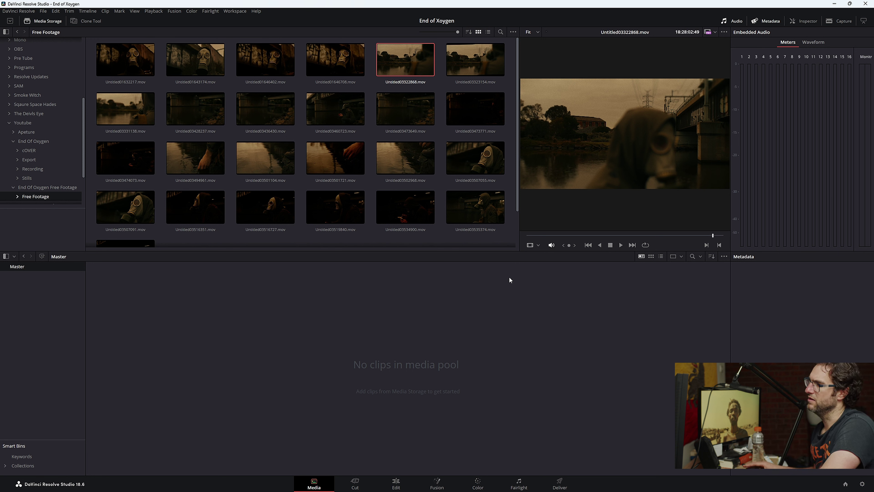
# - Preview river clips Untitled03501104 and Untitled03501721, then open Project Settings to Color Management
pyautogui.click(265, 158)
pyautogui.click(588, 235)
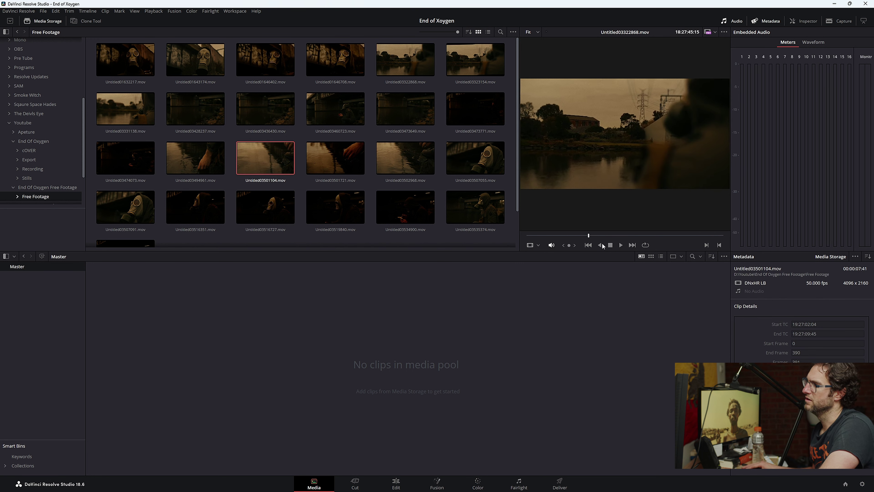
pyautogui.click(335, 158)
pyautogui.click(609, 236)
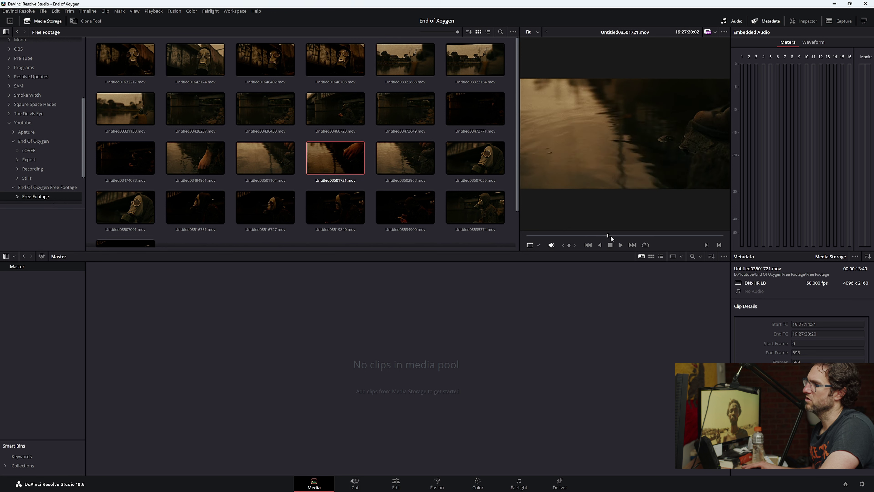
pyautogui.moveTo(609, 235); pyautogui.dragTo(626, 235)
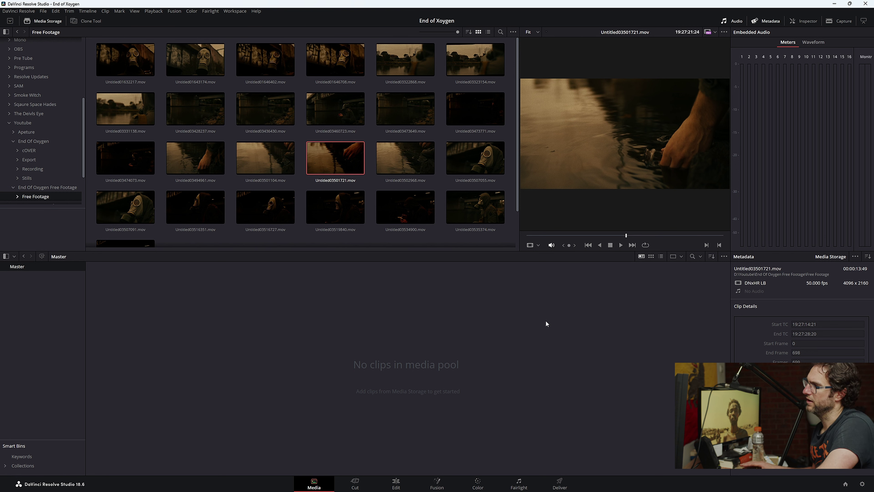
pyautogui.click(861, 482)
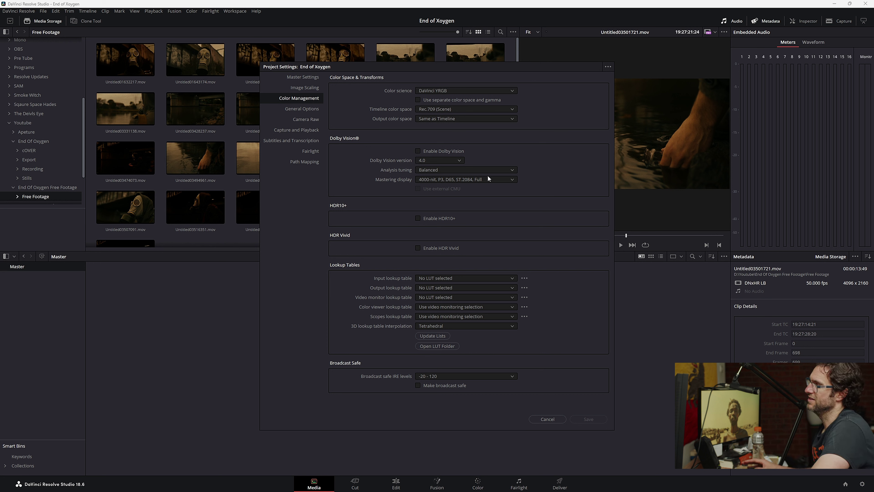
# - Close Project Settings without saving any changes
pyautogui.click(557, 418)
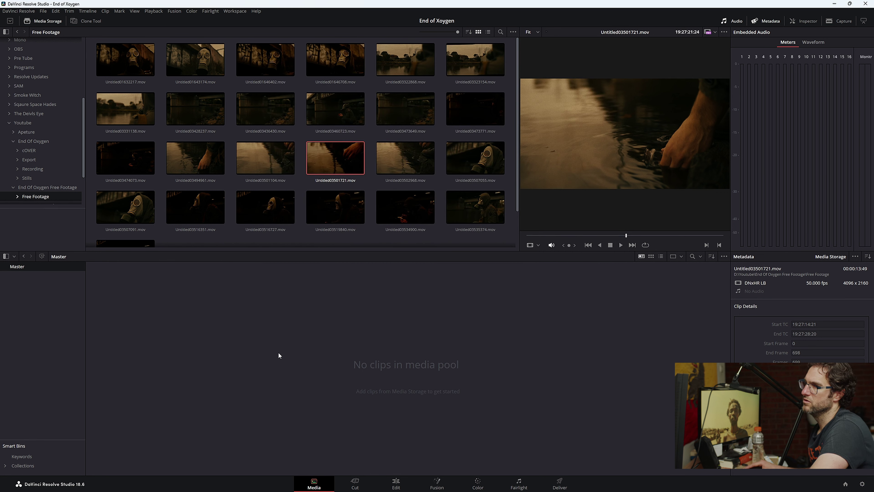
pyautogui.click(863, 484)
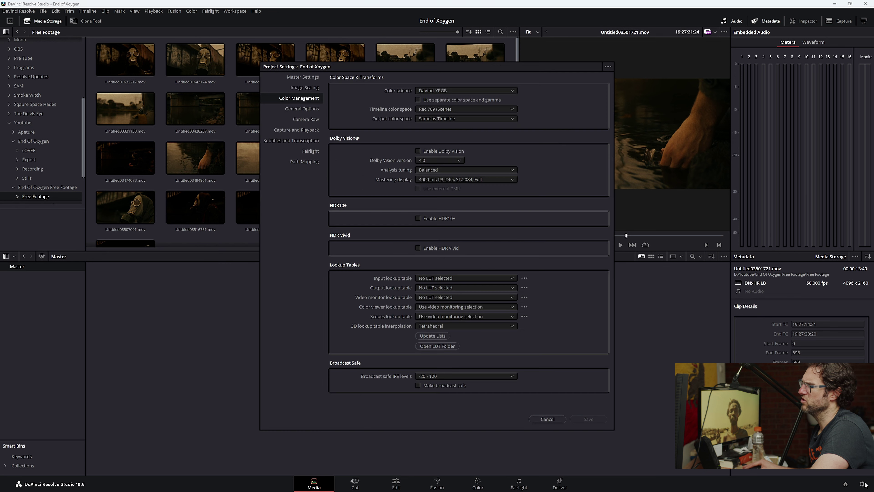
pyautogui.click(548, 417)
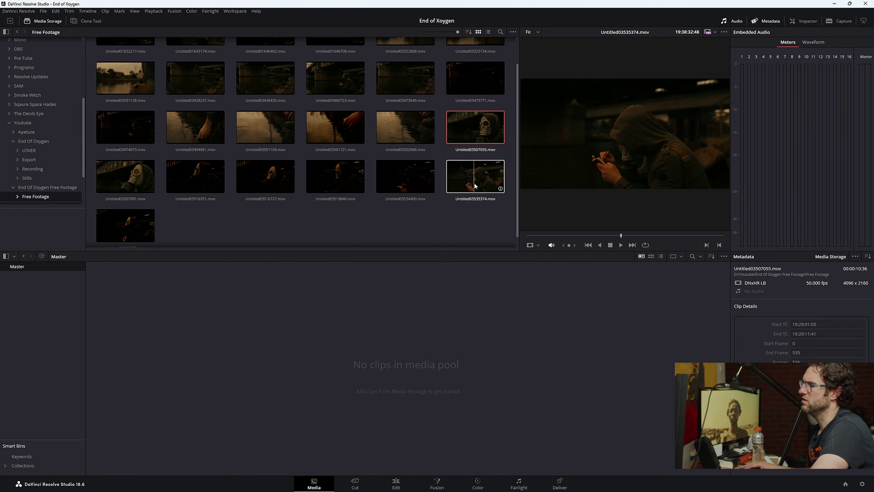
# - Preview Untitled03535374, then load gas-mask clip Untitled01646708 and skim back to the mask frame
pyautogui.click(476, 192)
pyautogui.click(354, 57)
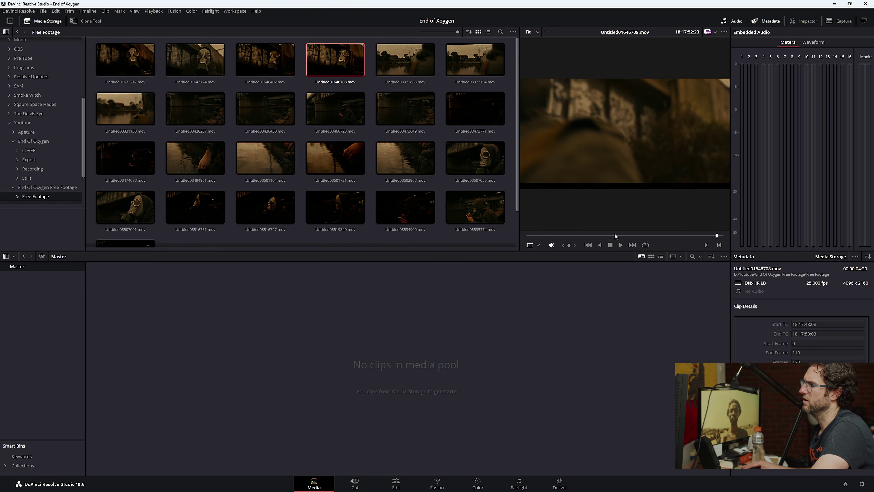
pyautogui.moveTo(616, 236); pyautogui.dragTo(581, 236)
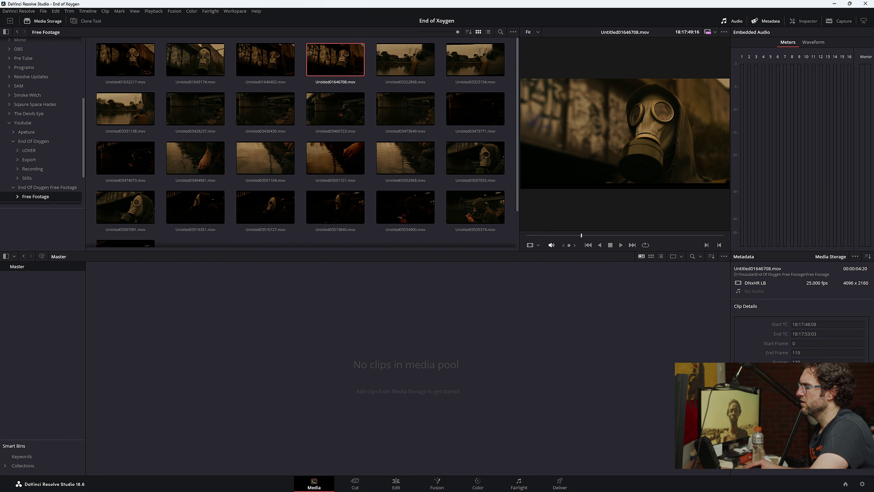
# - Check the timeline format and resolution in Master Settings, then cancel Project Settings
pyautogui.hotkey('shift', '9')
pyautogui.click(303, 78)
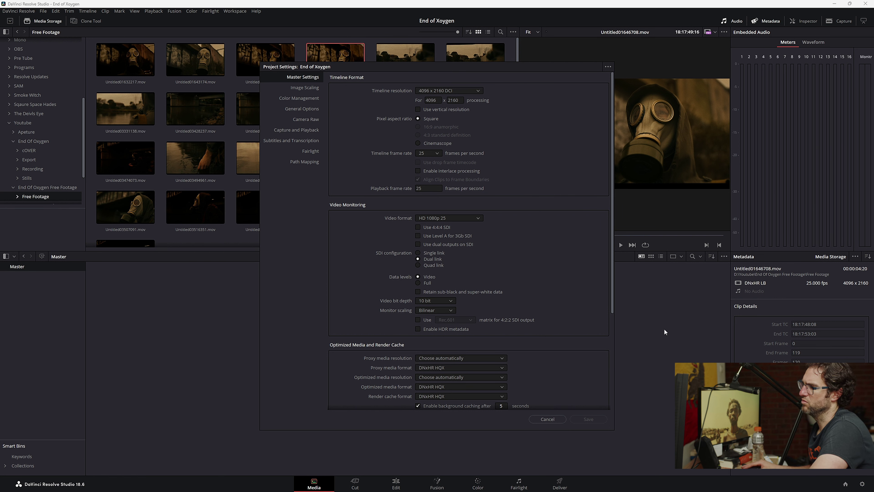
pyautogui.click(547, 418)
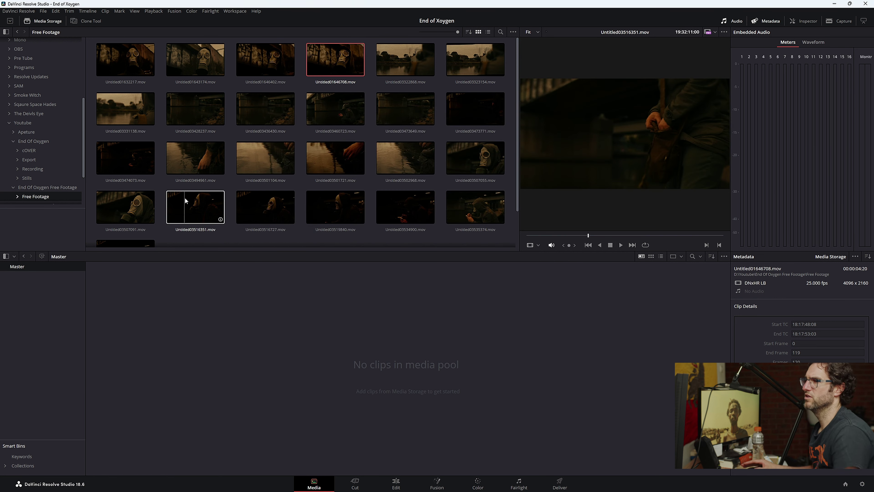
# - Create a new bin named CU under Master
pyautogui.rightClick(27, 285)
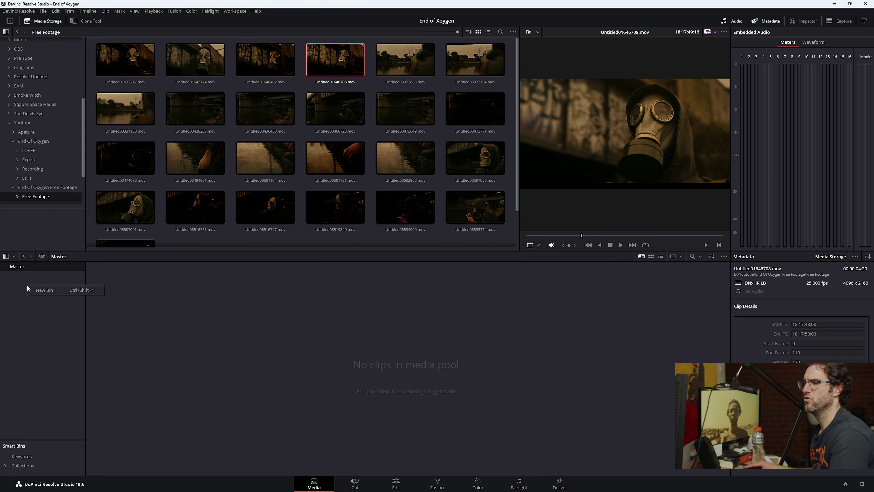
pyautogui.click(48, 289)
pyautogui.write('CU')
pyautogui.press('Return')
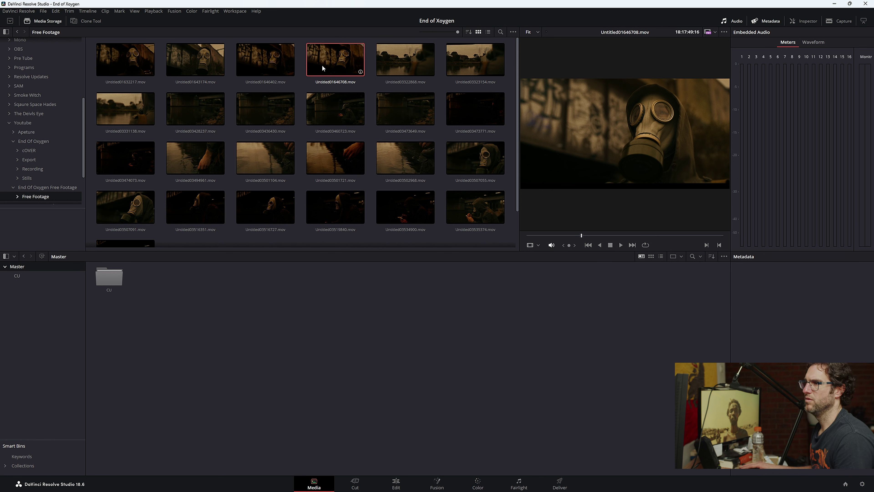
# - Move the four gas-mask close-ups (Untitled01632217 to Untitled01646708) into CU and verify its contents
pyautogui.click(119, 59)
pyautogui.keyDown('shift'); pyautogui.click(333, 62); pyautogui.keyUp('shift')
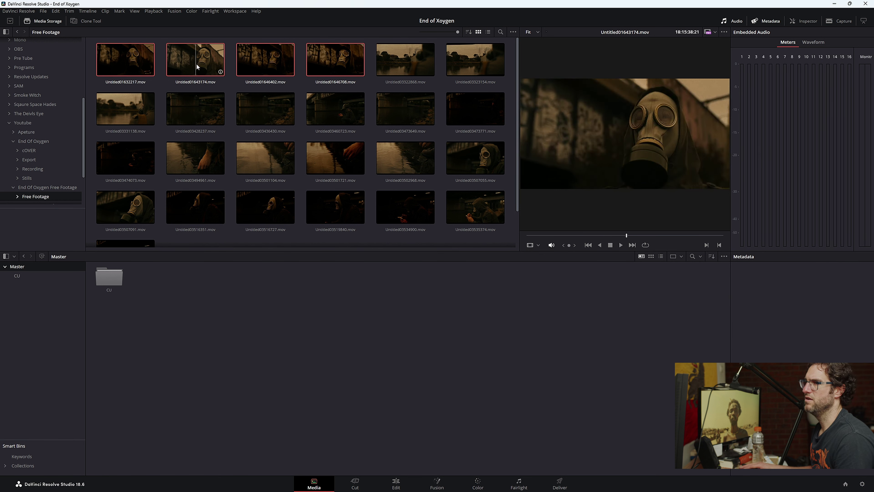
pyautogui.moveTo(195, 64); pyautogui.dragTo(108, 280)
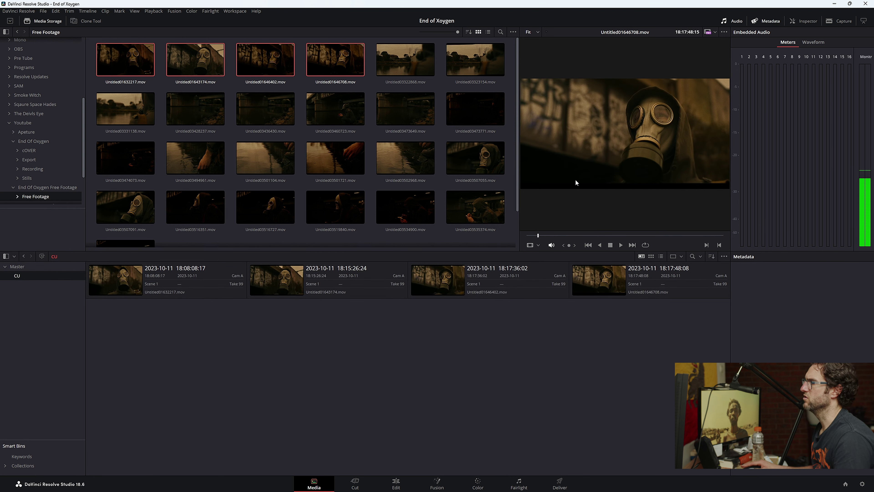
pyautogui.moveTo(571, 235); pyautogui.dragTo(526, 235)
pyautogui.click(14, 267)
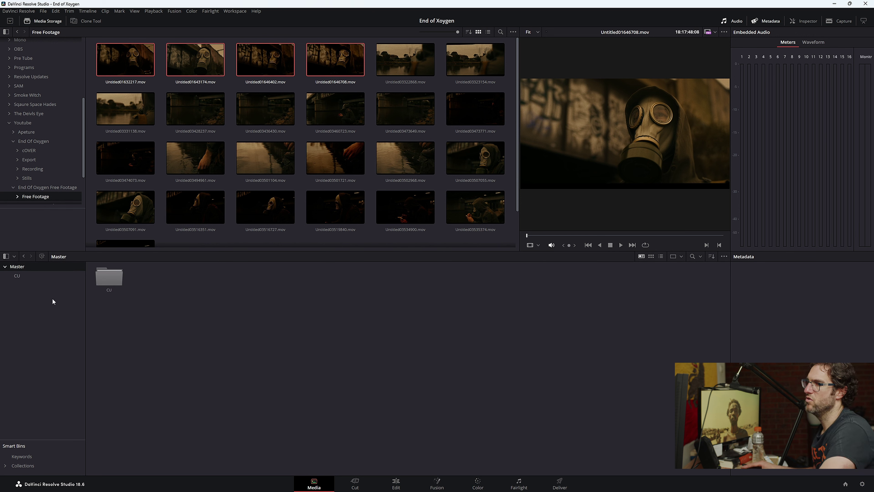
pyautogui.click(18, 277)
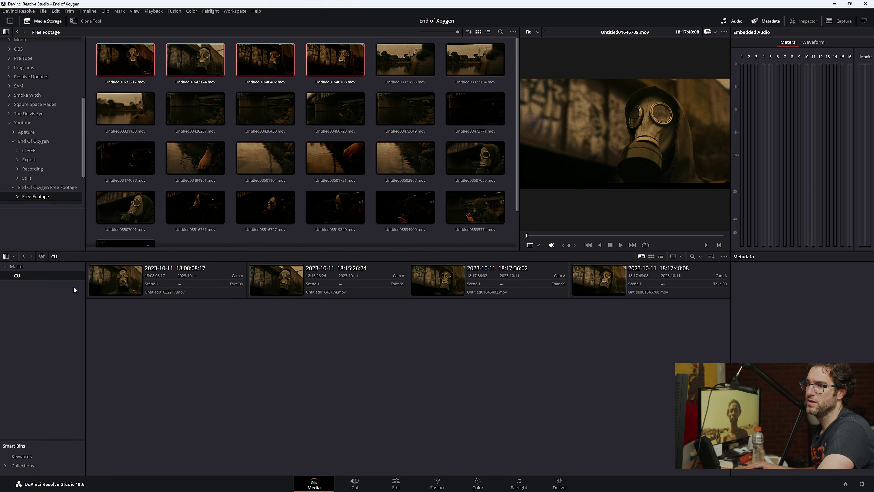
pyautogui.click(17, 266)
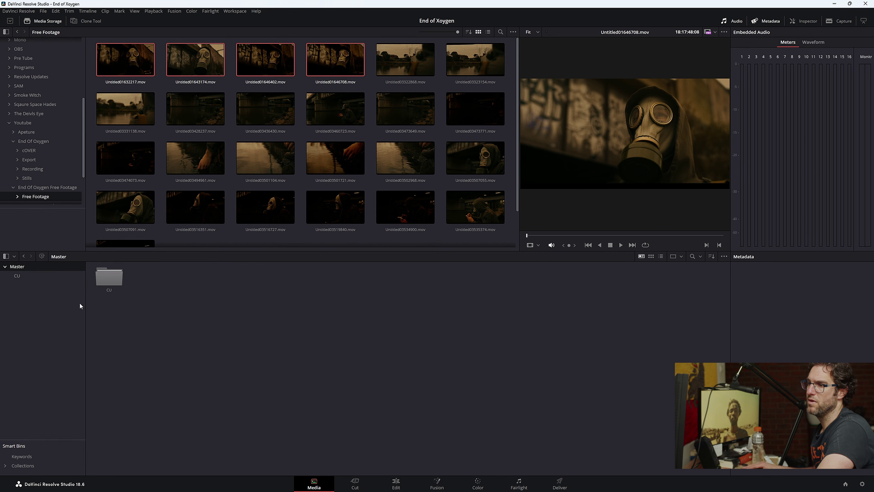
# - Create a second bin named POV in Master
pyautogui.rightClick(153, 281)
pyautogui.click(184, 321)
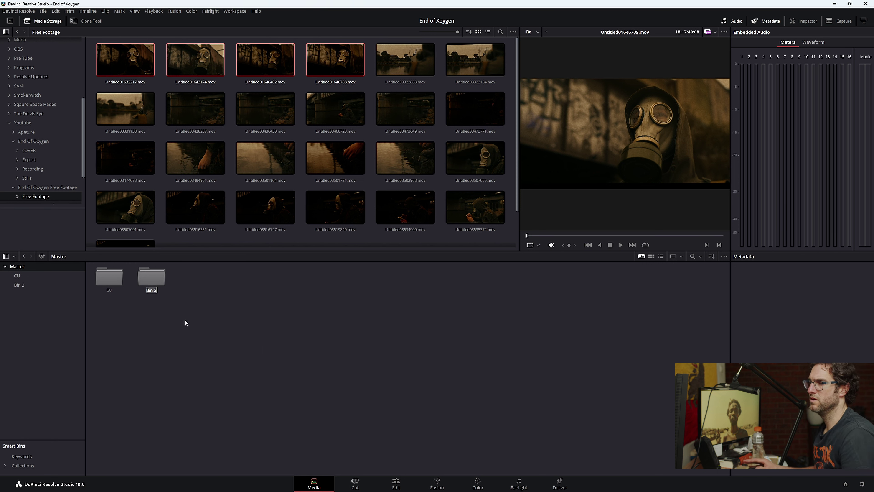
pyautogui.write('POV')
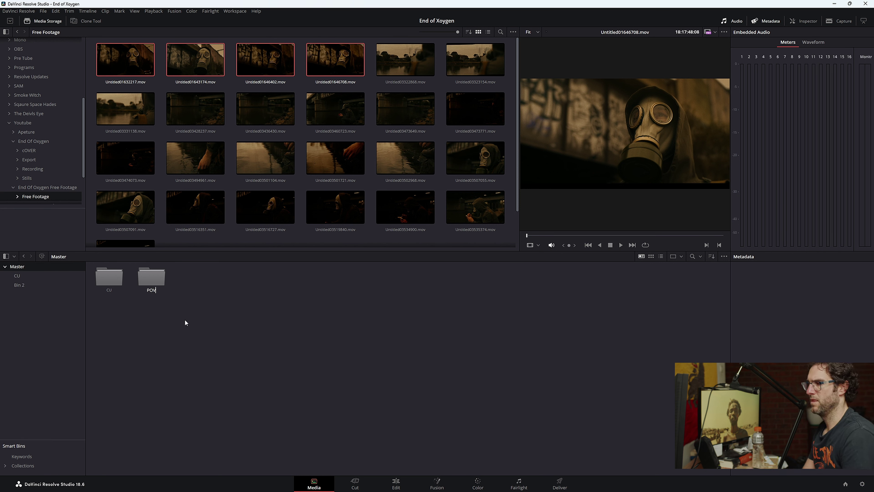
pyautogui.press('Return')
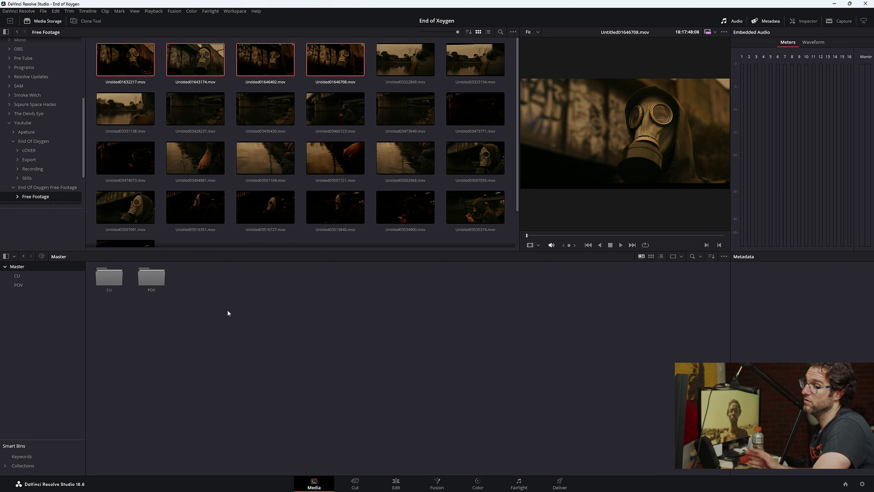
# - Move the three POV river clips, Untitled03322868 through Untitled03331138, into the POV bin
pyautogui.click(407, 67)
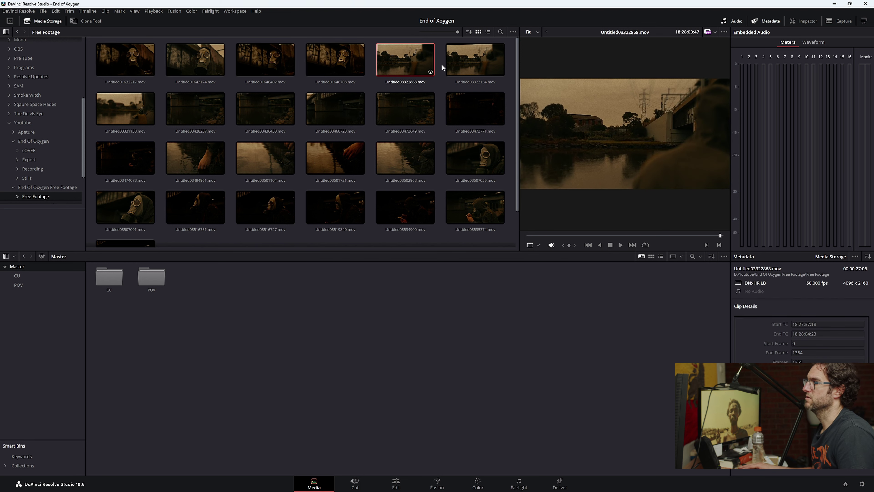
pyautogui.keyDown('shift'); pyautogui.click(114, 115); pyautogui.keyUp('shift')
pyautogui.moveTo(414, 55); pyautogui.dragTo(151, 277)
pyautogui.moveTo(414, 55); pyautogui.dragTo(155, 347)
# - Preview the wide clip Untitled03428237, then return to the Master bin
pyautogui.click(177, 101)
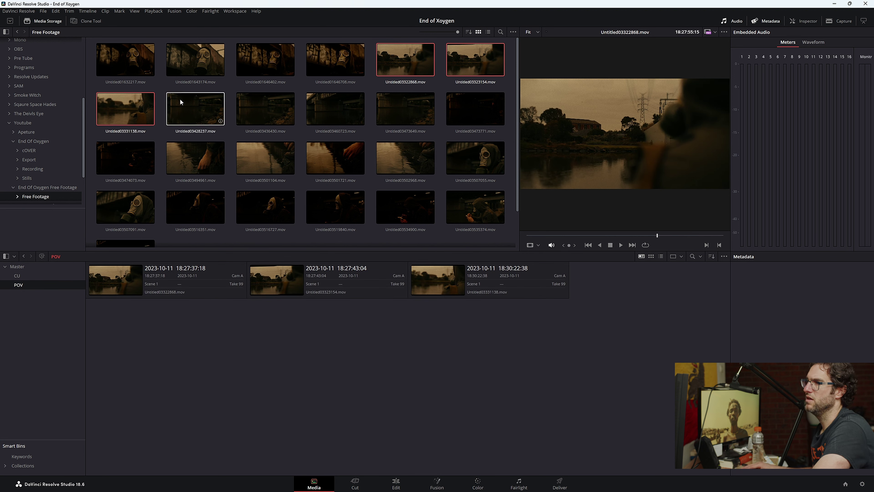
pyautogui.moveTo(599, 235); pyautogui.dragTo(635, 238)
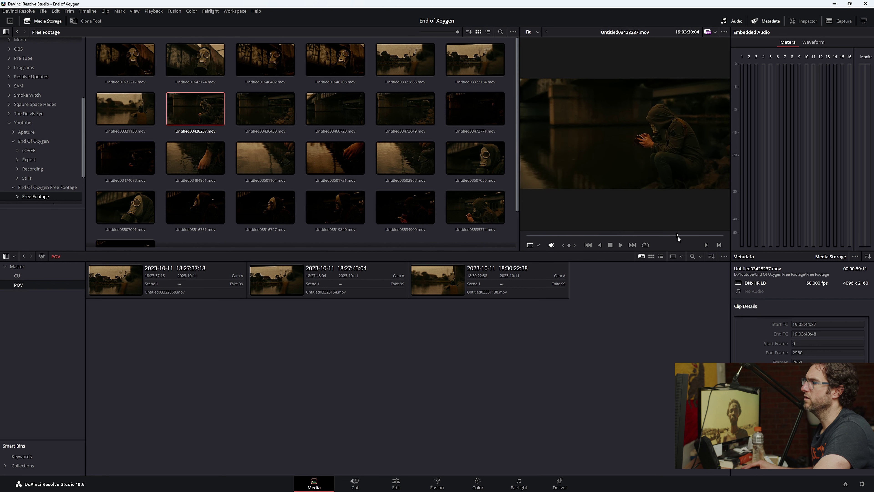
pyautogui.click(600, 235)
pyautogui.click(17, 266)
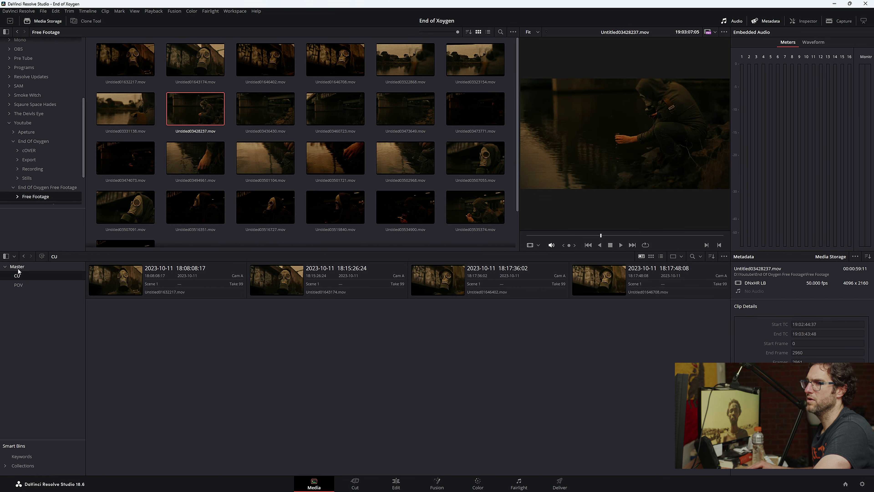
# - Create a third bin named Wide
pyautogui.rightClick(147, 308)
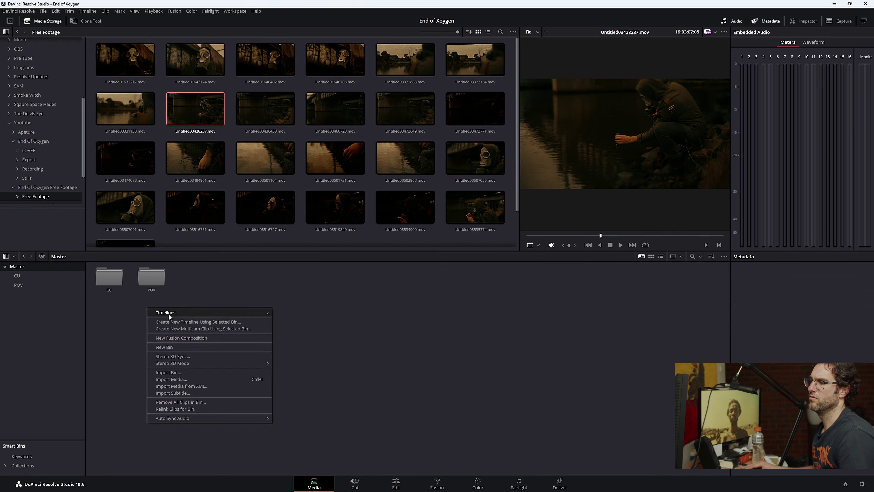
pyautogui.click(183, 345)
pyautogui.write('Wide')
pyautogui.press('Return')
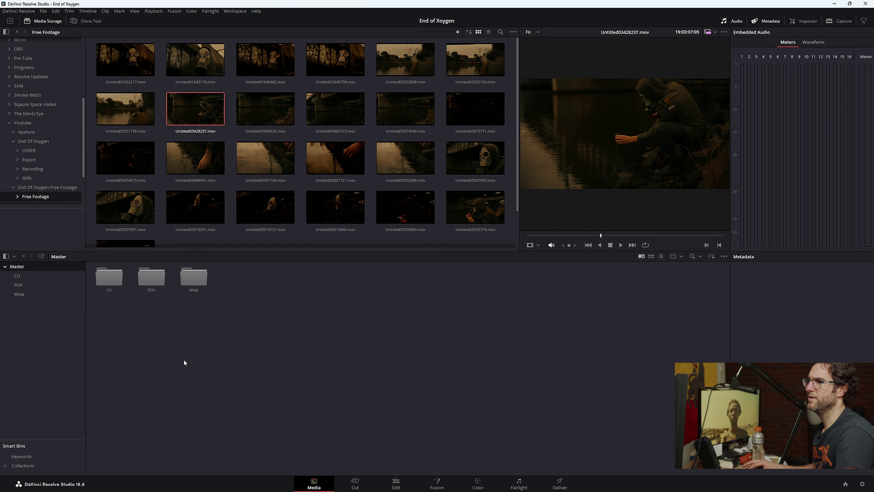
# - Drag the six wide clips into Wide, then select Untitled03494961 through Untitled03502968
pyautogui.keyDown('shift'); pyautogui.click(130, 171); pyautogui.keyUp('shift')
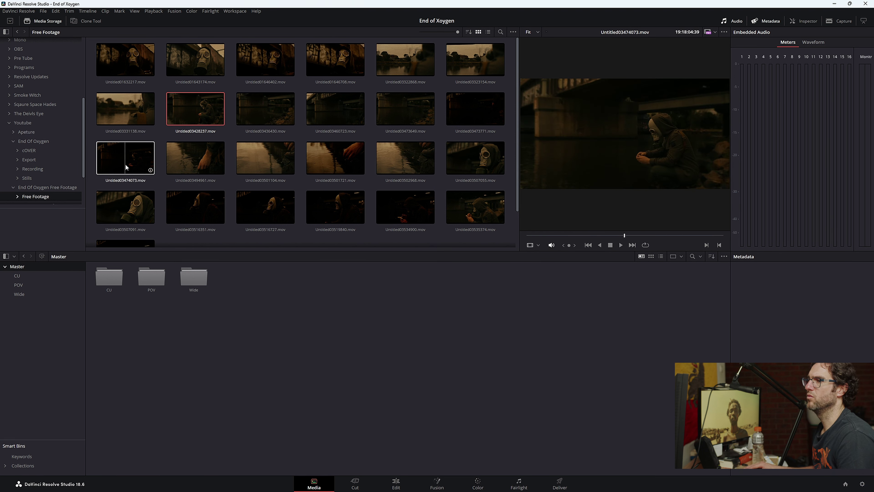
pyautogui.doubleClick(194, 277)
pyautogui.moveTo(190, 109); pyautogui.dragTo(188, 324)
pyautogui.scroll(-1, 226, 205)
pyautogui.click(202, 152)
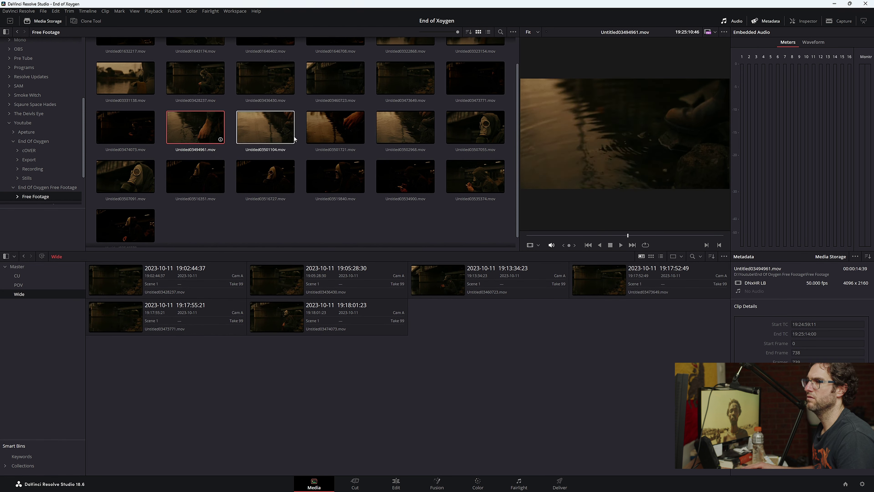
pyautogui.keyDown('shift'); pyautogui.click(415, 134); pyautogui.keyUp('shift')
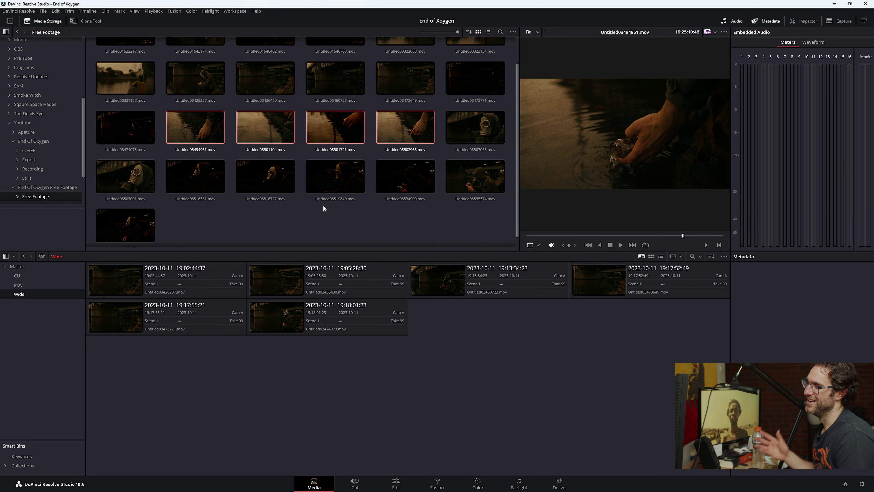
# - Create a new bin named Water in Master
pyautogui.click(12, 270)
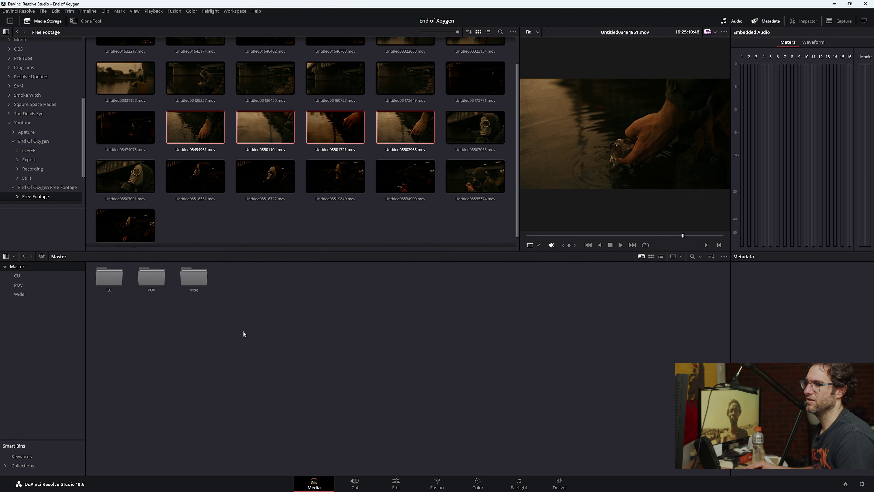
pyautogui.rightClick(241, 329)
pyautogui.click(303, 368)
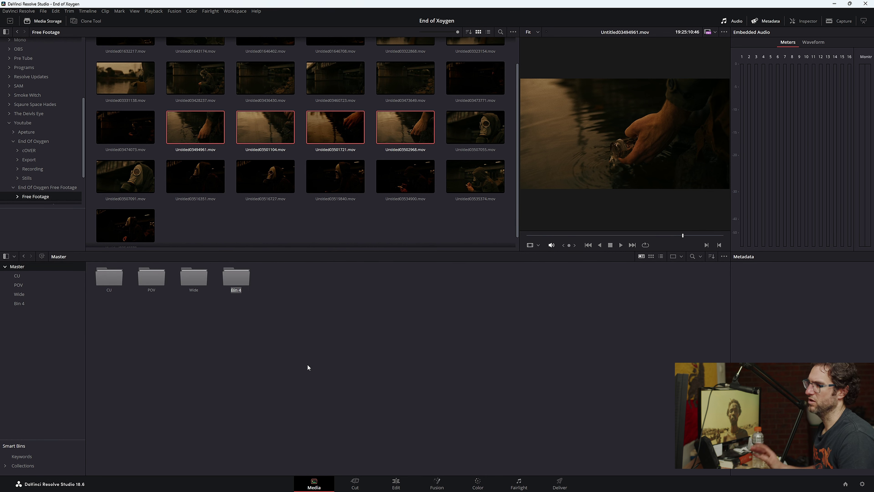
pyautogui.write('Water')
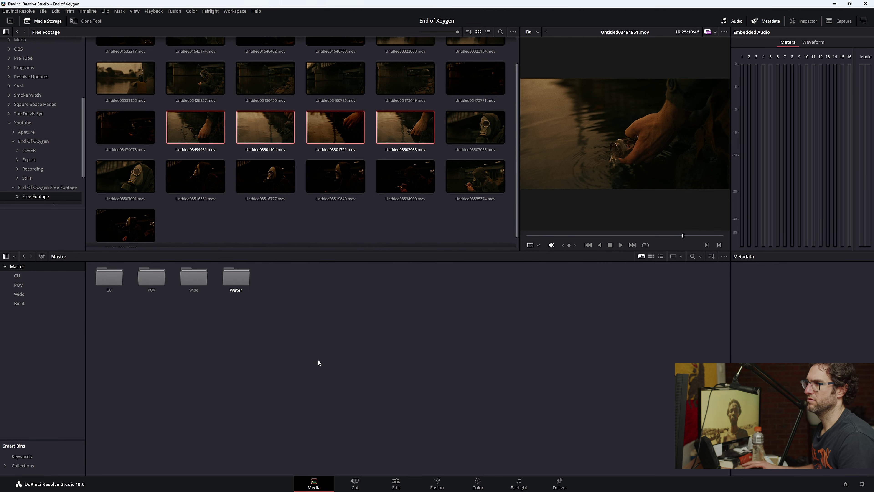
pyautogui.press('Return')
# - Drop the river-hand clips into Master and preview Untitled03516351, Untitled03519840, Untitled03534900 and Untitled03549370
pyautogui.moveTo(214, 138); pyautogui.dragTo(379, 364)
pyautogui.click(196, 174)
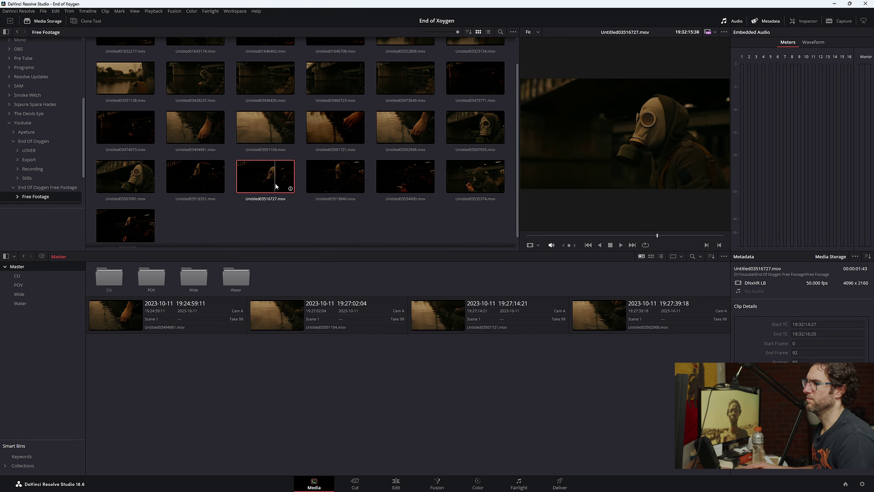
pyautogui.click(318, 186)
pyautogui.click(395, 183)
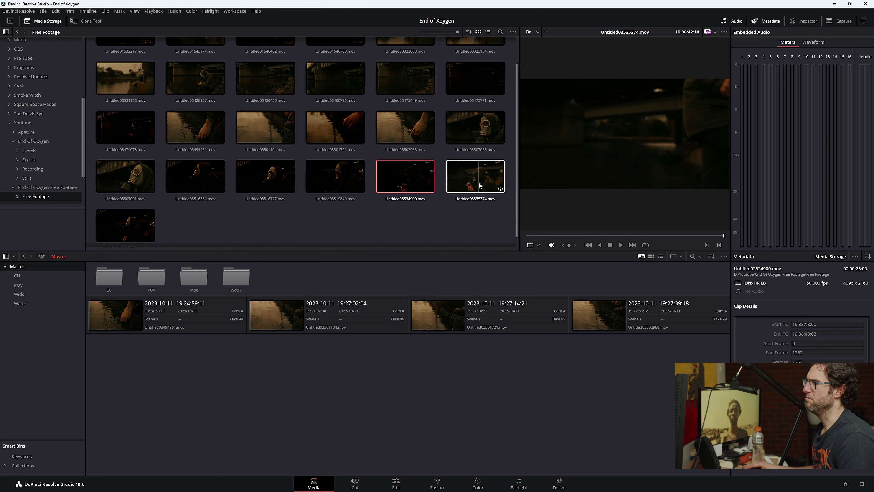
pyautogui.click(132, 228)
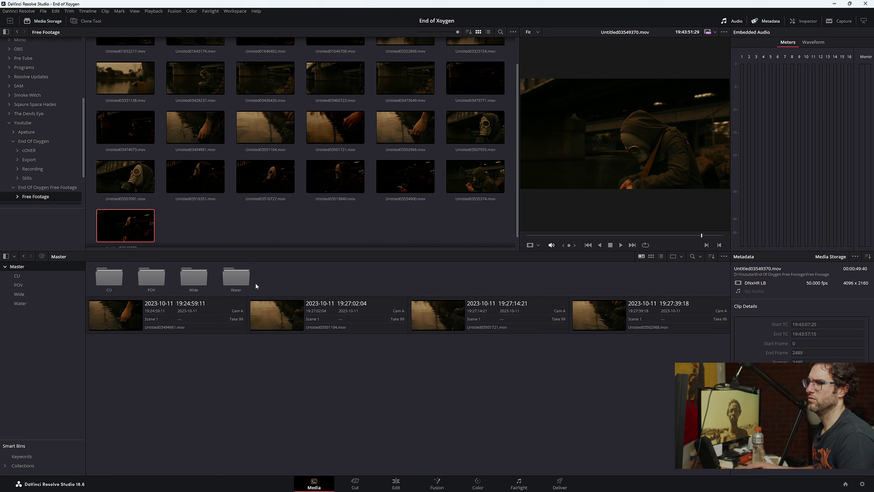
# - Move the four river clips into the Water bin
pyautogui.doubleClick(238, 278)
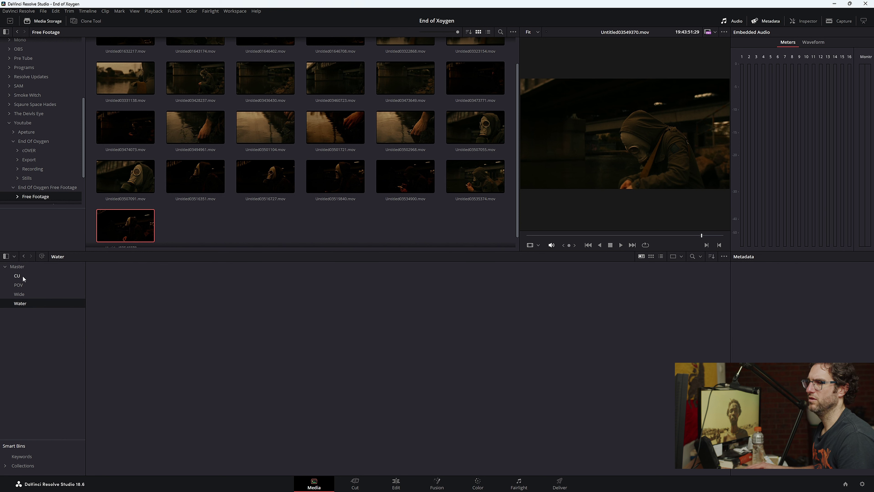
pyautogui.click(52, 267)
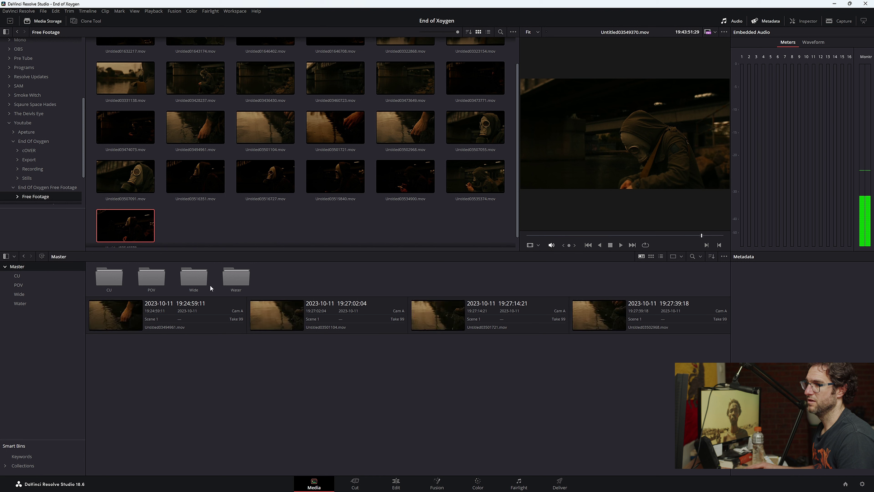
pyautogui.moveTo(698, 350); pyautogui.dragTo(245, 279)
# - Create another bin named Mid
pyautogui.rightClick(277, 294)
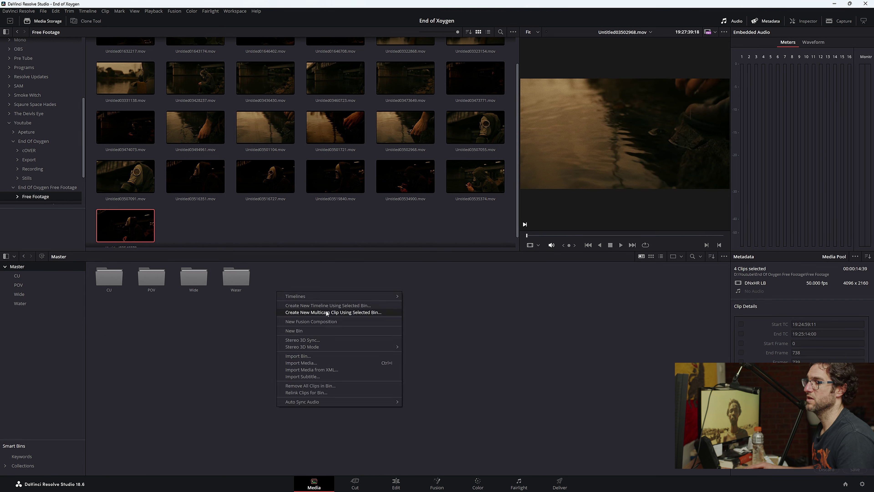
pyautogui.click(327, 330)
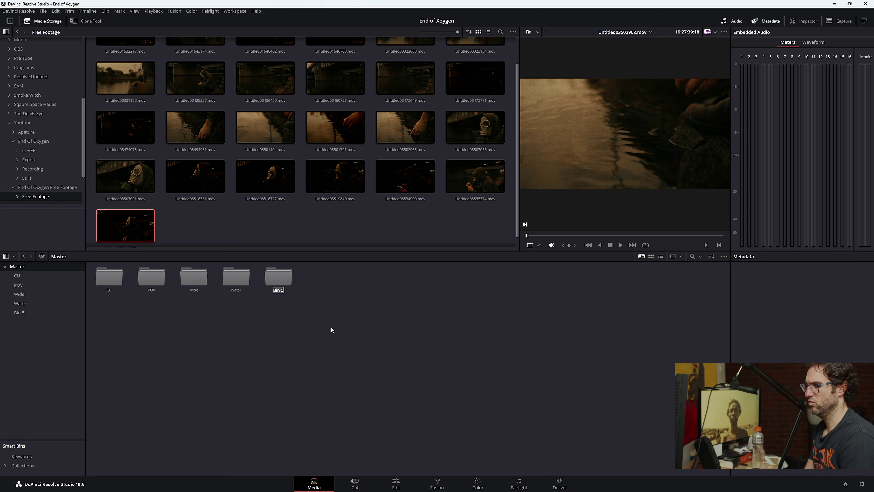
pyautogui.write('Mid')
pyautogui.press('Return')
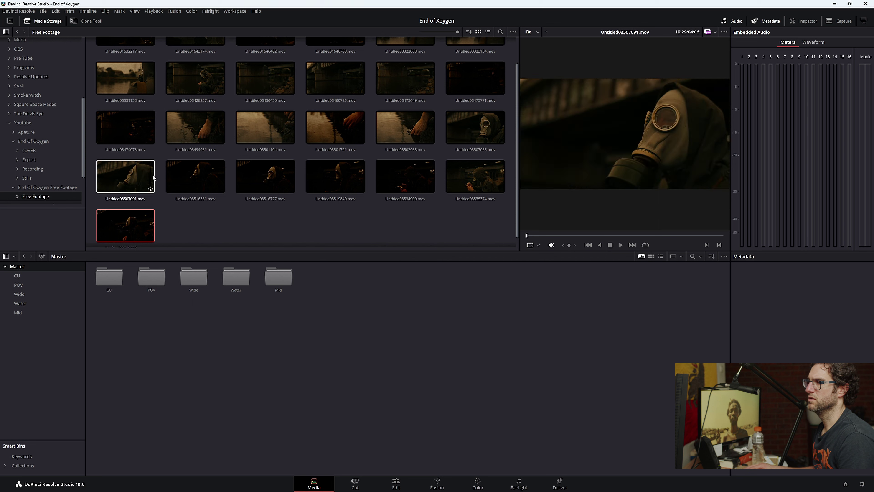
# - Move the six mid gas-mask shots (Untitled03516351 to Untitled03540370) into Mid
pyautogui.keyDown('shift'); pyautogui.click(193, 178); pyautogui.keyUp('shift')
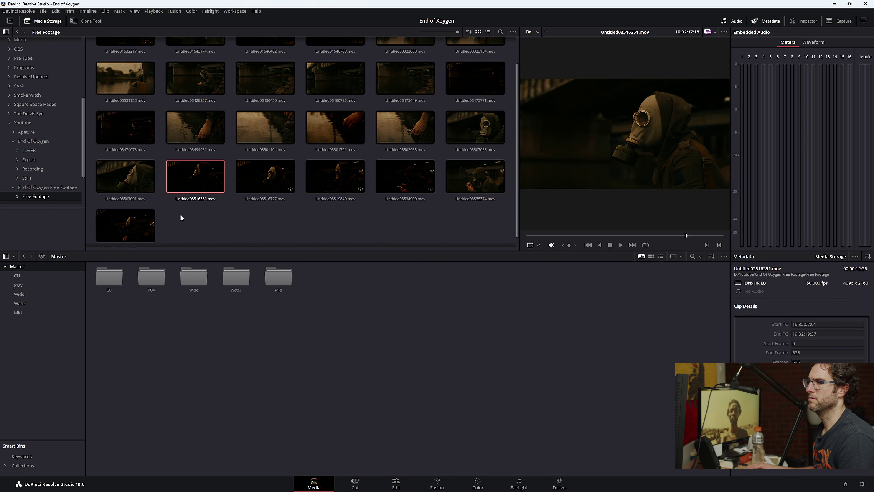
pyautogui.doubleClick(278, 283)
pyautogui.moveTo(221, 188); pyautogui.dragTo(227, 268)
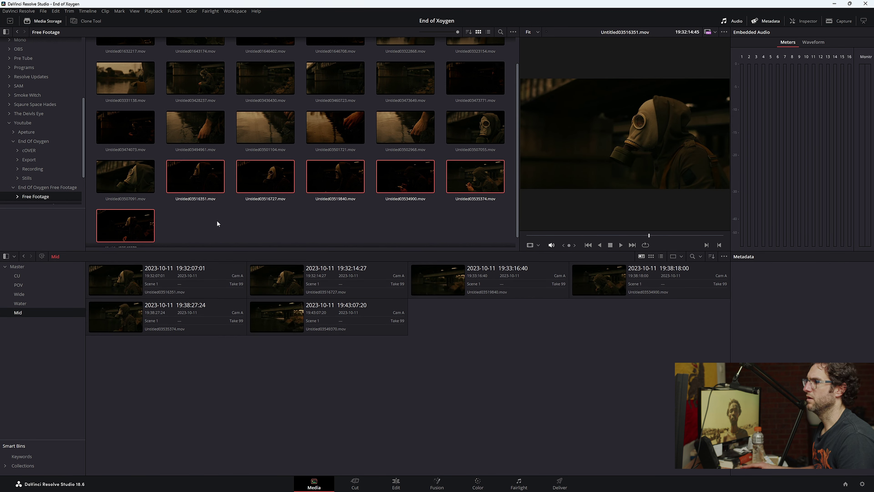
pyautogui.click(245, 226)
# - Create a sixth bin named CU River in Master
pyautogui.click(16, 266)
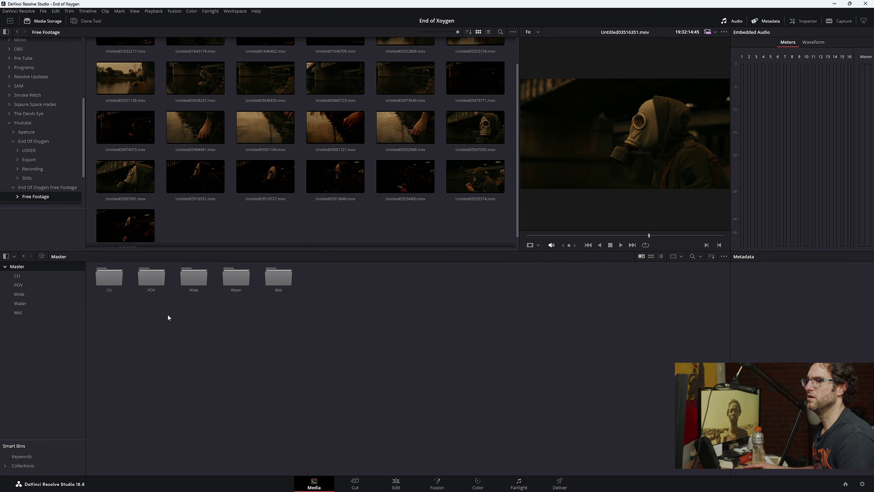
pyautogui.rightClick(274, 328)
pyautogui.click(335, 366)
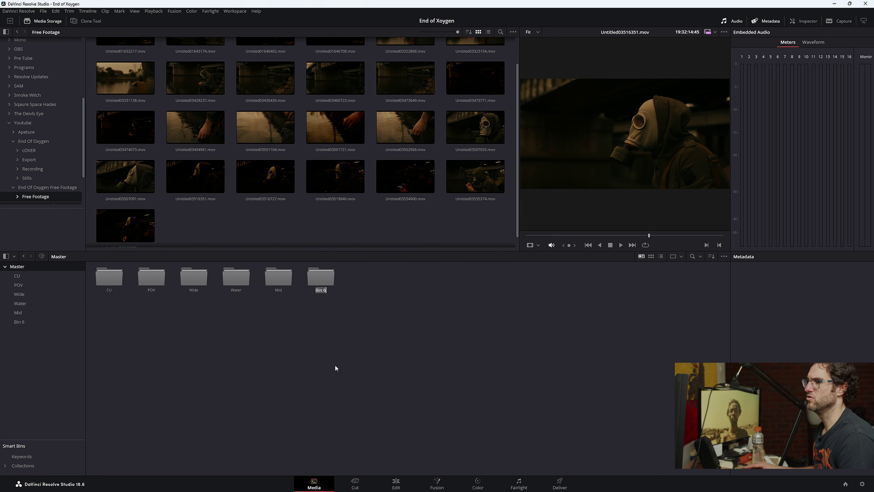
pyautogui.write('CU River')
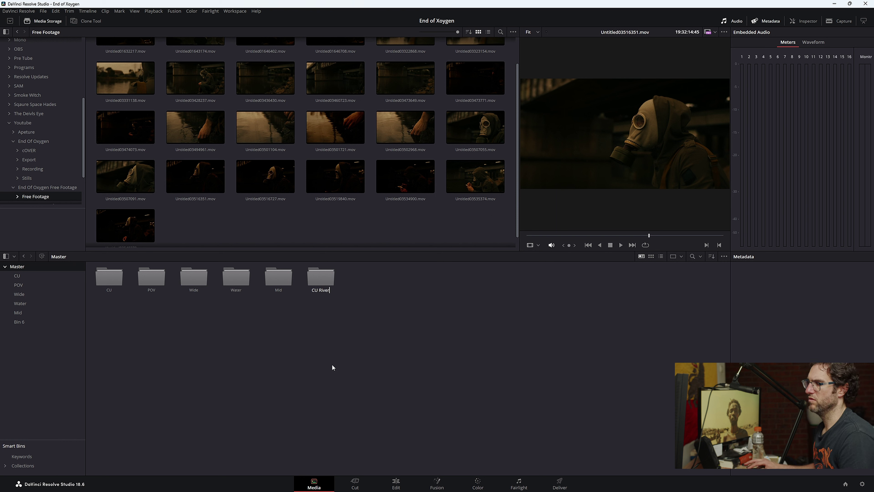
pyautogui.press('Return')
# - Move close-ups Untitled03507055 and Untitled03507091 into the CU River bin
pyautogui.click(479, 137)
pyautogui.keyDown('ctrl'); pyautogui.click(121, 192); pyautogui.keyUp('ctrl')
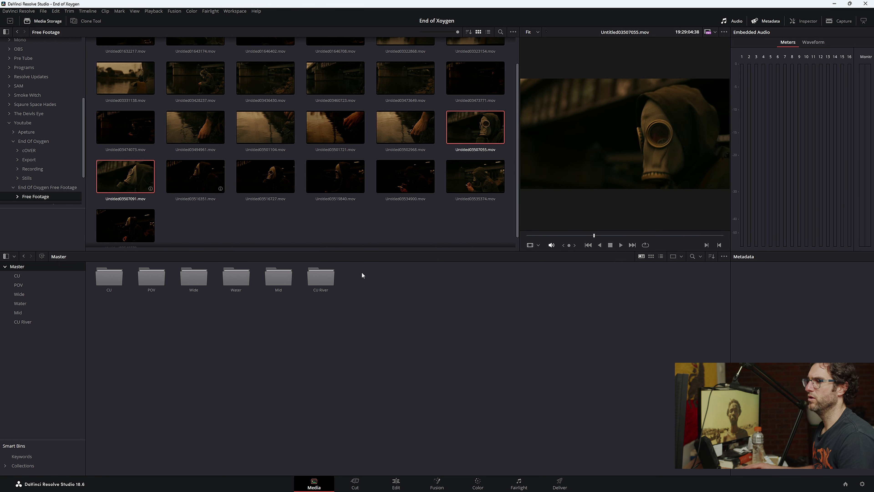
pyautogui.doubleClick(320, 277)
pyautogui.moveTo(463, 149); pyautogui.dragTo(244, 337)
pyautogui.scroll(1, 262, 208)
# - Scrub through clips Untitled01643174, Untitled03507055 and Untitled03535374 to preview them
pyautogui.click(195, 59)
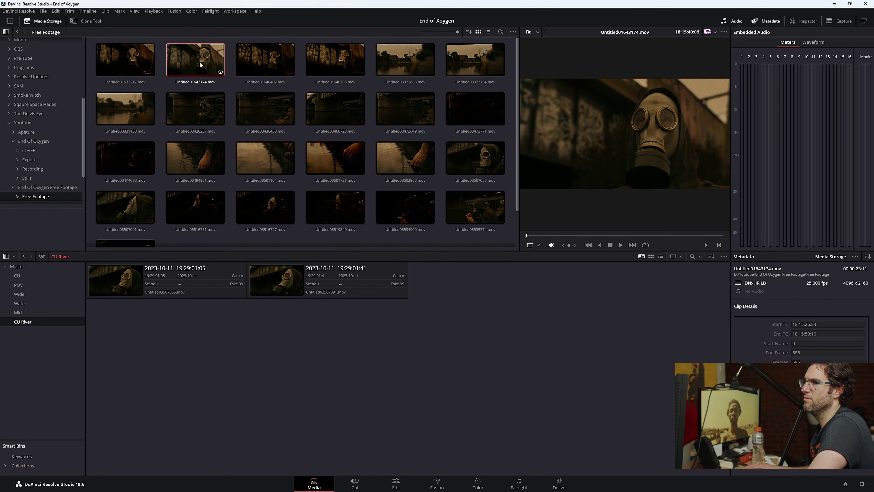
pyautogui.click(600, 240)
pyautogui.moveTo(600, 240); pyautogui.dragTo(567, 239)
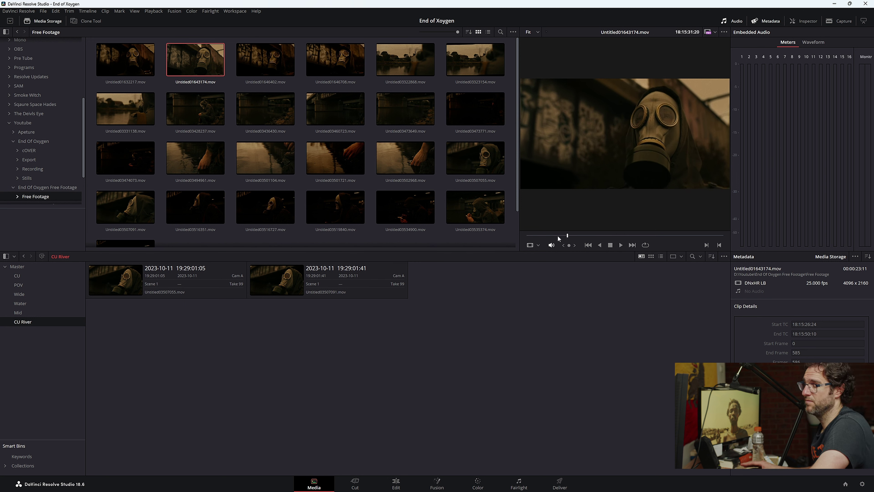
pyautogui.moveTo(558, 237); pyautogui.dragTo(611, 235)
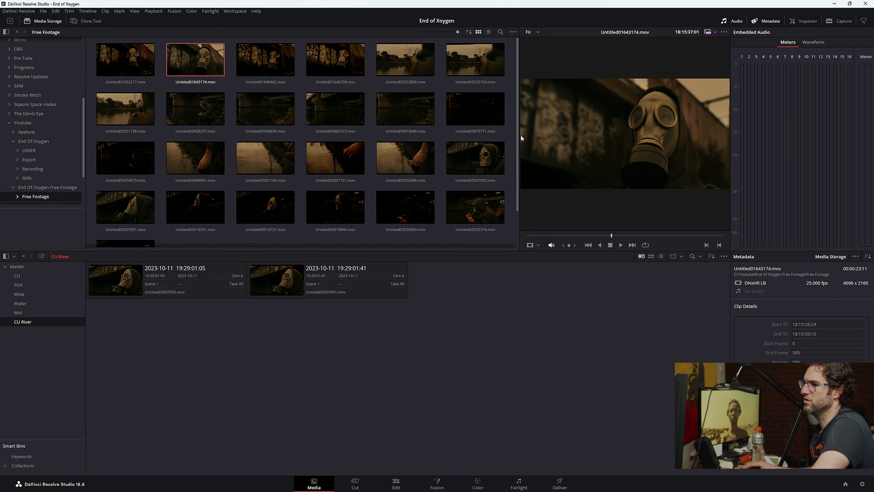
pyautogui.click(474, 157)
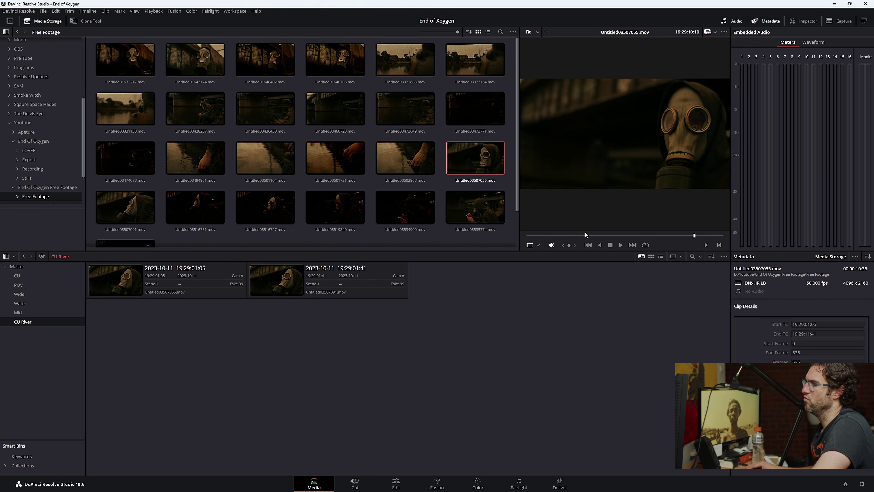
pyautogui.scroll(-2, 292, 172)
pyautogui.click(493, 170)
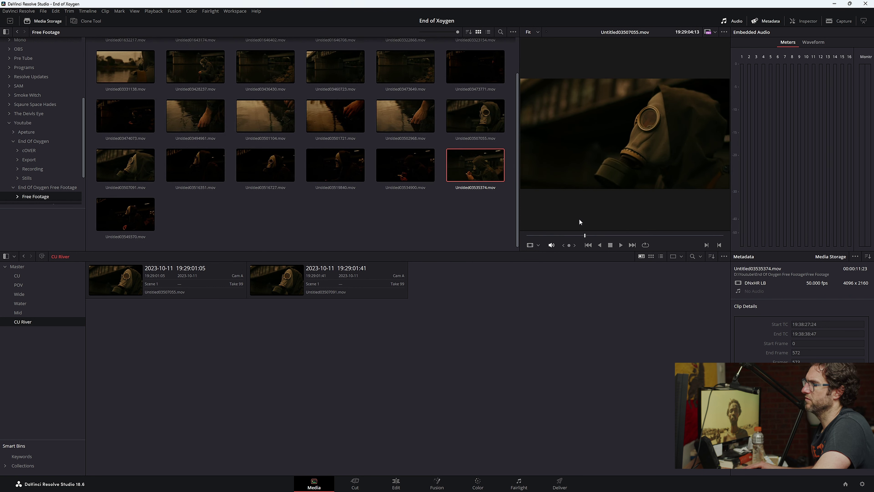
pyautogui.click(673, 237)
pyautogui.moveTo(675, 237); pyautogui.dragTo(603, 237)
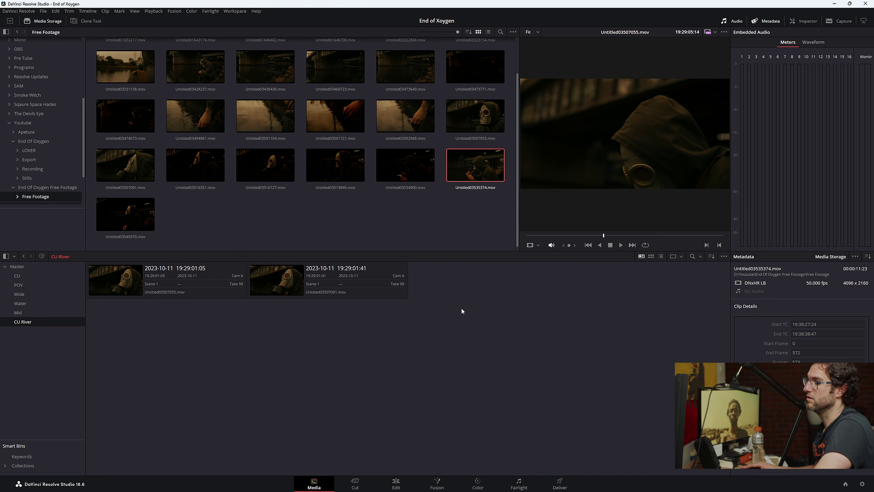
# - On the Edit page, show Master's six bins and widen the Media Pool to three columns
pyautogui.click(399, 483)
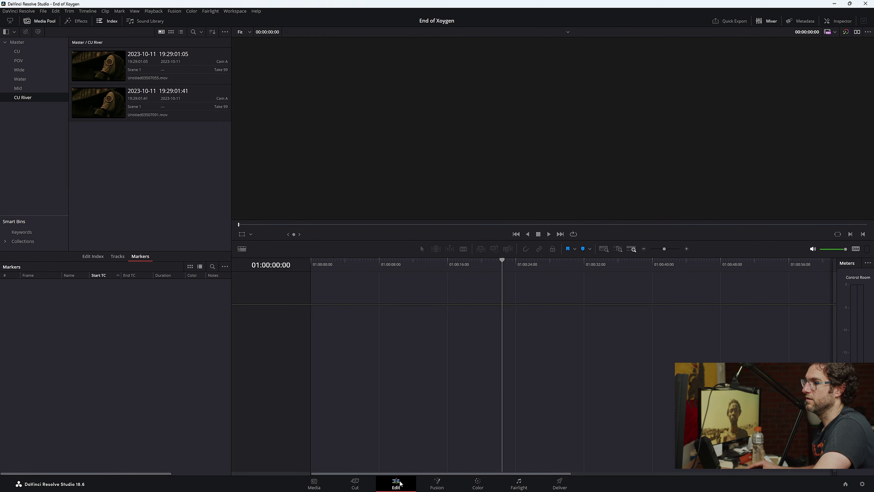
pyautogui.click(17, 42)
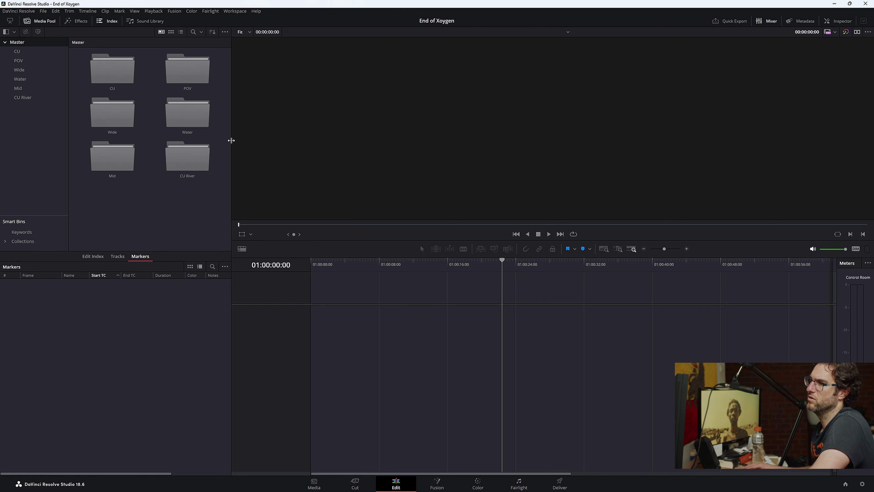
pyautogui.moveTo(231, 140); pyautogui.dragTo(311, 139)
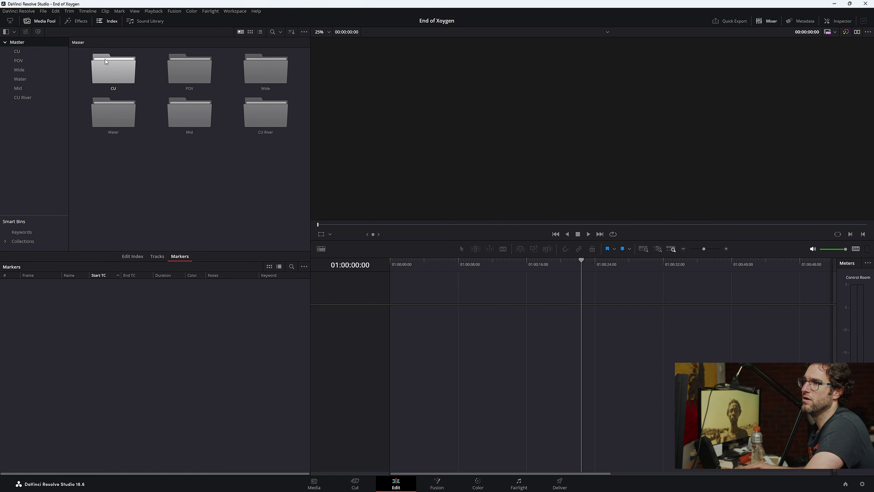
# - Open the CU bin and scrub through the third and fourth close-up takes
pyautogui.doubleClick(107, 66)
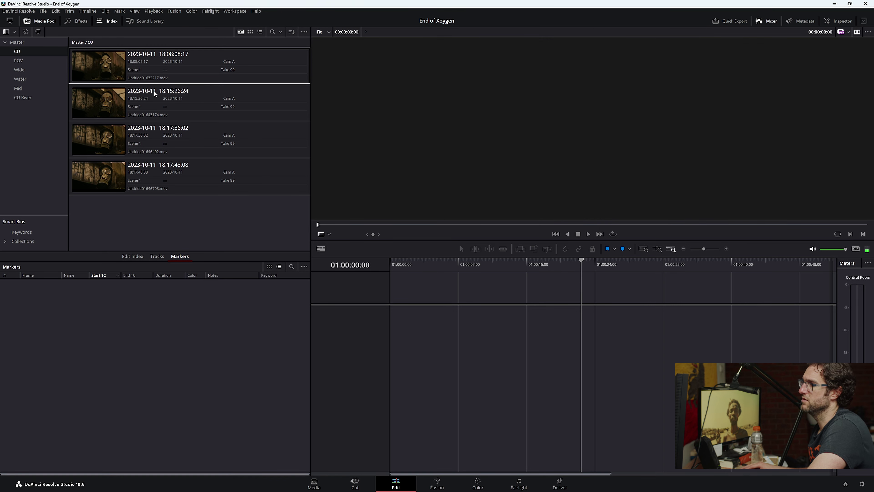
pyautogui.click(123, 179)
pyautogui.doubleClick(123, 179)
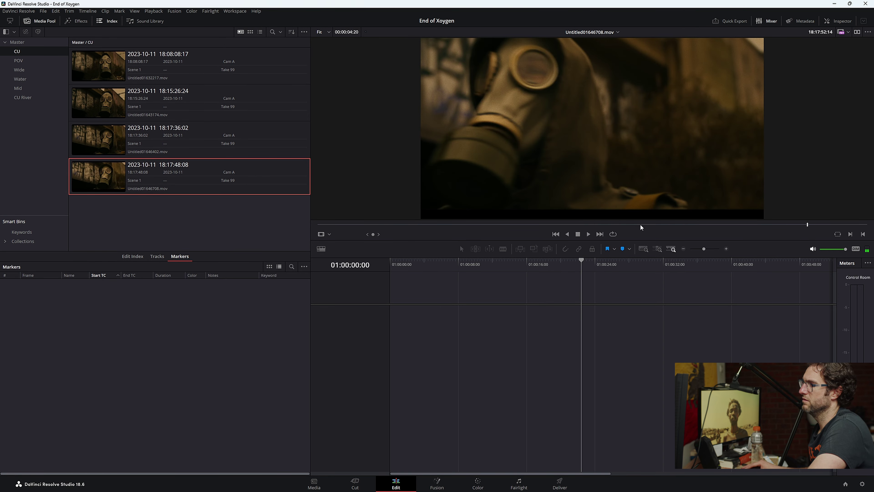
pyautogui.press('Up')
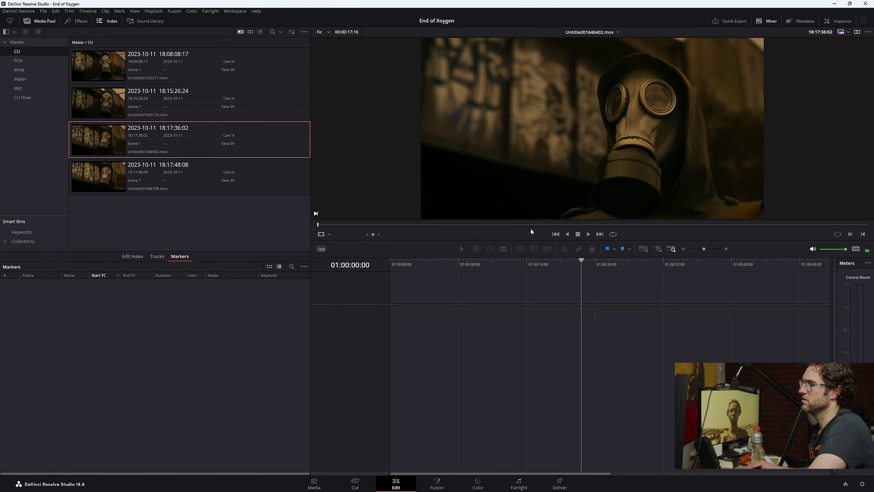
pyautogui.click(176, 172)
pyautogui.moveTo(563, 224); pyautogui.dragTo(483, 224)
pyautogui.press('Up')
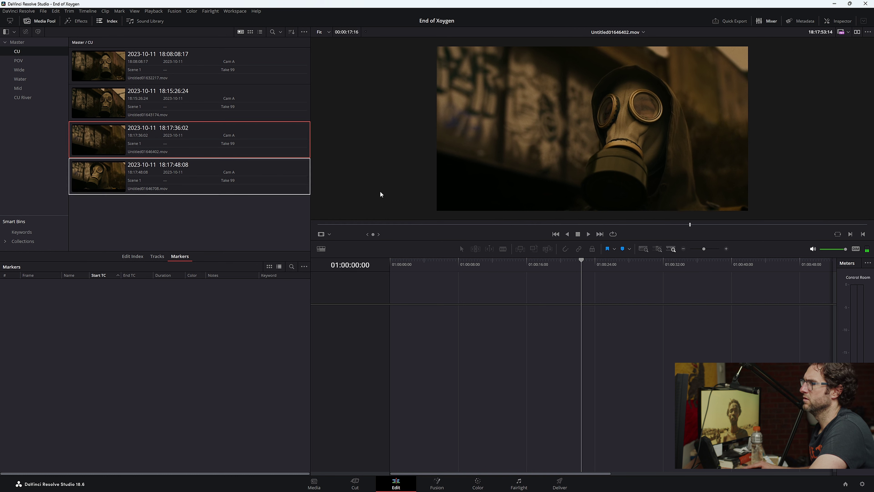
pyautogui.moveTo(579, 230); pyautogui.dragTo(715, 224)
pyautogui.press('Down')
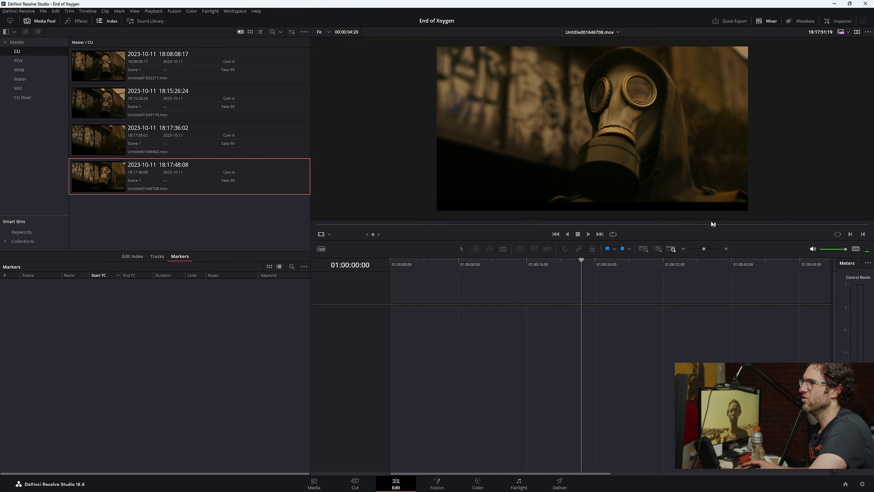
# - Check the first and second takes, then settle on the fourth take at 18:17:48:08
pyautogui.click(99, 102)
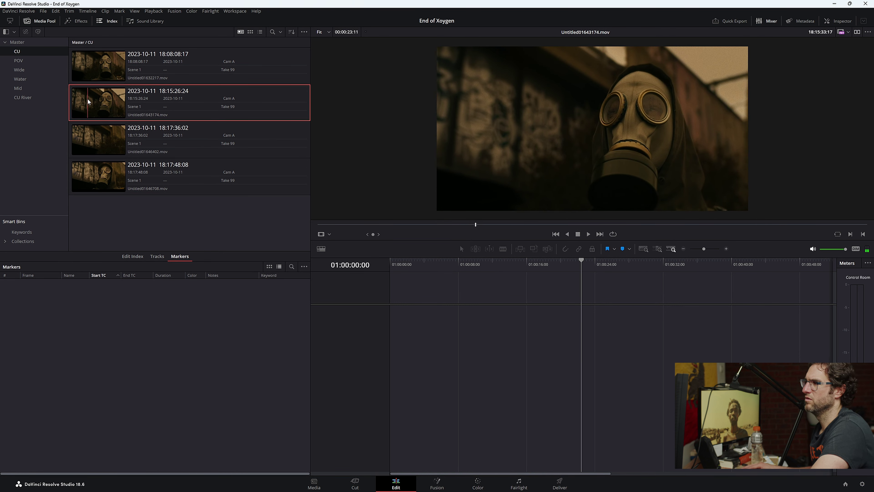
pyautogui.click(88, 68)
pyautogui.click(98, 175)
pyautogui.moveTo(712, 224); pyautogui.dragTo(572, 224)
pyautogui.click(235, 11)
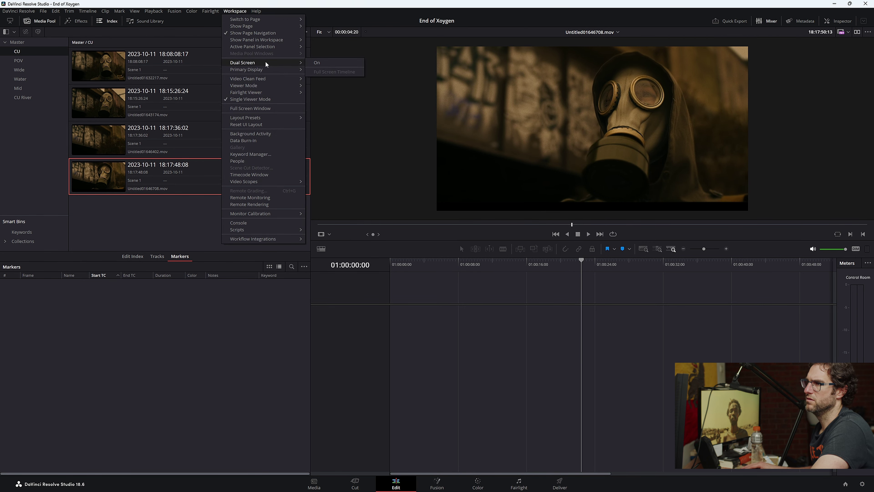
# - Try Dual Screen with taller viewers on the fourth CU take, then turn Dual Screen off
pyautogui.click(333, 63)
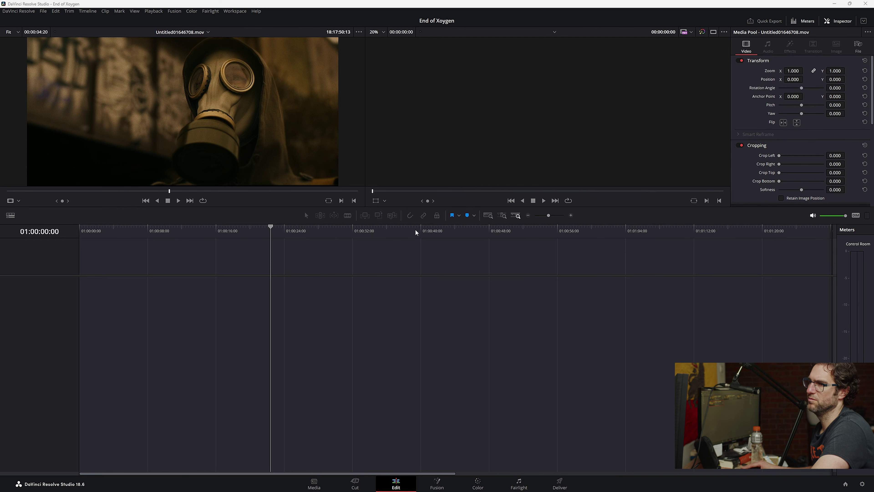
pyautogui.moveTo(336, 206); pyautogui.dragTo(340, 276)
pyautogui.moveTo(169, 261)
pyautogui.mouseDown()
pyautogui.moveTo(357, 260)
pyautogui.moveTo(169, 261)
pyautogui.mouseUp()
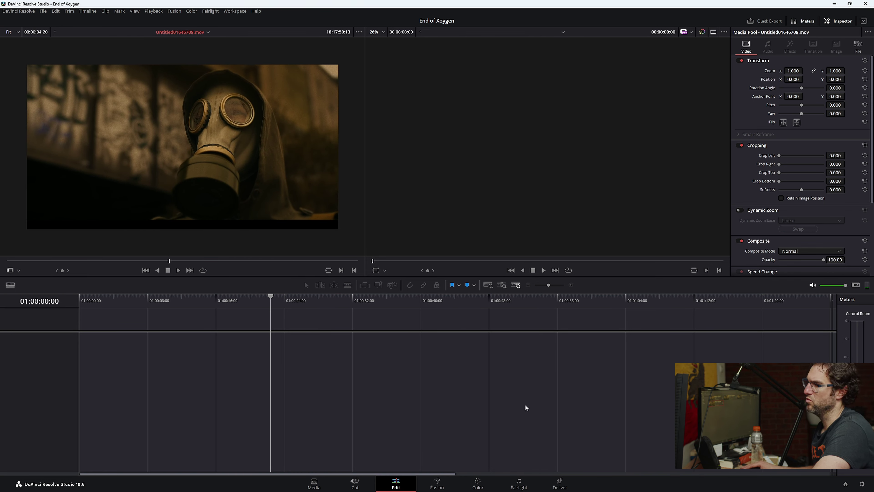
pyautogui.moveTo(170, 261); pyautogui.dragTo(189, 263)
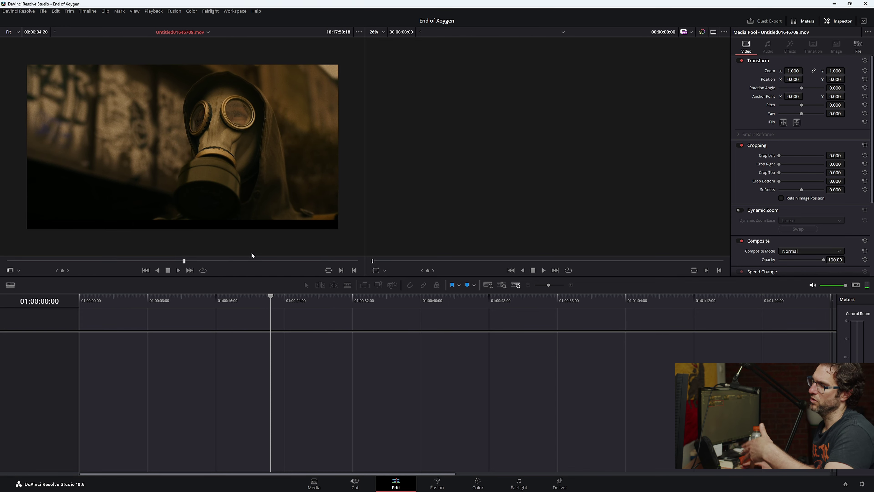
pyautogui.click(235, 11)
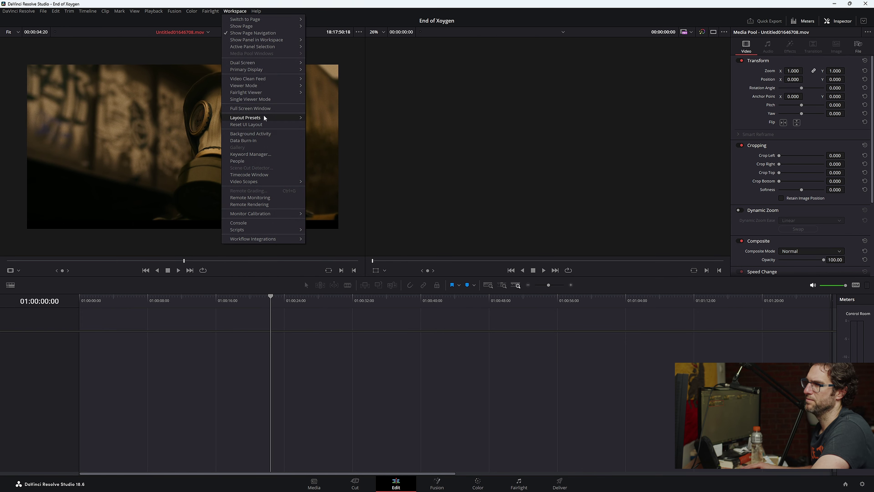
pyautogui.click(320, 70)
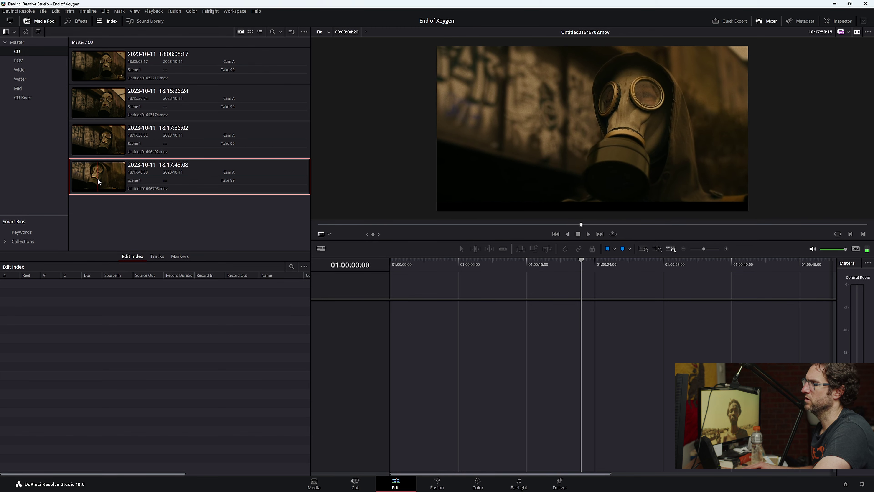
# - Create Timeline 1 with Untitled01646708 on V1 starting at 01:00:00:00, zoomed in
pyautogui.moveTo(104, 169); pyautogui.dragTo(425, 311)
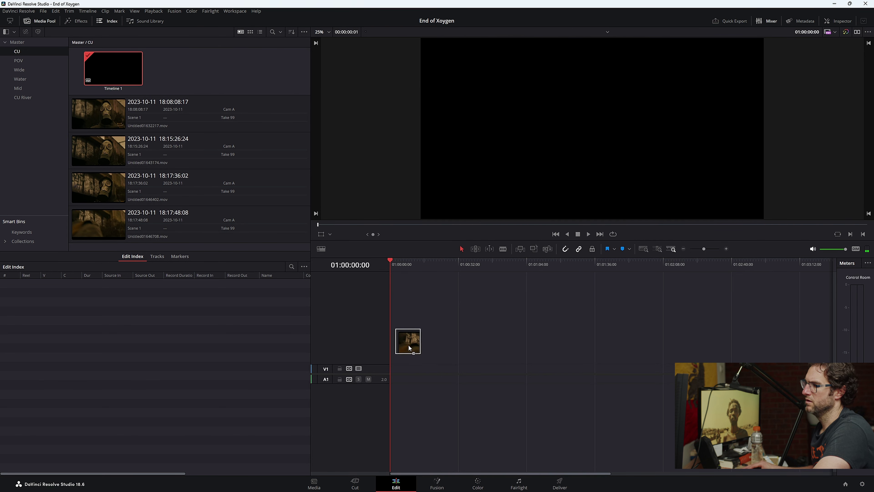
pyautogui.moveTo(409, 355); pyautogui.dragTo(417, 376)
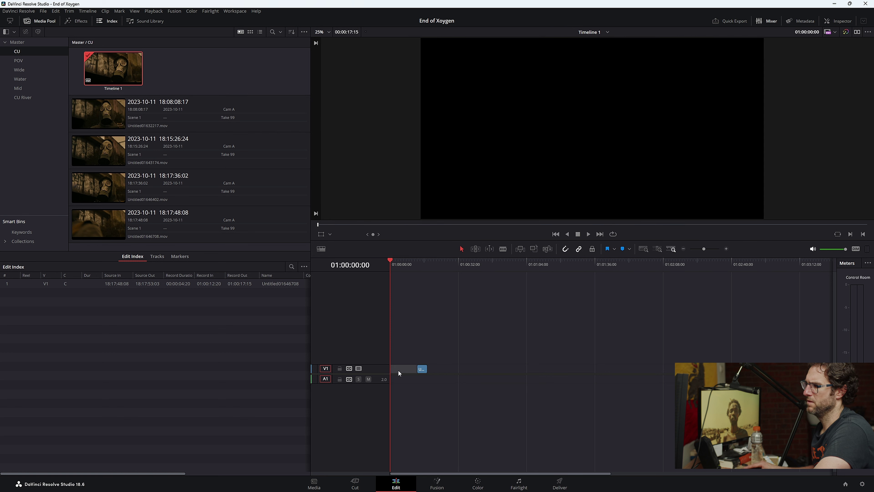
pyautogui.click(400, 368)
pyautogui.press('Delete')
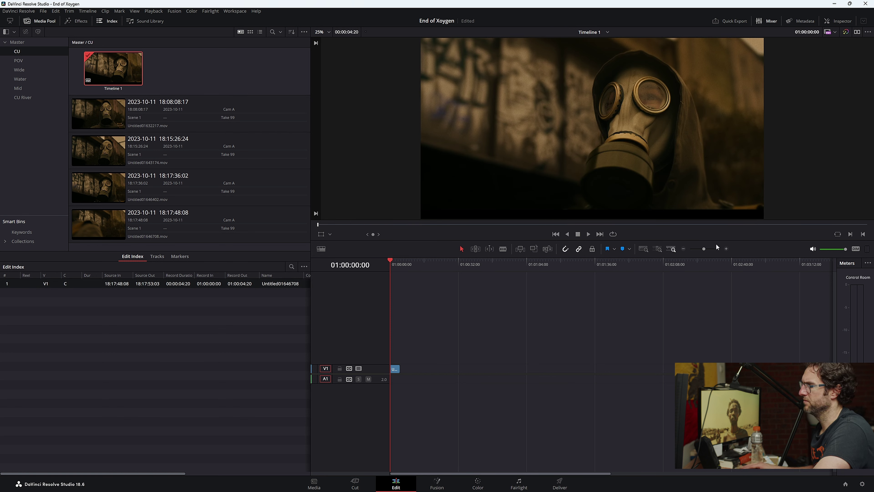
pyautogui.click(726, 248)
pyautogui.click(725, 249)
# - Play Timeline 1 from the start, match-frame to the source clip, and open the POV bin
pyautogui.press('space')
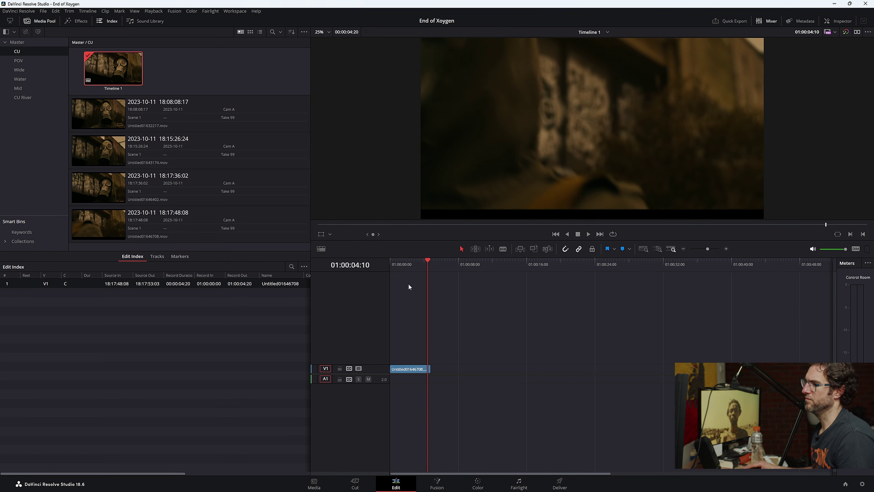
pyautogui.press('Home')
pyautogui.press('space')
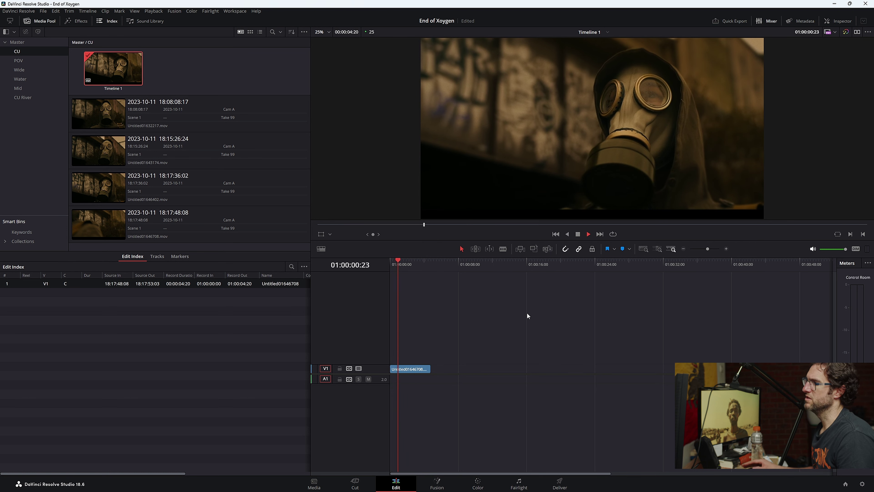
pyautogui.press('space')
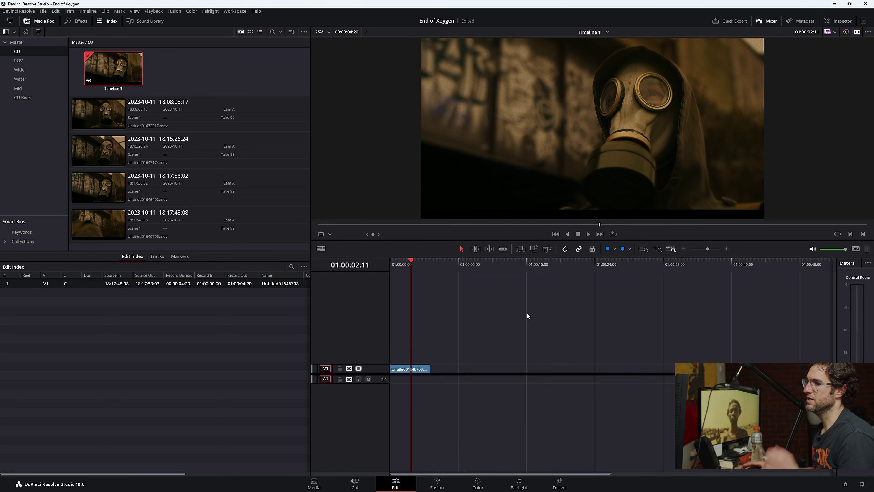
pyautogui.press('f')
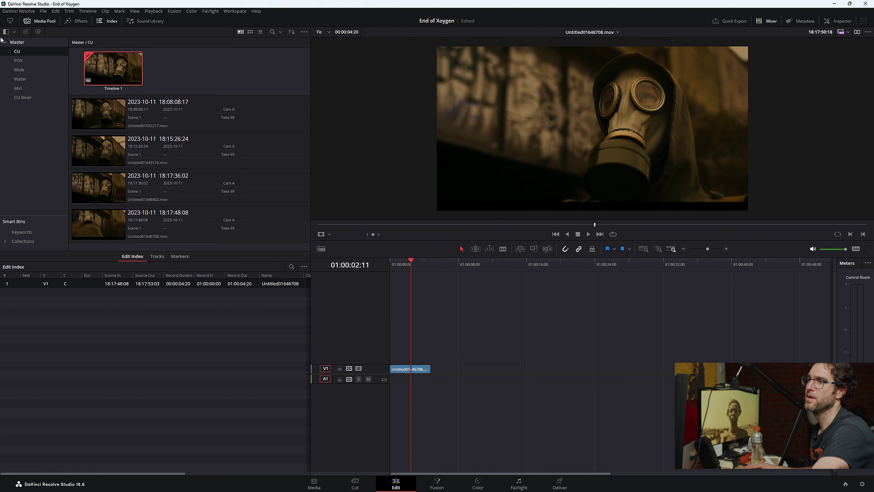
pyautogui.click(18, 61)
# - Preview the POV river takes, scrubbing the third and loading the second for viewing
pyautogui.doubleClick(134, 148)
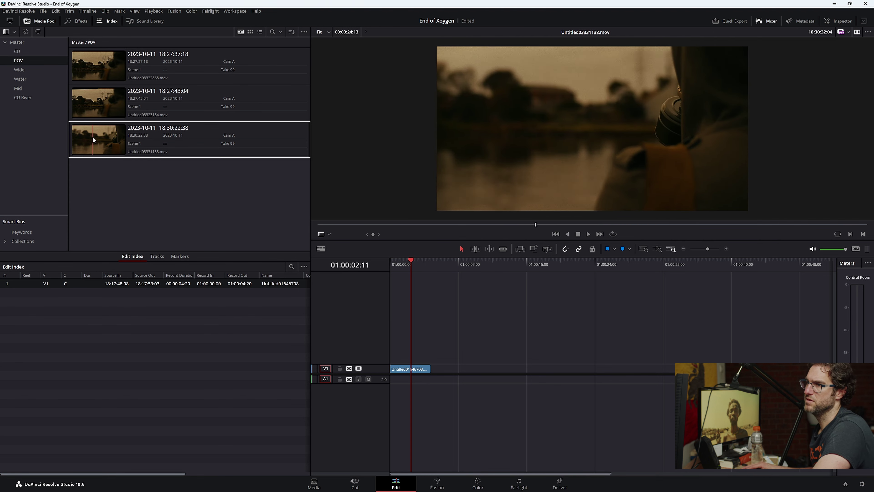
pyautogui.moveTo(536, 225); pyautogui.dragTo(720, 226)
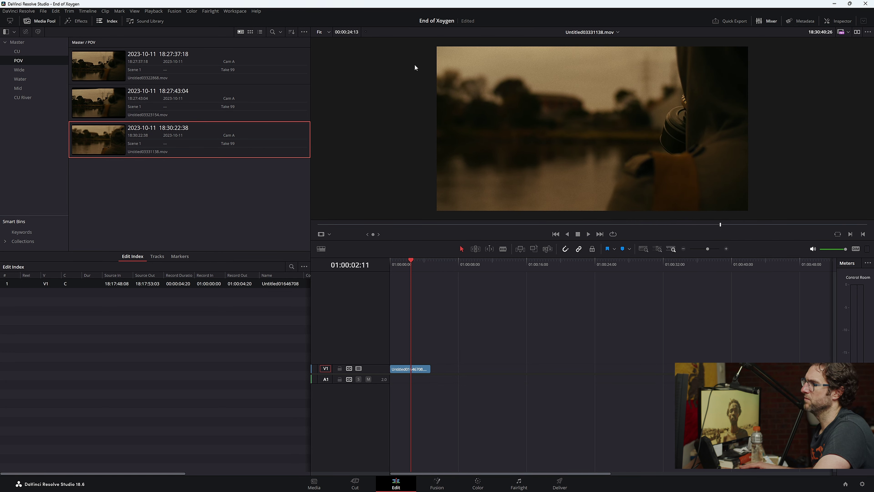
pyautogui.doubleClick(89, 113)
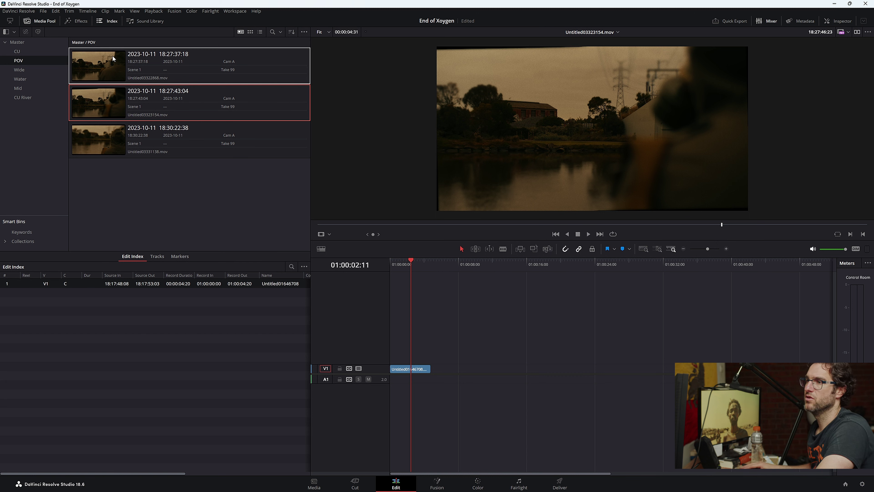
pyautogui.click(100, 61)
pyautogui.click(103, 103)
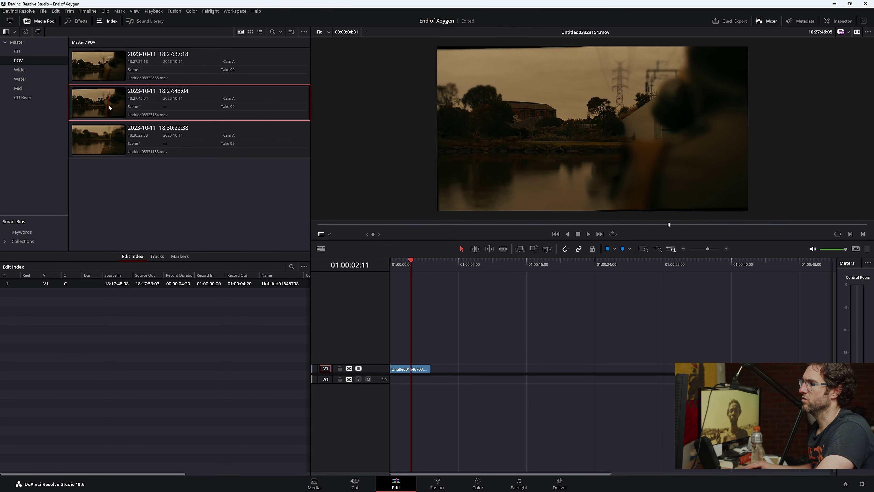
pyautogui.click(95, 68)
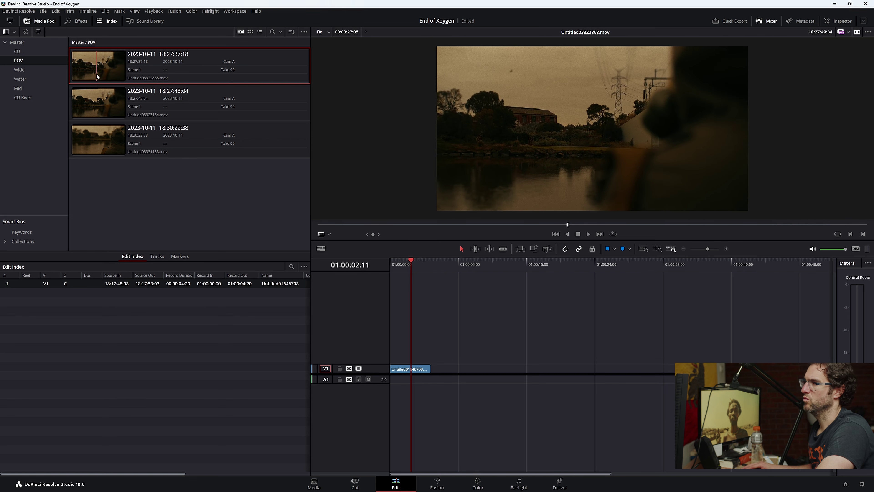
# - Try the first POV clip on a new V2 track, undo it, and select the second POV take
pyautogui.moveTo(97, 74); pyautogui.dragTo(426, 362)
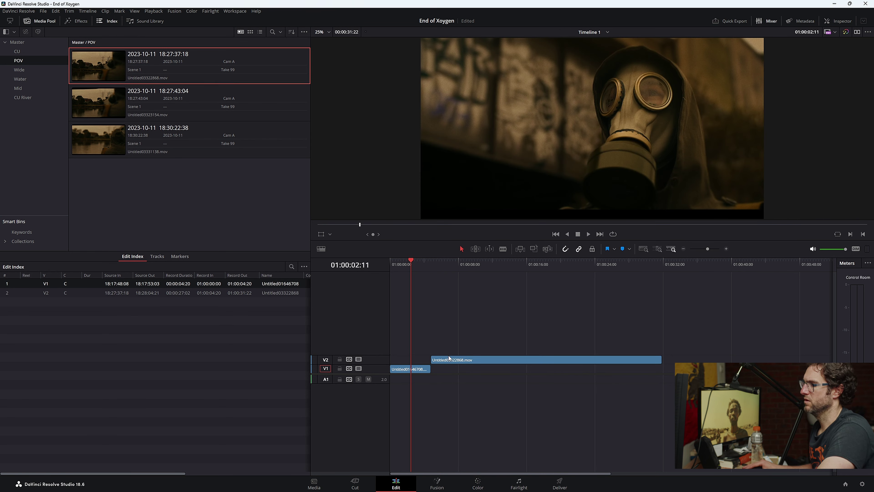
pyautogui.click(457, 266)
pyautogui.moveTo(465, 269)
pyautogui.mouseDown()
pyautogui.moveTo(630, 277)
pyautogui.moveTo(454, 277)
pyautogui.mouseUp()
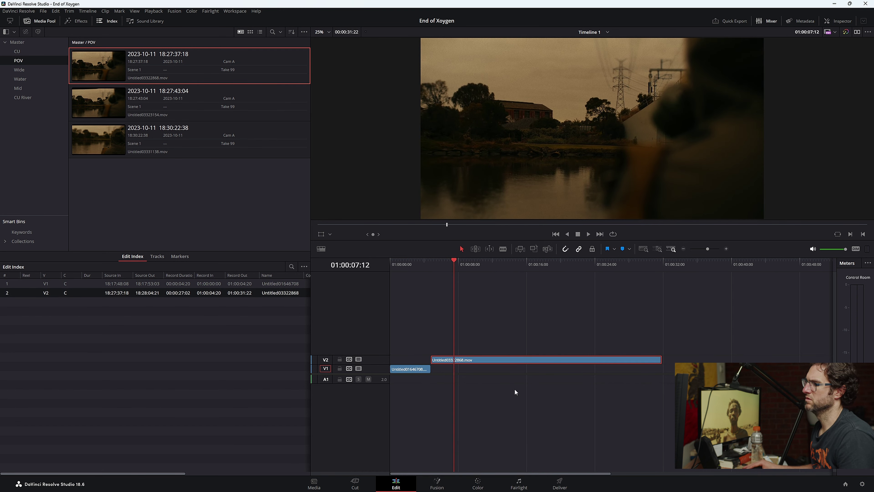
pyautogui.hotkey('ctrl', 'z')
pyautogui.click(98, 103)
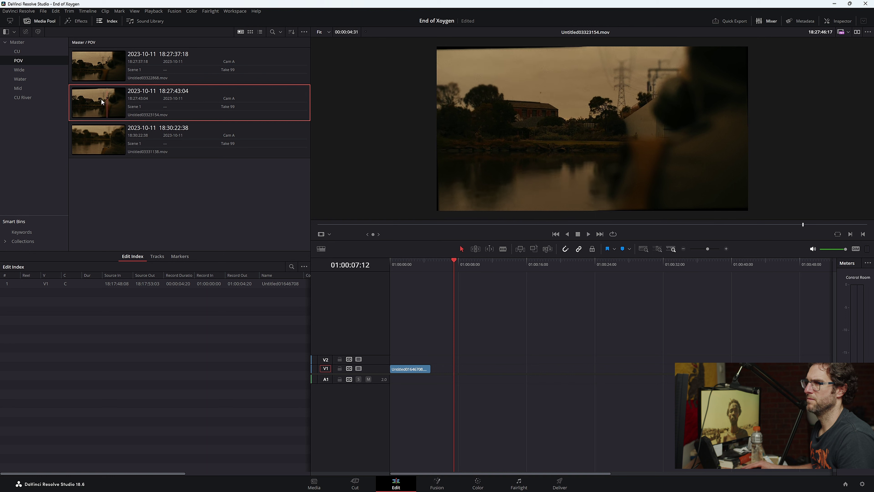
pyautogui.moveTo(98, 103); pyautogui.dragTo(174, 146)
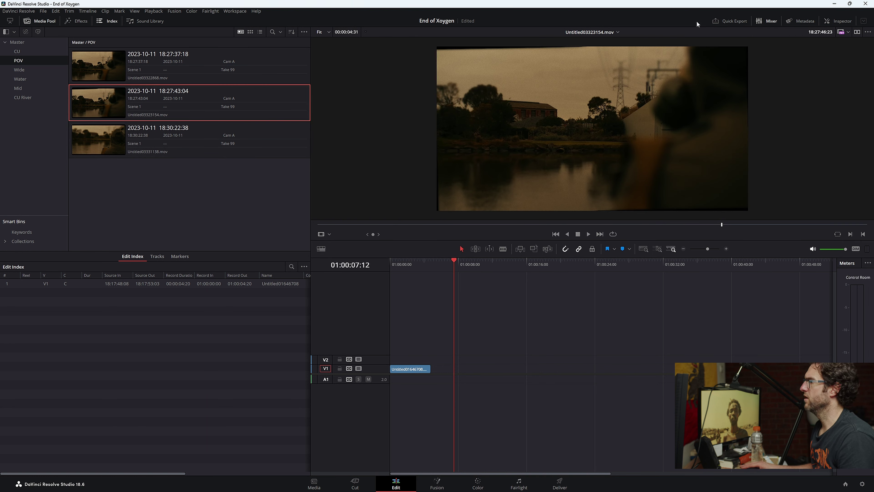
# - Mark an in/out range on POV take Untitled03323154 and overwrite it into V1 at 01:00:01:16
pyautogui.click(857, 32)
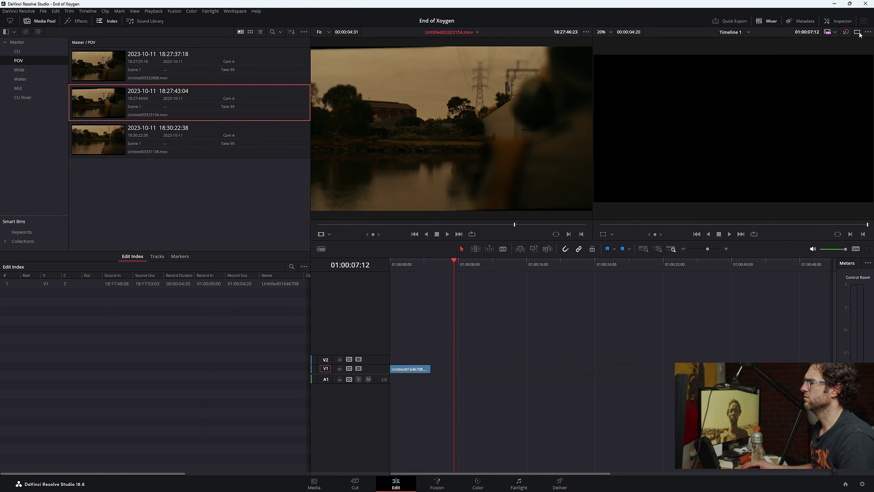
pyautogui.moveTo(421, 265); pyautogui.dragTo(384, 268)
pyautogui.press('space')
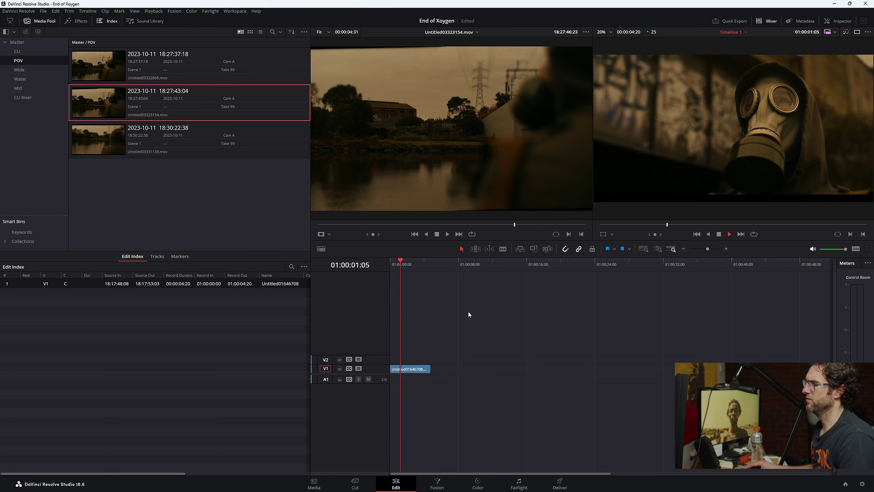
pyautogui.moveTo(513, 223); pyautogui.dragTo(361, 226)
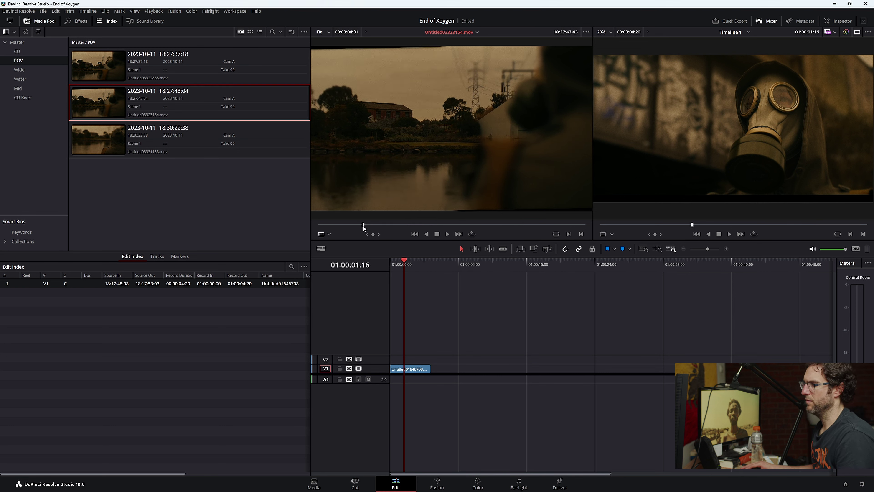
pyautogui.press('i')
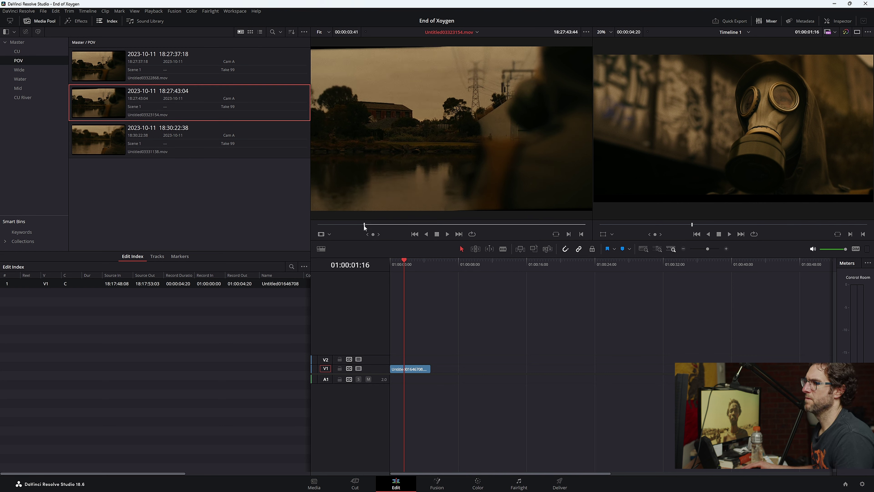
pyautogui.moveTo(368, 225); pyautogui.dragTo(435, 226)
pyautogui.press('o')
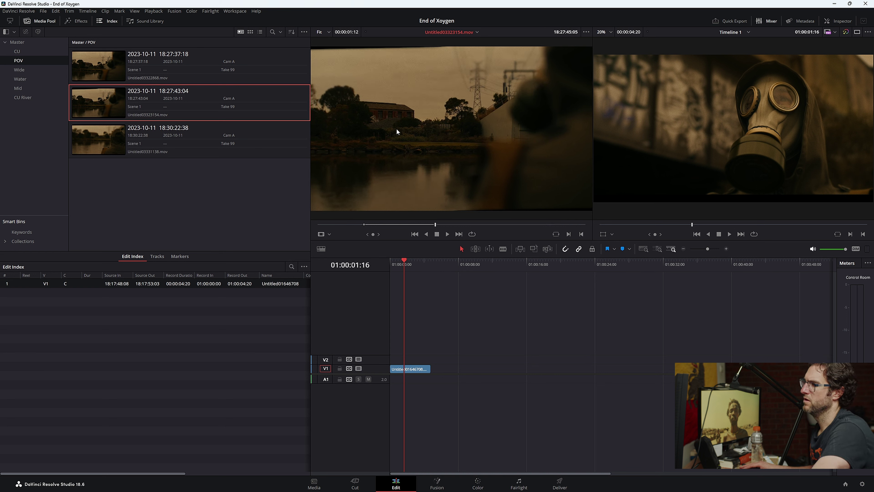
pyautogui.moveTo(399, 129); pyautogui.dragTo(837, 86)
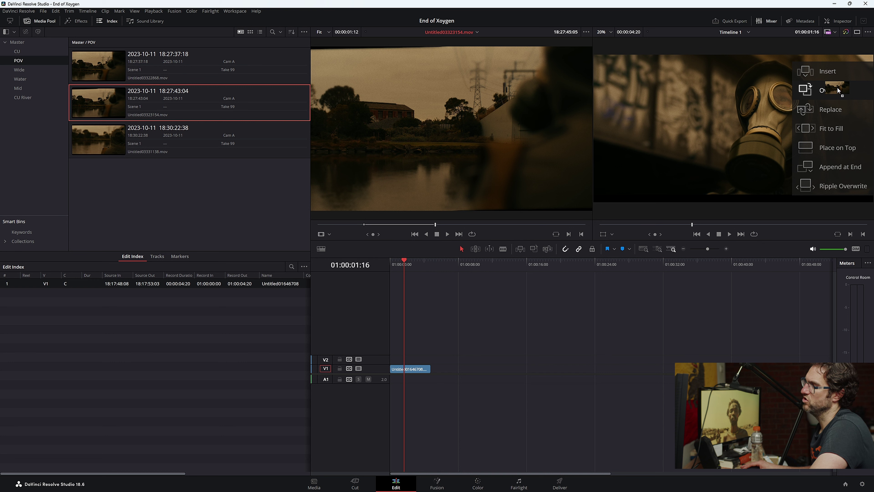
pyautogui.moveTo(837, 88); pyautogui.dragTo(837, 87)
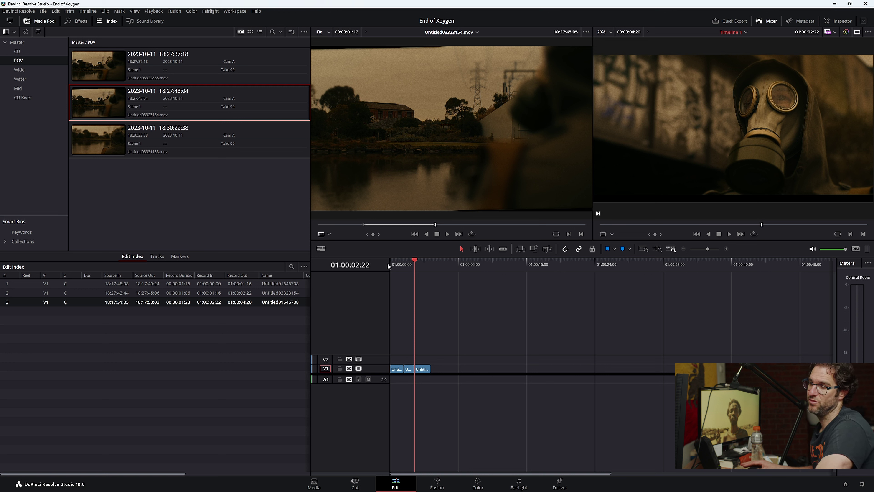
# - Play the rough cut from the start and adjust the timeline zoom around the clips
pyautogui.press('Up')
pyautogui.click(395, 267)
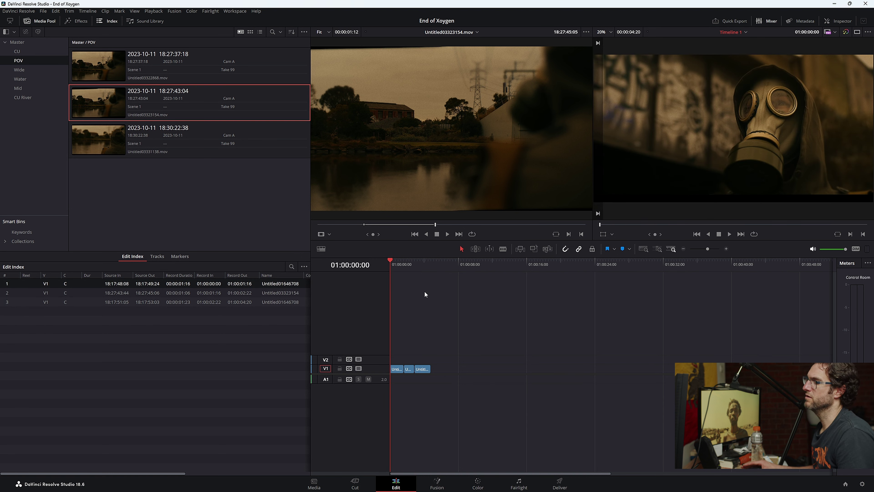
pyautogui.press('space')
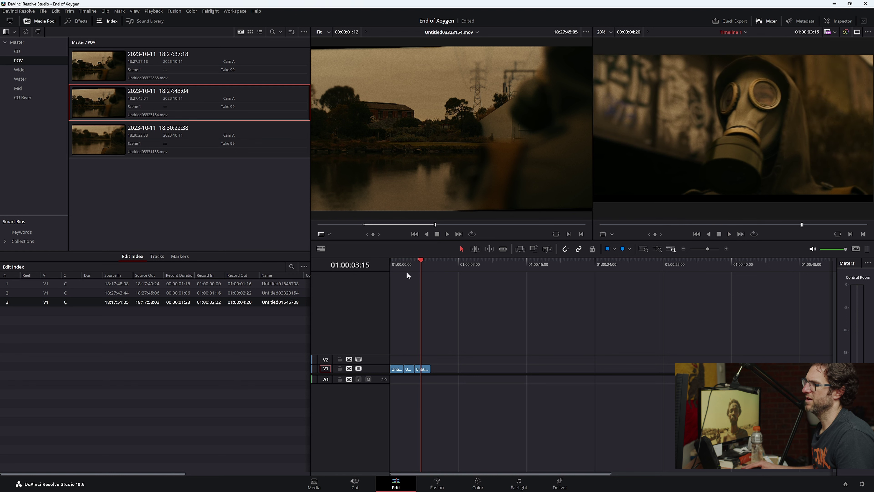
pyautogui.click(407, 272)
pyautogui.click(726, 249)
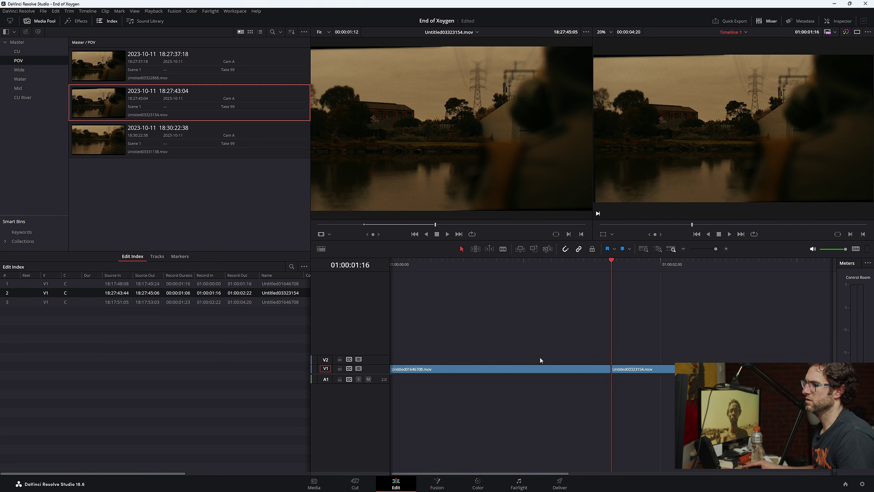
pyautogui.click(683, 248)
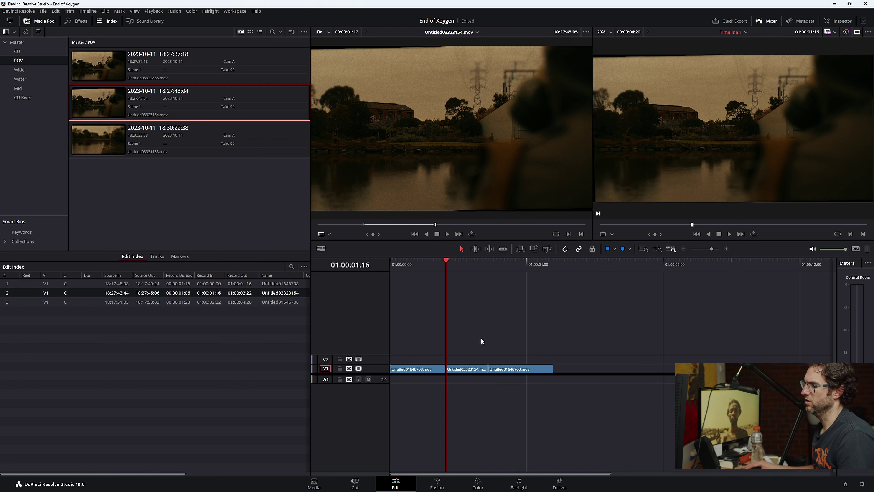
# - Lengthen the V1 POV clip to end at 01:00:04:02 and butt the closing close-up against it
pyautogui.moveTo(485, 339); pyautogui.dragTo(554, 382)
pyautogui.moveTo(562, 369); pyautogui.dragTo(676, 369)
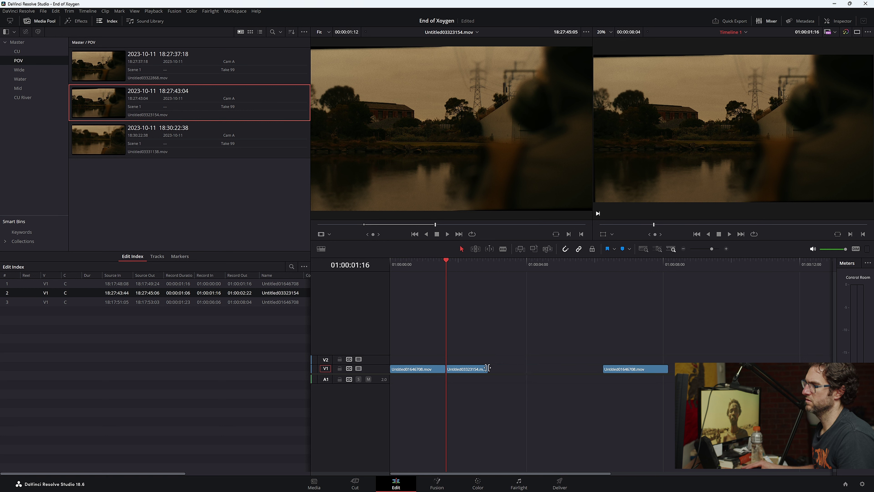
pyautogui.moveTo(488, 369); pyautogui.dragTo(565, 369)
pyautogui.click(418, 267)
pyautogui.press('space')
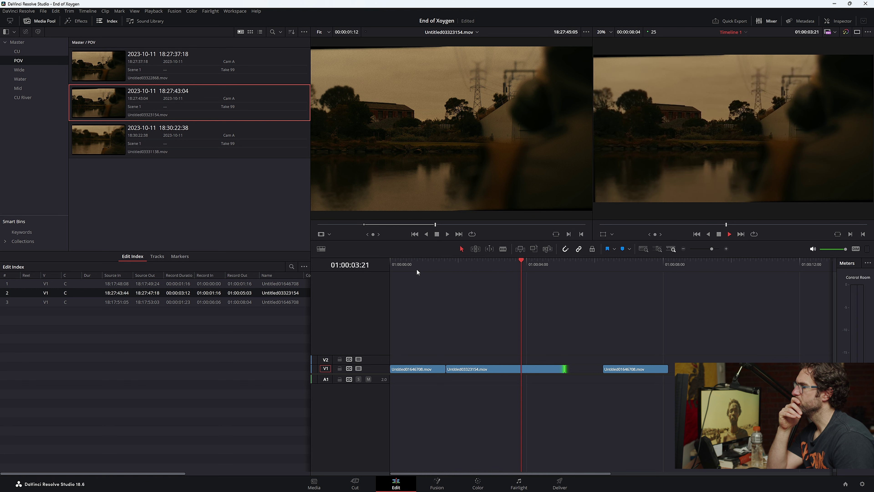
pyautogui.press('space')
pyautogui.moveTo(619, 369); pyautogui.dragTo(548, 369)
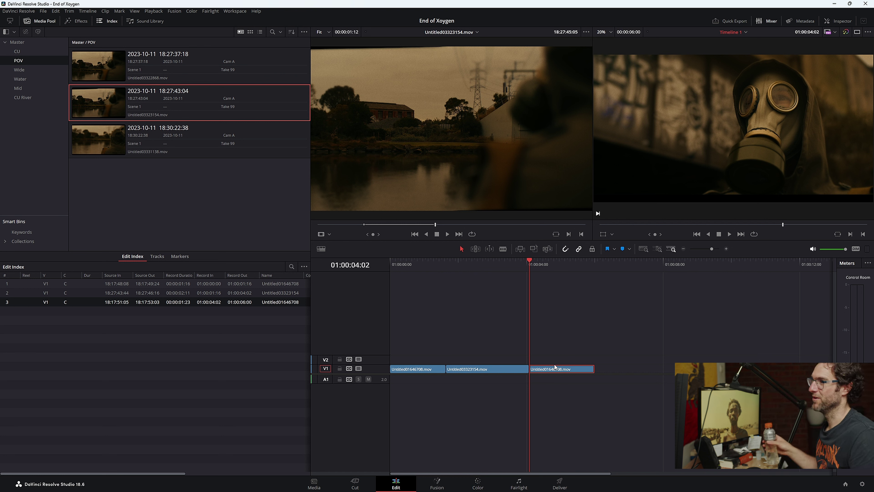
# - Play back the three-clip rough cut from the timeline start
pyautogui.press('Home')
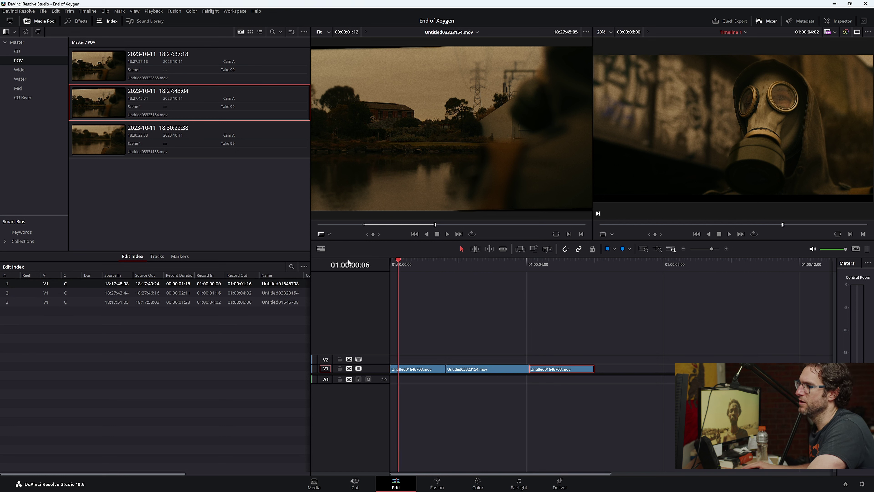
pyautogui.press('space')
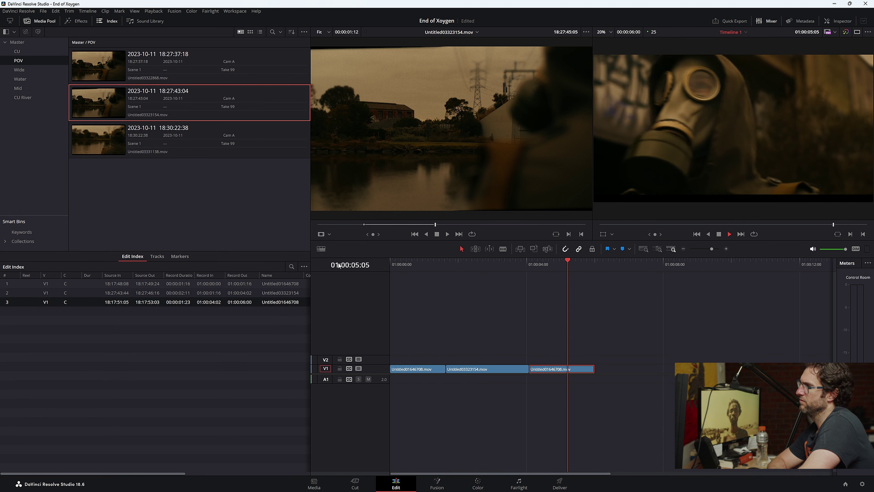
pyautogui.press('space')
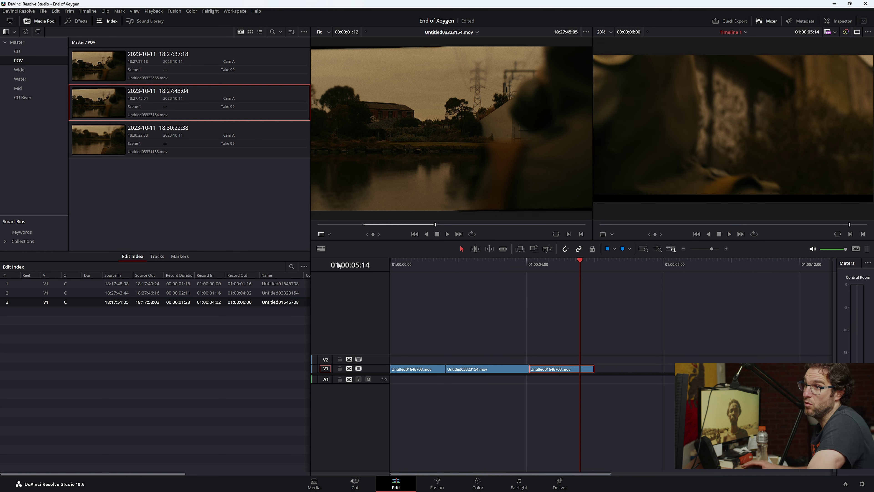
# - Load third POV take Untitled03331138.mov and scrub it to 00:00:24:13 in the source viewer
pyautogui.click(131, 153)
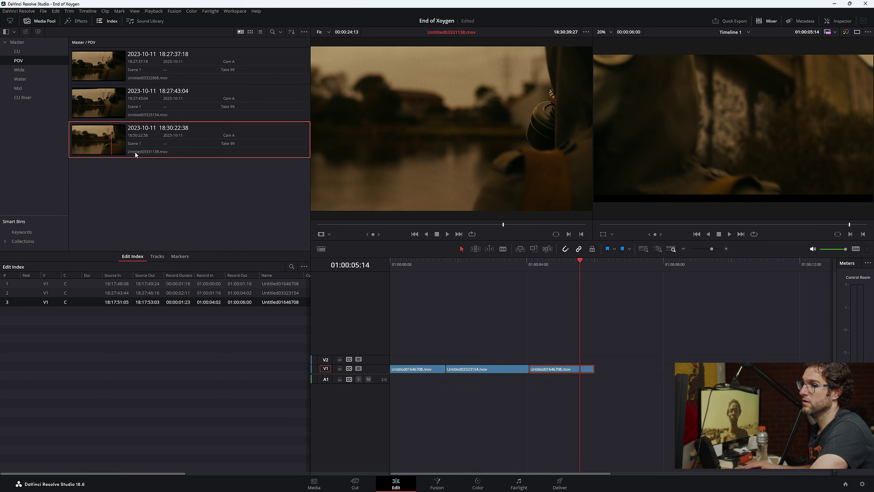
pyautogui.moveTo(429, 222); pyautogui.dragTo(482, 234)
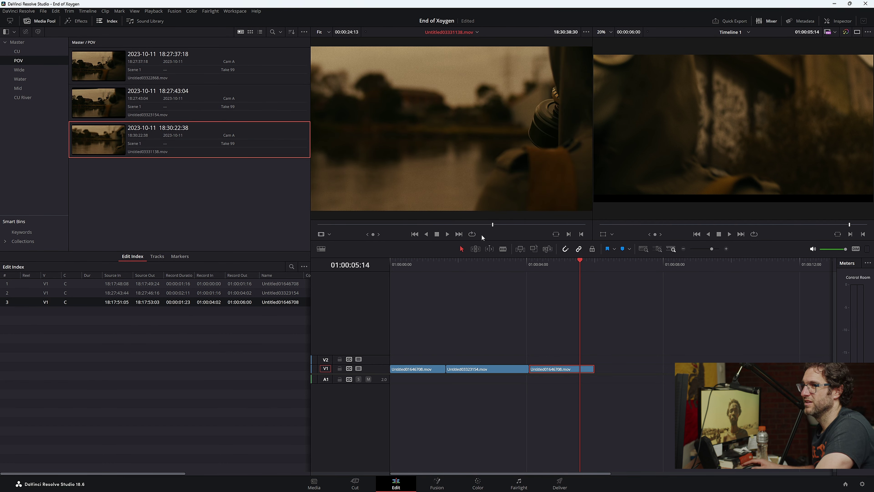
pyautogui.click(430, 264)
pyautogui.moveTo(429, 266); pyautogui.dragTo(589, 282)
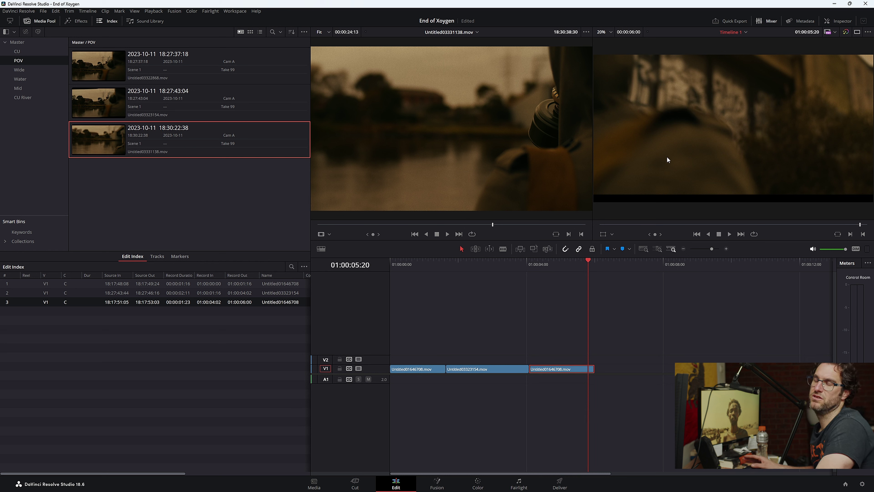
pyautogui.press('q')
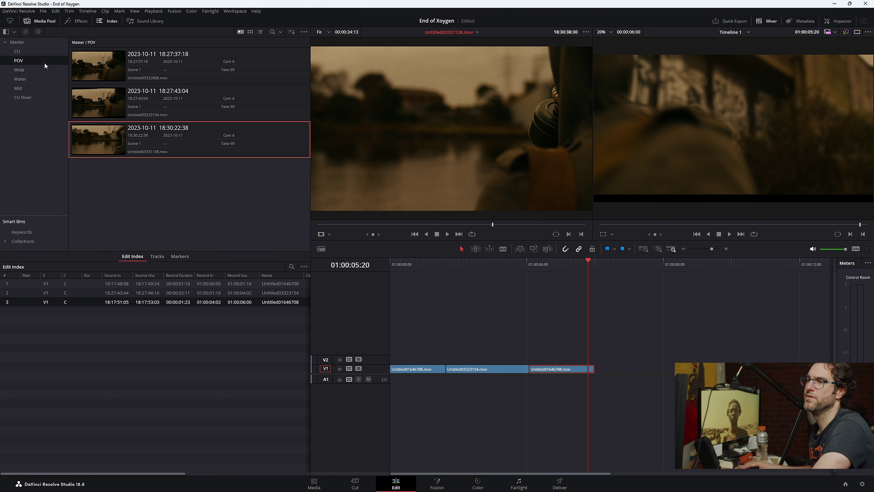
# - Open the Wide bin and preview the first wide take and the 19:18:01:23 take
pyautogui.click(29, 70)
pyautogui.scroll(-2, 215, 138)
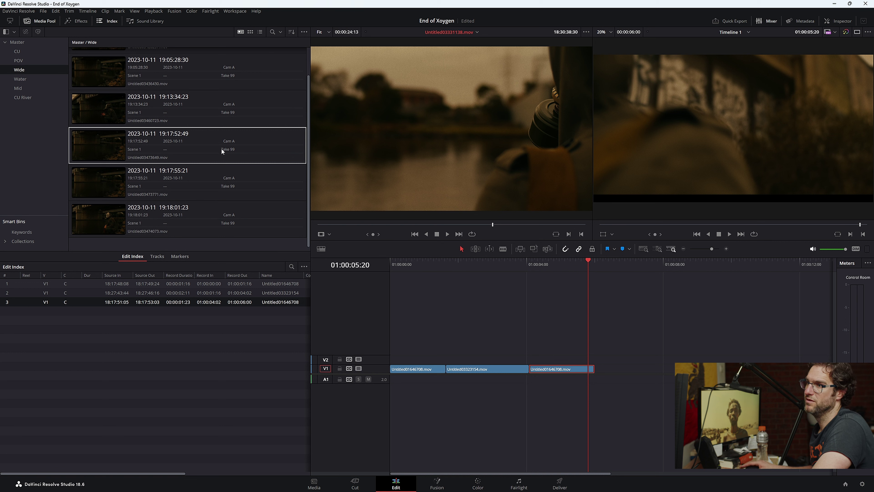
pyautogui.scroll(2, 215, 151)
pyautogui.click(220, 68)
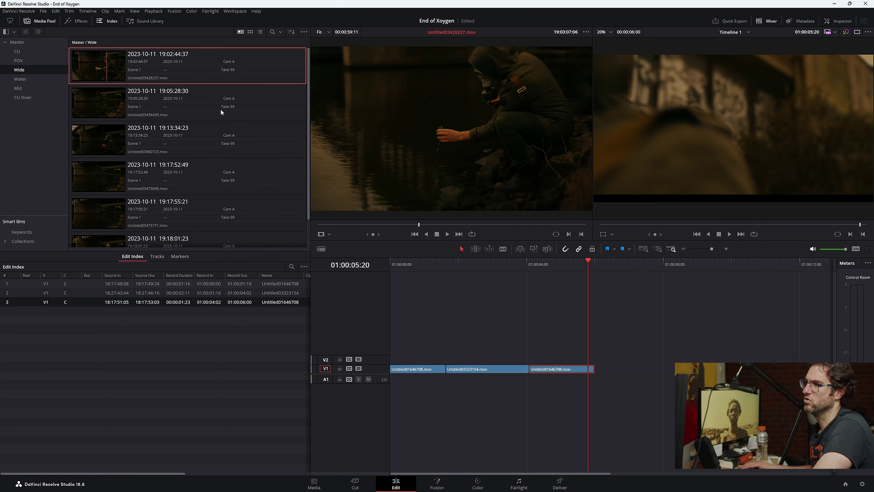
pyautogui.moveTo(419, 224); pyautogui.dragTo(457, 227)
pyautogui.scroll(-1, 259, 171)
pyautogui.click(133, 211)
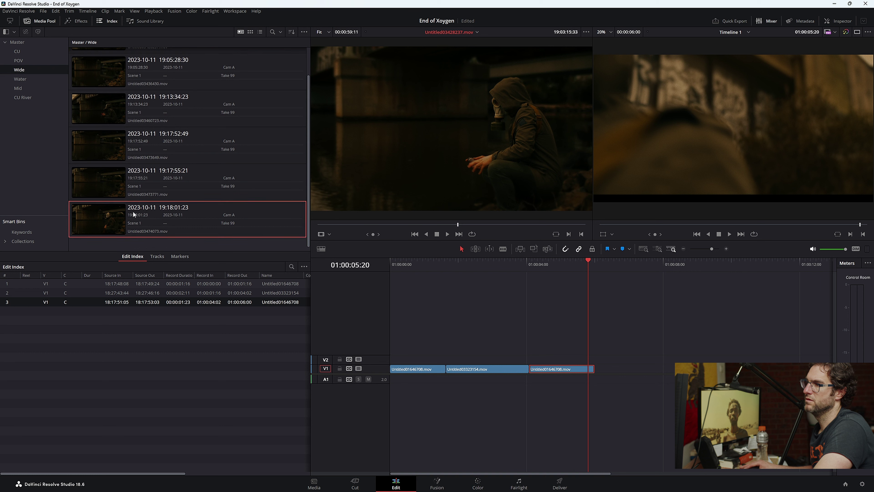
pyautogui.moveTo(134, 214); pyautogui.dragTo(586, 225)
# - Preview the 19:17:52:49 take, then cue the 19:17:55:21 wide take in the source viewer
pyautogui.moveTo(111, 187); pyautogui.dragTo(80, 156)
pyautogui.click(80, 156)
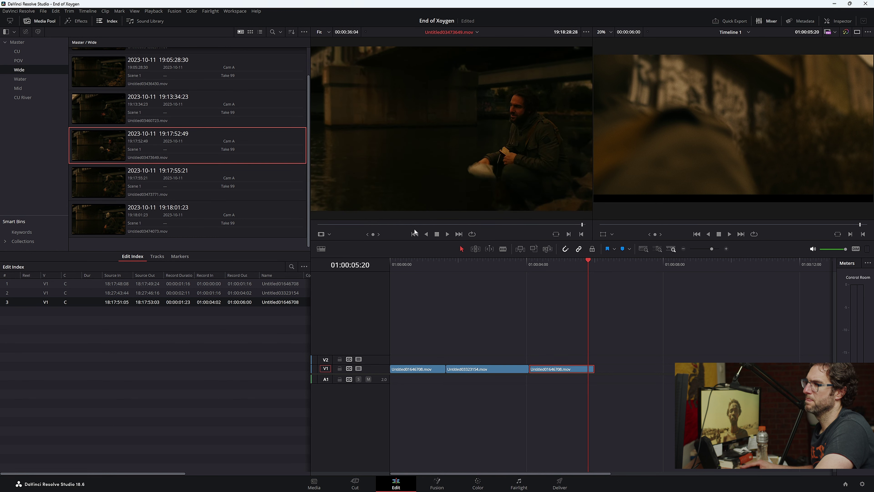
pyautogui.moveTo(348, 223); pyautogui.dragTo(415, 222)
pyautogui.press('Down')
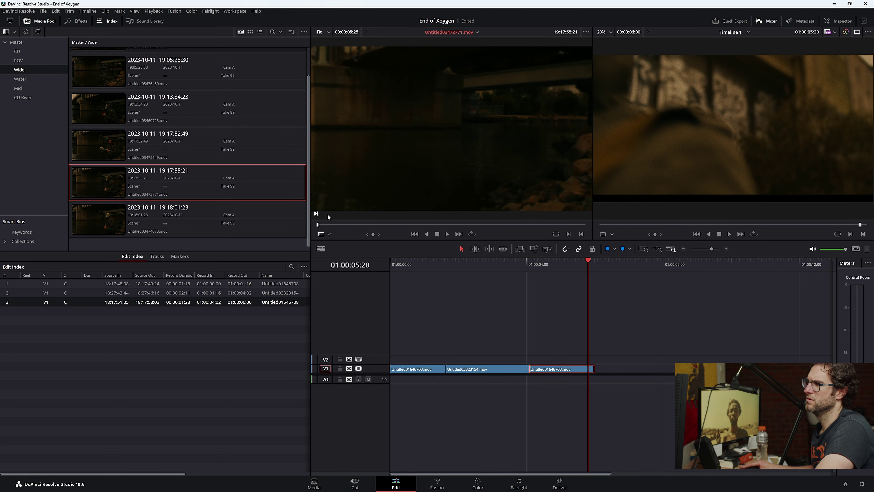
pyautogui.moveTo(345, 226); pyautogui.dragTo(329, 221)
pyautogui.hotkey('ctrl', 'f')
pyautogui.press('space')
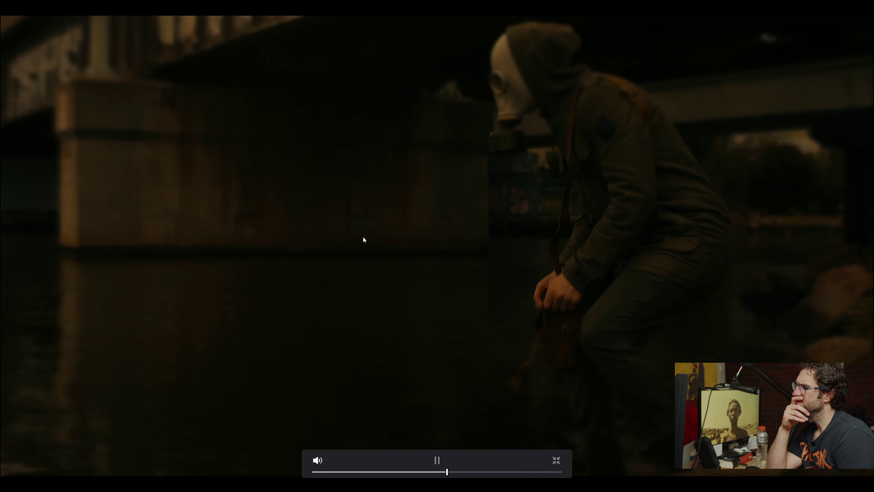
pyautogui.press('space')
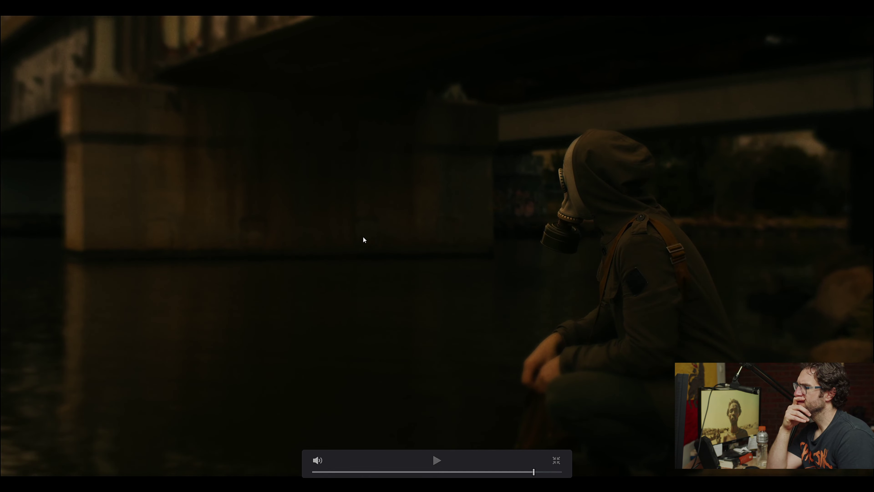
pyautogui.press('Escape')
pyautogui.doubleClick(103, 153)
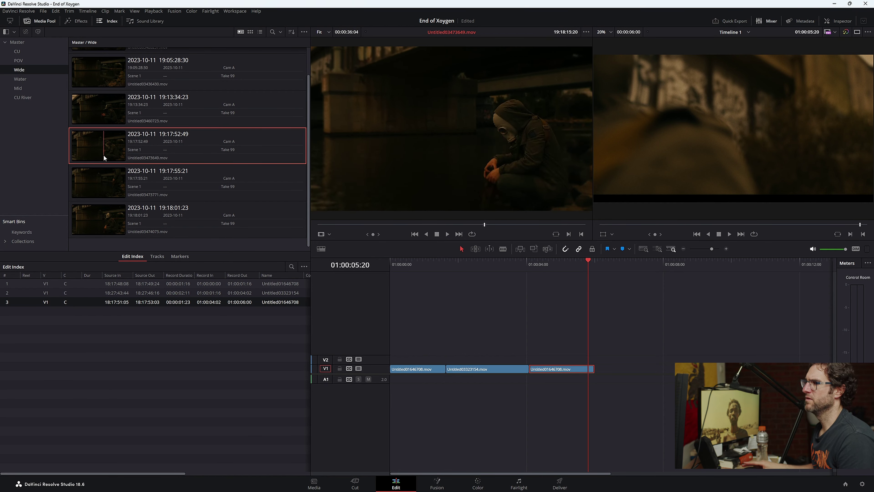
pyautogui.press('space')
pyautogui.hotkey('ctrl', 'f')
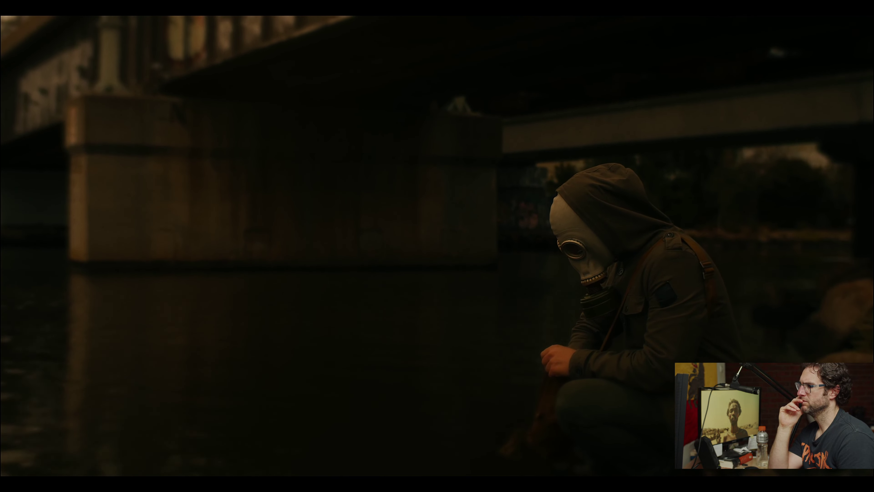
pyautogui.press('Escape')
pyautogui.click(142, 103)
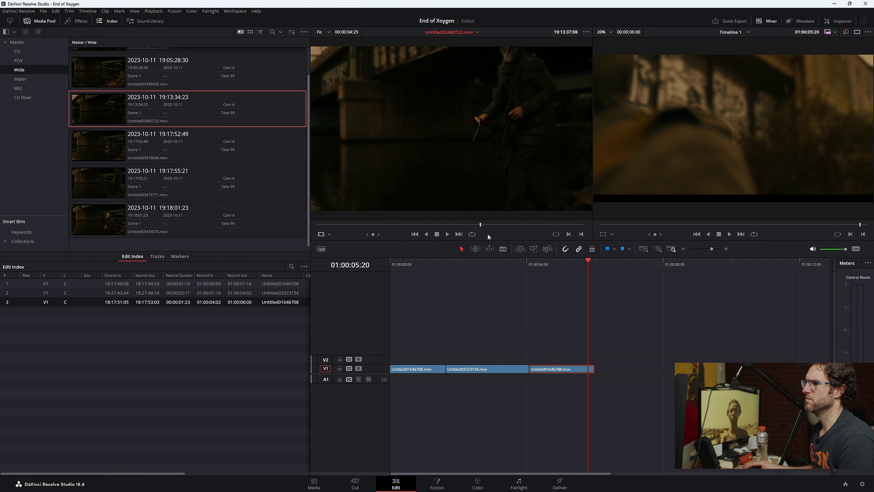
pyautogui.click(448, 234)
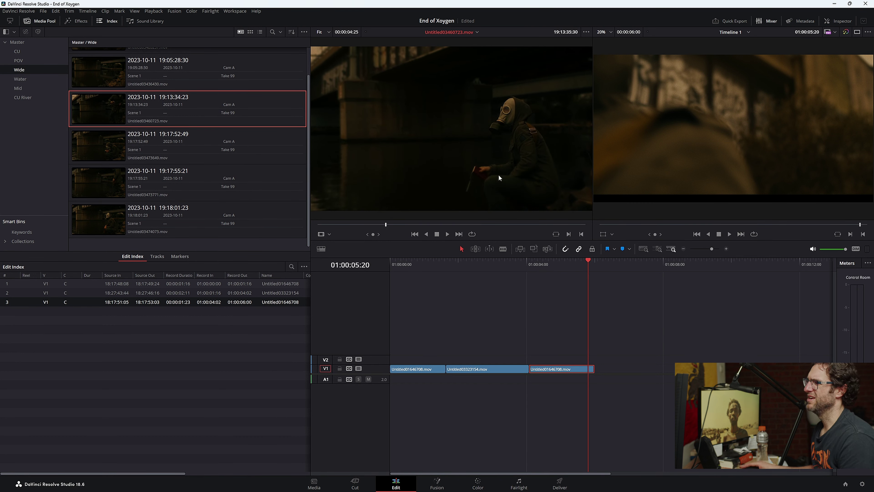
pyautogui.doubleClick(96, 231)
pyautogui.press('space')
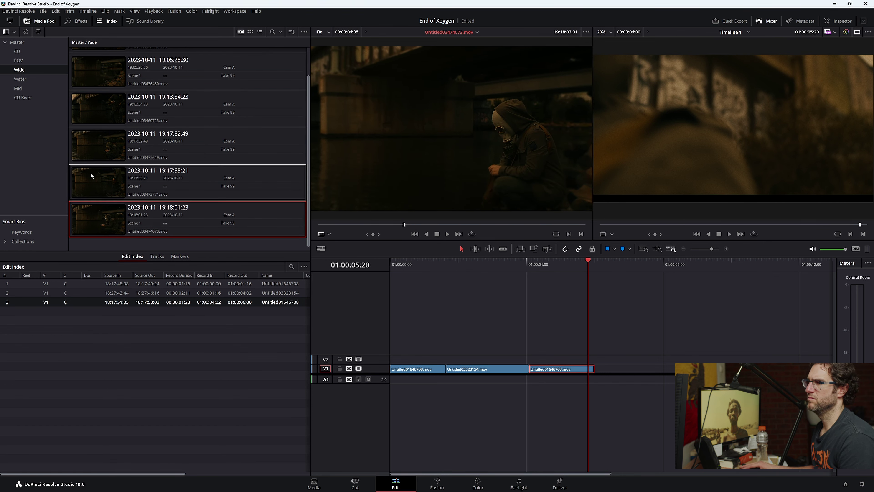
pyautogui.click(347, 225)
pyautogui.hotkey('ctrl', 'f')
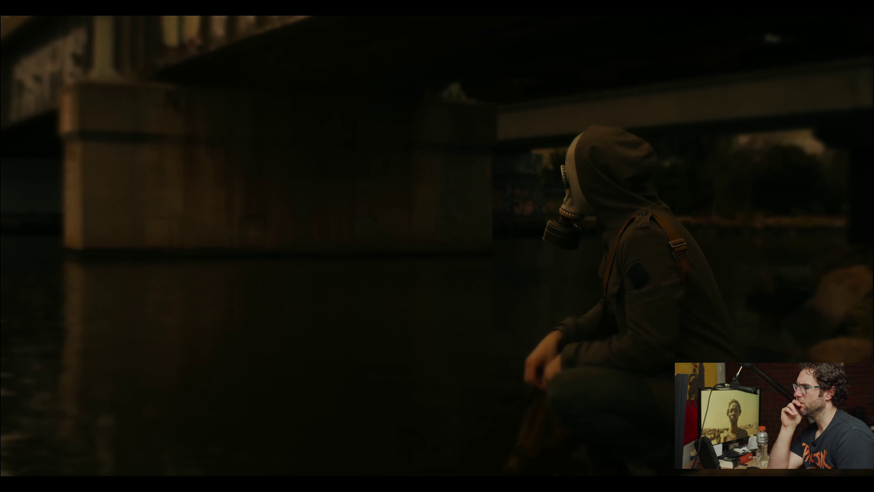
pyautogui.hotkey('alt', 'F4')
pyautogui.hotkey('alt', 'Tab')
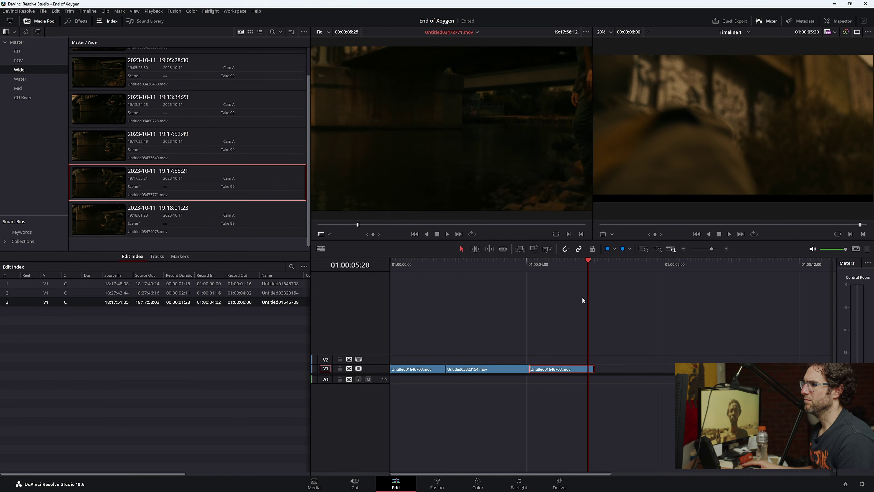
# - Mark a timeline In at 01:00:05:21 and a source In on wide take Untitled03473771
pyautogui.click(523, 262)
pyautogui.press('space')
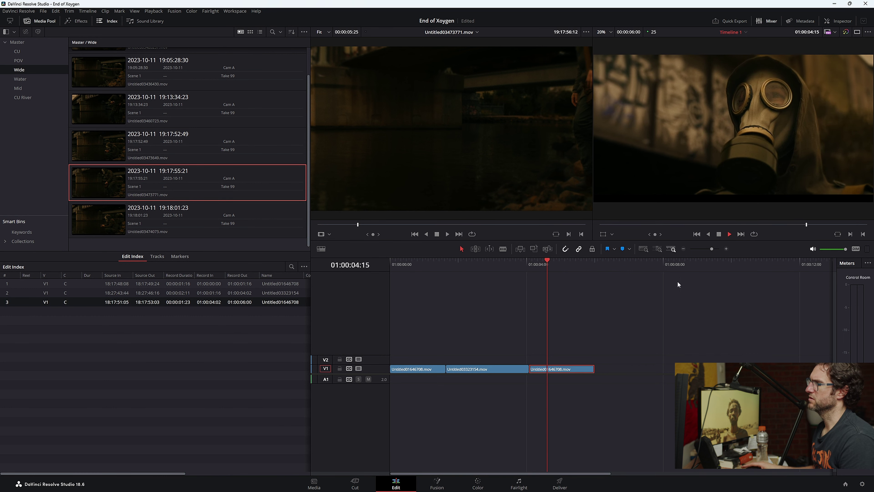
pyautogui.press('space')
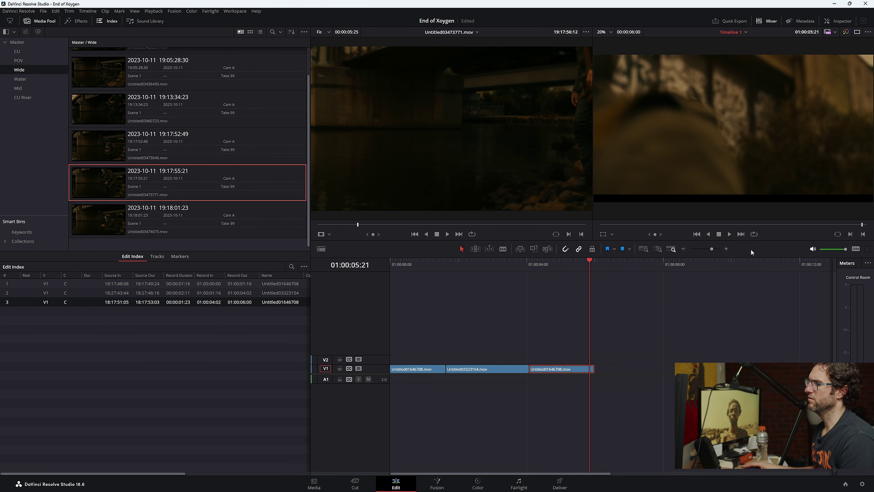
pyautogui.press('i')
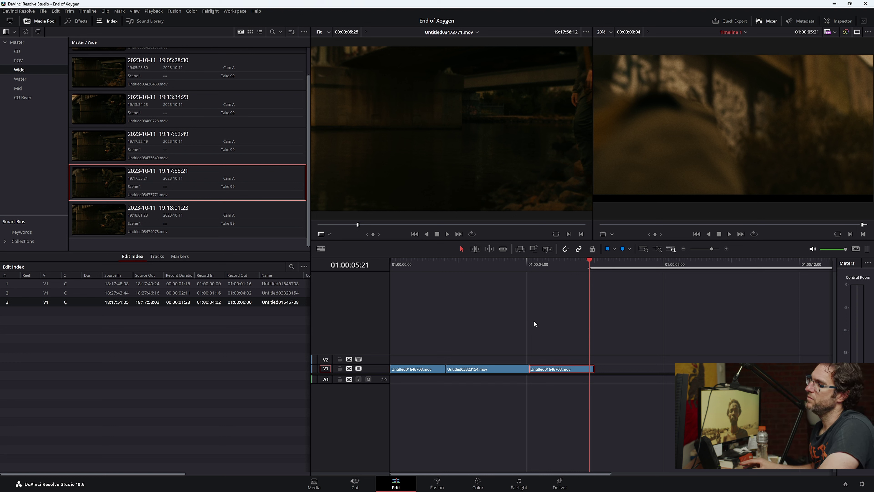
pyautogui.moveTo(359, 224); pyautogui.dragTo(343, 225)
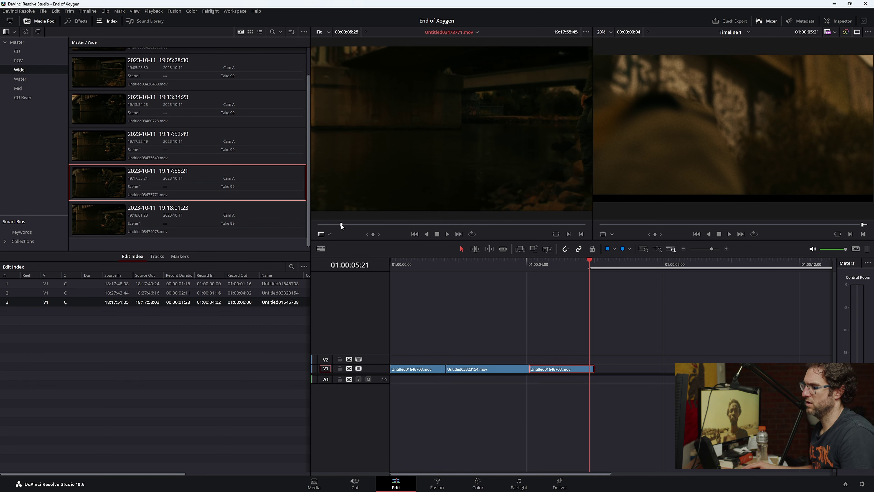
pyautogui.moveTo(354, 224); pyautogui.dragTo(579, 226)
pyautogui.press('i')
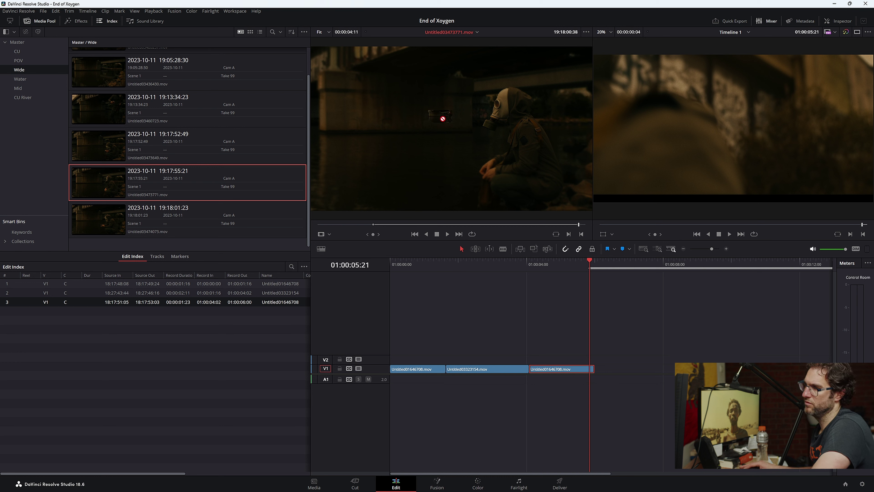
# - Test-insert the wide clip at 01:00:05:21, then undo the insert
pyautogui.moveTo(443, 118); pyautogui.dragTo(708, 102)
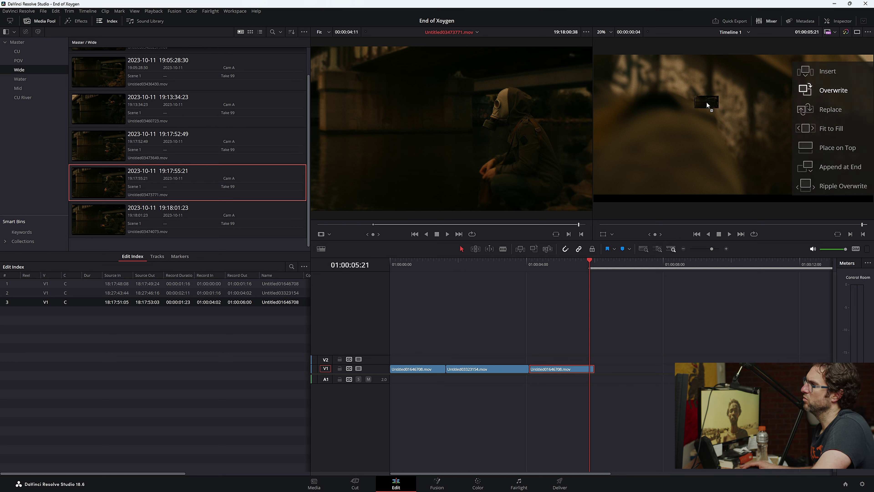
pyautogui.moveTo(829, 72); pyautogui.dragTo(485, 163)
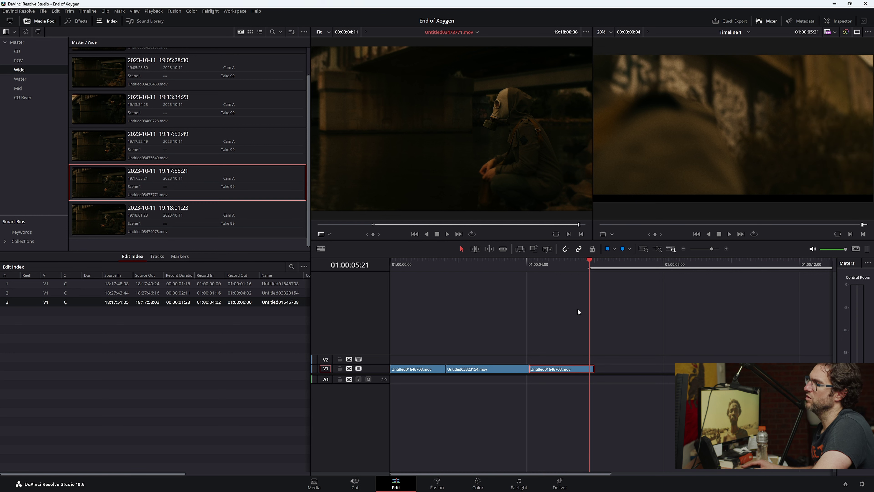
pyautogui.moveTo(478, 127); pyautogui.dragTo(835, 74)
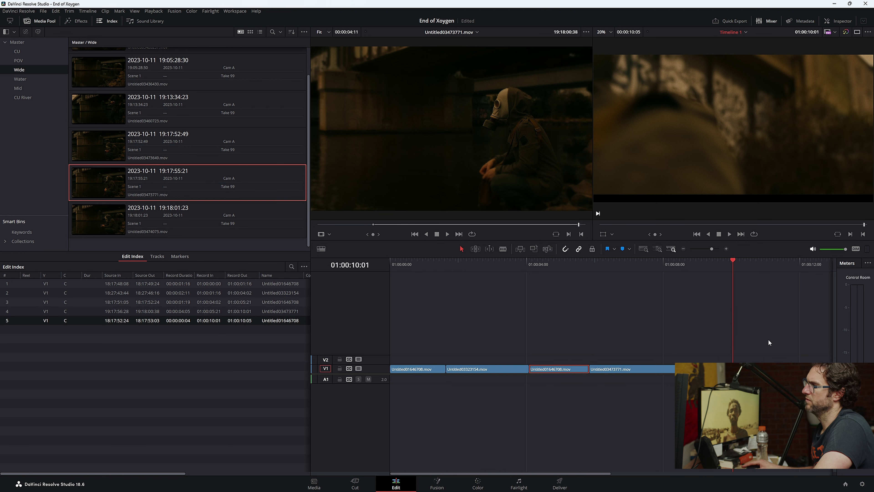
pyautogui.click(560, 264)
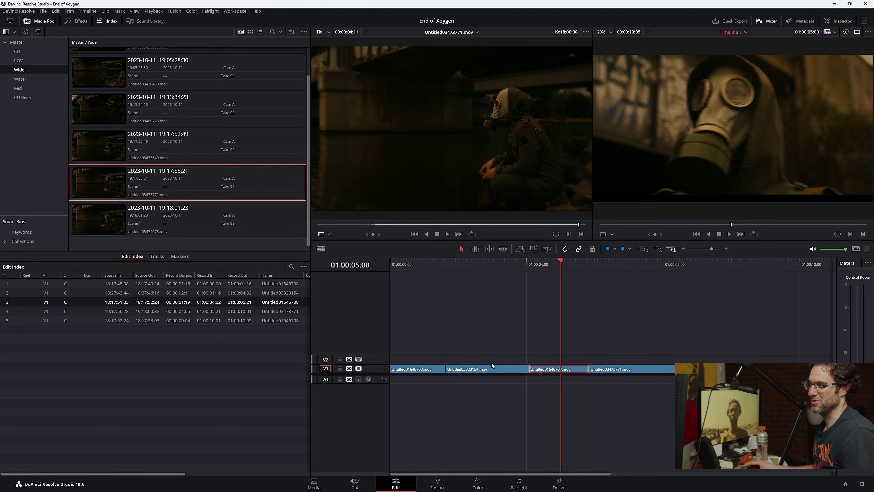
pyautogui.hotkey('ctrl', 'z')
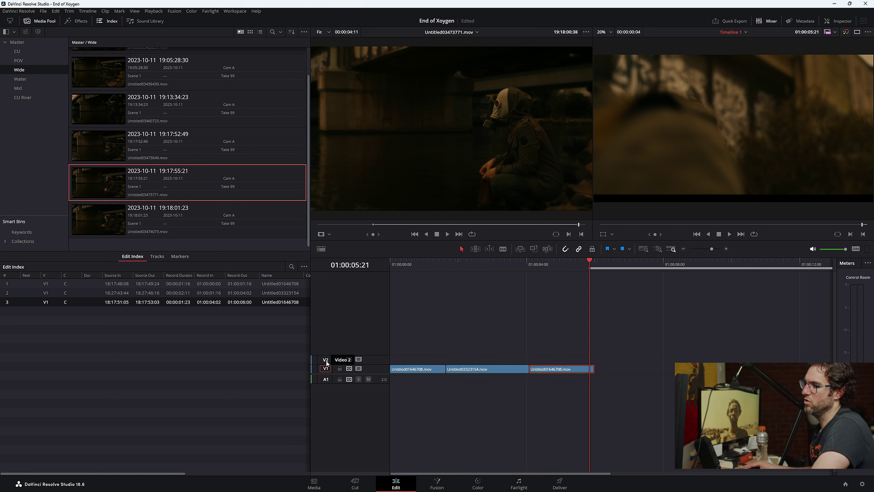
# - Set V2 as the destination track, place the wide clip there, review it, then undo it
pyautogui.click(326, 359)
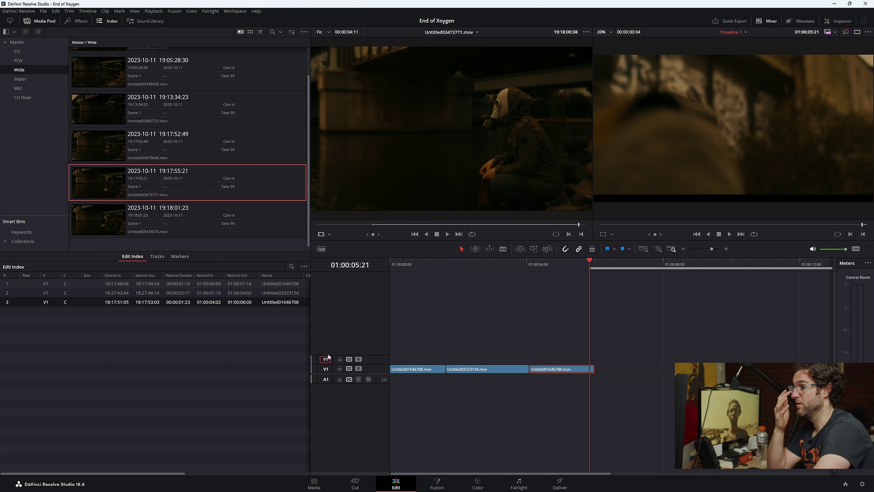
pyautogui.moveTo(532, 111); pyautogui.dragTo(704, 105)
pyautogui.moveTo(828, 76); pyautogui.dragTo(827, 77)
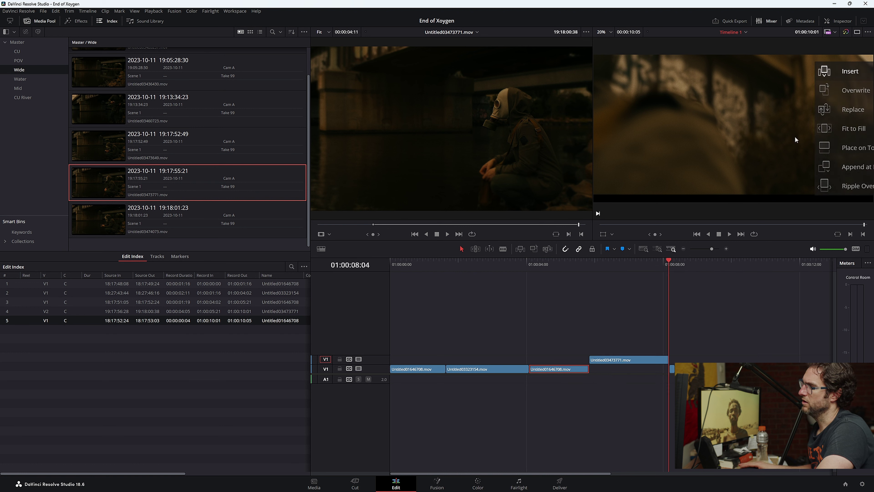
pyautogui.click(552, 275)
pyautogui.press('space')
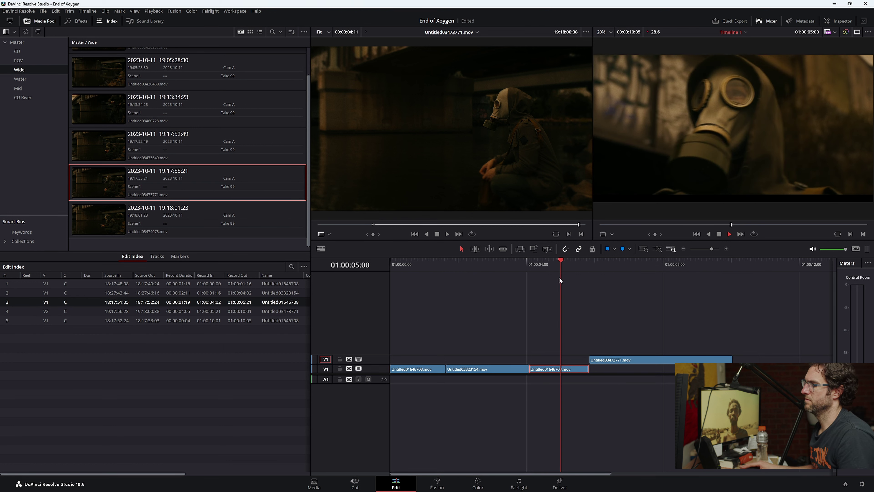
pyautogui.press('space')
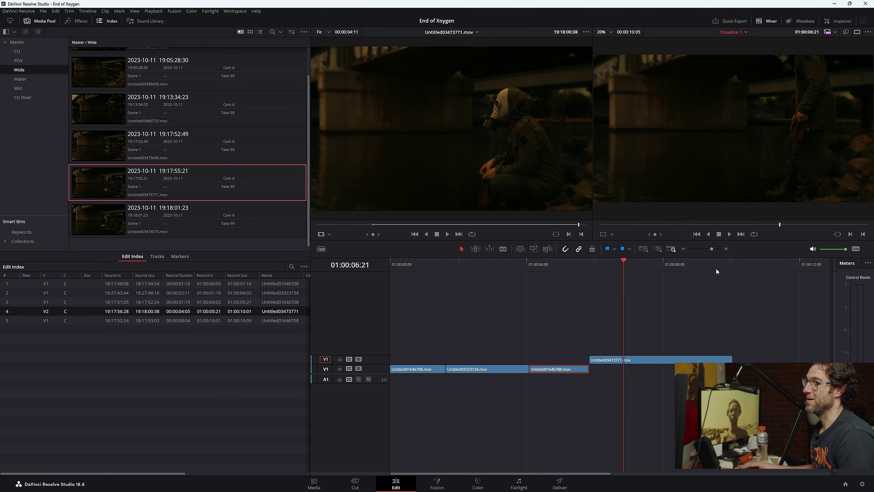
pyautogui.moveTo(717, 269); pyautogui.dragTo(733, 270)
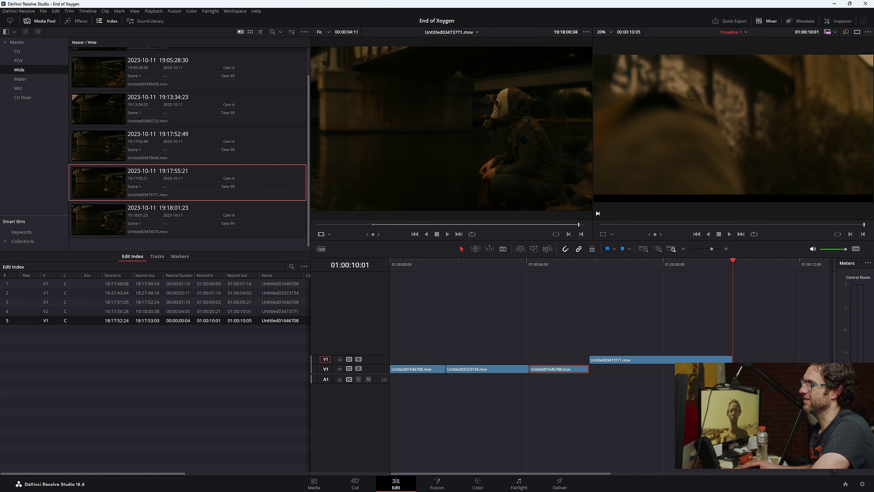
pyautogui.hotkey('ctrl', 'z')
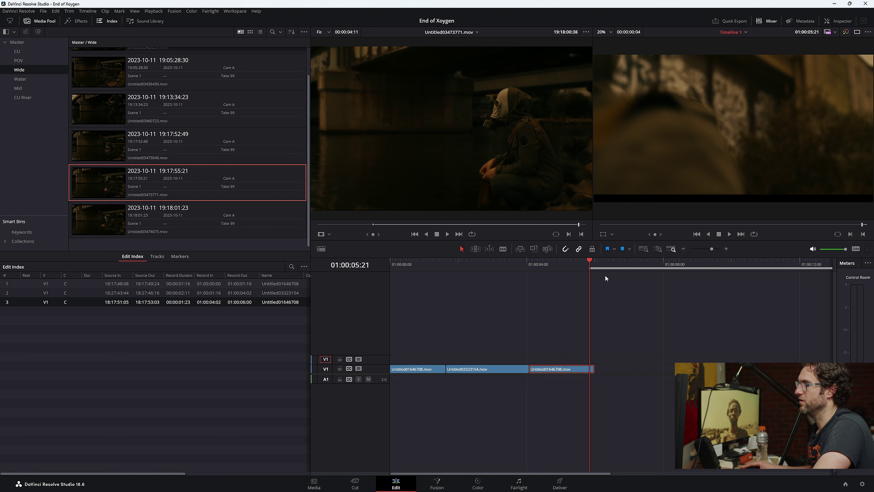
# - Insert wide clip Untitled03473771 on V2 from 01:00:05:21 to 01:00:10:01 and replay the cut into it
pyautogui.moveTo(438, 129); pyautogui.dragTo(836, 91)
pyautogui.click(563, 264)
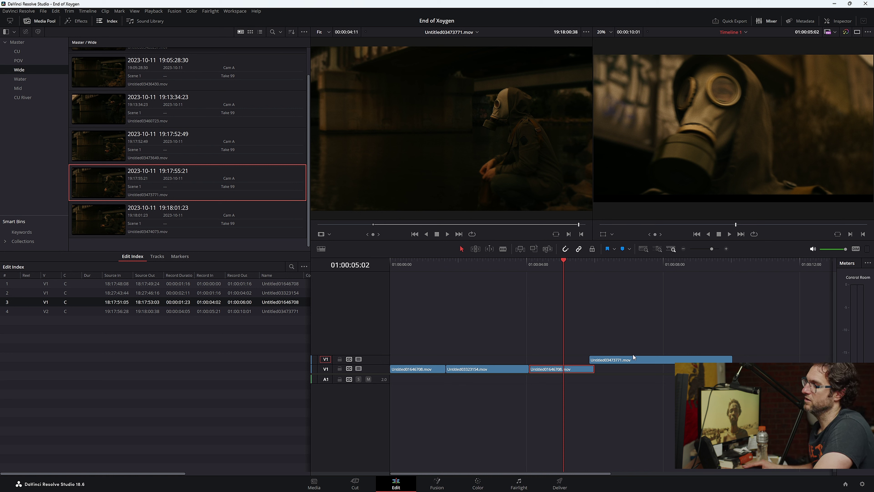
pyautogui.click(590, 283)
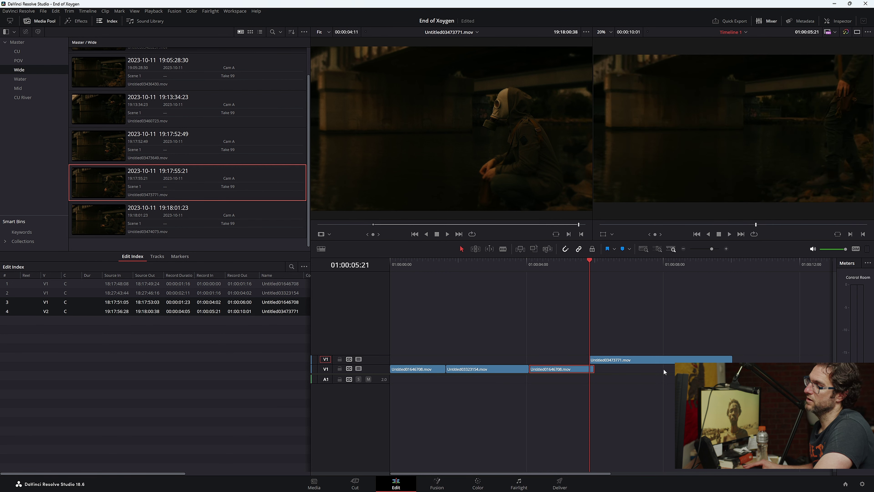
pyautogui.press('space')
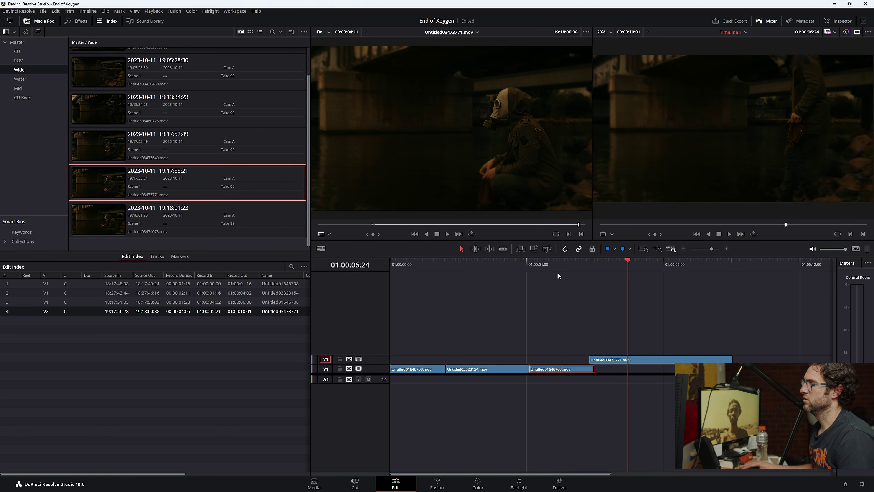
pyautogui.click(557, 265)
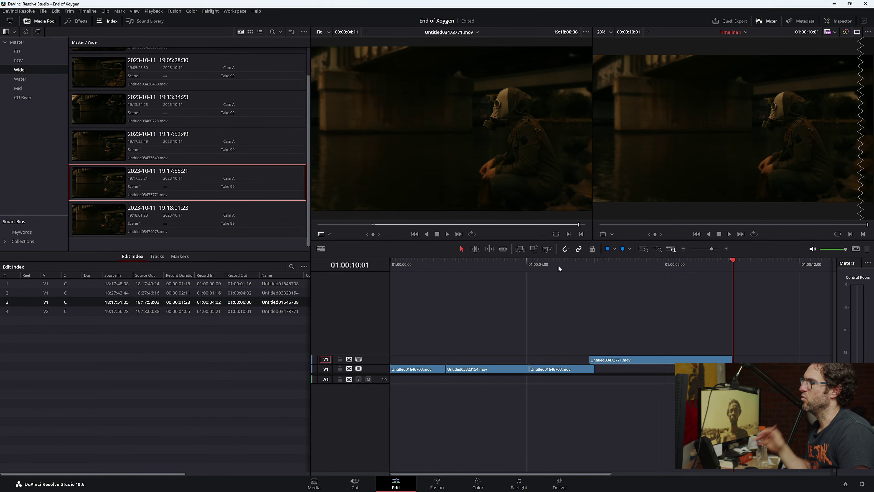
pyautogui.click(559, 266)
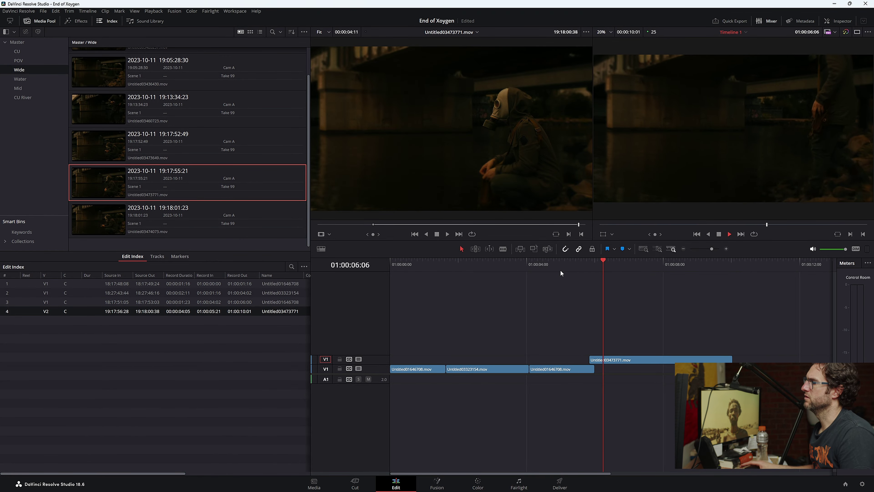
pyautogui.press('space')
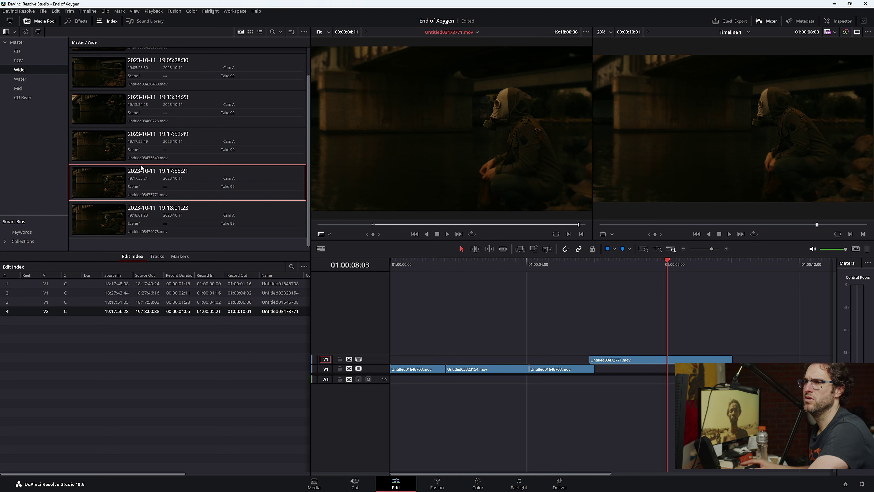
# - Open the Mid bin and preview the 19:38:27:24, 19:43:07:20 and neighbouring takes full screen
pyautogui.click(17, 89)
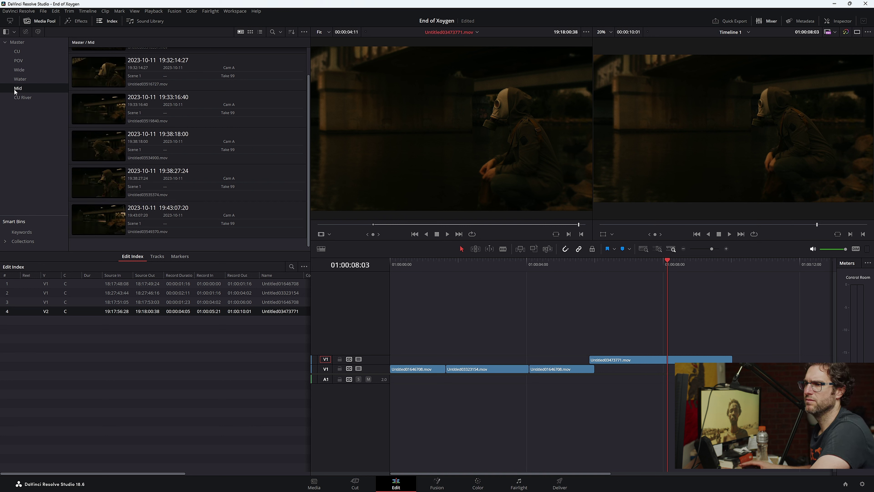
pyautogui.click(110, 186)
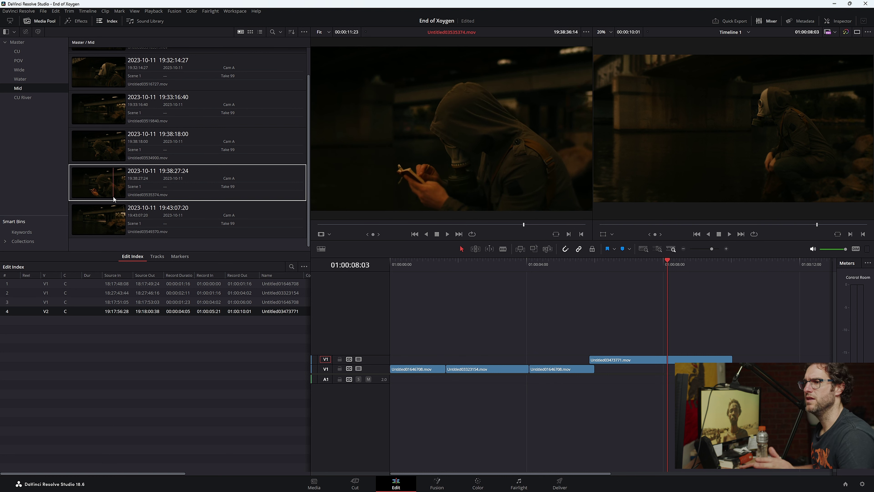
pyautogui.click(120, 217)
pyautogui.moveTo(503, 227)
pyautogui.mouseDown()
pyautogui.moveTo(455, 222)
pyautogui.moveTo(516, 225)
pyautogui.mouseUp()
pyautogui.hotkey('ctrl', 'f')
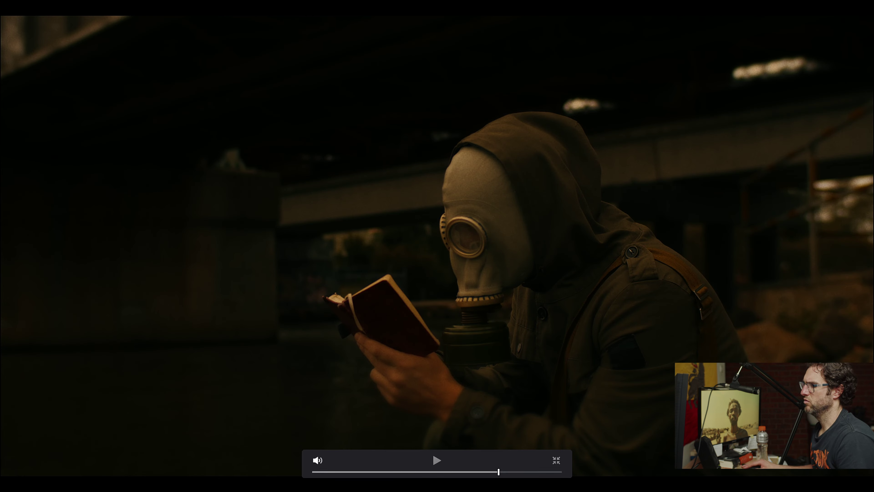
pyautogui.moveTo(498, 471); pyautogui.dragTo(347, 471)
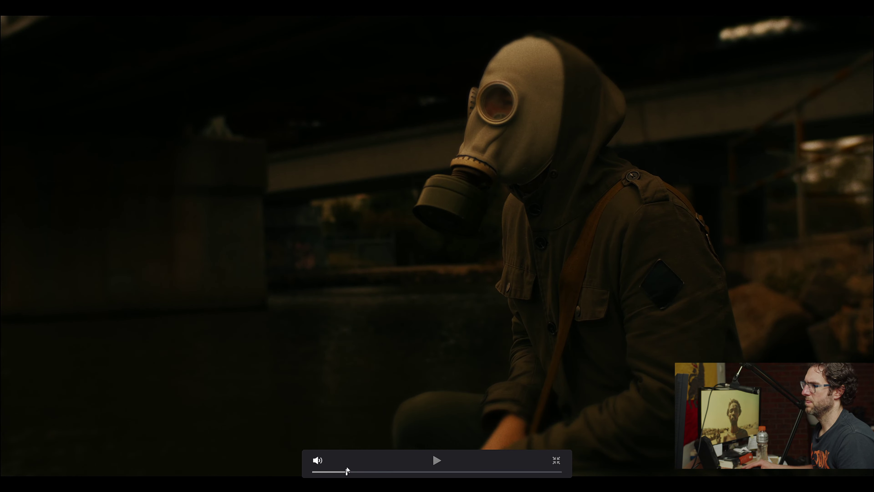
pyautogui.hotkey('ctrl', 'f')
pyautogui.click(156, 174)
pyautogui.hotkey('ctrl', 'f')
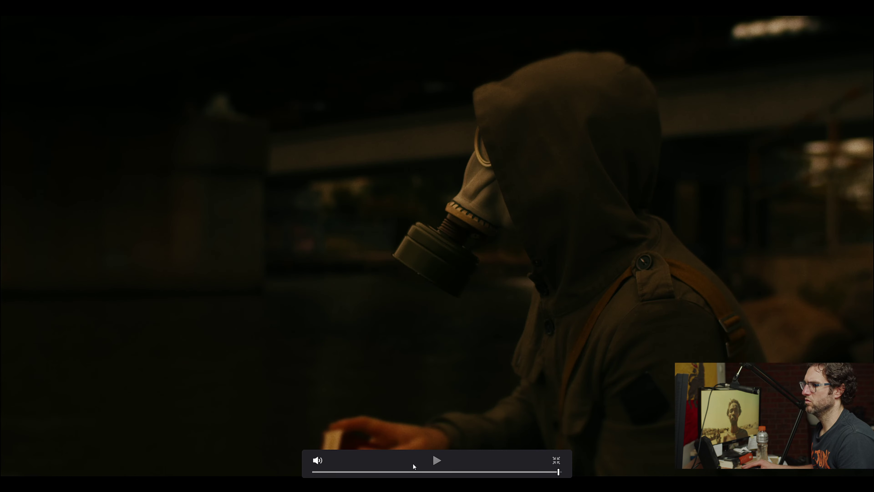
pyautogui.moveTo(397, 472); pyautogui.dragTo(313, 472)
pyautogui.hotkey('ctrl', 'f')
# - Preview the 19:38:18:00 take and play the 19:33:16:40 take full screen
pyautogui.click(105, 155)
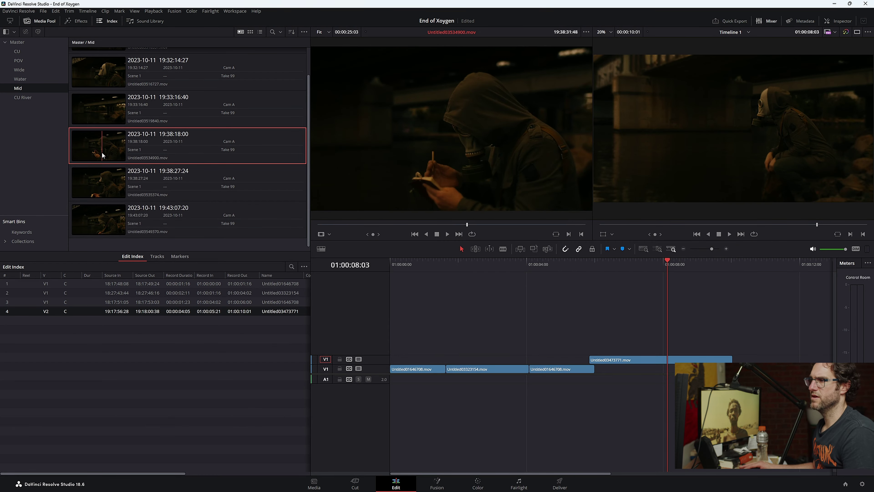
pyautogui.click(110, 116)
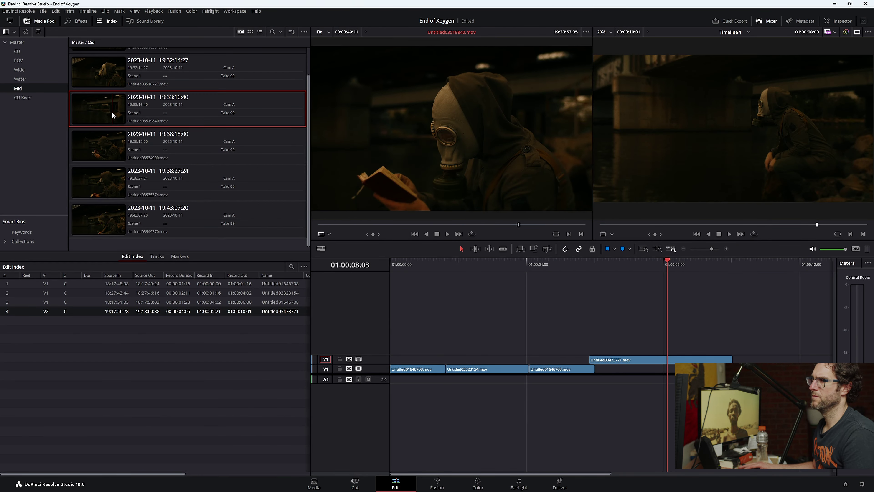
pyautogui.moveTo(367, 225); pyautogui.dragTo(345, 224)
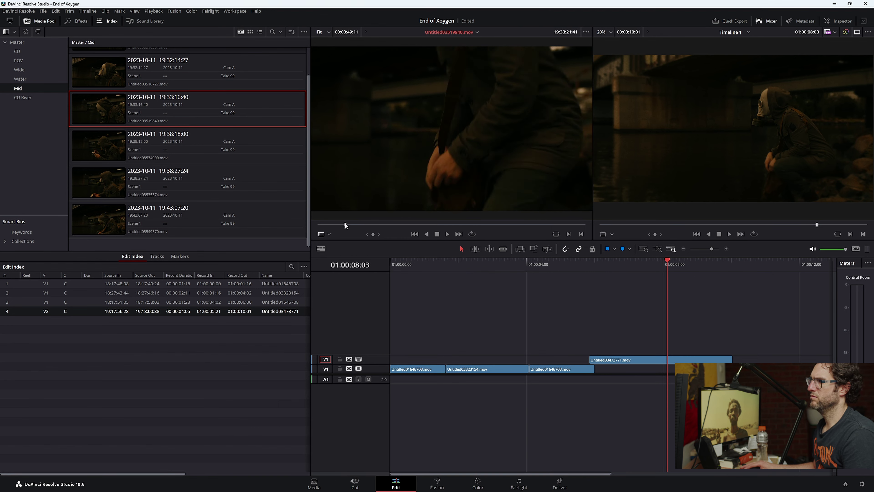
pyautogui.hotkey('ctrl', 'f')
pyautogui.press('space')
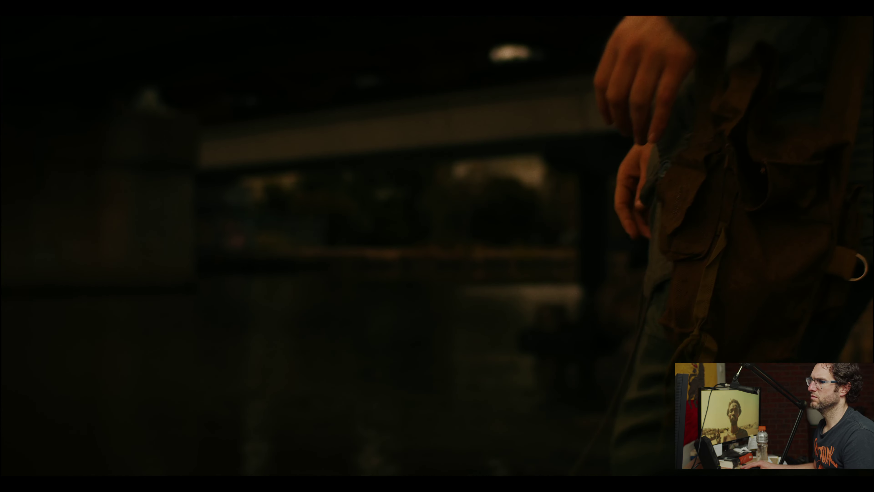
pyautogui.press('Escape')
# - Preview the 19:32:14:27 and 19:32:07:01 takes, then load the 19:33:16:40 mid take
pyautogui.scroll(1, 138, 172)
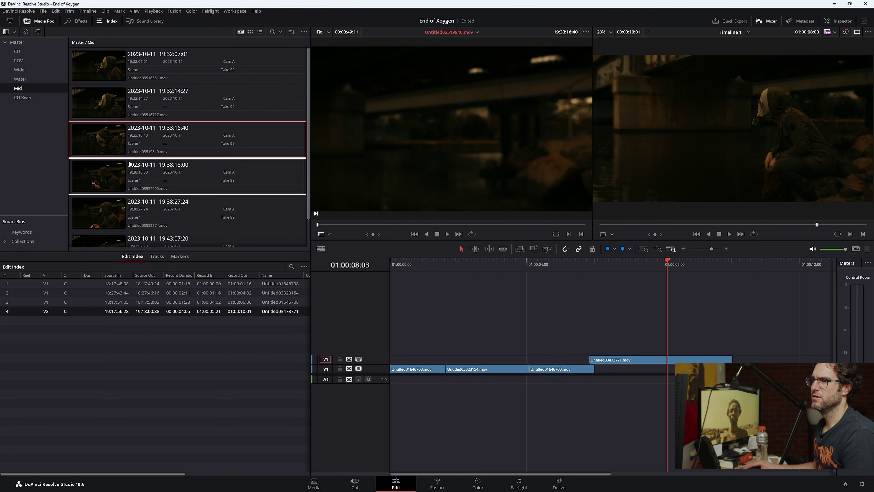
pyautogui.click(107, 103)
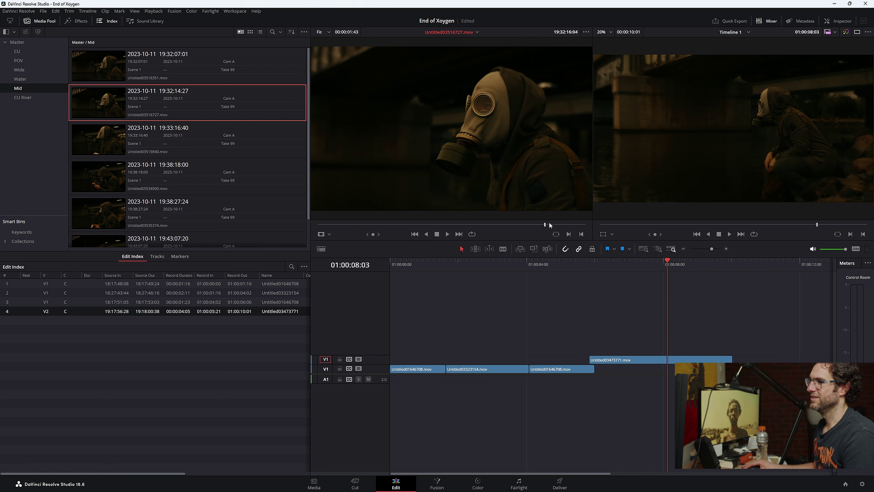
pyautogui.click(107, 63)
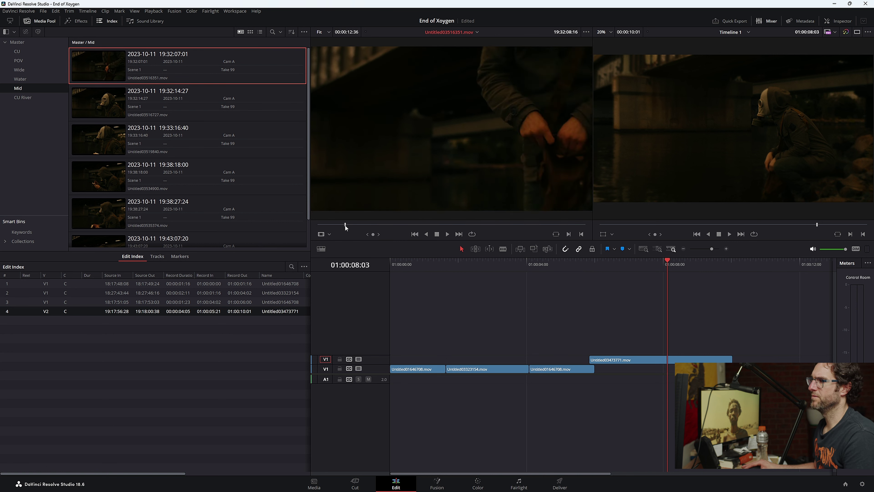
pyautogui.moveTo(345, 224); pyautogui.dragTo(514, 225)
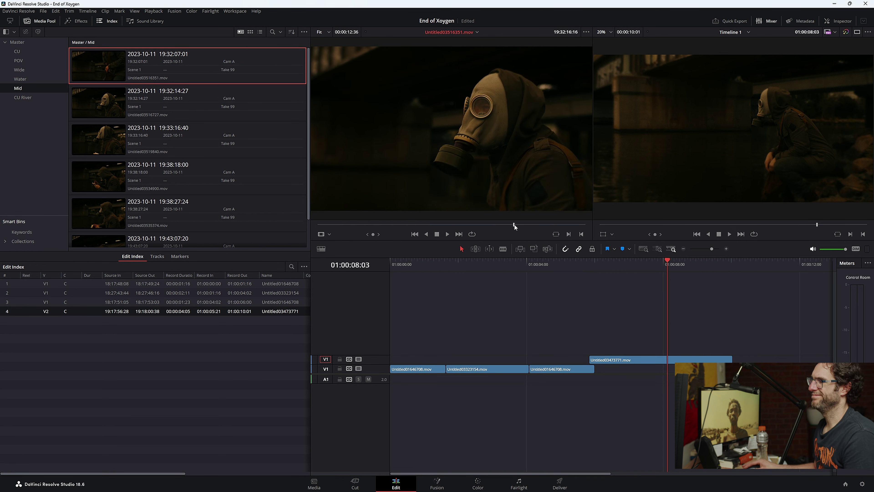
pyautogui.click(103, 140)
pyautogui.moveTo(375, 225); pyautogui.dragTo(347, 227)
pyautogui.press('p')
pyautogui.press('Escape')
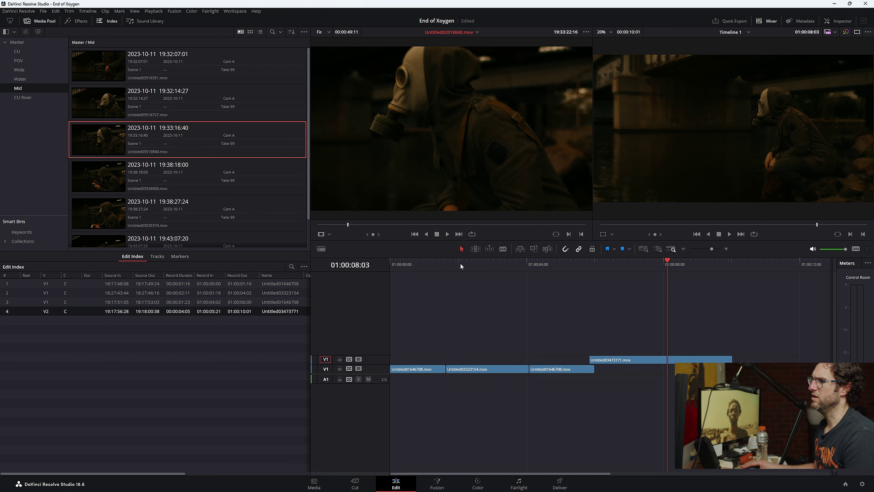
# - Mark the mid take's source In and a timeline In at 01:00:07:22 over the V2 wide shot
pyautogui.press('i')
pyautogui.click(570, 267)
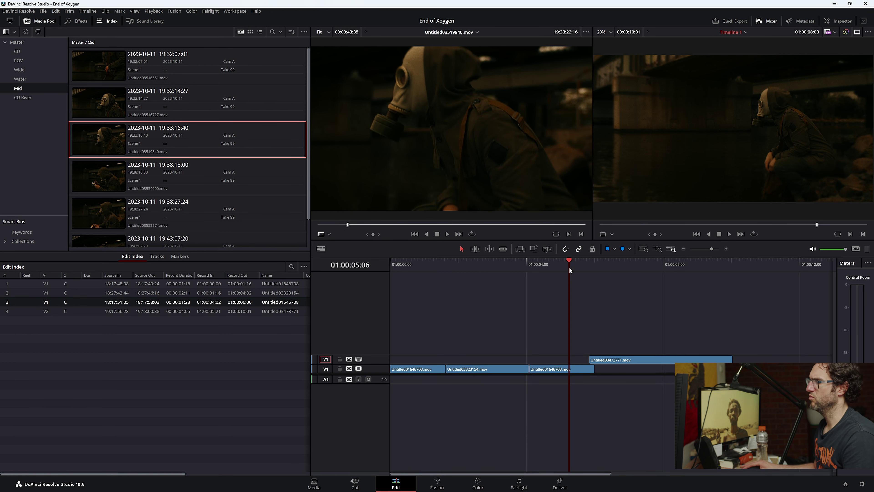
pyautogui.press('space')
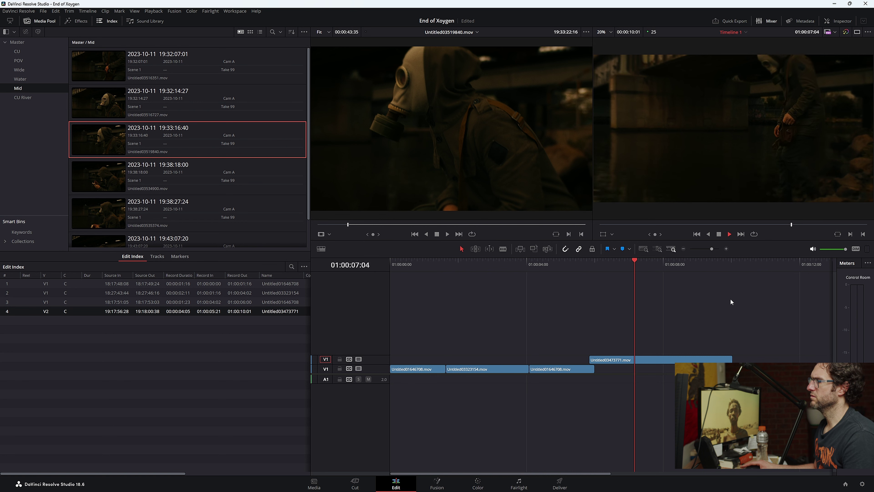
pyautogui.press('space')
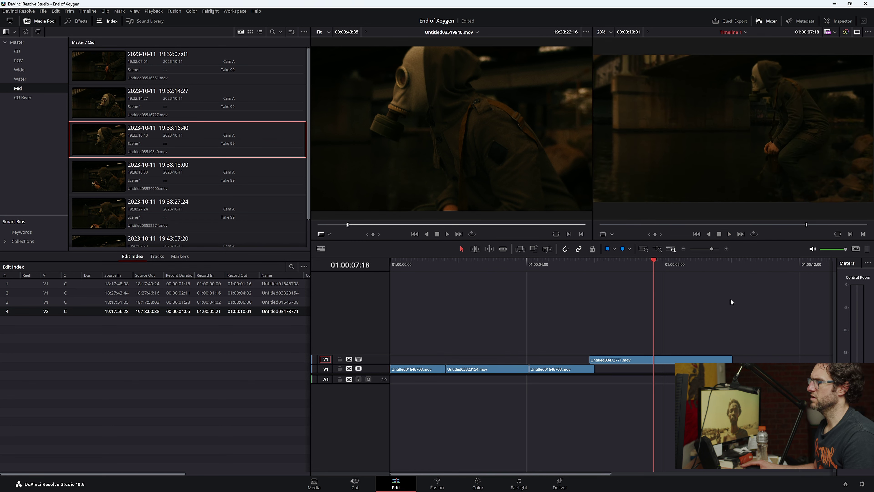
pyautogui.press('Right')
pyautogui.press('Right')
pyautogui.press('Right')
pyautogui.press('Right')
pyautogui.press('i')
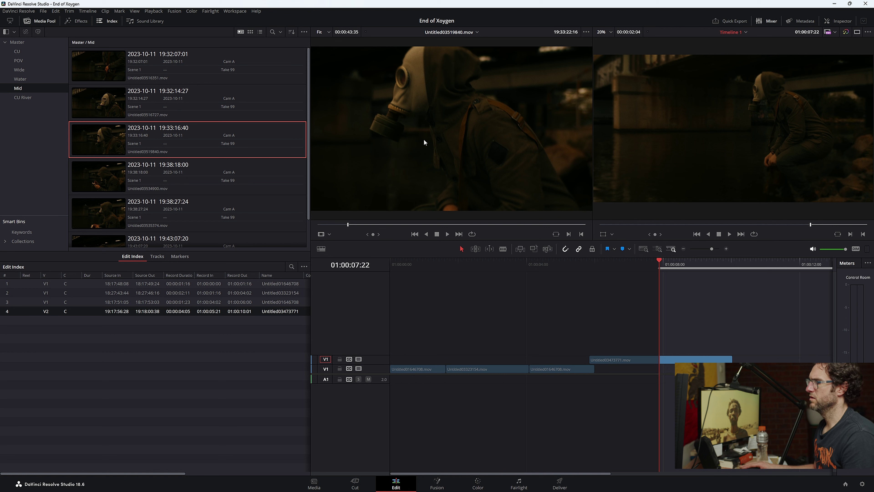
pyautogui.press('q')
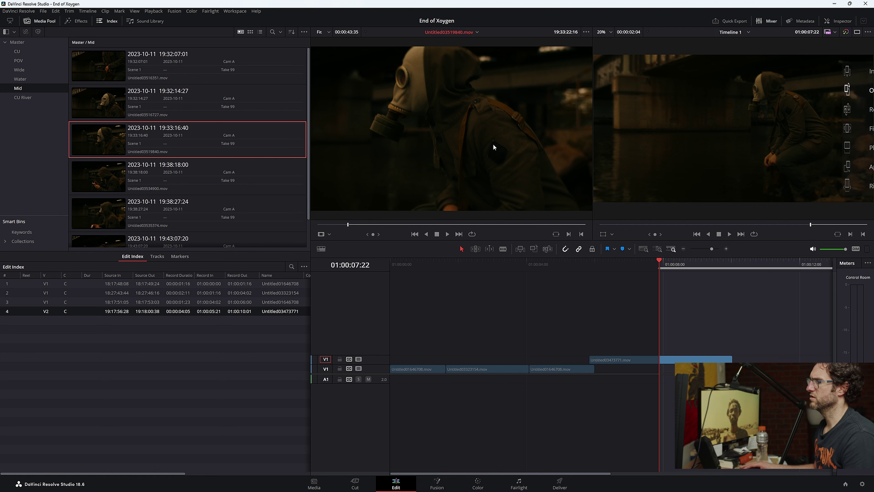
pyautogui.moveTo(348, 227)
pyautogui.mouseDown()
pyautogui.moveTo(501, 227)
pyautogui.moveTo(357, 224)
pyautogui.mouseUp()
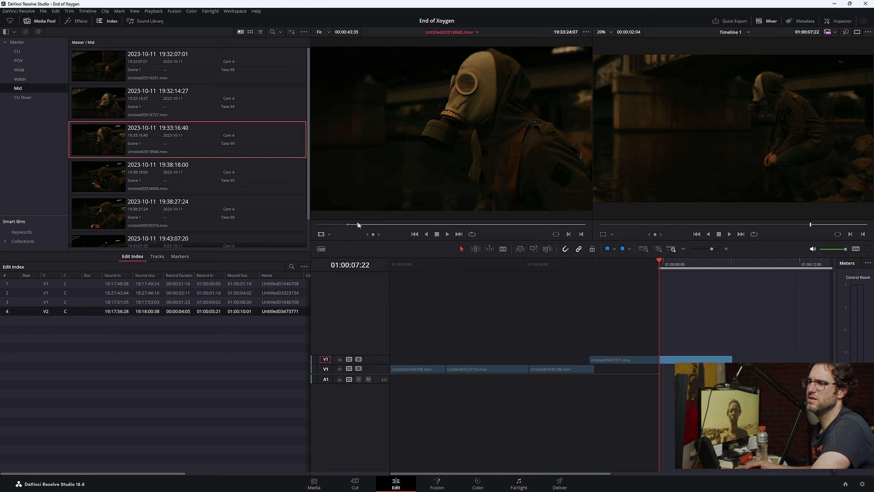
# - Scrub the mid take to the gas-mask face and mark a source Out two seconds in
pyautogui.moveTo(359, 225); pyautogui.dragTo(377, 230)
pyautogui.moveTo(394, 231)
pyautogui.mouseDown()
pyautogui.moveTo(417, 231)
pyautogui.moveTo(394, 224)
pyautogui.mouseUp()
pyautogui.scroll(5, 406, 176)
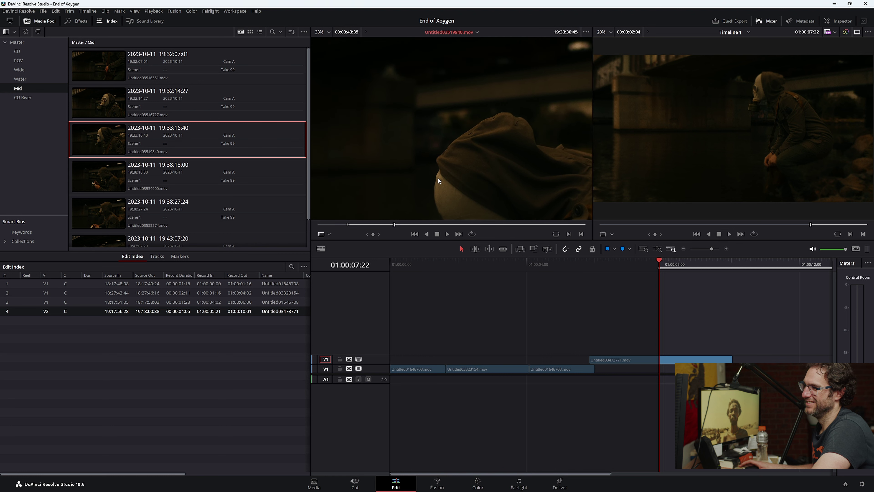
pyautogui.moveTo(396, 220); pyautogui.dragTo(387, 225)
pyautogui.scroll(-4, 399, 192)
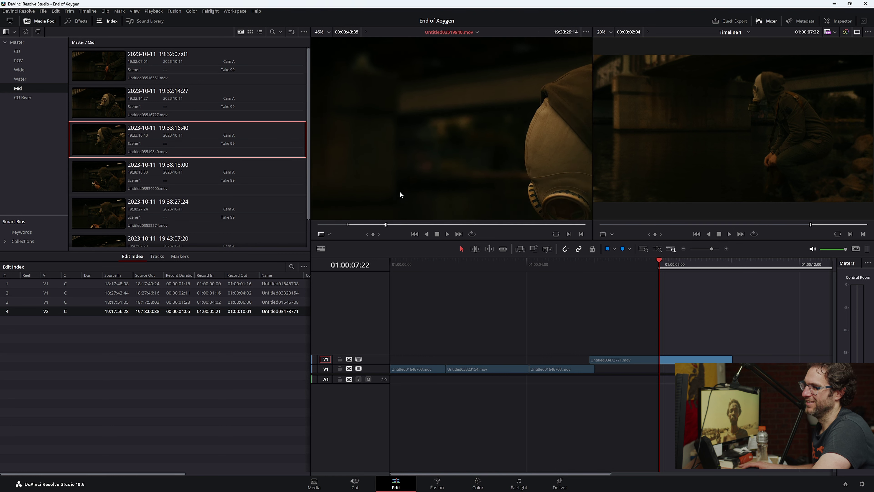
pyautogui.scroll(-3, 404, 198)
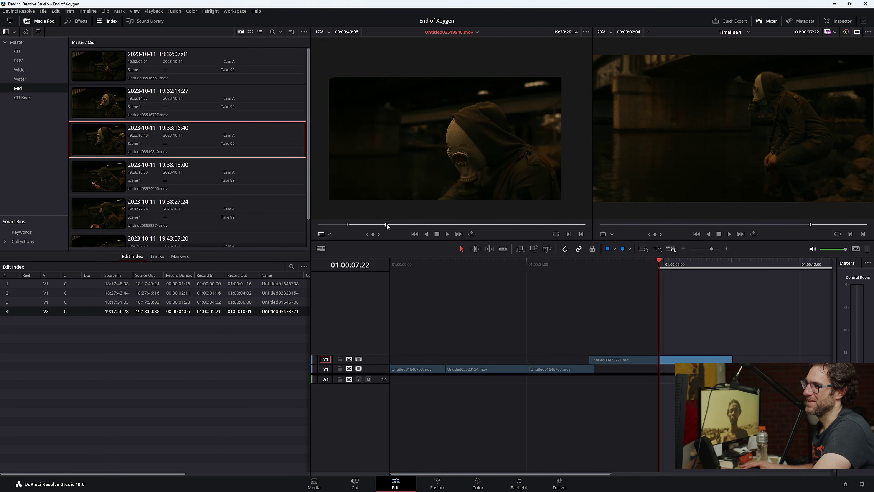
pyautogui.moveTo(386, 225); pyautogui.dragTo(349, 226)
pyautogui.press('space')
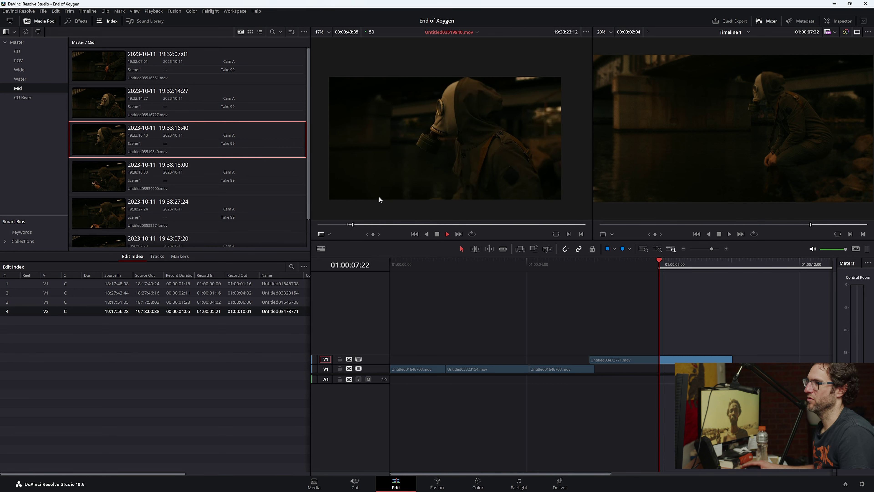
pyautogui.moveTo(355, 226); pyautogui.dragTo(359, 225)
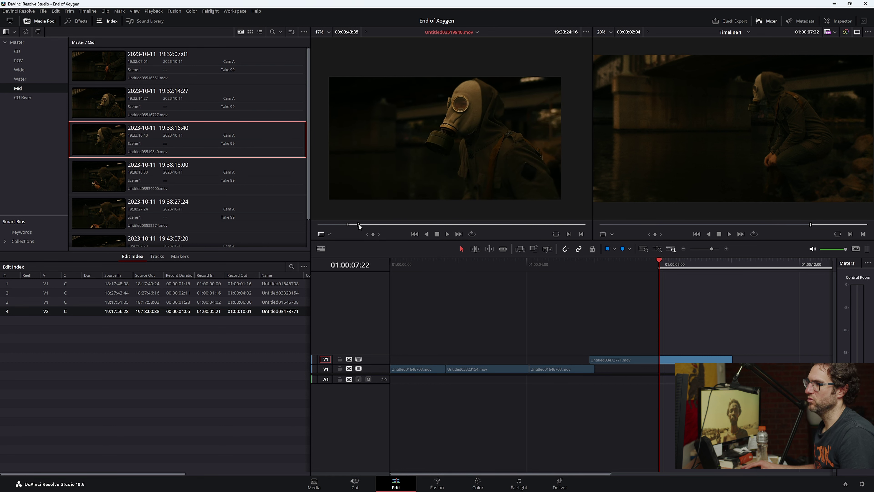
pyautogui.press('o')
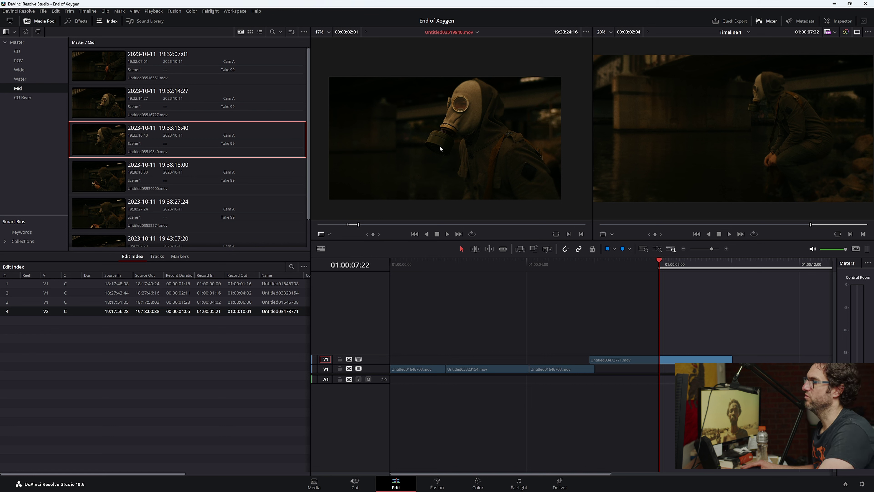
# - Overwrite the mid shot onto V2 at 01:00:07:22–01:00:09:22 and delete the leftover four-frame fragment
pyautogui.moveTo(390, 137); pyautogui.dragTo(834, 91)
pyautogui.click(621, 267)
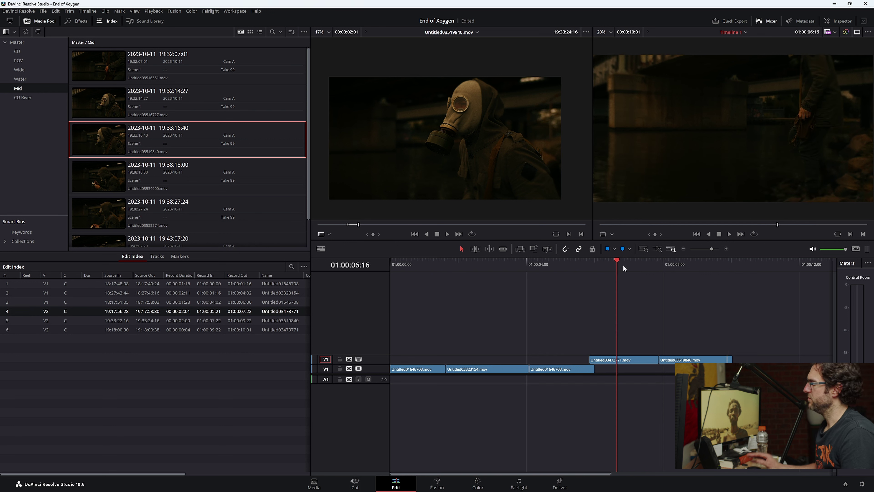
pyautogui.press('space')
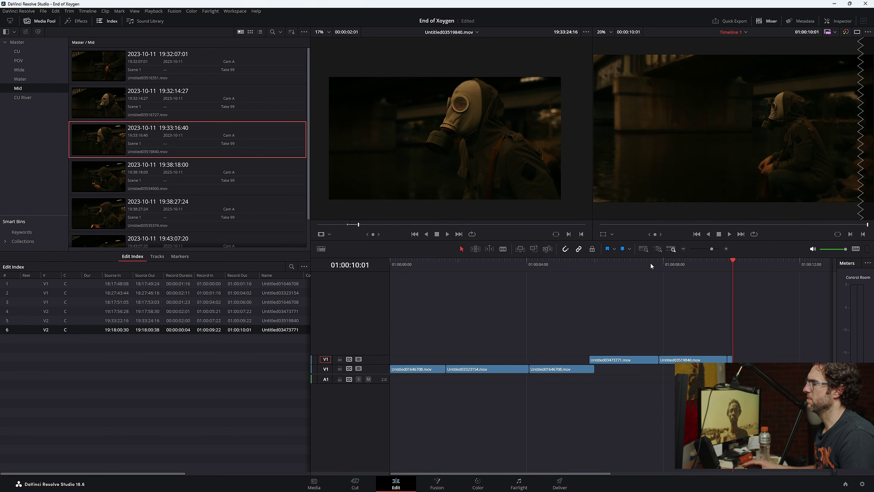
pyautogui.click(729, 359)
pyautogui.press('Delete')
pyautogui.click(593, 266)
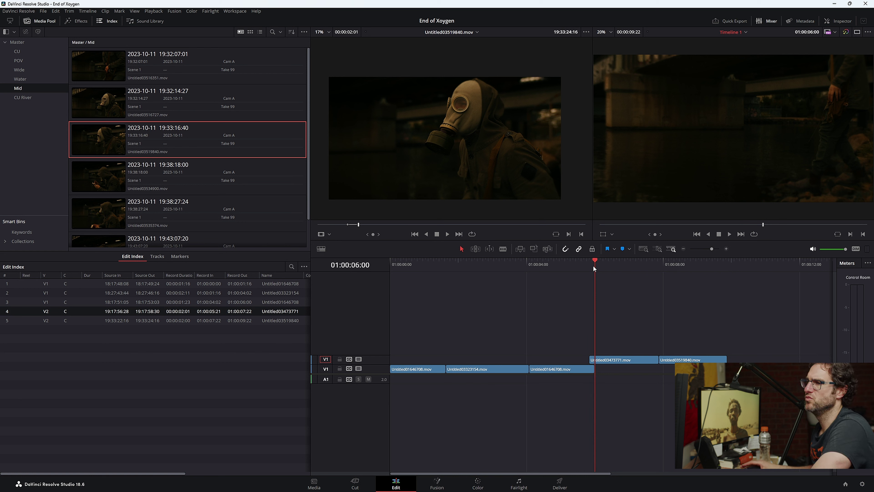
pyautogui.press('q')
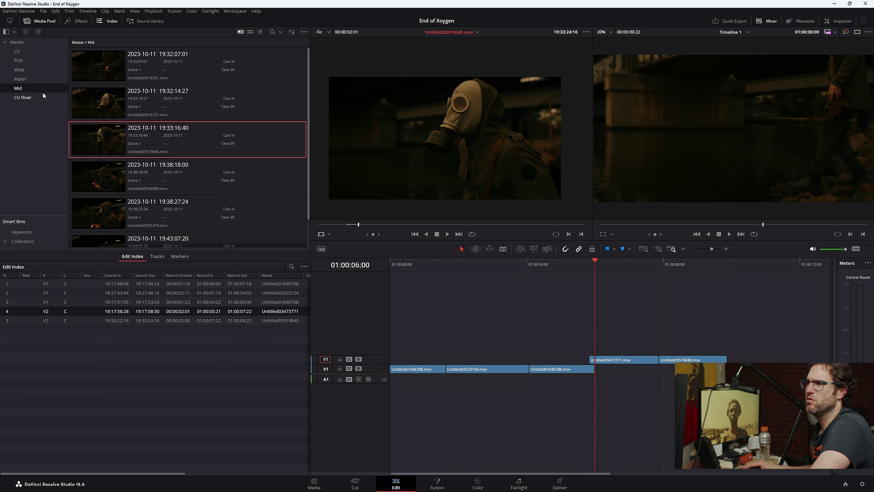
# - In the CU River bin, load close-up Untitled03507091.mov and play back the timeline
pyautogui.click(26, 98)
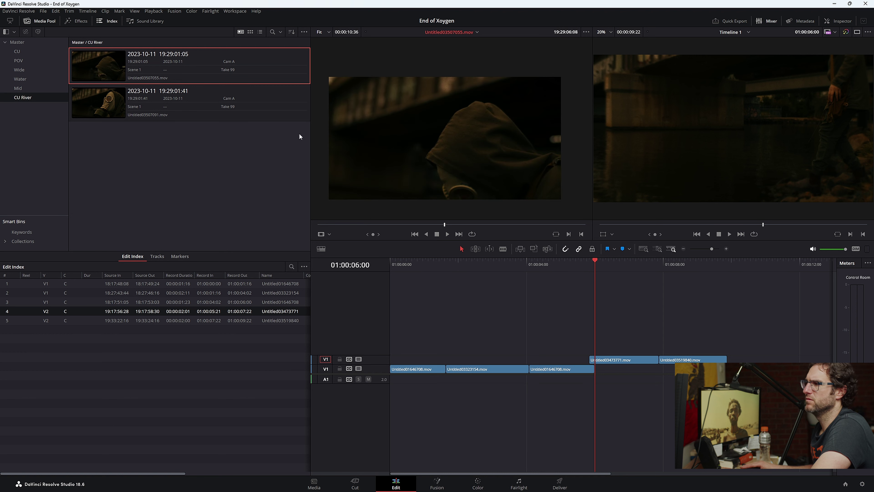
pyautogui.moveTo(444, 224); pyautogui.dragTo(578, 228)
pyautogui.click(90, 94)
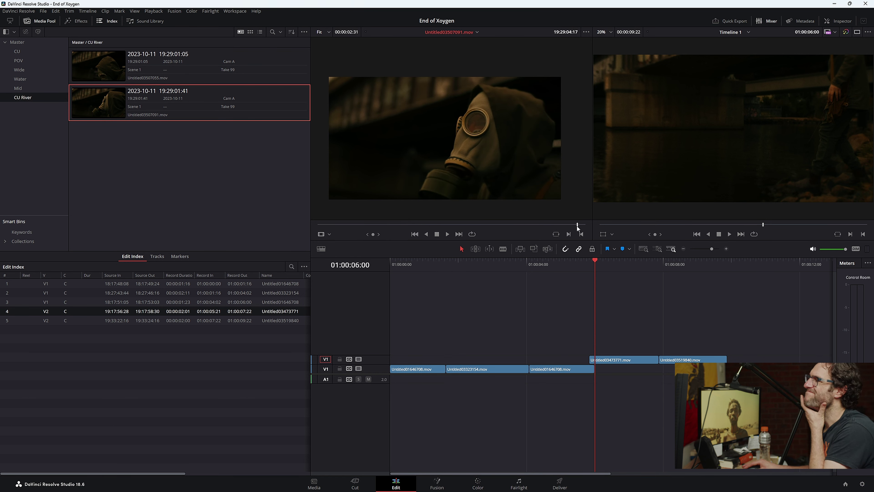
pyautogui.click(576, 302)
pyautogui.press('space')
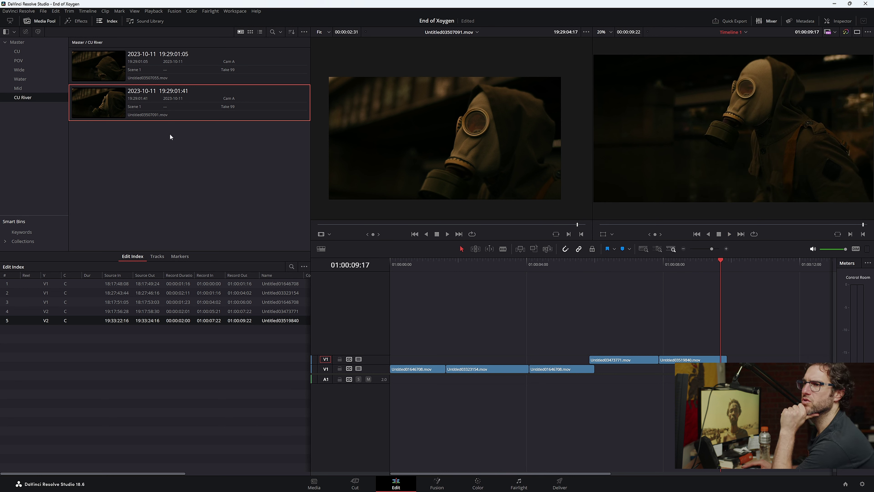
# - Mark an In on the 19:18:01:23 Wide take, then audition the 19:17:55:21 and 19:17:52:49 takes
pyautogui.click(19, 70)
pyautogui.scroll(-2, 178, 188)
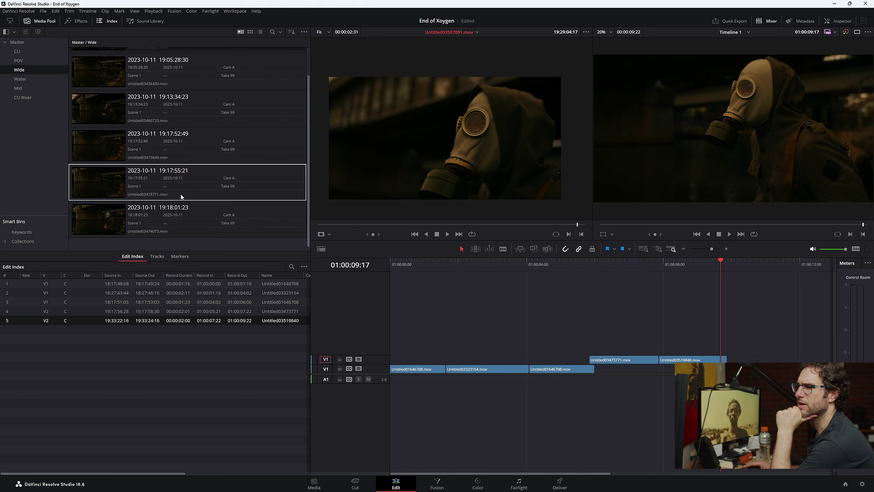
pyautogui.doubleClick(129, 220)
pyautogui.moveTo(432, 225); pyautogui.dragTo(338, 228)
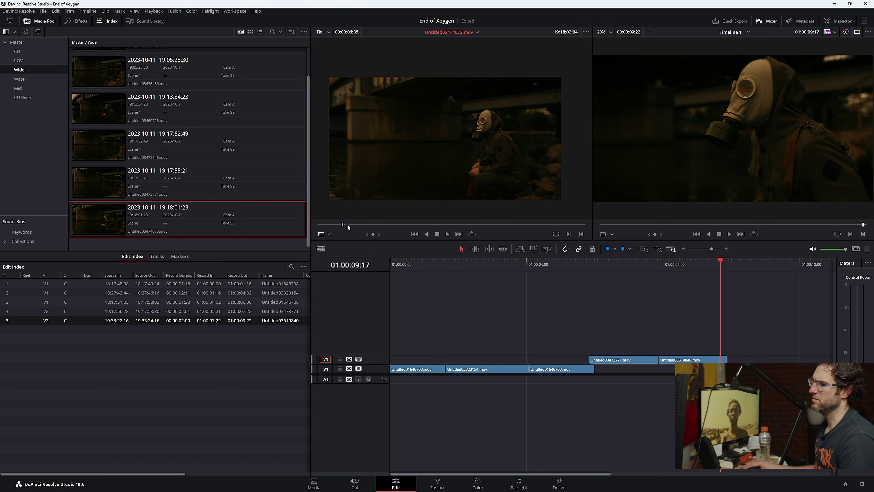
pyautogui.moveTo(342, 226); pyautogui.dragTo(585, 223)
pyautogui.press('i')
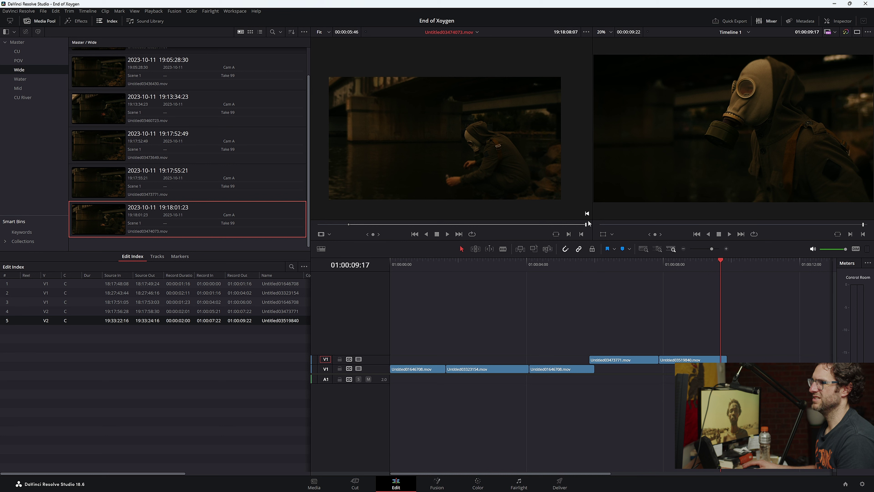
pyautogui.click(198, 194)
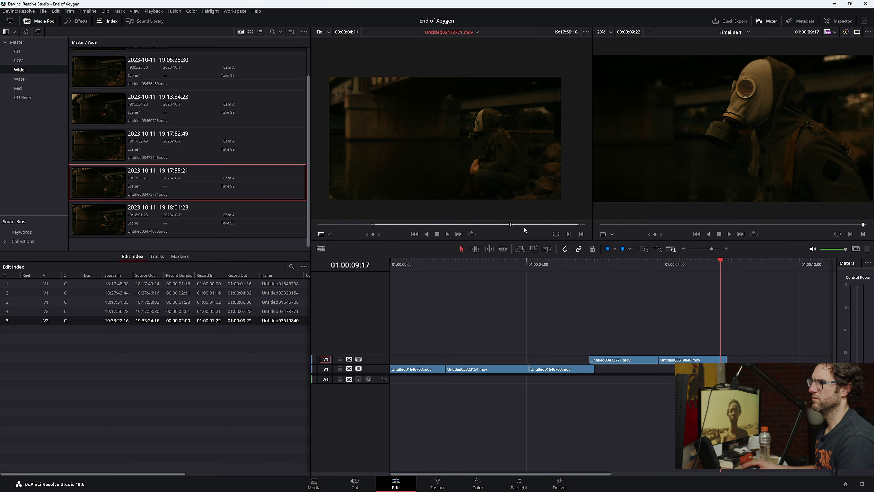
pyautogui.click(134, 161)
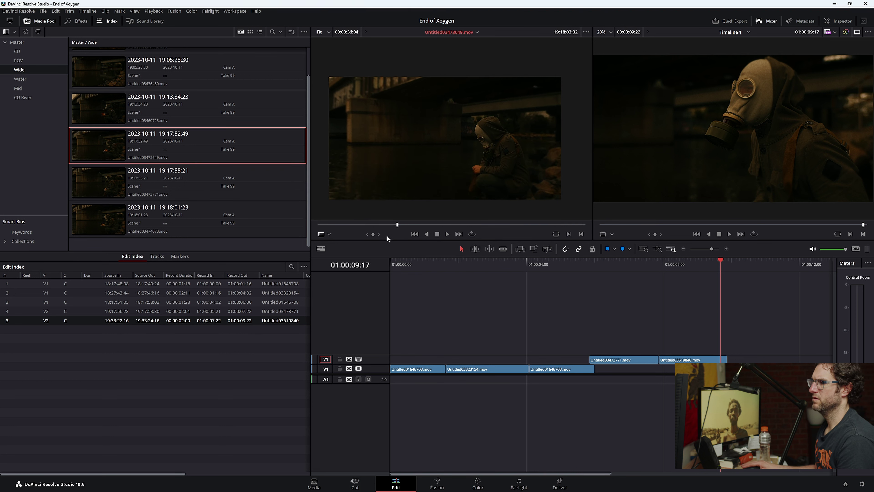
# - Mark In and Out on the 19:17:52:49 river take and drop it on V2, 01:00:09:17–01:00:16:06
pyautogui.moveTo(379, 224); pyautogui.dragTo(361, 220)
pyautogui.press('space')
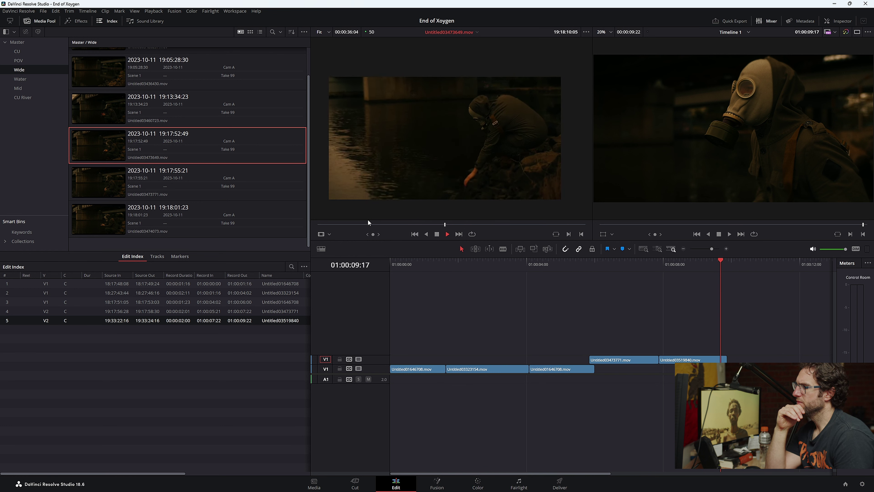
pyautogui.press('space')
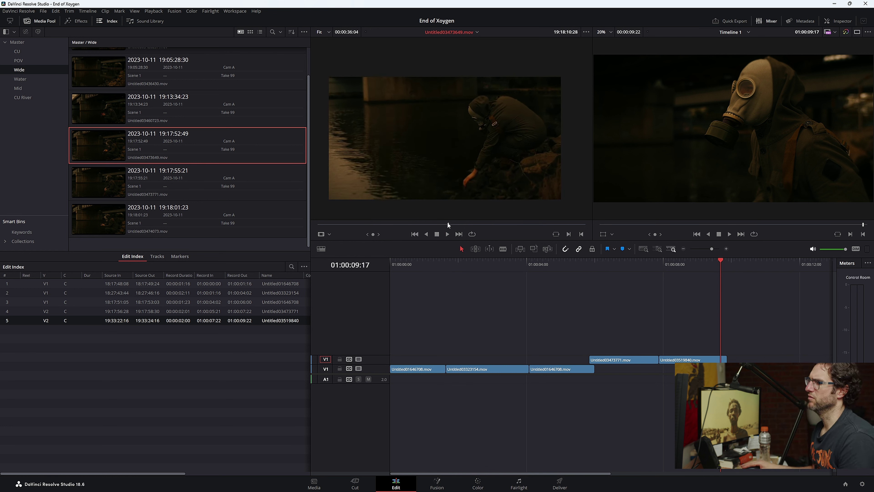
pyautogui.moveTo(447, 224)
pyautogui.mouseDown()
pyautogui.moveTo(575, 226)
pyautogui.moveTo(366, 223)
pyautogui.moveTo(435, 222)
pyautogui.mouseUp()
pyautogui.press('i')
pyautogui.press('o')
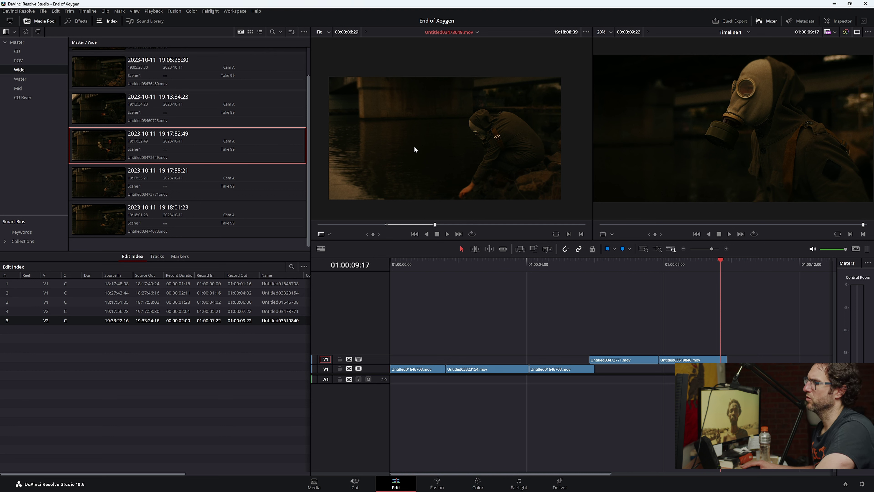
pyautogui.moveTo(414, 150); pyautogui.dragTo(836, 88)
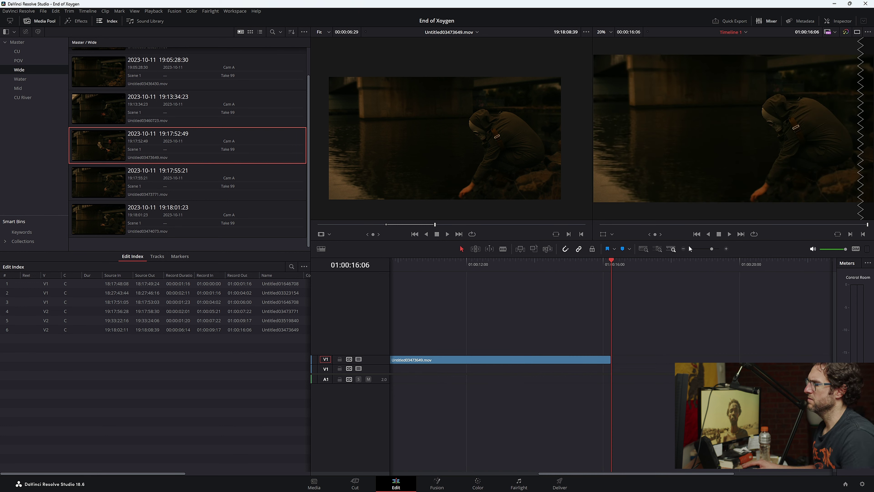
# - Play the rough cut full screen in the Cinema Viewer, then exit back to the edit
pyautogui.click(683, 249)
pyautogui.click(408, 264)
pyautogui.press('space')
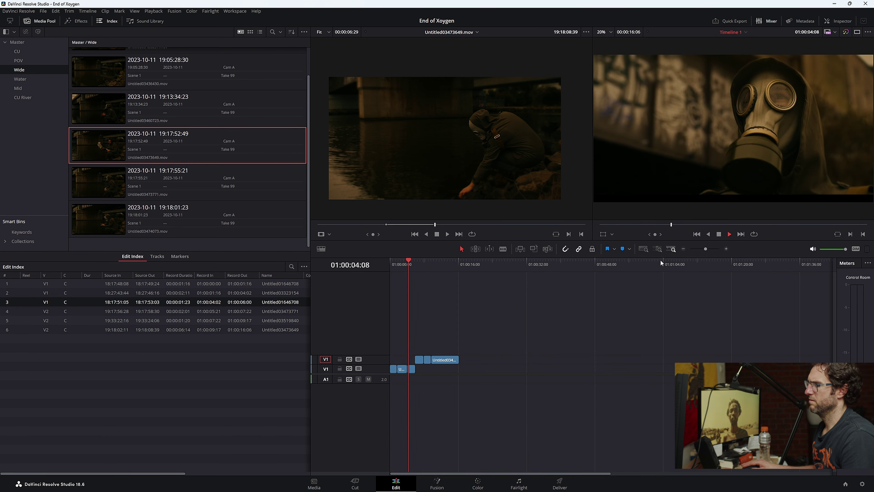
pyautogui.click(726, 248)
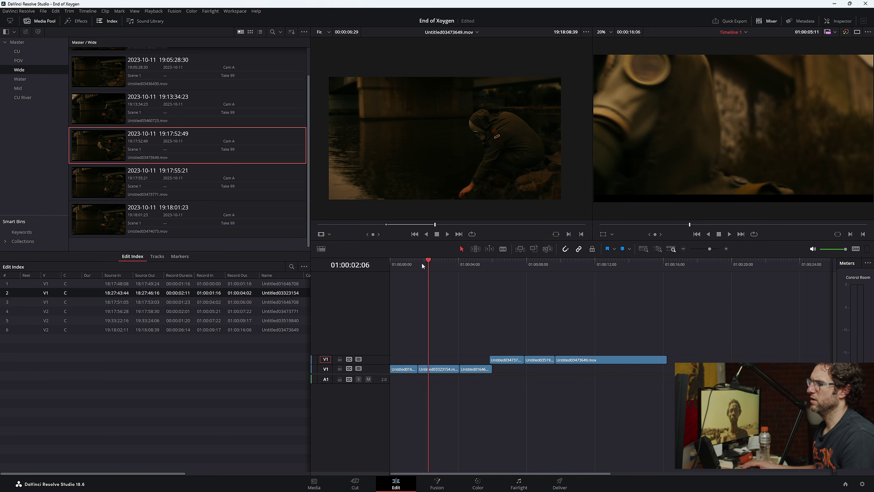
pyautogui.hotkey('ctrl', 'f')
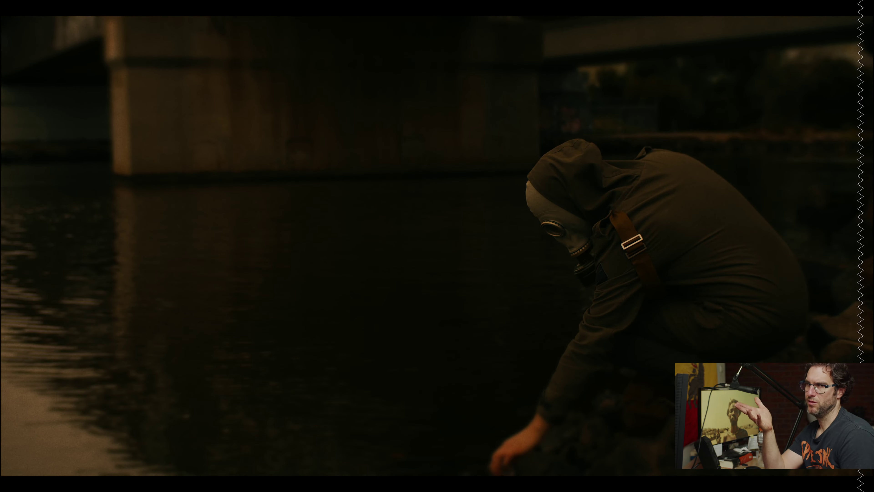
pyautogui.press('Escape')
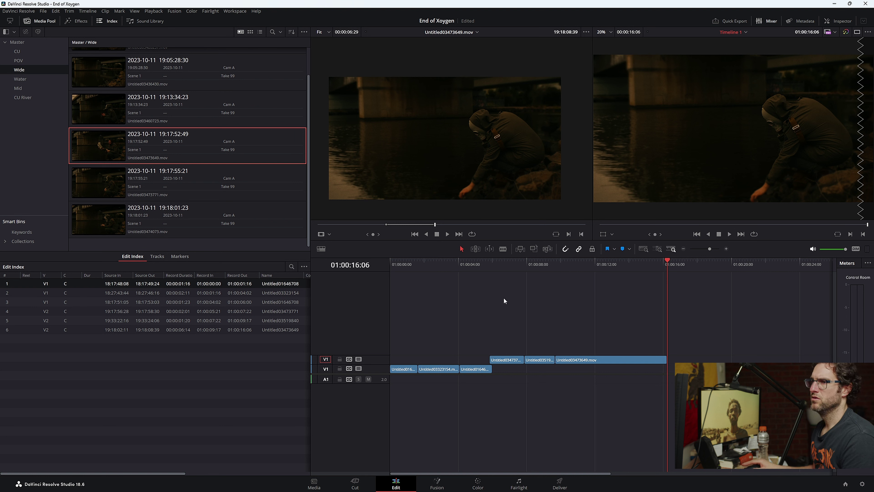
pyautogui.click(593, 266)
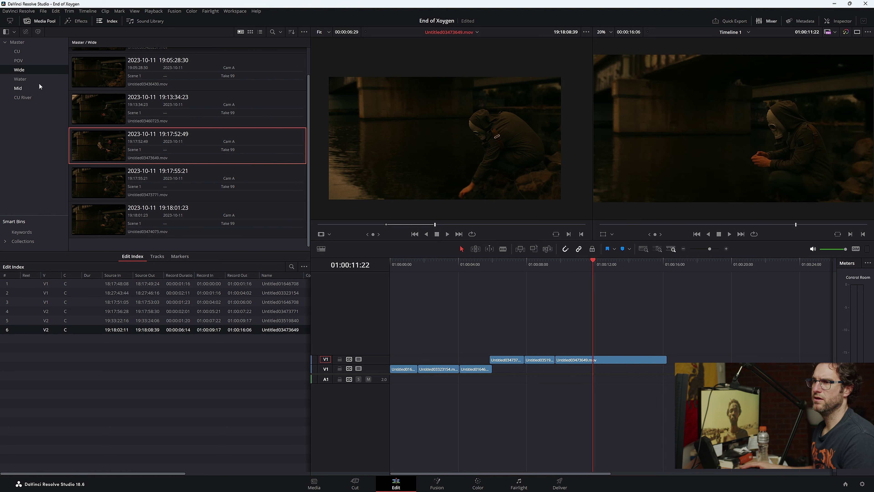
# - Show the Water bin's clips and replay the timeline from around 01:00:08
pyautogui.click(31, 80)
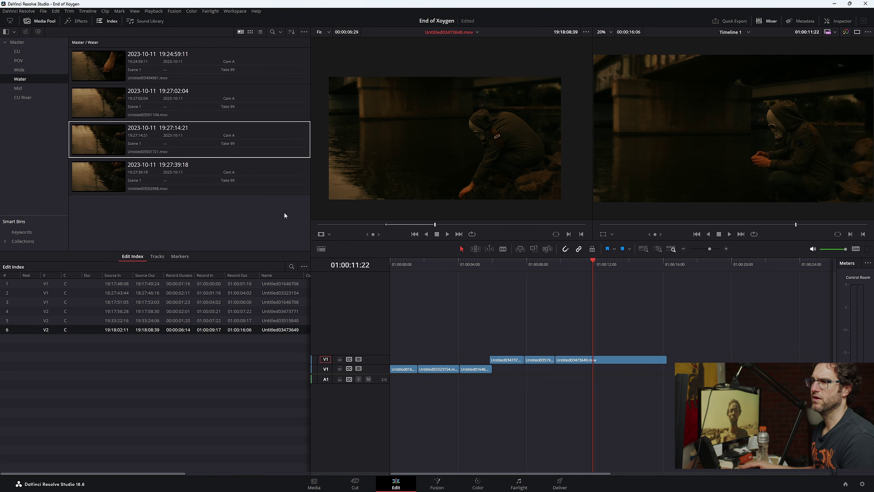
pyautogui.click(535, 265)
pyautogui.press('space')
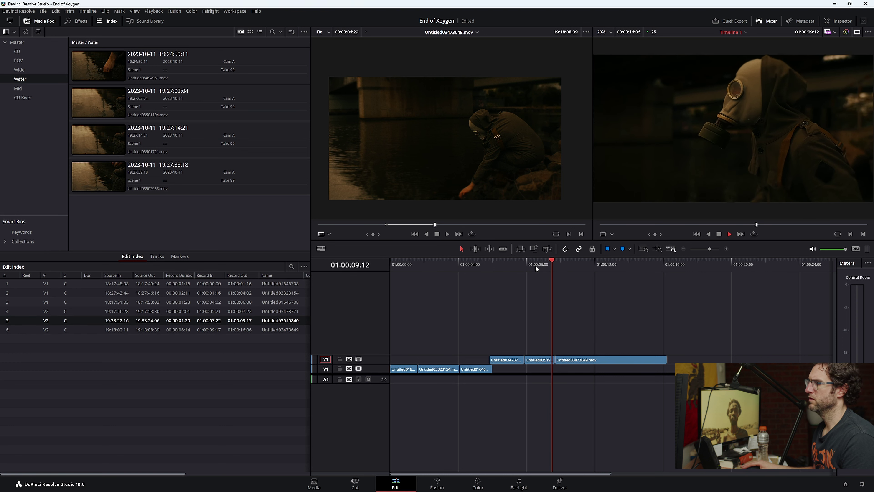
pyautogui.click(726, 249)
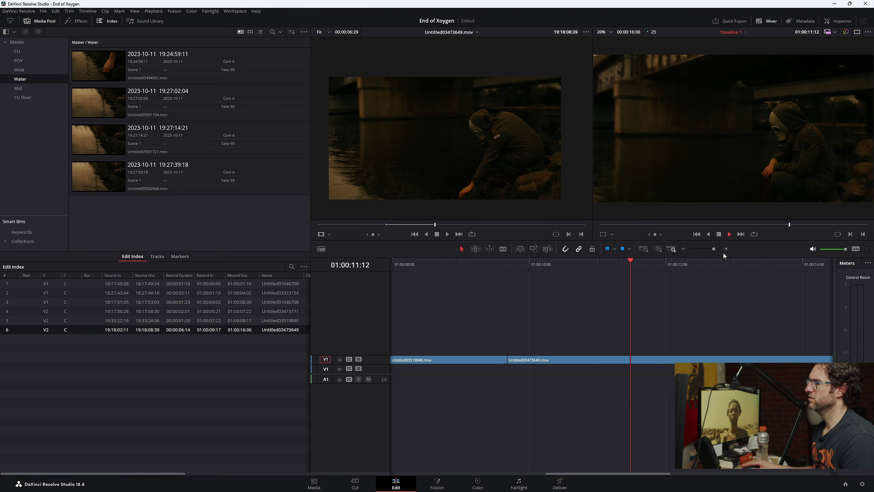
pyautogui.click(683, 248)
pyautogui.click(683, 248)
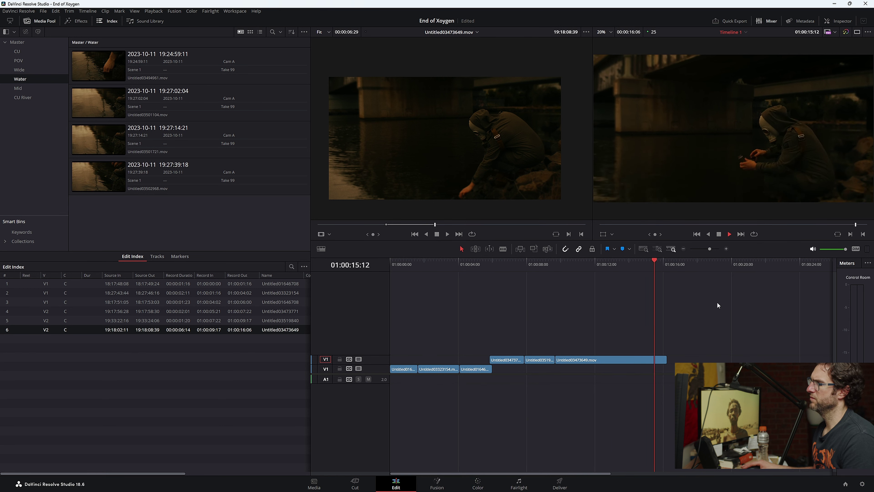
pyautogui.press('space')
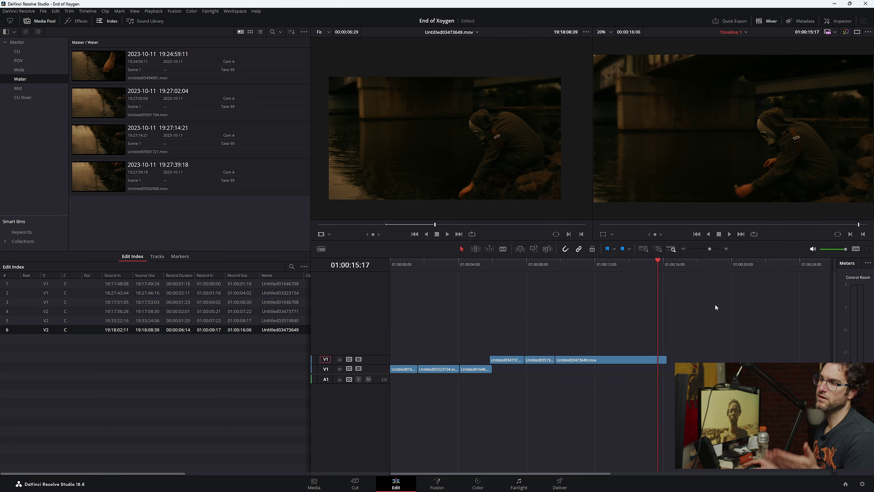
# - Preview the fourth, third, second and first Water clips in the source viewer
pyautogui.click(192, 174)
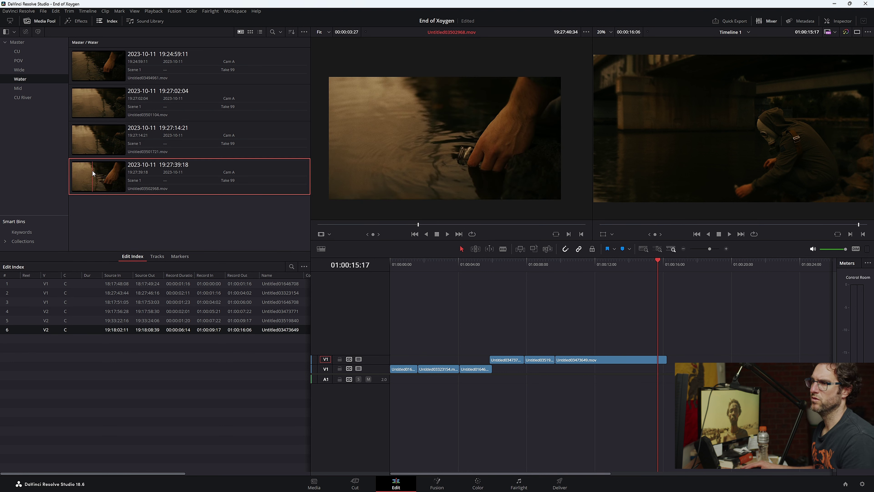
pyautogui.moveTo(423, 225); pyautogui.dragTo(574, 233)
pyautogui.click(113, 139)
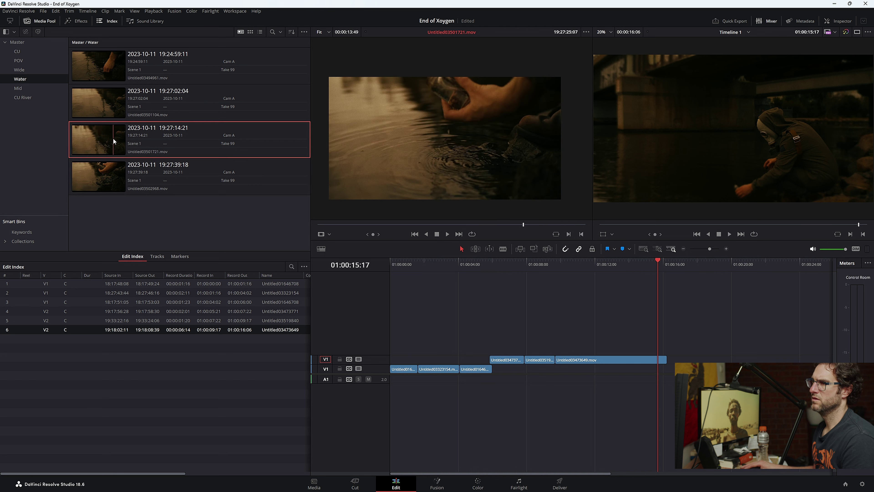
pyautogui.moveTo(387, 225); pyautogui.dragTo(455, 223)
pyautogui.click(113, 102)
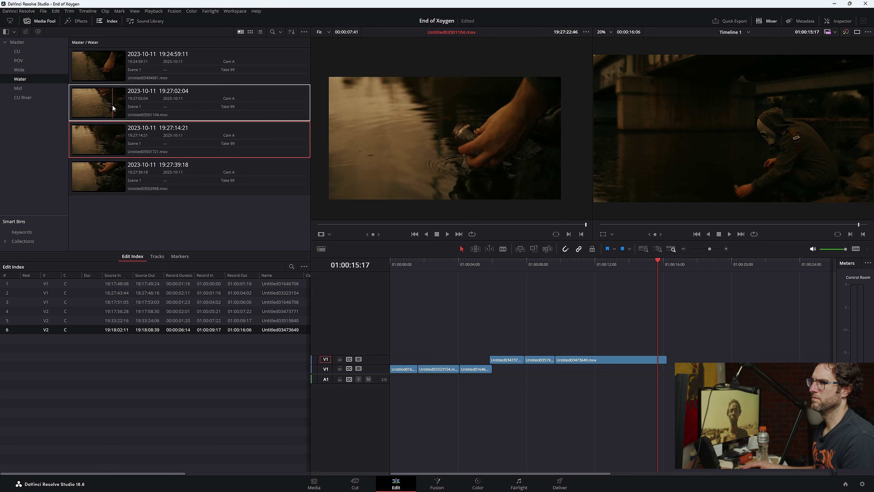
pyautogui.moveTo(335, 224); pyautogui.dragTo(398, 226)
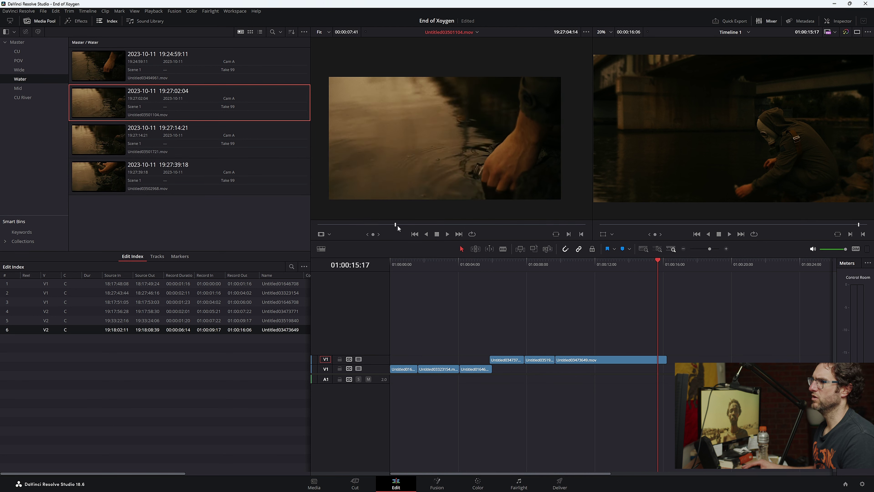
pyautogui.click(110, 63)
pyautogui.press('space')
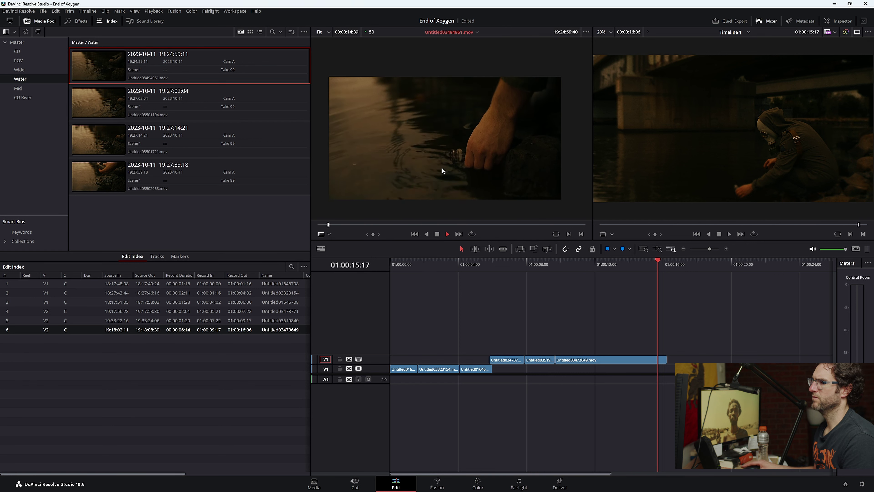
pyautogui.press('space')
# - Scrub the 19:27:14:21 and 19:27:02:04 clips, then mark a start point on the 19:27:39:18 close-up
pyautogui.click(173, 185)
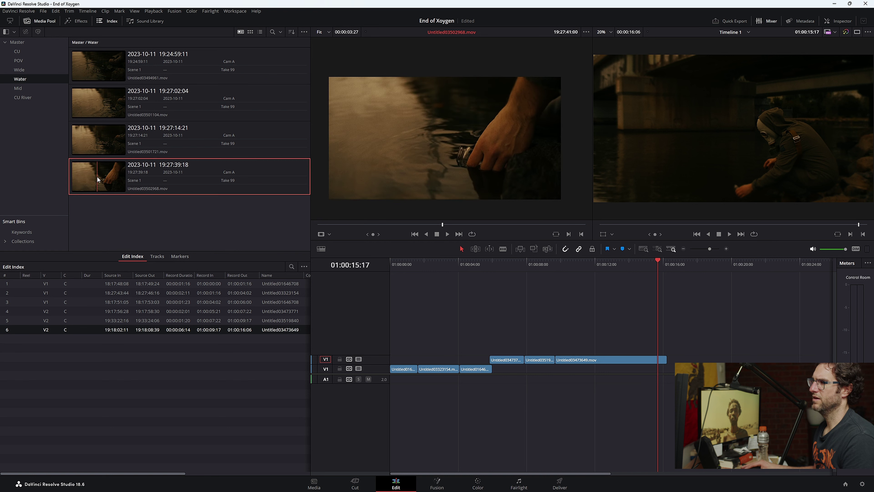
pyautogui.moveTo(392, 224)
pyautogui.mouseDown()
pyautogui.moveTo(403, 221)
pyautogui.moveTo(383, 227)
pyautogui.mouseUp()
pyautogui.moveTo(351, 227); pyautogui.dragTo(484, 225)
pyautogui.click(109, 141)
pyautogui.click(104, 111)
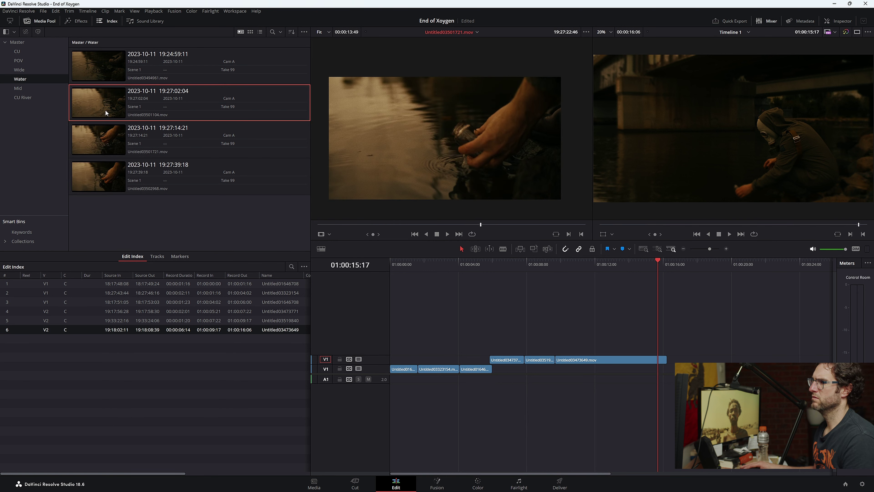
pyautogui.moveTo(407, 225); pyautogui.dragTo(465, 225)
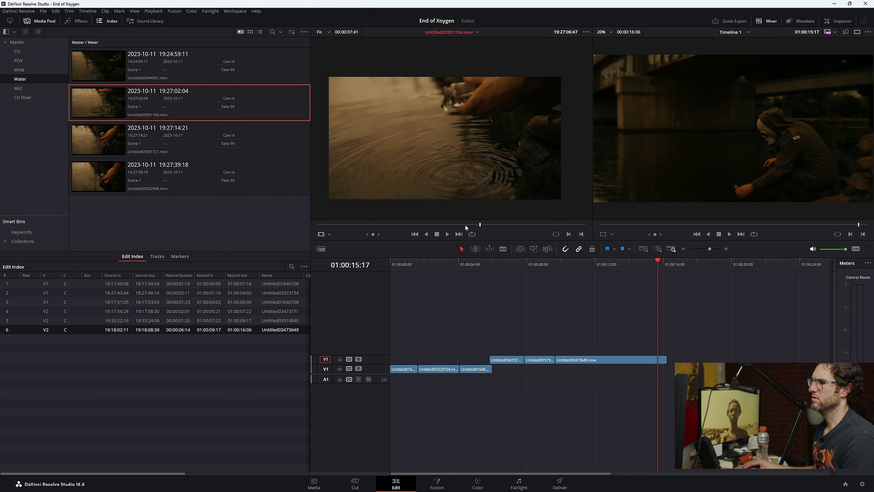
pyautogui.click(220, 184)
pyautogui.moveTo(382, 224); pyautogui.dragTo(587, 226)
pyautogui.press('i')
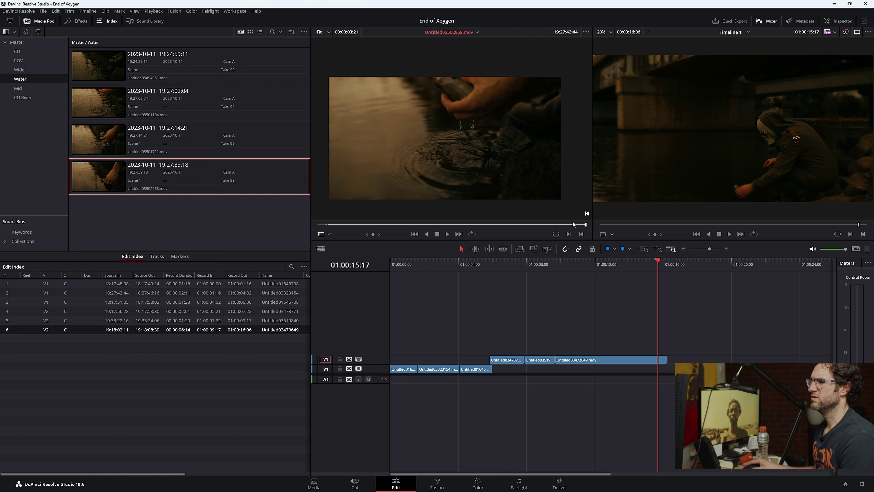
# - Play the 19:27:14:21 clip from its start, then play the 19:27:39:18 hand close-up
pyautogui.click(100, 142)
pyautogui.moveTo(409, 224); pyautogui.dragTo(328, 225)
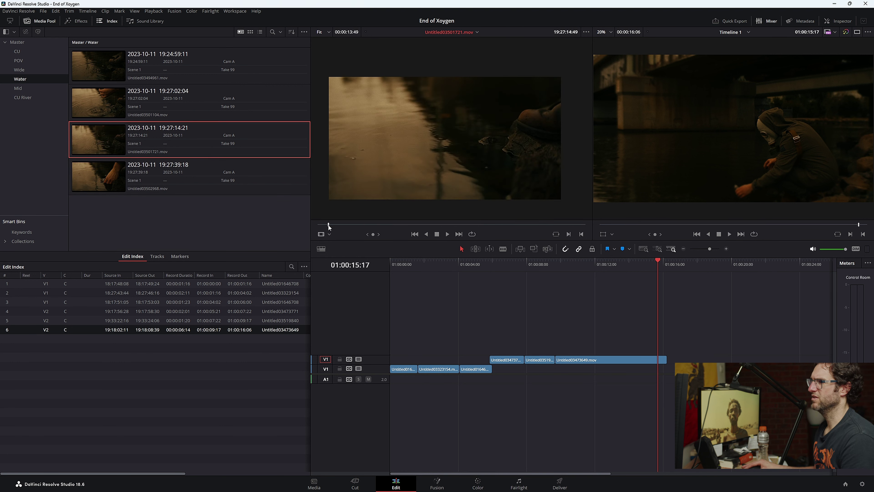
pyautogui.press('space')
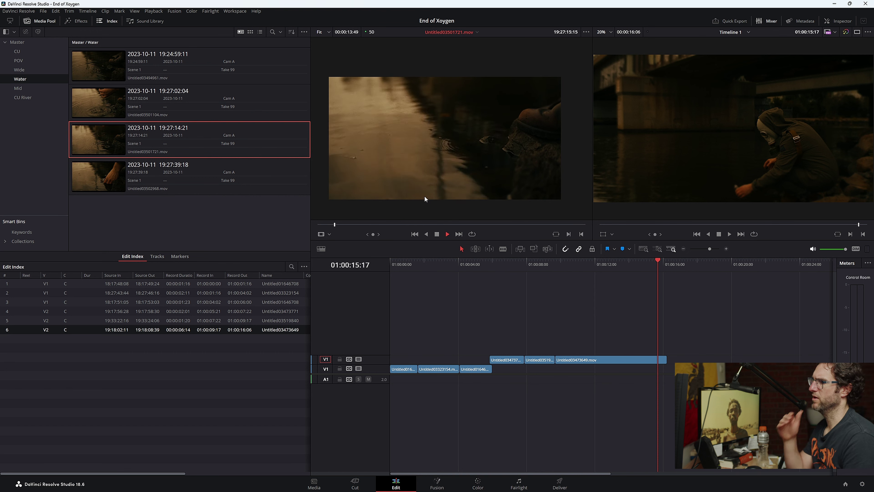
pyautogui.press('space')
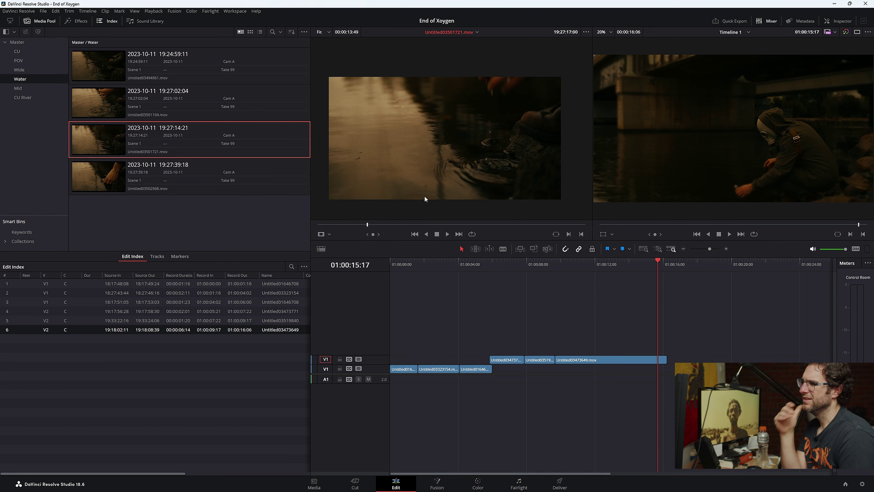
pyautogui.press('space')
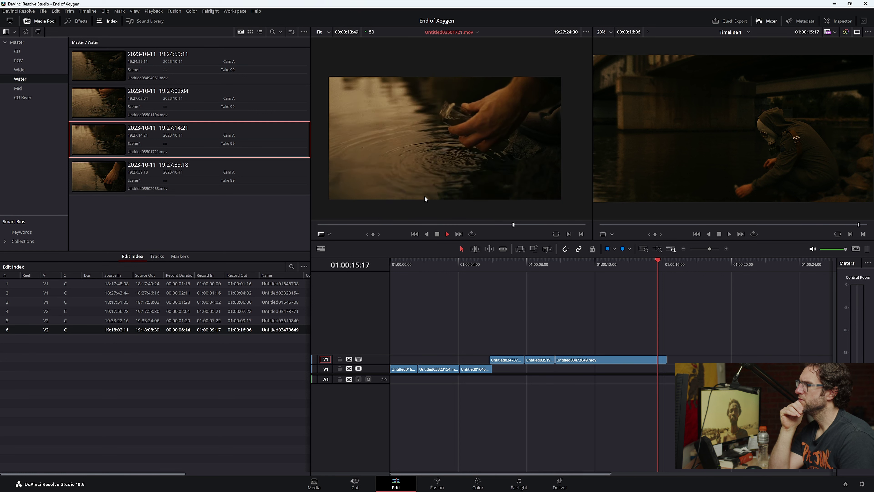
pyautogui.press('space')
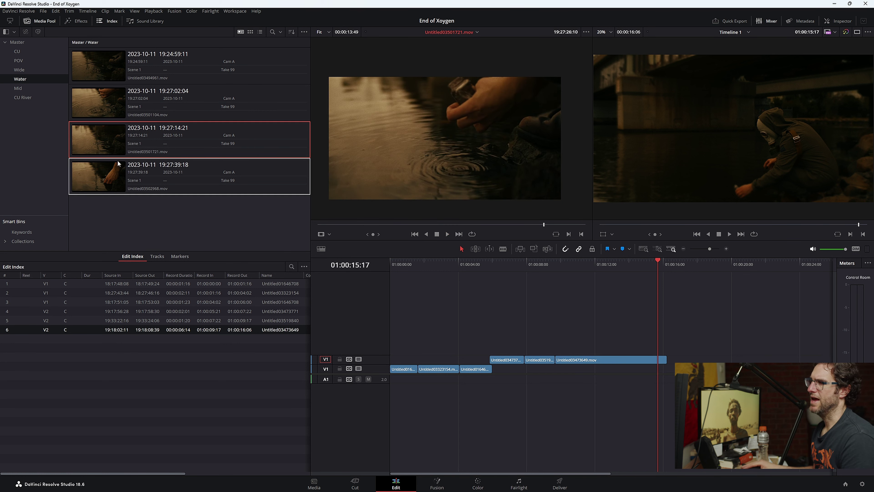
pyautogui.click(119, 163)
pyautogui.press('space')
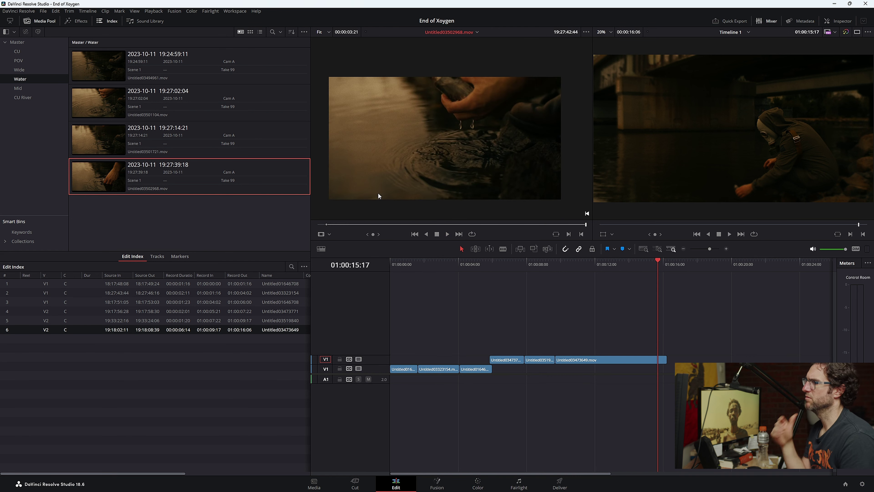
pyautogui.moveTo(369, 225); pyautogui.dragTo(301, 227)
pyautogui.press('space')
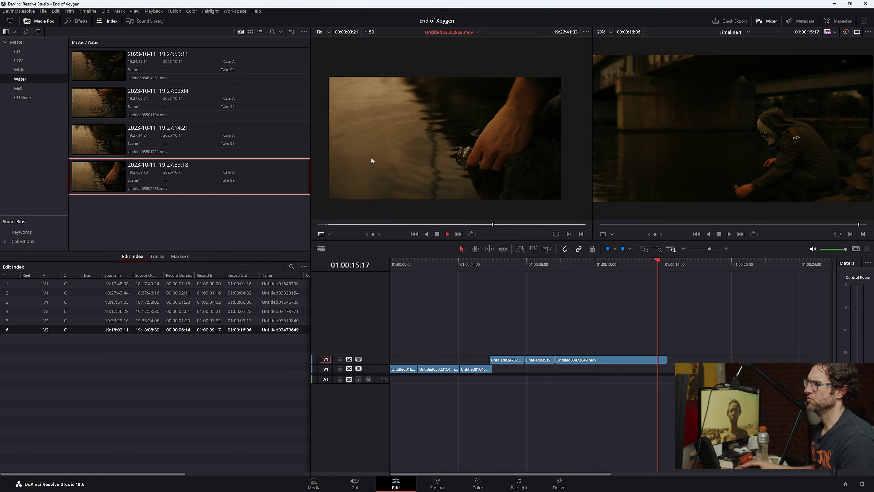
# - Replay the 19:27:14:21 and 19:27:02:04 clips, then load and play the 19:27:39:18 take
pyautogui.doubleClick(170, 146)
pyautogui.press('space')
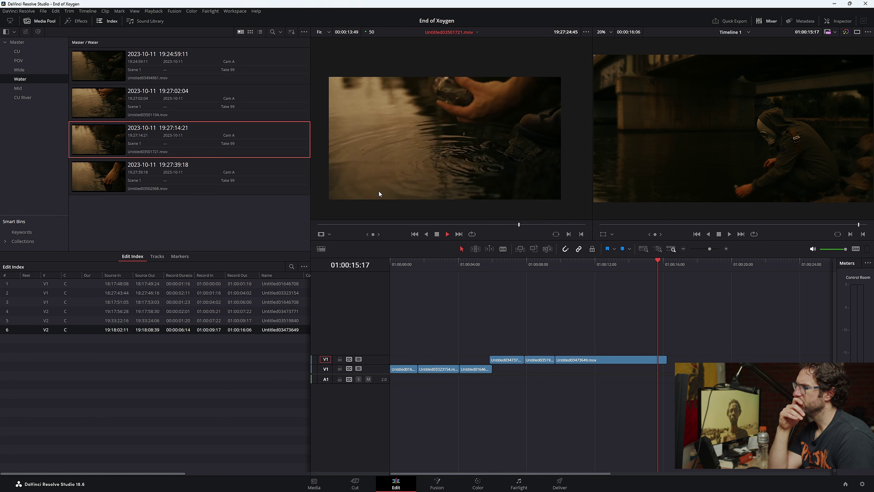
pyautogui.press('space')
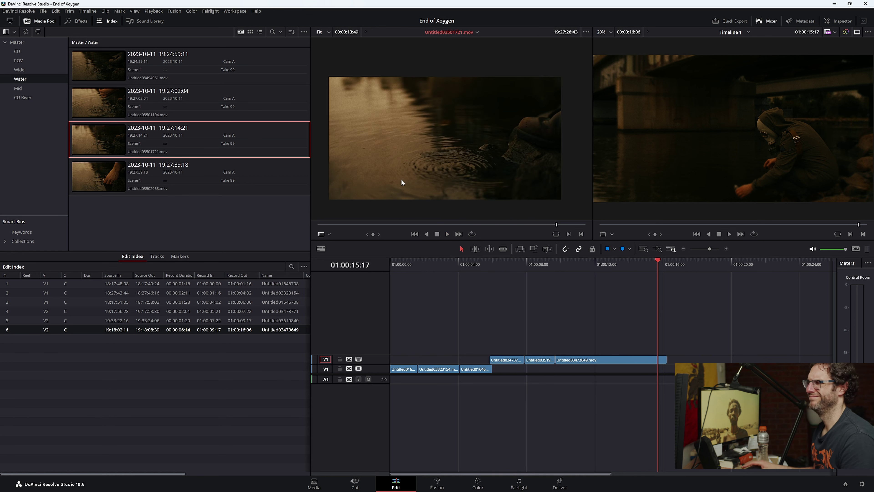
pyautogui.press('Up')
pyautogui.press('space')
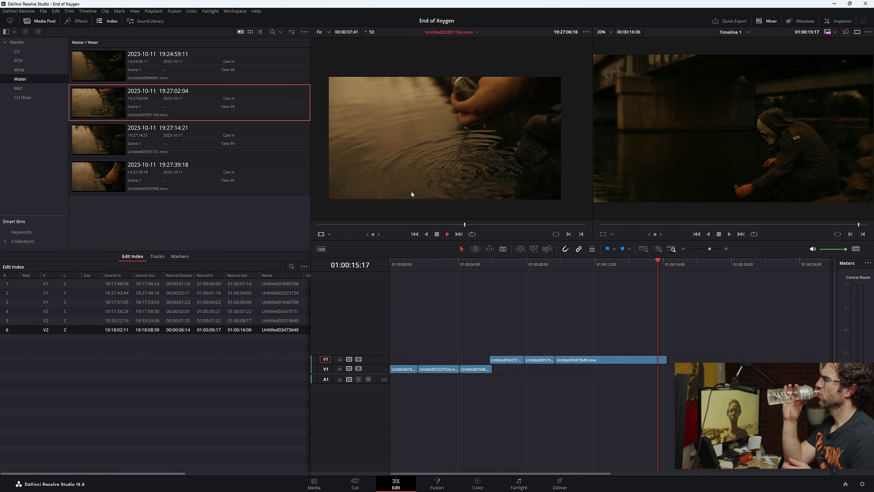
pyautogui.press('space')
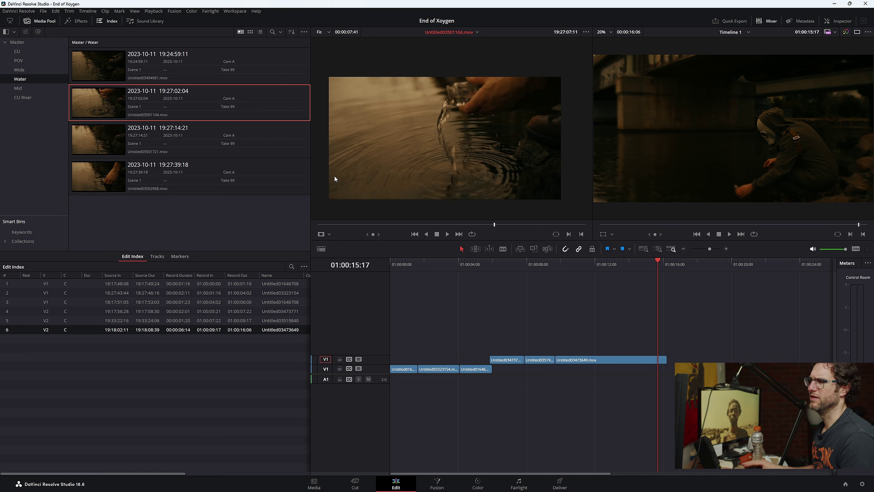
pyautogui.click(145, 179)
pyautogui.press('space')
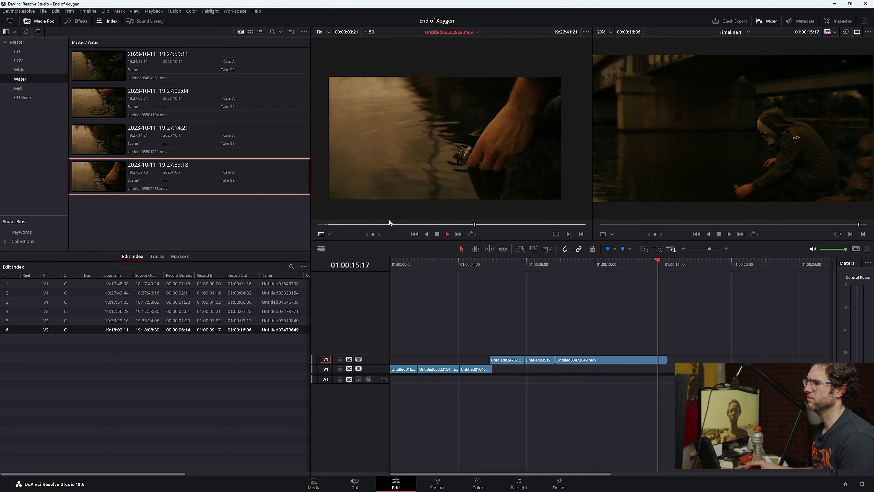
pyautogui.press('space')
pyautogui.click(461, 267)
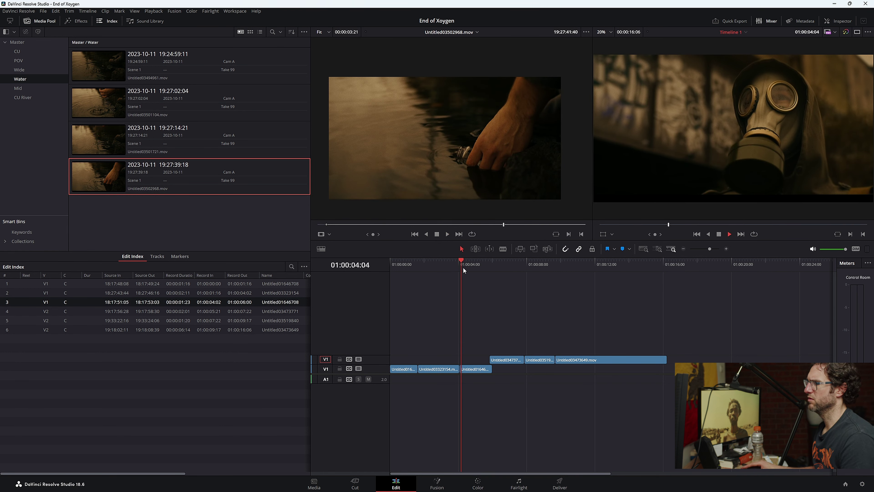
pyautogui.press('space')
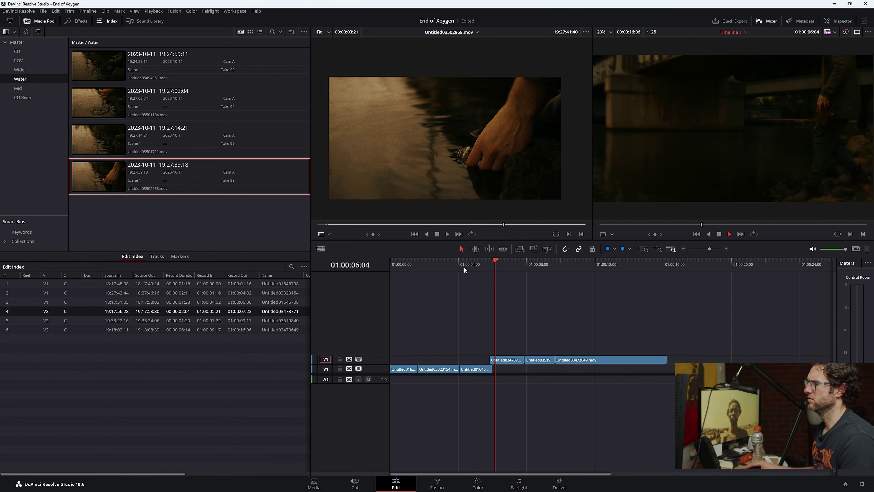
pyautogui.hotkey('ctrl', 'f')
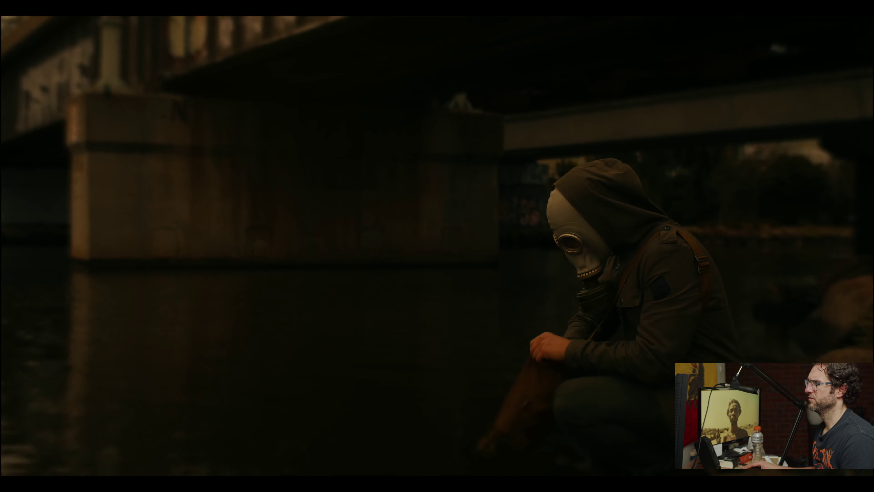
pyautogui.moveTo(464, 266)
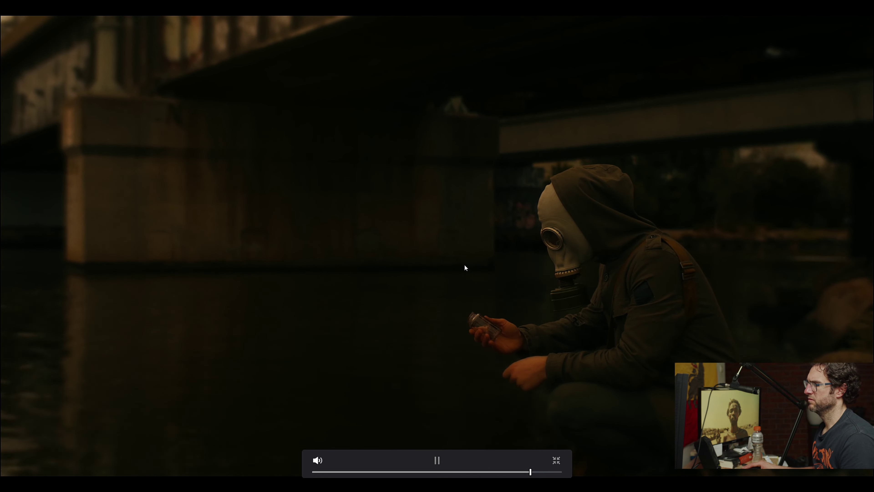
pyautogui.press('Escape')
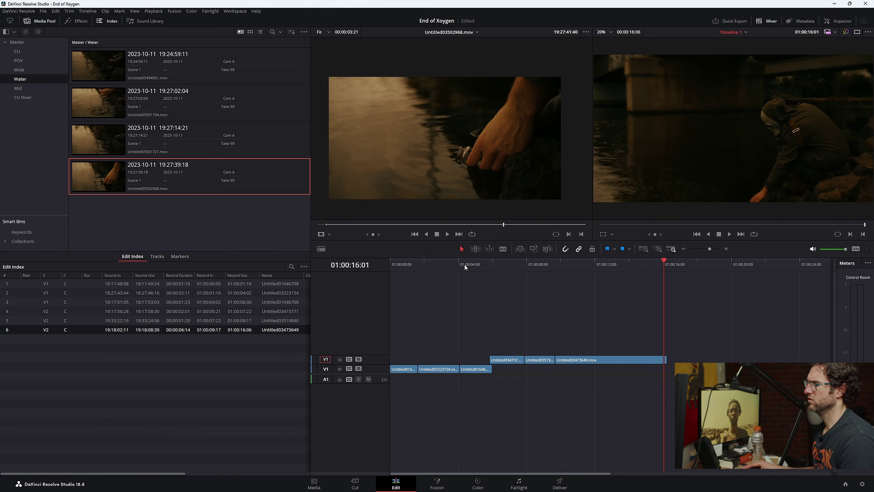
# - Set an In on Untitled03502968.mov and place it on V3 from 01:00:16:01 to 01:00:18:23
pyautogui.moveTo(466, 227); pyautogui.dragTo(555, 229)
pyautogui.press('i')
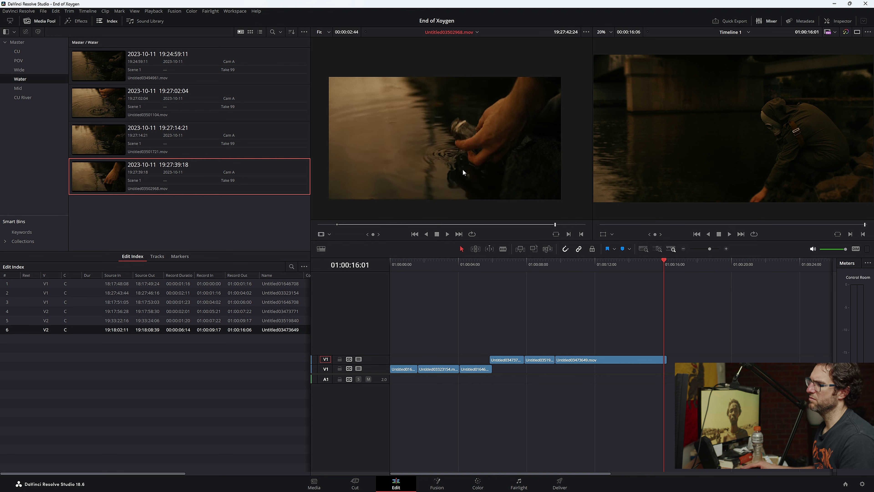
pyautogui.moveTo(426, 152); pyautogui.dragTo(496, 152)
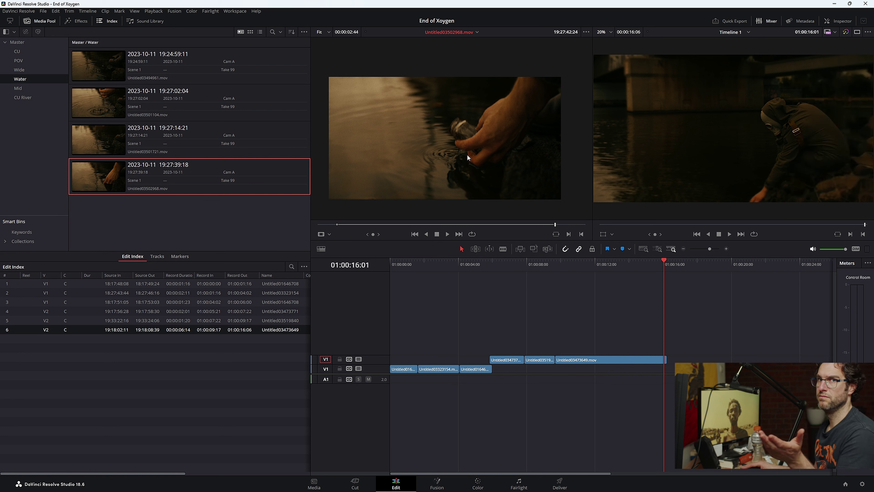
pyautogui.moveTo(658, 356); pyautogui.dragTo(661, 347)
pyautogui.press('/')
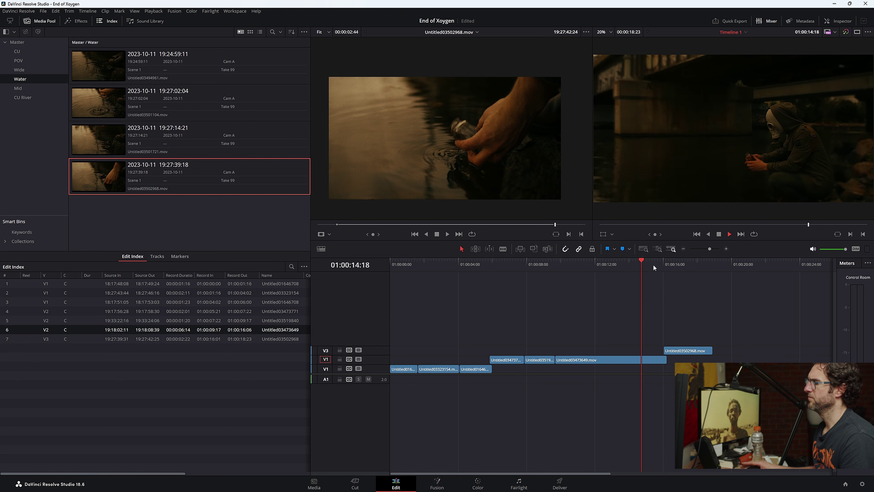
pyautogui.click(726, 248)
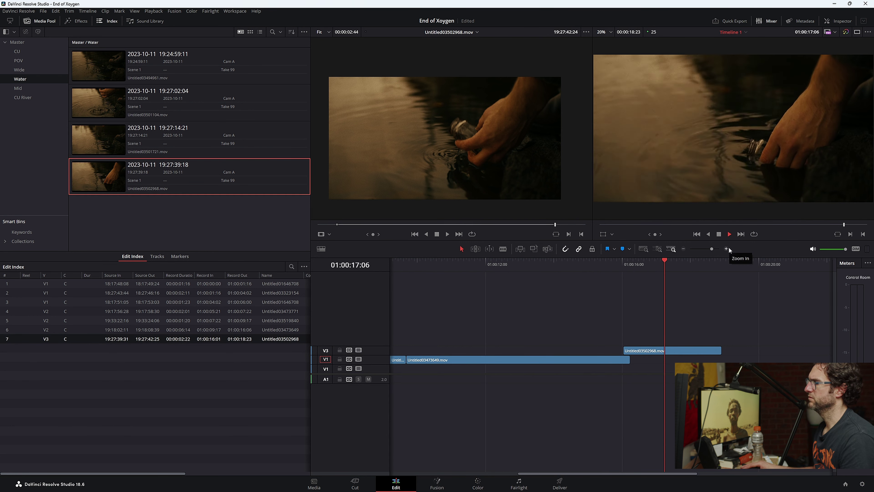
pyautogui.click(683, 249)
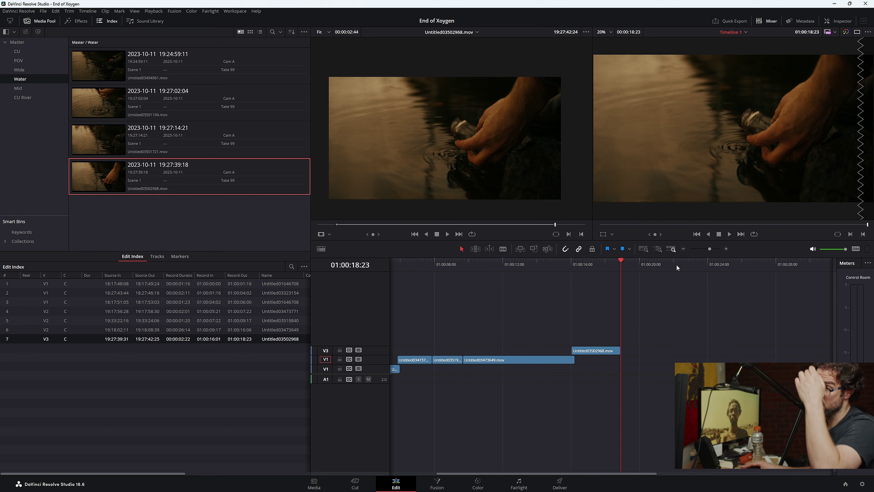
# - Scrub through the 19:38:27:24 and 19:38:18:00 clips in the Mid bin
pyautogui.click(19, 89)
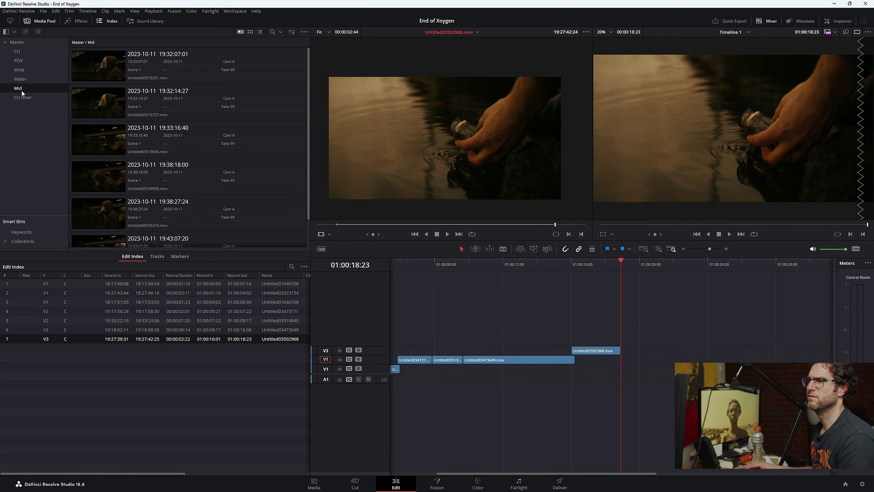
pyautogui.scroll(-2, 229, 166)
pyautogui.click(229, 167)
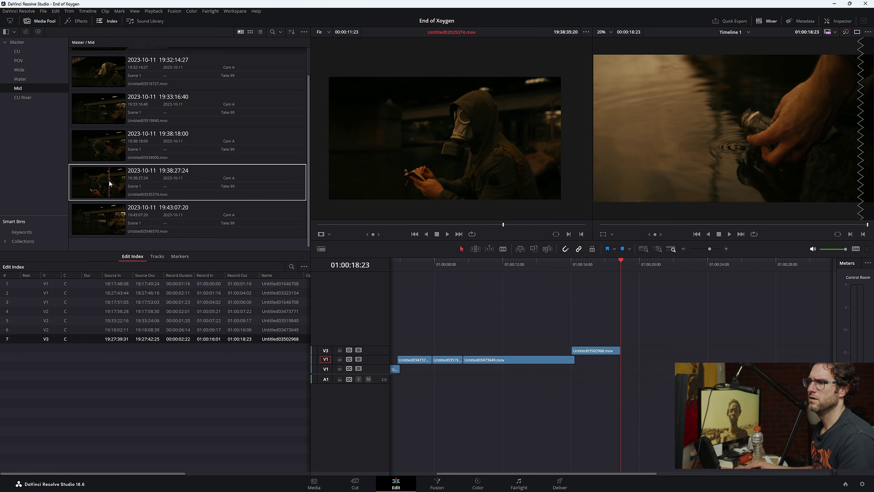
pyautogui.moveTo(439, 226); pyautogui.dragTo(561, 226)
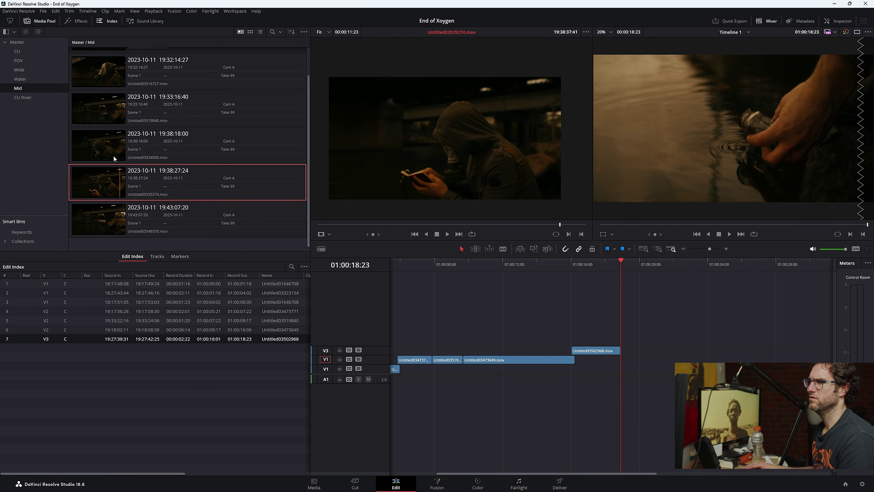
pyautogui.press('Up')
pyautogui.moveTo(399, 226); pyautogui.dragTo(535, 225)
# - Load the 19:33:16:40 take Untitled03519840.mov and clear its in and out points with Alt+X
pyautogui.click(117, 105)
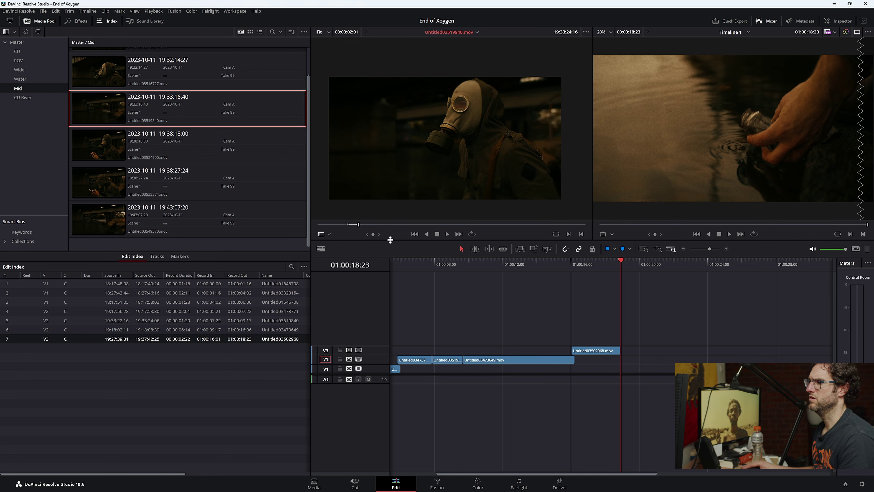
pyautogui.moveTo(365, 224); pyautogui.dragTo(413, 224)
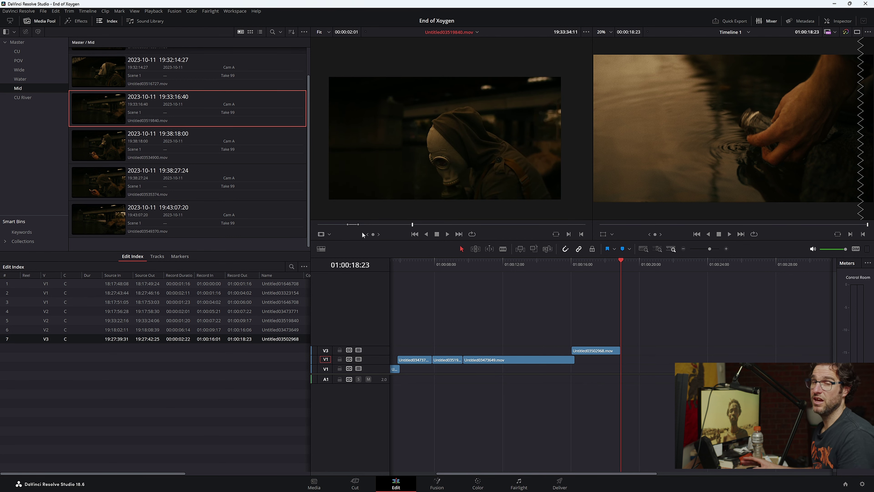
pyautogui.hotkey('alt', 'x')
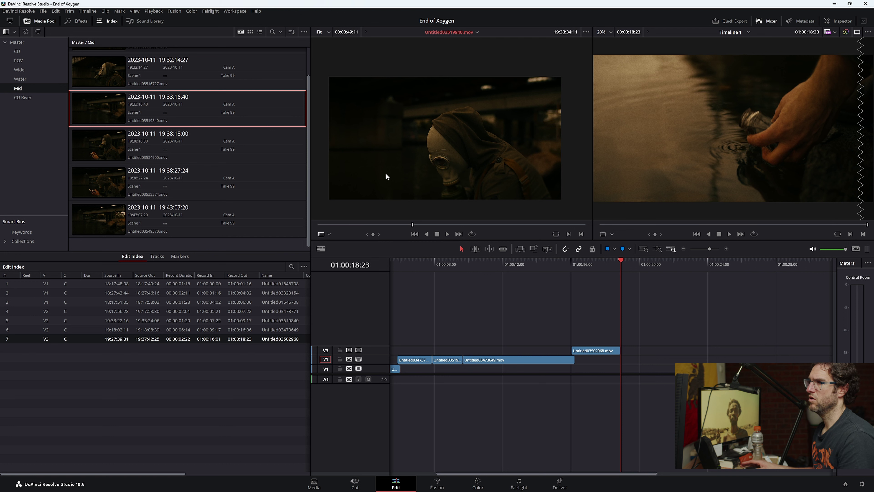
pyautogui.click(86, 12)
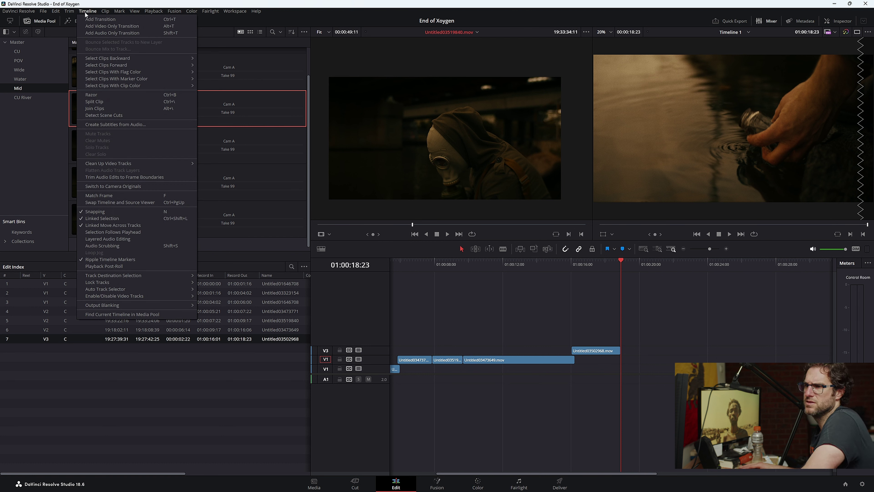
# - Review the cut's ending and drag the V3 river close-up's end out to 01:00:19:07, lasting 3:06
pyautogui.click(86, 12)
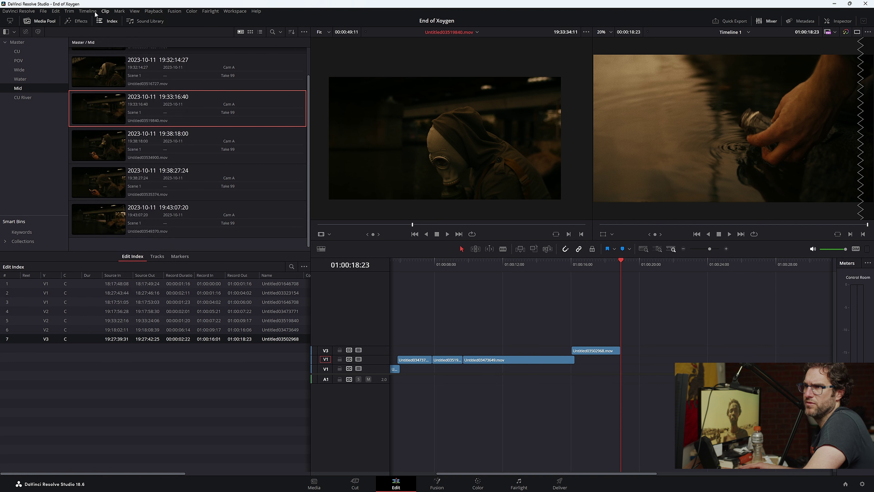
pyautogui.click(56, 12)
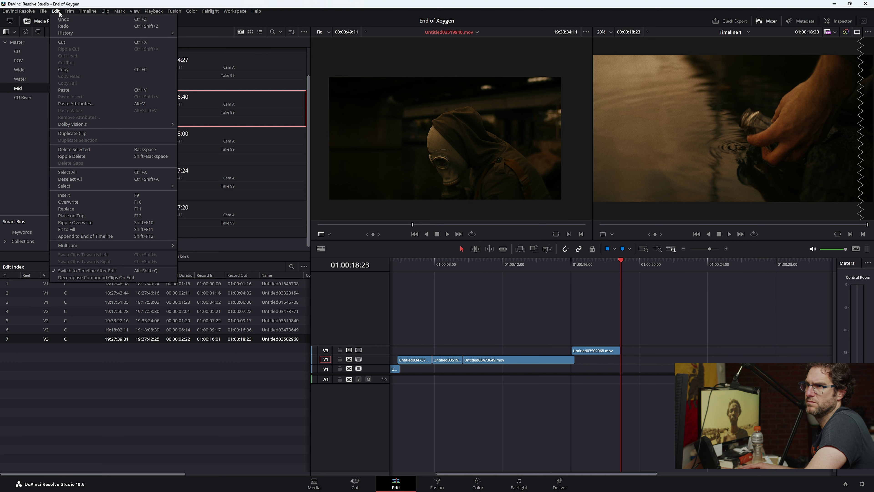
pyautogui.moveTo(64, 12)
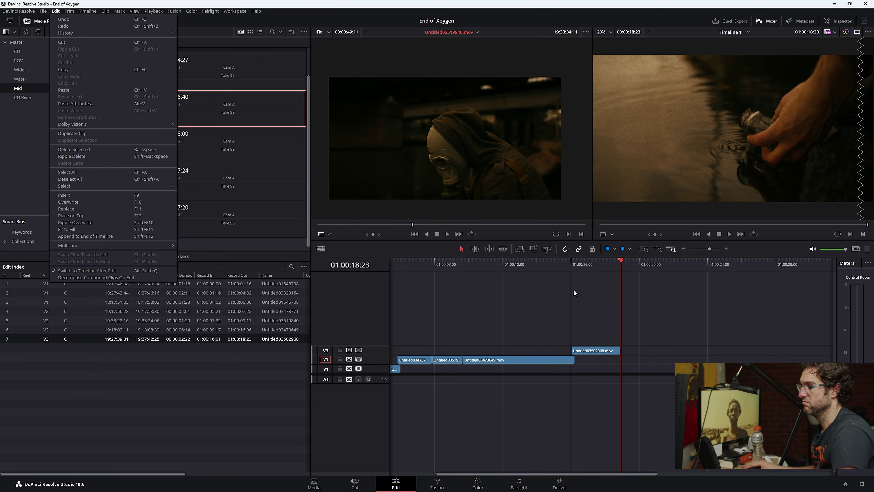
pyautogui.click(551, 268)
pyautogui.press('space')
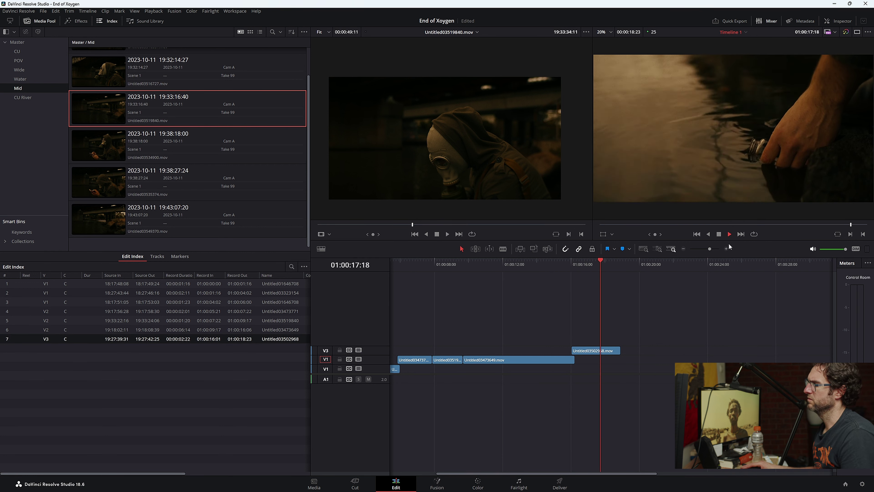
pyautogui.press('space')
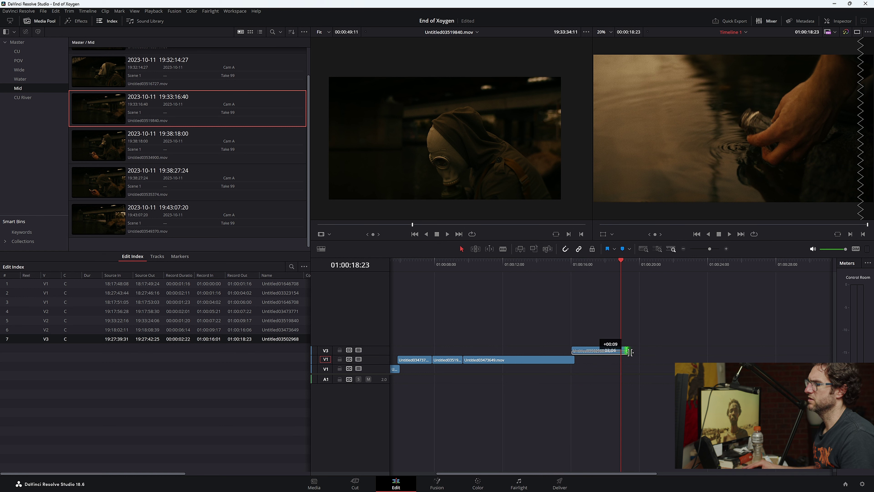
pyautogui.moveTo(631, 352); pyautogui.dragTo(626, 351)
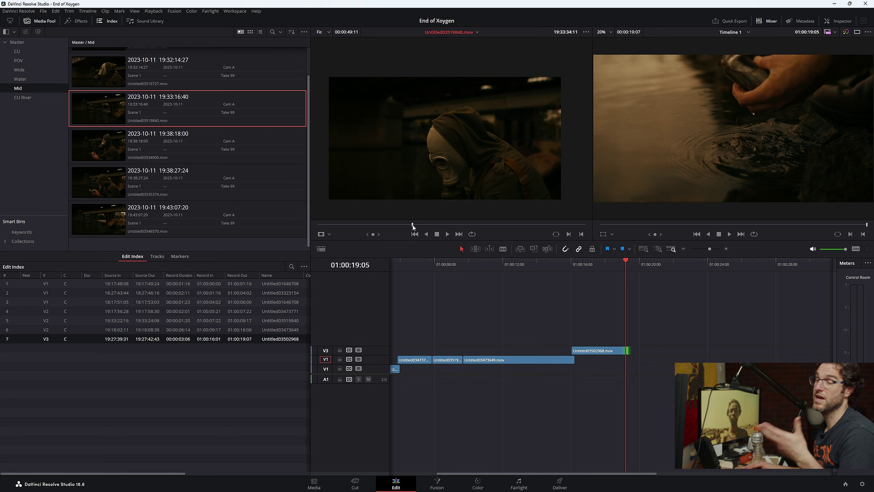
pyautogui.moveTo(413, 227)
pyautogui.mouseDown()
pyautogui.moveTo(363, 226)
pyautogui.moveTo(416, 229)
pyautogui.mouseUp()
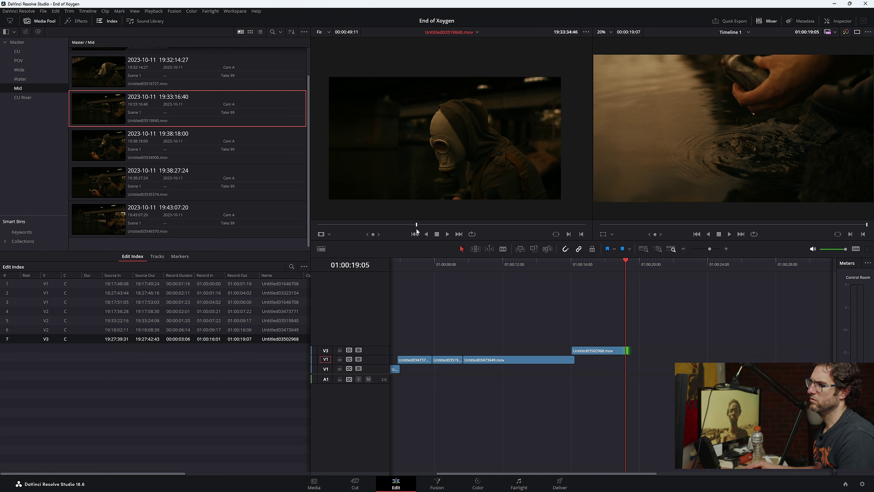
# - Mark an In point at 19:33:41:42 on the mid gas-mask clip and preview from it
pyautogui.press('Right')
pyautogui.press('Right')
pyautogui.press('Right')
pyautogui.press('Right')
pyautogui.press('Right')
pyautogui.press('Right')
pyautogui.press('Right')
pyautogui.press('Right')
pyautogui.press('Right')
pyautogui.press('Right')
pyautogui.press('Right')
pyautogui.press('Right')
pyautogui.press('Right')
pyautogui.press('Right')
pyautogui.press('Right')
pyautogui.press('Right')
pyautogui.press('Right')
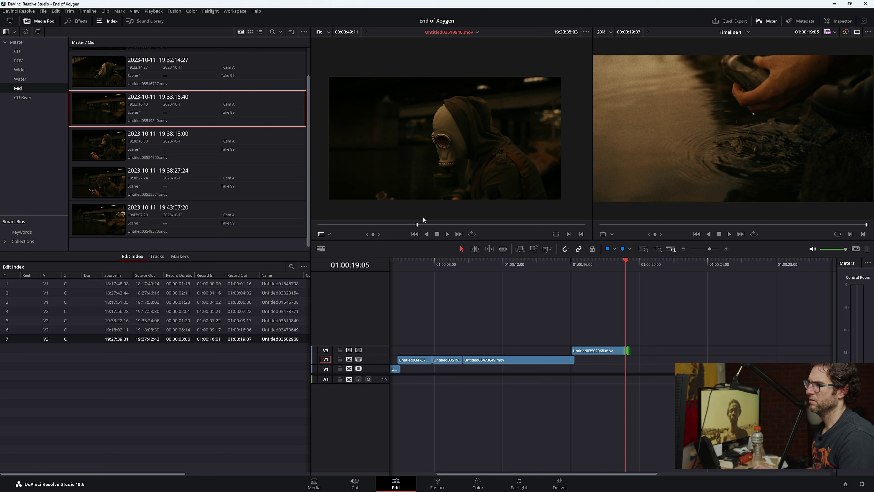
pyautogui.press('i')
pyautogui.press('space')
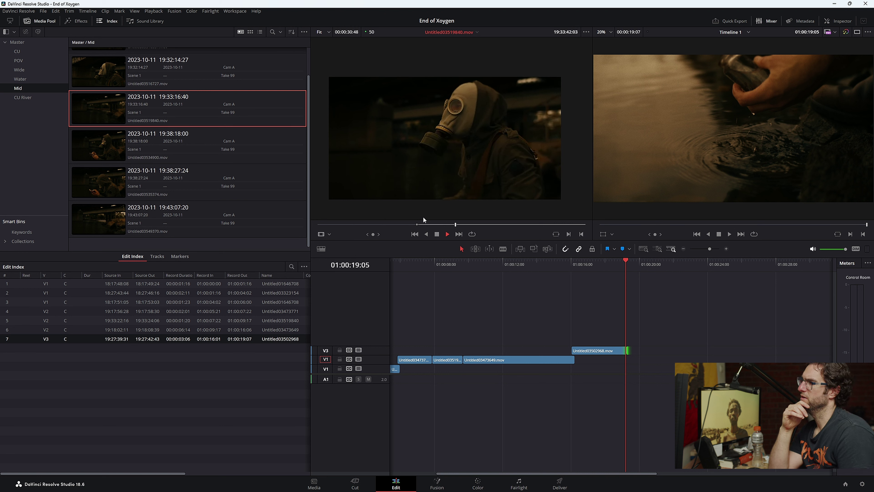
pyautogui.press('space')
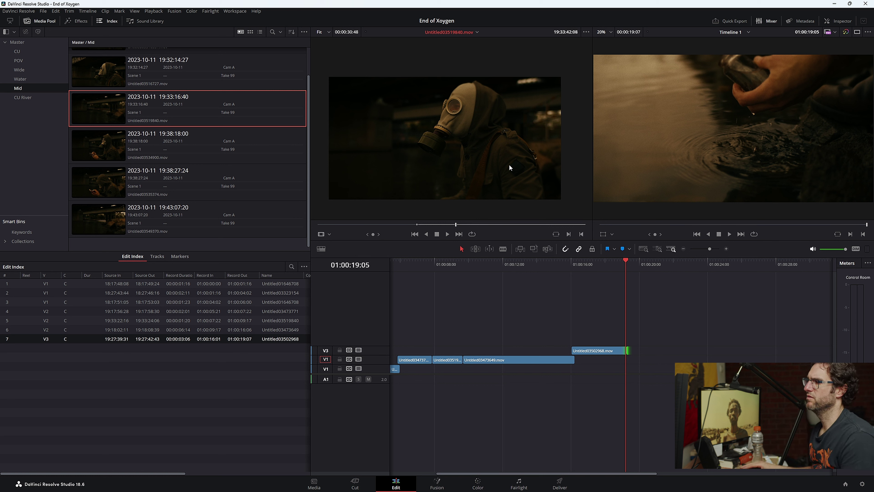
# - Find the end moment and set an Out point, giving a 00:00:06:40 marked range
pyautogui.press('space')
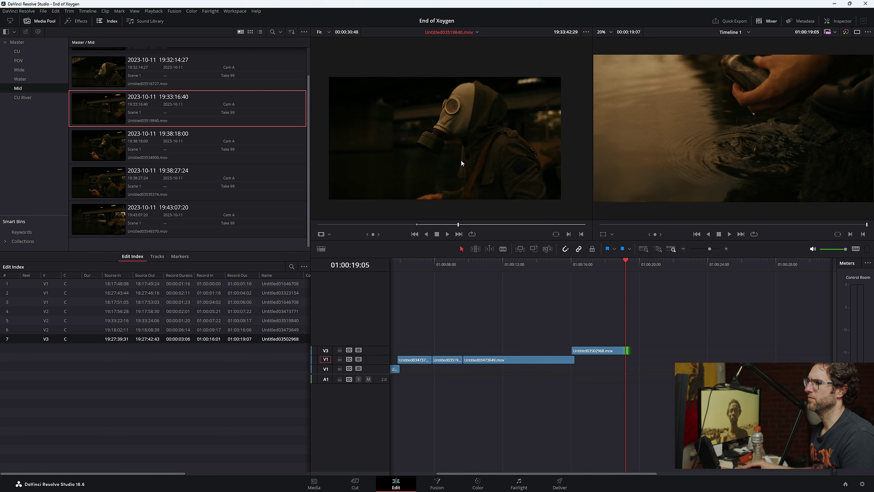
pyautogui.moveTo(459, 227); pyautogui.dragTo(419, 227)
pyautogui.press('space')
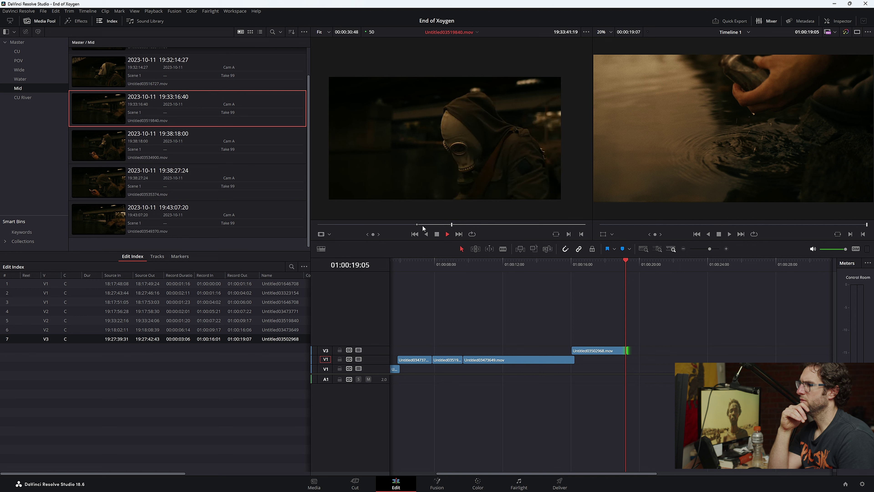
pyautogui.press('space')
pyautogui.press('o')
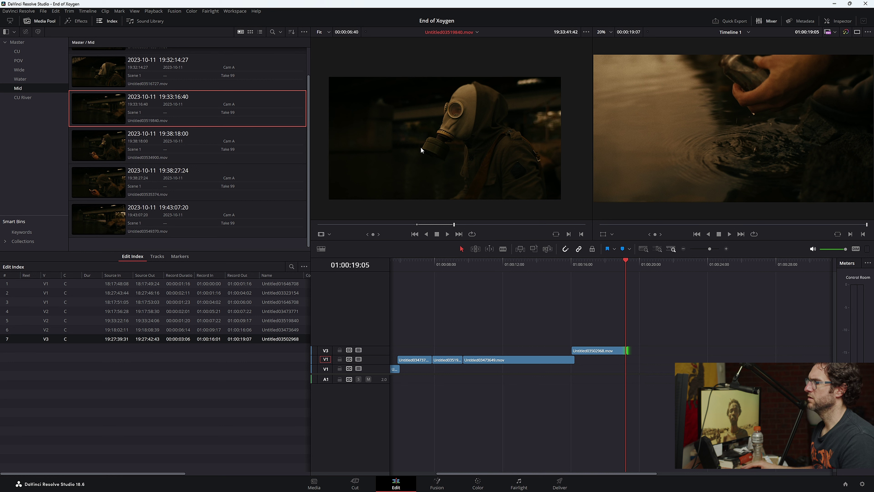
pyautogui.moveTo(421, 150); pyautogui.dragTo(442, 138)
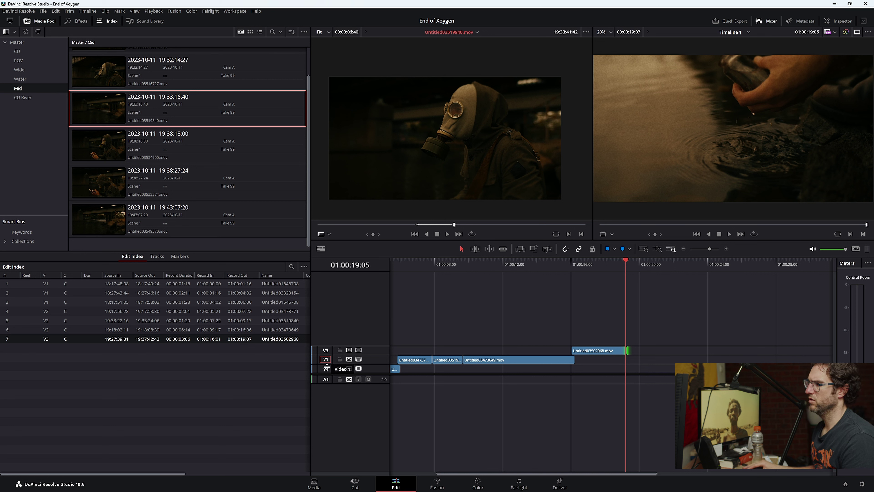
# - Move the river close-up from V3 to V2, then shift all V2 clips down onto V1
pyautogui.click(575, 269)
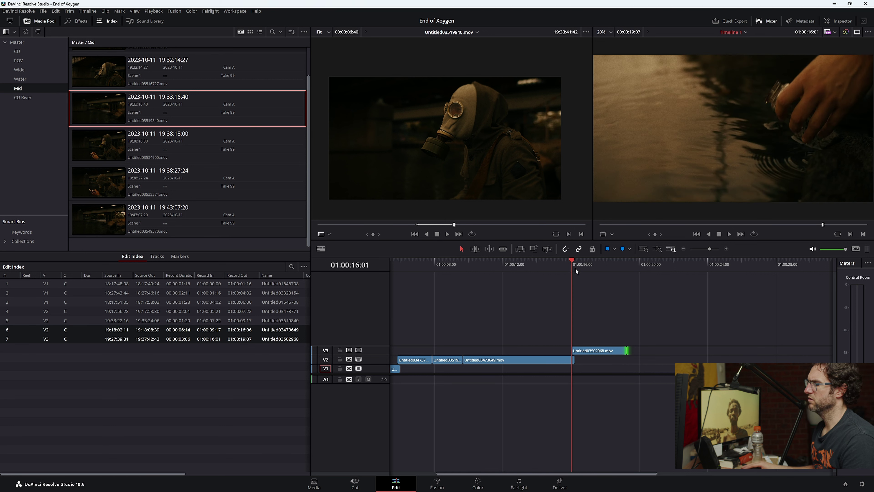
pyautogui.click(726, 248)
pyautogui.moveTo(670, 350); pyautogui.dragTo(671, 359)
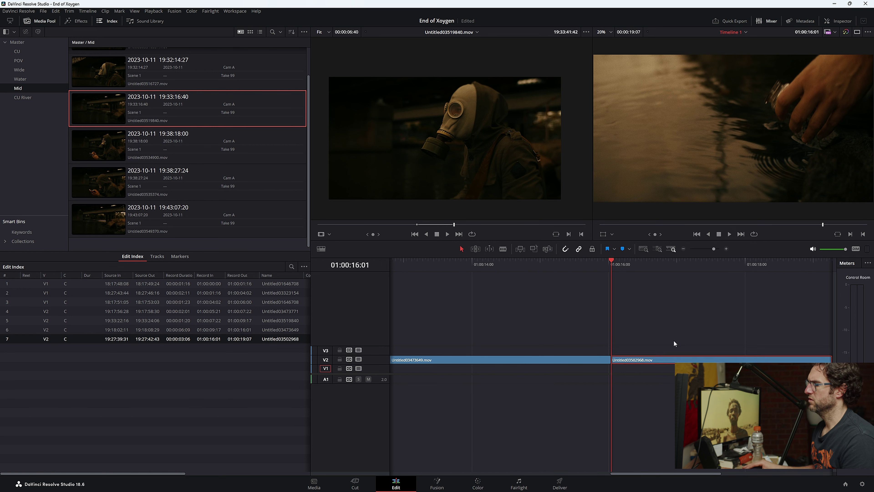
pyautogui.click(683, 248)
pyautogui.click(683, 248)
pyautogui.moveTo(447, 265); pyautogui.dragTo(434, 269)
pyautogui.moveTo(462, 370); pyautogui.dragTo(533, 337)
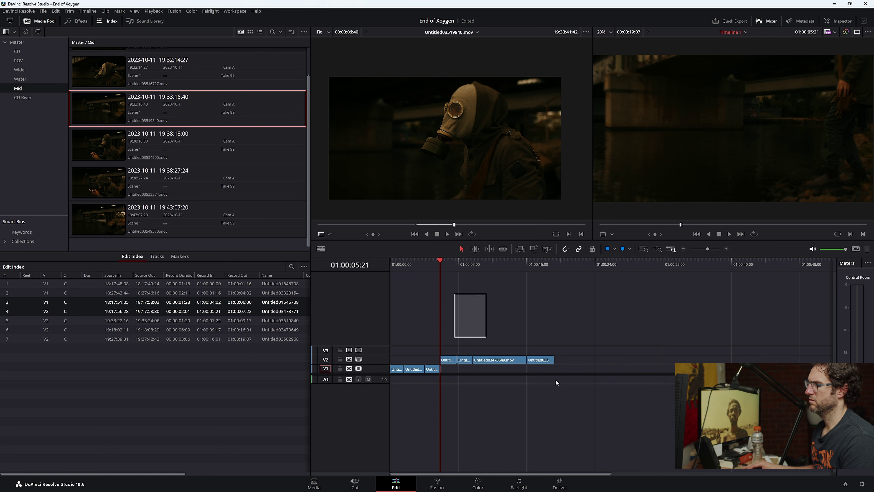
pyautogui.moveTo(499, 360); pyautogui.dragTo(500, 369)
# - Overwrite the trimmed mid take onto the end of V1, 01:00:19:11 to 01:00:26:06
pyautogui.click(543, 265)
pyautogui.press('space')
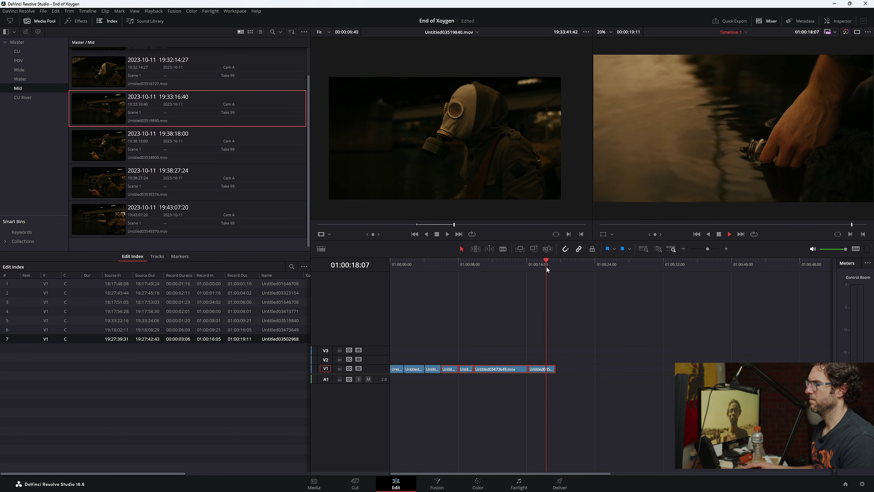
pyautogui.click(726, 248)
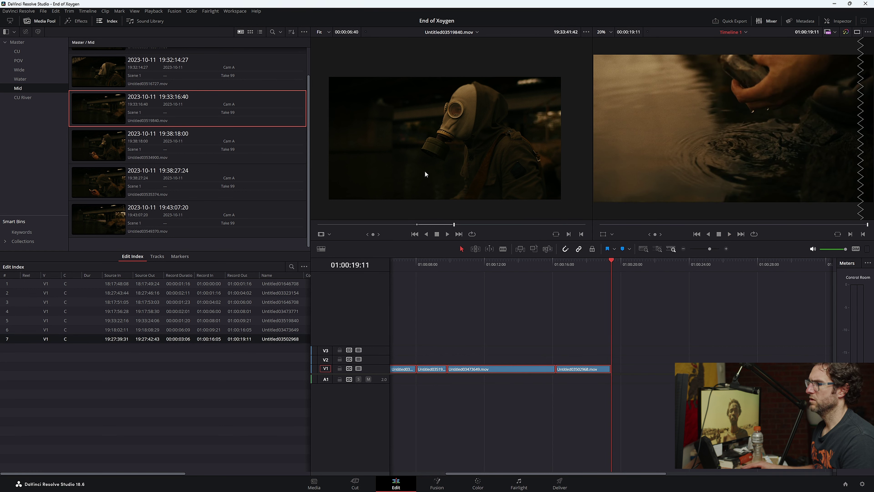
pyautogui.moveTo(412, 149); pyautogui.dragTo(837, 58)
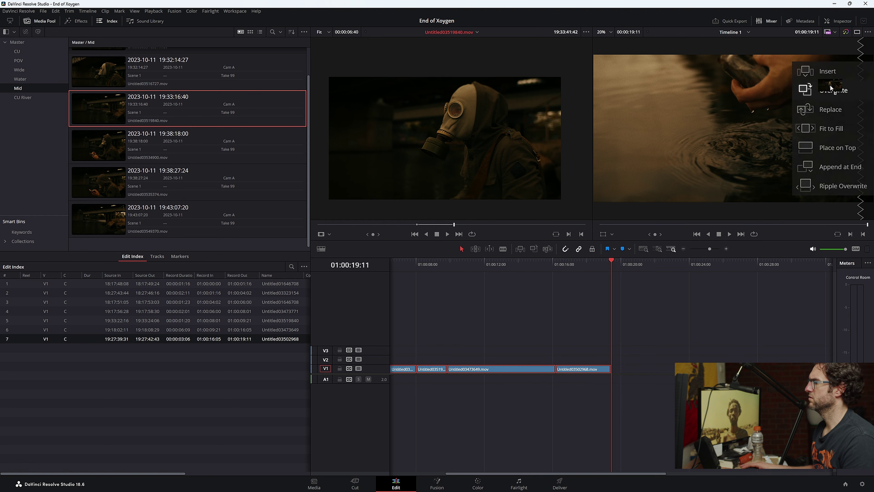
pyautogui.moveTo(831, 88); pyautogui.dragTo(831, 89)
pyautogui.click(583, 271)
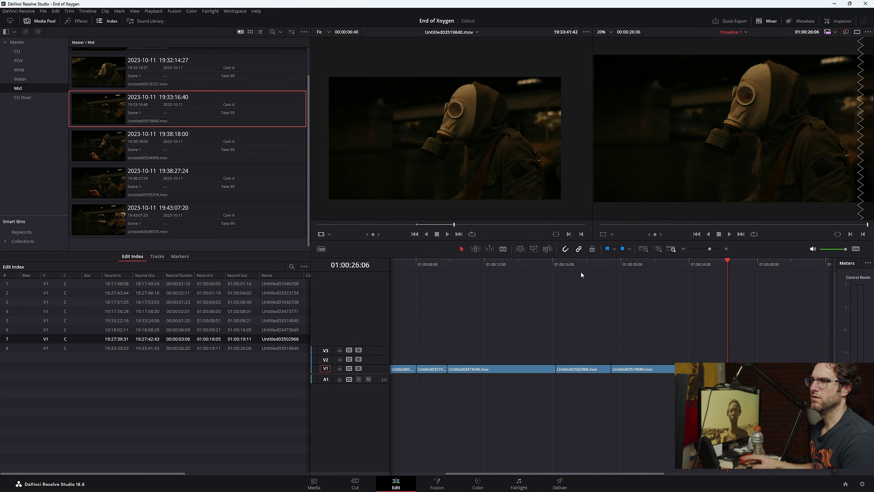
# - In the Wide bin, preview the 19:18:01:23, 19:17:55:21 and 19:17:52:49 wide clips
pyautogui.click(19, 70)
pyautogui.click(149, 207)
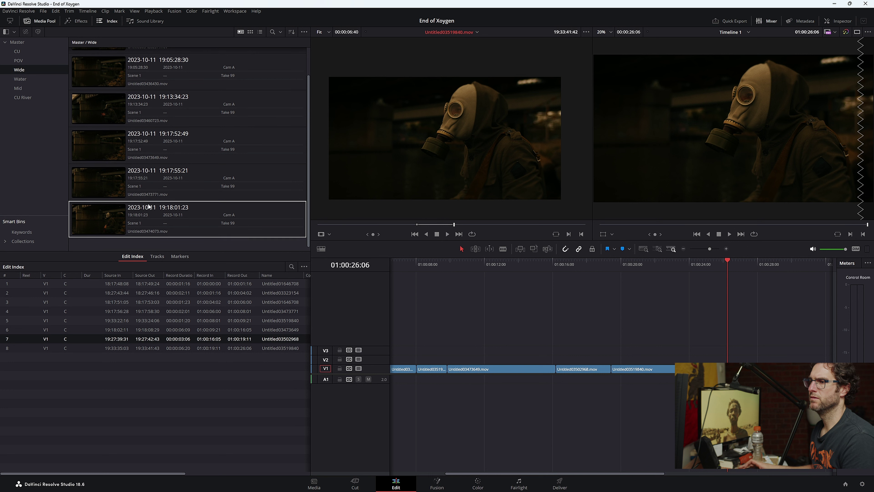
pyautogui.doubleClick(148, 207)
pyautogui.click(488, 225)
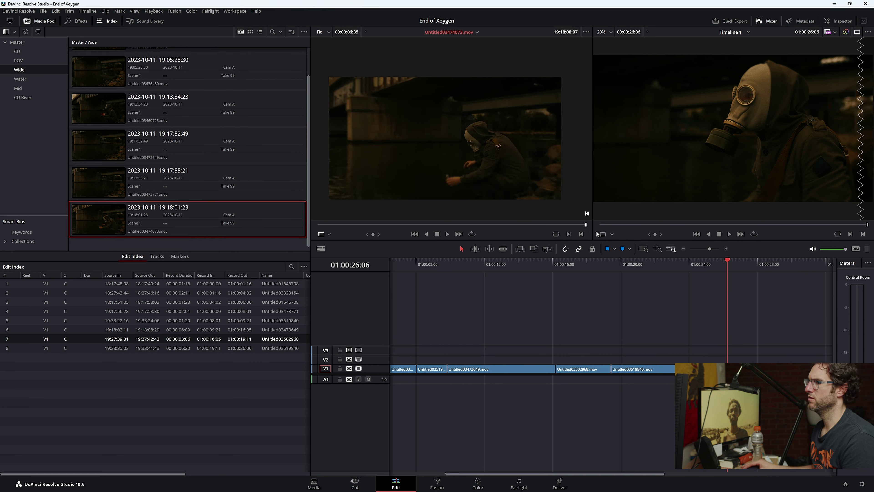
pyautogui.doubleClick(111, 188)
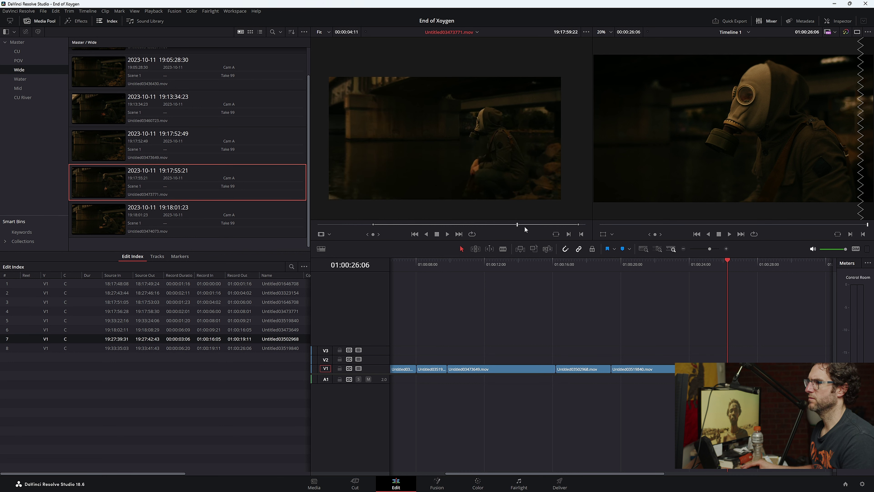
pyautogui.doubleClick(74, 151)
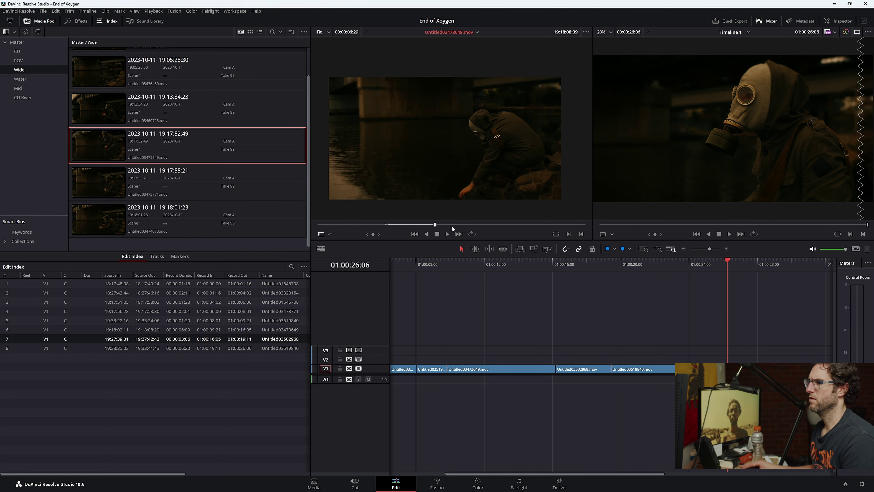
pyautogui.moveTo(451, 225); pyautogui.dragTo(548, 224)
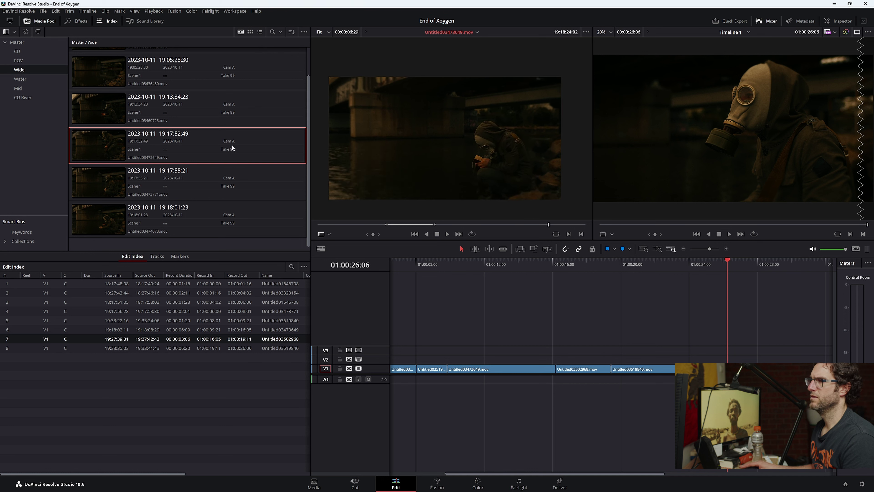
# - Preview the earlier 19:13:34:23, 19:05:28:30 and 19:02:44:37 wide clips
pyautogui.doubleClick(153, 110)
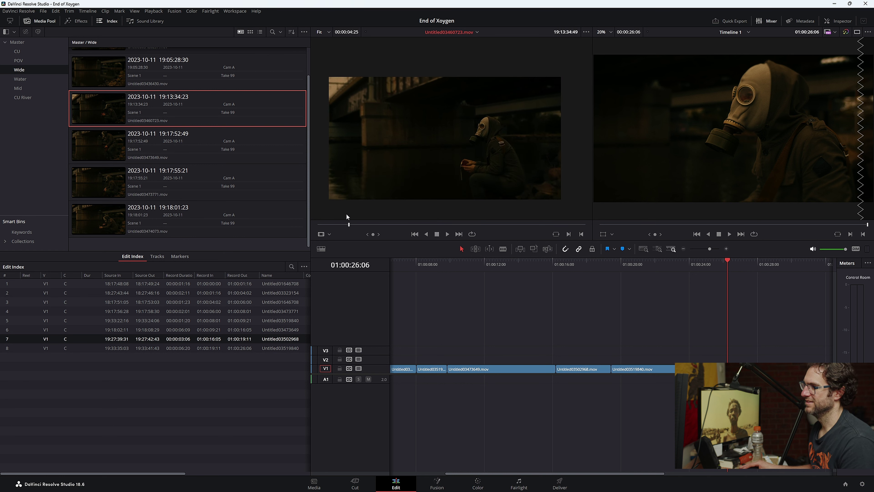
pyautogui.doubleClick(108, 77)
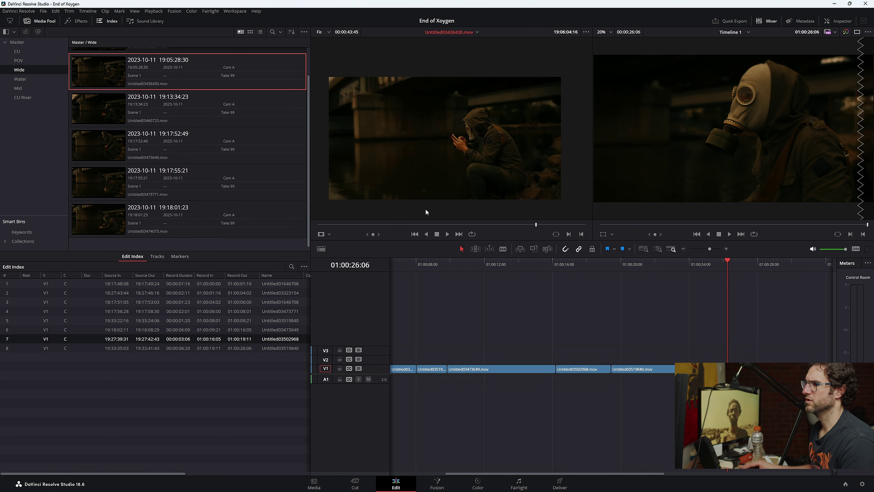
pyautogui.click(414, 225)
pyautogui.moveTo(414, 225); pyautogui.dragTo(470, 224)
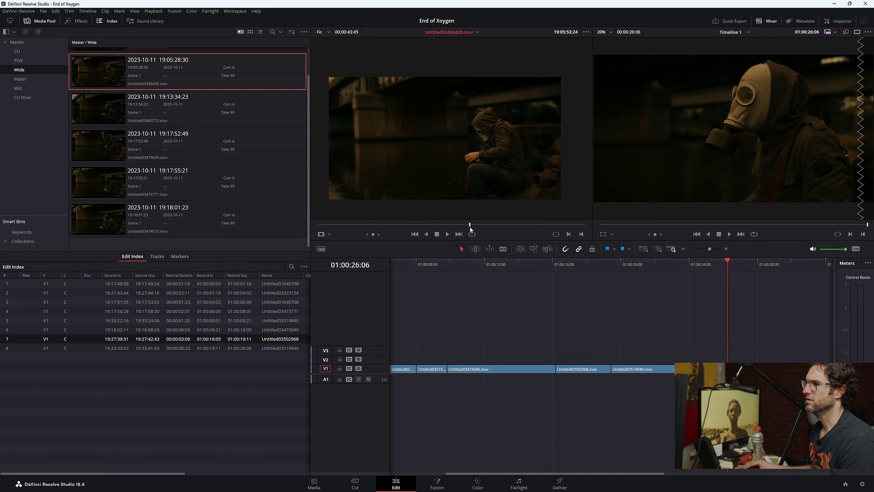
pyautogui.scroll(1, 281, 119)
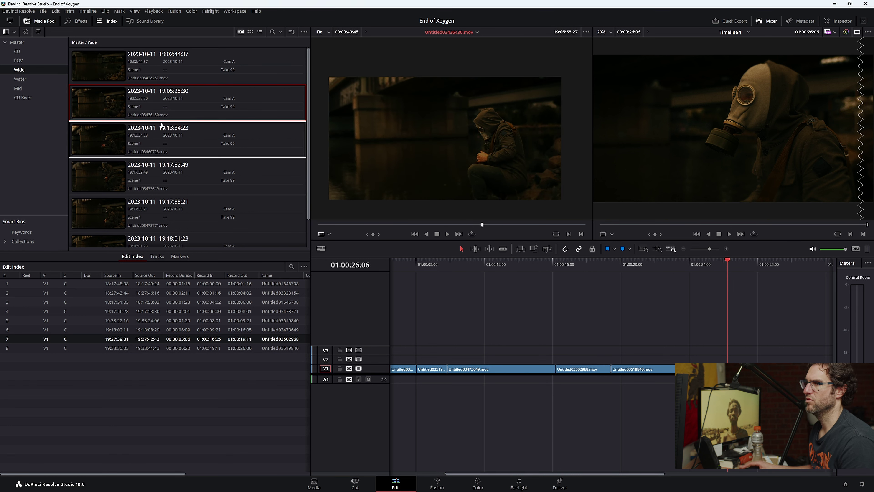
pyautogui.doubleClick(104, 65)
pyautogui.scroll(-1, 189, 173)
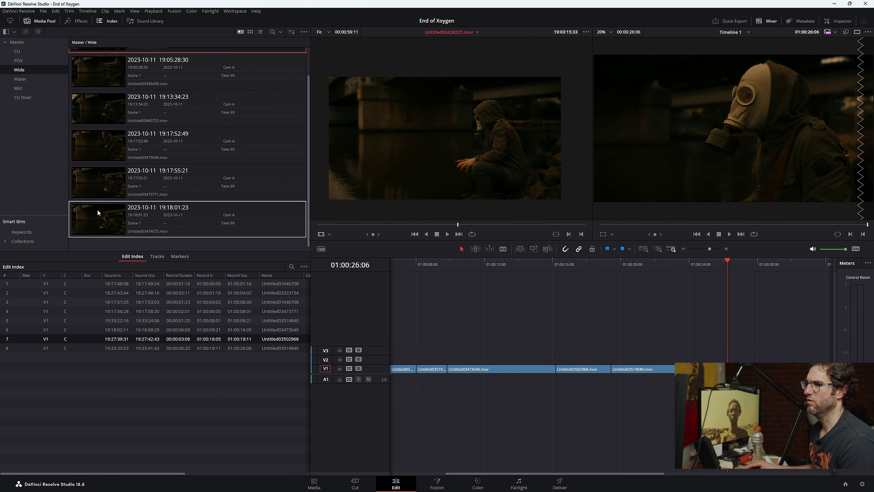
# - Re-compare the 19:18:01:23, 19:17:55:21 and 19:13:34:23 takes, finishing on the 19:17:52:49 riverside wide shot
pyautogui.doubleClick(97, 209)
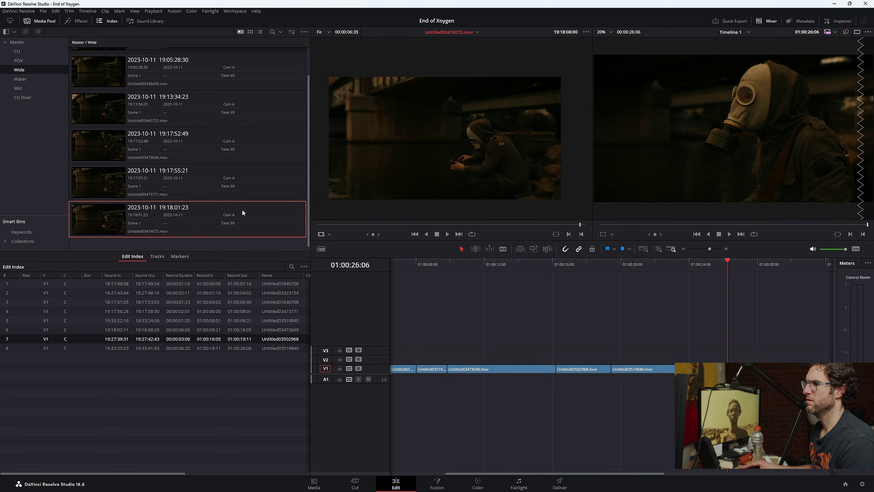
pyautogui.doubleClick(220, 182)
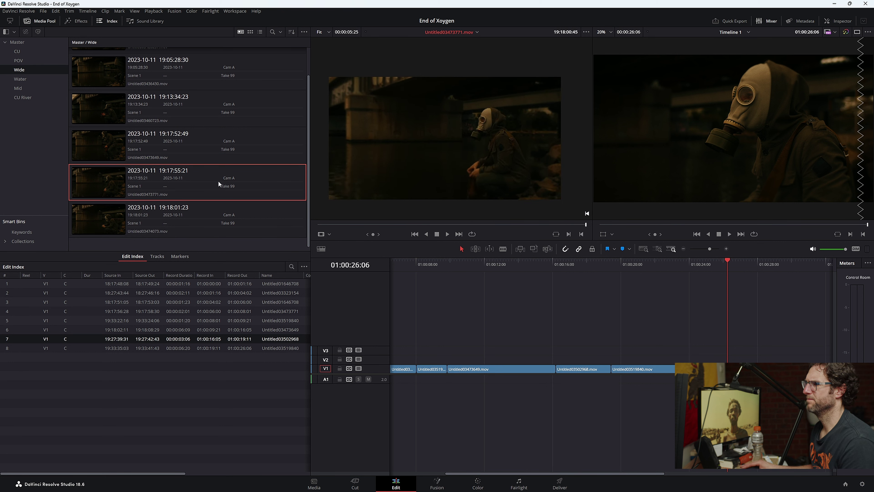
pyautogui.doubleClick(119, 157)
pyautogui.moveTo(392, 227); pyautogui.dragTo(553, 222)
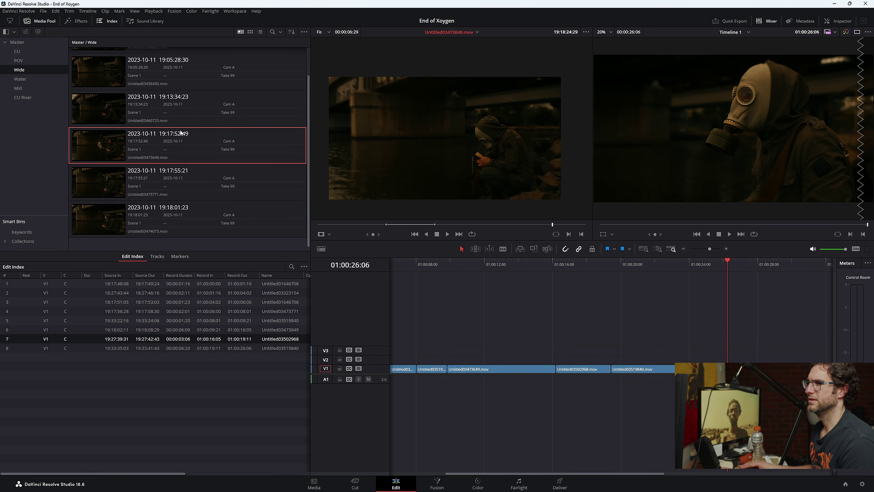
pyautogui.click(176, 107)
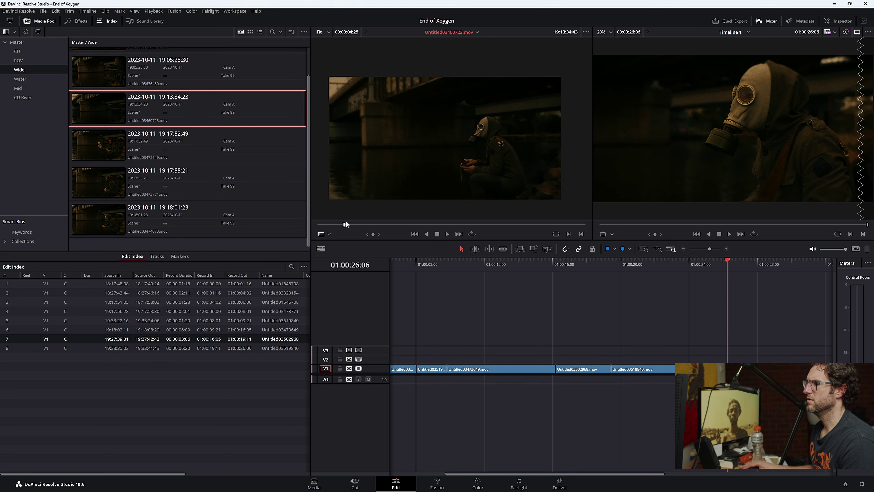
pyautogui.click(166, 221)
pyautogui.click(383, 225)
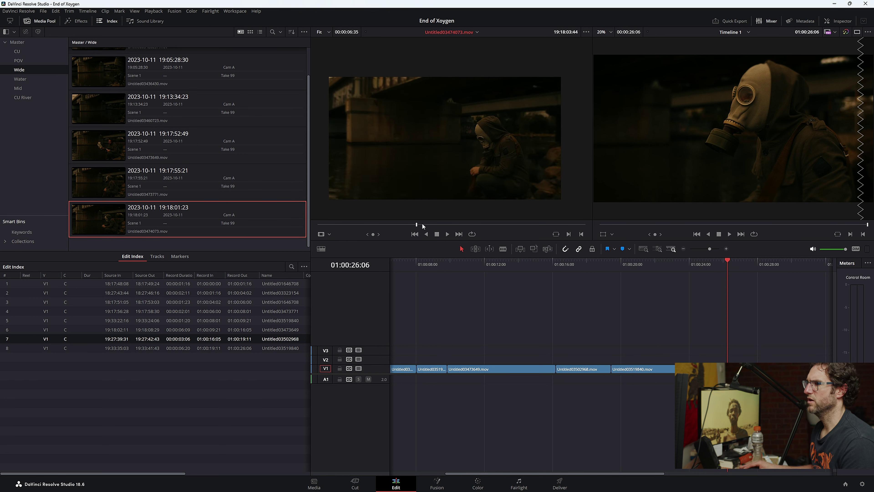
pyautogui.moveTo(423, 226); pyautogui.dragTo(464, 228)
pyautogui.click(103, 146)
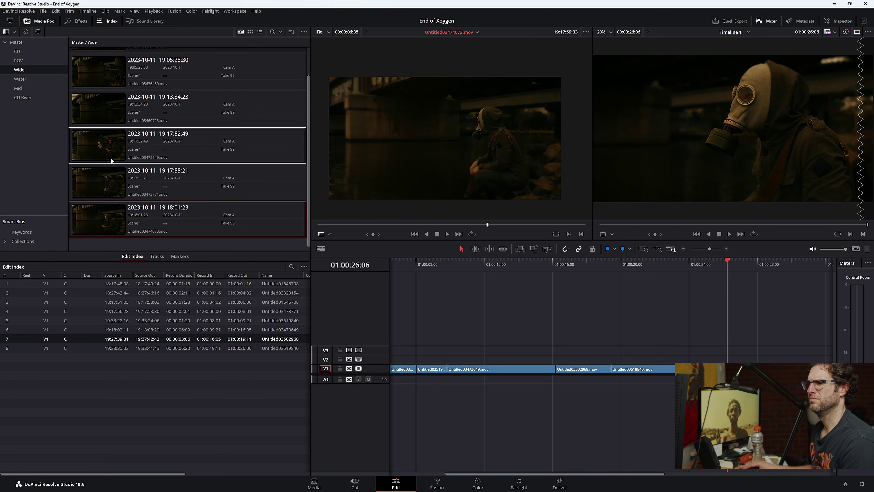
pyautogui.moveTo(420, 224); pyautogui.dragTo(576, 226)
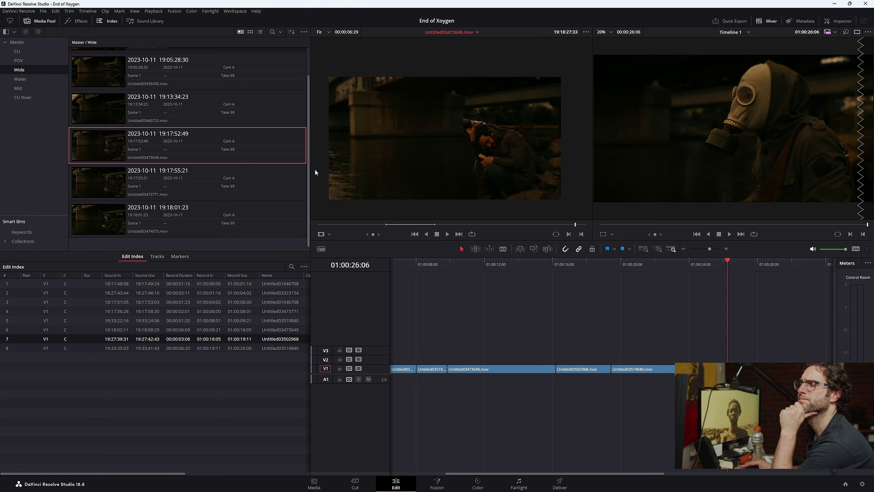
pyautogui.moveTo(655, 269); pyautogui.dragTo(706, 270)
# - Mark an In point on the 19:02:44:37 wide river clip and insert it into V1 at 01:00:24:20
pyautogui.click(138, 138)
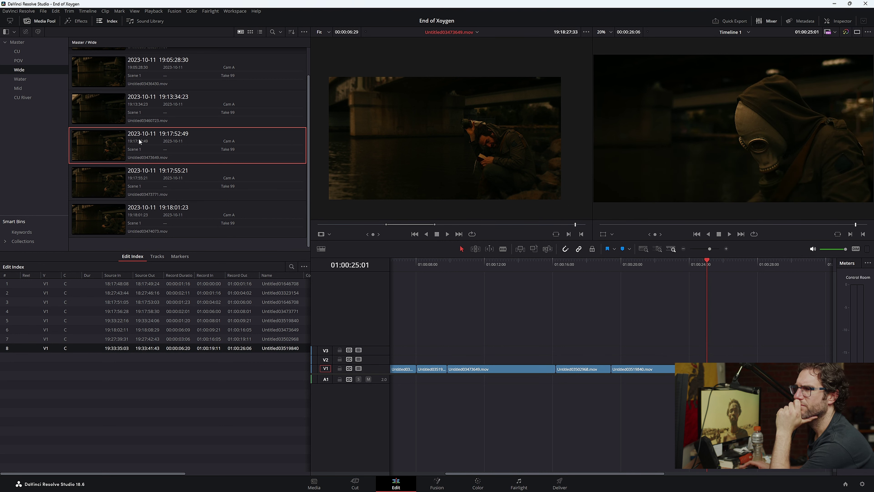
pyautogui.scroll(2, 138, 139)
pyautogui.click(155, 65)
pyautogui.moveTo(408, 226); pyautogui.dragTo(463, 221)
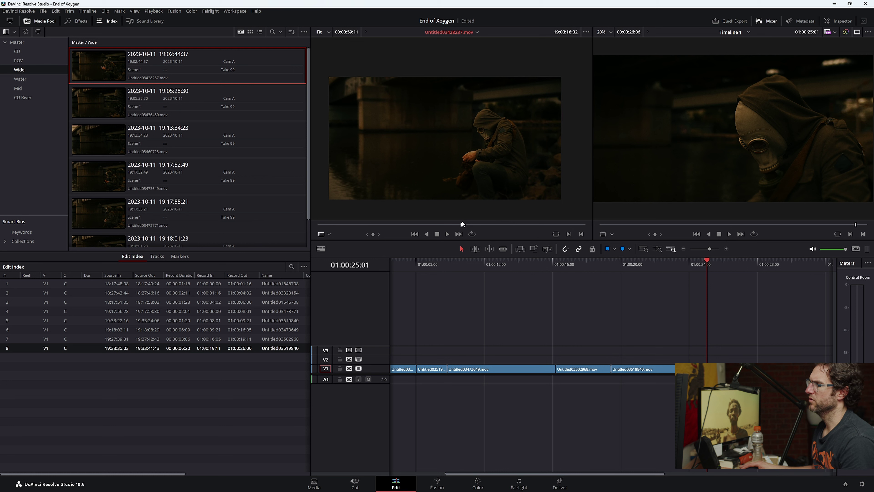
pyautogui.click(699, 270)
pyautogui.press('space')
pyautogui.click(640, 271)
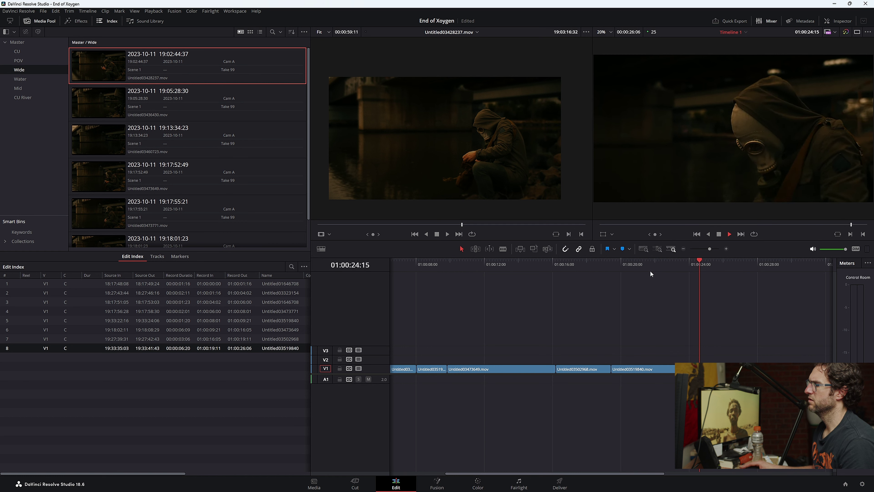
pyautogui.moveTo(461, 224); pyautogui.dragTo(557, 227)
pyautogui.press('i')
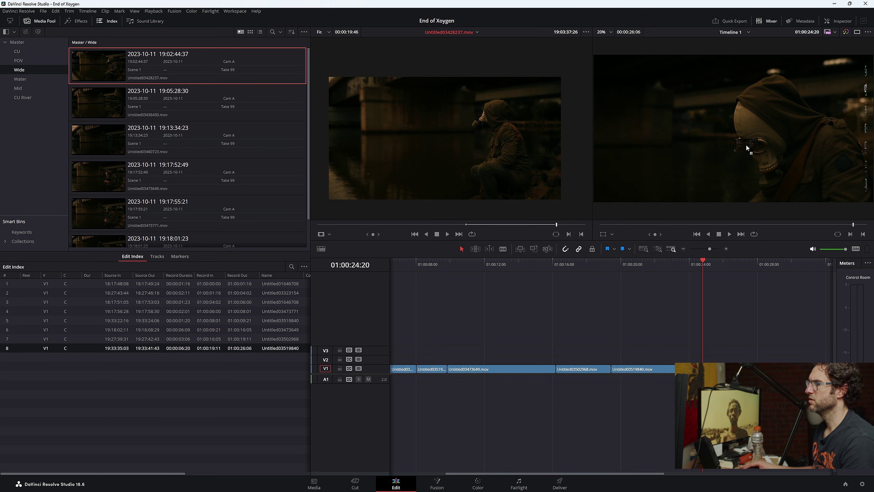
pyautogui.moveTo(746, 148); pyautogui.dragTo(807, 69)
# - Delete the leftover mid-shot fragment after the wide take so the timeline ends at 01:00:44:18
pyautogui.click(444, 270)
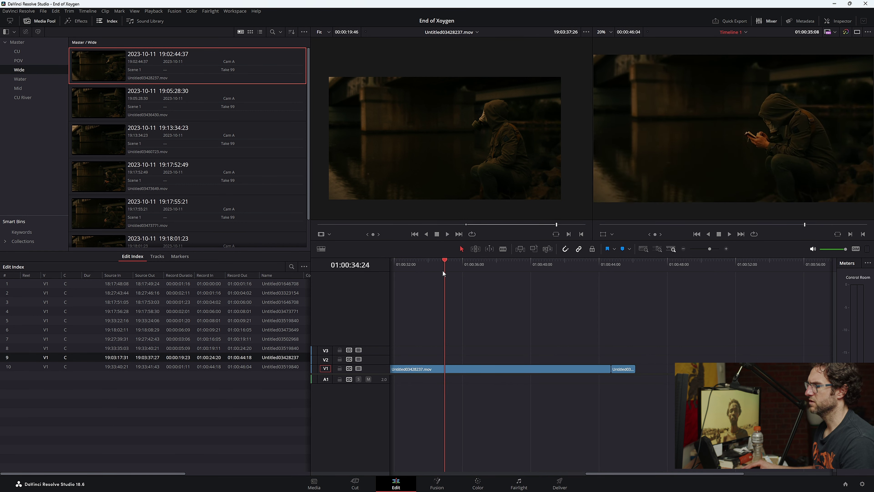
pyautogui.press('Down')
pyautogui.scroll(-2, 556, 276)
pyautogui.click(480, 264)
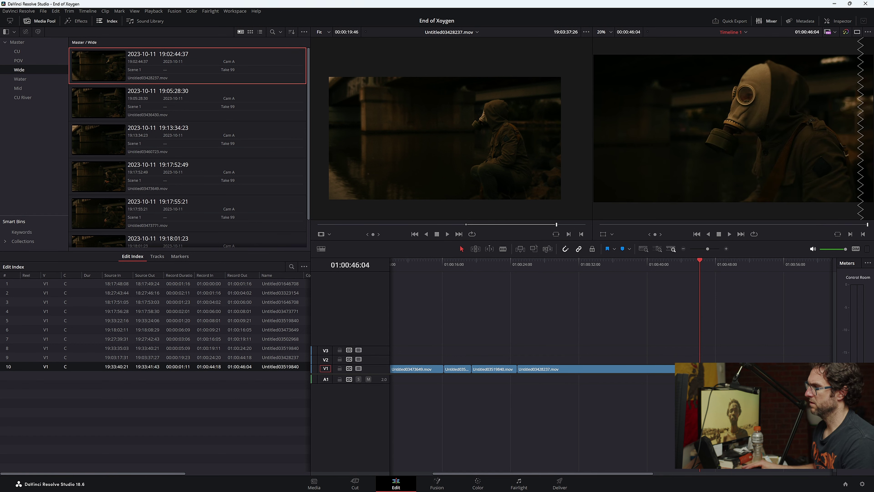
pyautogui.hotkey('ctrl', 'z')
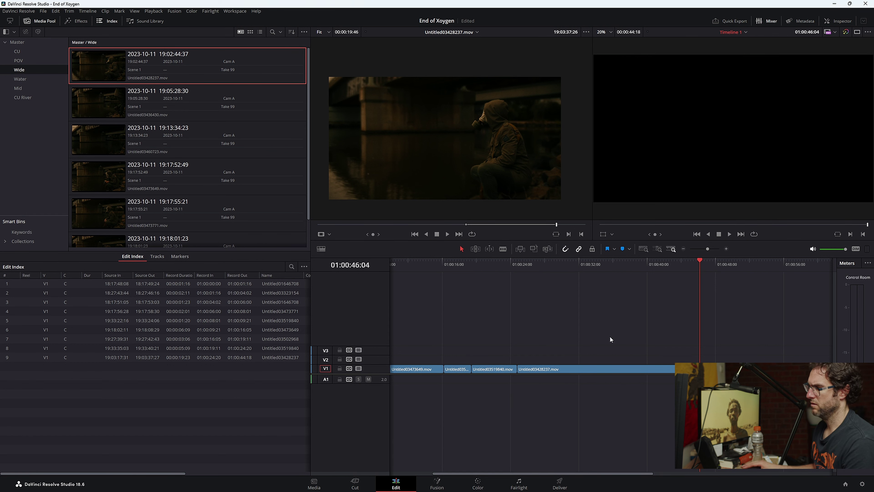
# - Play the new ending full screen, then switch to the CU River bin
pyautogui.click(510, 268)
pyautogui.click(654, 267)
pyautogui.hotkey('ctrl', 'f')
pyautogui.press('space')
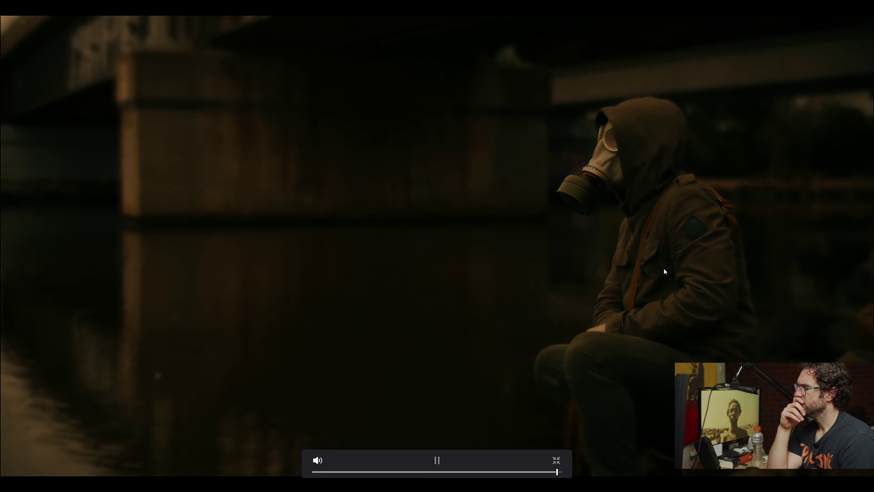
pyautogui.press('Escape')
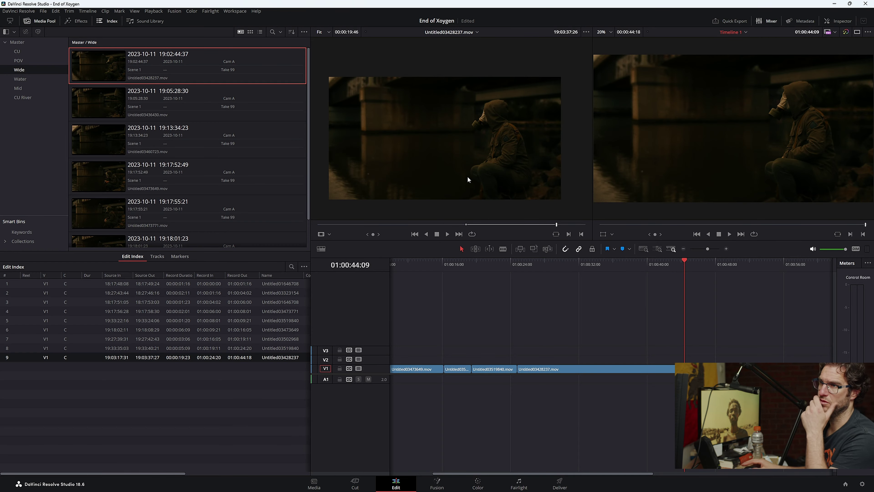
pyautogui.click(29, 97)
# - Compare the two CU River close-ups and settle on the second one, Untitled03507091.mov
pyautogui.click(192, 102)
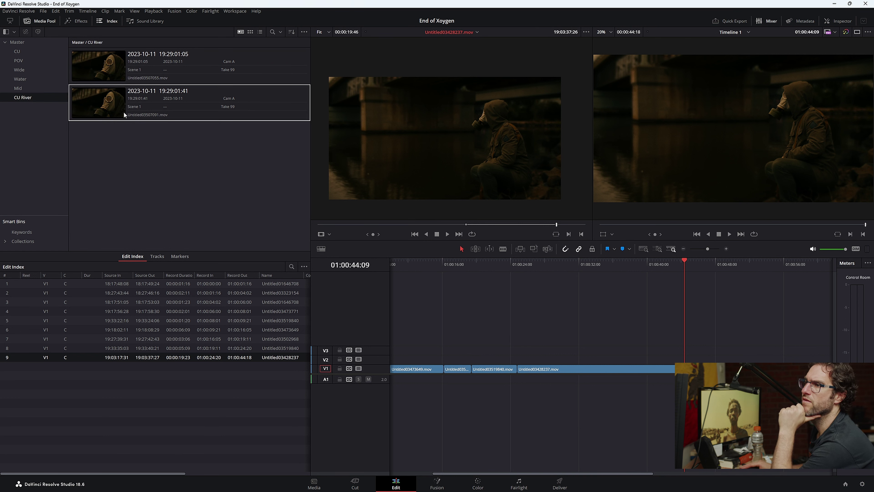
pyautogui.moveTo(416, 224); pyautogui.dragTo(529, 229)
pyautogui.click(103, 65)
pyautogui.click(352, 226)
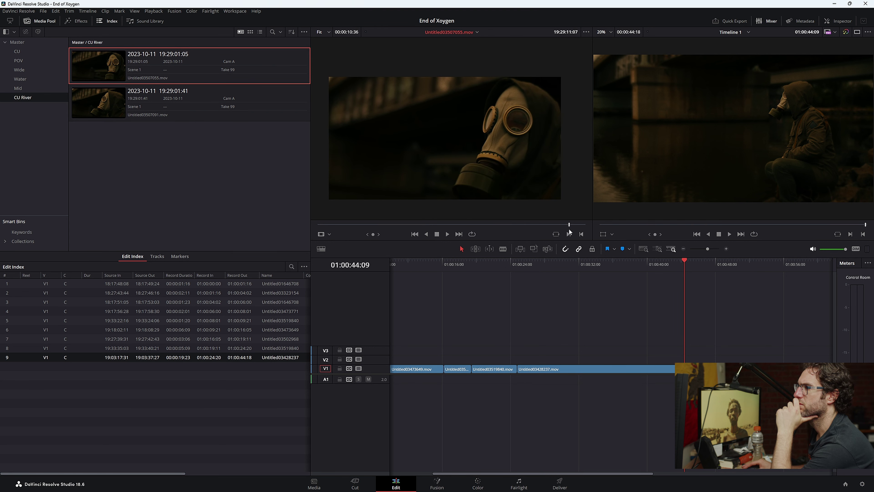
pyautogui.click(141, 118)
pyautogui.moveTo(364, 227); pyautogui.dragTo(317, 224)
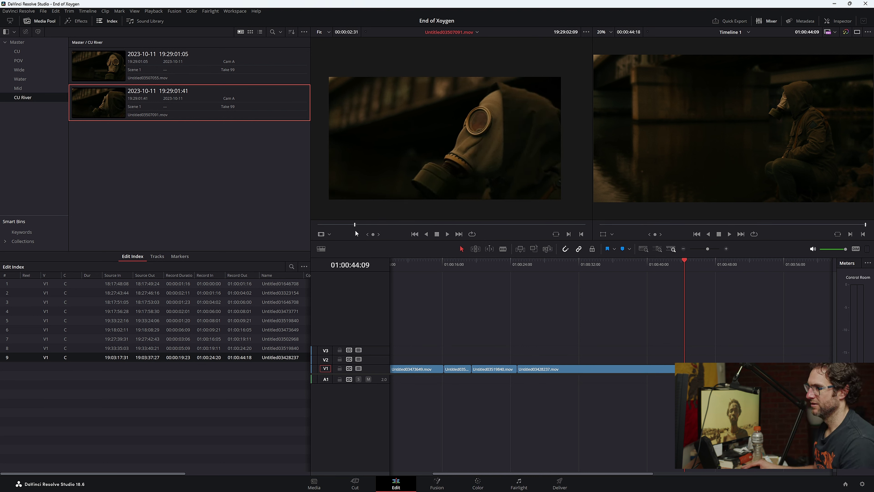
# - Mark the close-up's In point and place it on V2 at 01:00:44:00, overlapping the wide shot
pyautogui.click(650, 266)
pyautogui.press('space')
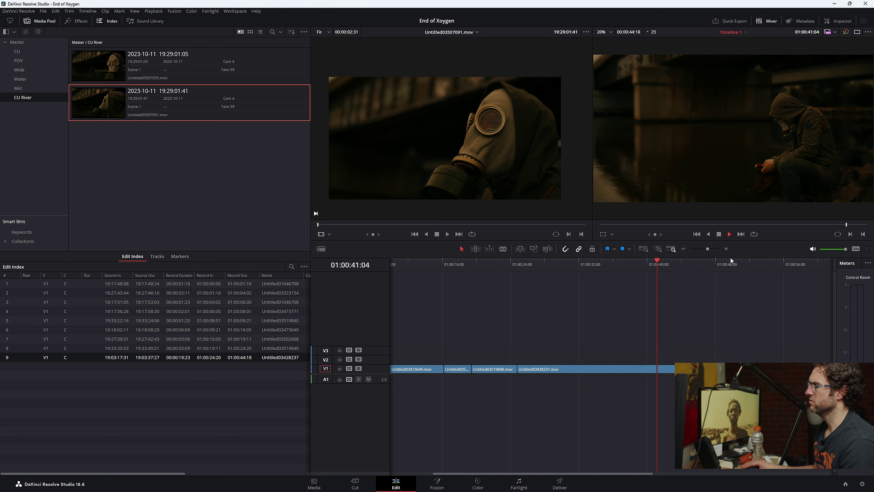
pyautogui.click(726, 249)
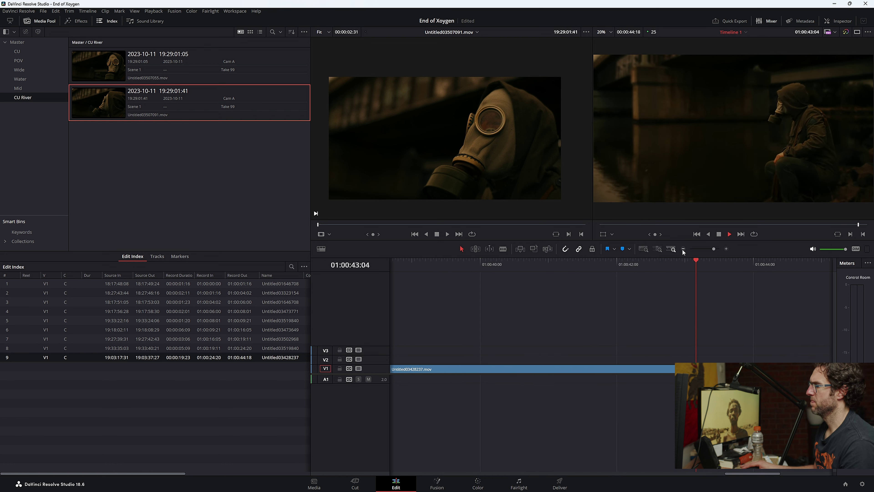
pyautogui.click(712, 248)
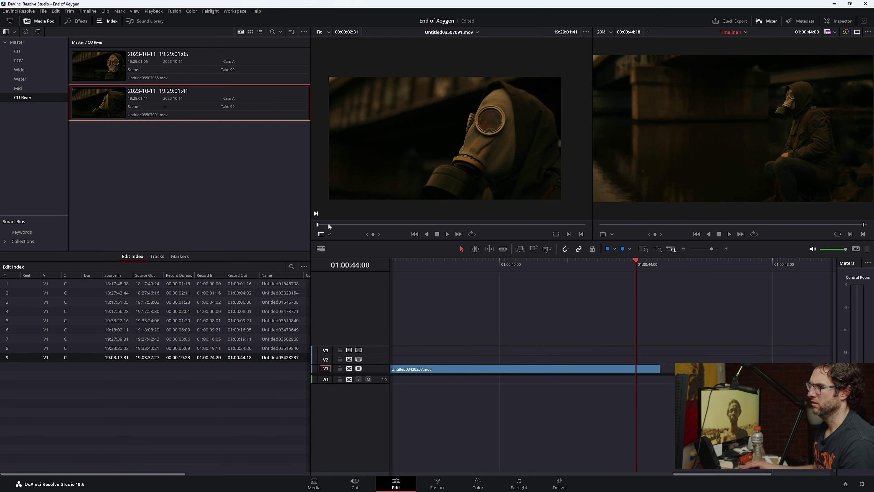
pyautogui.moveTo(318, 224); pyautogui.dragTo(577, 226)
pyautogui.press('i')
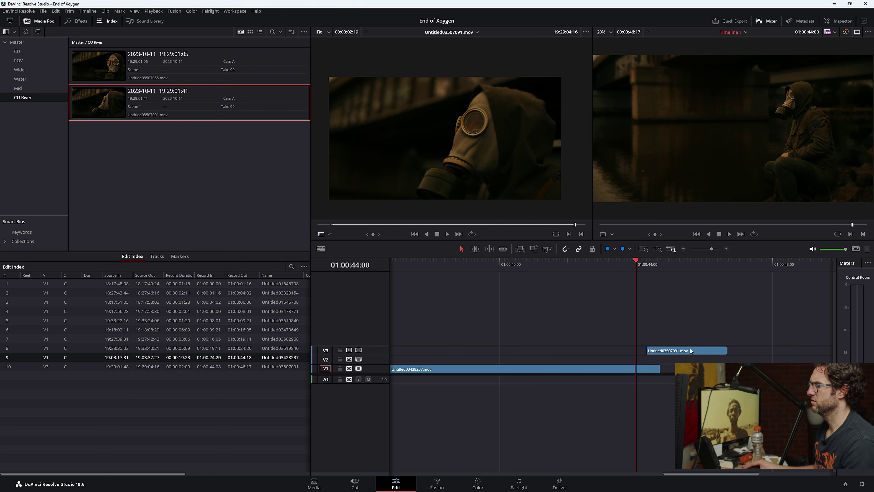
pyautogui.moveTo(690, 349); pyautogui.dragTo(681, 352)
# - Play the new ending full screen, then play the whole cut from the start
pyautogui.press('space')
pyautogui.hotkey('ctrl', 'f')
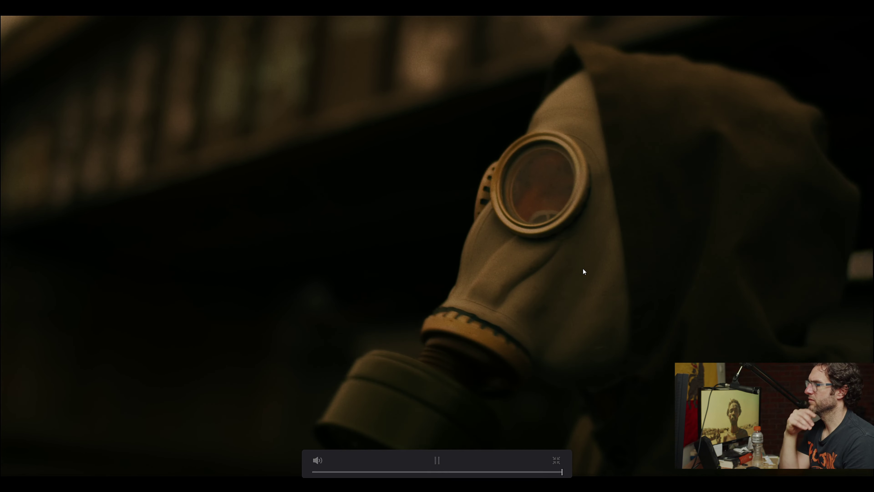
pyautogui.press('Escape')
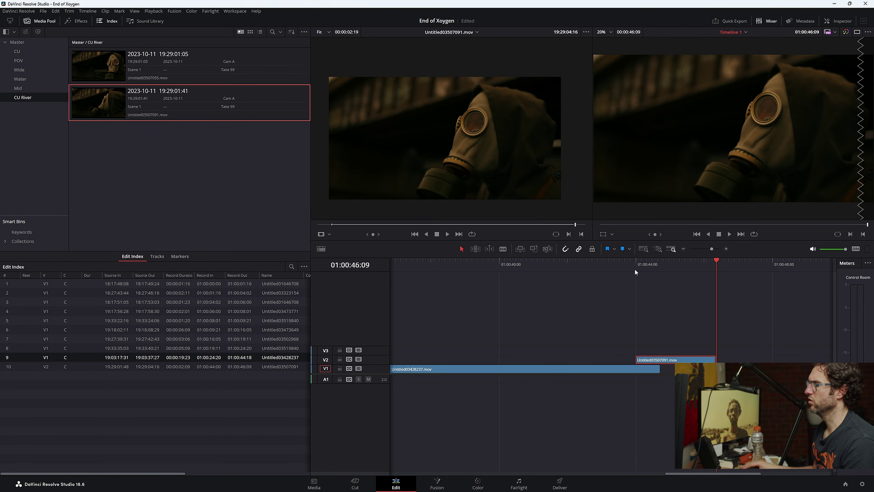
pyautogui.moveTo(605, 262); pyautogui.dragTo(497, 264)
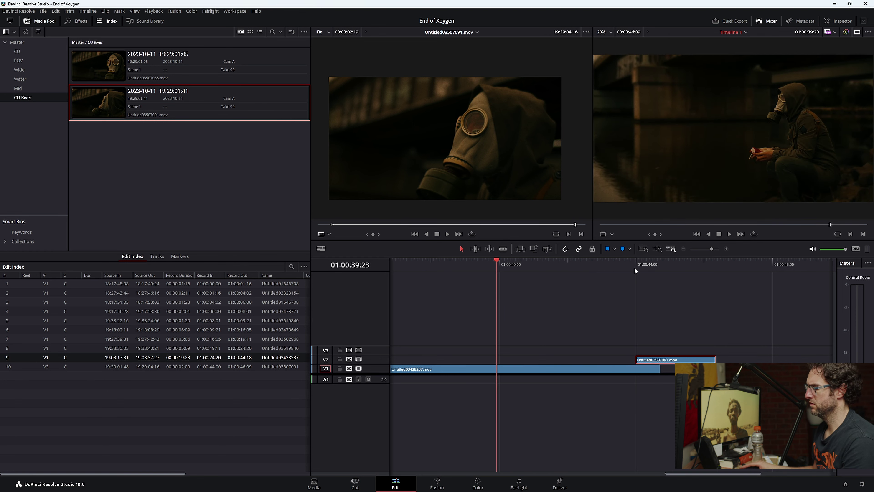
pyautogui.press('Home')
pyautogui.hotkey('ctrl', 'f')
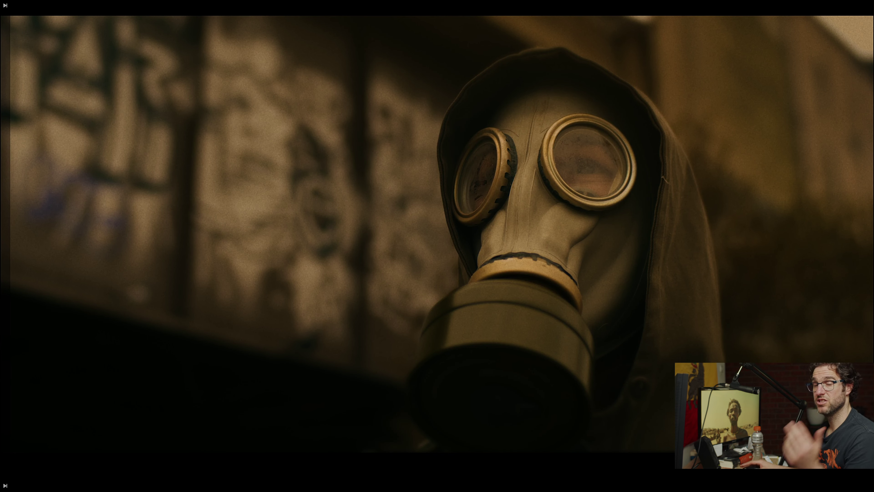
pyautogui.press('space')
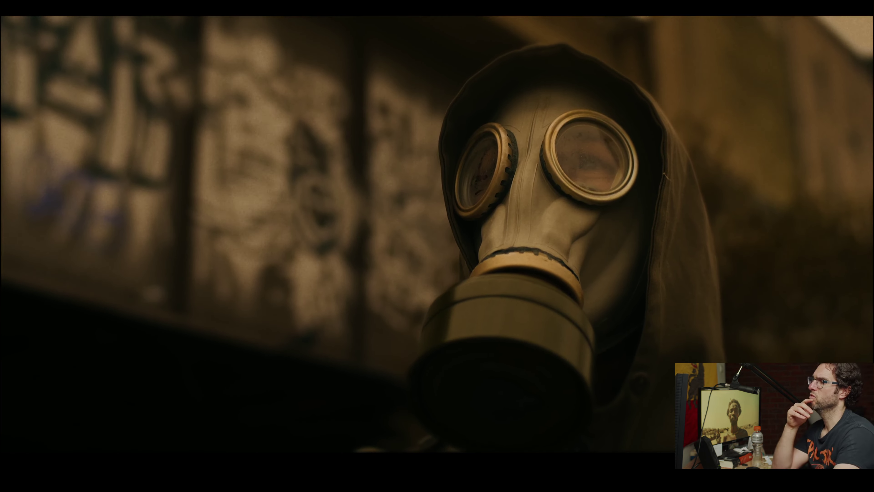
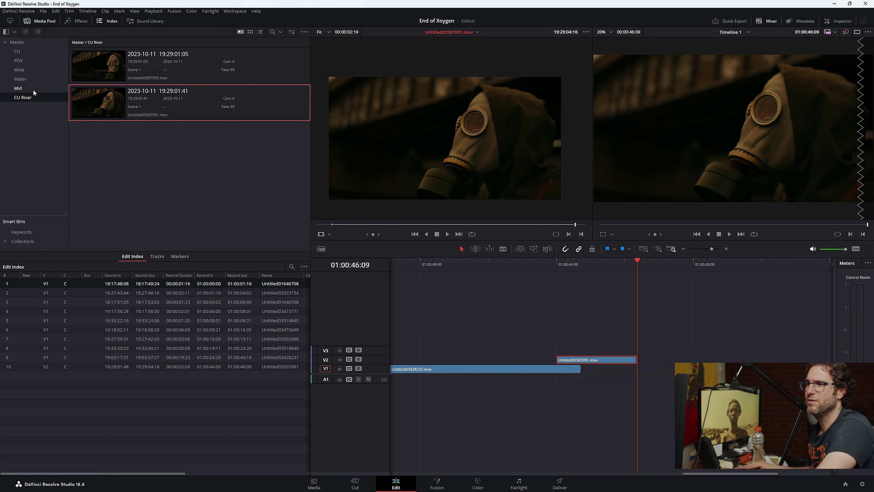
# - Preview the Mid-bin clips 19:38:27:24, 19:43:07:20 and 19:38:18:00 against the timeline
pyautogui.click(27, 89)
pyautogui.click(166, 141)
pyautogui.click(169, 169)
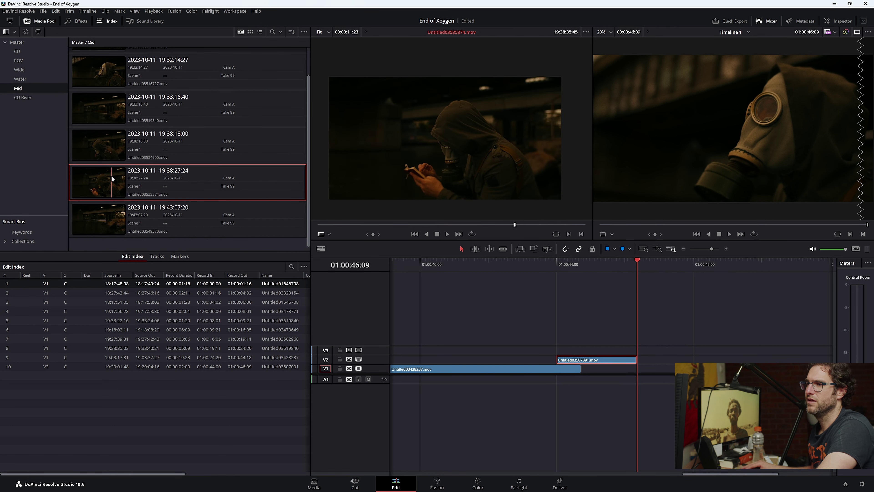
pyautogui.moveTo(490, 227); pyautogui.dragTo(582, 228)
pyautogui.click(169, 214)
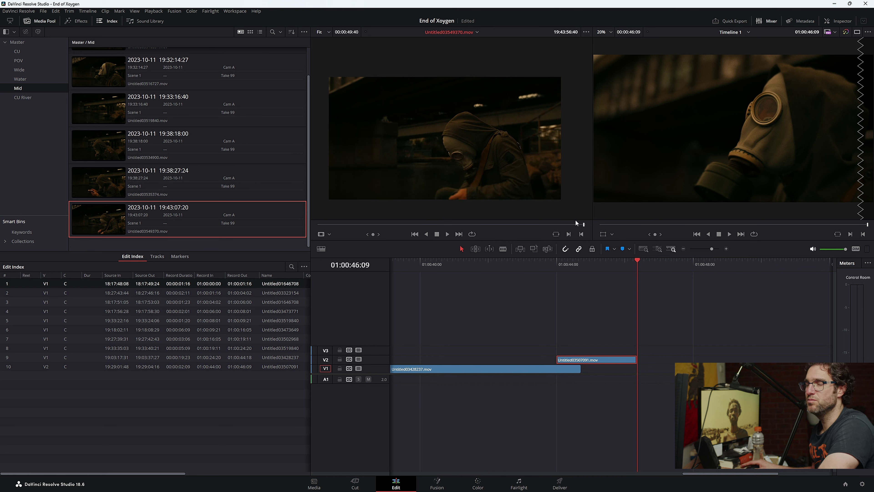
pyautogui.moveTo(638, 286); pyautogui.dragTo(606, 272)
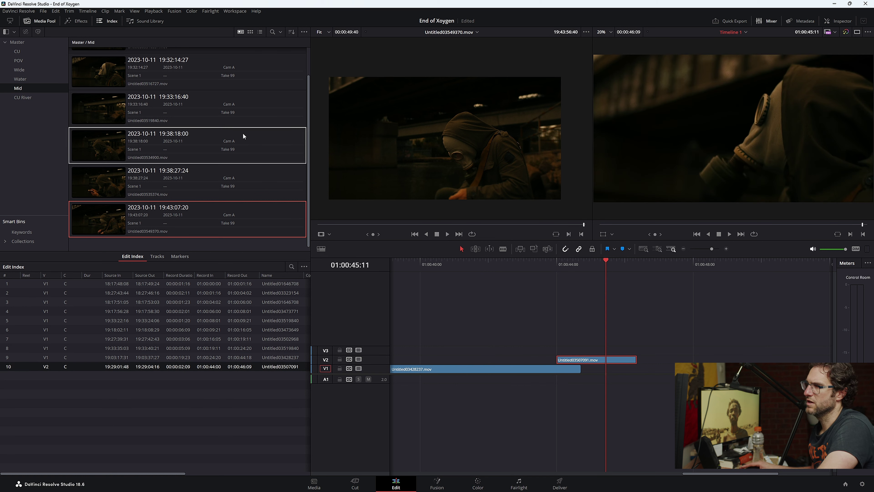
pyautogui.click(208, 148)
pyautogui.moveTo(409, 224); pyautogui.dragTo(568, 226)
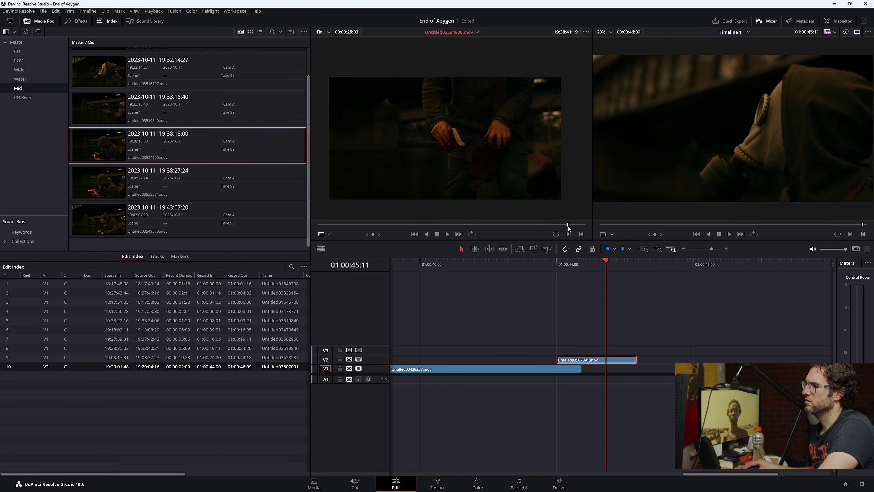
pyautogui.click(121, 175)
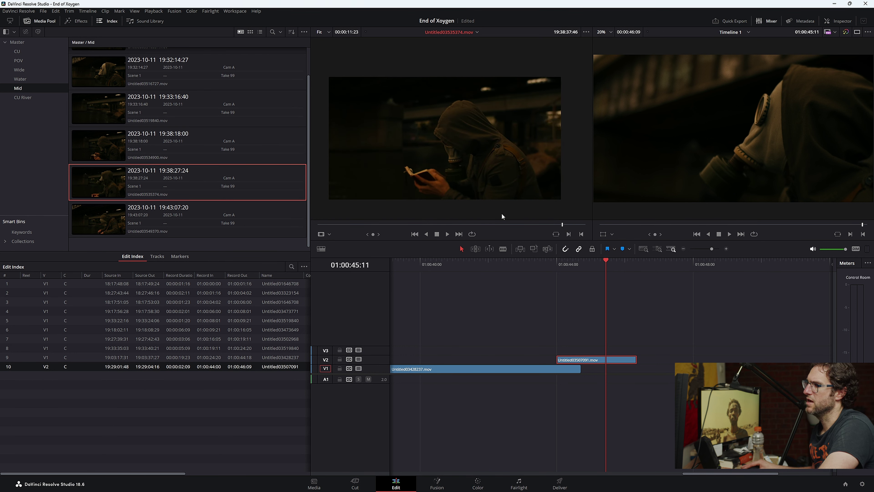
pyautogui.moveTo(497, 224); pyautogui.dragTo(540, 225)
# - Place the 19:33:16:40 hand shot on a new V4 track, review it, then delete it
pyautogui.click(117, 115)
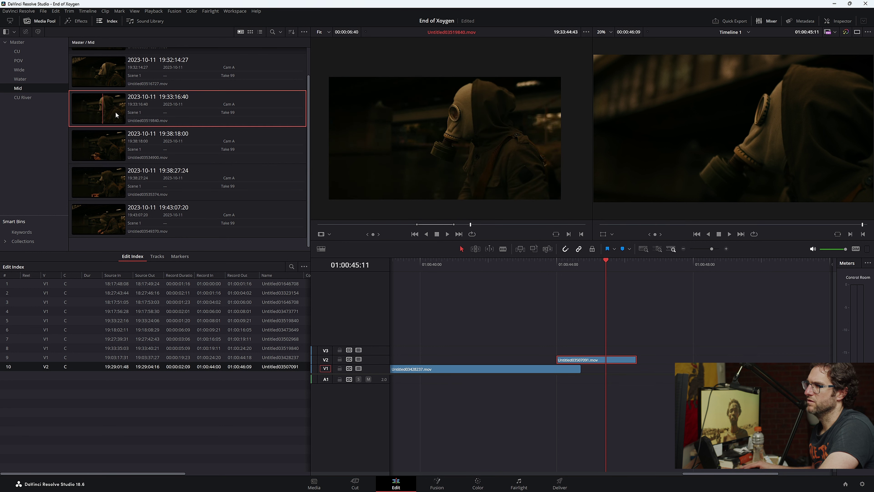
pyautogui.hotkey('alt', 'x')
pyautogui.moveTo(462, 224); pyautogui.dragTo(575, 223)
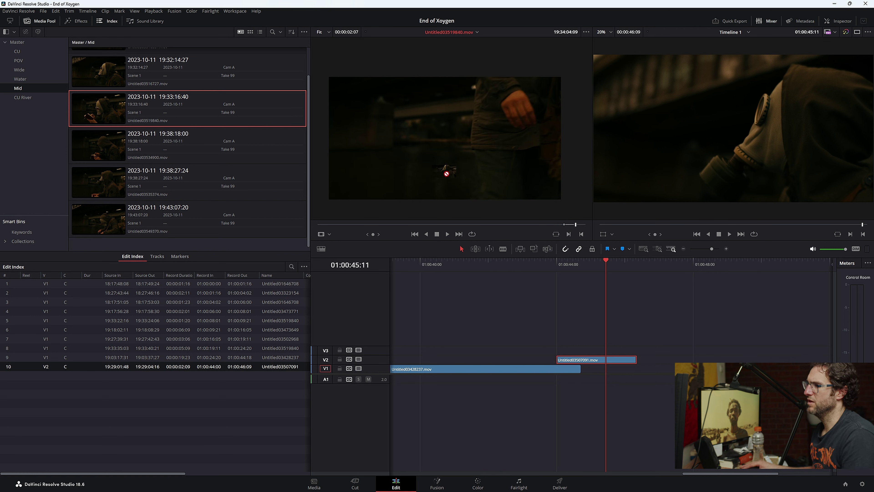
pyautogui.moveTo(647, 313); pyautogui.dragTo(654, 340)
pyautogui.press('space')
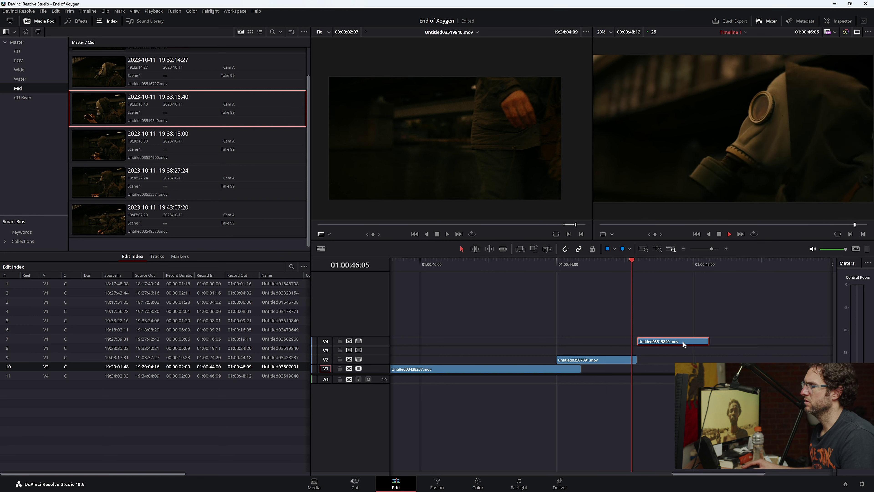
pyautogui.press('space')
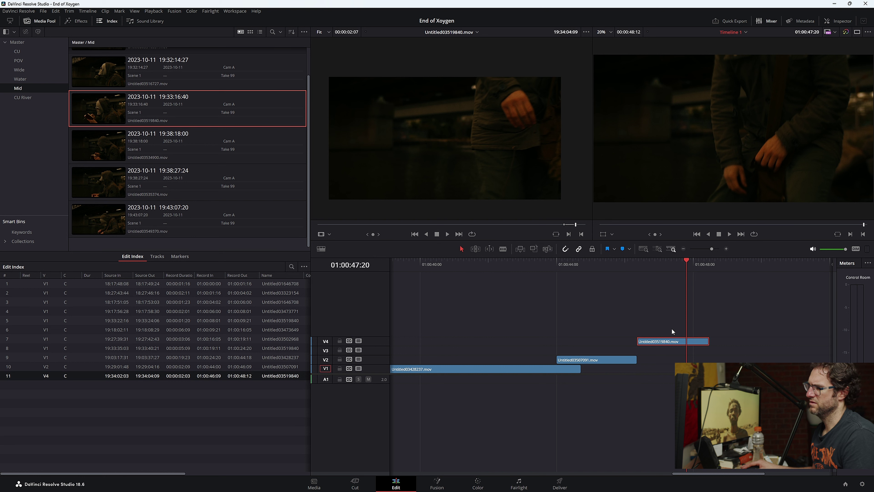
pyautogui.press('Delete')
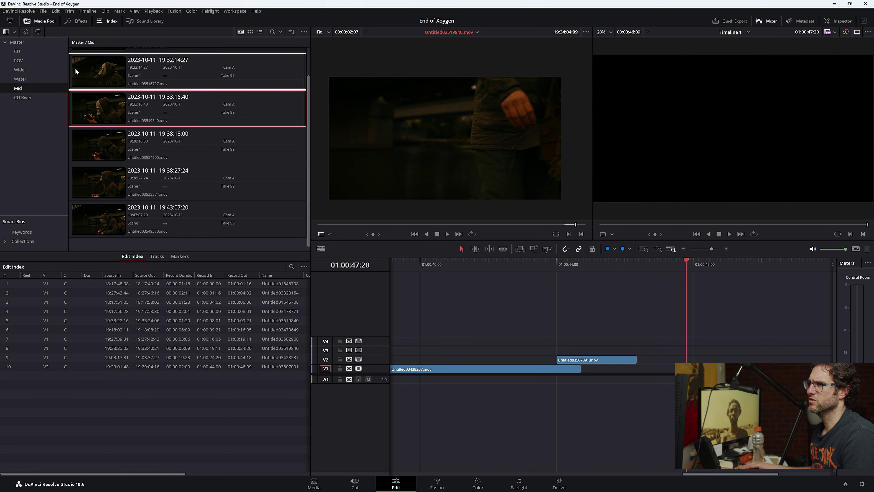
# - Preview Wide-bin clips from 19:17:55:21 to 19:02:44:37 to find the bridge shot
pyautogui.click(16, 70)
pyautogui.click(106, 176)
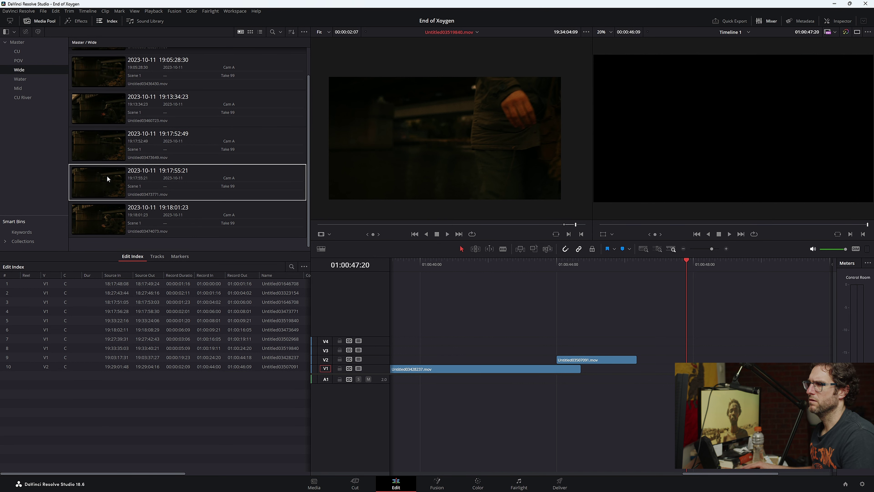
pyautogui.click(97, 142)
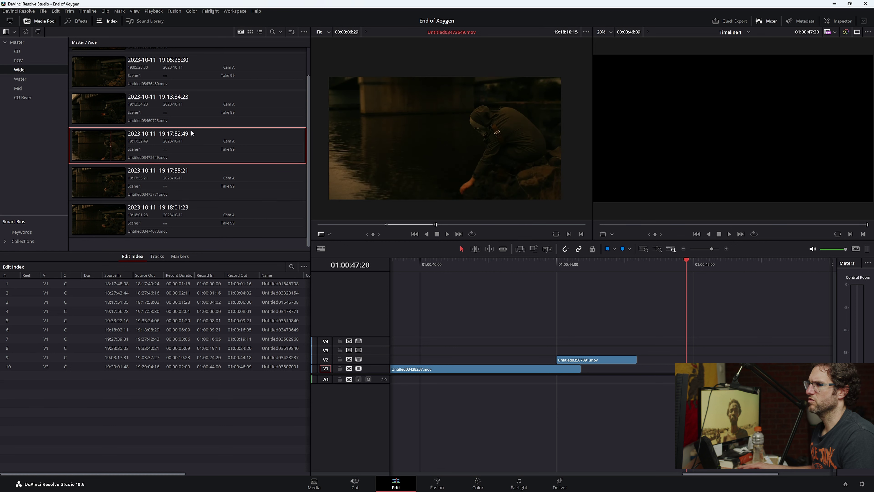
pyautogui.click(136, 224)
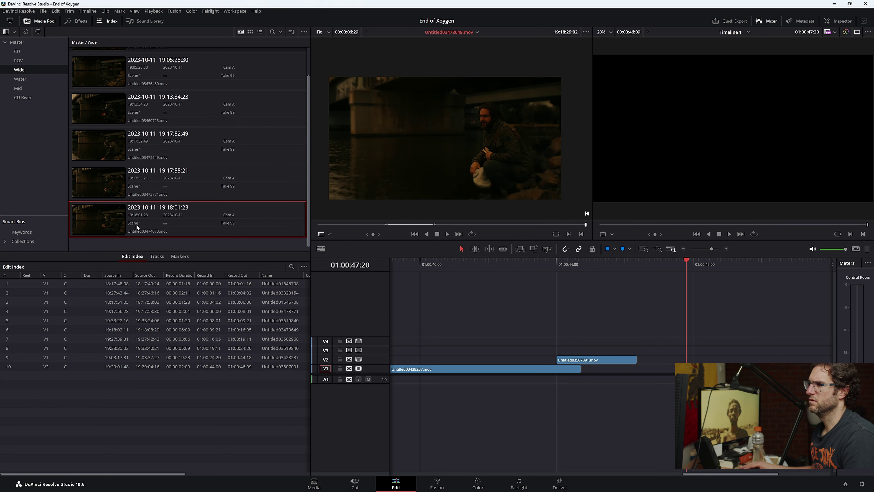
pyautogui.moveTo(527, 224); pyautogui.dragTo(591, 223)
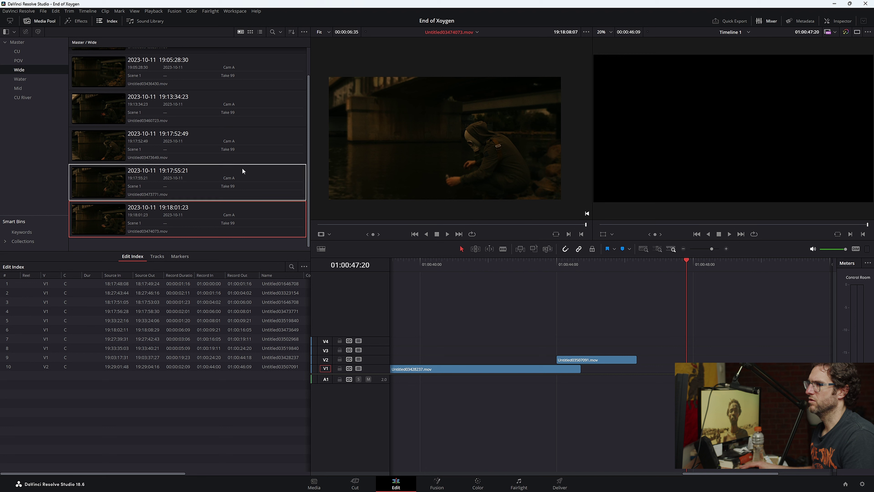
pyautogui.click(90, 107)
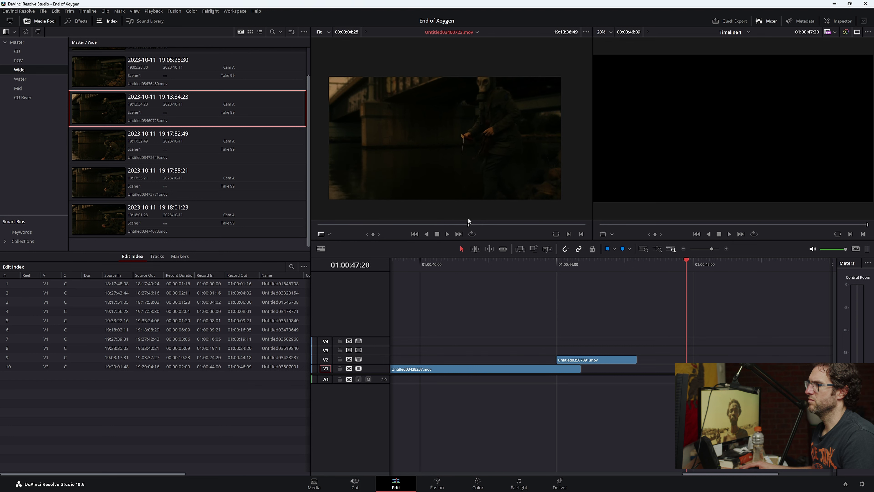
pyautogui.press('Up')
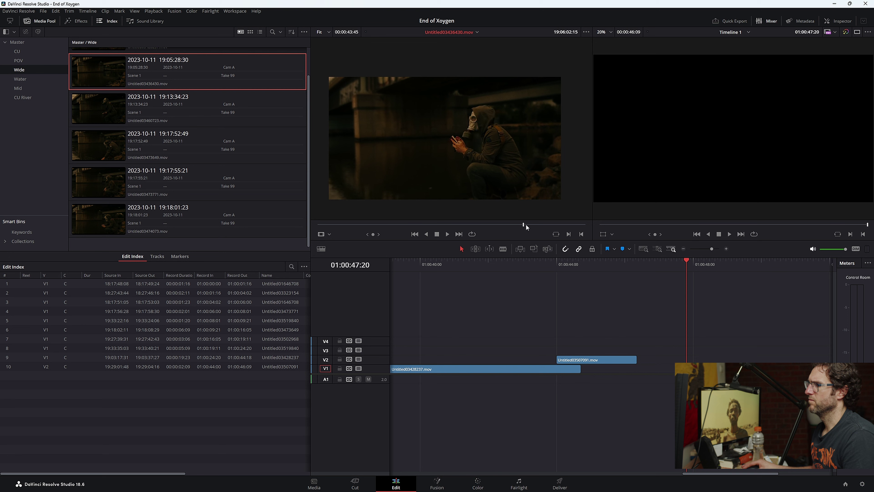
pyautogui.moveTo(526, 223); pyautogui.dragTo(557, 226)
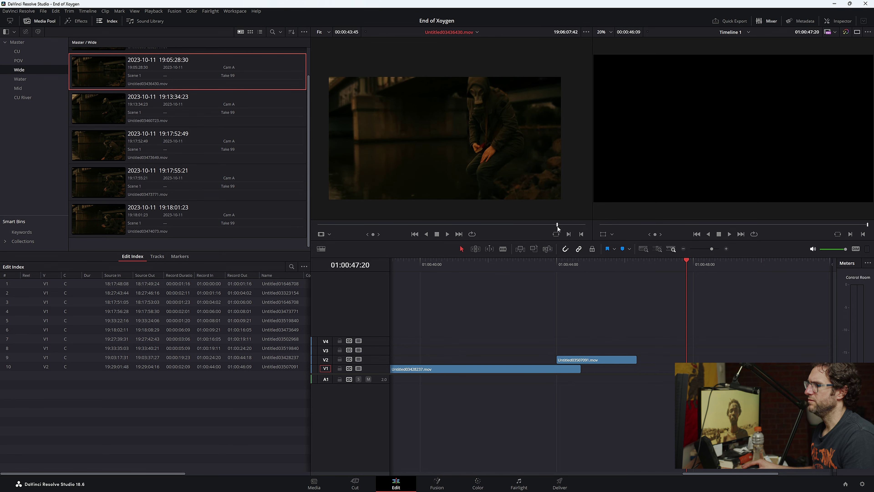
pyautogui.scroll(1, 106, 153)
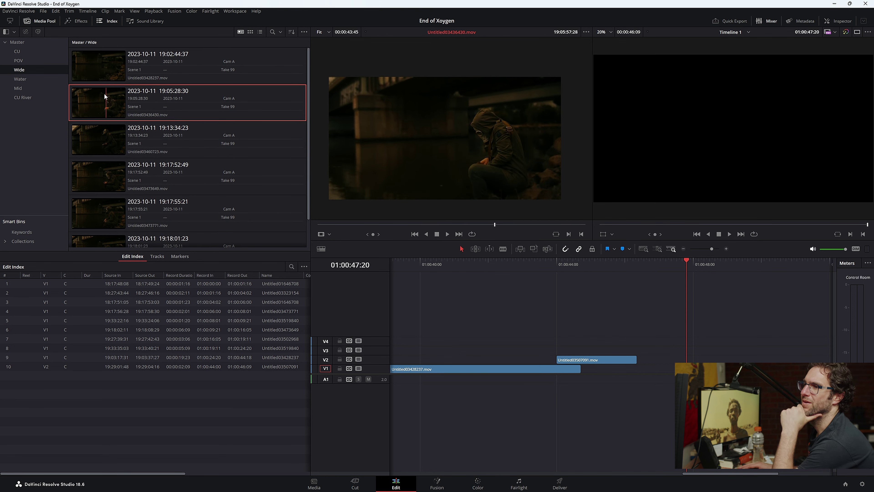
pyautogui.press('Up')
pyautogui.moveTo(482, 223); pyautogui.dragTo(563, 224)
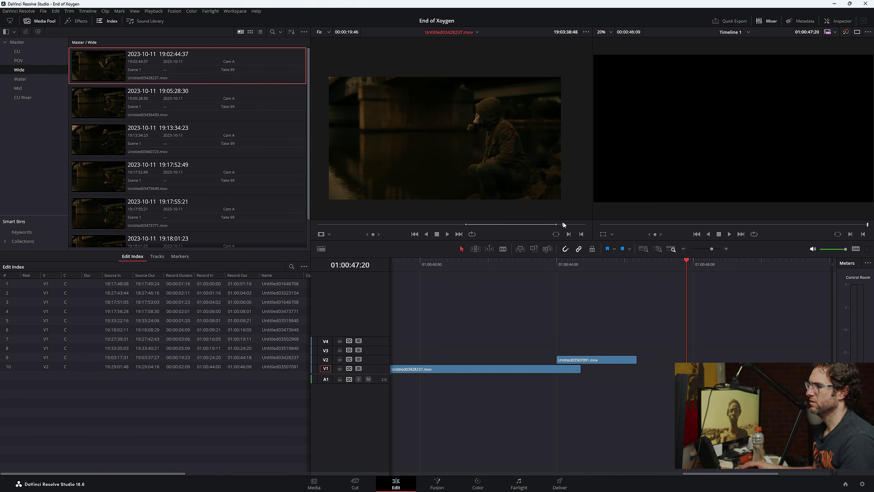
# - Mark In and Out on the 19:02:44:37 bridge shot and insert it at the timeline end
pyautogui.press('i')
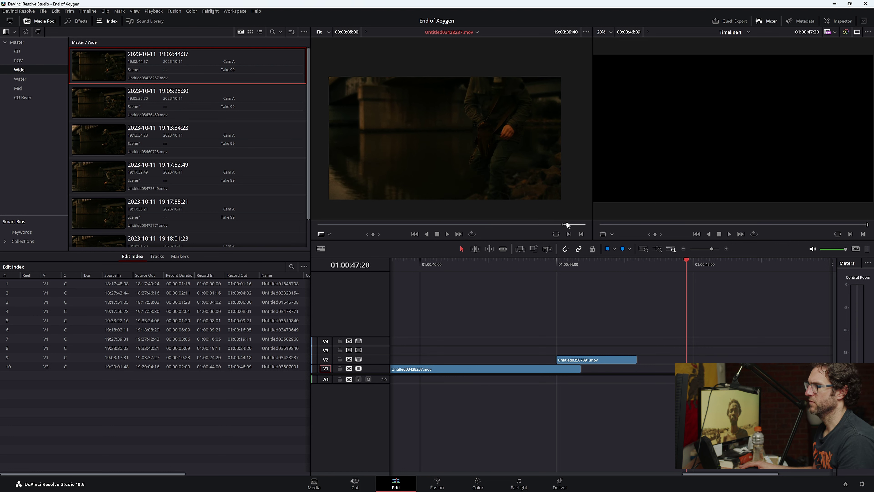
pyautogui.moveTo(564, 225); pyautogui.dragTo(579, 223)
pyautogui.press('o')
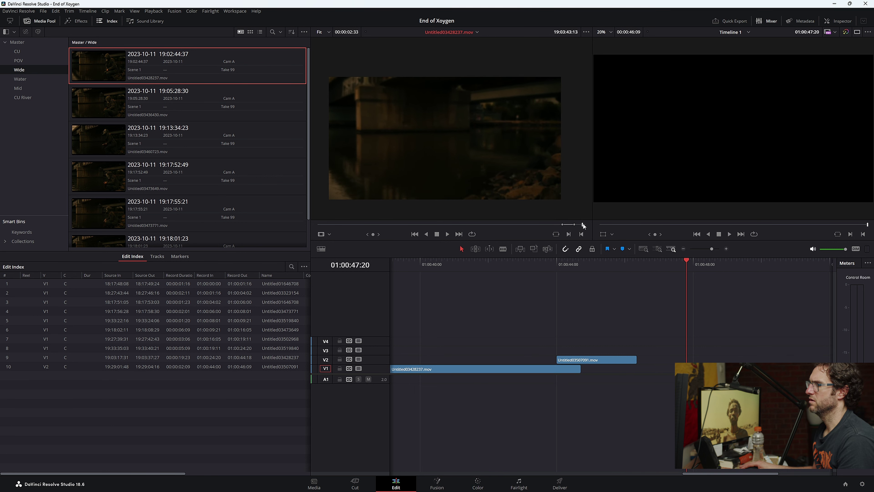
pyautogui.moveTo(545, 186); pyautogui.dragTo(661, 186)
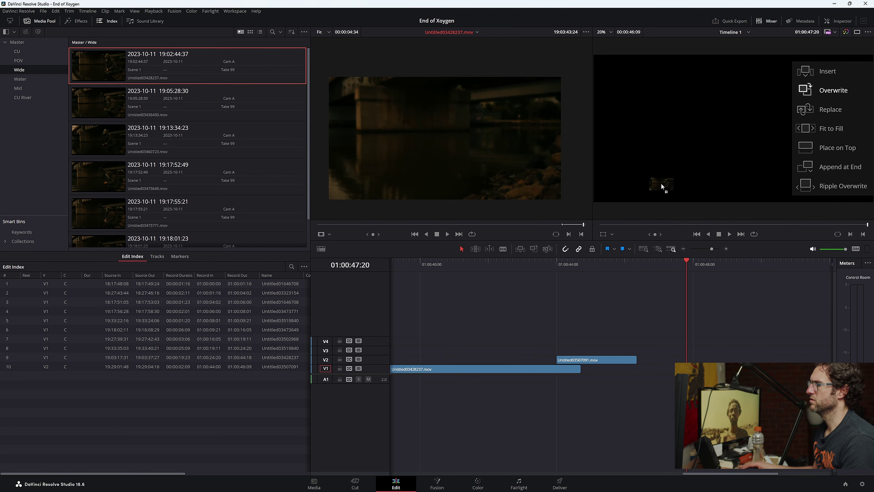
pyautogui.moveTo(537, 167); pyautogui.dragTo(538, 168)
pyautogui.click(628, 263)
pyautogui.click(581, 265)
pyautogui.press('space')
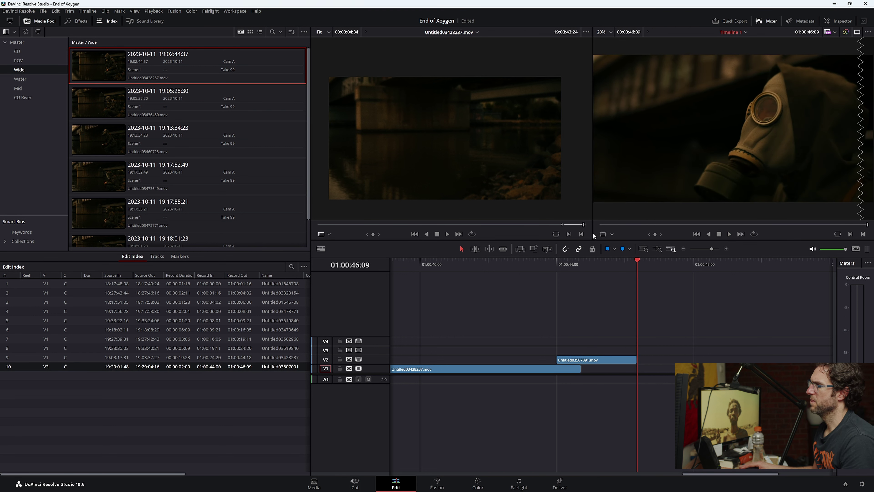
pyautogui.moveTo(726, 160); pyautogui.dragTo(832, 67)
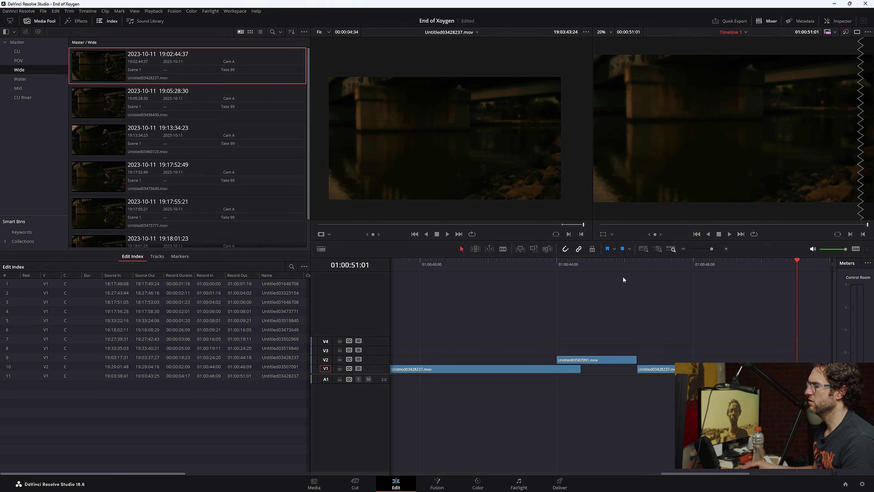
pyautogui.click(530, 267)
# - Review the cut and trim the bridge shot's end to the playhead near 01:00:48:16
pyautogui.press('space')
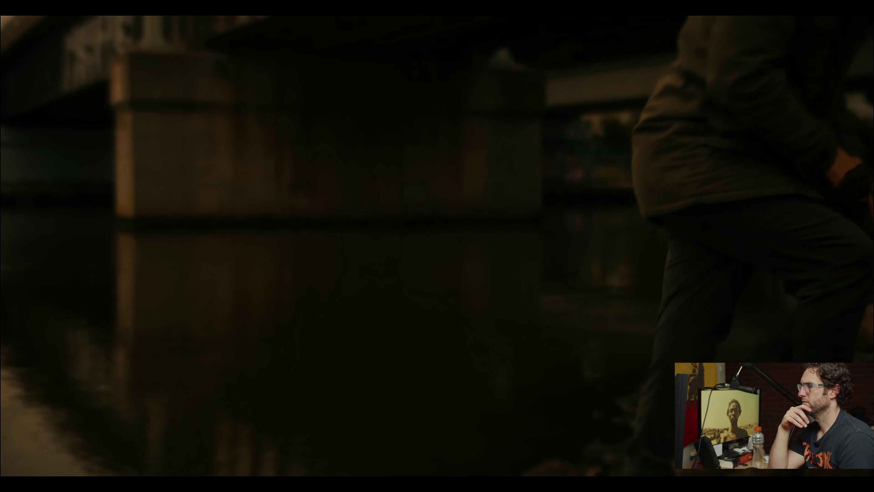
pyautogui.press('Escape')
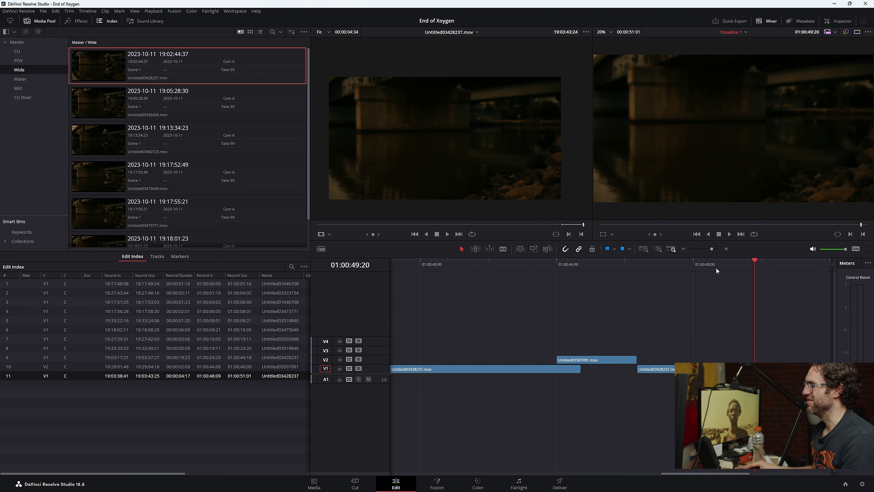
pyautogui.moveTo(708, 267)
pyautogui.mouseDown()
pyautogui.moveTo(689, 263)
pyautogui.moveTo(715, 265)
pyautogui.mouseUp()
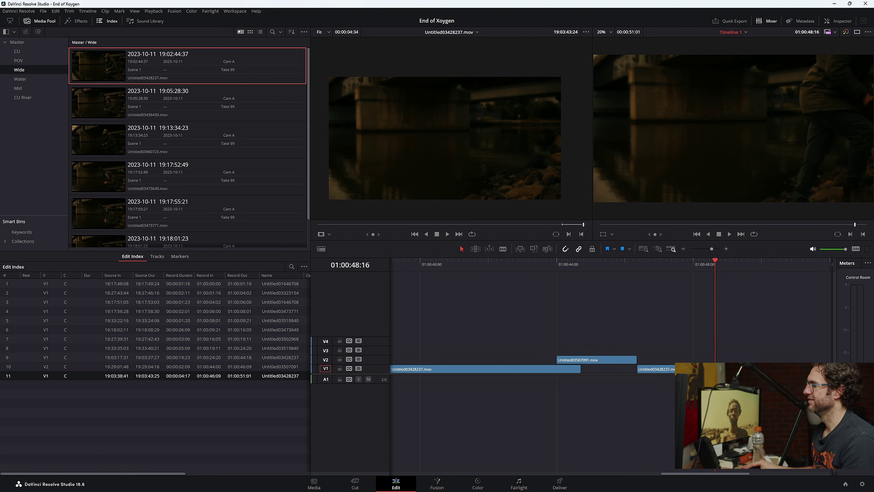
pyautogui.hotkey('shift', ']')
pyautogui.moveTo(519, 259); pyautogui.dragTo(431, 263)
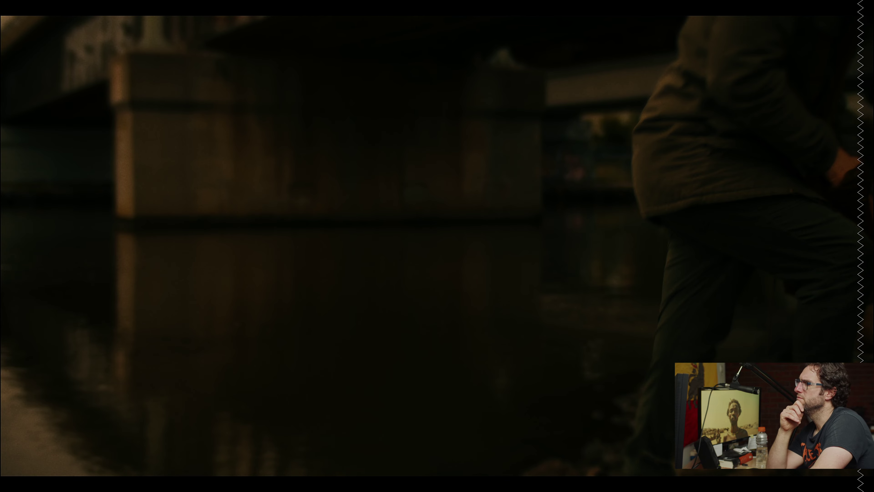
pyautogui.press('Escape')
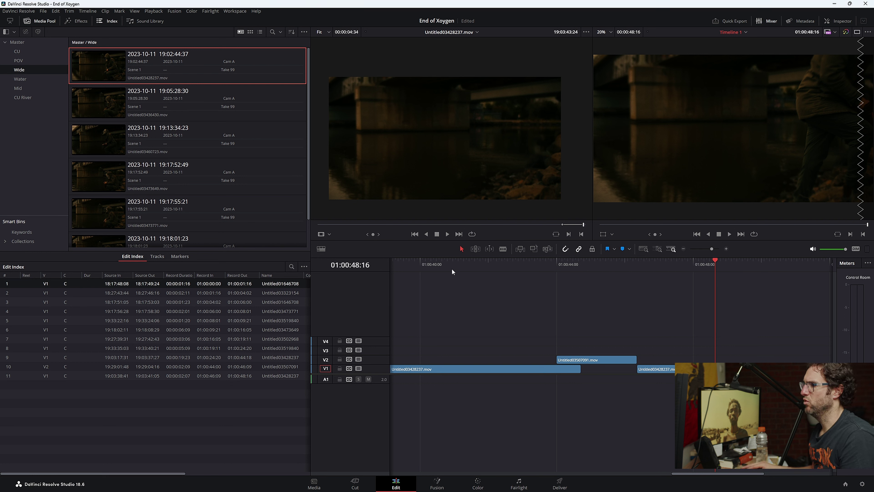
# - Fit the edit in view, select all clips and shift them 18 frames later
pyautogui.moveTo(452, 269); pyautogui.dragTo(281, 268)
pyautogui.hotkey('shift', 'z')
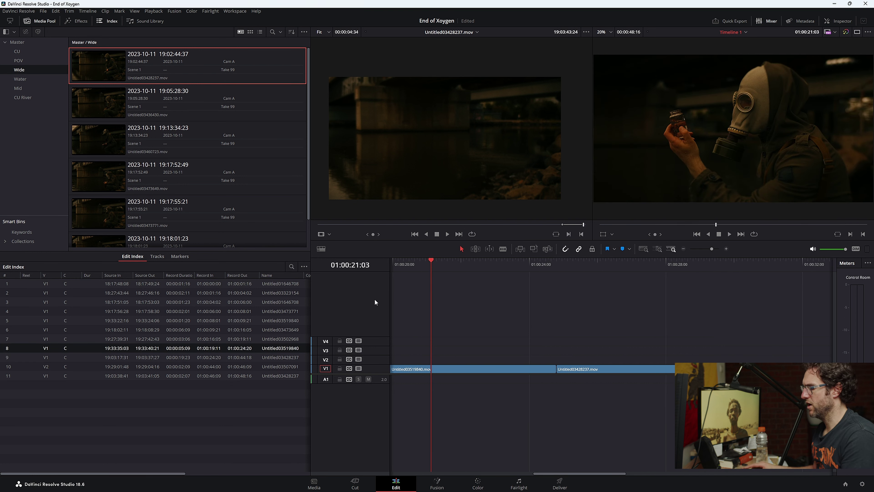
pyautogui.press('Home')
pyautogui.click(683, 249)
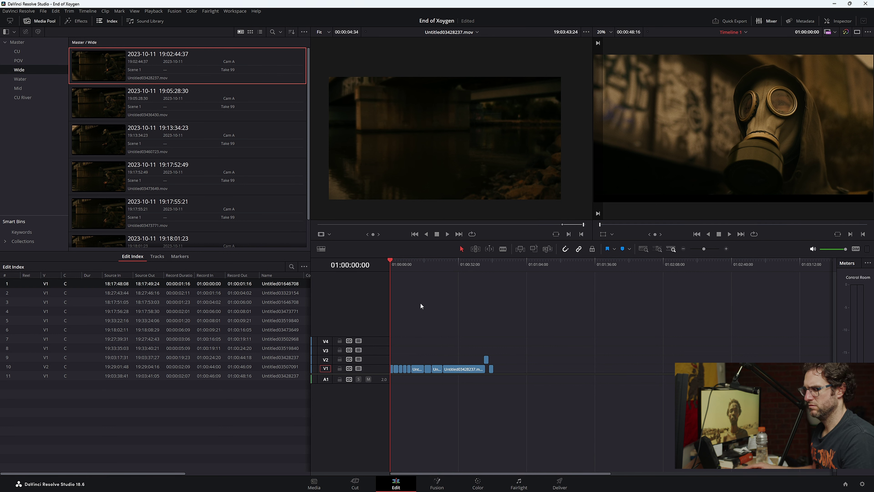
pyautogui.hotkey('ctrl', 'a')
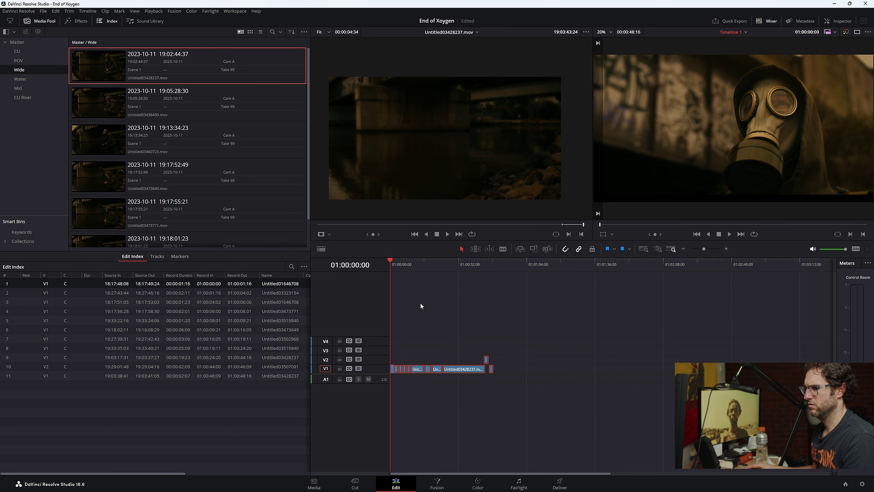
pyautogui.click(726, 249)
pyautogui.click(726, 249)
pyautogui.click(726, 249)
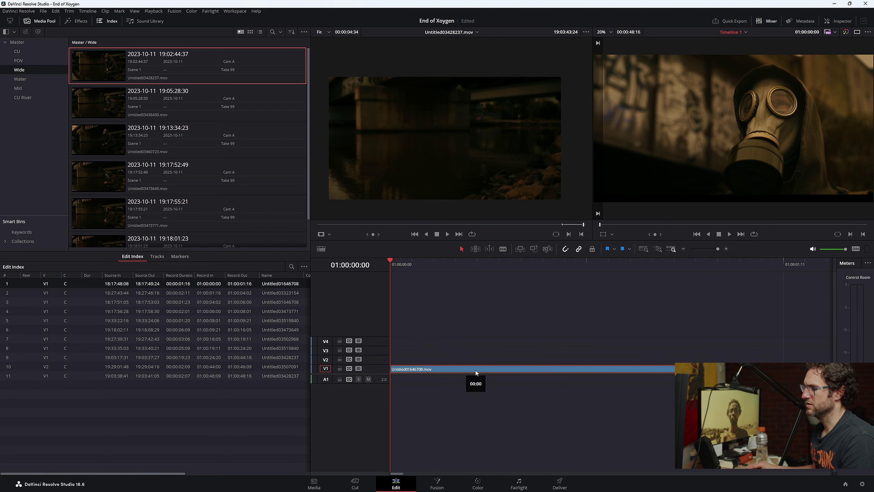
pyautogui.moveTo(476, 373); pyautogui.dragTo(672, 373)
pyautogui.press('space')
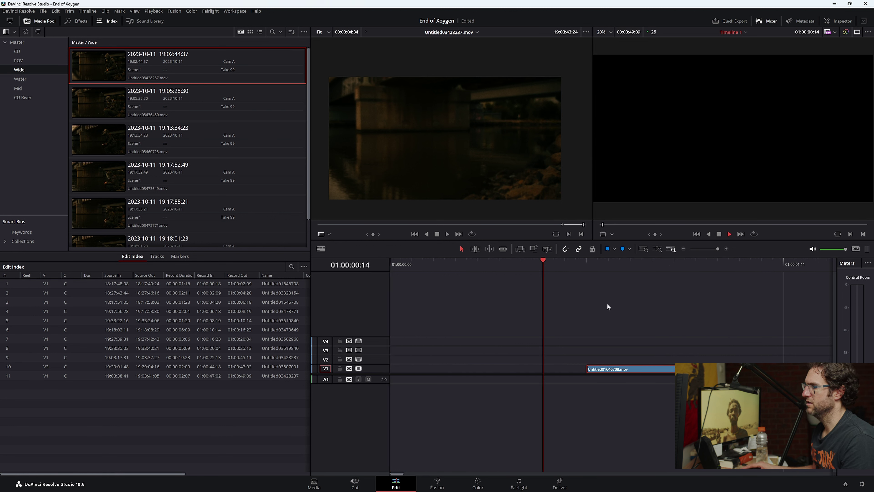
pyautogui.press('space')
# - Push the selected clips further so the first one starts at 01:00:03:02
pyautogui.click(683, 248)
pyautogui.click(684, 249)
pyautogui.moveTo(524, 369); pyautogui.dragTo(716, 372)
pyautogui.moveTo(459, 272); pyautogui.dragTo(581, 271)
pyautogui.press('Home')
pyautogui.press('space')
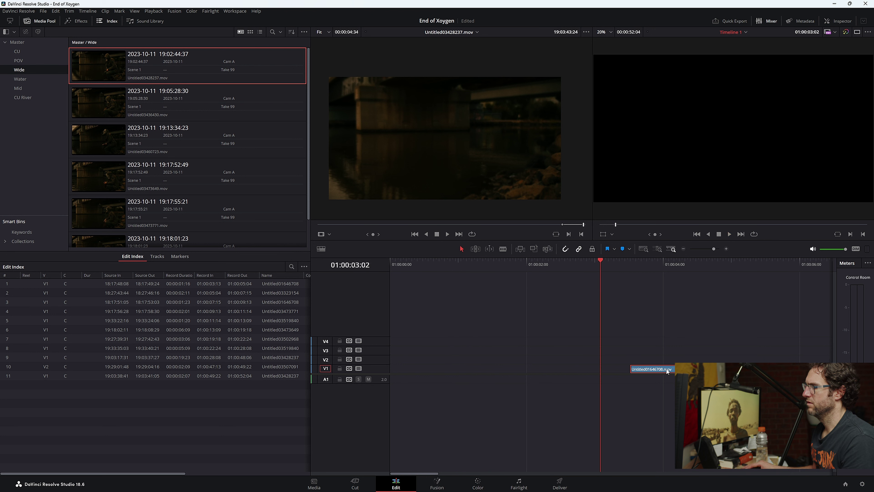
pyautogui.moveTo(667, 369); pyautogui.dragTo(635, 370)
pyautogui.moveTo(585, 264); pyautogui.dragTo(374, 264)
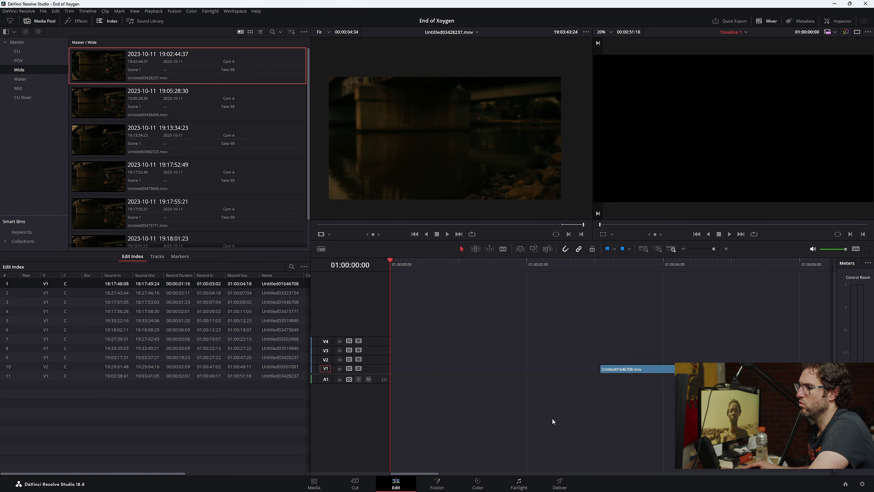
# - On the Fairlight page, search the Sounds library for 'mask'
pyautogui.click(520, 484)
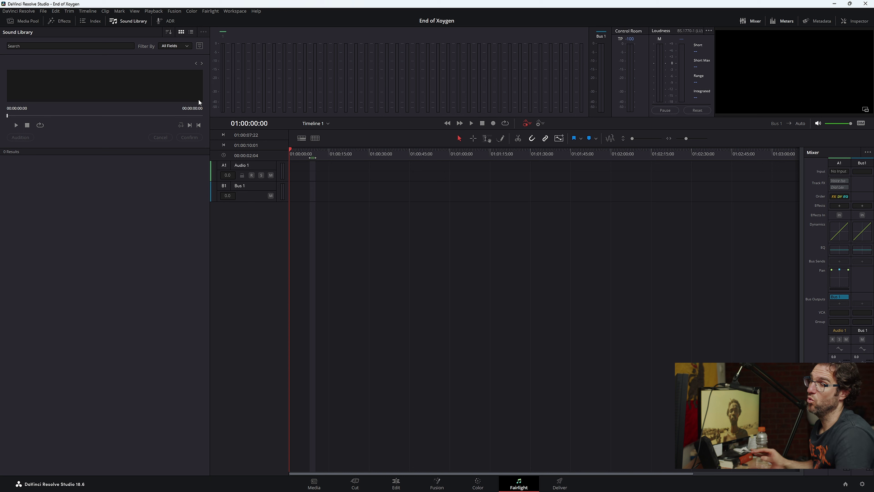
pyautogui.click(52, 49)
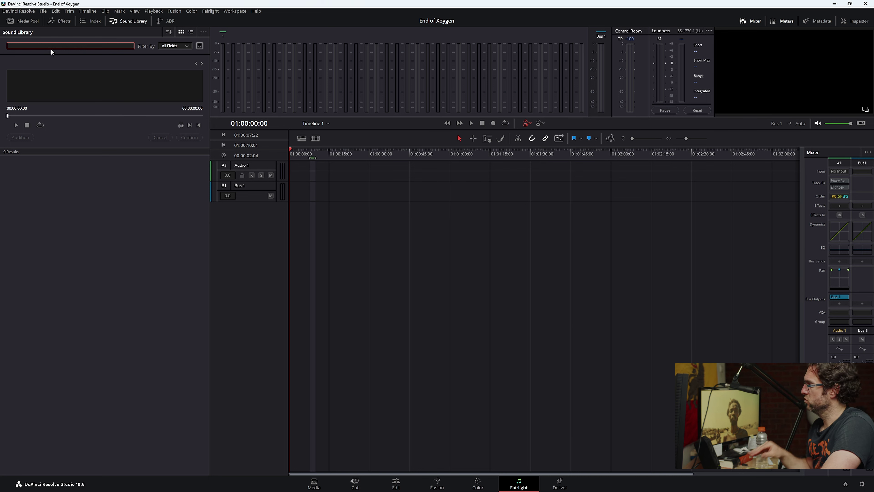
pyautogui.click(188, 46)
pyautogui.click(188, 45)
pyautogui.click(201, 45)
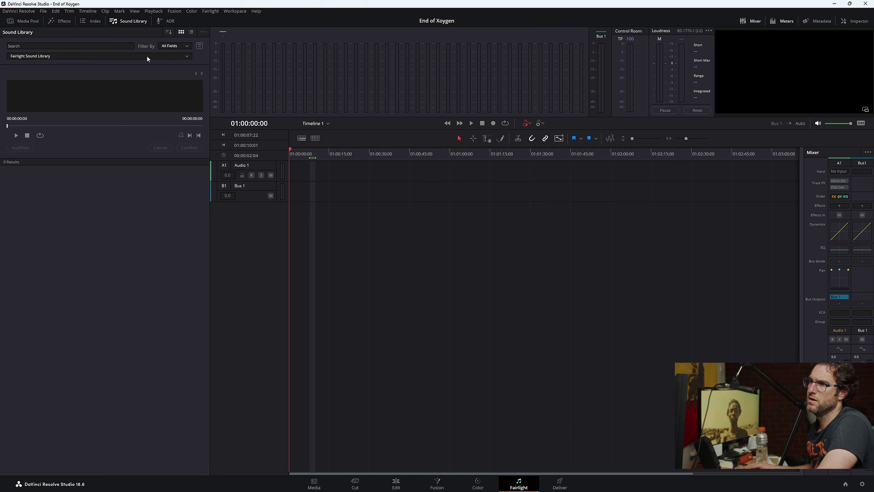
pyautogui.click(90, 58)
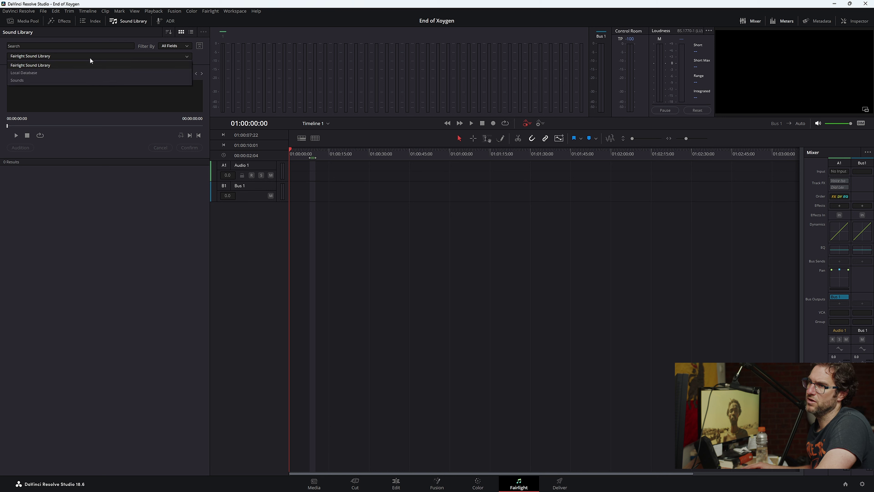
pyautogui.click(52, 78)
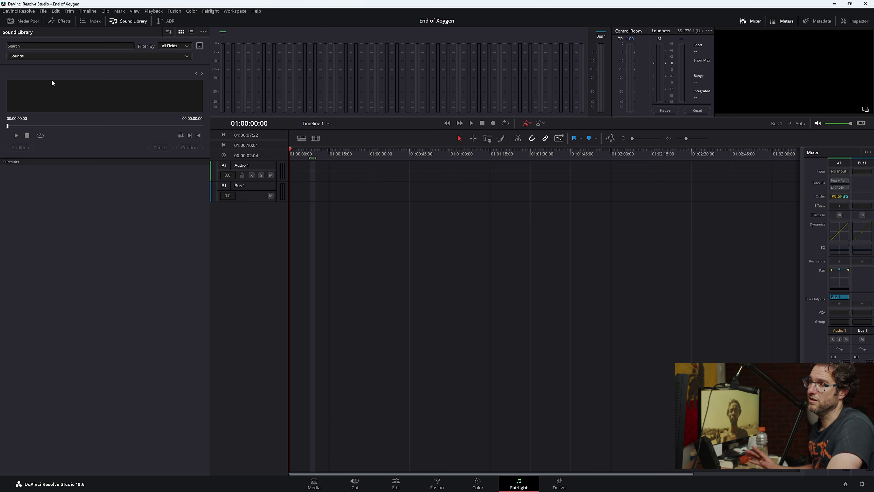
pyautogui.click(27, 47)
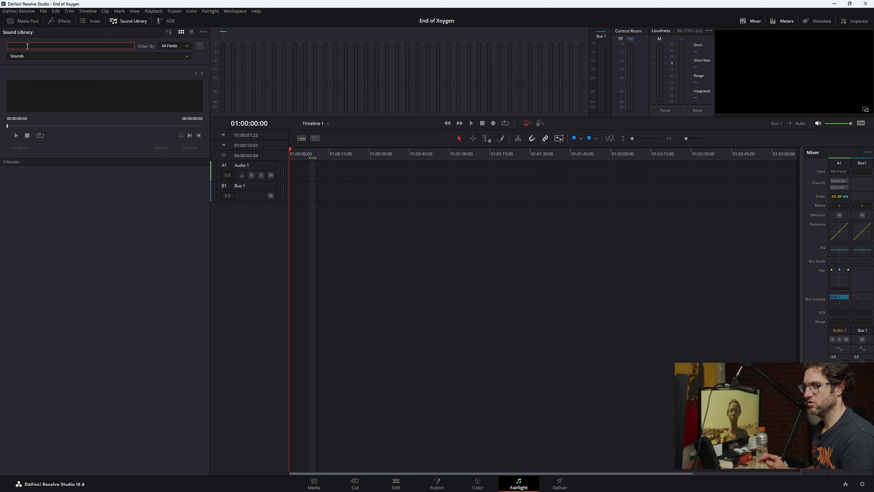
pyautogui.press('Return')
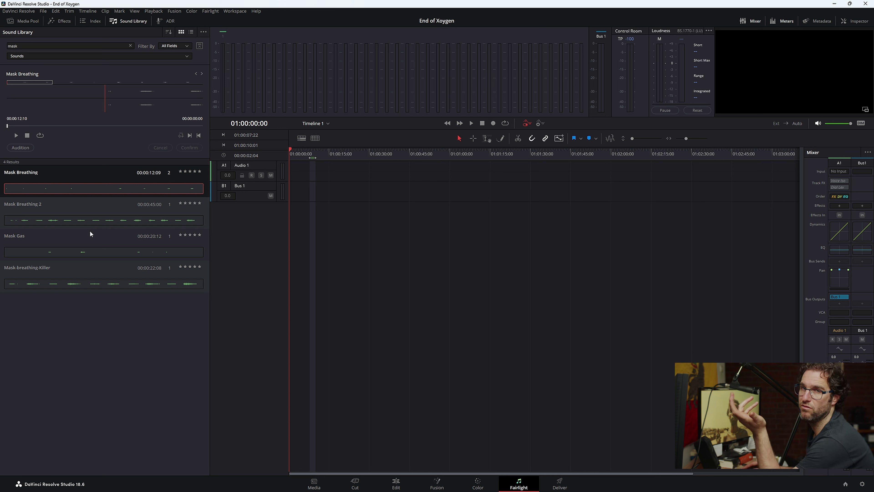
# - Audition Mask Breathing, Mask Breathing 2, Mask Gas and Mask-breathing-Killer
pyautogui.click(45, 190)
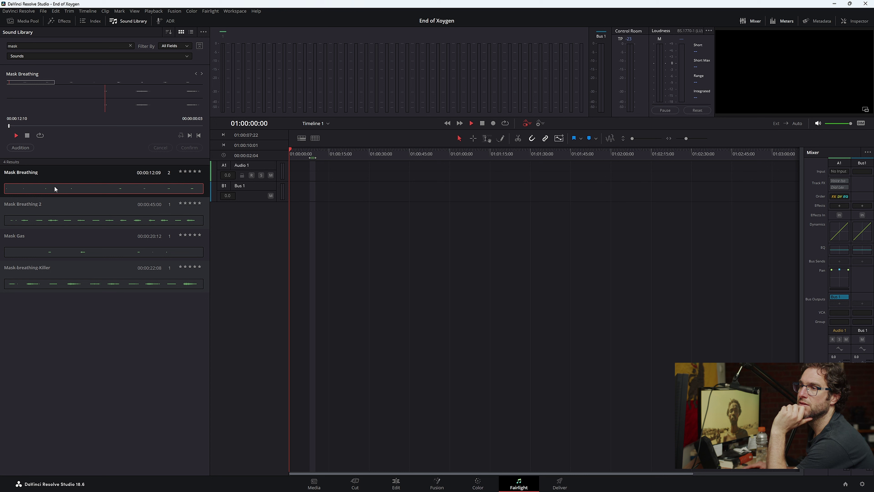
pyautogui.click(27, 135)
pyautogui.click(58, 221)
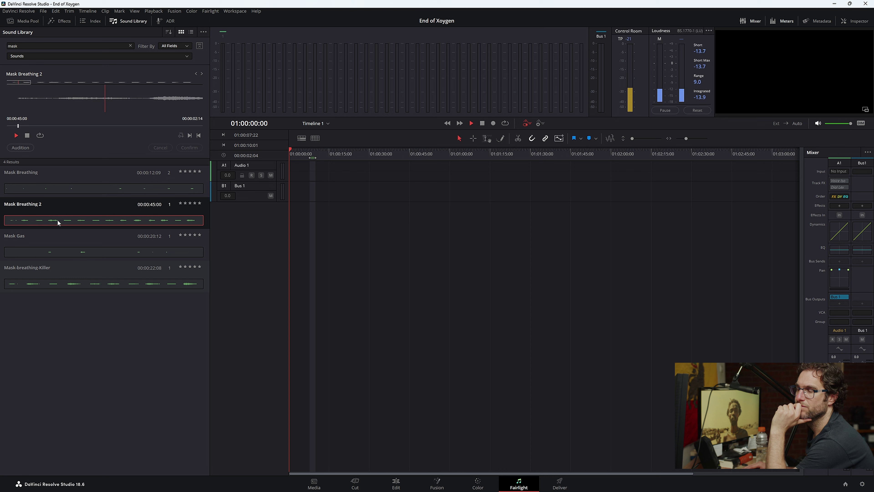
pyautogui.click(27, 136)
pyautogui.click(72, 254)
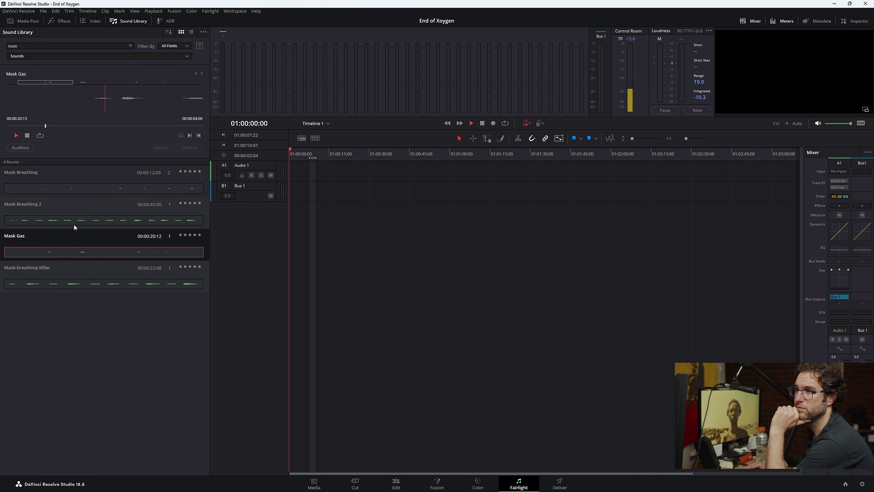
pyautogui.press('space')
pyautogui.click(75, 285)
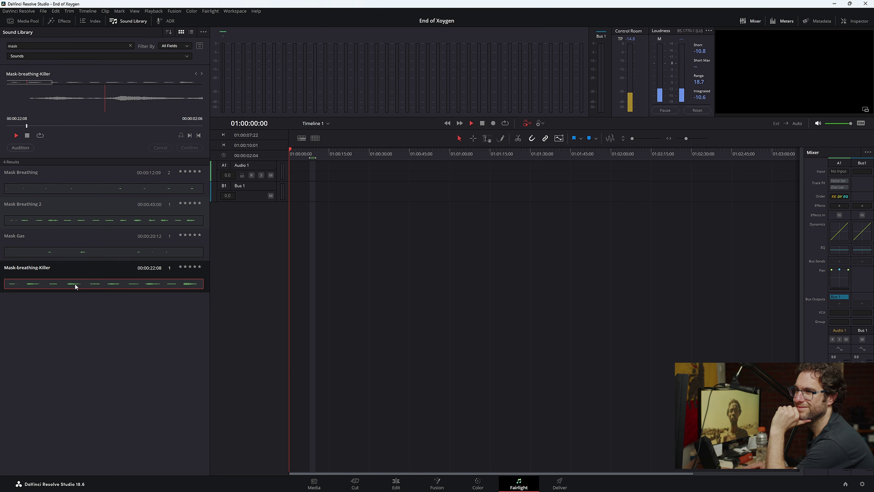
pyautogui.press('space')
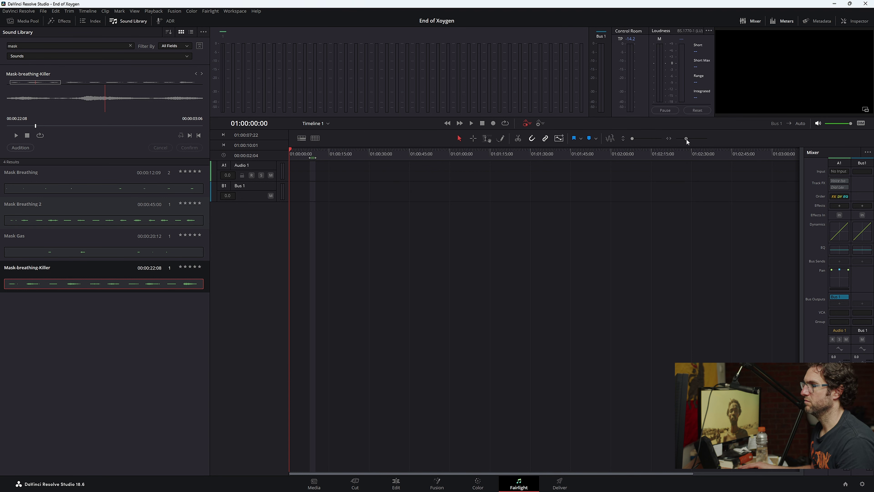
# - Float the video viewer, shrink it to about half size and park it at the top right
pyautogui.moveTo(686, 138); pyautogui.dragTo(695, 138)
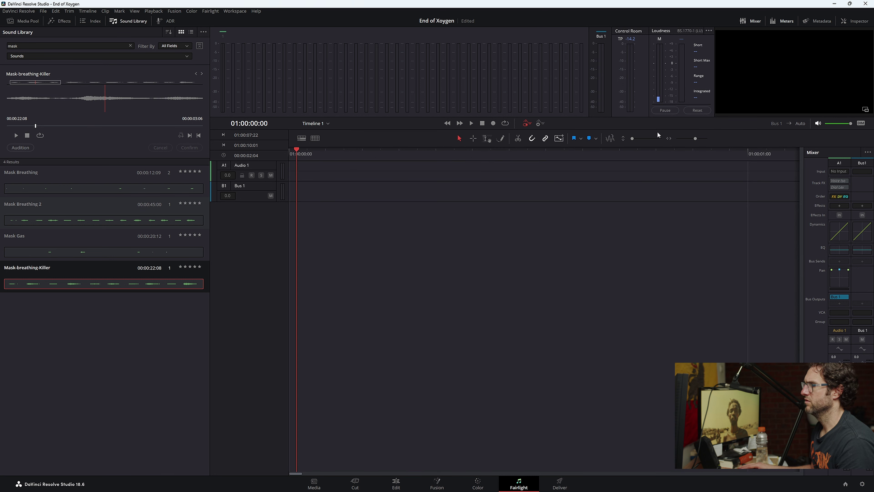
pyautogui.moveTo(695, 138); pyautogui.dragTo(690, 138)
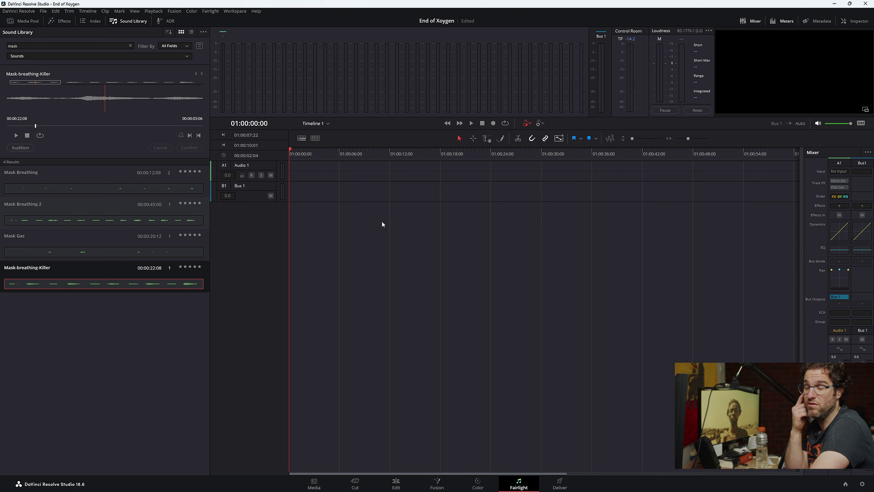
pyautogui.click(865, 110)
pyautogui.moveTo(292, 75); pyautogui.dragTo(395, 103)
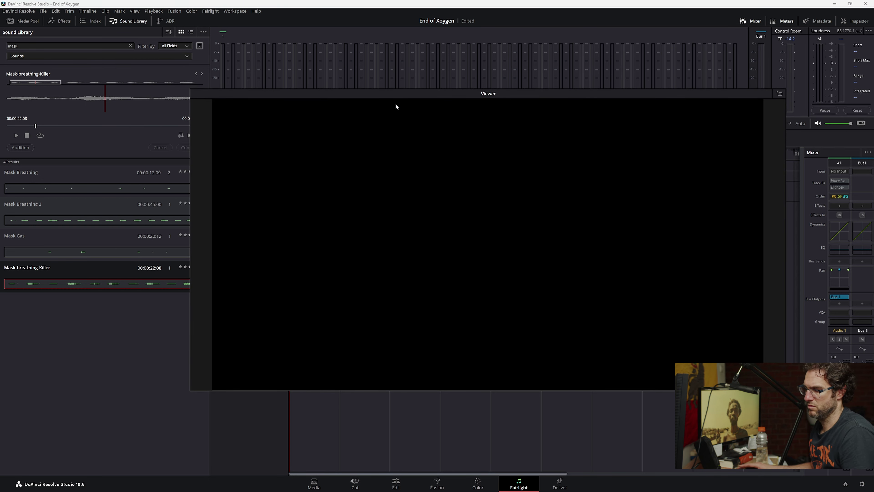
pyautogui.moveTo(382, 142); pyautogui.dragTo(347, 85)
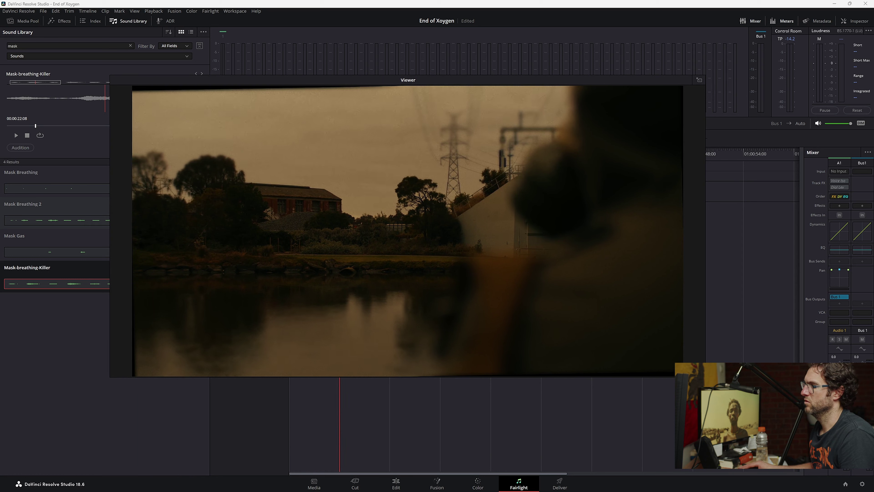
pyautogui.moveTo(704, 376); pyautogui.dragTo(431, 206)
pyautogui.moveTo(297, 82); pyautogui.dragTo(720, 26)
pyautogui.press('space')
pyautogui.press('Home')
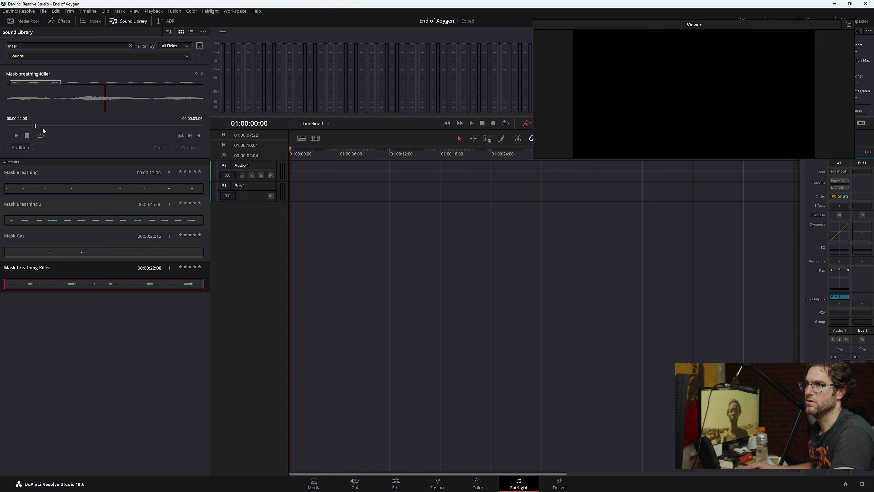
pyautogui.moveTo(36, 126); pyautogui.dragTo(1, 129)
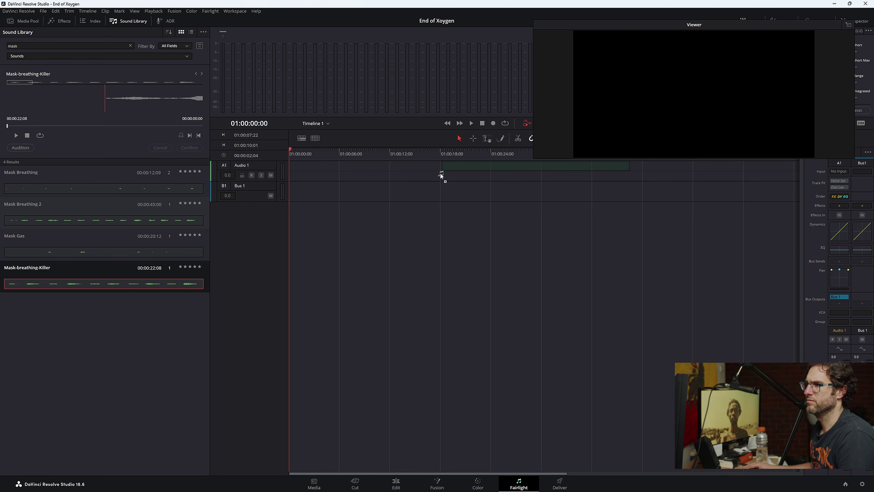
# - Place Mask-breathing-Killer at the start of A1, rename the track 'Mask Breathing' and play it
pyautogui.moveTo(441, 175); pyautogui.dragTo(319, 166)
pyautogui.doubleClick(261, 166)
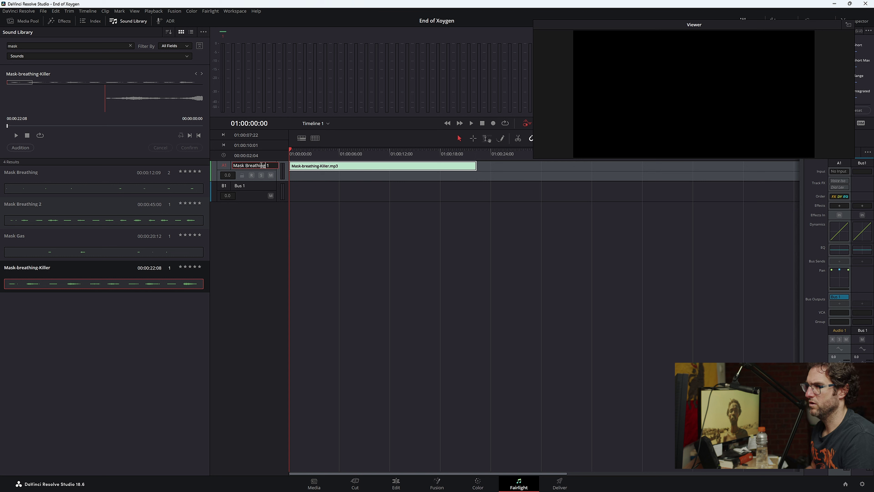
pyautogui.press('BackSpace')
pyautogui.press('BackSpace')
pyautogui.press('Return')
pyautogui.click(411, 298)
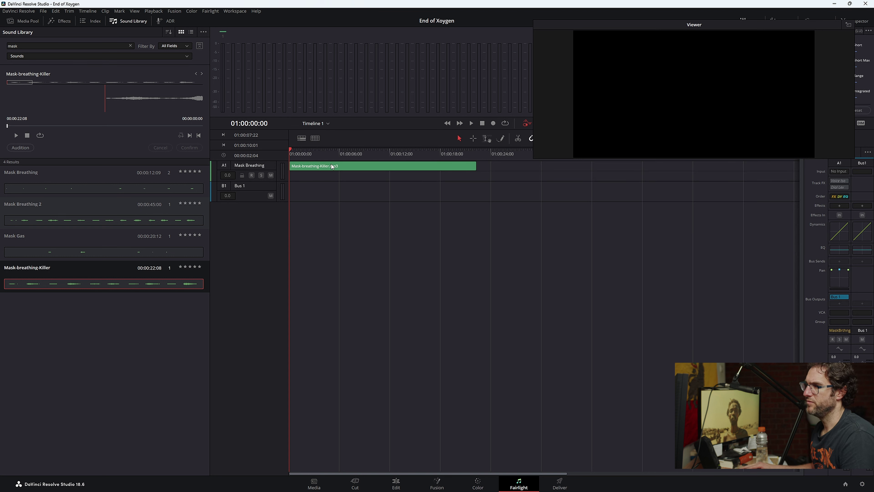
pyautogui.press('space')
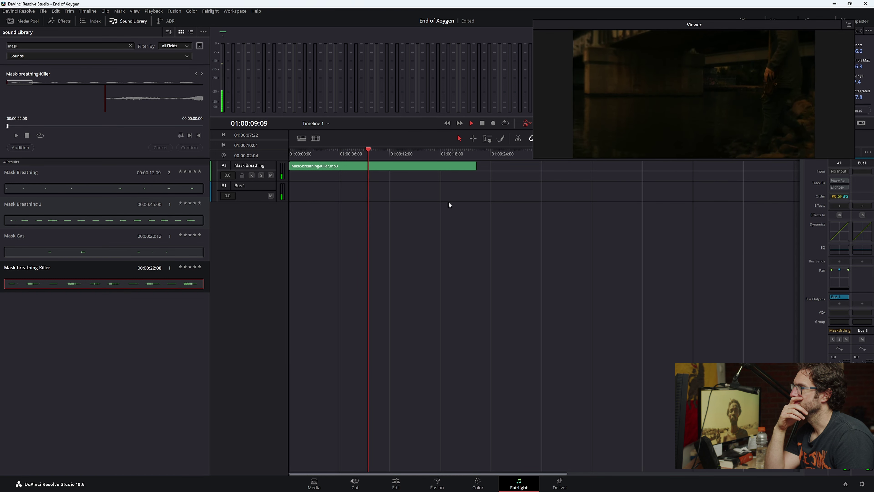
pyautogui.press('space')
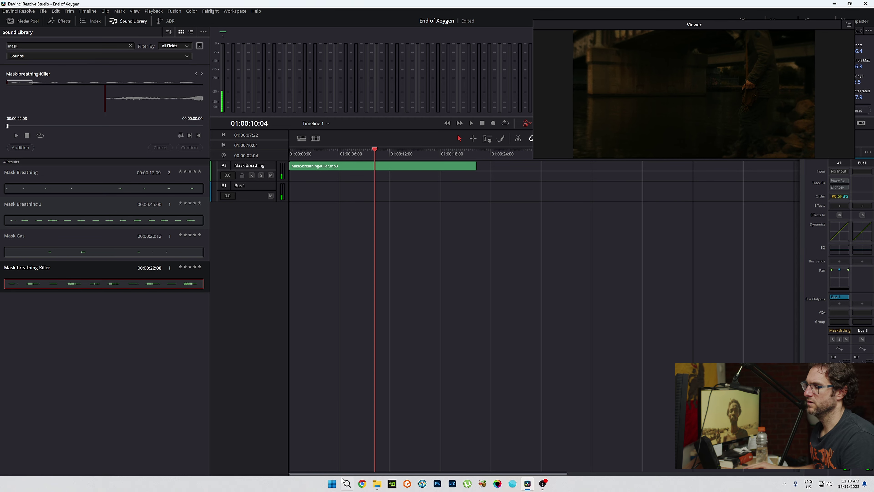
# - Back on the Edit page, play the timeline from the start to check breathing against picture
pyautogui.click(397, 487)
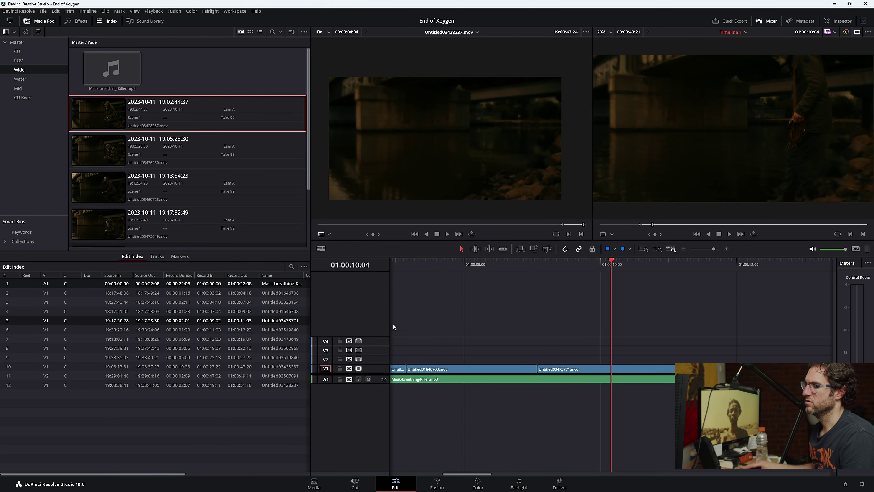
pyautogui.moveTo(418, 263); pyautogui.dragTo(296, 279)
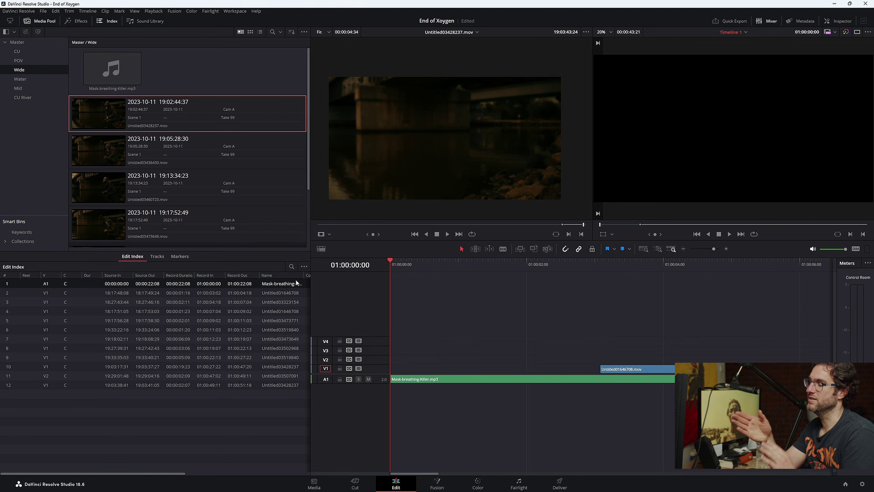
pyautogui.press('space')
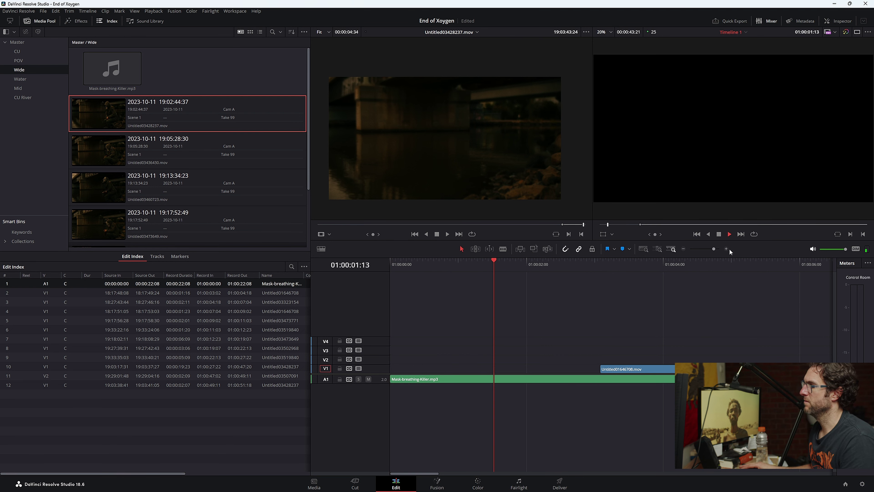
pyautogui.click(727, 248)
pyautogui.click(684, 248)
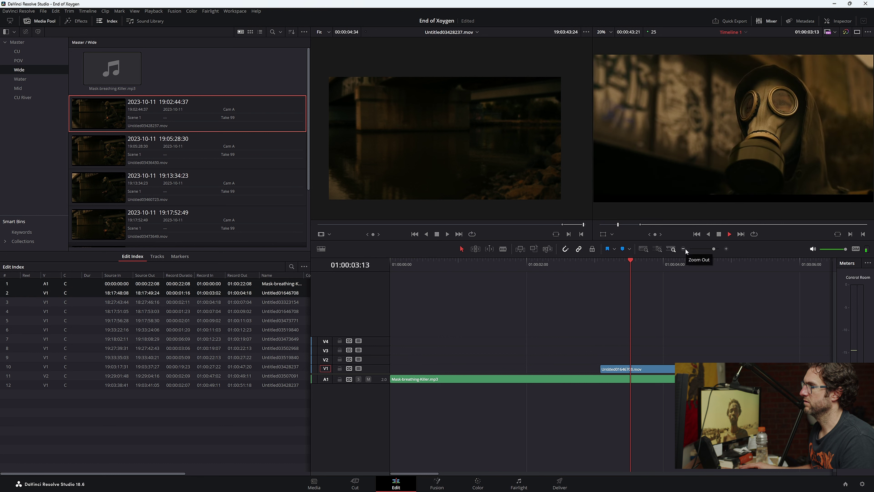
pyautogui.press('Home')
pyautogui.press('space')
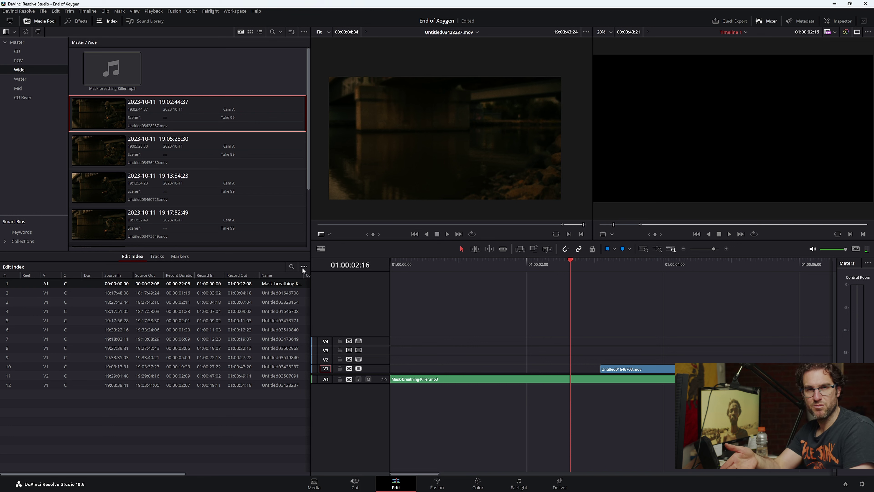
pyautogui.click(684, 249)
# - Lock A1 and slide the video clips about 16 frames earlier to start at 01:00:02:16
pyautogui.hotkey('ctrl', 'a')
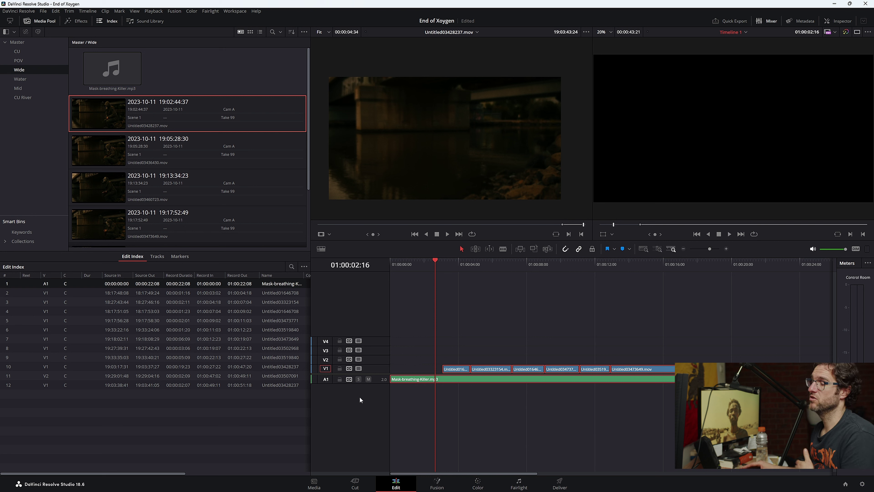
pyautogui.click(339, 378)
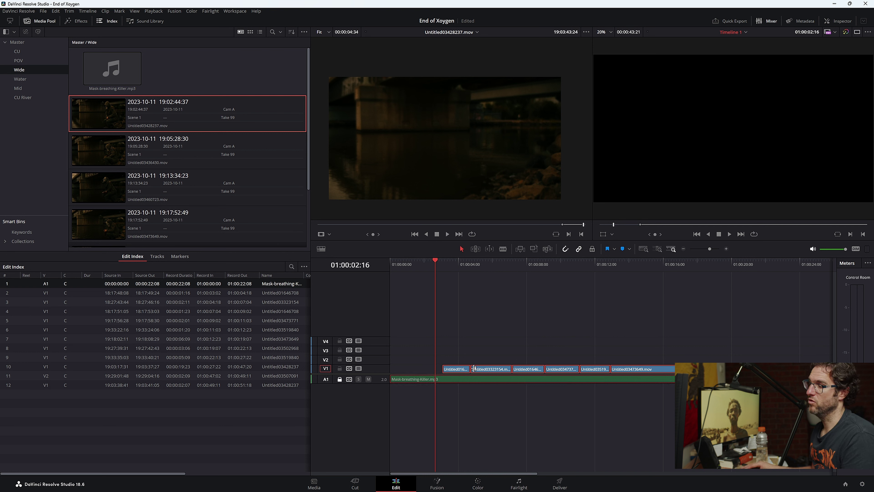
pyautogui.moveTo(458, 370); pyautogui.dragTo(450, 369)
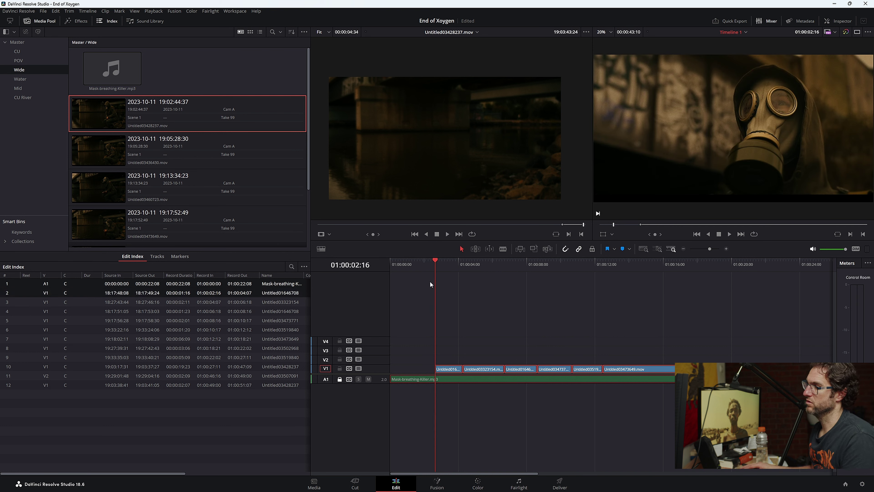
pyautogui.moveTo(425, 277); pyautogui.dragTo(410, 271)
pyautogui.press('space')
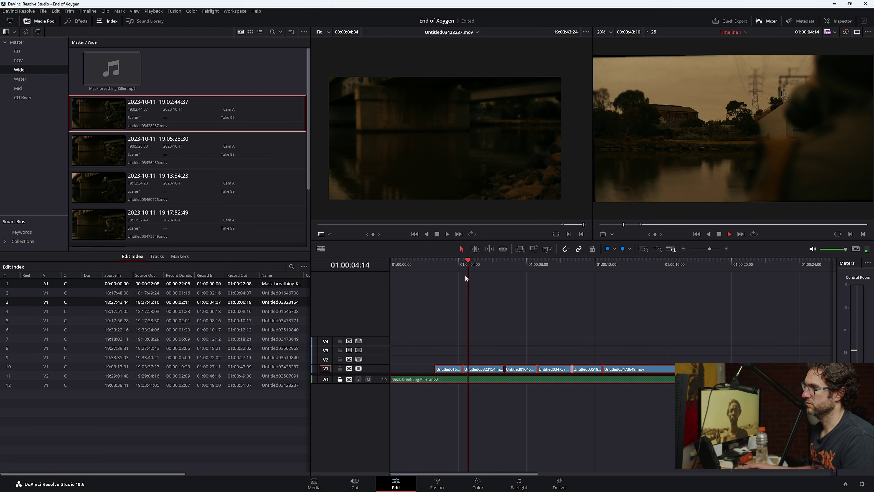
pyautogui.press('space')
pyautogui.click(418, 270)
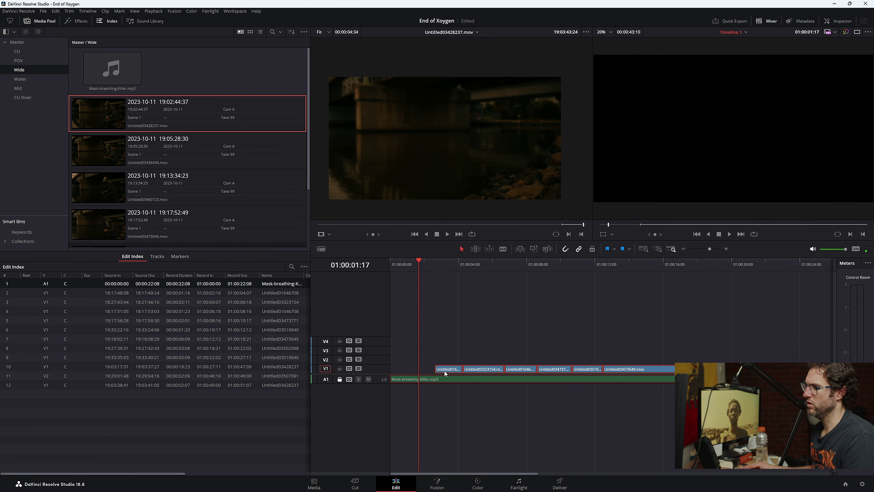
pyautogui.moveTo(444, 371); pyautogui.dragTo(439, 368)
pyautogui.hotkey('ctrl', 'f')
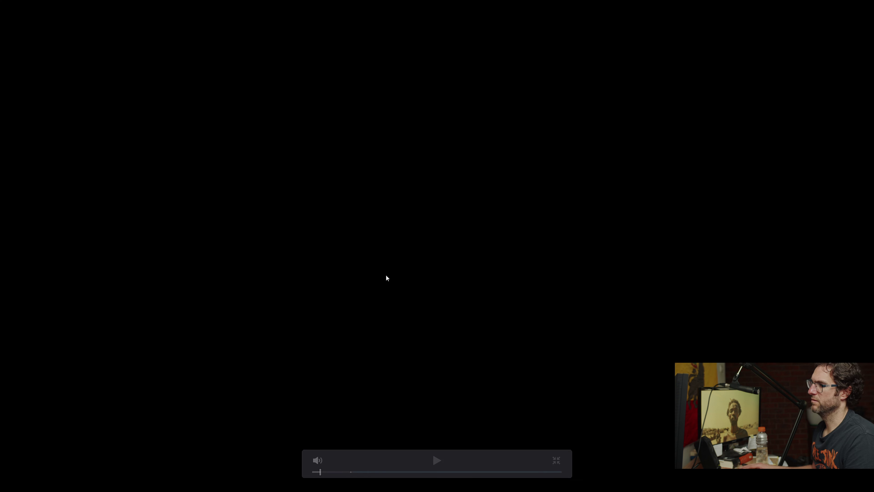
pyautogui.press('space')
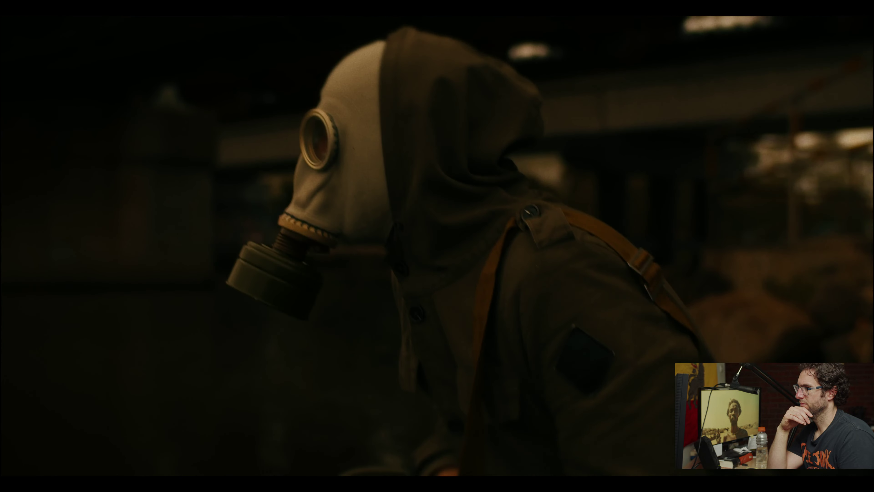
pyautogui.press('Escape')
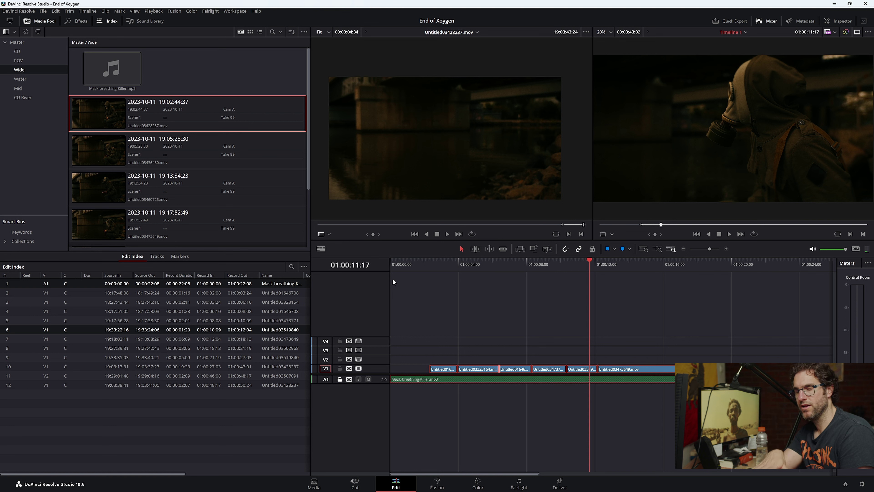
# - Unlock A1, enlarge its height and loop the breathing clip into three back-to-back copies
pyautogui.click(339, 379)
pyautogui.moveTo(384, 383); pyautogui.dragTo(383, 421)
pyautogui.click(684, 248)
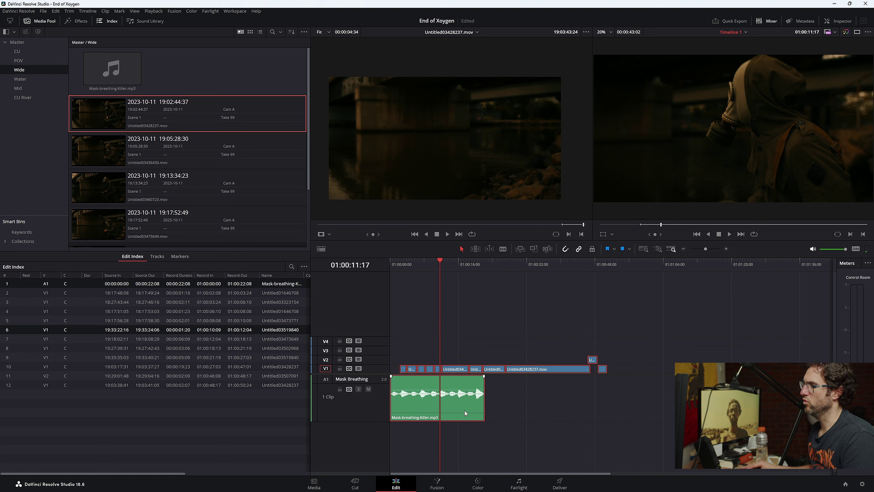
pyautogui.moveTo(465, 413); pyautogui.dragTo(558, 399)
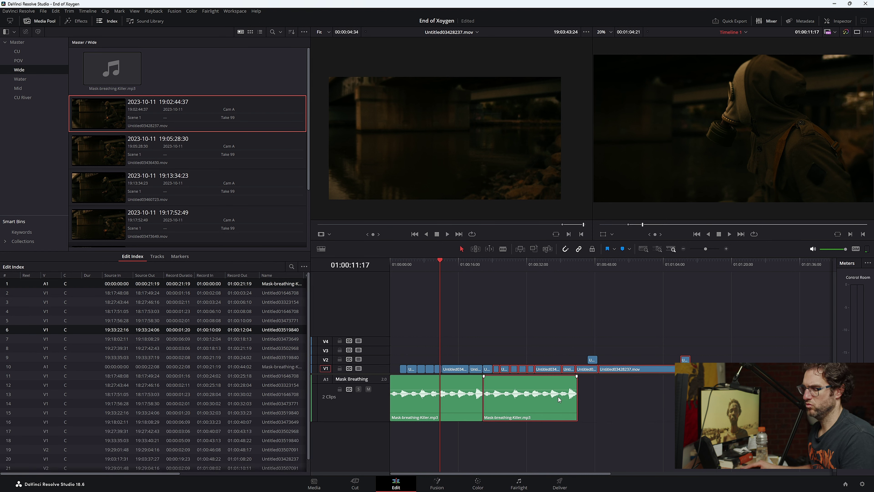
pyautogui.hotkey('ctrl', 'z')
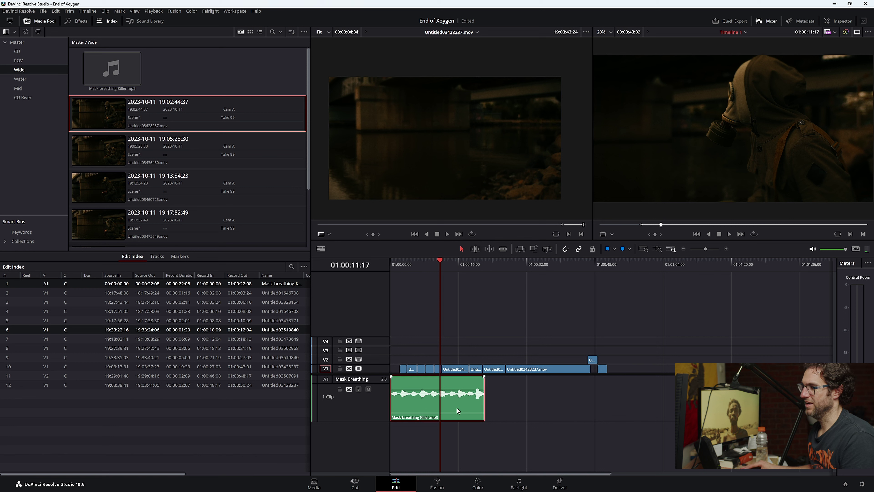
pyautogui.moveTo(456, 408); pyautogui.dragTo(638, 405)
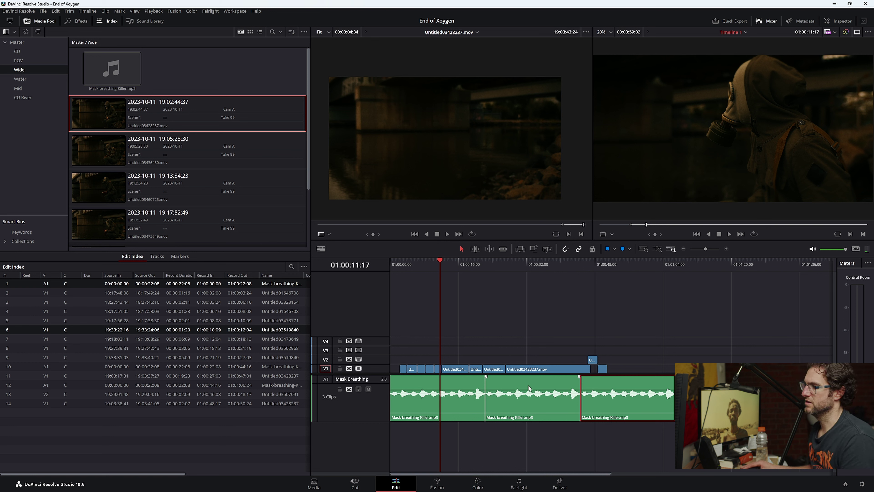
# - Play the edit from the start full screen to check the looped breathing
pyautogui.click(393, 268)
pyautogui.press('space')
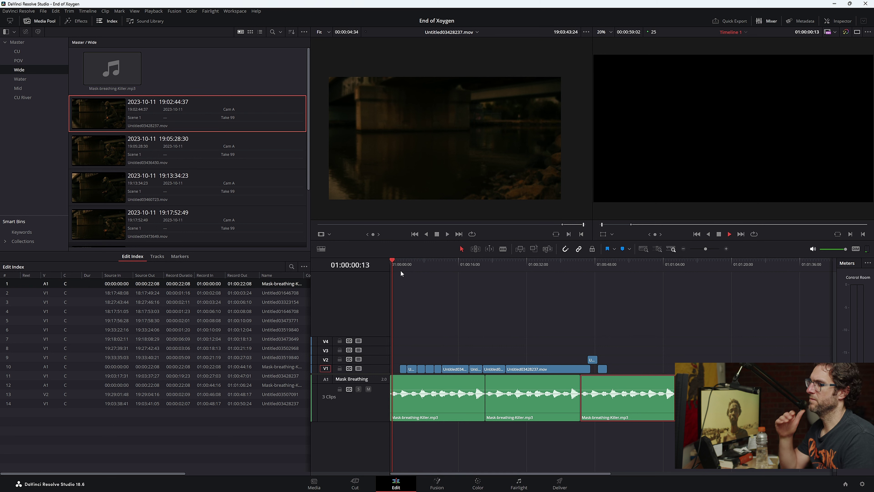
pyautogui.hotkey('ctrl', 'f')
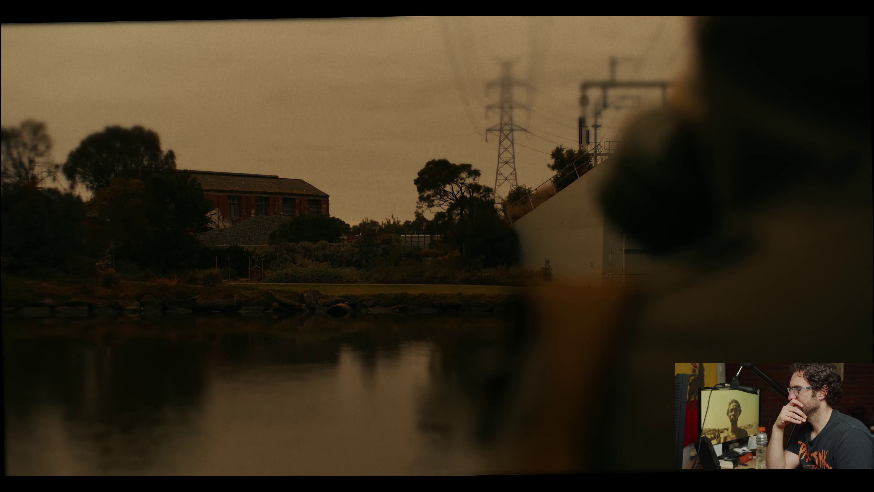
pyautogui.press('Escape')
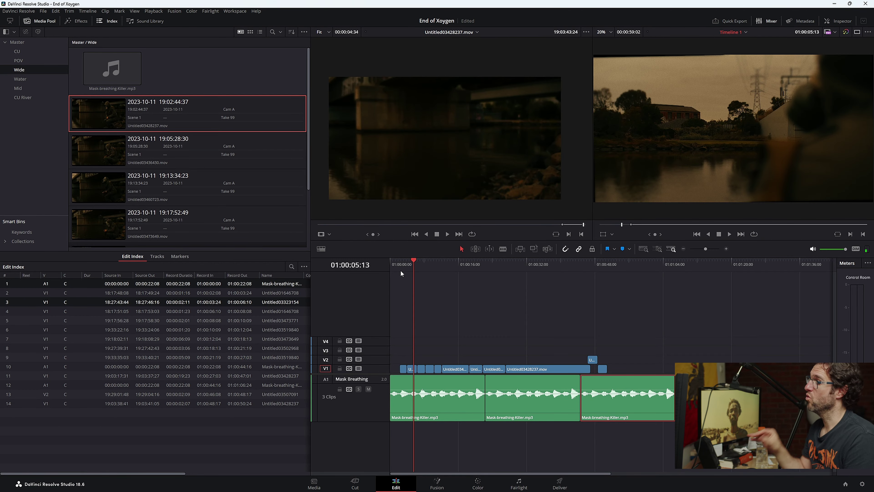
pyautogui.click(725, 248)
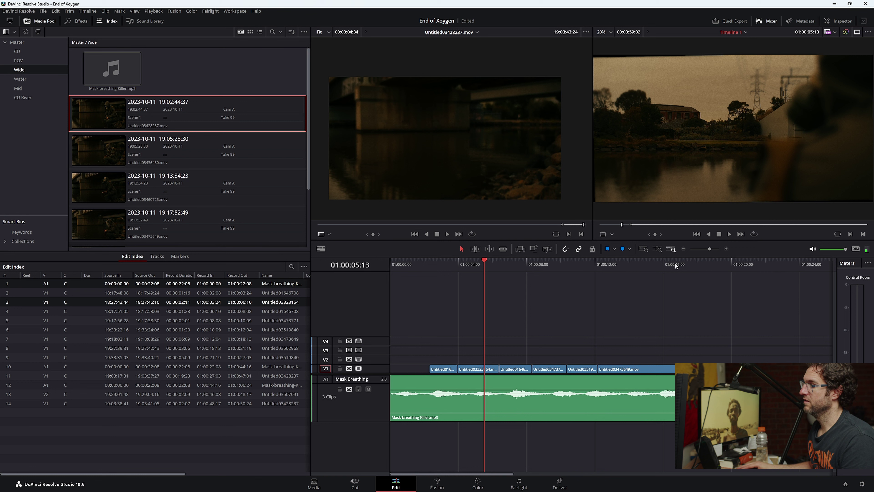
# - Open a 4.5-second gap after 01:00:02:23 and extend the Untitled01646708 shot to fill it
pyautogui.click(440, 270)
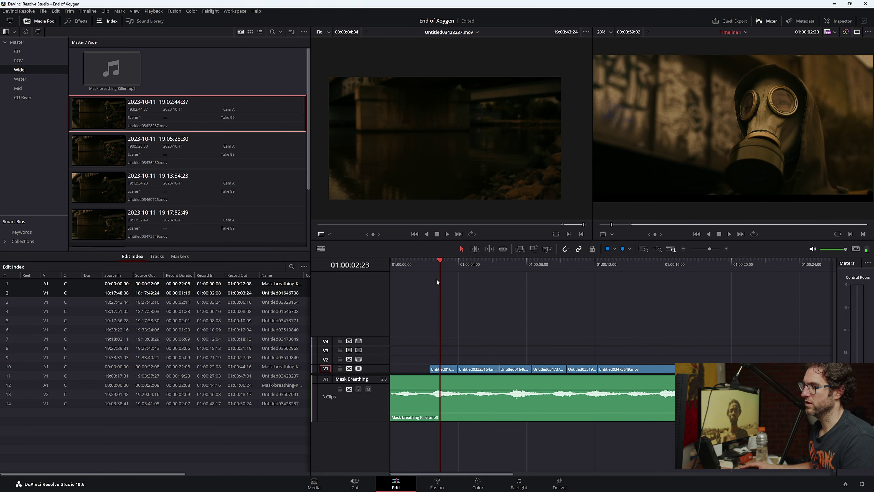
pyautogui.hotkey('ctrl', 'a')
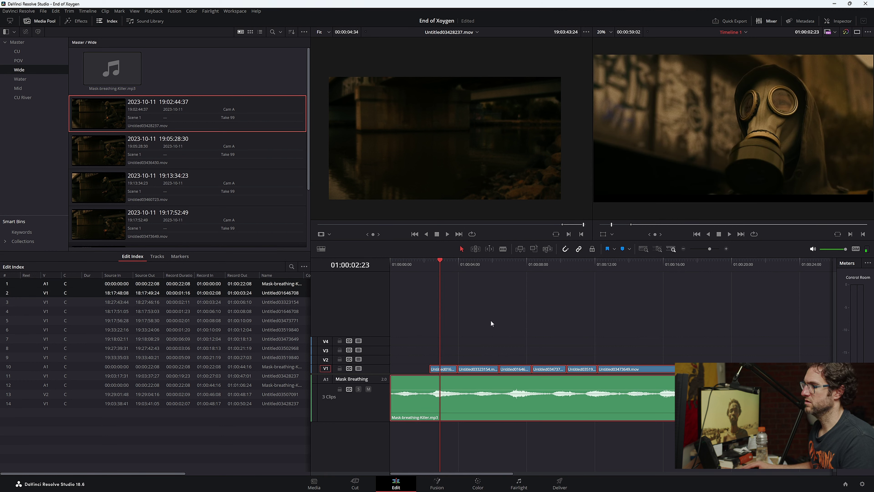
pyautogui.click(340, 389)
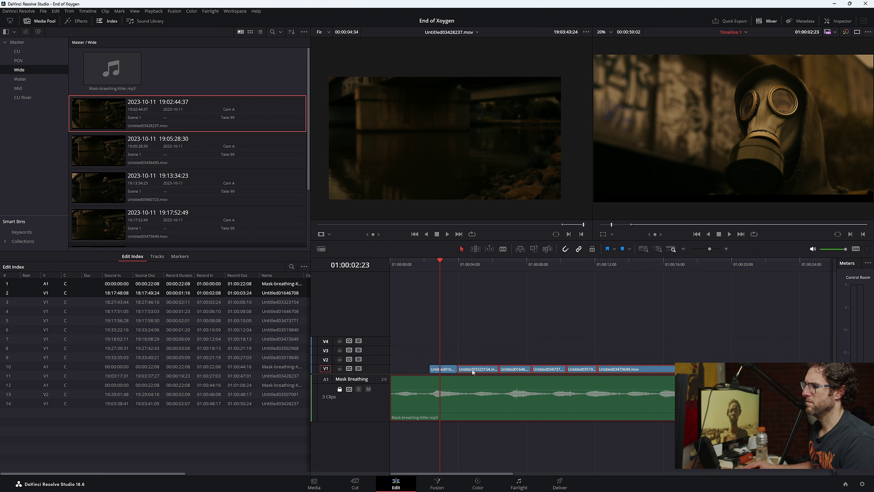
pyautogui.moveTo(473, 372); pyautogui.dragTo(548, 370)
pyautogui.press('Up')
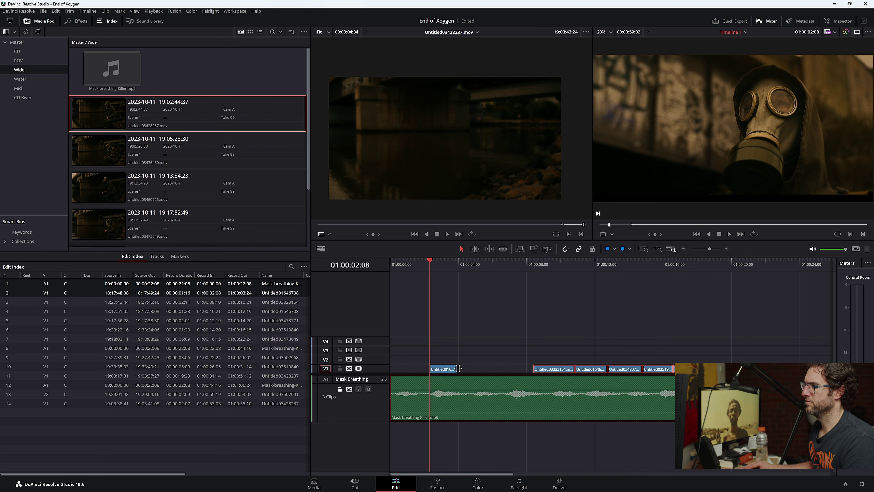
pyautogui.moveTo(459, 368); pyautogui.dragTo(508, 369)
# - Review the extended shot, then move the later clips up onto V2
pyautogui.press('space')
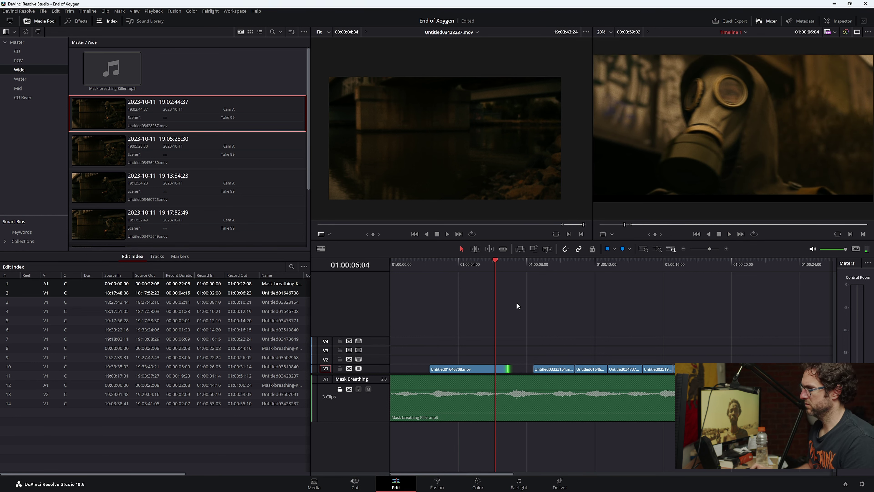
pyautogui.press('space')
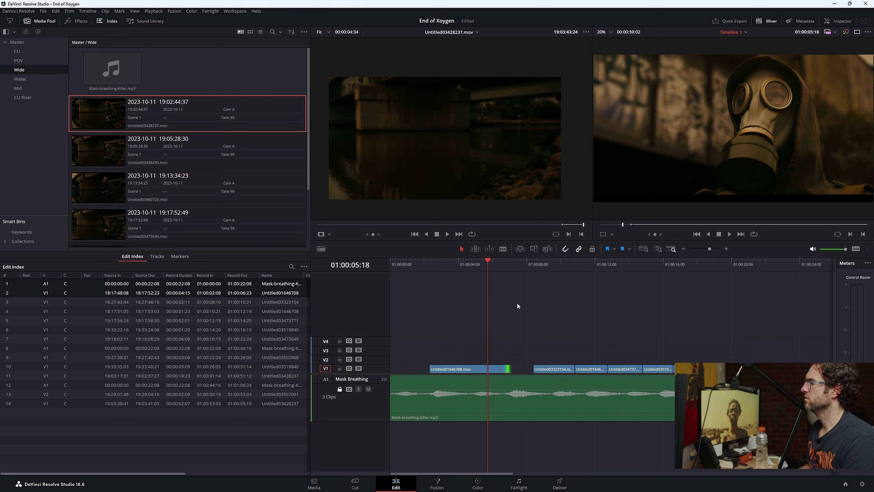
pyautogui.press('Left')
pyautogui.press('Left')
pyautogui.press('Left')
pyautogui.press('Left')
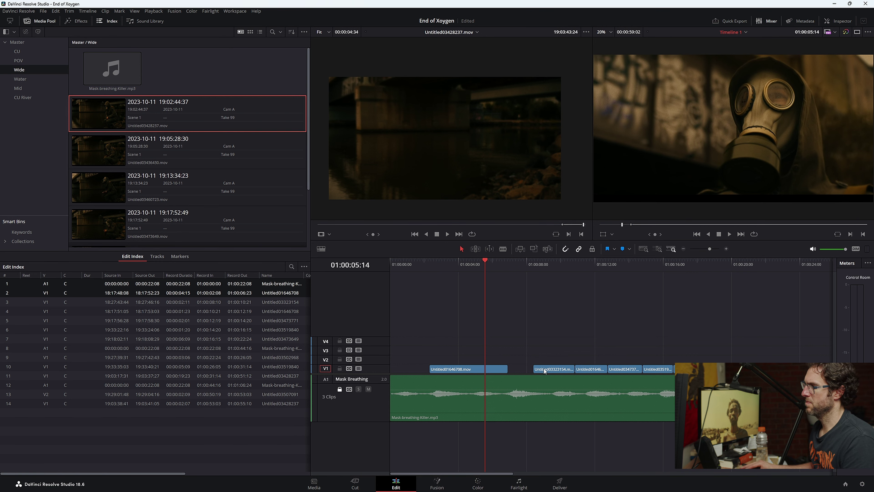
pyautogui.hotkey('ctrl', 'a')
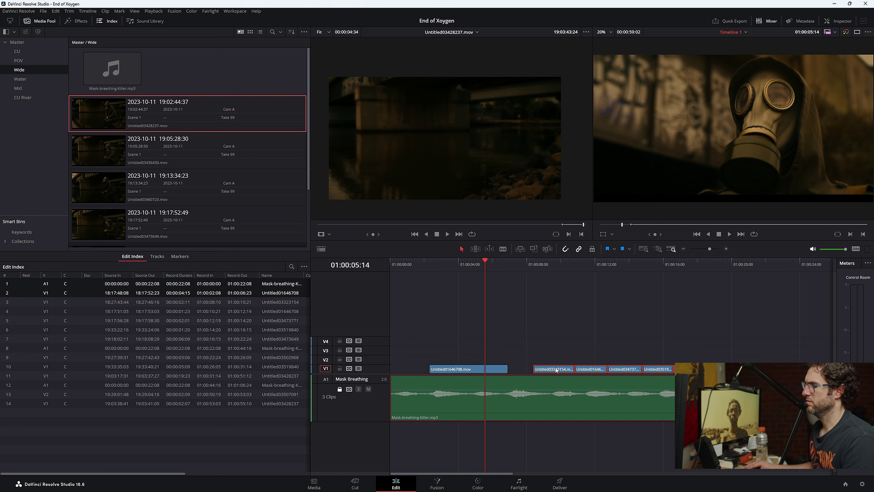
pyautogui.moveTo(556, 370); pyautogui.dragTo(485, 367)
pyautogui.click(507, 331)
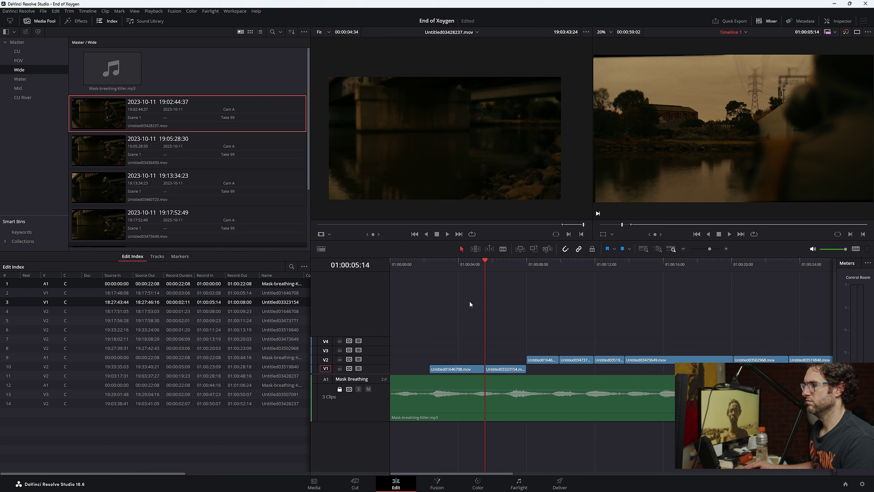
# - Roll the cut between the first two shots back to 01:00:05:10
pyautogui.click(391, 264)
pyautogui.press('space')
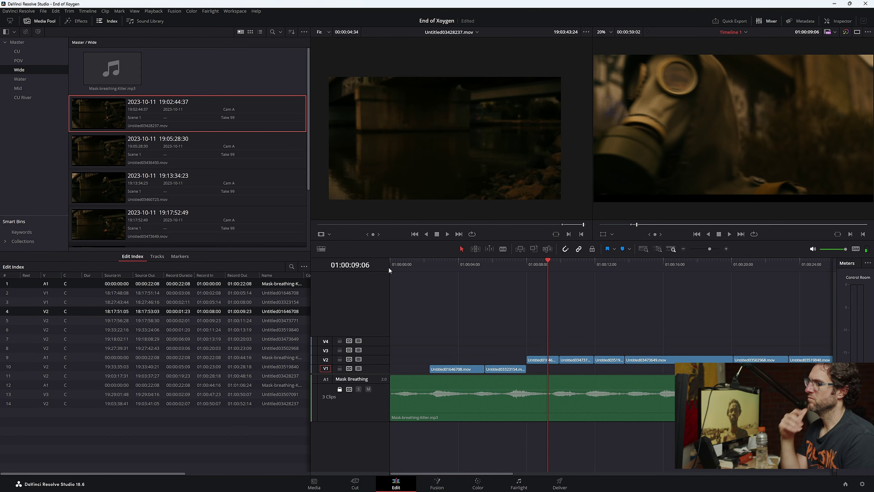
pyautogui.click(422, 264)
pyautogui.press('space')
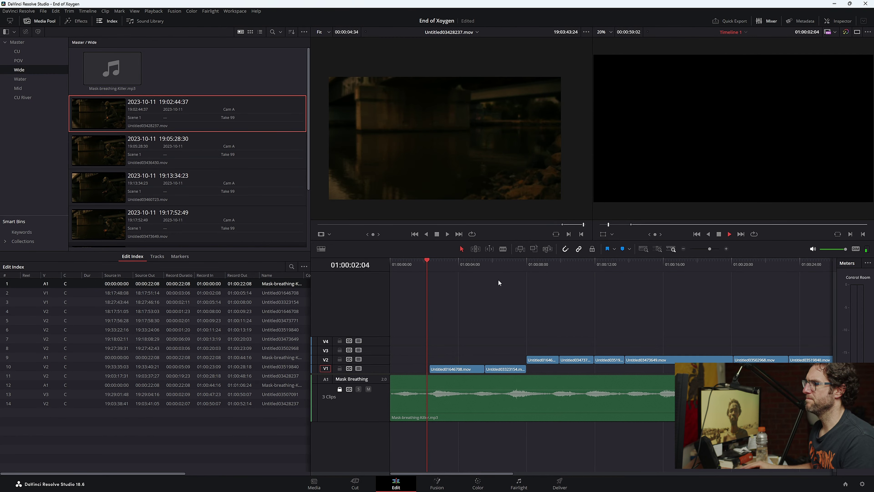
pyautogui.click(726, 248)
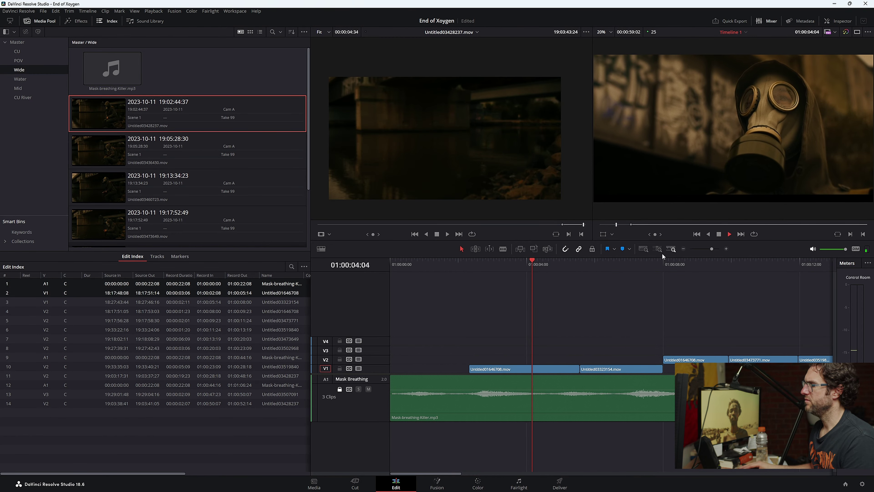
pyautogui.click(683, 249)
pyautogui.press('space')
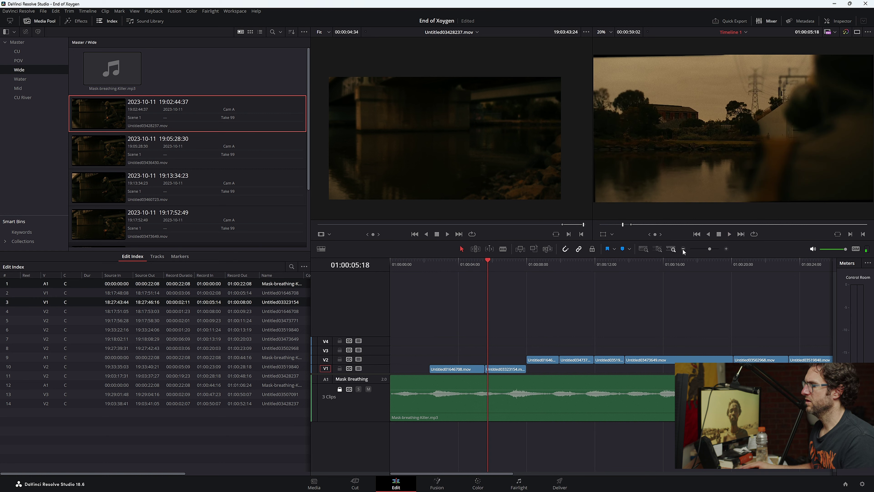
pyautogui.press('Left')
pyautogui.press('Left')
pyautogui.press('Left')
pyautogui.press('Left')
pyautogui.press('Left')
pyautogui.press('Left')
pyautogui.press('Left')
pyautogui.press('Left')
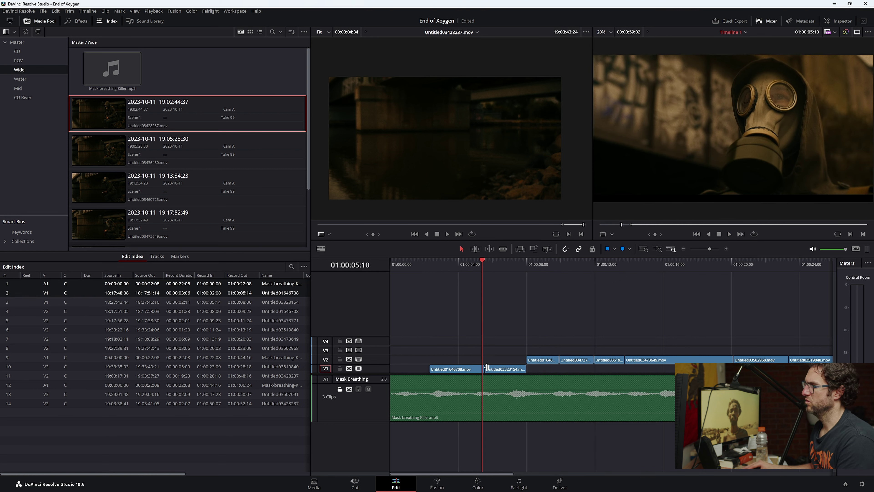
pyautogui.moveTo(486, 368); pyautogui.dragTo(483, 367)
# - Preview the adjusted edit full screen, then go to the Fairlight page
pyautogui.press('space')
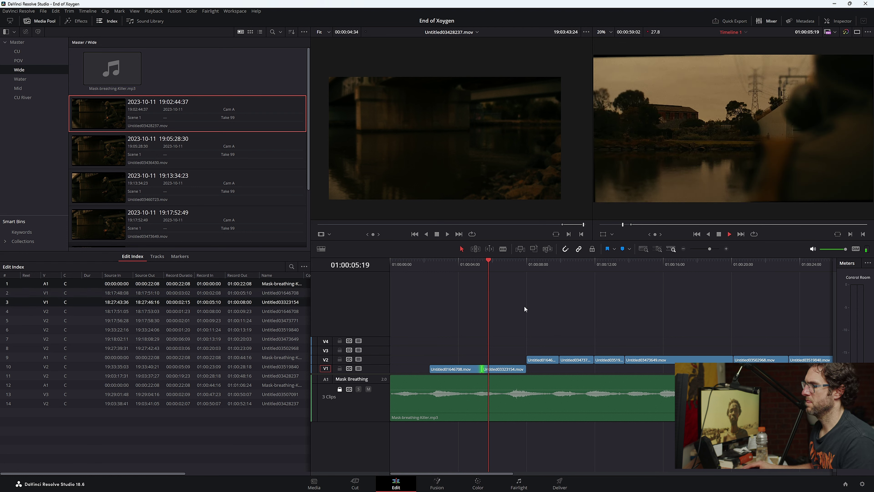
pyautogui.hotkey('ctrl', 'f')
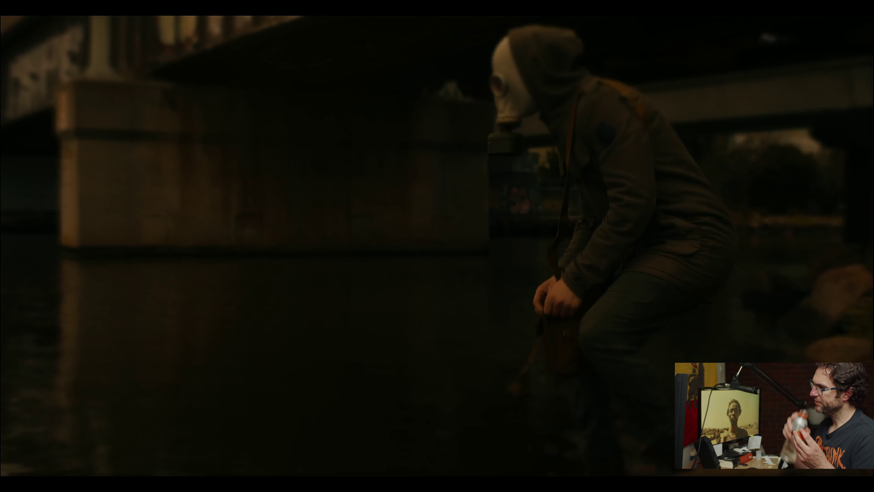
pyautogui.press('Escape')
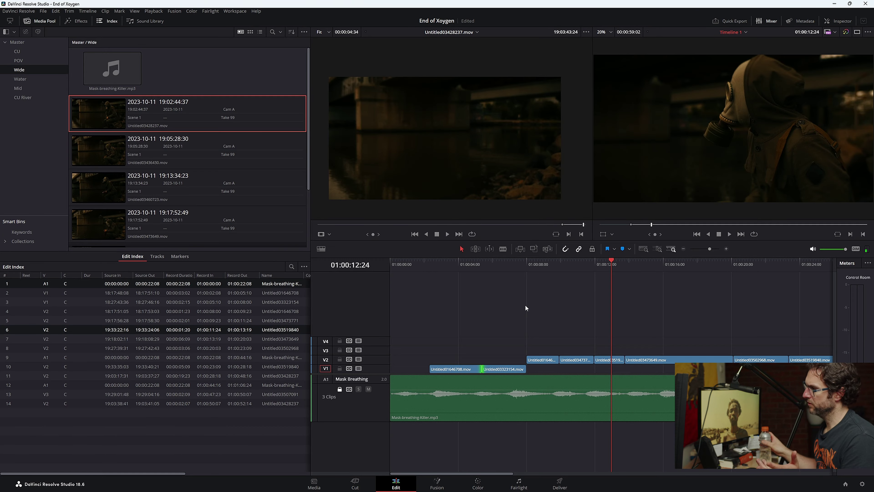
pyautogui.press('space')
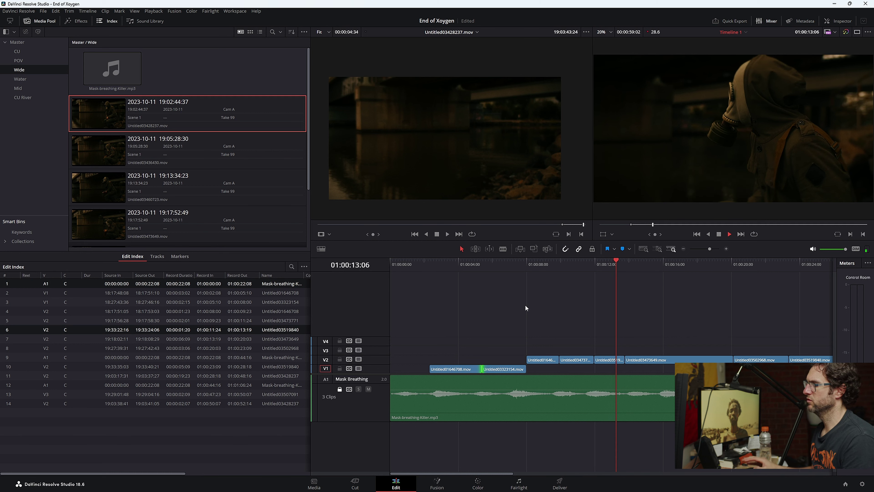
pyautogui.click(684, 250)
pyautogui.click(460, 263)
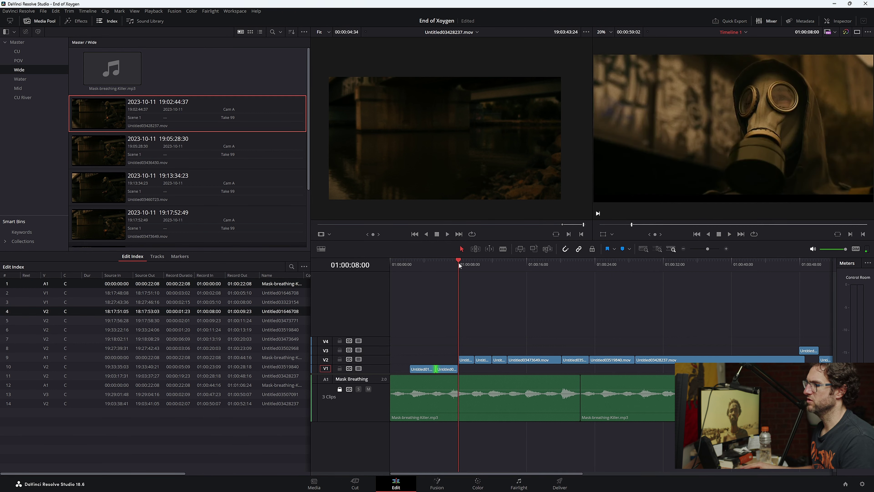
pyautogui.click(519, 483)
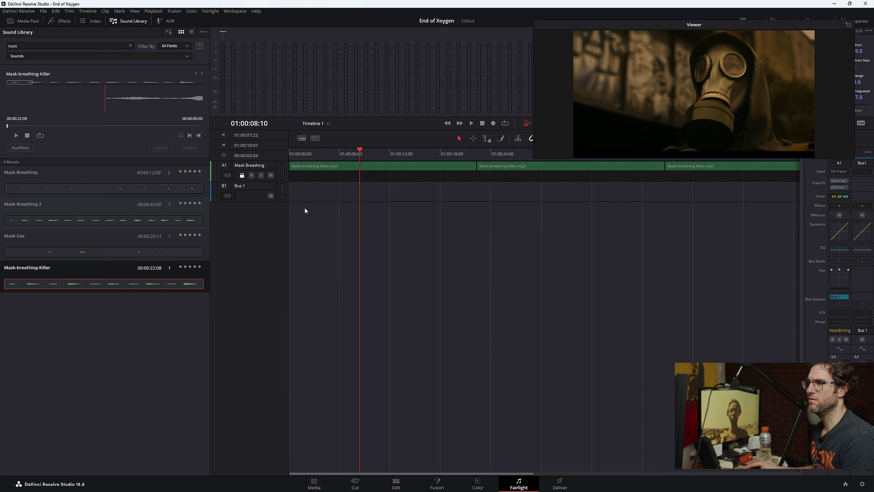
# - Search the Sound Library for 'foot' and preview the concrete, dirt and rocky-dirt footsteps
pyautogui.click(130, 46)
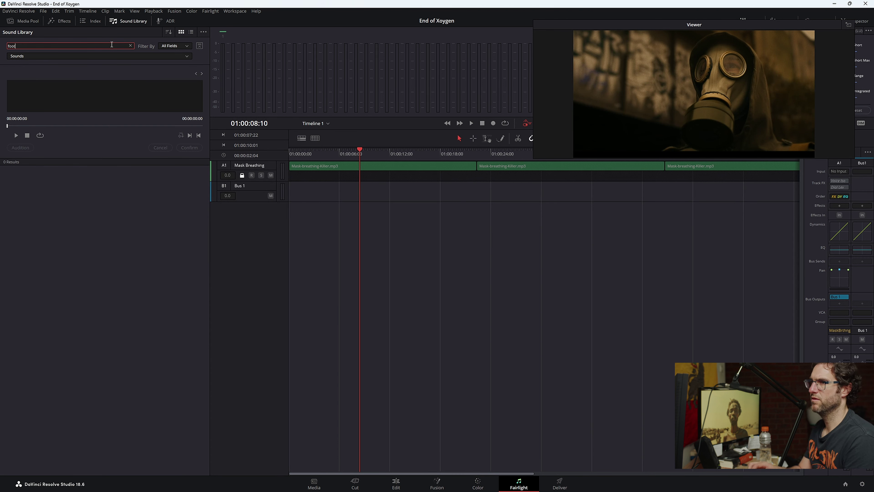
pyautogui.write('foot')
pyautogui.press('Return')
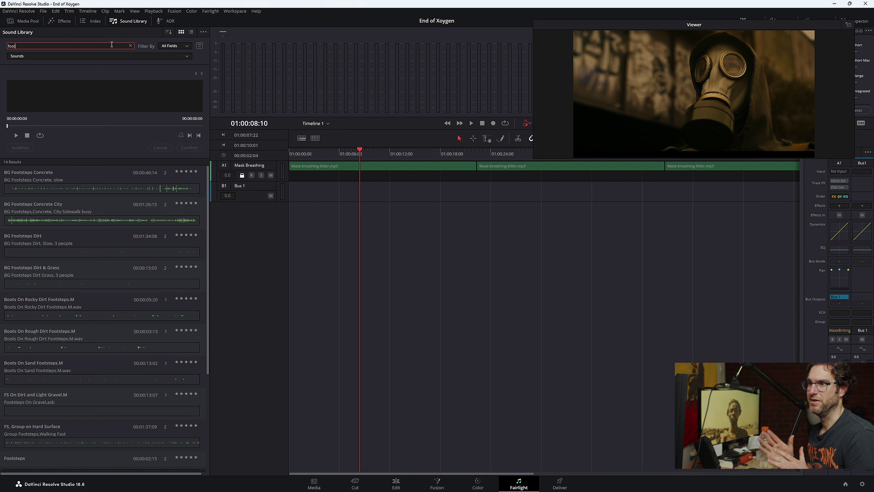
pyautogui.click(58, 191)
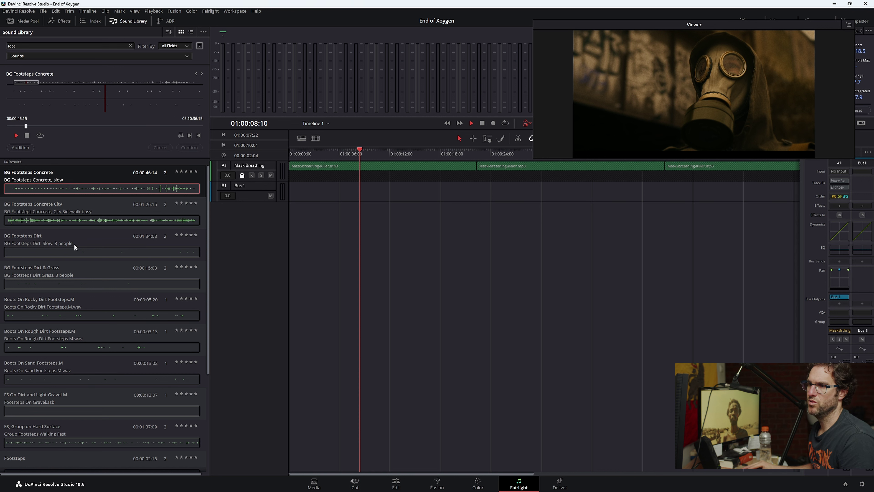
pyautogui.click(73, 253)
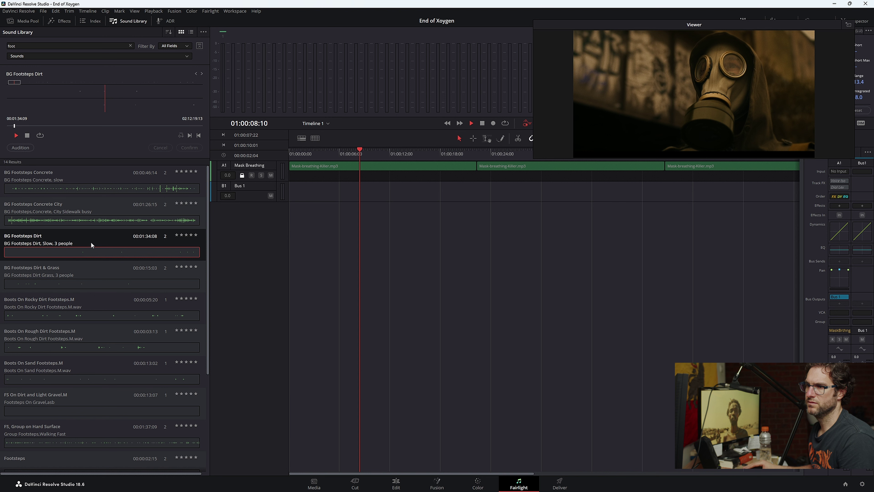
pyautogui.click(70, 310)
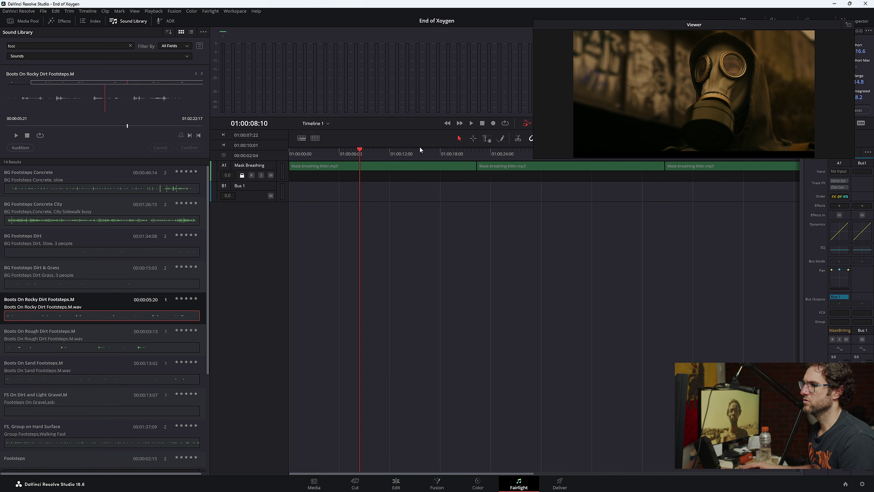
# - Replay the timeline, then audition the rough dirt, sand, gravel and hard-surface footsteps
pyautogui.click(404, 152)
pyautogui.press('space')
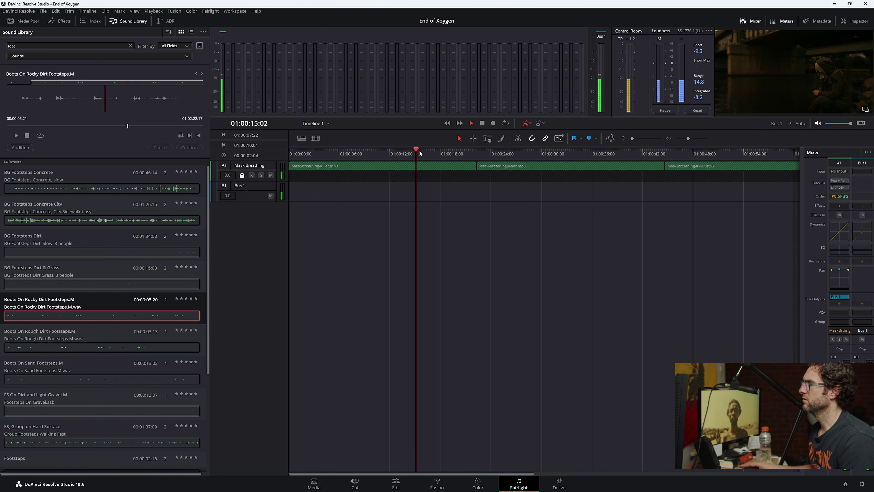
pyautogui.press('Home')
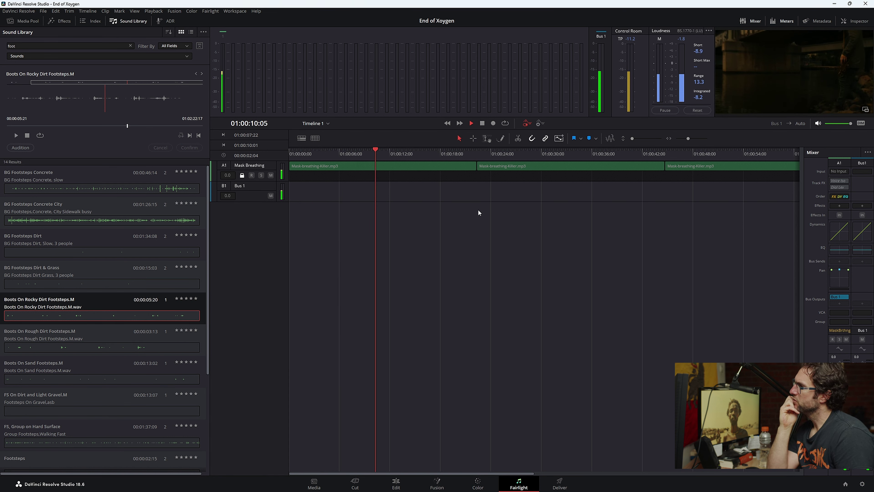
pyautogui.press('space')
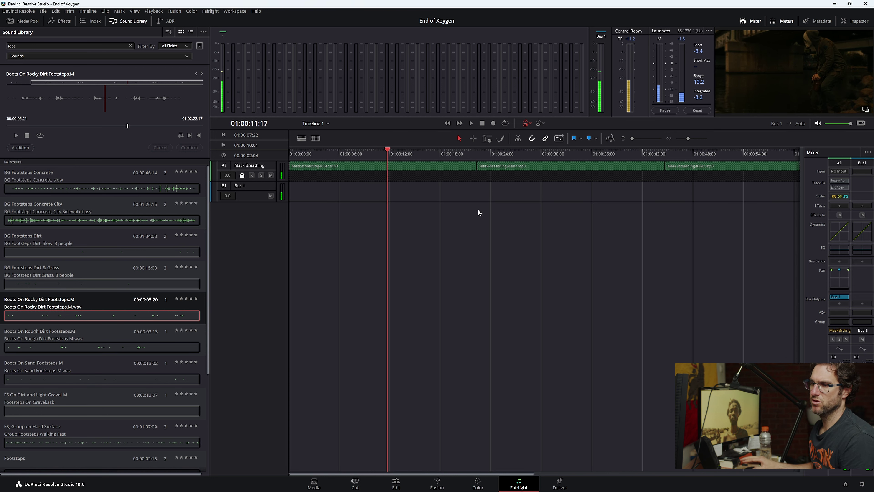
pyautogui.click(54, 349)
pyautogui.press('space')
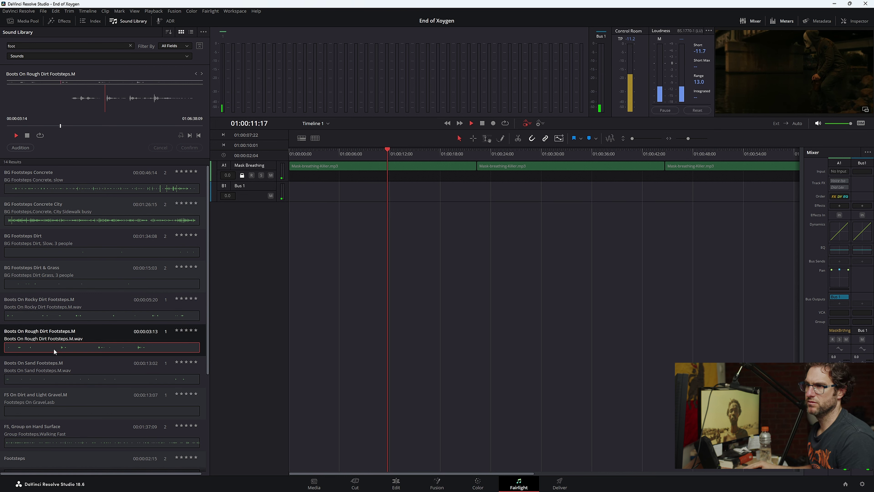
pyautogui.click(66, 378)
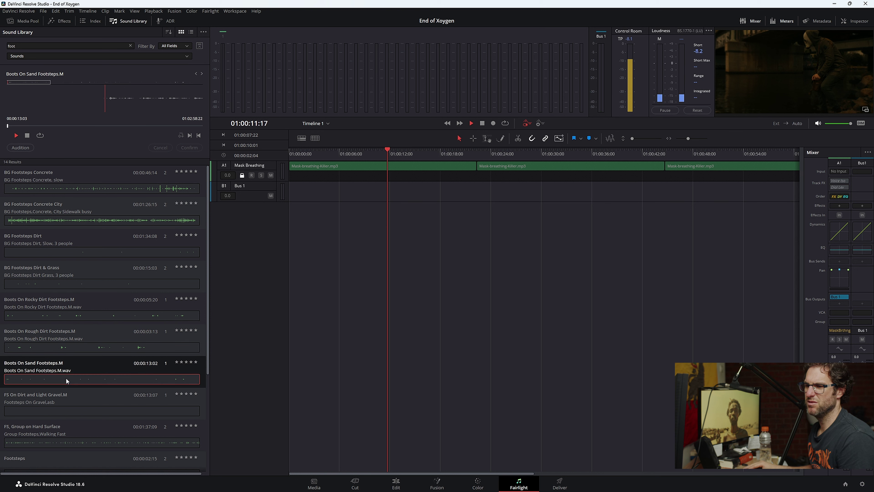
pyautogui.click(62, 409)
pyautogui.scroll(-4, 88, 390)
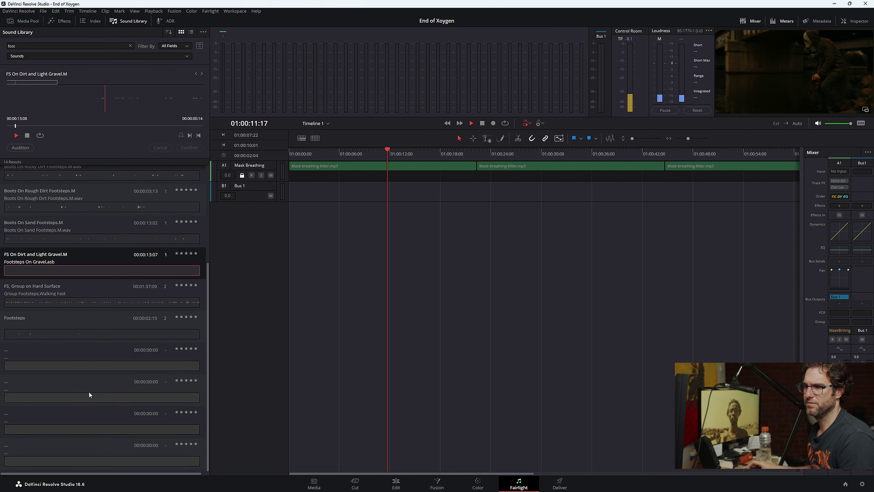
pyautogui.press('space')
pyautogui.click(91, 298)
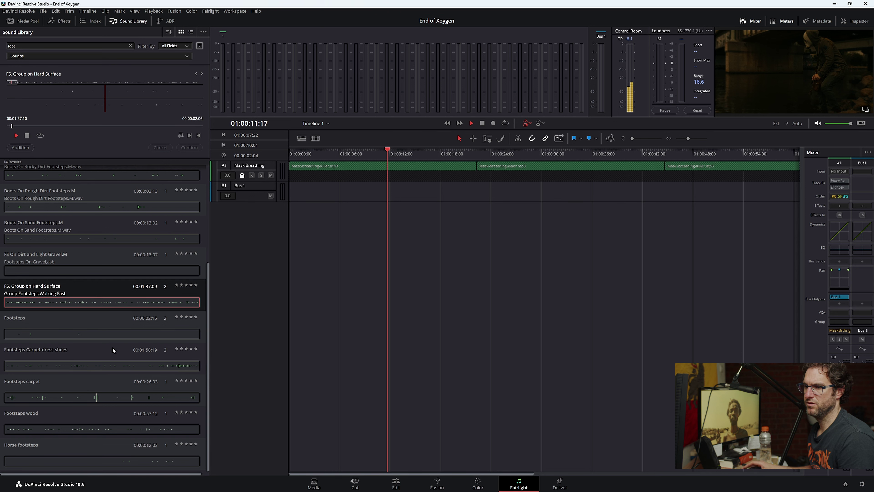
# - Re-audition the dirt footsteps and settle on BG Footsteps Dirt & Grass
pyautogui.scroll(4, 112, 349)
pyautogui.click(83, 247)
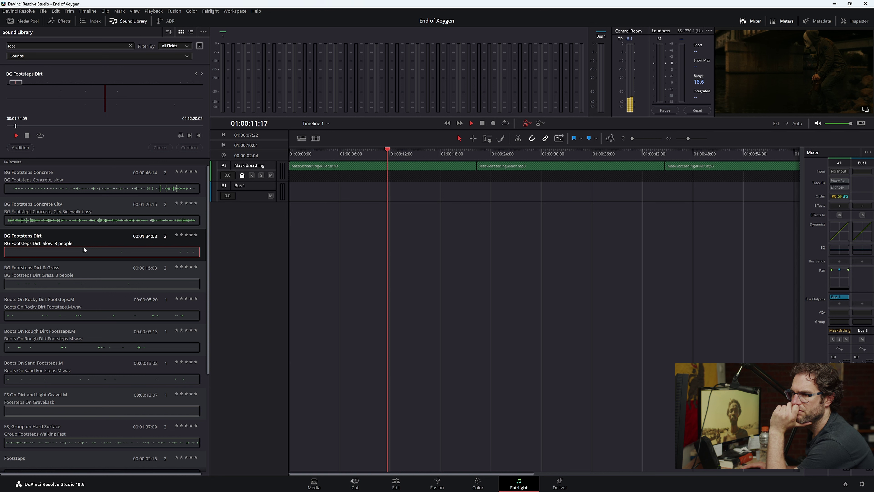
pyautogui.click(84, 309)
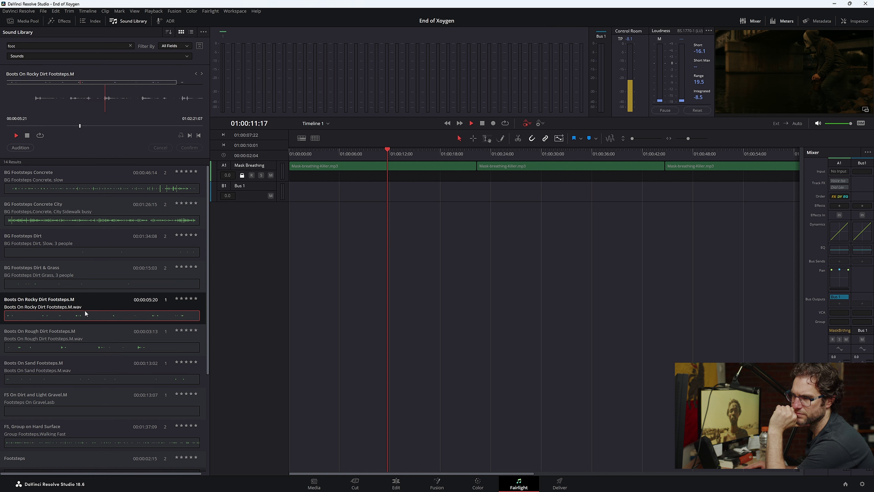
pyautogui.click(78, 337)
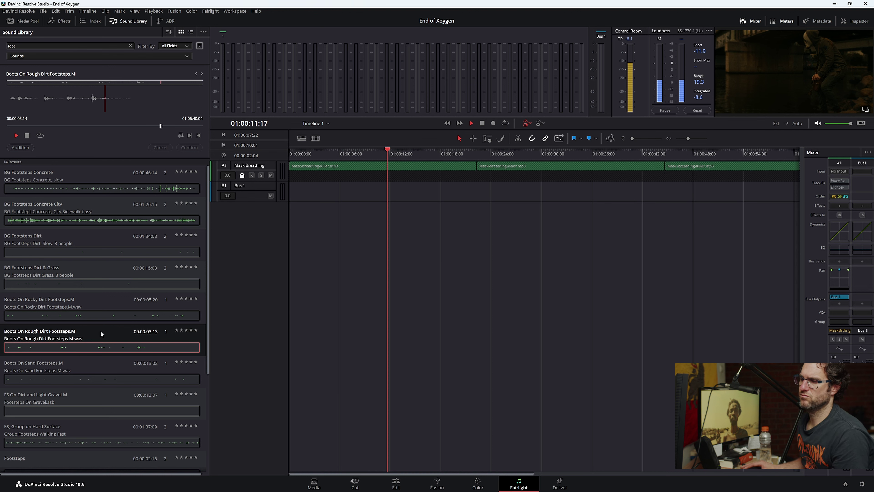
pyautogui.click(74, 282)
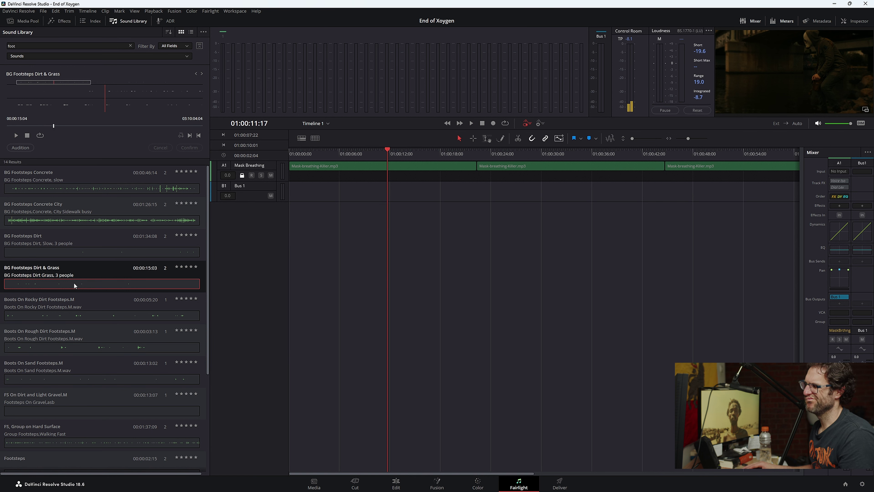
# - Add BG Footsteps Dirt & Grass on a new audio track named 'Foot steps'
pyautogui.moveTo(74, 283); pyautogui.dragTo(324, 212)
pyautogui.doubleClick(245, 186)
pyautogui.write('Foot steps')
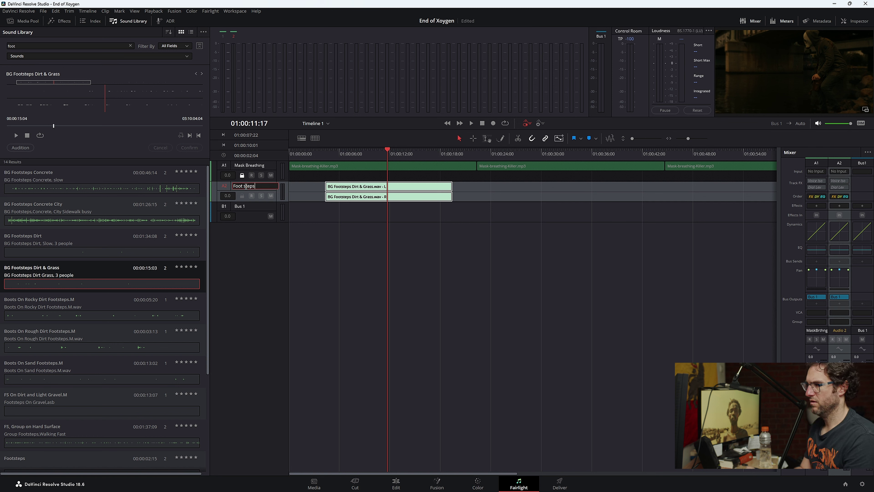
pyautogui.press('Return')
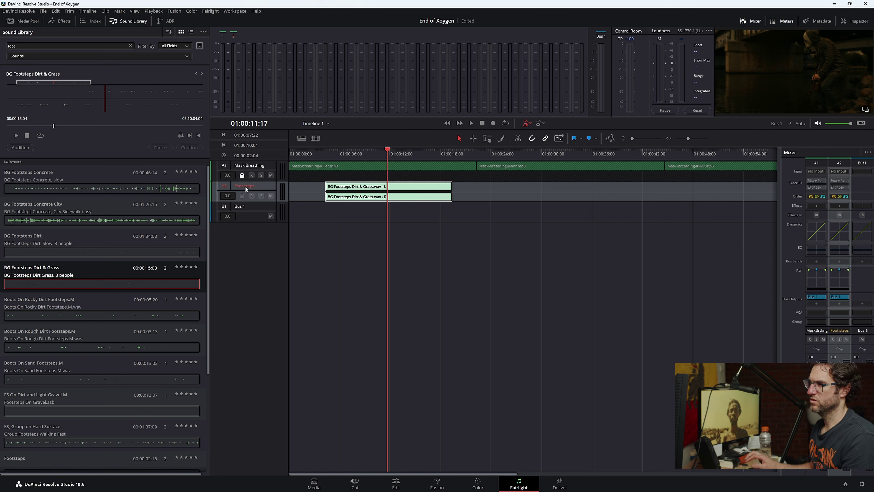
# - Line the footsteps clip up with the playhead around 01:00:13
pyautogui.moveTo(306, 155); pyautogui.dragTo(291, 156)
pyautogui.press('space')
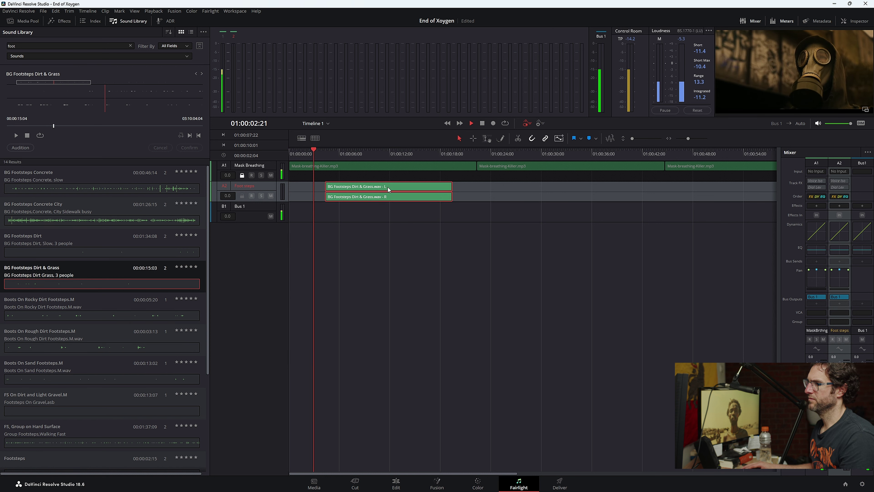
pyautogui.moveTo(388, 188); pyautogui.dragTo(461, 188)
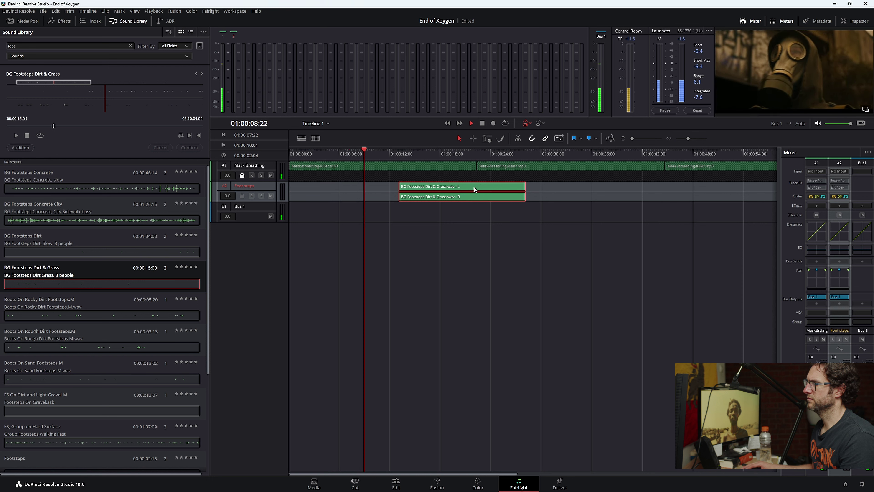
pyautogui.press('space')
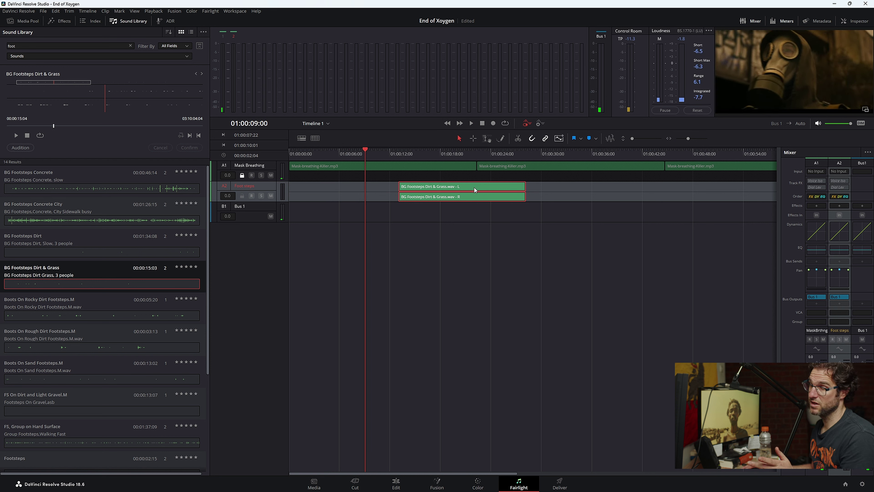
pyautogui.moveTo(474, 187); pyautogui.dragTo(445, 187)
pyautogui.press('space')
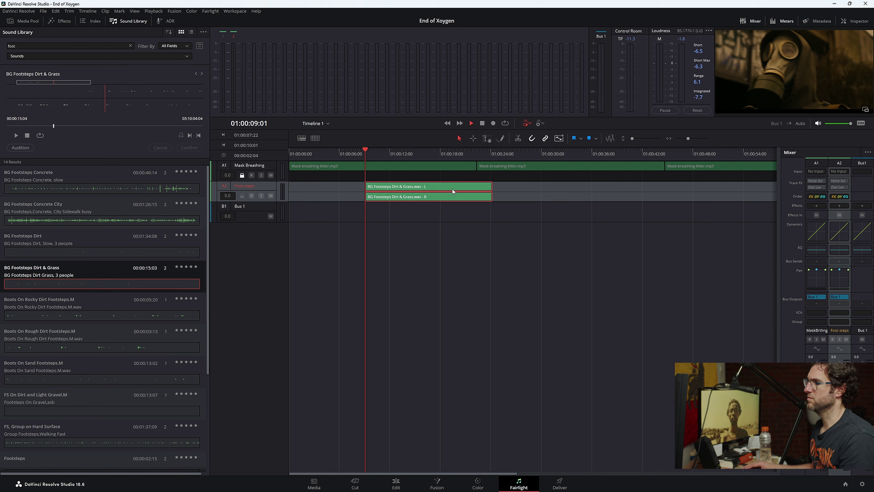
pyautogui.press('space')
# - Enlarge the Foot steps track, nudge the clip slightly earlier, and zoom in
pyautogui.moveTo(267, 202); pyautogui.dragTo(392, 295)
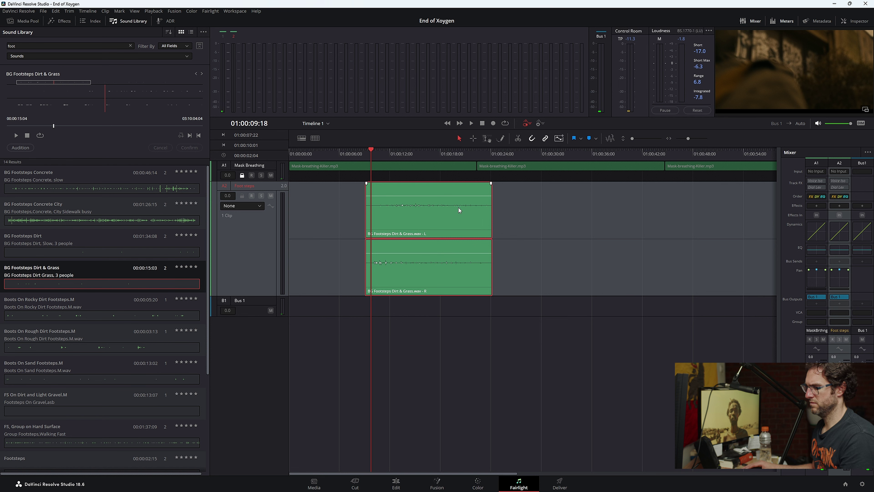
pyautogui.press(',')
pyautogui.press(',')
pyautogui.press(',')
pyautogui.press(',')
pyautogui.press(',')
pyautogui.press(',')
pyautogui.press(',')
pyautogui.press(',')
pyautogui.press(',')
pyautogui.press(',')
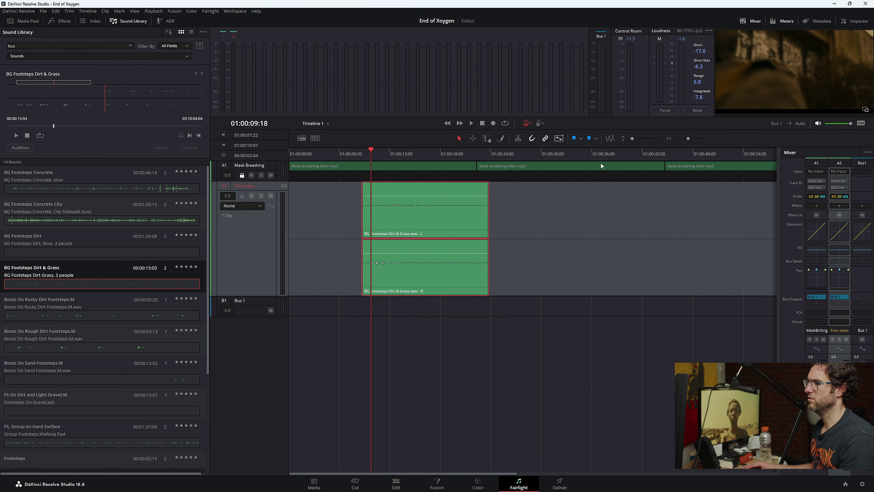
pyautogui.click(691, 138)
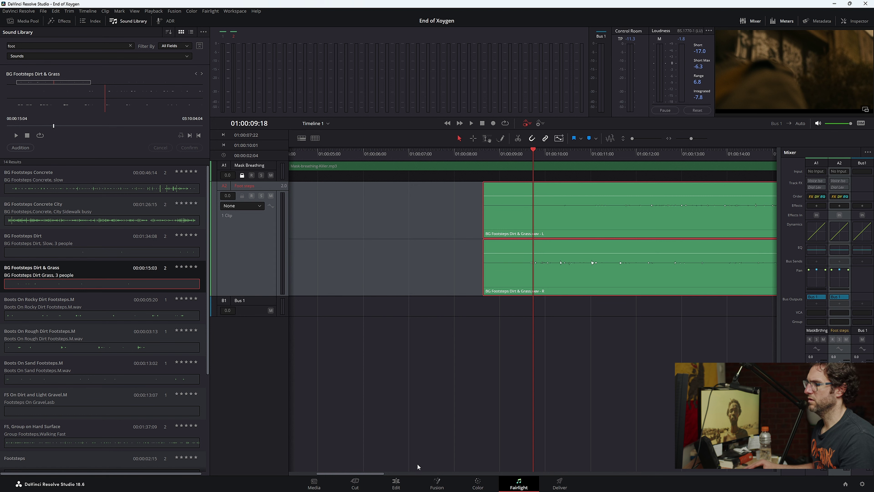
pyautogui.click(396, 482)
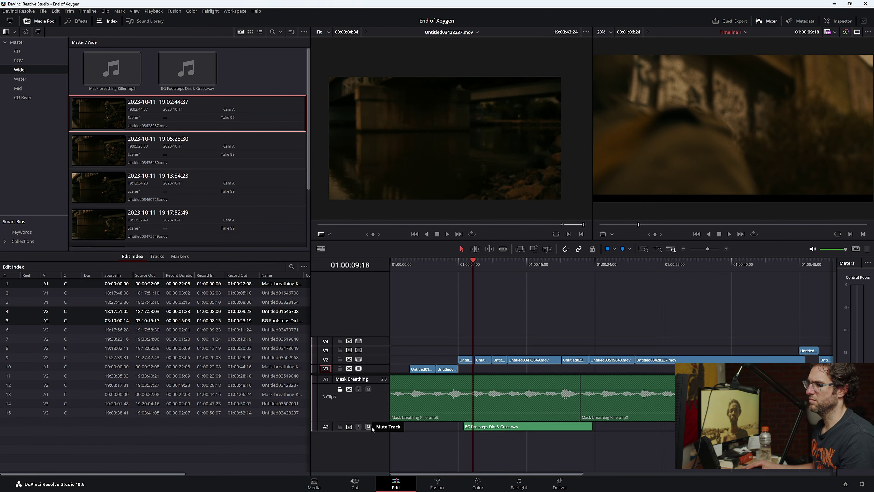
# - Enlarge the Foot steps track and check the footstep sync at high zoom
pyautogui.moveTo(371, 431); pyautogui.dragTo(372, 467)
pyautogui.click(462, 269)
pyautogui.press('space')
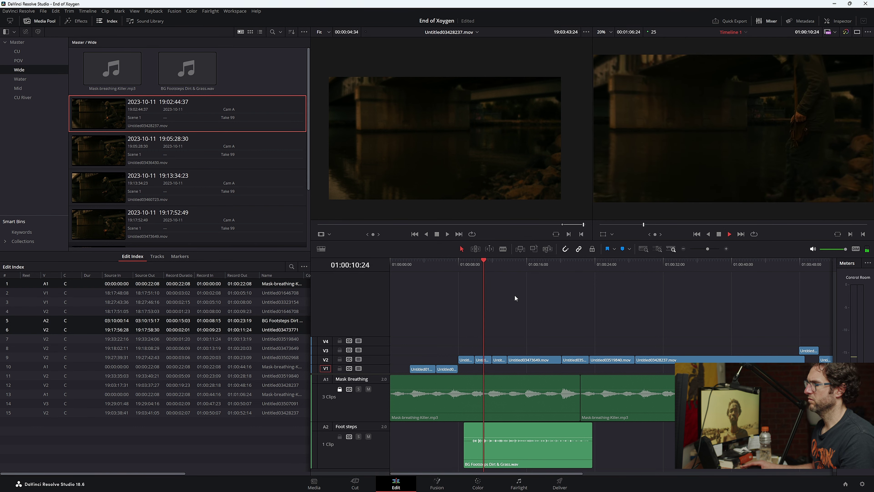
pyautogui.click(472, 269)
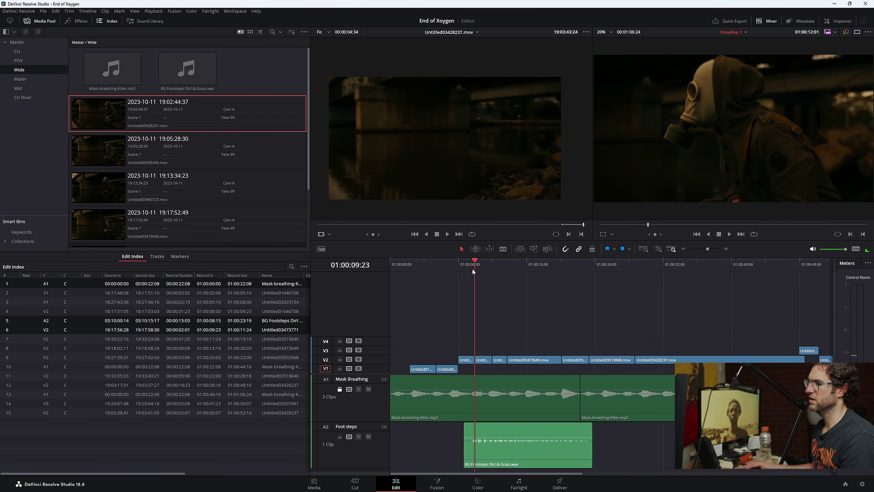
pyautogui.press('Up')
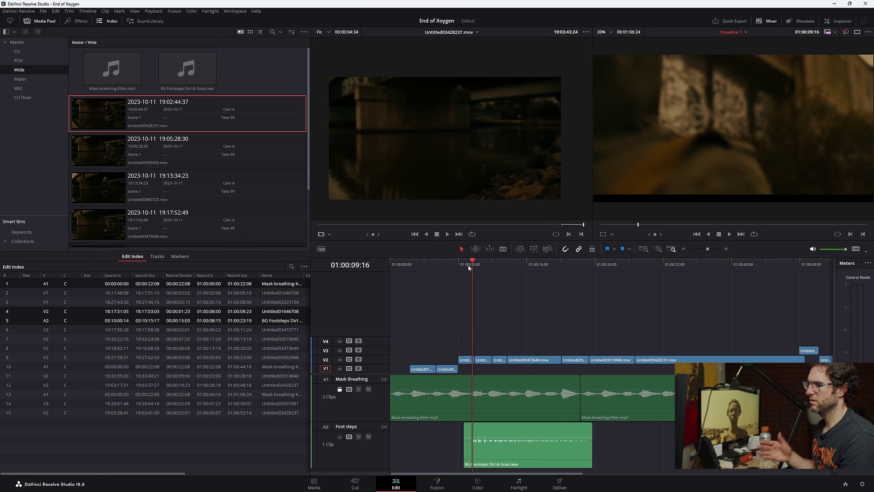
pyautogui.click(726, 248)
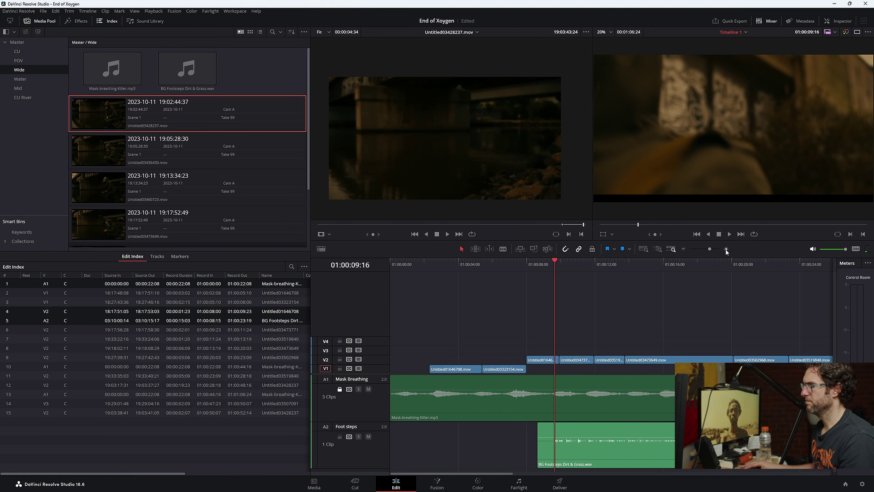
pyautogui.click(726, 248)
pyautogui.press('Left')
pyautogui.press('Left')
pyautogui.press('Left')
pyautogui.press('Left')
pyautogui.press('Left')
pyautogui.press('Left')
pyautogui.press('Left')
pyautogui.press('Left')
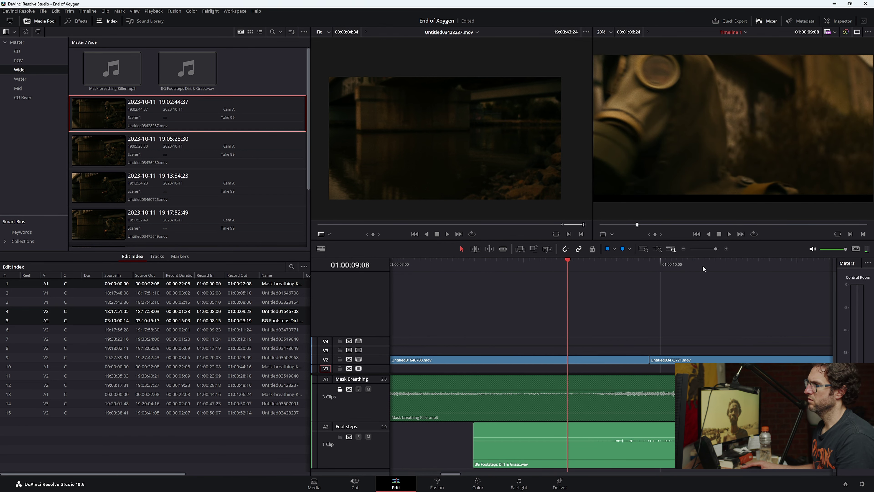
pyautogui.press('j')
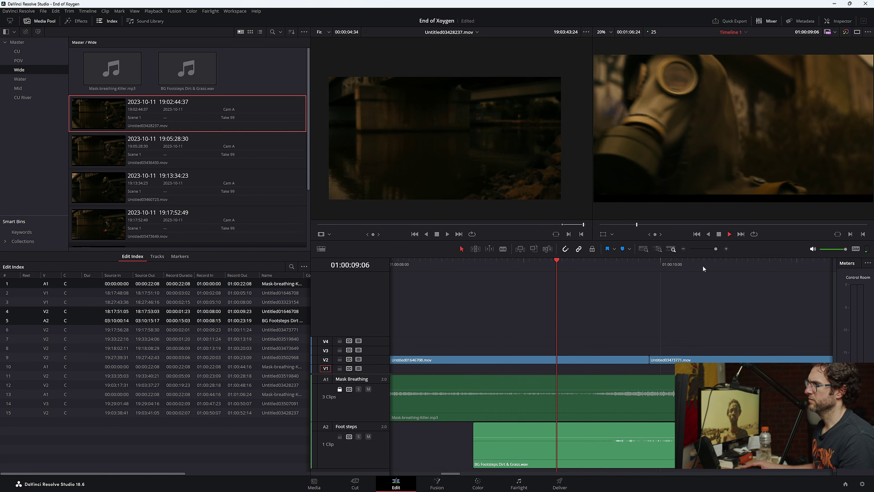
pyautogui.press('k')
# - Shift the footsteps clip 8 frames earlier and save the project
pyautogui.moveTo(654, 451); pyautogui.dragTo(612, 452)
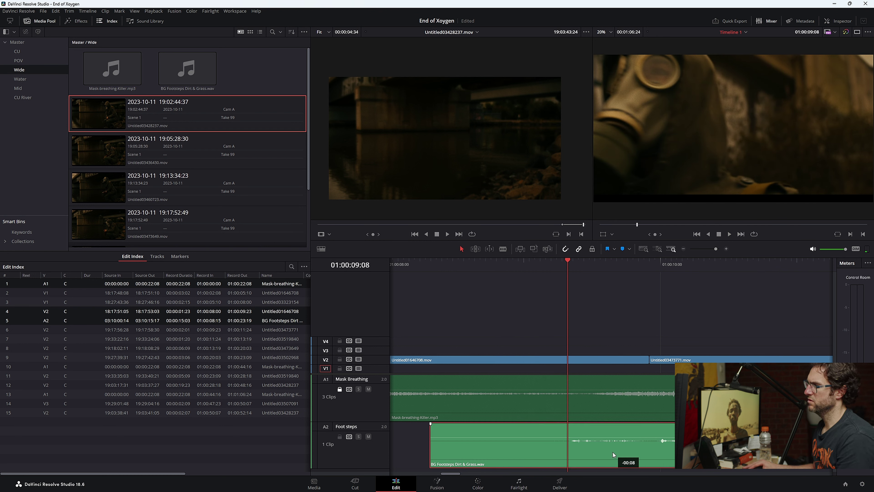
pyautogui.press('l')
pyautogui.press('k')
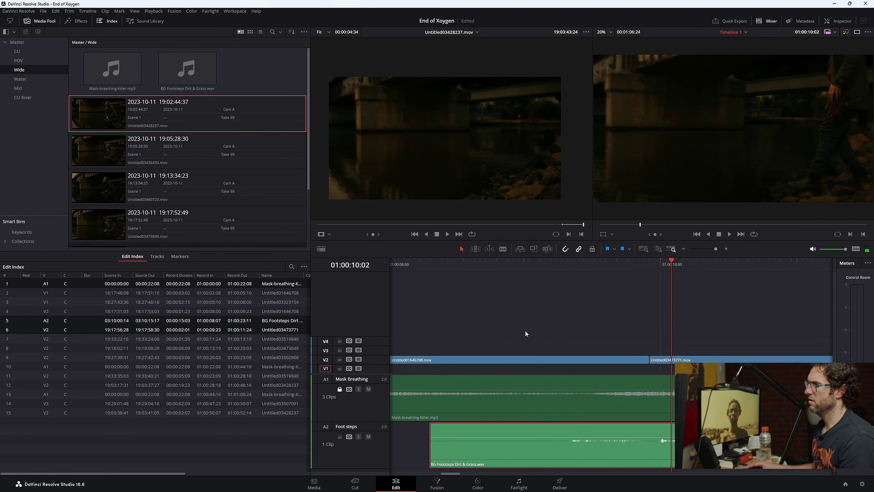
pyautogui.press('/')
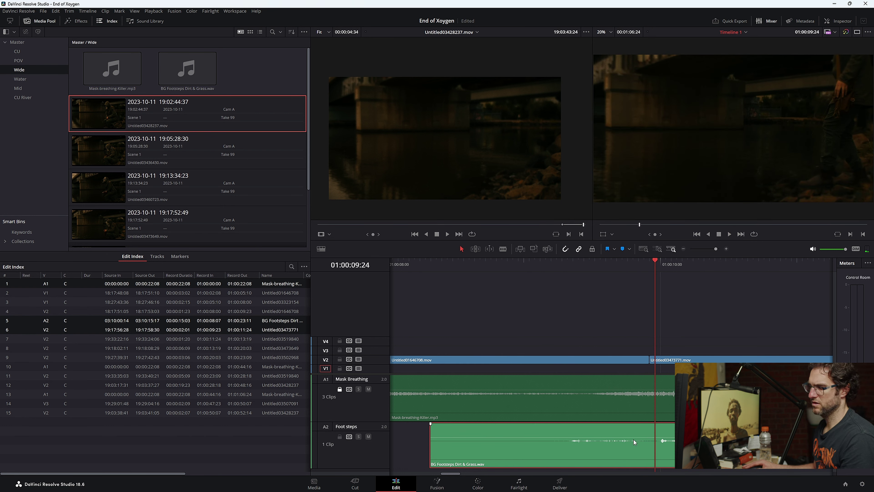
pyautogui.hotkey('ctrl', 's')
# - Split the footsteps at the shot change, trim one frame, remove the later piece to leave a gap, and save
pyautogui.hotkey('ctrl', 'b')
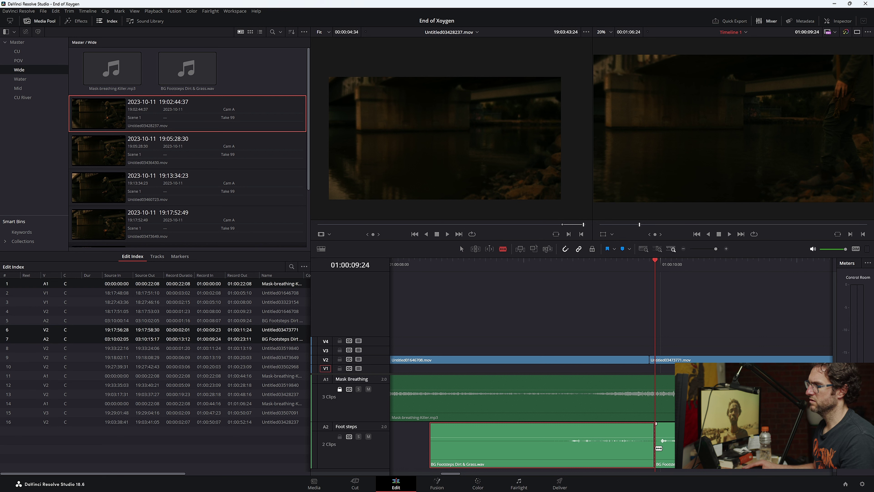
pyautogui.moveTo(652, 452); pyautogui.dragTo(642, 455)
pyautogui.press('/')
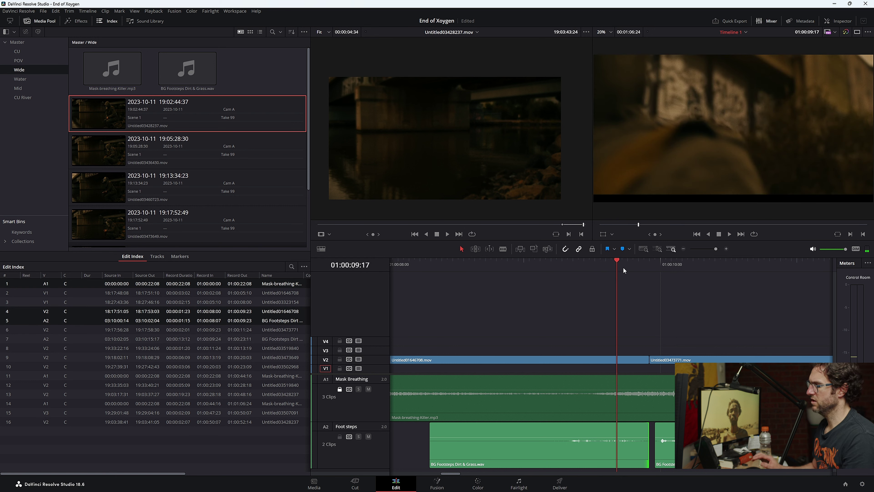
pyautogui.press('Right')
pyautogui.press('Right')
pyautogui.press('Right')
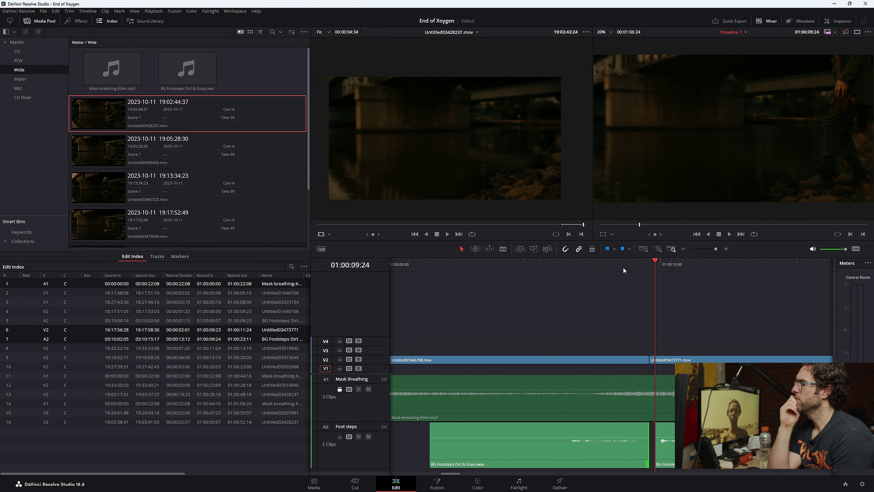
pyautogui.press('Right')
pyautogui.press('Right')
pyautogui.press('Right')
pyautogui.press('Right')
pyautogui.press('Right')
pyautogui.press('Right')
pyautogui.press('Right')
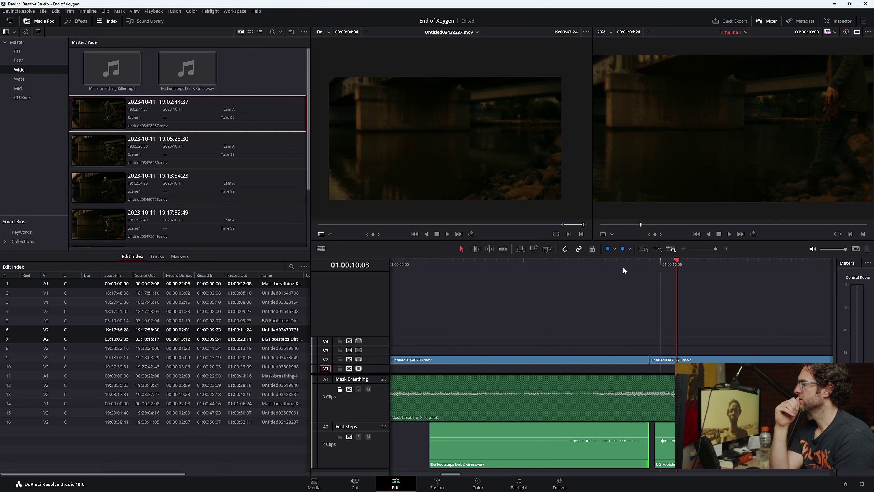
pyautogui.press('Right')
pyautogui.press('BackSpace')
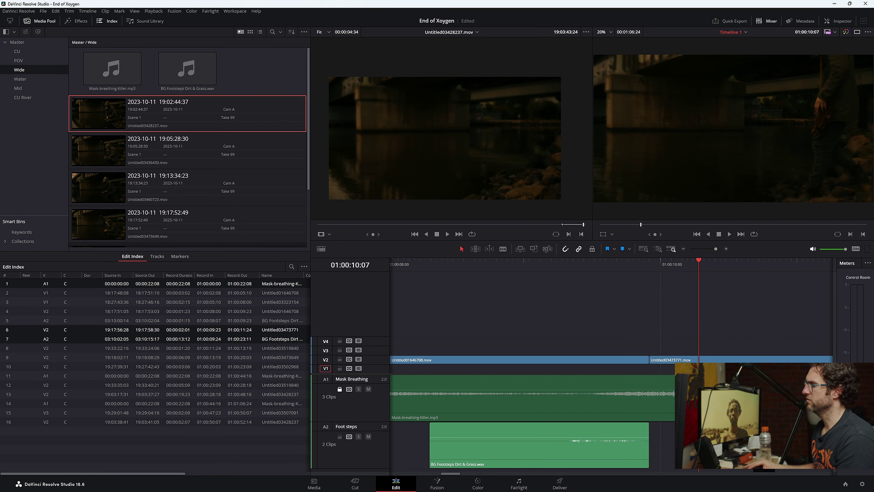
pyautogui.hotkey('ctrl', 's')
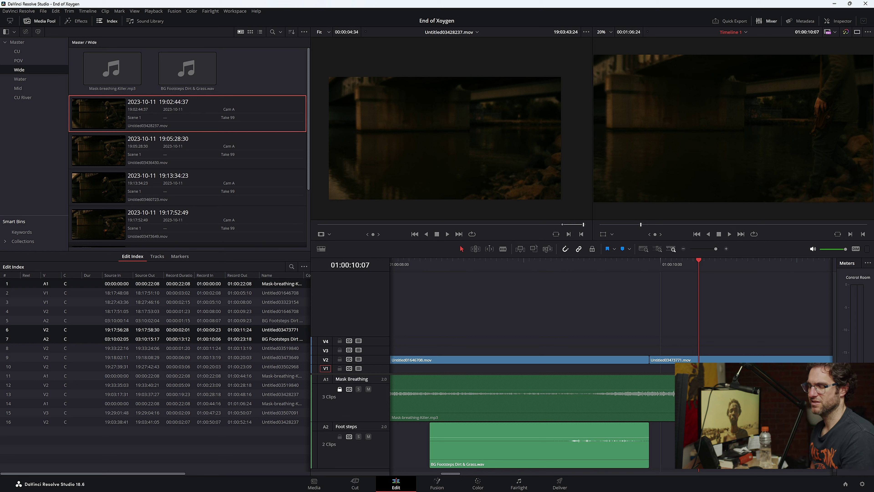
# - Play through the footsteps gap around the shot change to check its timing
pyautogui.press('Up')
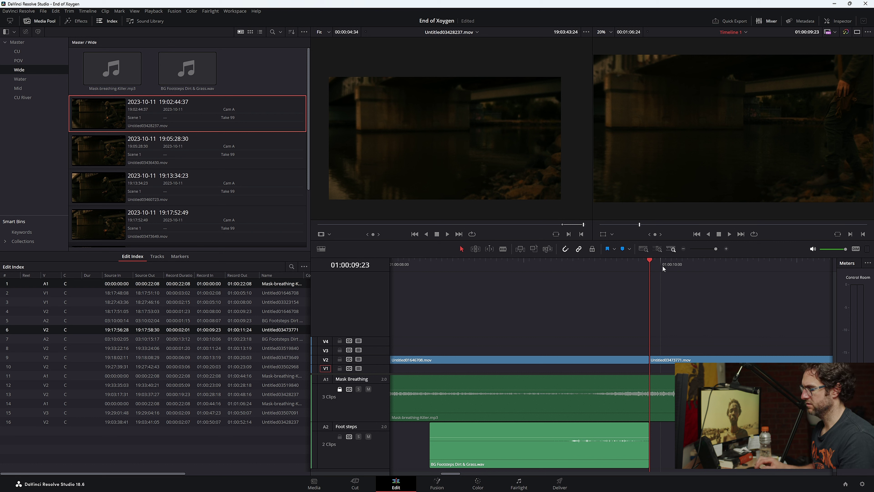
pyautogui.press('space')
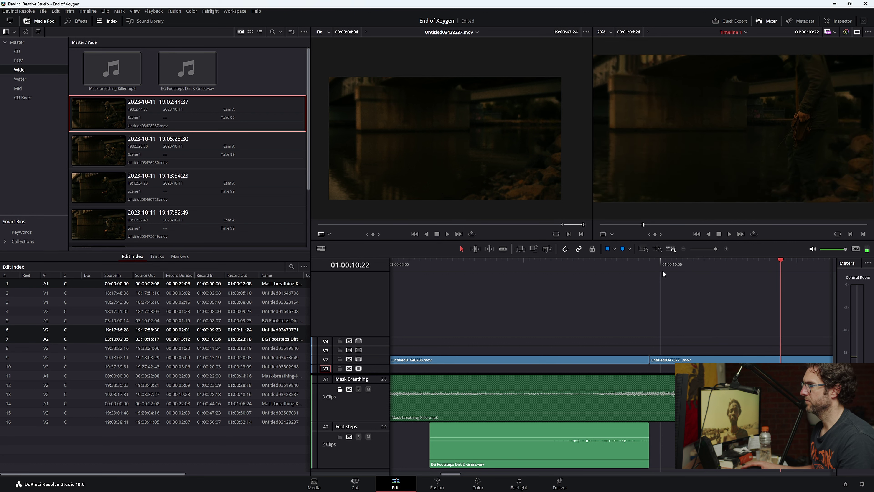
pyautogui.press('Right')
pyautogui.press('Right')
pyautogui.press('Right')
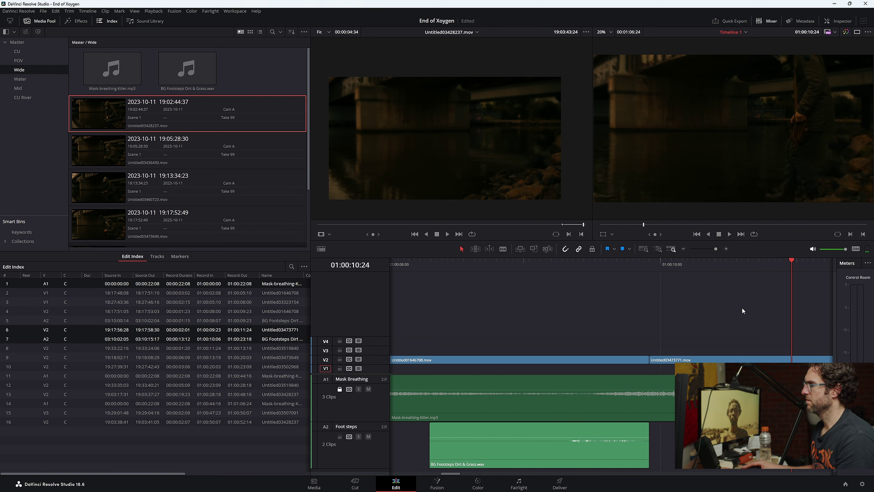
pyautogui.press('Left')
pyautogui.press('Left')
pyautogui.click(564, 267)
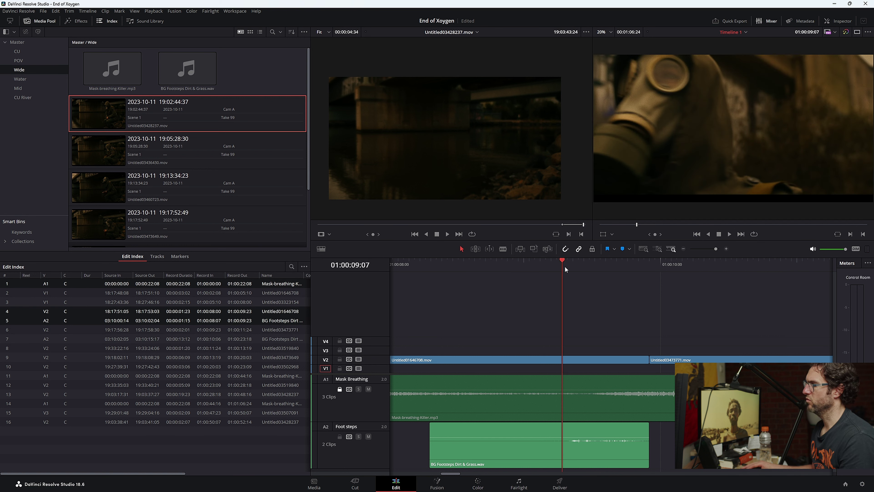
pyautogui.press('space')
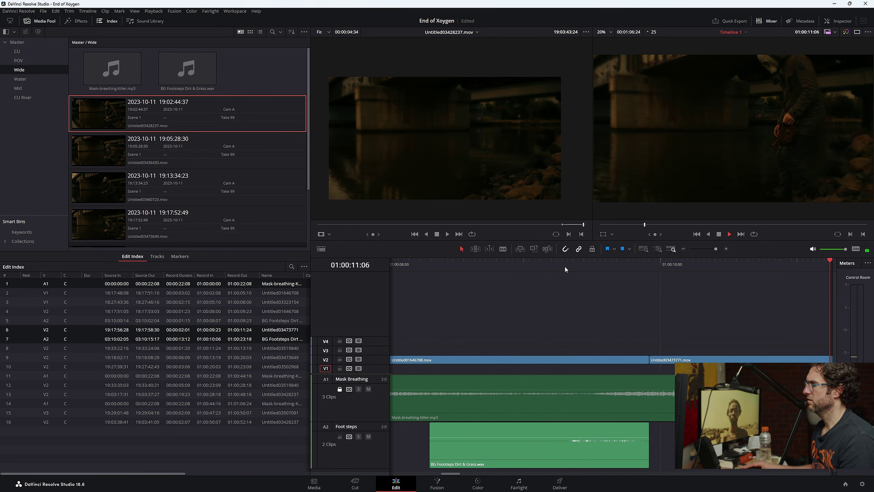
pyautogui.press('space')
# - Split the A2 footsteps clip at the playhead and watch the edit in Cinema Viewer
pyautogui.press('space')
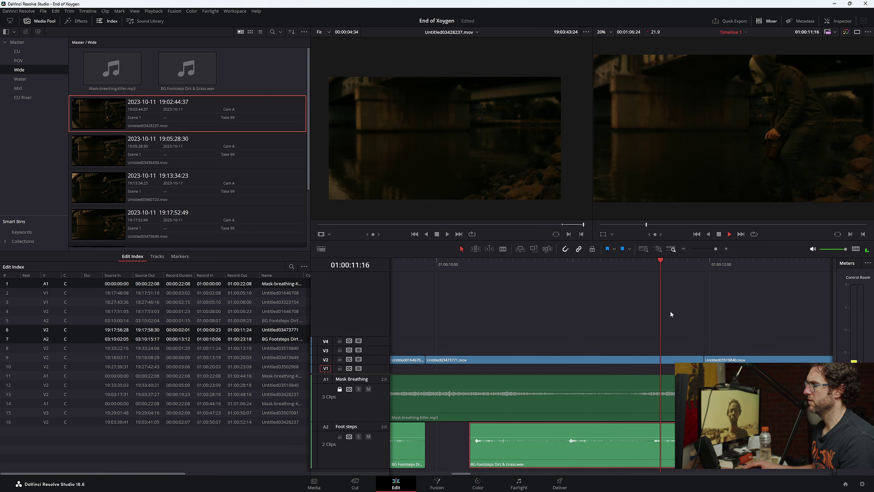
pyautogui.click(603, 266)
pyautogui.press('space')
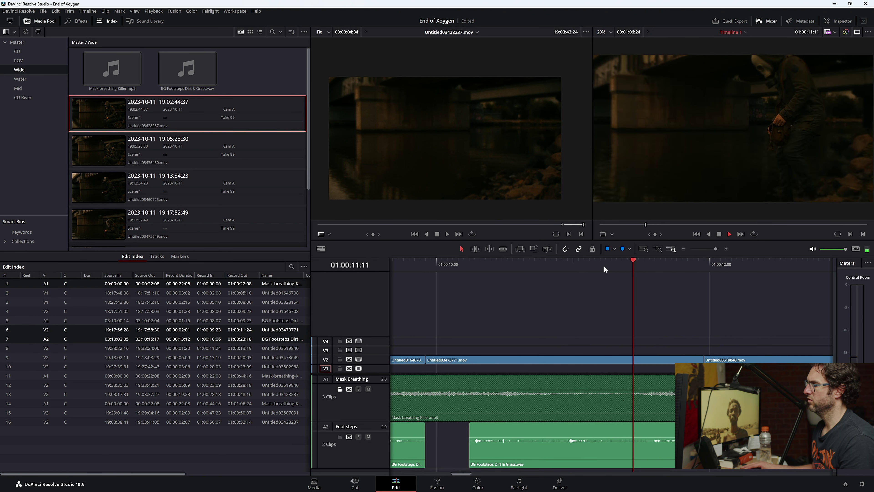
pyautogui.press('space')
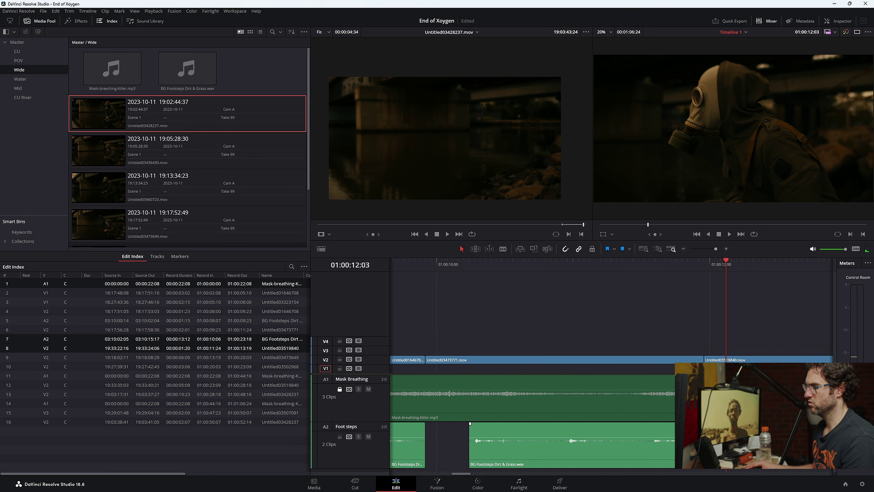
pyautogui.click(470, 423)
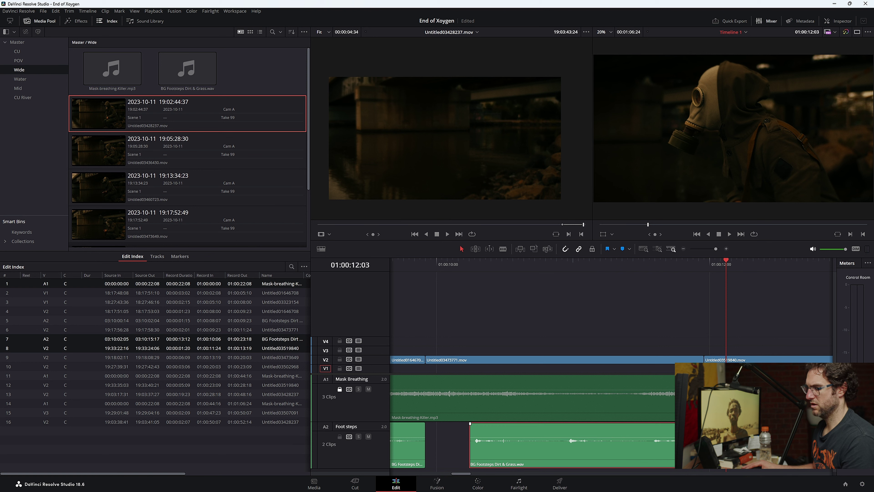
pyautogui.hotkey('ctrl', 'b')
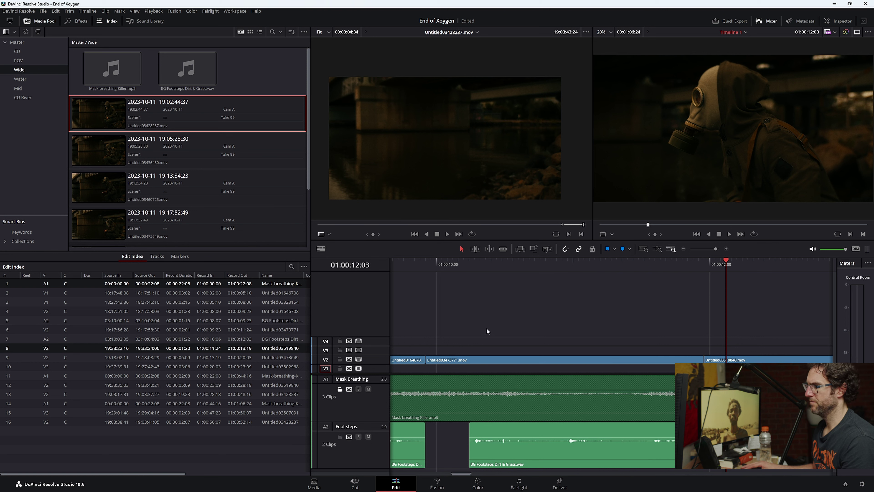
pyautogui.press('space')
pyautogui.hotkey('ctrl', 'f')
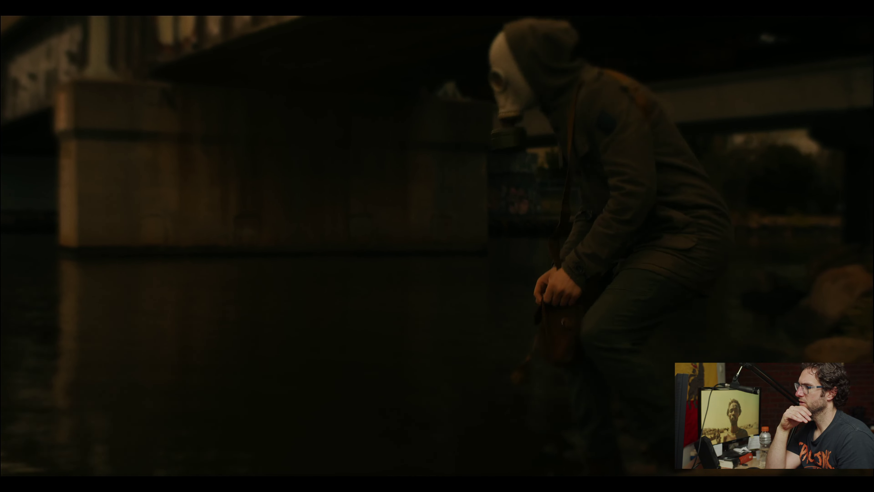
# - Trim the second footsteps clip's end to just before 01:00:12:00 and review it
pyautogui.press('Escape')
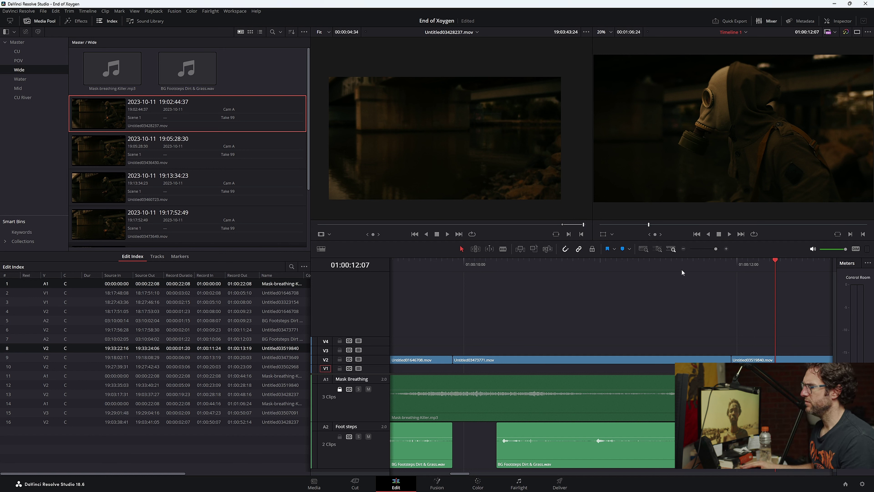
pyautogui.click(683, 249)
pyautogui.click(457, 263)
pyautogui.press('space')
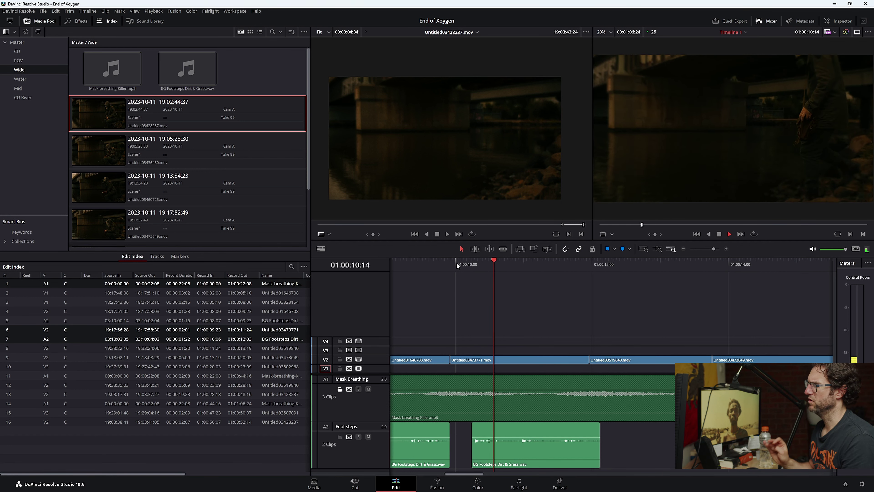
pyautogui.press('space')
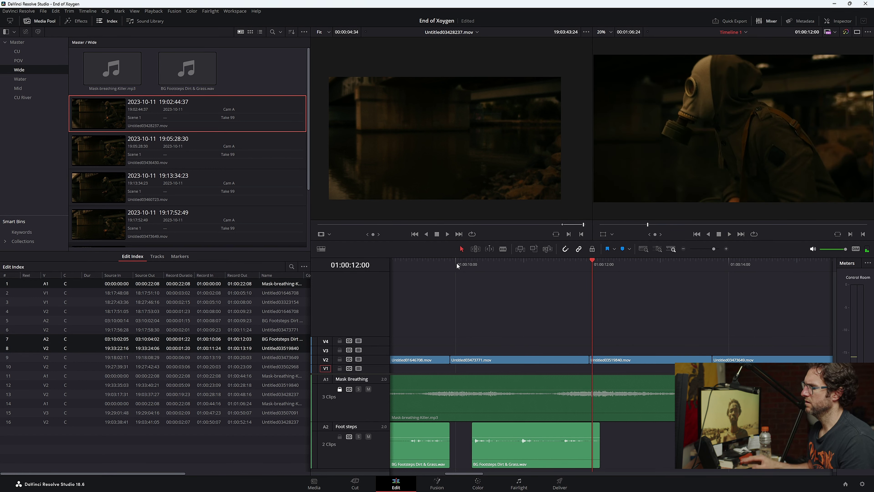
pyautogui.press('Left')
pyautogui.press('Left')
pyautogui.press('Left')
pyautogui.press('Left')
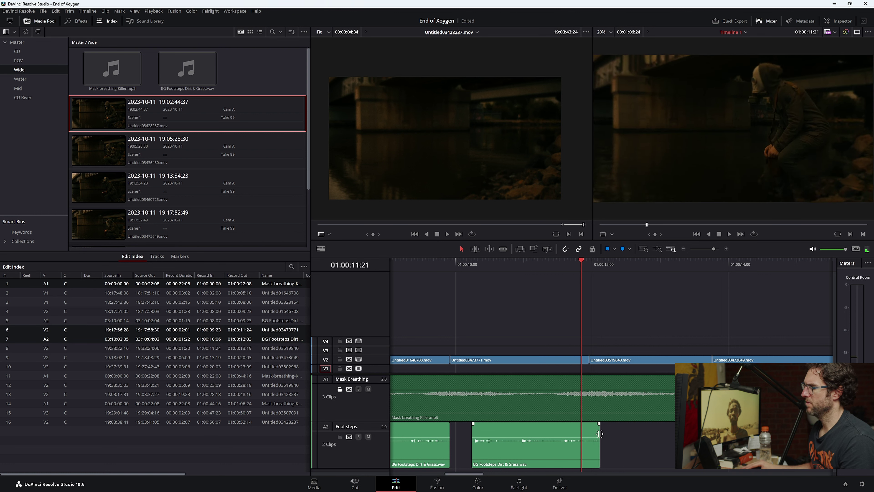
pyautogui.moveTo(599, 444); pyautogui.dragTo(587, 444)
pyautogui.click(435, 260)
pyautogui.press('space')
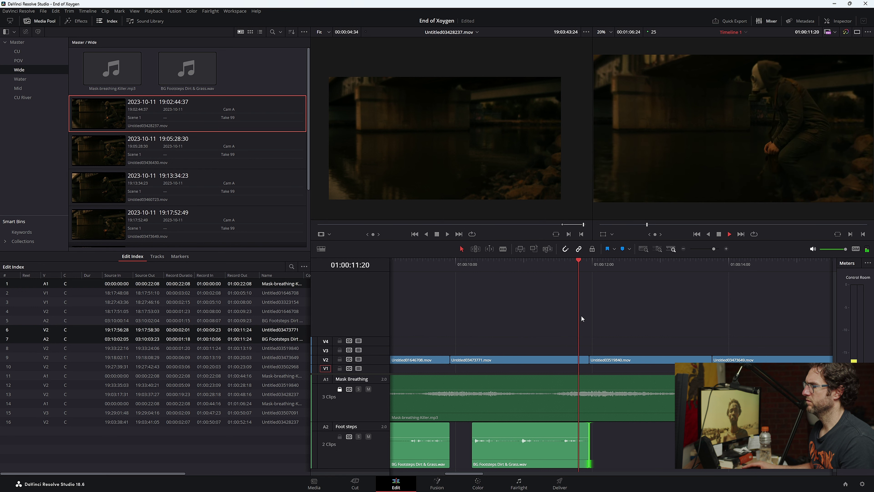
pyautogui.press('space')
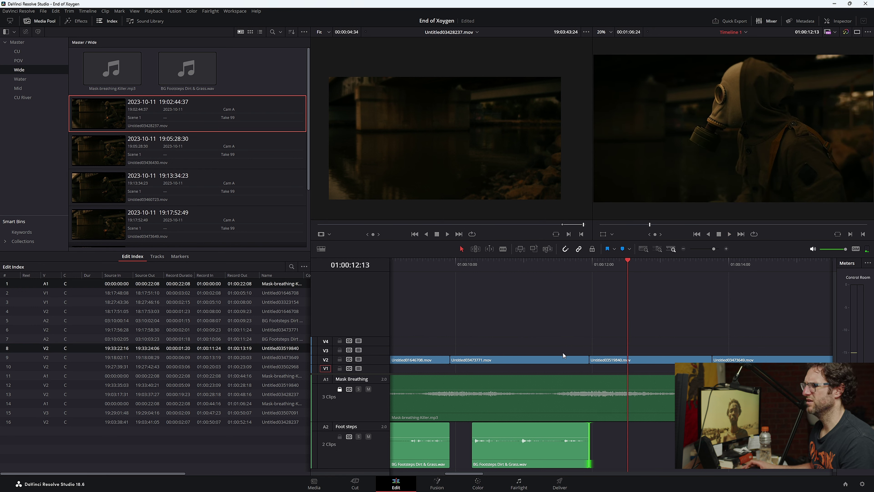
# - Try a shorter cut, then restore the footsteps clip end to 01:00:11:24
pyautogui.click(452, 262)
pyautogui.press('space')
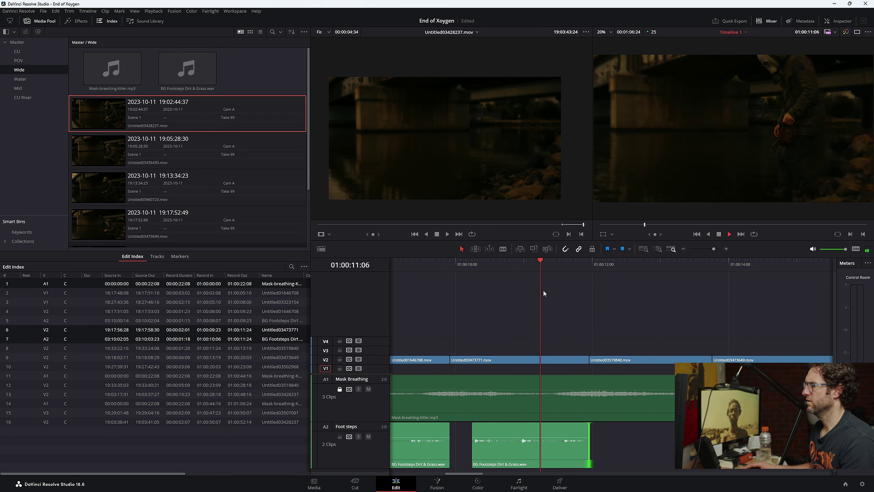
pyautogui.press('space')
pyautogui.moveTo(588, 433); pyautogui.dragTo(565, 433)
pyautogui.click(477, 264)
pyautogui.press('space')
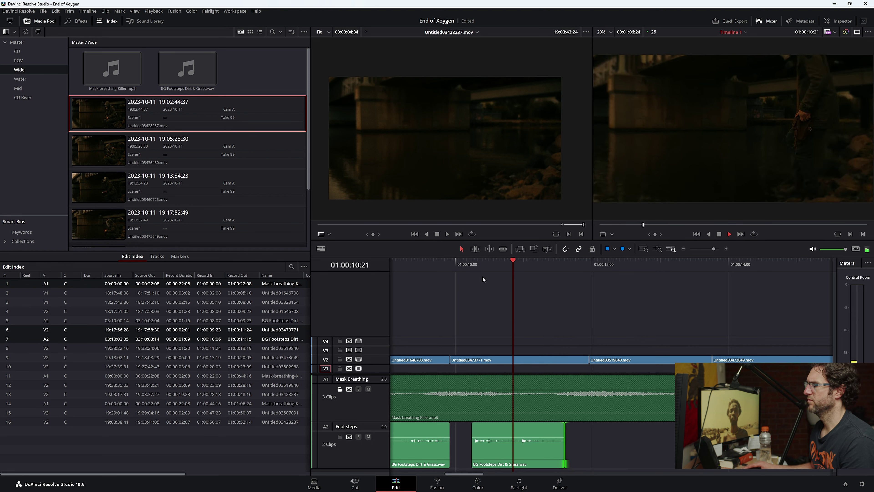
pyautogui.press('space')
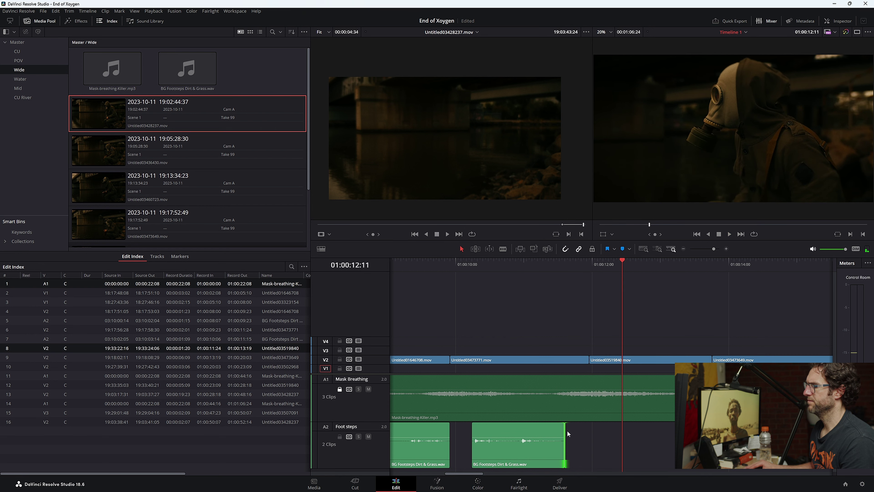
pyautogui.moveTo(565, 433); pyautogui.dragTo(588, 433)
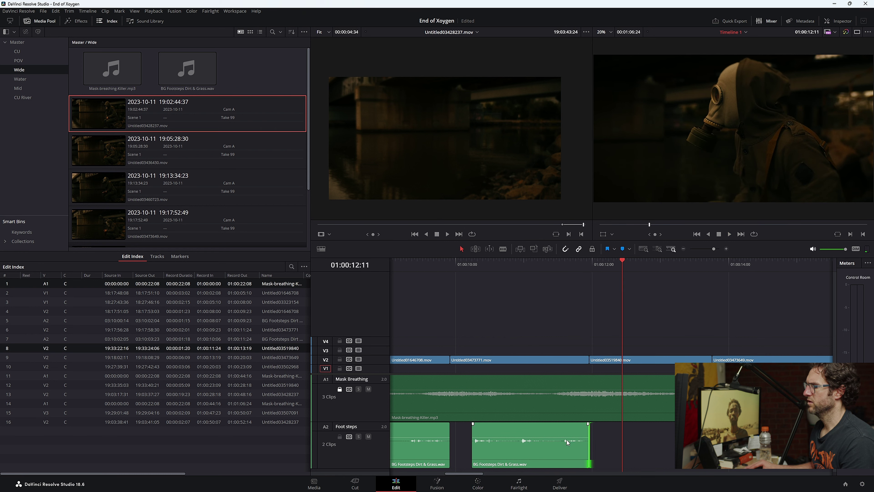
# - Add a volume keyframe and lower the footsteps volume toward the clip's end
pyautogui.keyDown('alt'); pyautogui.click(559, 437); pyautogui.keyUp('alt')
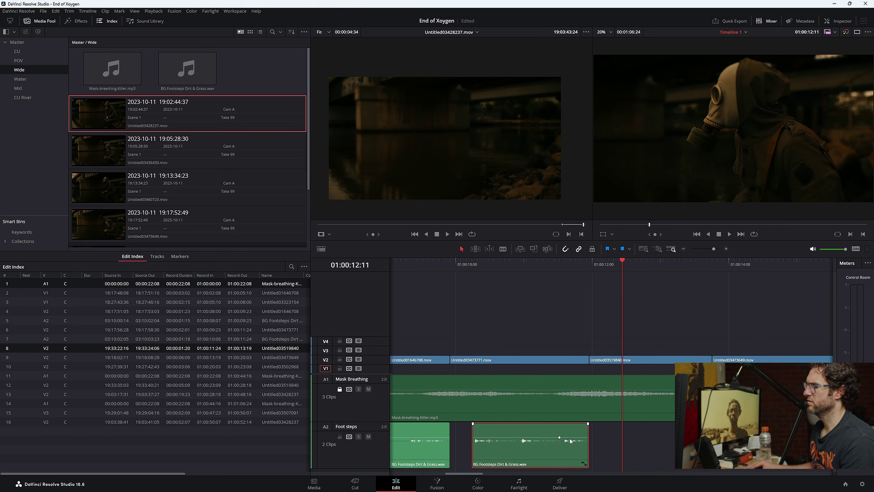
pyautogui.moveTo(569, 439); pyautogui.dragTo(570, 441)
pyautogui.click(517, 269)
pyautogui.press('space')
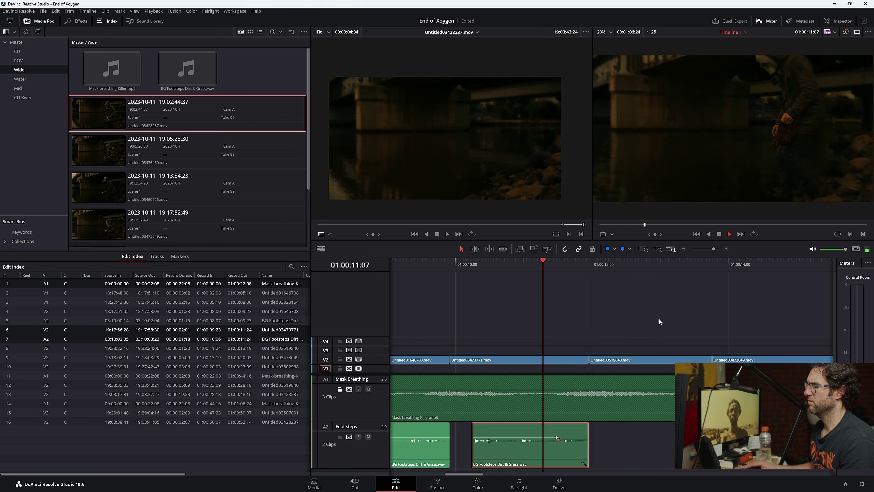
pyautogui.click(683, 248)
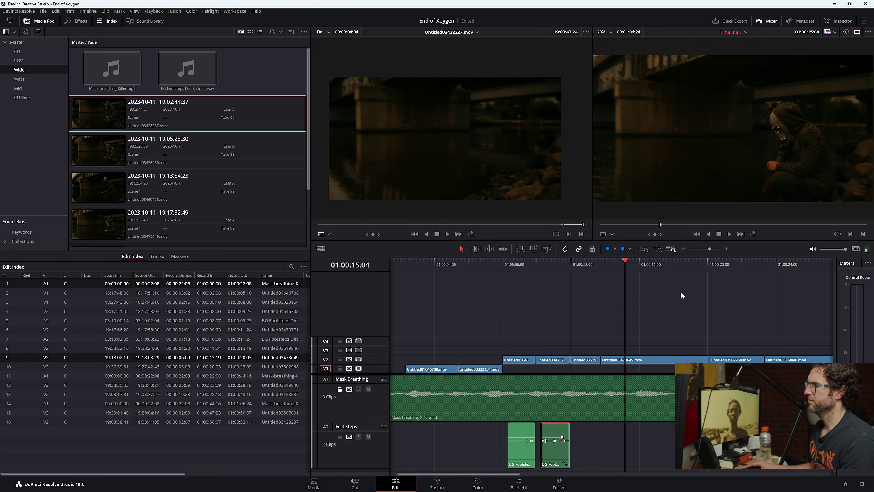
pyautogui.click(518, 483)
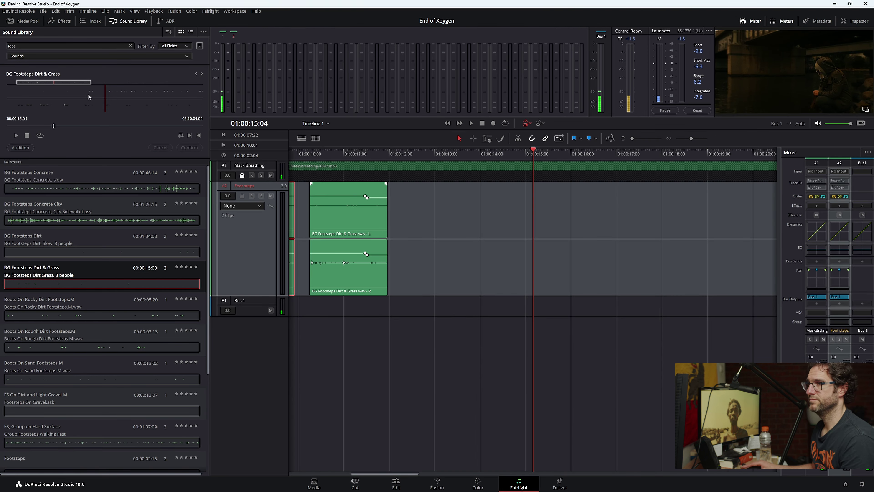
# - Search the Sound Library for 'bag' and audition Backpack Bookbag Rummage
pyautogui.click(130, 45)
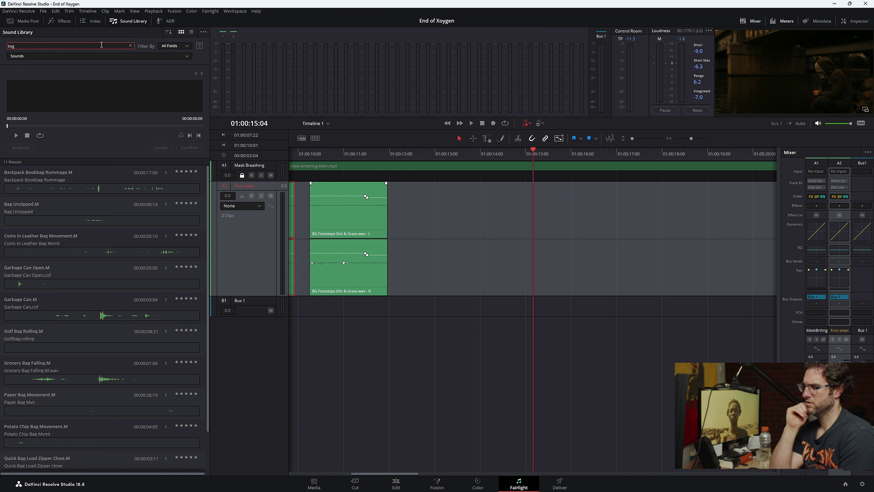
pyautogui.press('Down')
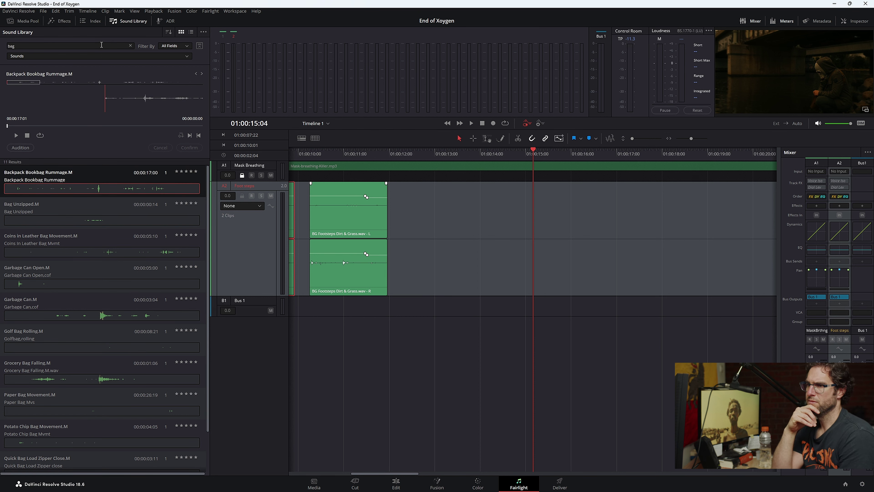
pyautogui.click(53, 190)
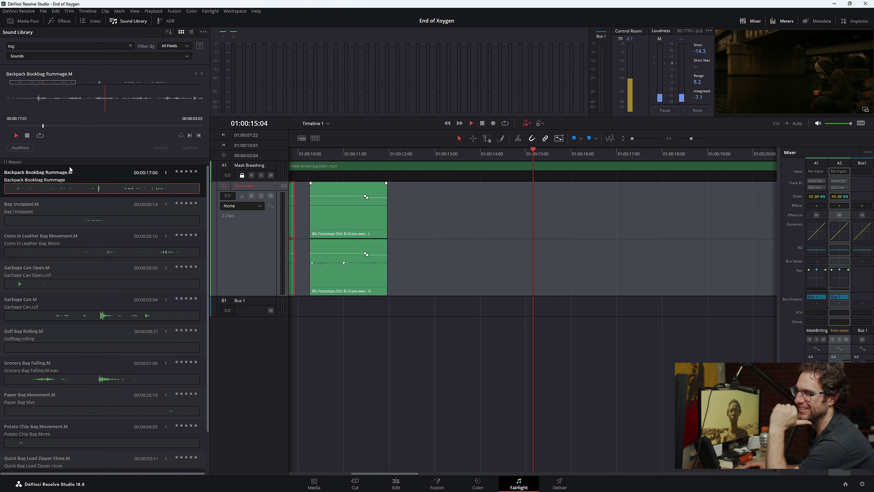
pyautogui.press('space')
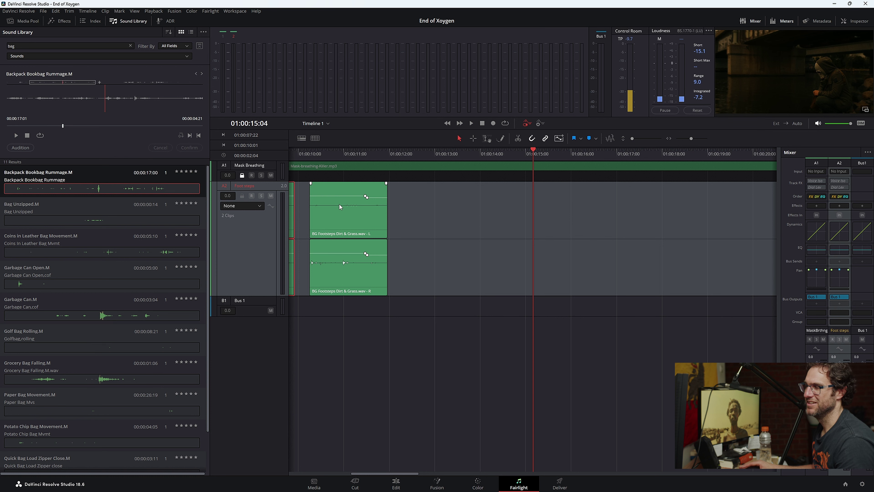
# - Set the playhead at 01:00:14:00 and place the rummage sound on the Foot steps track there
pyautogui.moveTo(480, 154); pyautogui.dragTo(348, 155)
pyautogui.press('space')
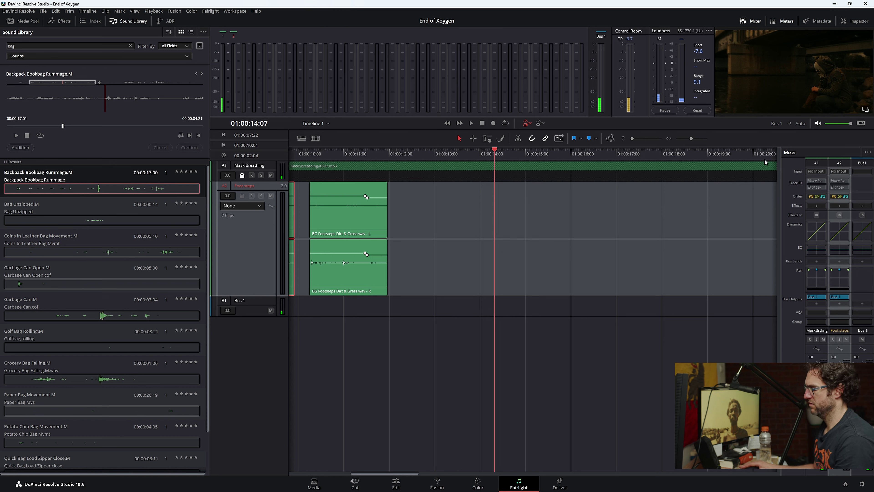
pyautogui.press('Left')
pyautogui.press('Left')
pyautogui.press('Left')
pyautogui.press('Left')
pyautogui.press('Left')
pyautogui.press('Left')
pyautogui.press('Left')
pyautogui.press('Left')
pyautogui.press('Left')
pyautogui.press('Left')
pyautogui.press('Left')
pyautogui.press('Left')
pyautogui.press('Left')
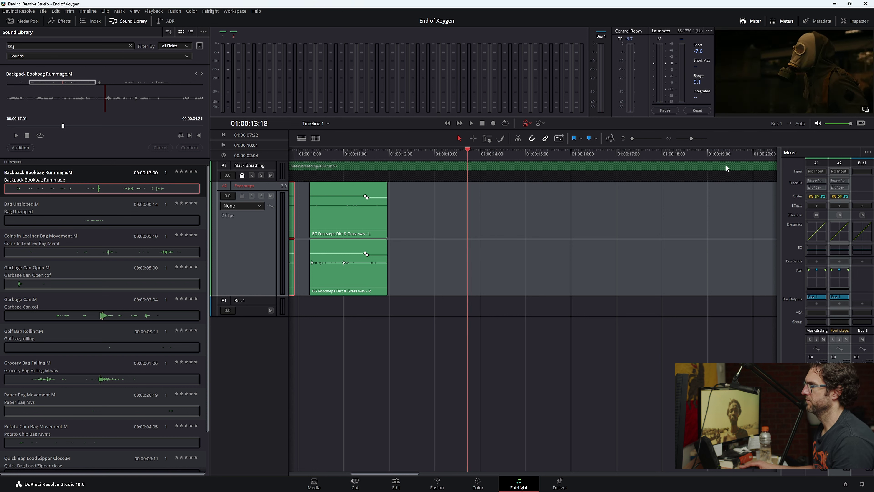
pyautogui.press('Right')
pyautogui.press('Right')
pyautogui.press('Right')
pyautogui.press('Right')
pyautogui.press('Right')
pyautogui.press('Right')
pyautogui.press('Right')
pyautogui.press('Right')
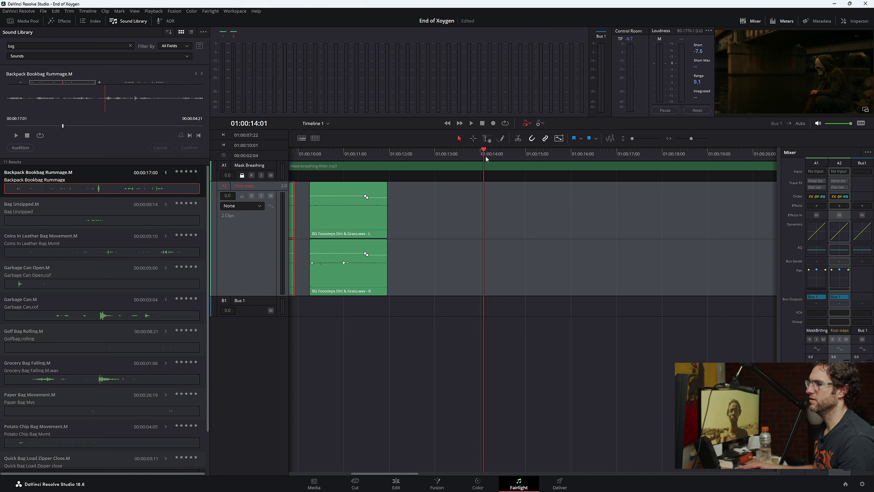
pyautogui.moveTo(487, 157); pyautogui.dragTo(481, 157)
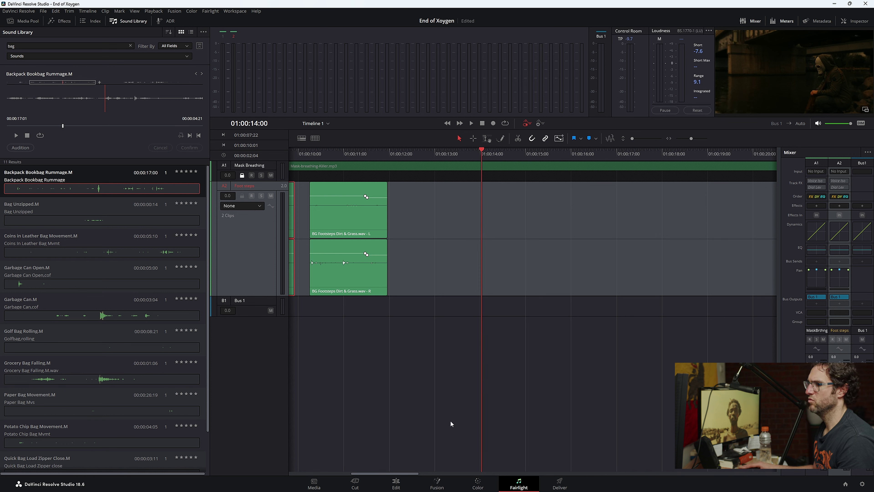
pyautogui.press('space')
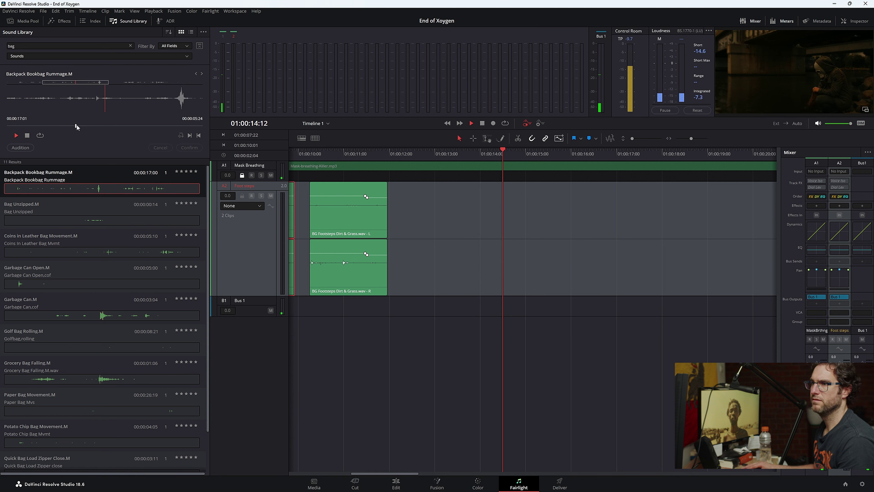
pyautogui.moveTo(72, 126); pyautogui.dragTo(478, 192)
pyautogui.press('space')
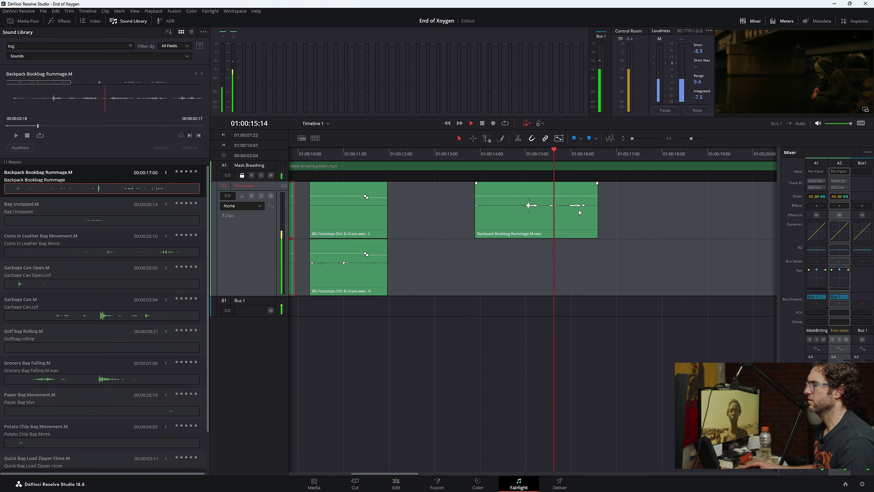
pyautogui.click(474, 152)
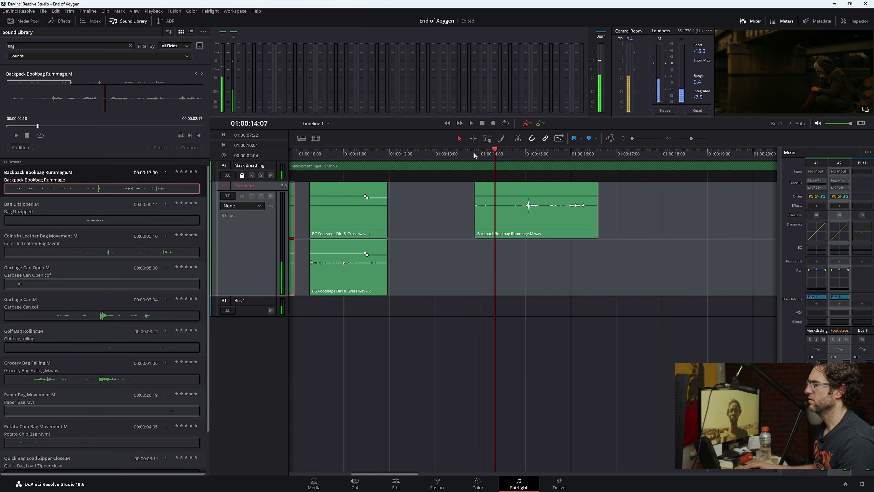
pyautogui.press('space')
pyautogui.click(440, 152)
pyautogui.press('space')
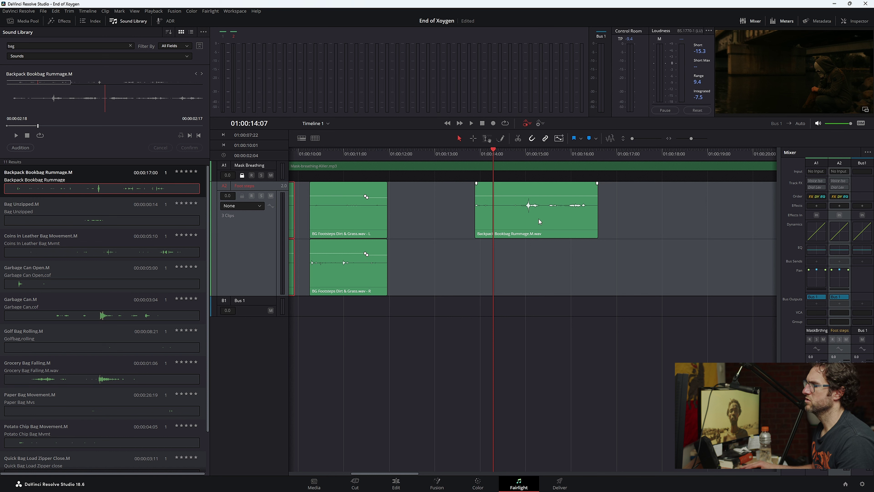
pyautogui.moveTo(538, 219); pyautogui.dragTo(558, 218)
pyautogui.click(471, 152)
pyautogui.press('space')
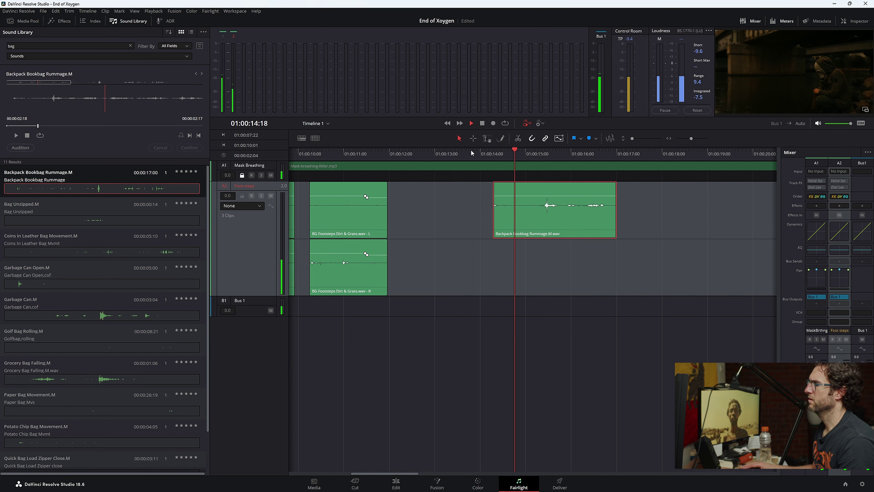
pyautogui.press('space')
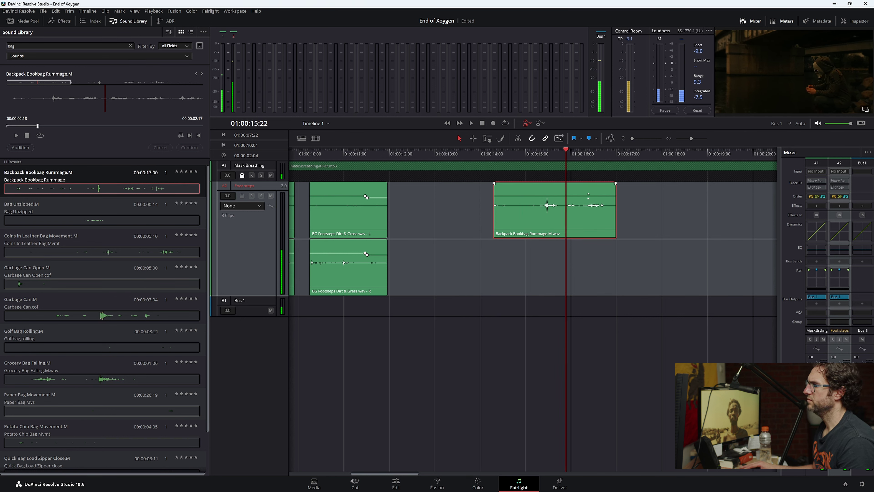
pyautogui.moveTo(615, 192); pyautogui.dragTo(564, 193)
pyautogui.click(497, 152)
pyautogui.press('space')
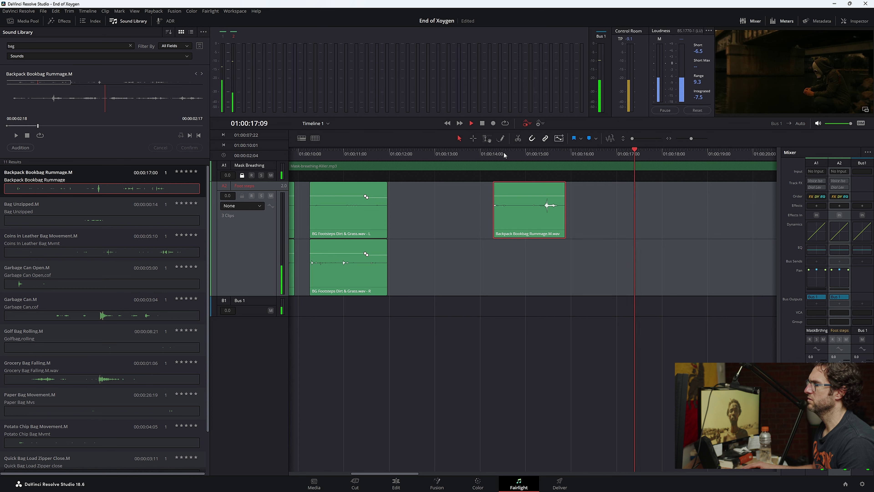
pyautogui.click(553, 155)
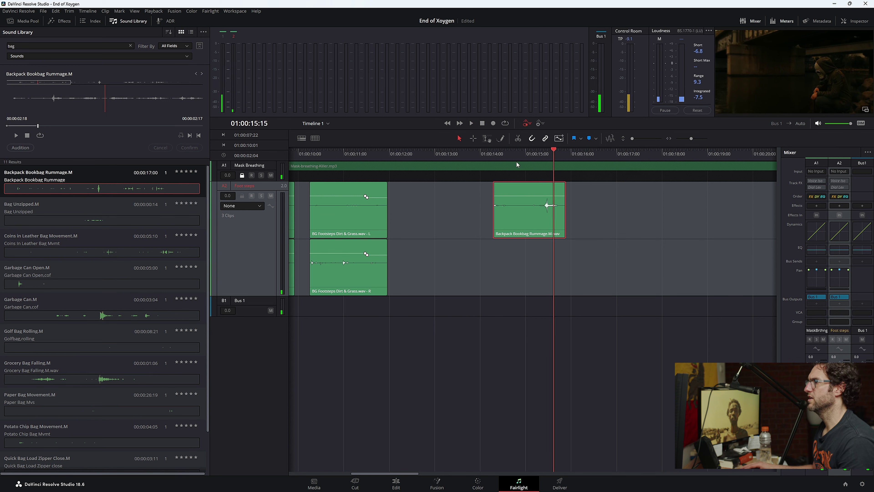
pyautogui.click(474, 165)
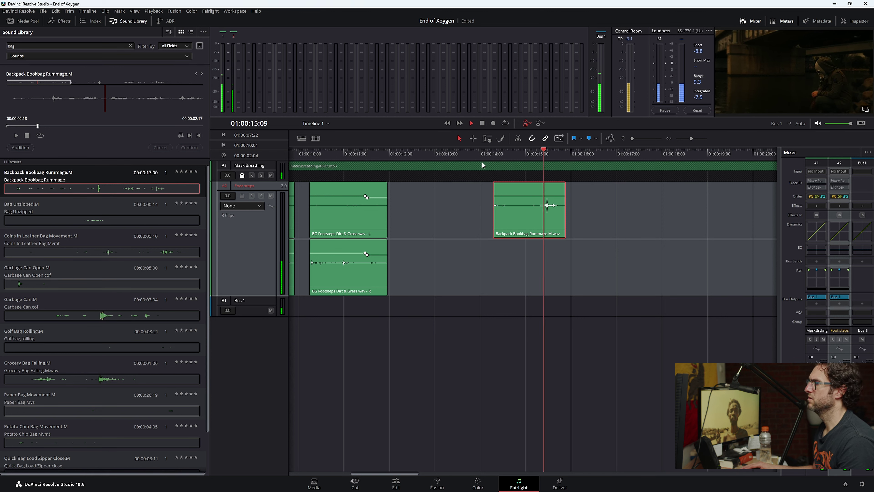
pyautogui.press('space')
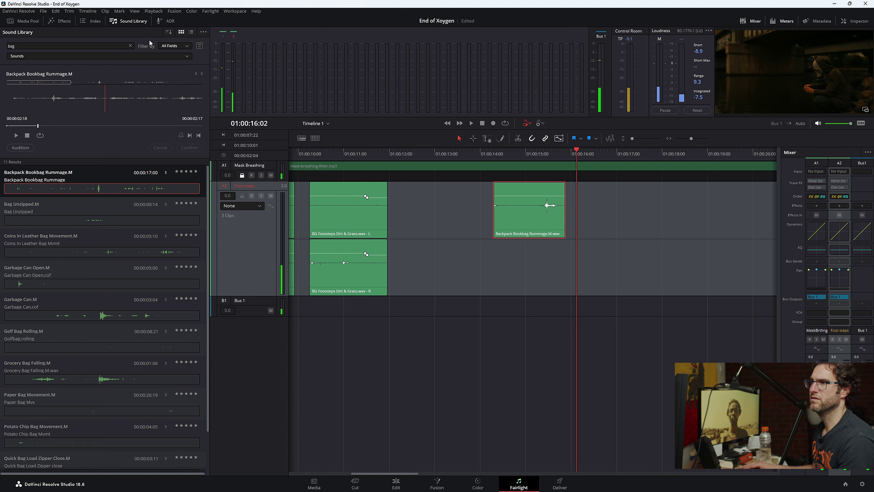
# - Search the Sound Library for 'glass' and audition Cleaning Glass, Glass Cheers, Glass Smash Debris and similar results
pyautogui.click(131, 45)
pyautogui.write('gla')
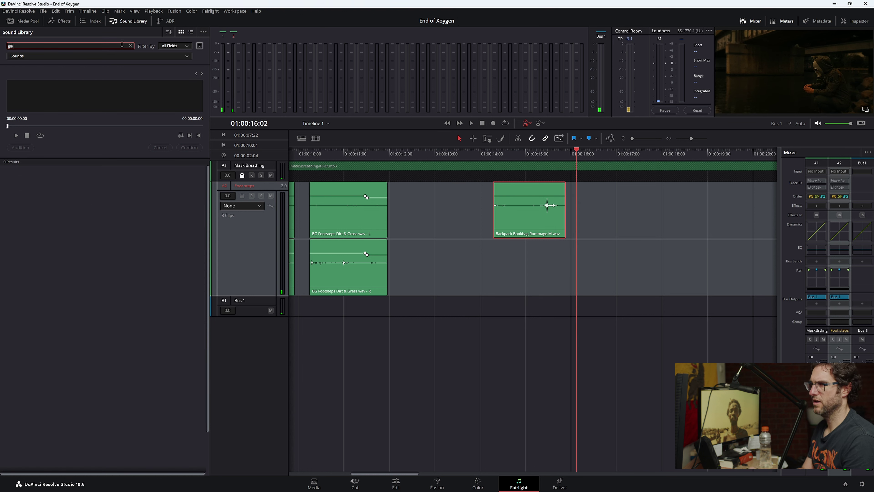
pyautogui.write('ss')
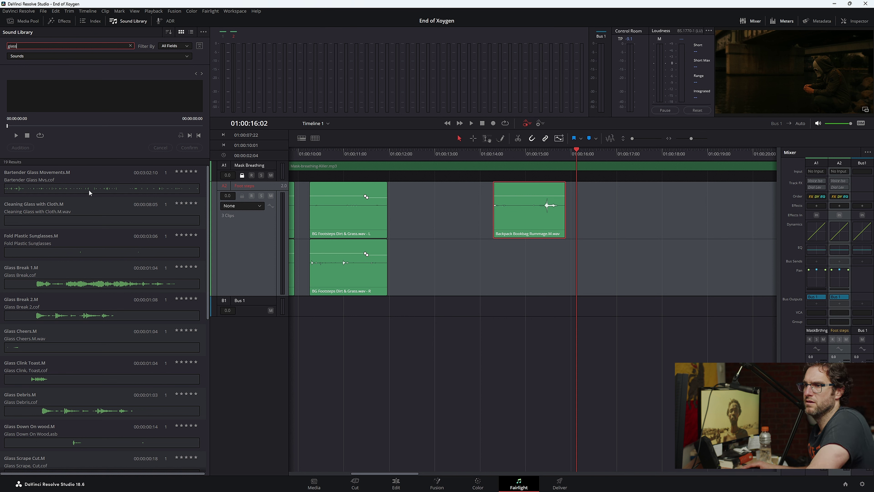
pyautogui.click(82, 221)
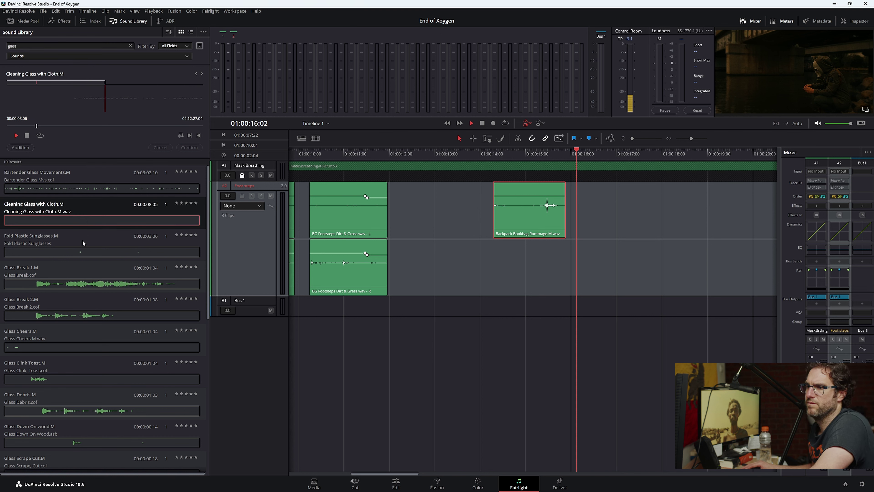
pyautogui.click(83, 250)
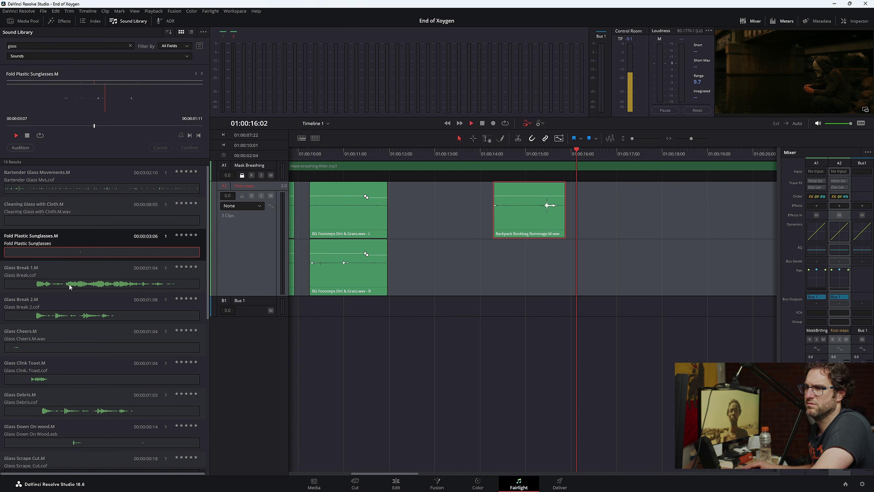
pyautogui.click(75, 348)
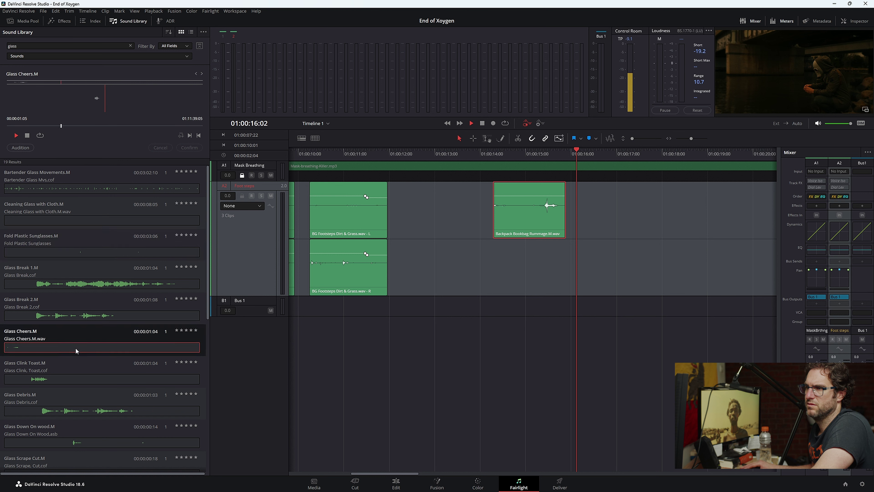
pyautogui.scroll(-3, 100, 353)
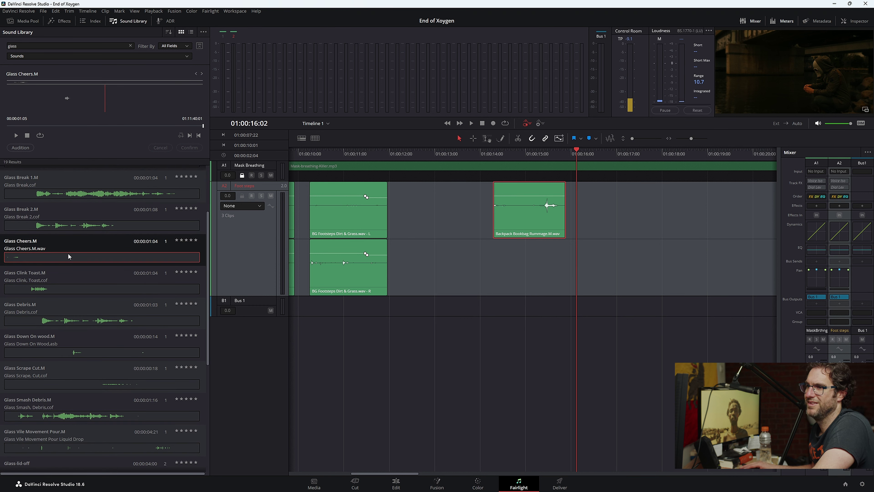
pyautogui.click(84, 332)
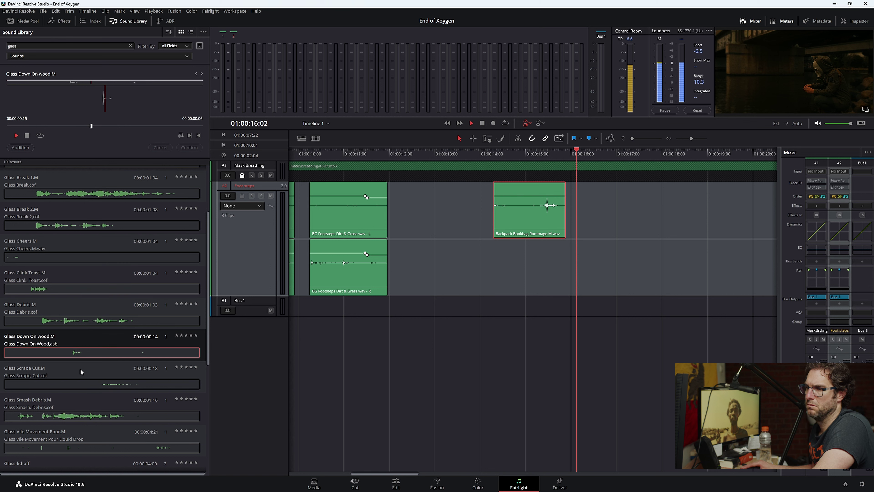
pyautogui.click(95, 402)
pyautogui.scroll(-7, 95, 402)
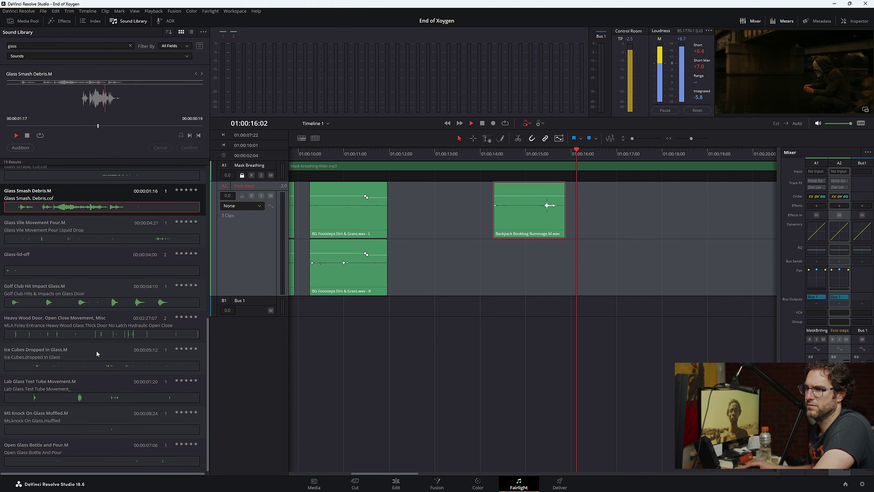
# - Preview Glass Vile Movement Pour and drop it on the timeline as new track A3
pyautogui.click(78, 239)
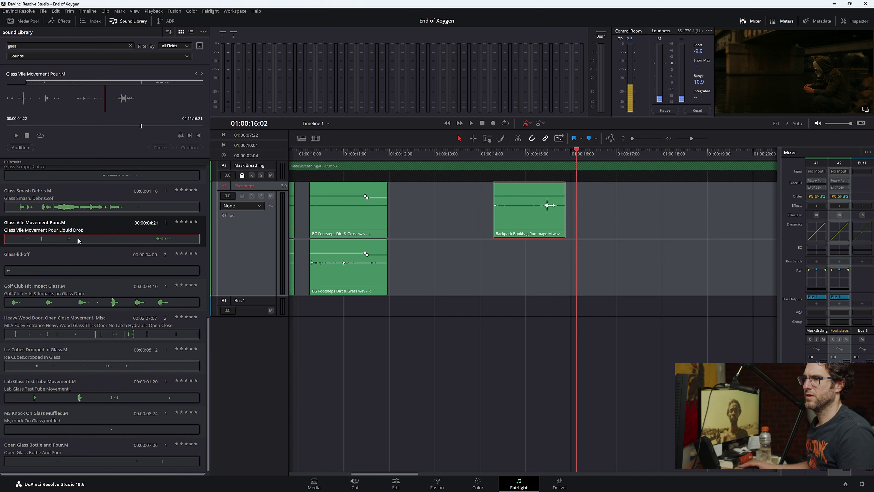
pyautogui.click(142, 130)
pyautogui.moveTo(143, 129); pyautogui.dragTo(12, 127)
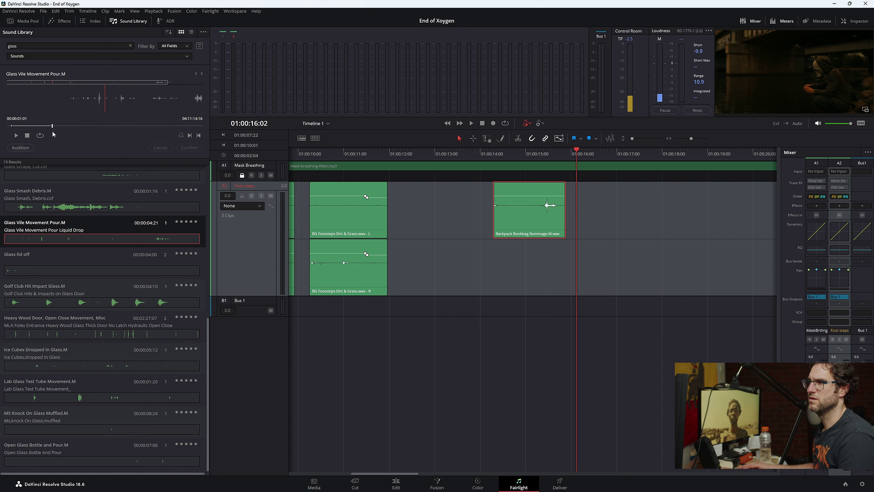
pyautogui.moveTo(421, 200); pyautogui.dragTo(521, 343)
# - Shift the glass pour clip on A3 slightly later and replay from about 01:00:14
pyautogui.click(482, 155)
pyautogui.press('space')
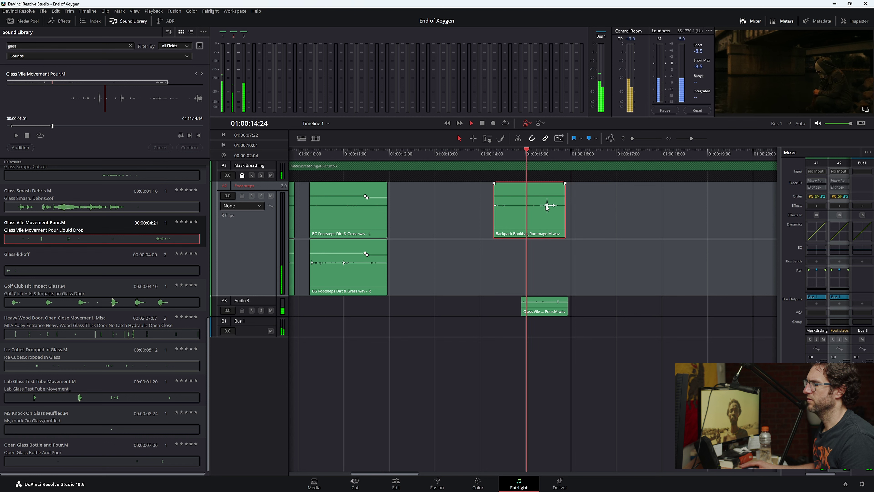
pyautogui.click(557, 309)
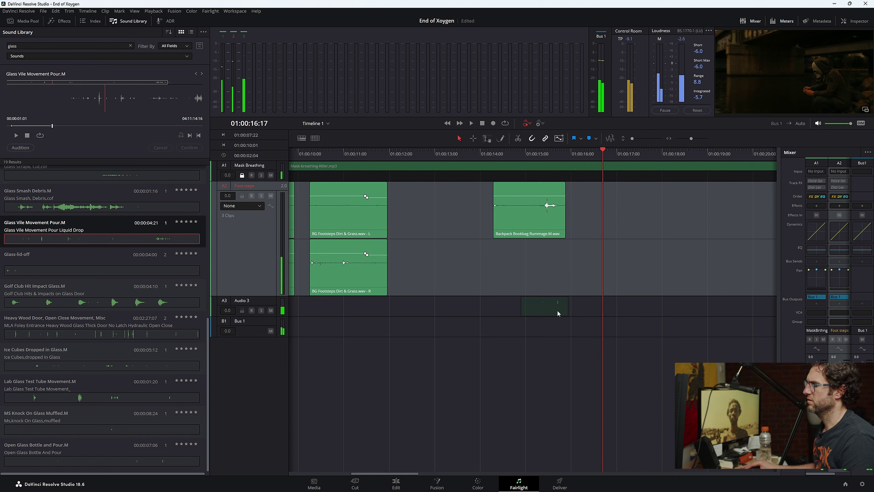
pyautogui.click(482, 160)
pyautogui.press('space')
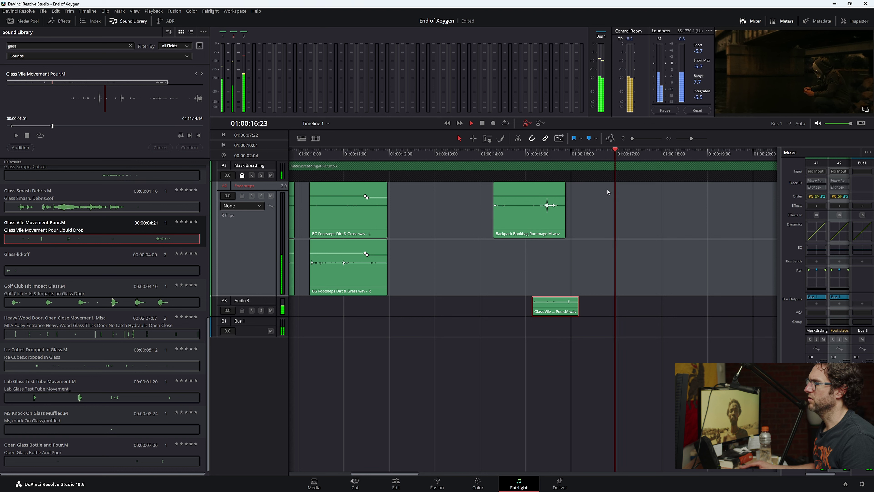
pyautogui.press('space')
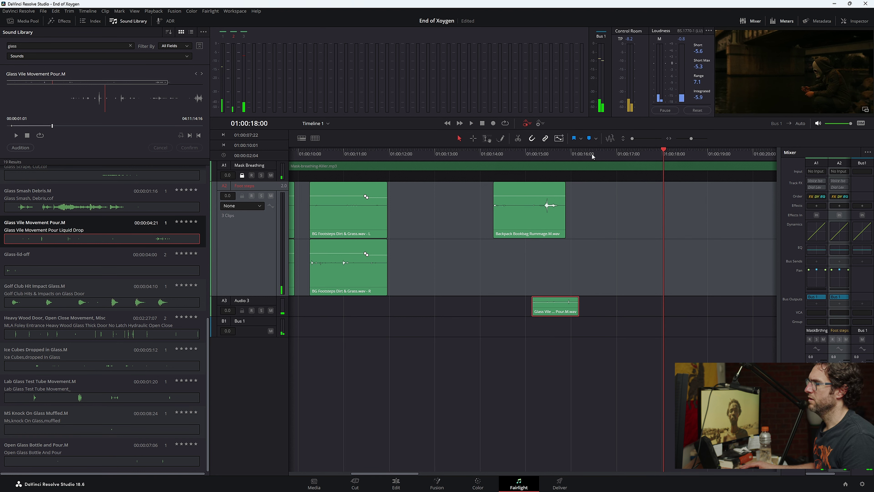
# - Replay the pour section in the full-screen cinema viewer, then exit it
pyautogui.click(565, 155)
pyautogui.press('space')
pyautogui.hotkey('ctrl', 'f')
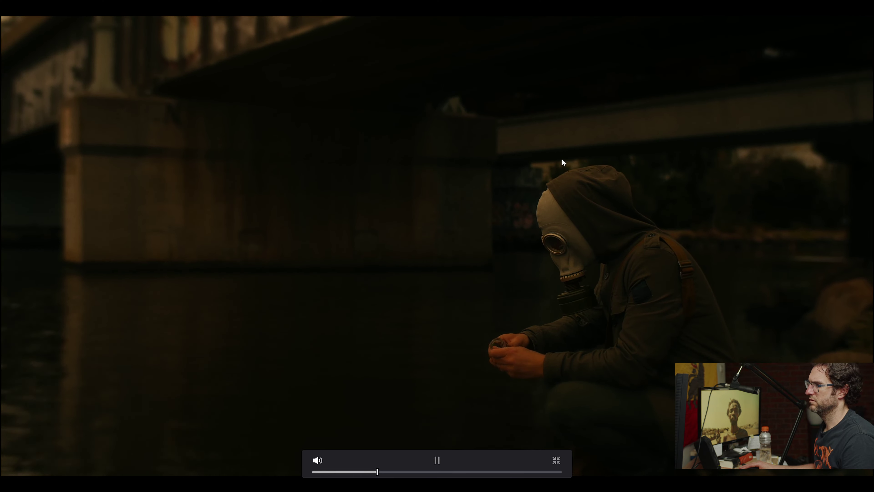
pyautogui.hotkey('ctrl', 'f')
pyautogui.hotkey('ctrl', 'f')
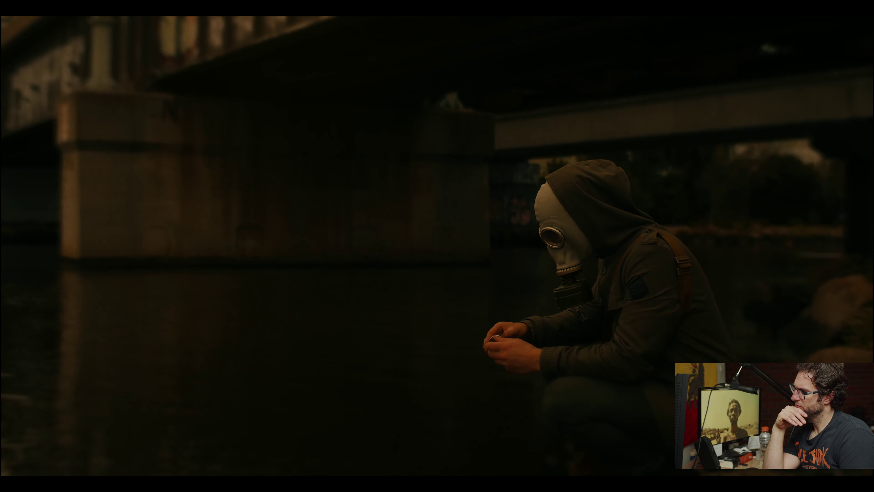
pyautogui.press('Escape')
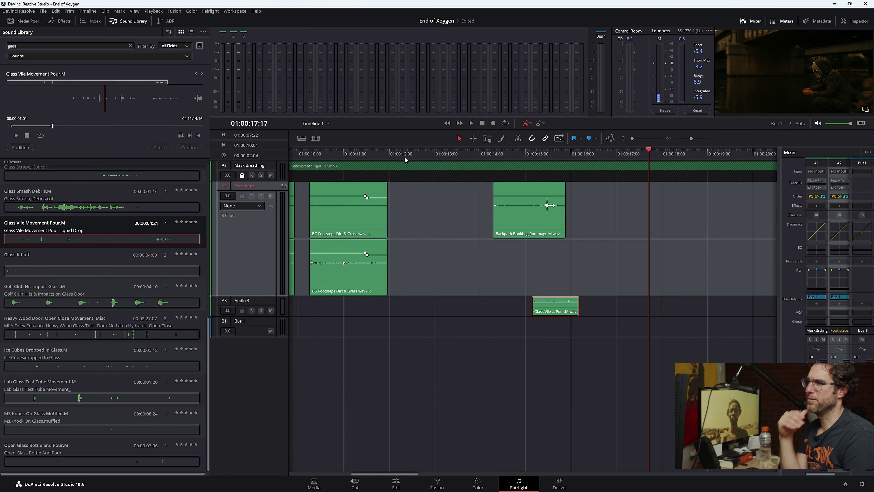
pyautogui.click(103, 46)
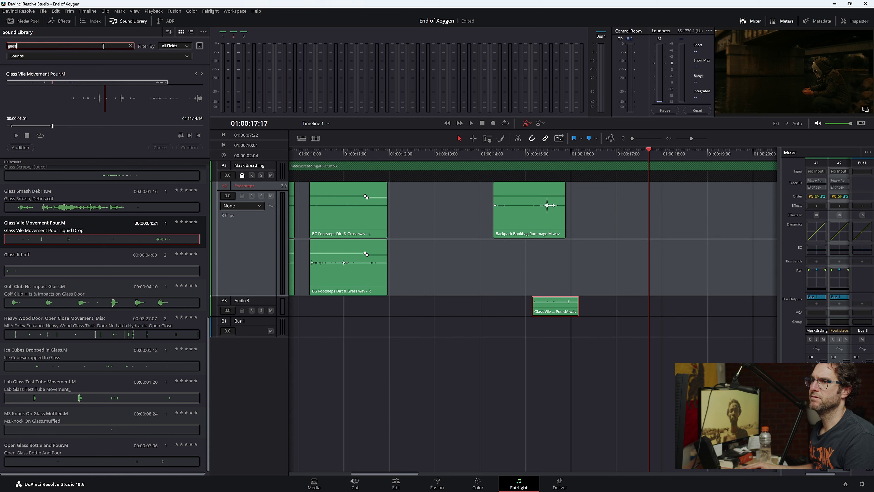
# - Search the library for 'lid' and audition Ketchup-bottle-lid-click, Open-small-lid and Plastic-bottle-lid sounds
pyautogui.click(129, 45)
pyautogui.write('lid')
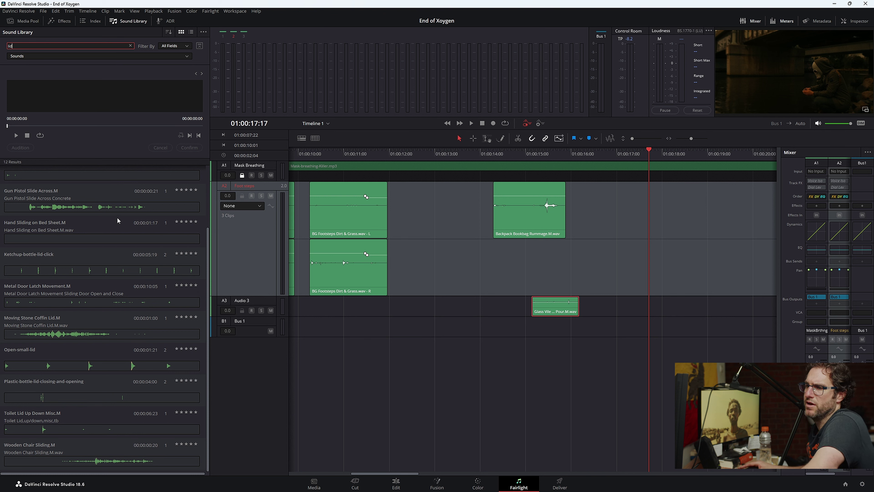
pyautogui.click(113, 260)
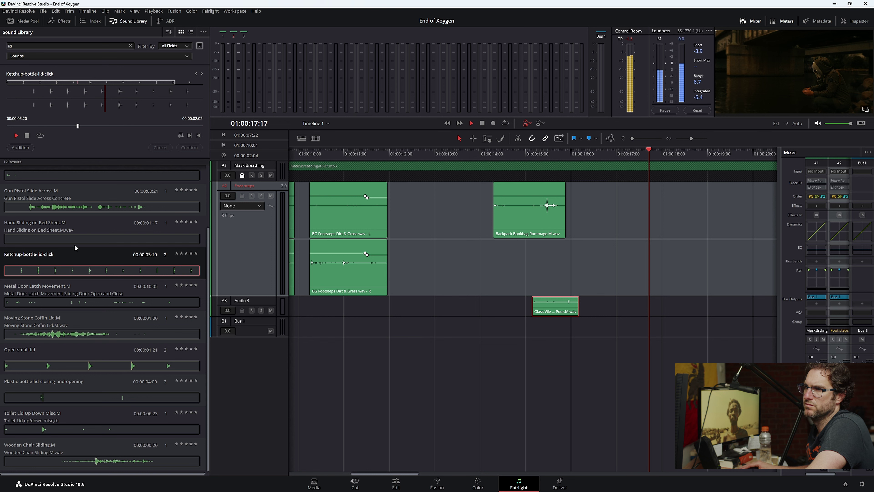
pyautogui.click(88, 294)
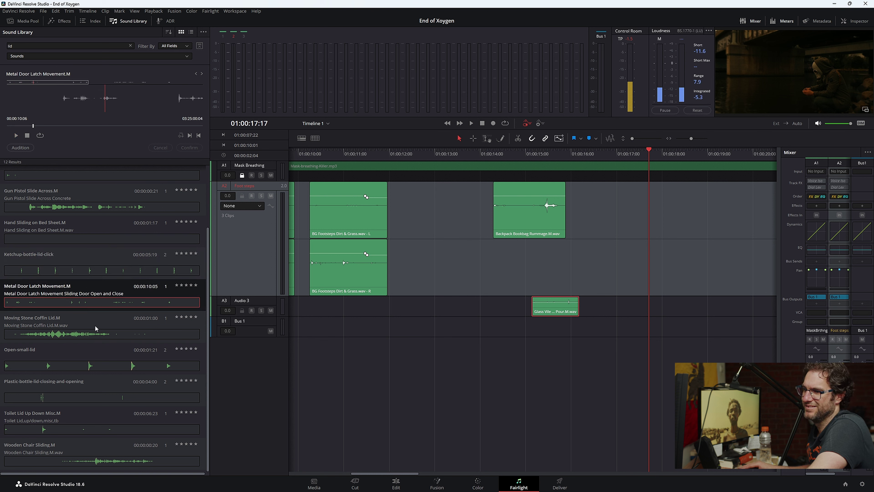
pyautogui.click(80, 360)
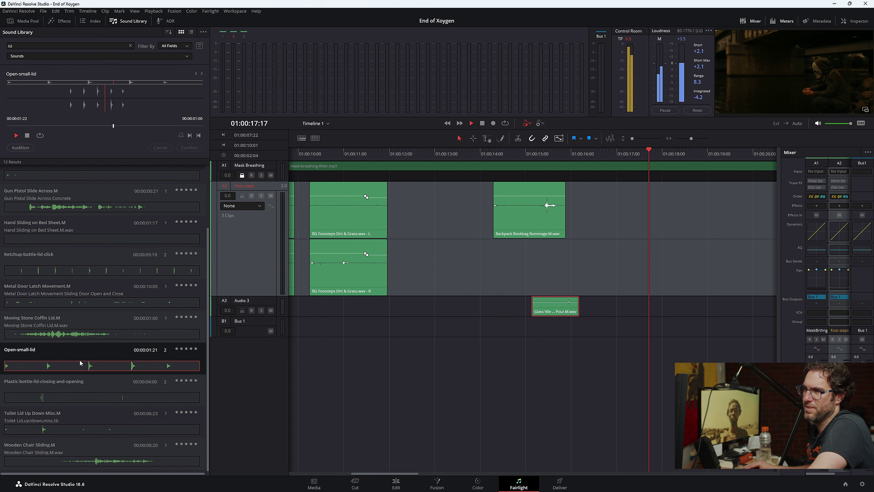
pyautogui.click(78, 393)
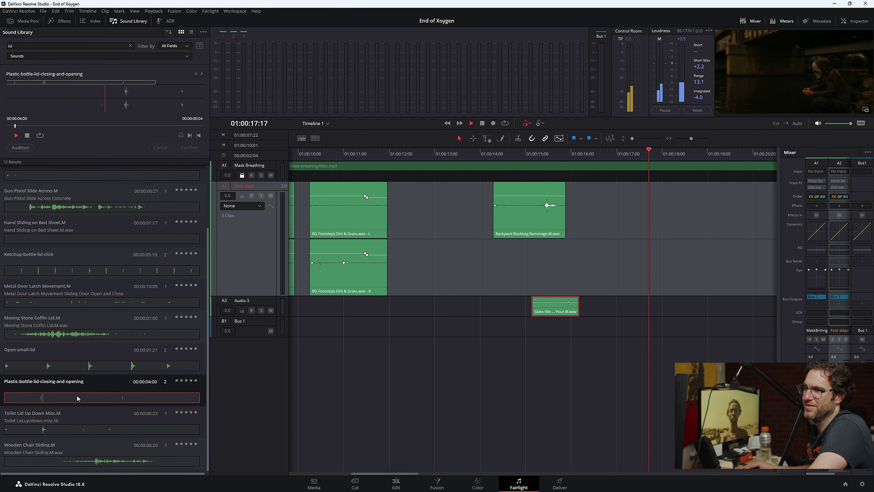
pyautogui.click(27, 135)
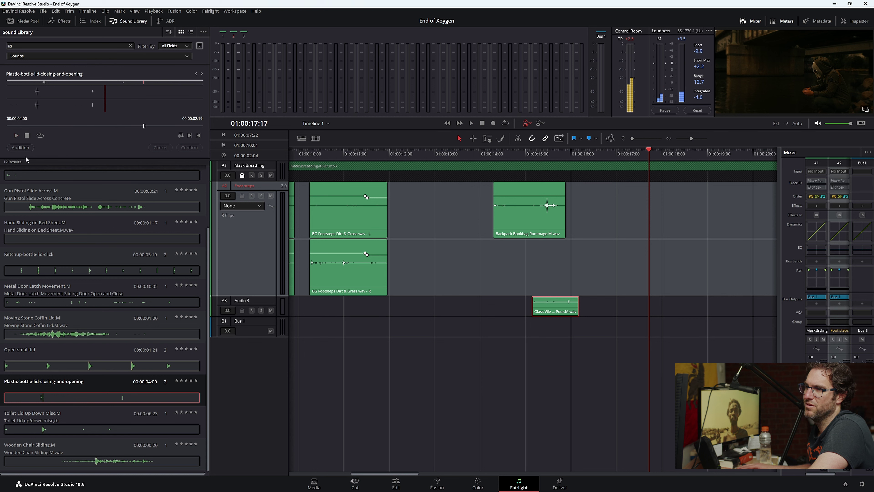
pyautogui.moveTo(144, 127); pyautogui.dragTo(65, 126)
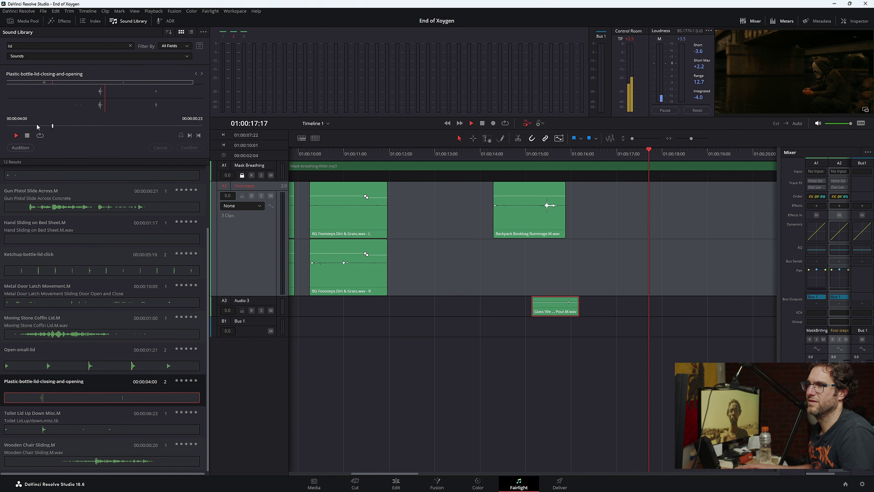
# - Compare more lid sounds, then place Plastic-bottle-lid-closing-and-opening on the Foot steps track near 01:00:16:00
pyautogui.click(99, 429)
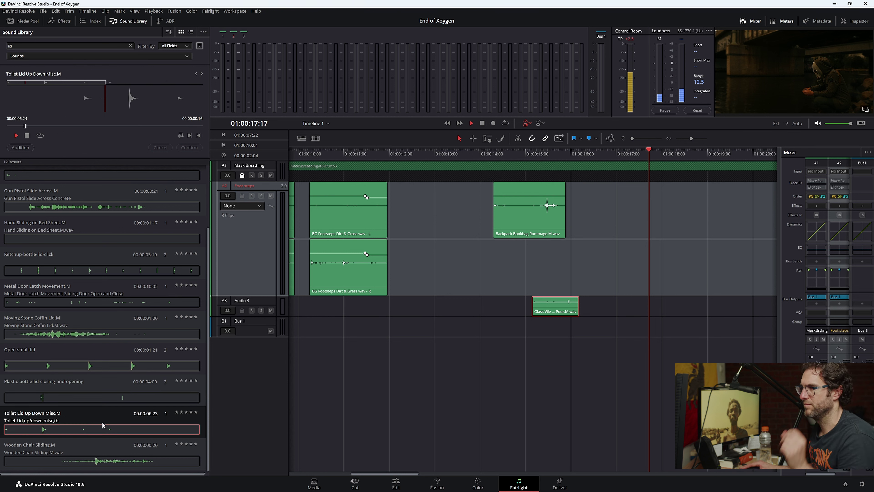
pyautogui.click(90, 446)
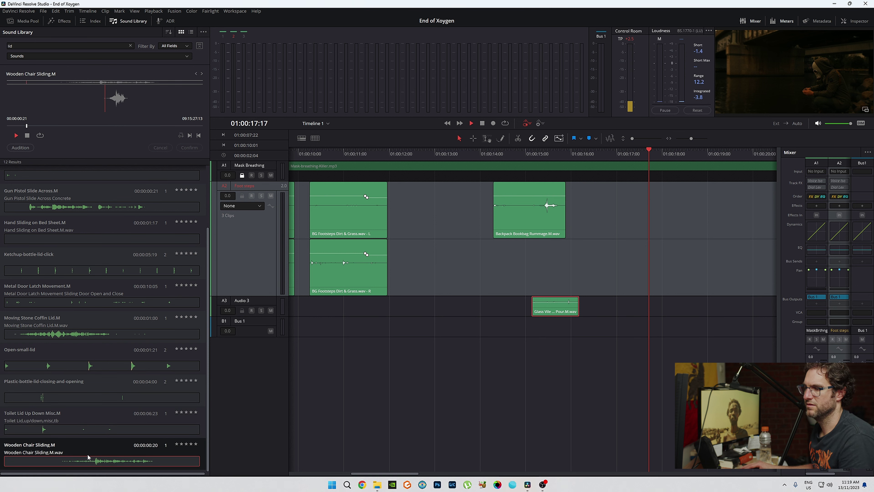
pyautogui.click(58, 367)
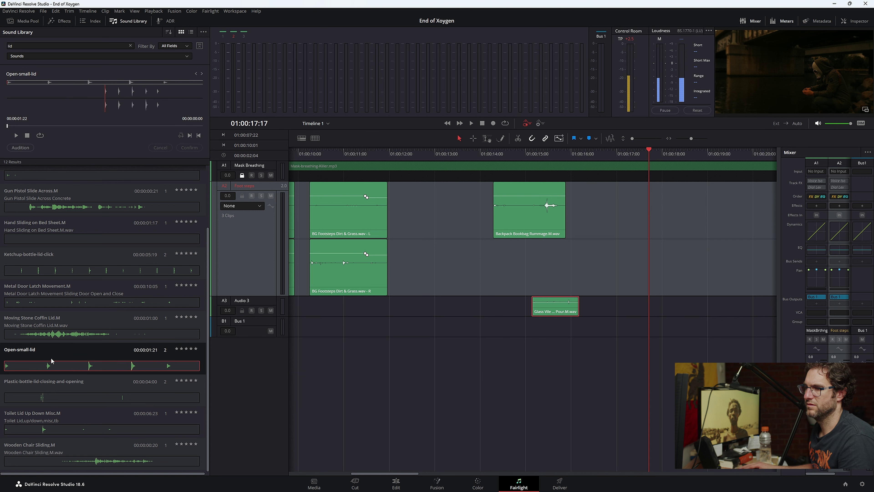
pyautogui.click(50, 396)
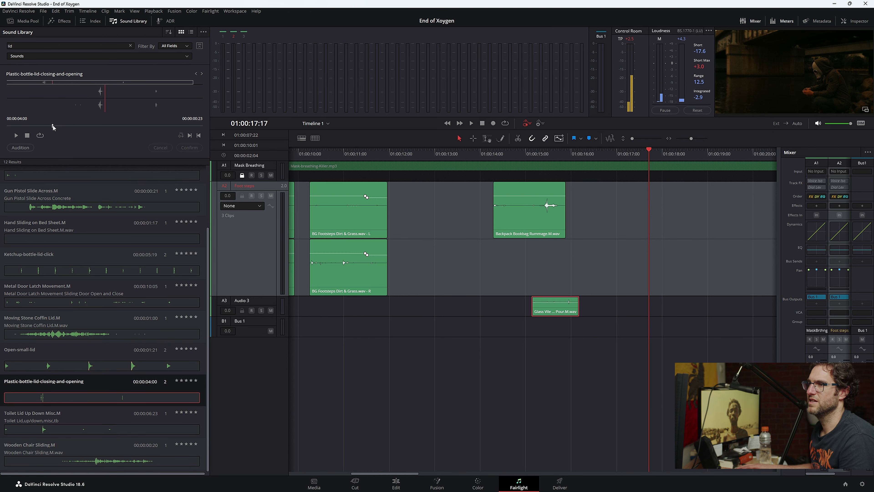
pyautogui.moveTo(51, 125); pyautogui.dragTo(43, 126)
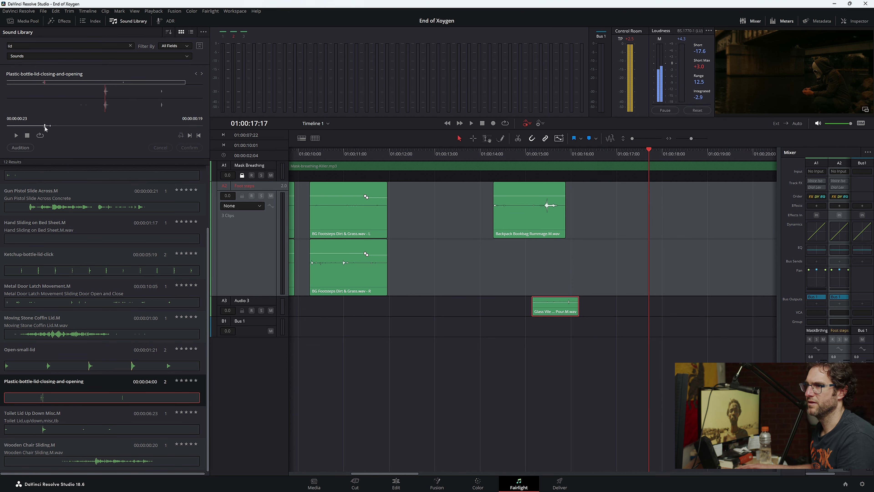
pyautogui.moveTo(462, 186); pyautogui.dragTo(585, 276)
# - Replay the lid sound and drag it later to the playhead
pyautogui.press('space')
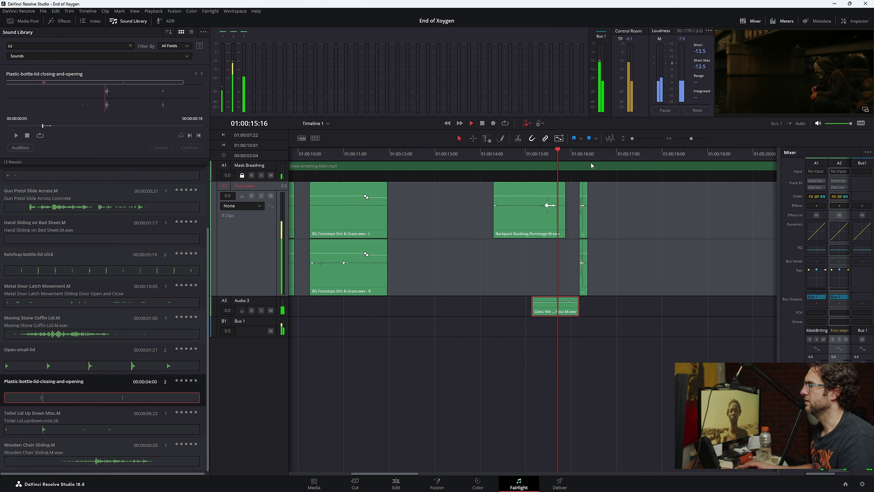
pyautogui.press('space')
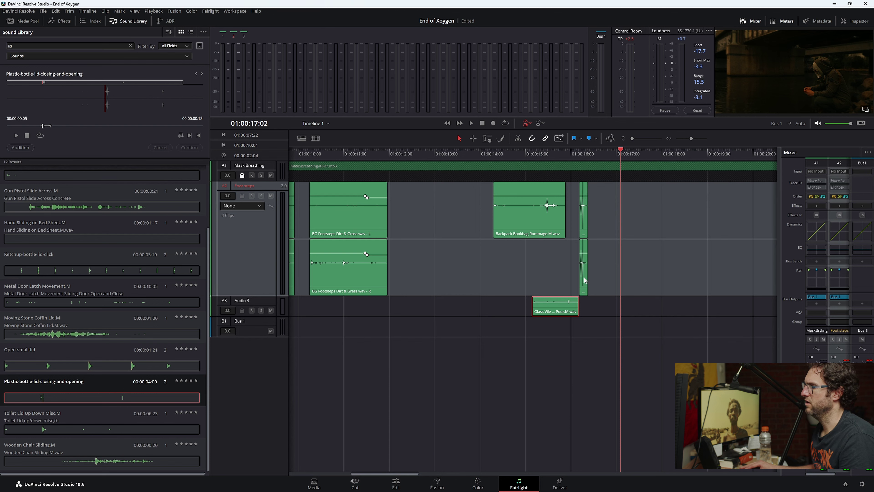
pyautogui.moveTo(584, 279); pyautogui.dragTo(626, 186)
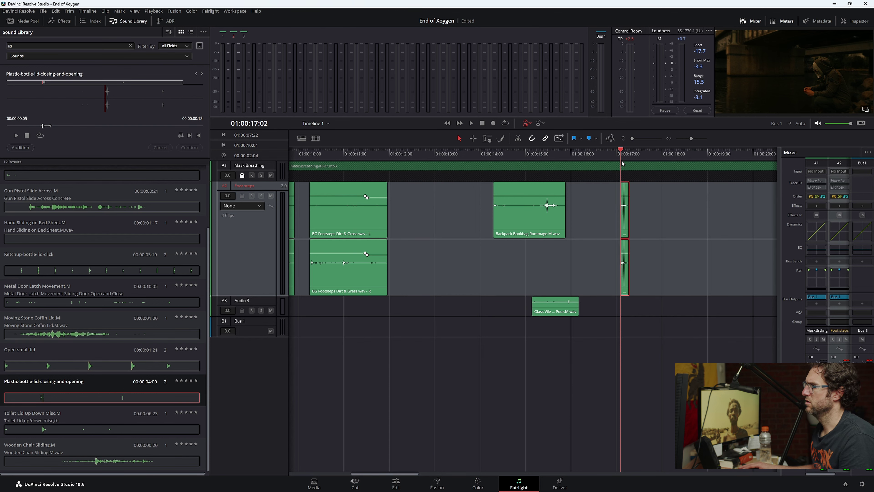
pyautogui.press('space')
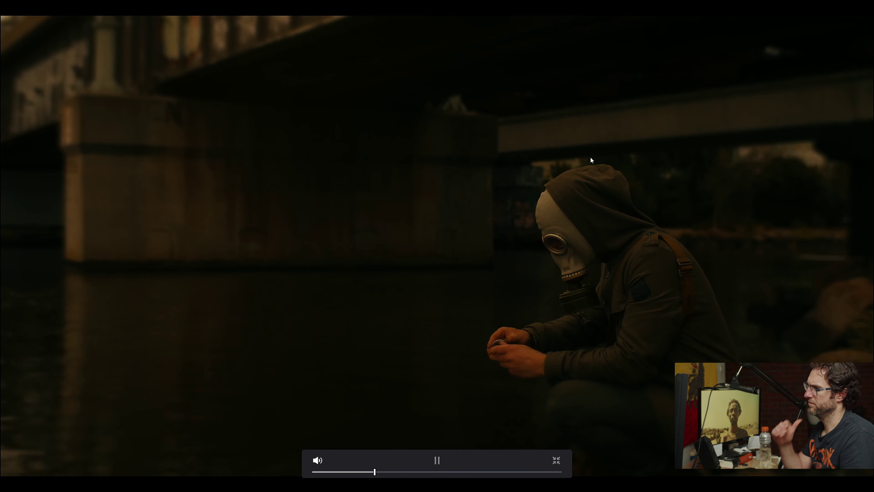
pyautogui.press('space')
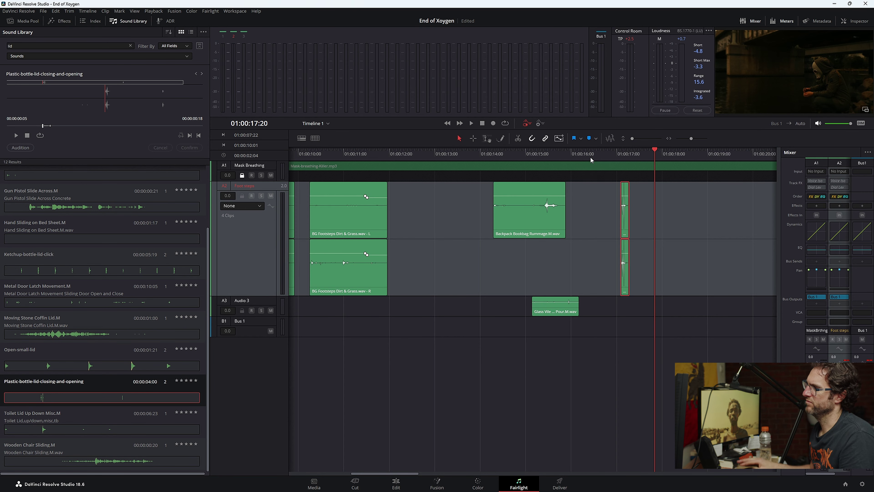
# - Review the lid moment in full-screen playback from 01:00:16:04
pyautogui.click(577, 152)
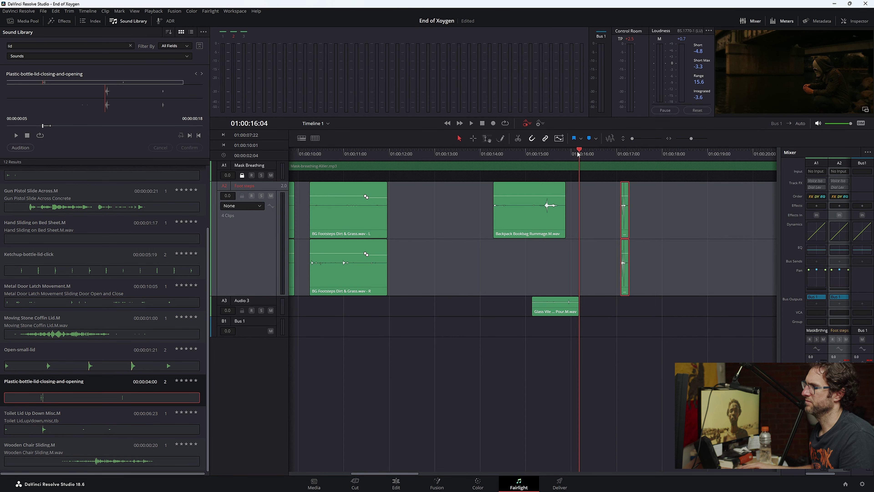
pyautogui.hotkey('ctrl', 'f')
pyautogui.press('space')
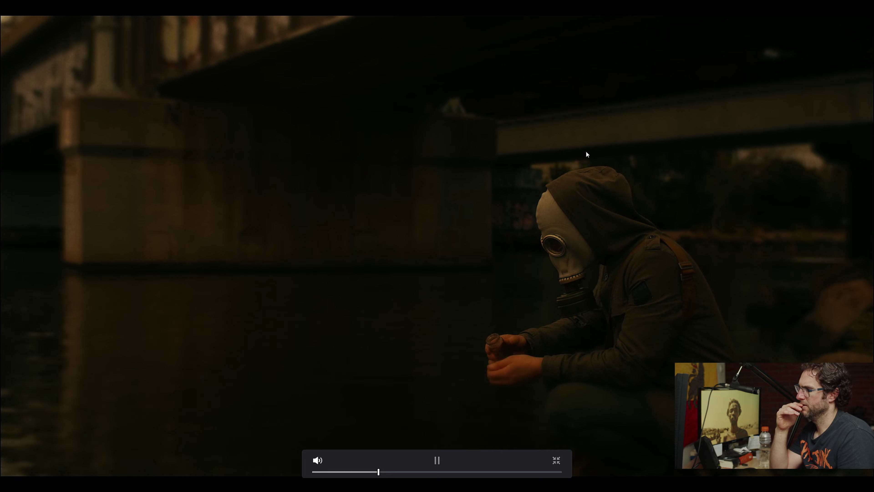
pyautogui.hotkey('ctrl', 'f')
pyautogui.click(611, 150)
pyautogui.hotkey('ctrl', 'f')
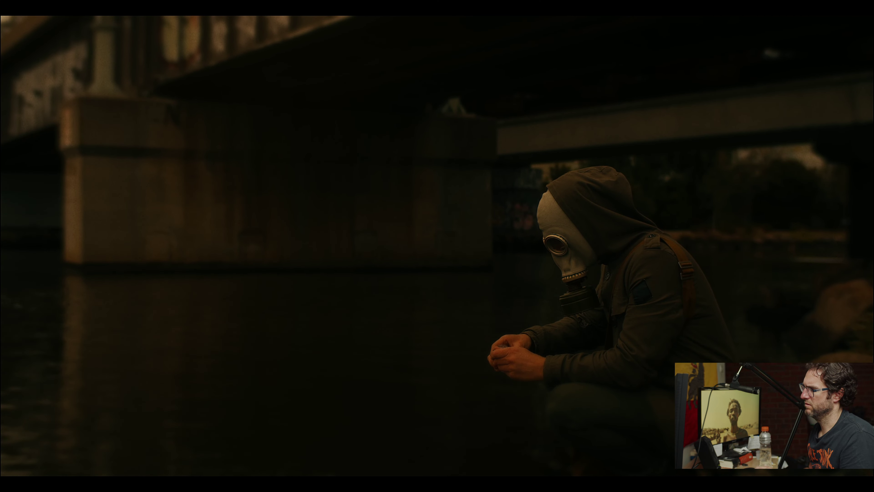
pyautogui.press('Escape')
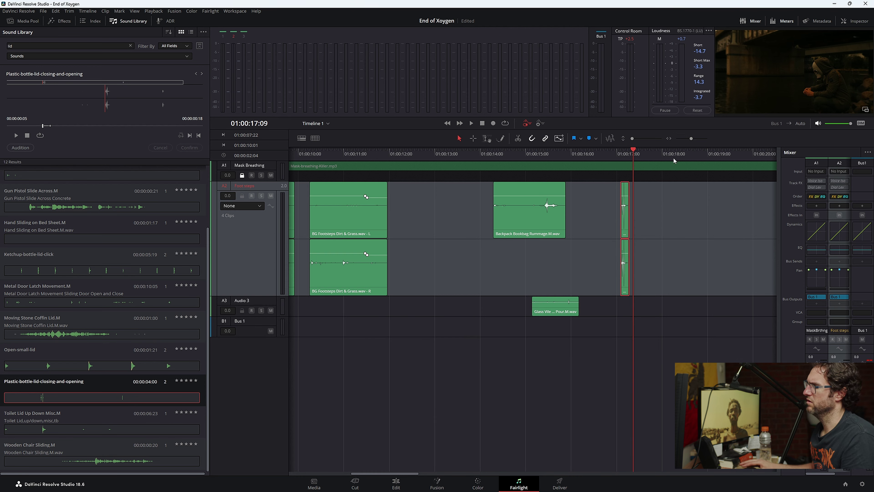
# - Align the lid clip's start with the playhead near 01:00:17:09, recheck it, and dismiss the directory error
pyautogui.moveTo(629, 281); pyautogui.dragTo(642, 281)
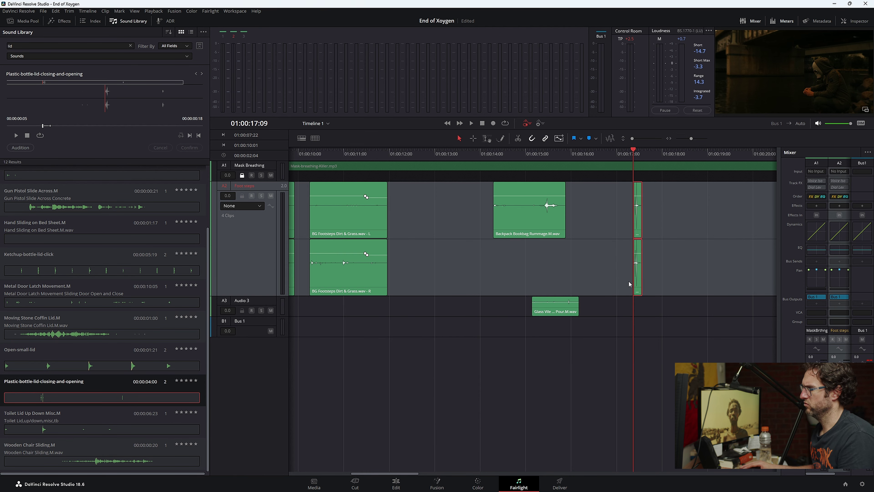
pyautogui.press('space')
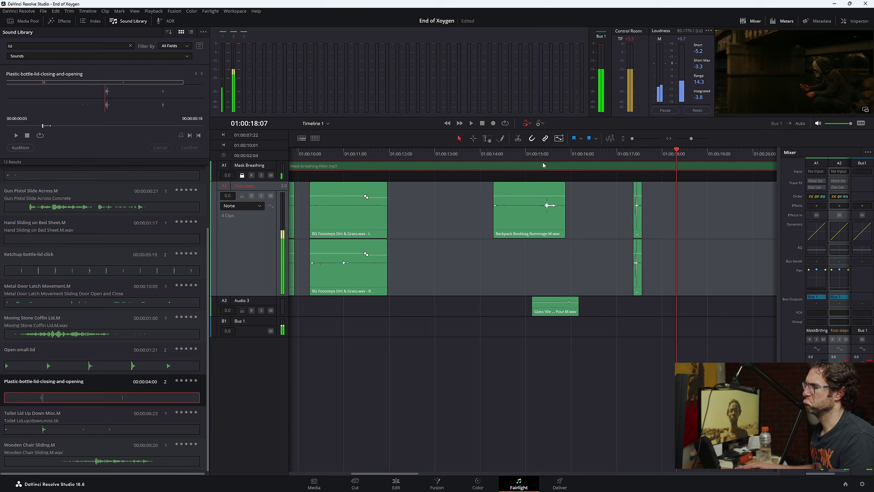
pyautogui.hotkey('ctrl', 'f')
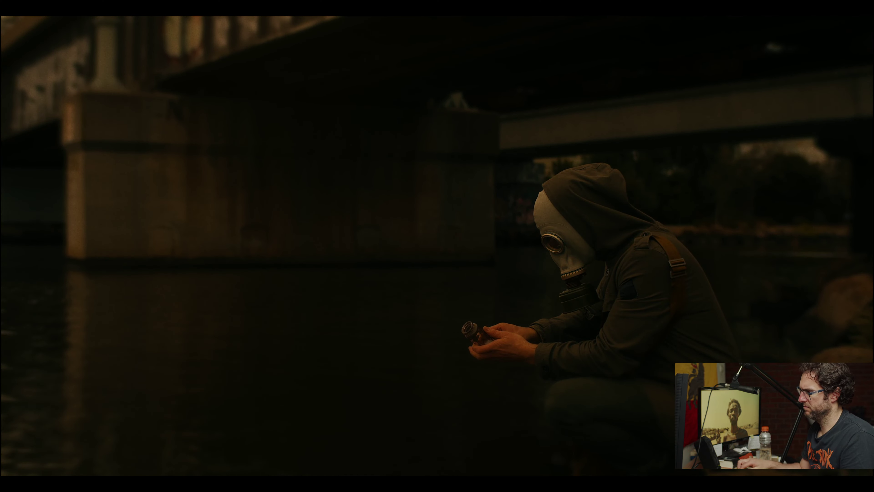
pyautogui.hotkey('ctrl', 'f')
pyautogui.hotkey('ctrl', 'f')
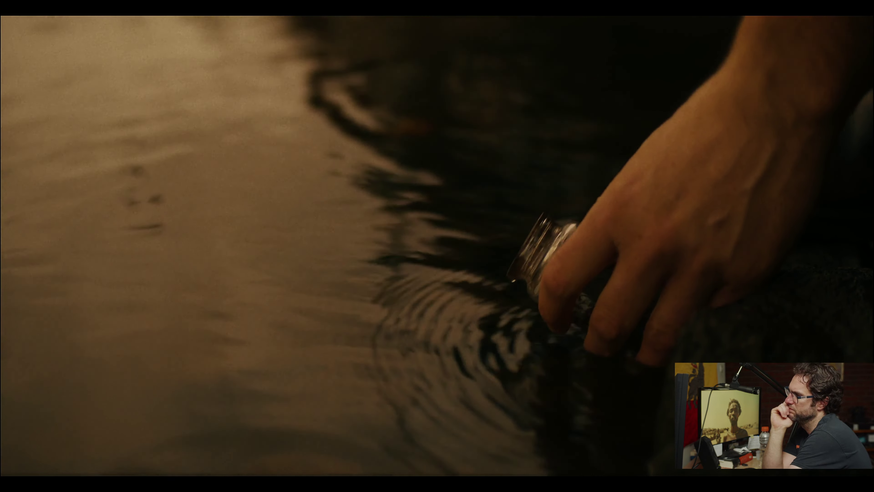
pyautogui.press('ctrl+super+f')
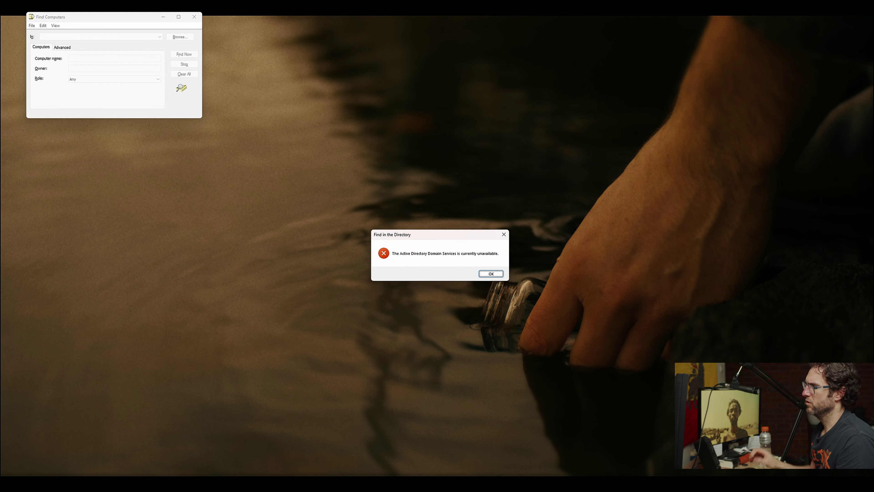
pyautogui.click(492, 273)
# - Exit full screen, move the playhead before the lid sound, and search the library for water sounds
pyautogui.press('Escape')
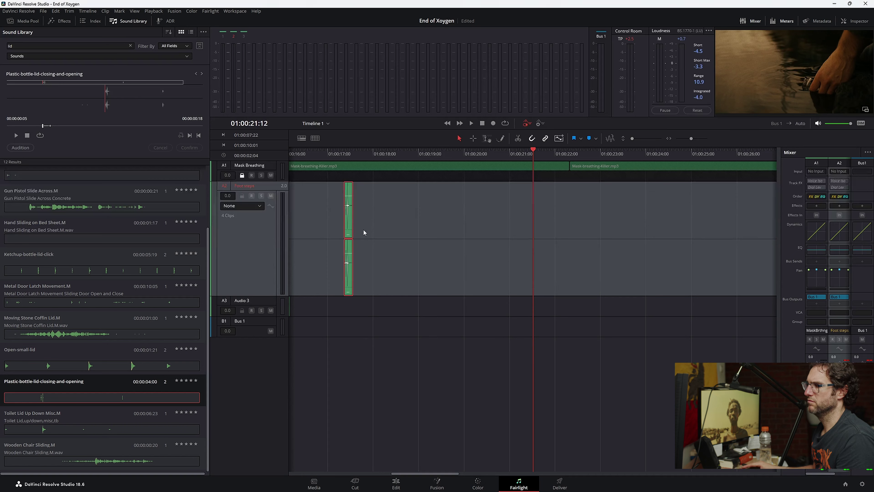
pyautogui.click(352, 152)
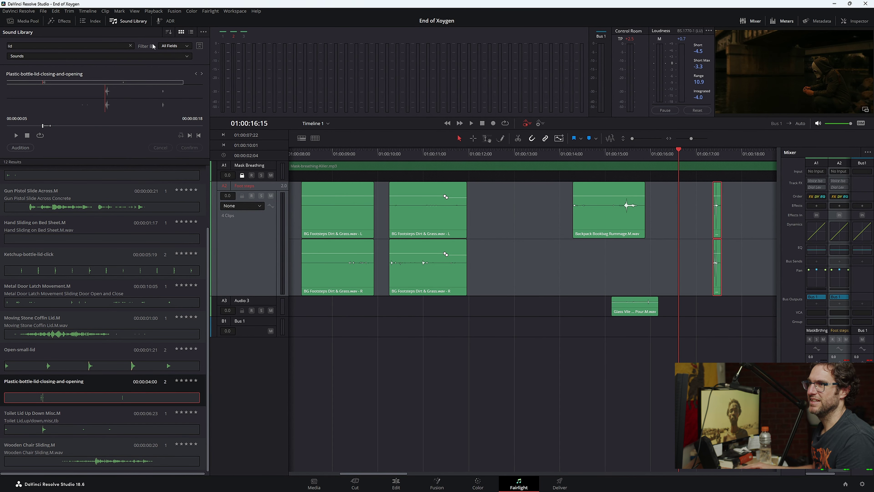
pyautogui.click(130, 45)
pyautogui.write('water')
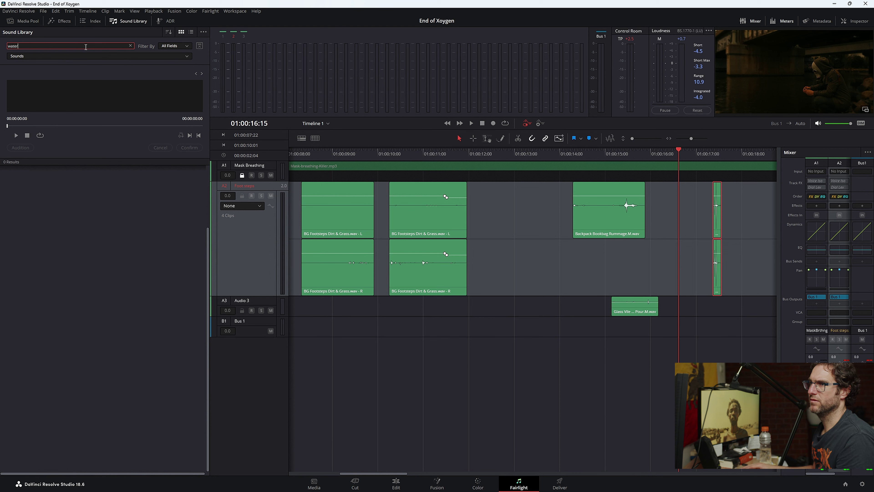
pyautogui.press('Return')
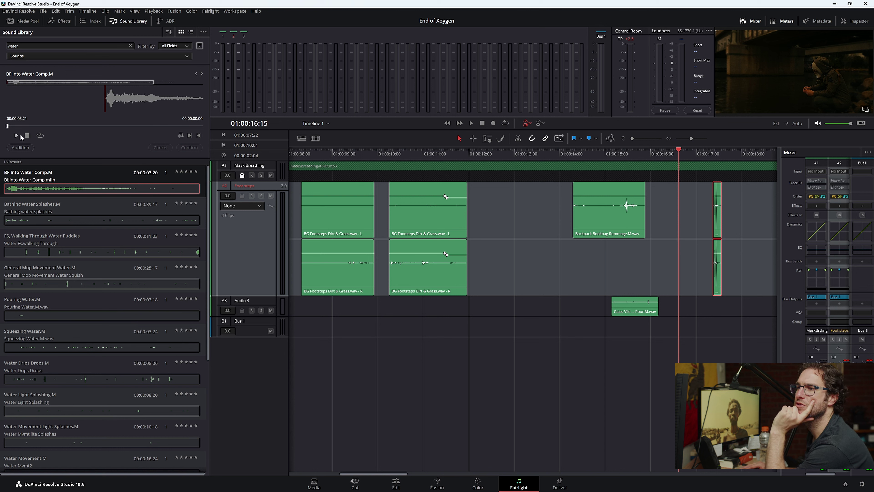
# - Audition BF Into Water Comp and Bathing Water Splashes, and locate the splash at 01:00:21:00
pyautogui.click(16, 136)
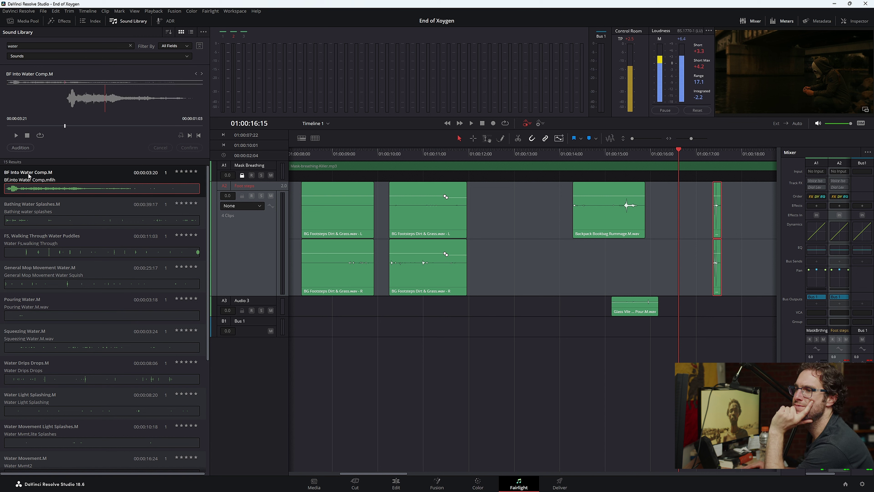
pyautogui.click(72, 220)
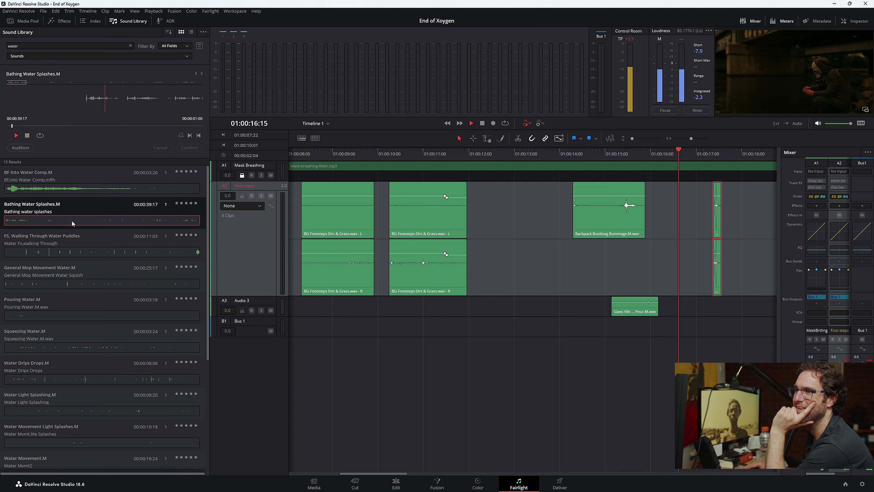
pyautogui.click(27, 135)
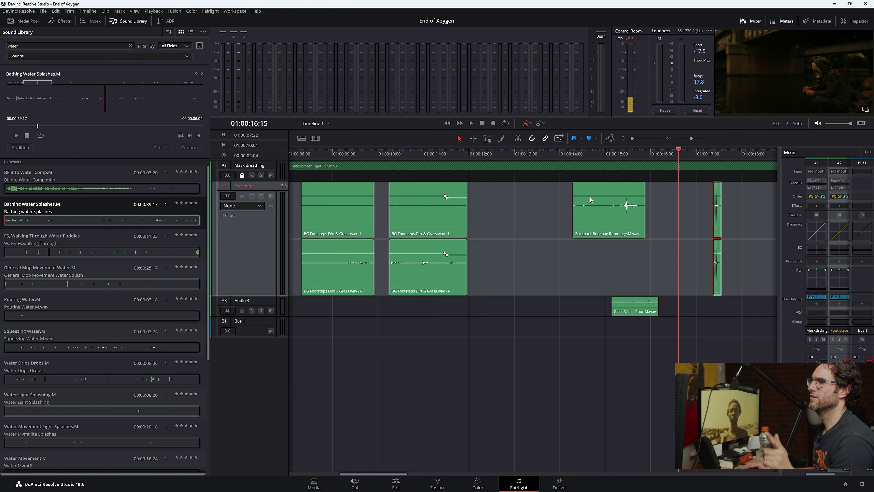
pyautogui.click(657, 159)
pyautogui.press('space')
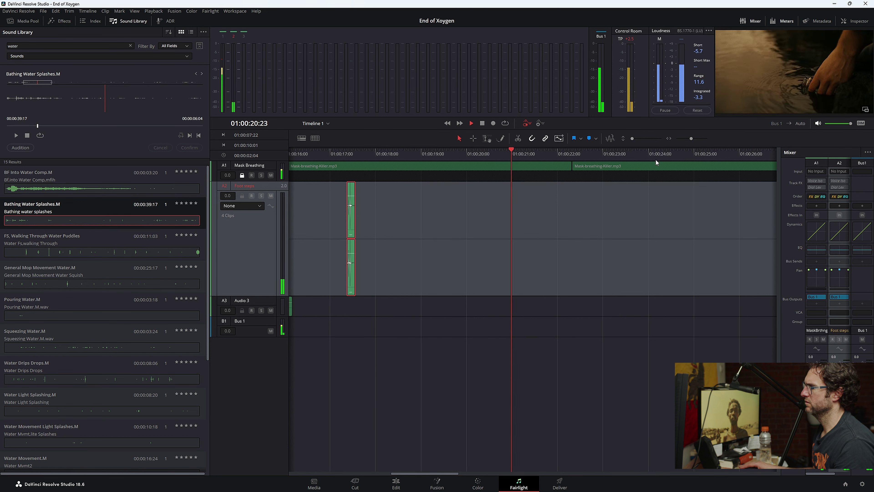
pyautogui.press('space')
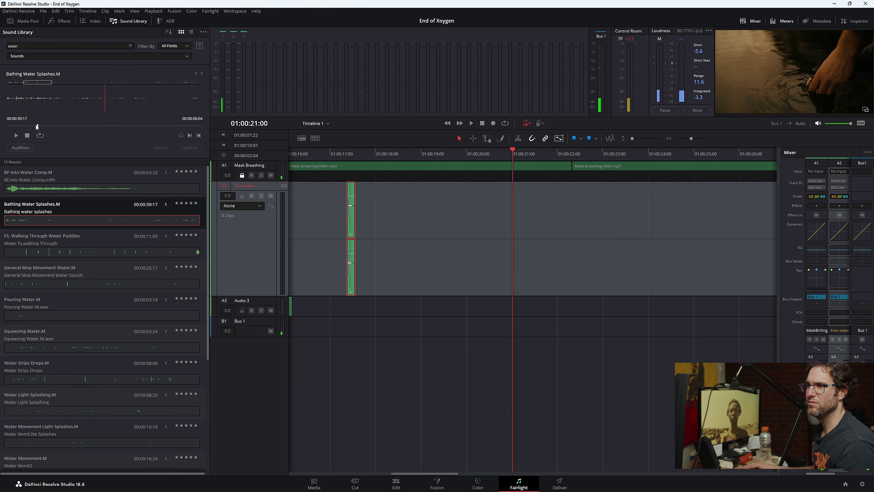
# - Preview Bathing Water Splashes and drop it on Audio 3 at 01:00:21:00
pyautogui.press('space')
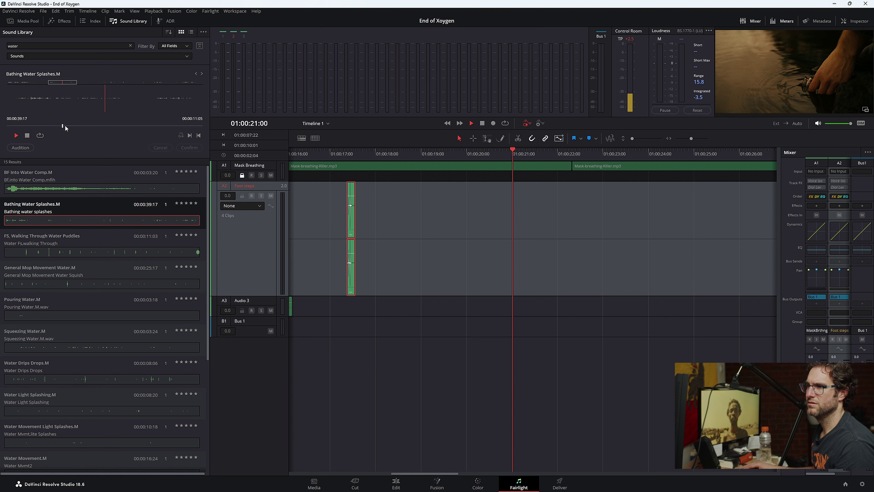
pyautogui.press('space')
pyautogui.moveTo(60, 126); pyautogui.dragTo(75, 126)
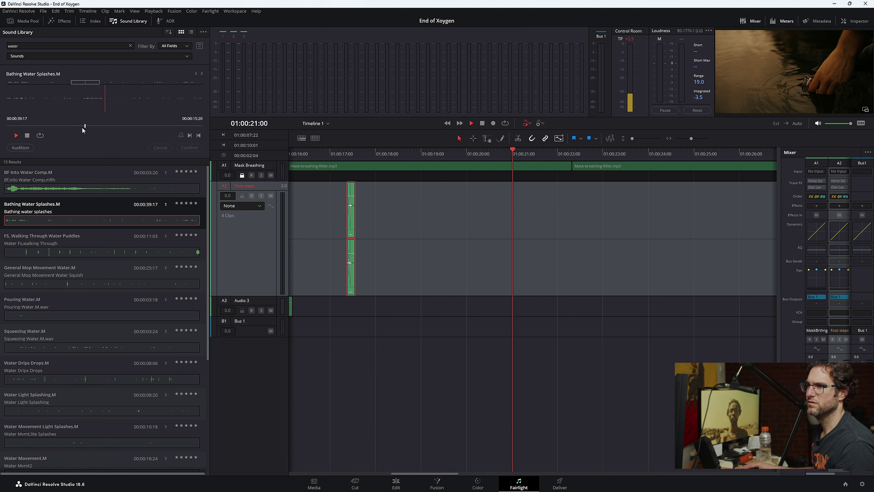
pyautogui.moveTo(85, 128); pyautogui.dragTo(515, 305)
# - Rename track A3 to 'Water' and replay the section before the splash
pyautogui.doubleClick(248, 297)
pyautogui.write('Water')
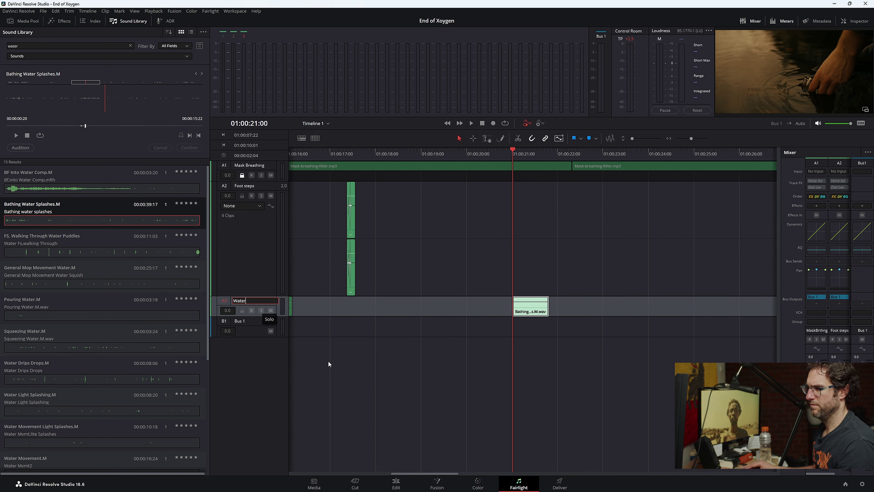
pyautogui.press('Return')
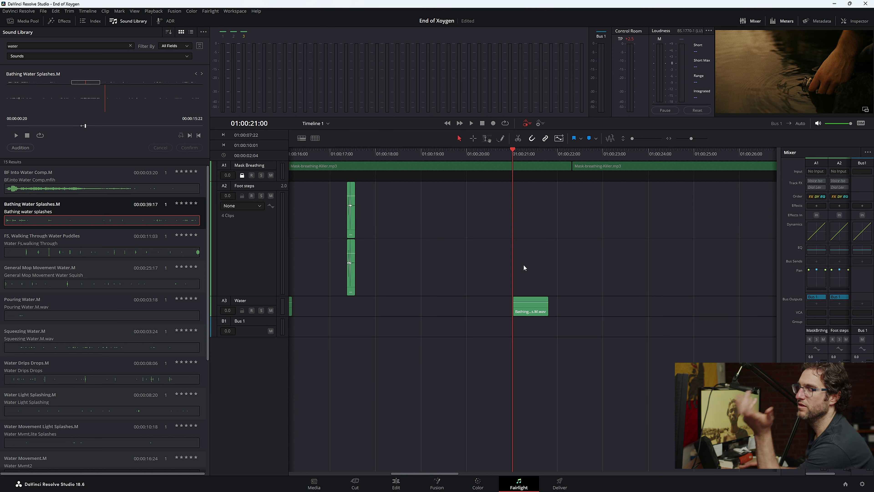
pyautogui.click(471, 157)
pyautogui.press('space')
pyautogui.click(435, 155)
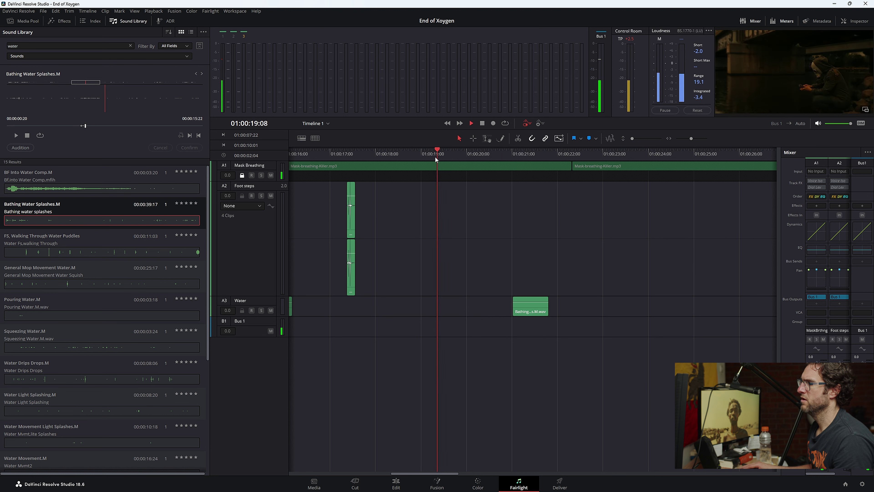
pyautogui.press('space')
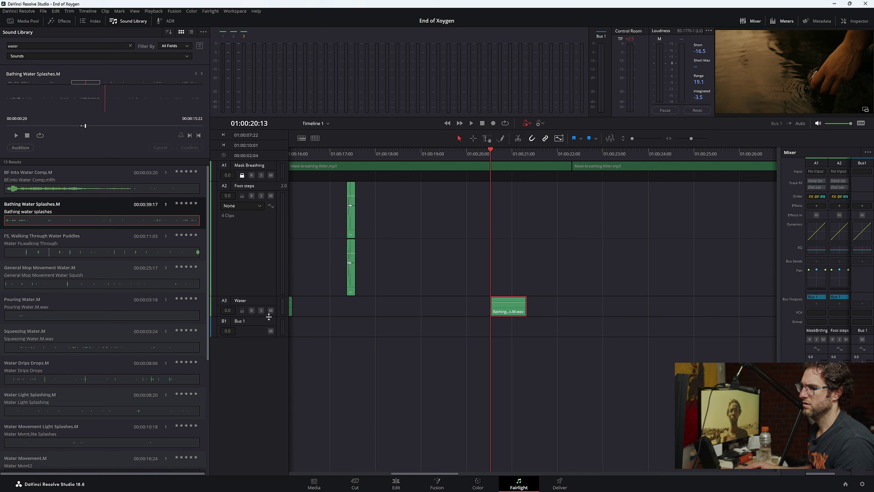
# - Make the Water track taller and raise the Bathing Water Splashes clip volume by 13 dB
pyautogui.moveTo(268, 316); pyautogui.dragTo(271, 384)
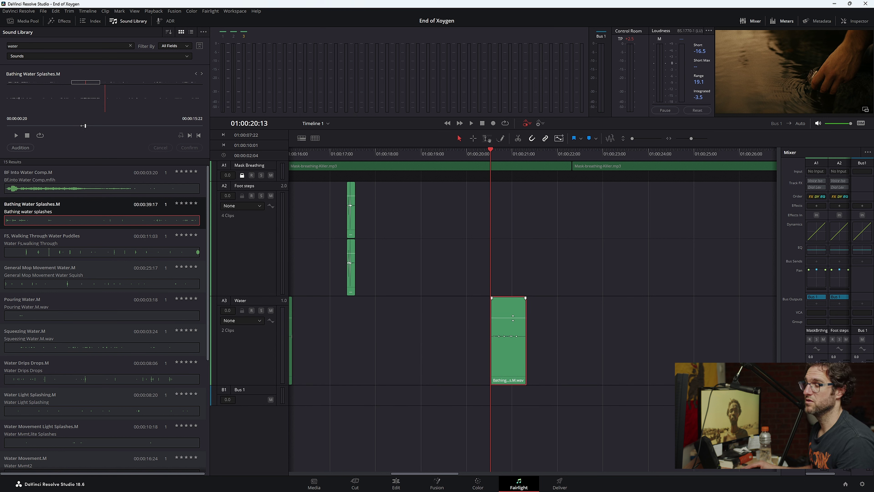
pyautogui.moveTo(514, 317); pyautogui.dragTo(514, 309)
pyautogui.click(451, 155)
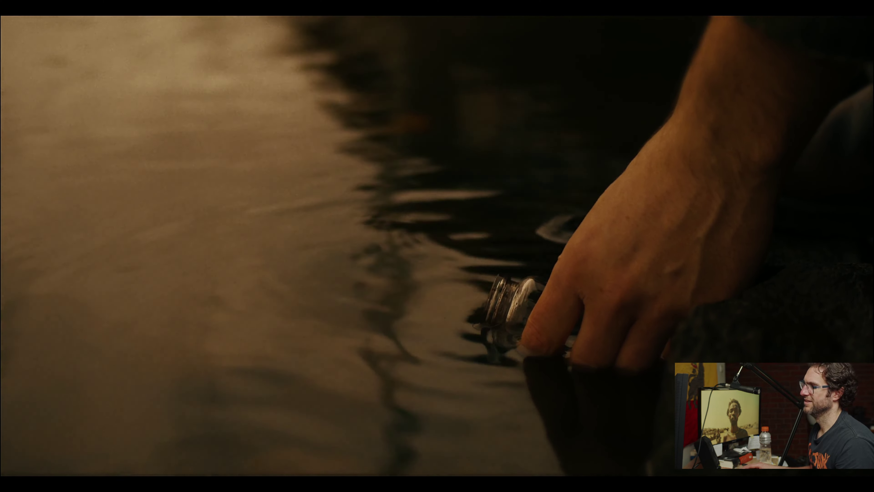
# - Audition Pouring Water, Water Drips Drops, Water Light Splashing and Water Movement Light Splashes
pyautogui.press('Escape')
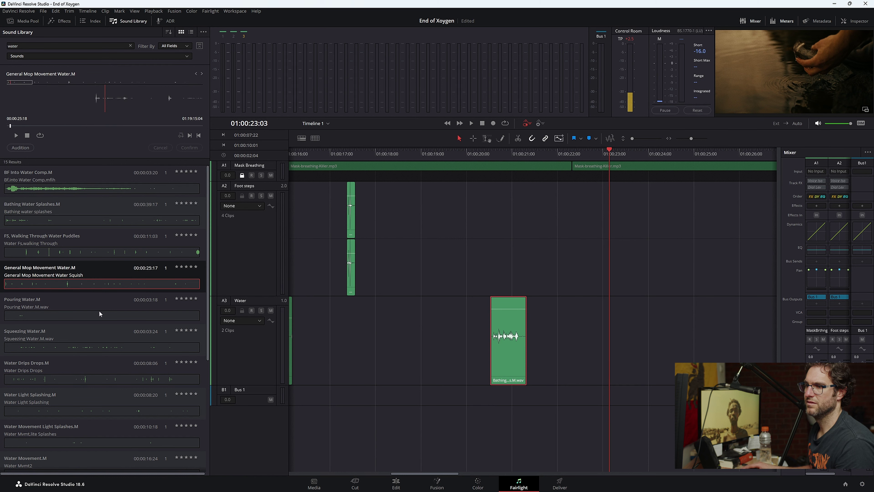
pyautogui.click(98, 319)
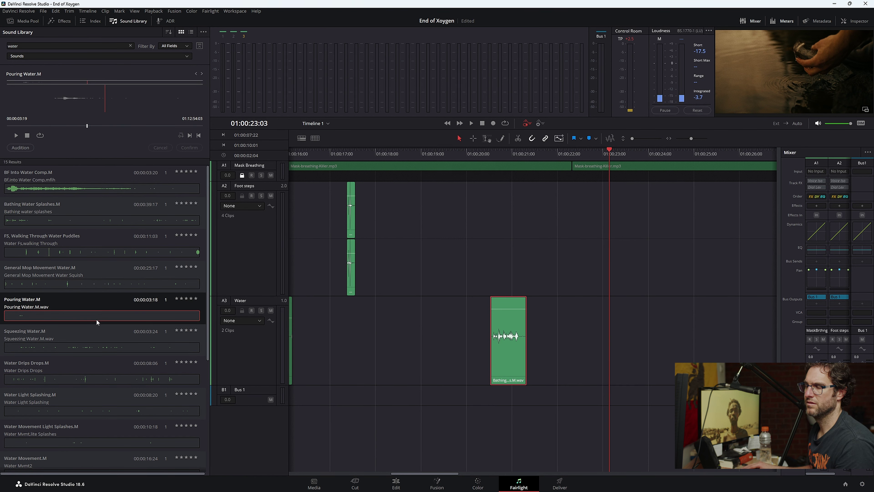
pyautogui.scroll(-5, 95, 319)
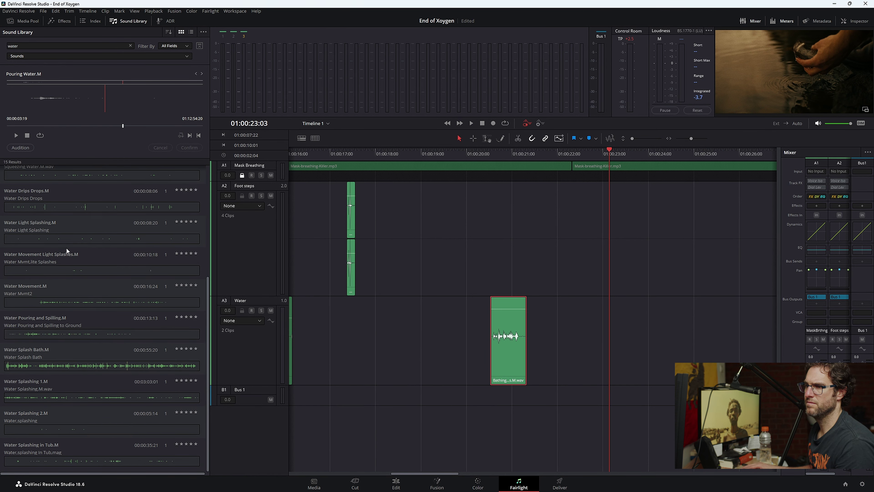
pyautogui.click(67, 207)
pyautogui.click(73, 241)
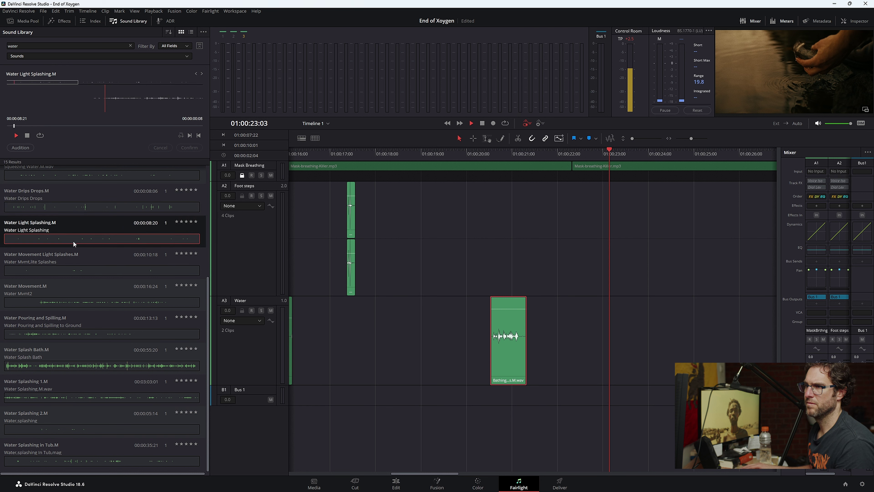
pyautogui.click(79, 273)
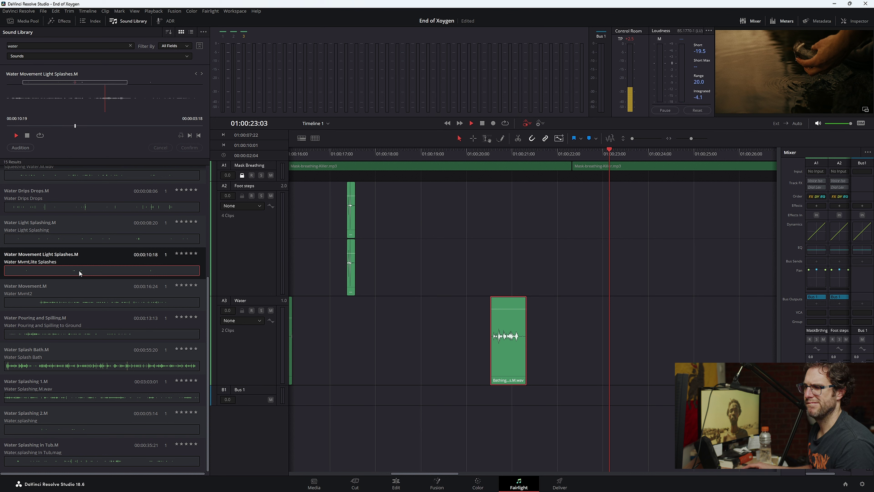
# - Recompare BF Into Water Comp, Bathing Water Splashes, Squeezing Water and the light-splash sounds
pyautogui.scroll(5, 82, 270)
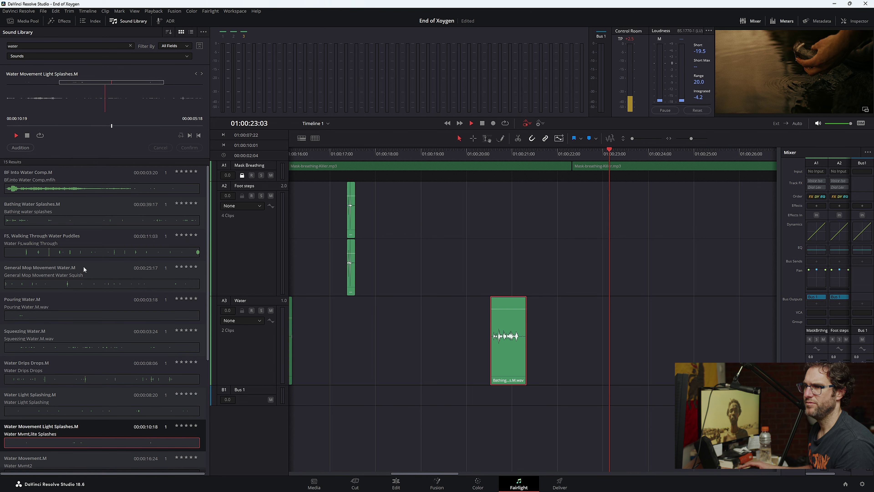
pyautogui.click(67, 189)
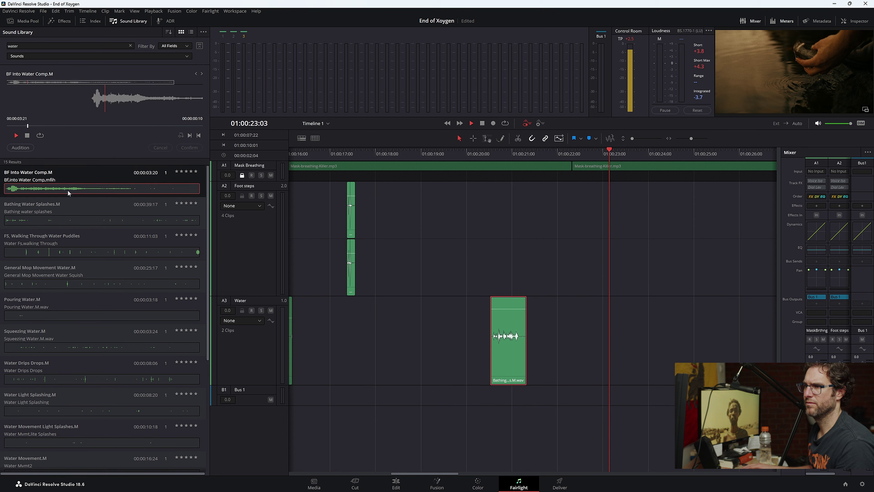
pyautogui.click(66, 217)
pyautogui.press('space')
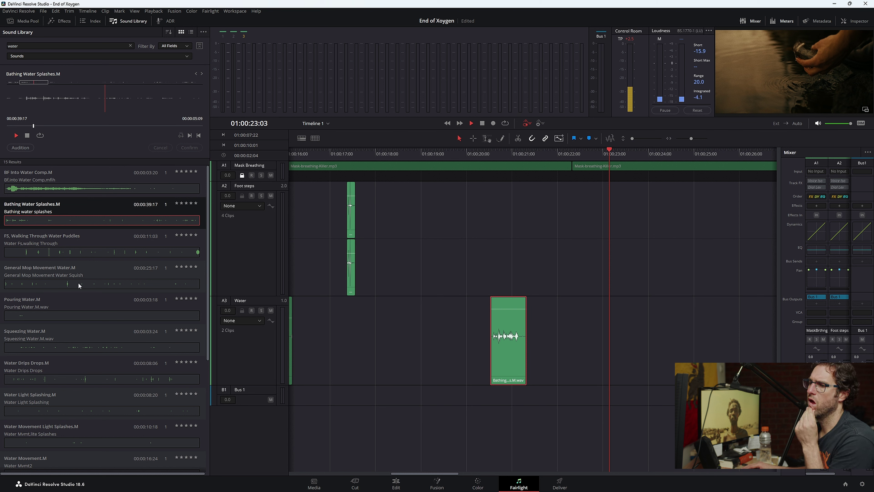
pyautogui.click(72, 347)
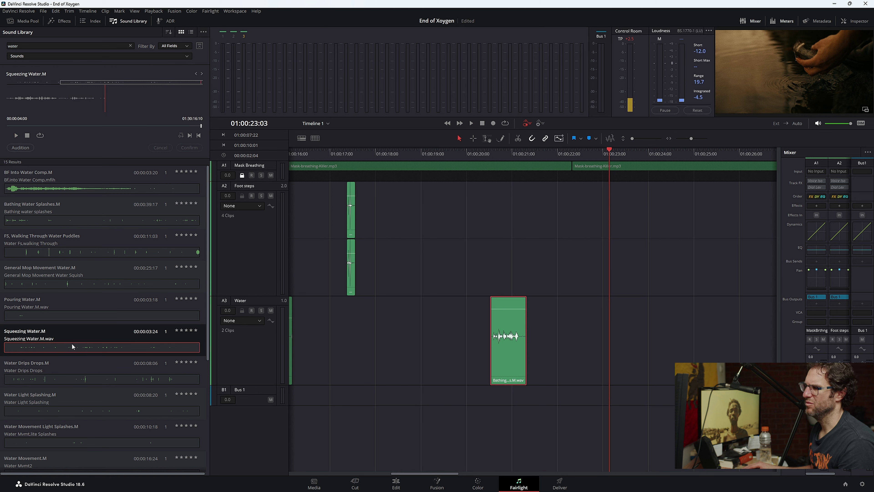
pyautogui.click(72, 412)
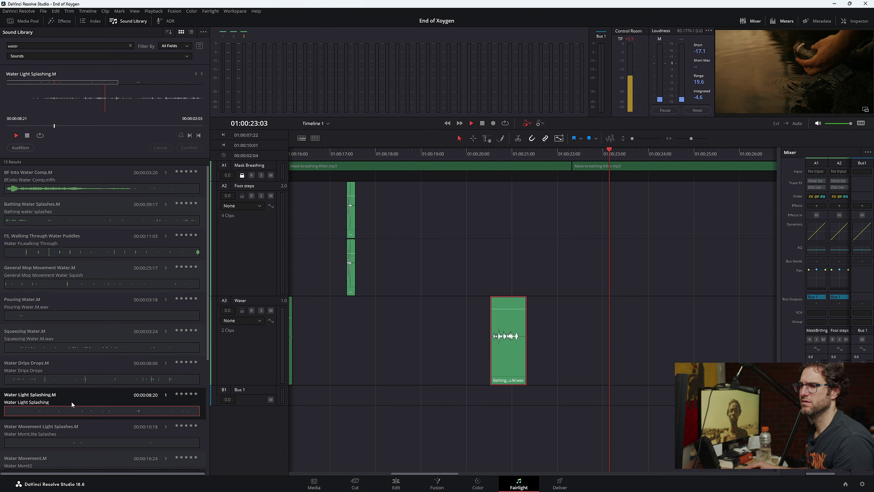
pyautogui.click(72, 437)
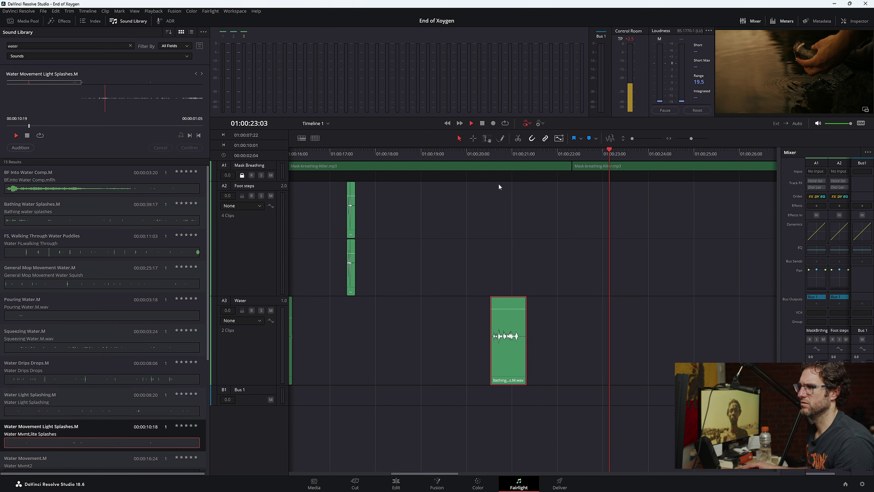
pyautogui.click(482, 157)
pyautogui.press('space')
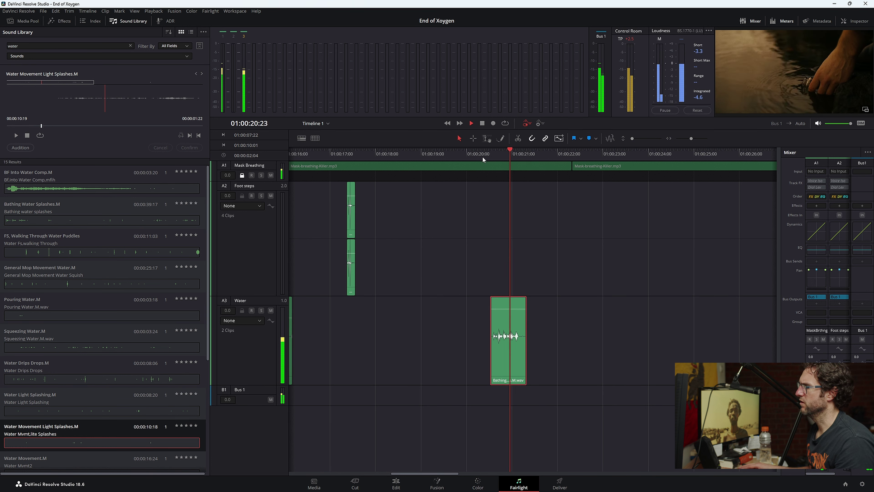
pyautogui.press('space')
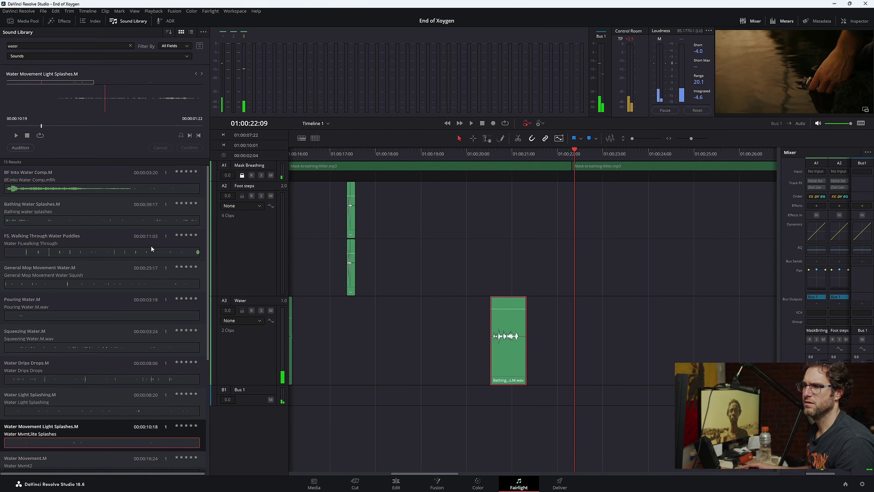
pyautogui.click(57, 210)
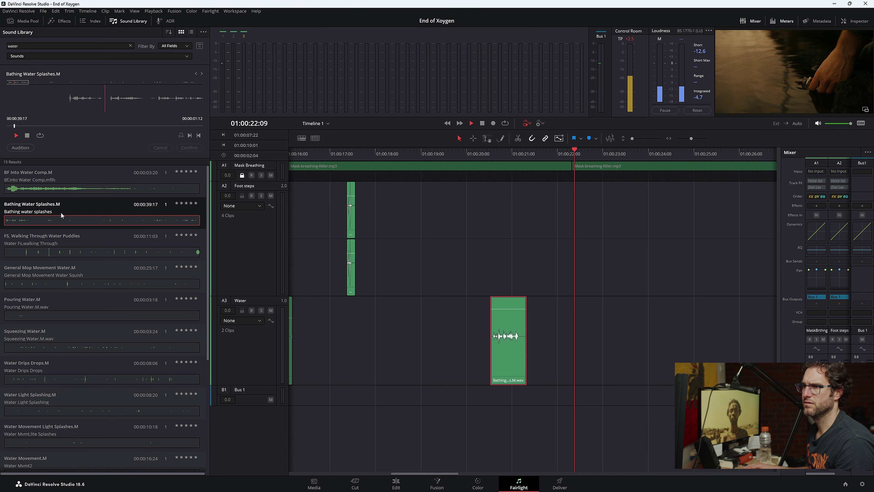
pyautogui.click(66, 257)
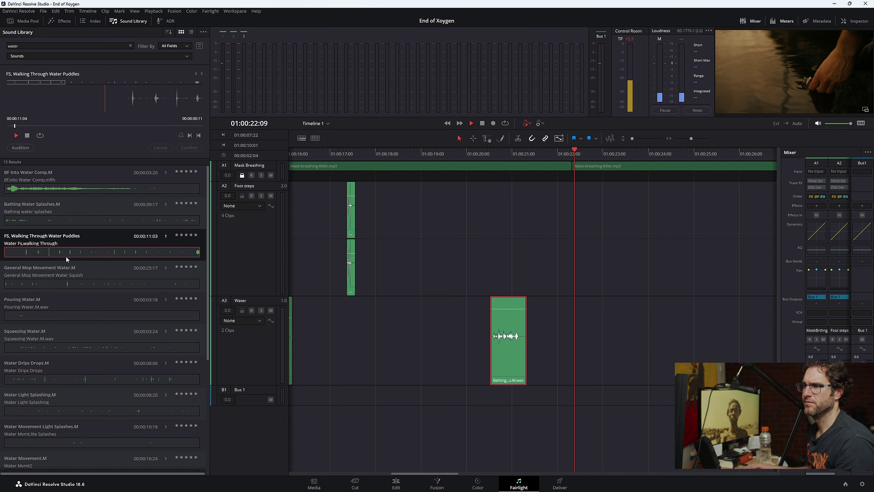
pyautogui.click(74, 316)
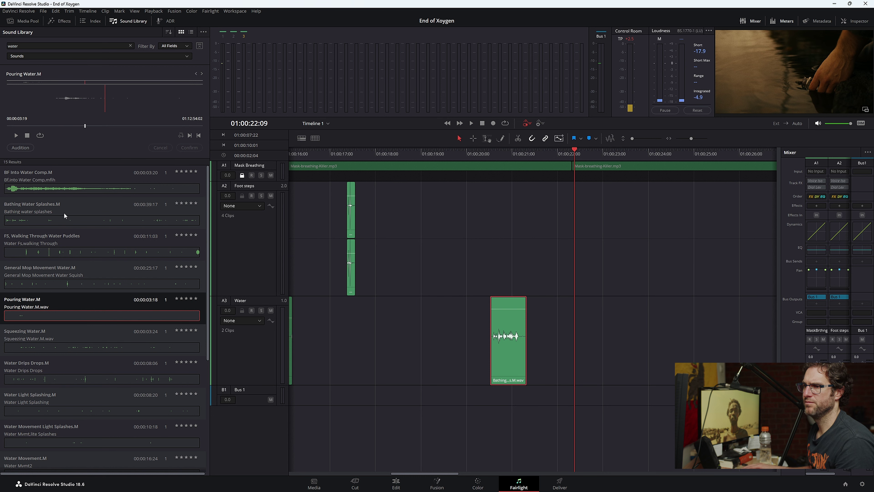
pyautogui.click(82, 348)
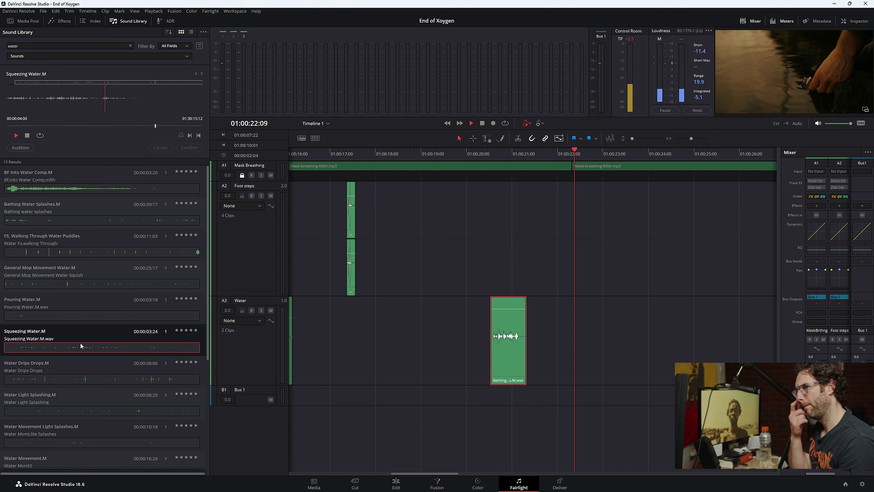
pyautogui.click(78, 381)
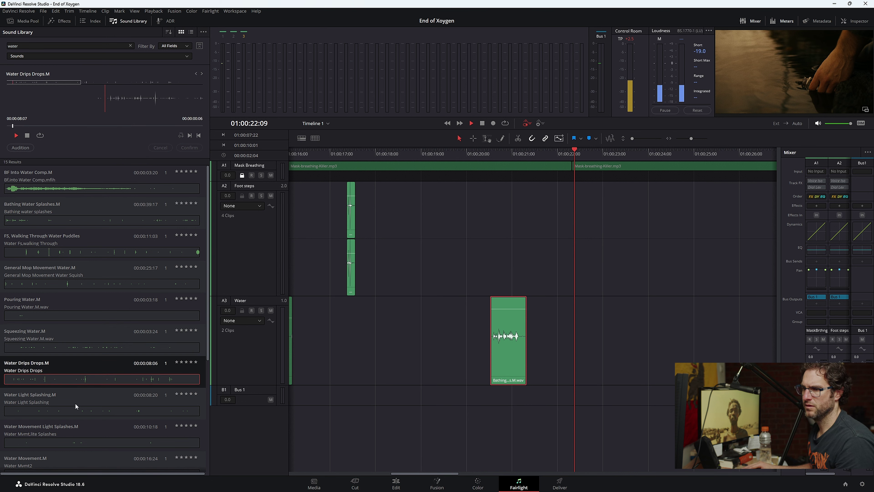
pyautogui.click(76, 409)
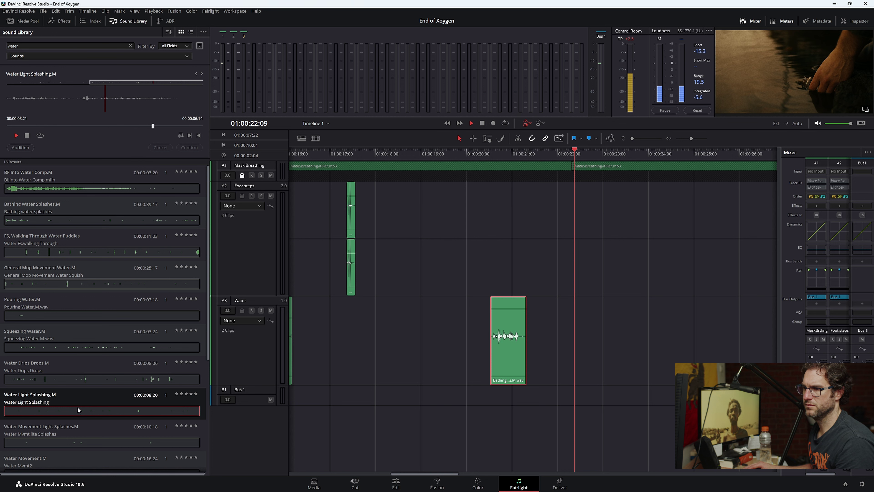
pyautogui.click(79, 439)
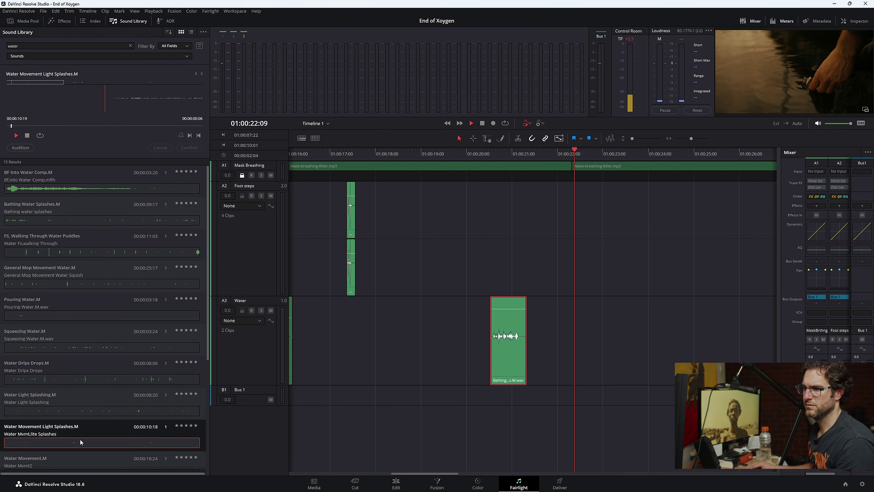
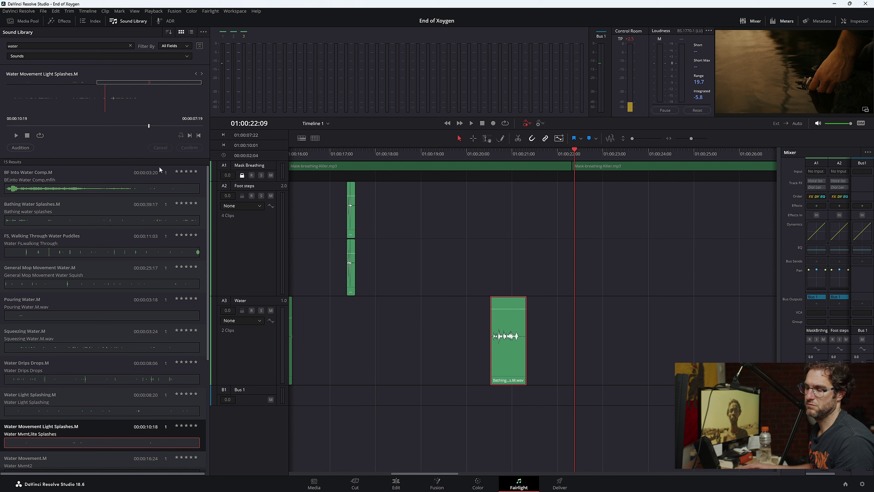
# - Rewind the sound preview and replay the timeline from just before the Light Splashes clip
pyautogui.moveTo(149, 126); pyautogui.dragTo(534, 398)
pyautogui.click(482, 160)
pyautogui.press('space')
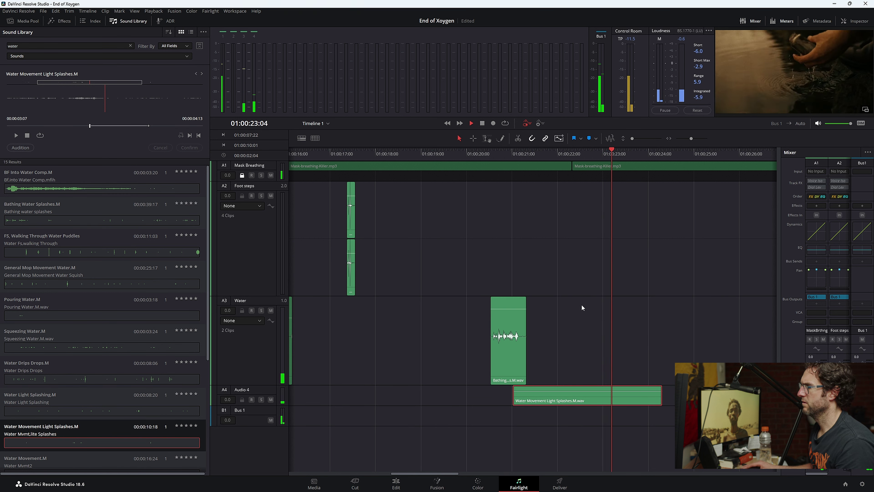
pyautogui.press('space')
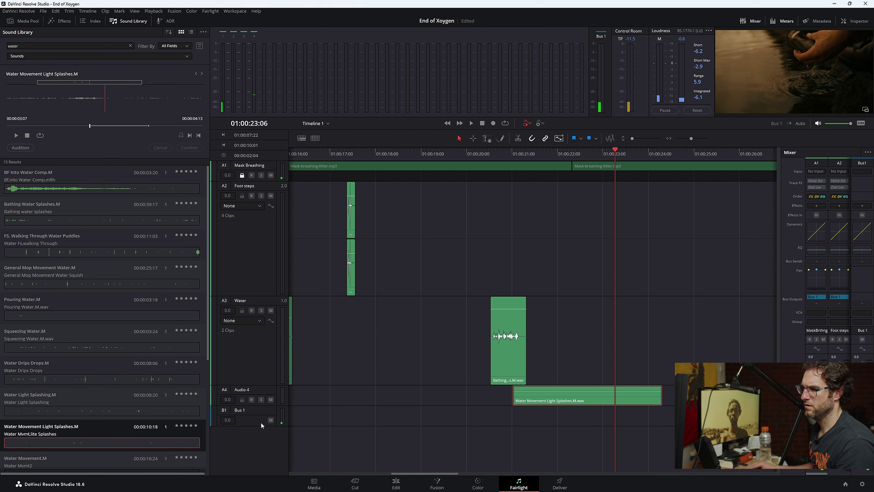
# - Make the Audio 4 track taller and review the splashes full screen from about 01:00:21
pyautogui.moveTo(267, 407); pyautogui.dragTo(267, 457)
pyautogui.click(503, 155)
pyautogui.press('space')
pyautogui.hotkey('ctrl', 'f')
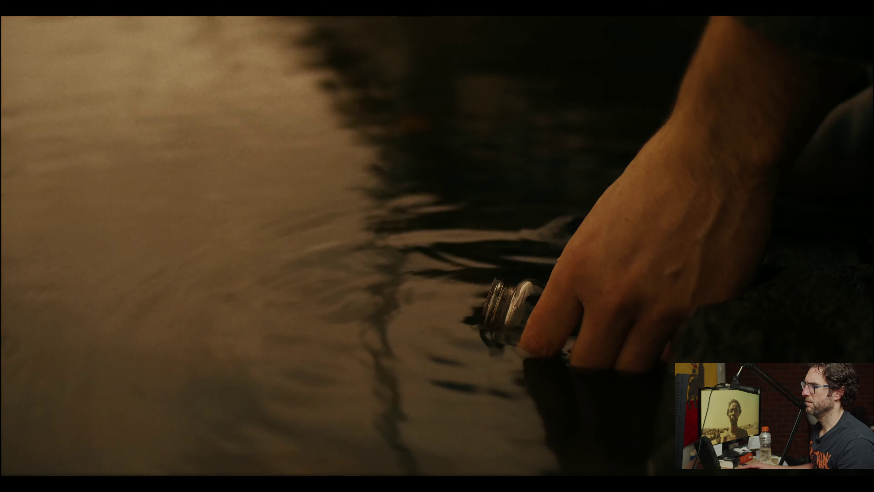
pyautogui.press('space')
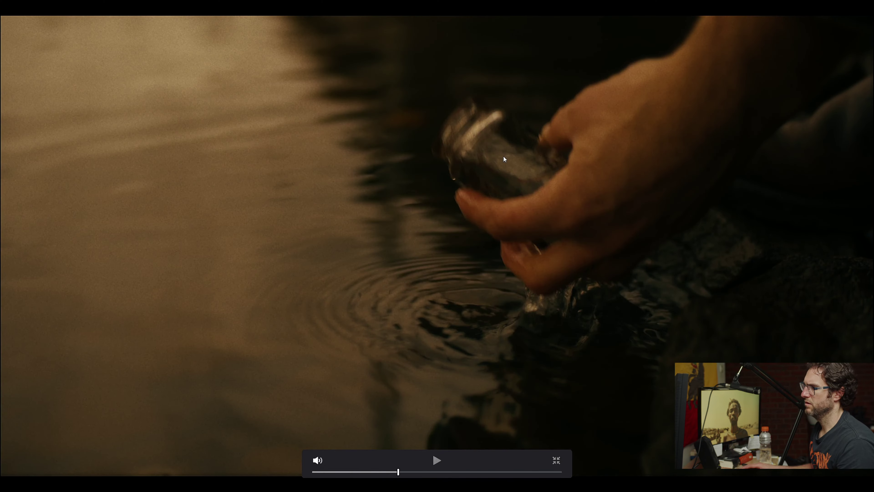
pyautogui.press('Escape')
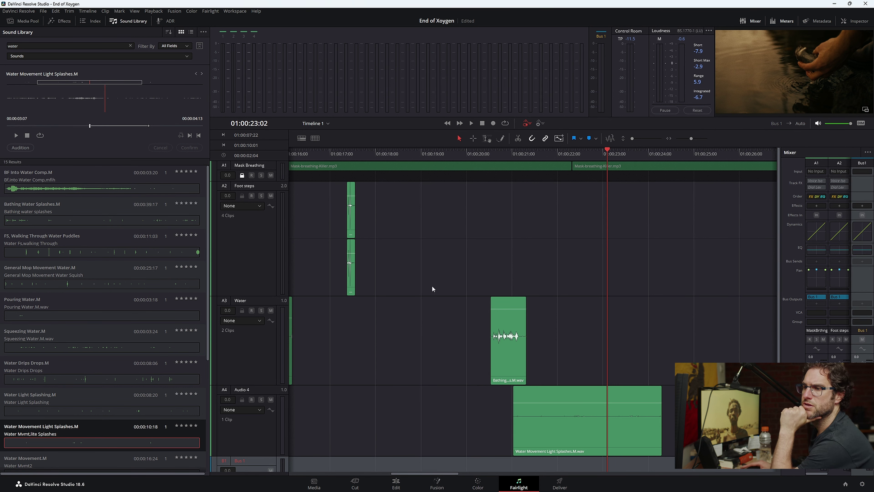
# - Audition the Water Drips Drops sound in the Sound Library preview
pyautogui.click(77, 380)
pyautogui.press('space')
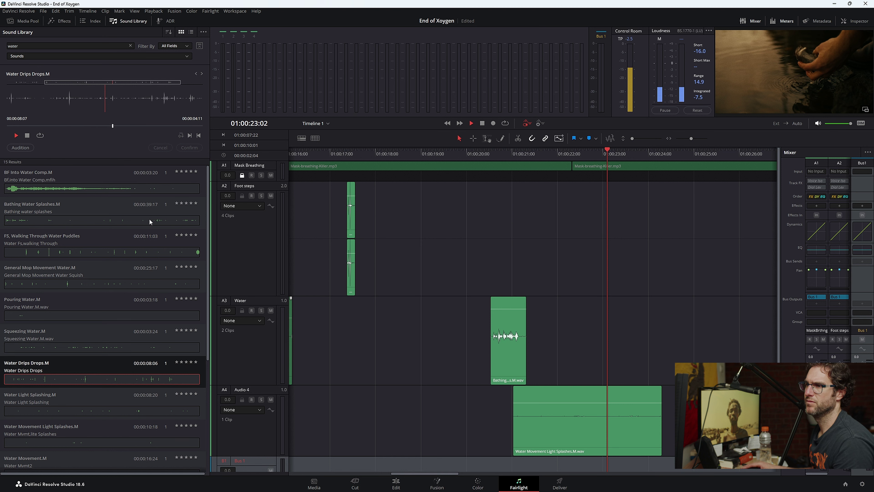
pyautogui.click(143, 126)
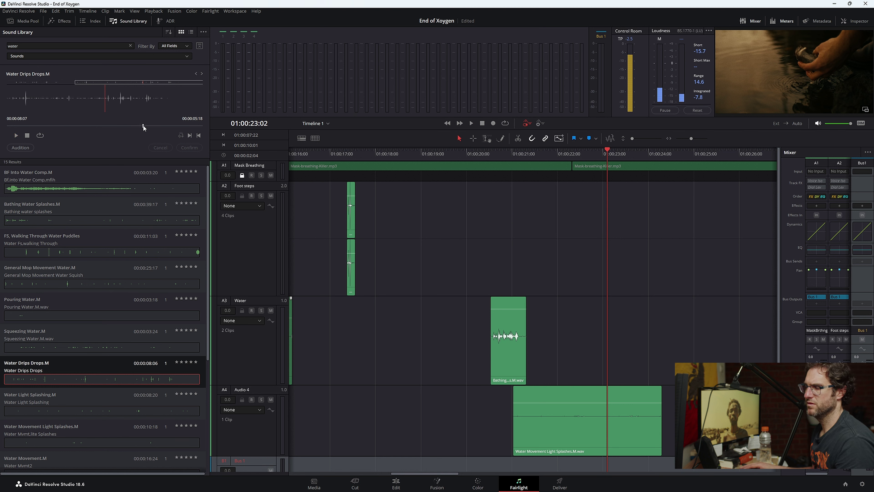
pyautogui.moveTo(144, 126); pyautogui.dragTo(124, 127)
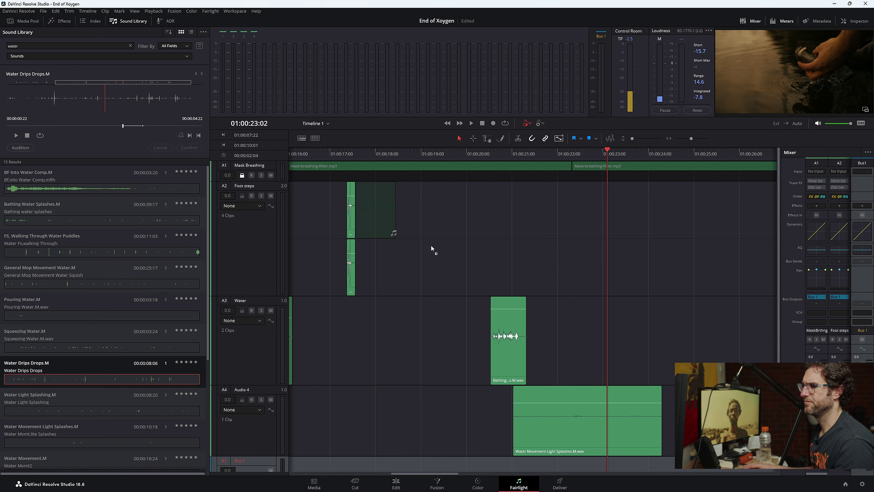
# - Place Water Drips Drops on the Water track and review it in full-screen playback
pyautogui.moveTo(589, 345); pyautogui.dragTo(589, 344)
pyautogui.press('space')
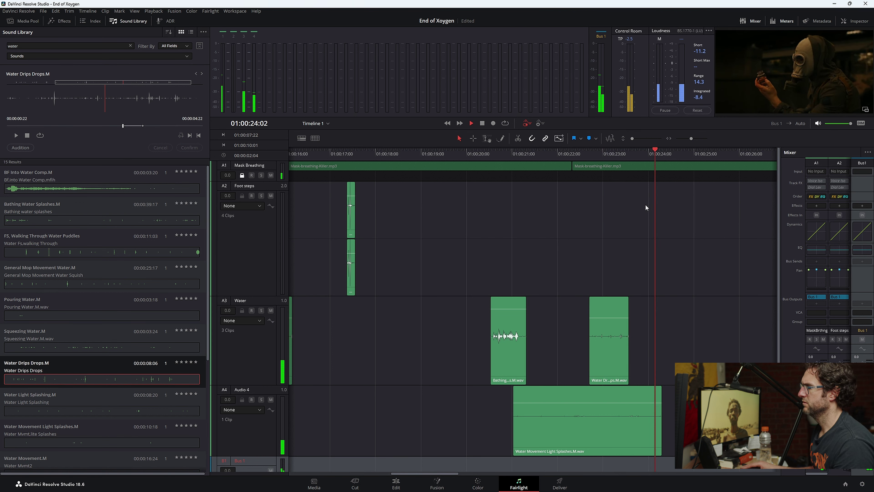
pyautogui.hotkey('ctrl', 'f')
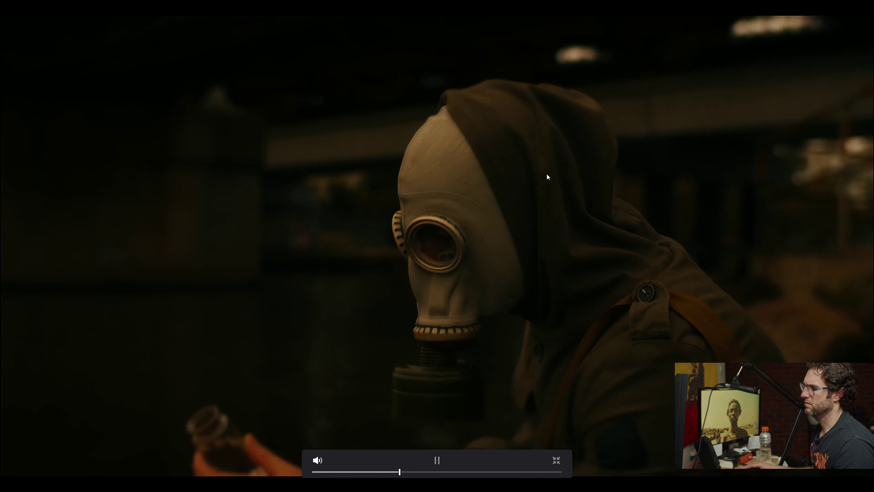
pyautogui.press('Escape')
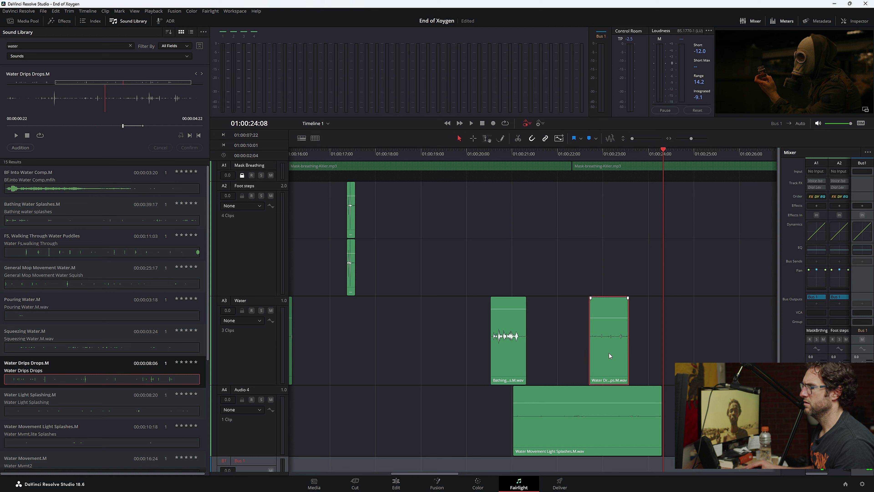
# - Shift the drips clip later, then nudge it a few frames earlier, checking each timing full screen
pyautogui.moveTo(609, 354); pyautogui.dragTo(623, 357)
pyautogui.click(489, 159)
pyautogui.press('space')
pyautogui.hotkey('ctrl', 'f')
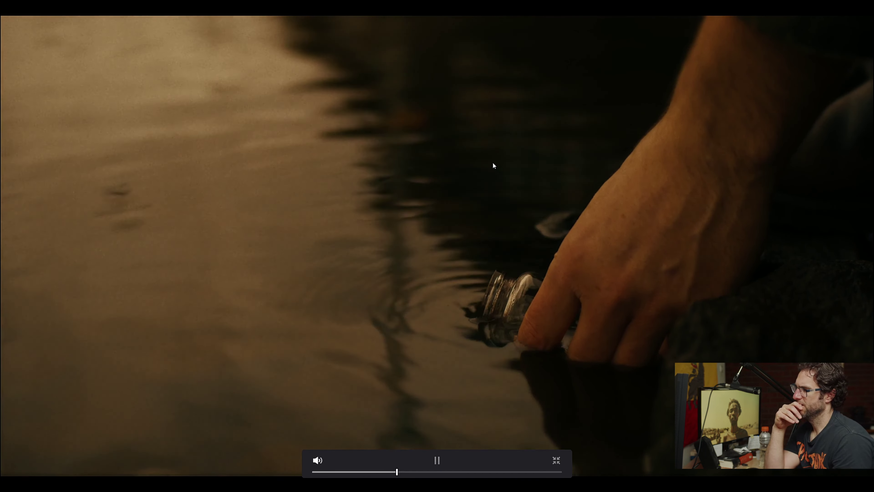
pyautogui.press('space')
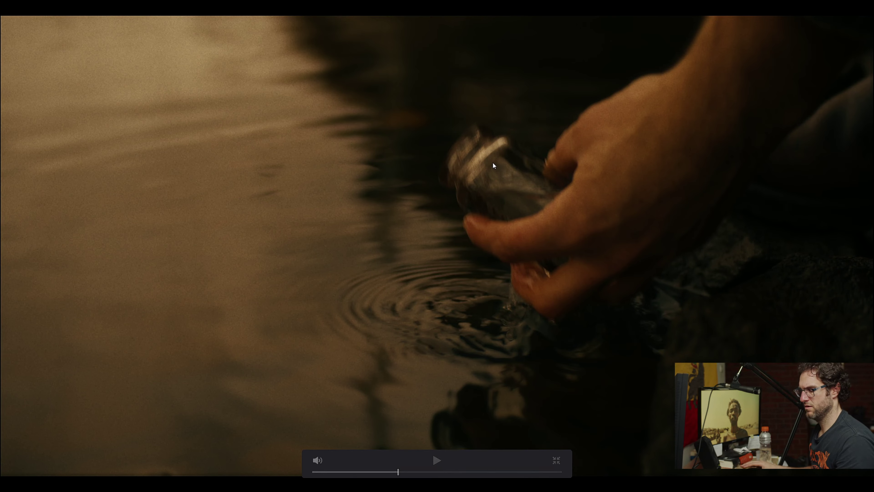
pyautogui.press('Escape')
pyautogui.press(',')
pyautogui.press(',')
pyautogui.press(',')
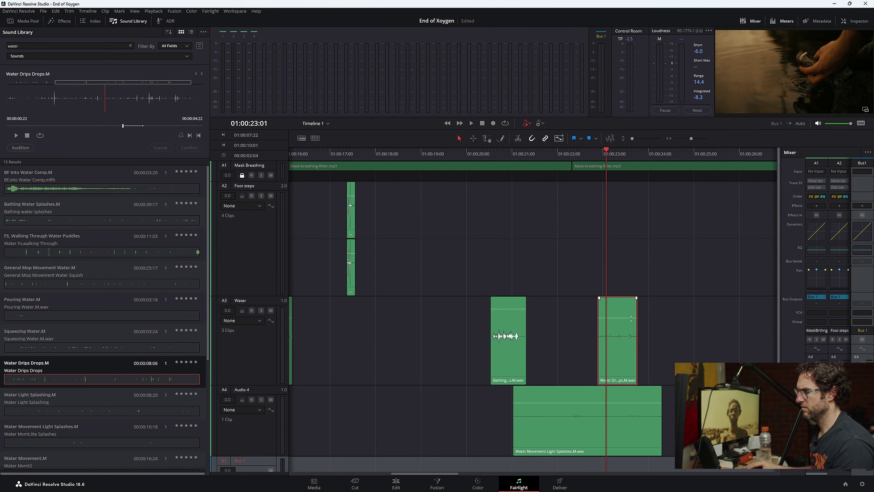
pyautogui.press('space')
pyautogui.hotkey('ctrl', 'f')
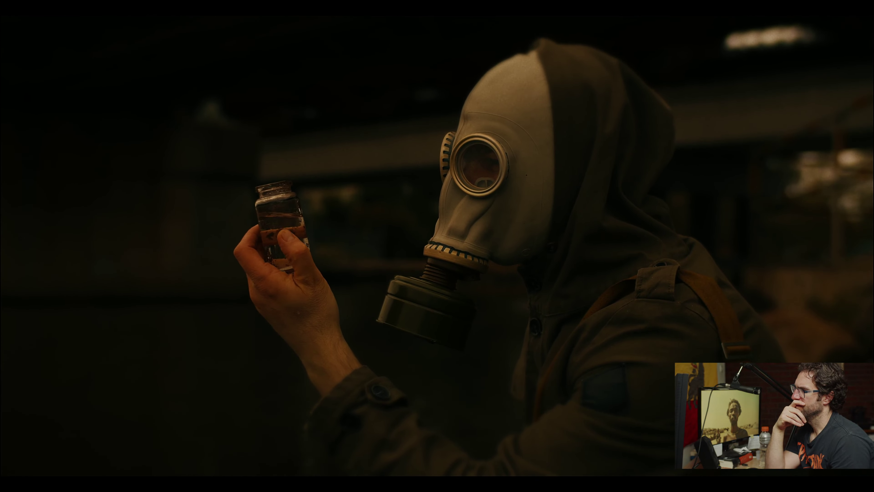
pyautogui.press('Escape')
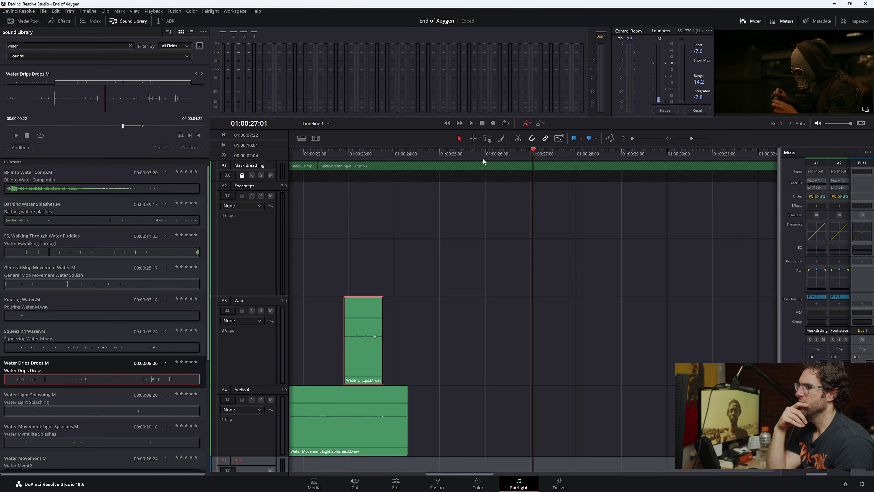
# - Search the library for 'lid', audition the lid sounds, and pick Plastic-bottle-lid-closing-and-opening
pyautogui.click(130, 45)
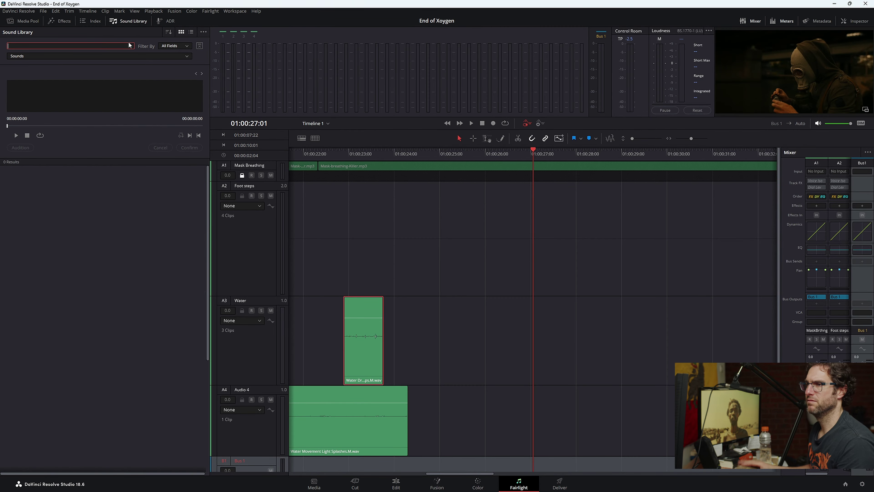
pyautogui.write('lid')
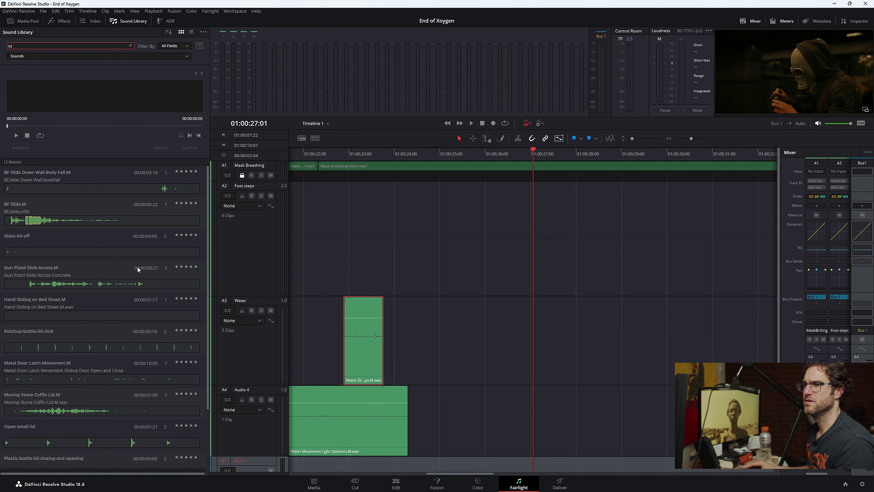
pyautogui.click(110, 257)
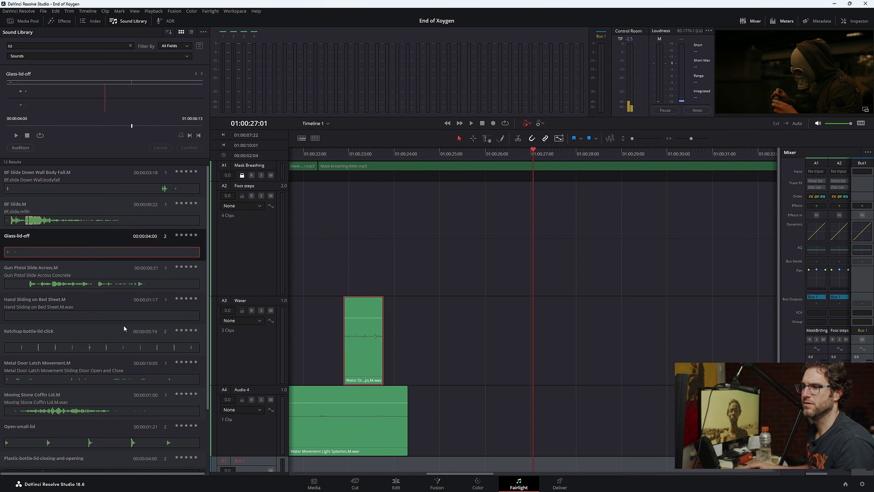
pyautogui.click(104, 350)
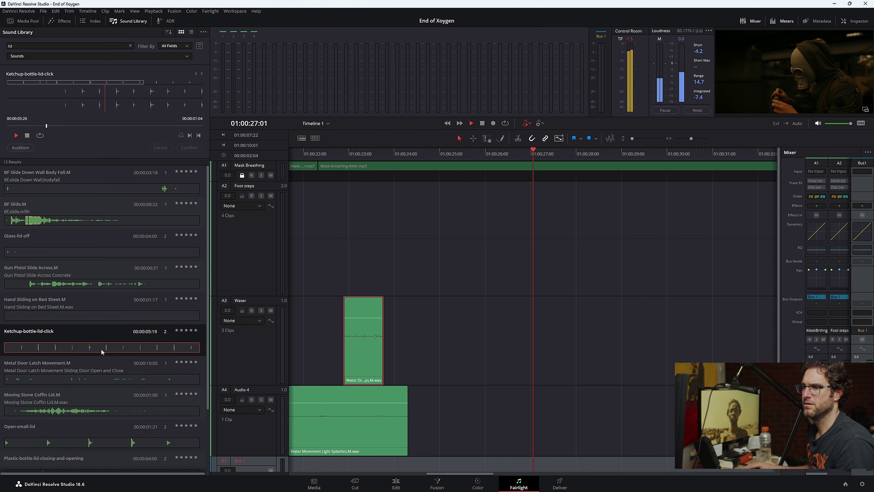
pyautogui.scroll(-2, 101, 347)
pyautogui.click(89, 368)
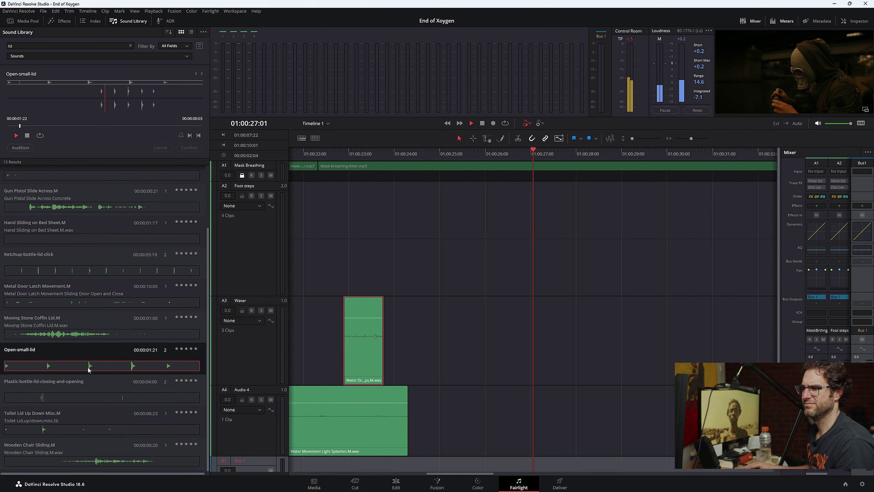
pyautogui.click(83, 399)
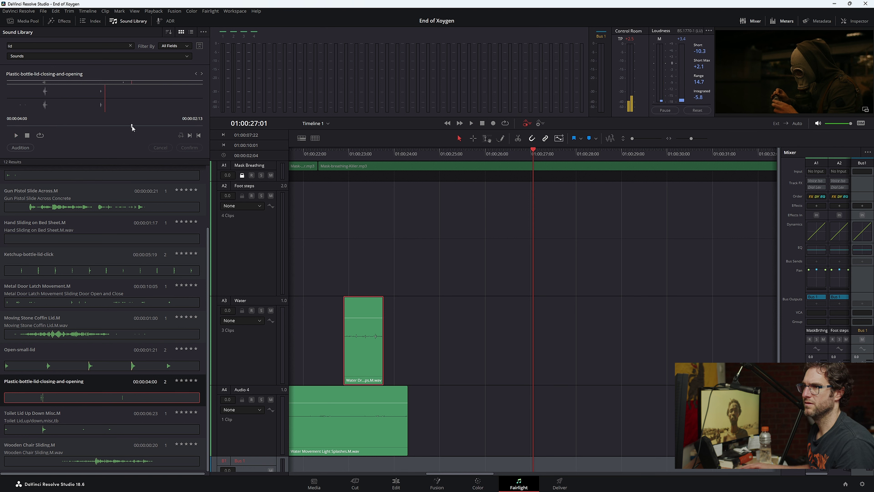
# - Zoom into the preview waveform and replay the timeline from about 01:00:25:23
pyautogui.moveTo(131, 126); pyautogui.dragTo(123, 128)
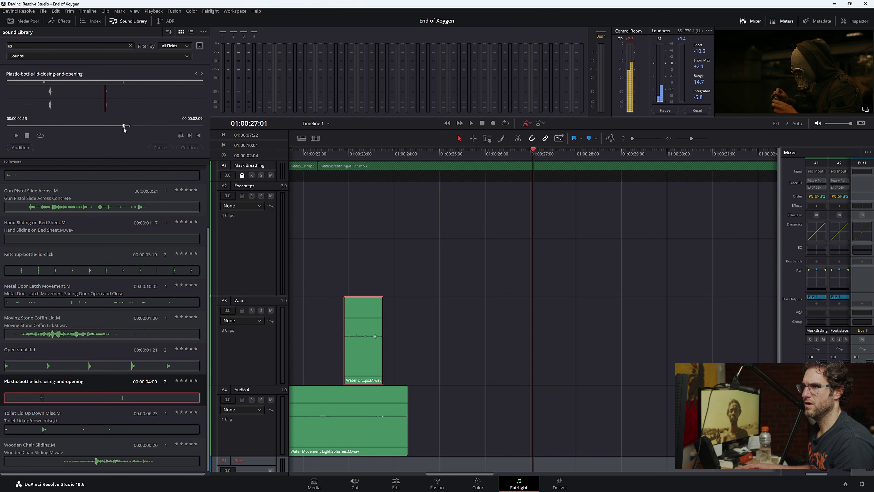
pyautogui.scroll(-1, 493, 226)
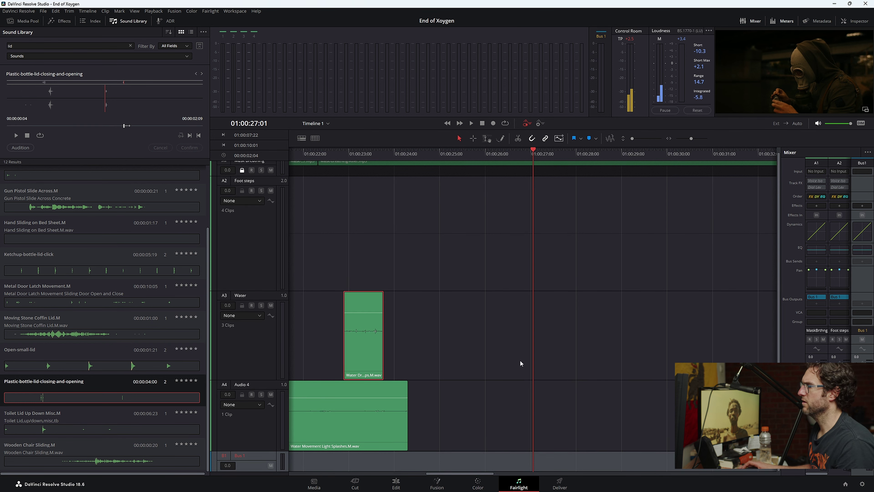
pyautogui.click(474, 155)
pyautogui.press('space')
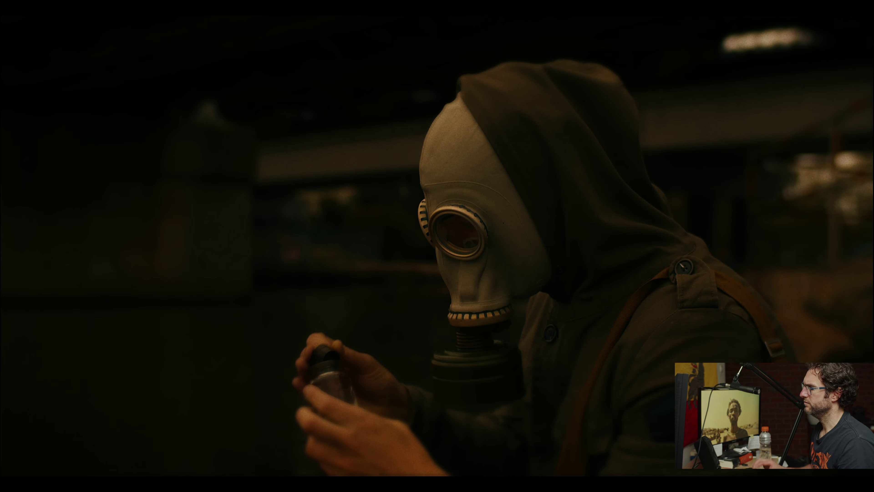
pyautogui.press('Escape')
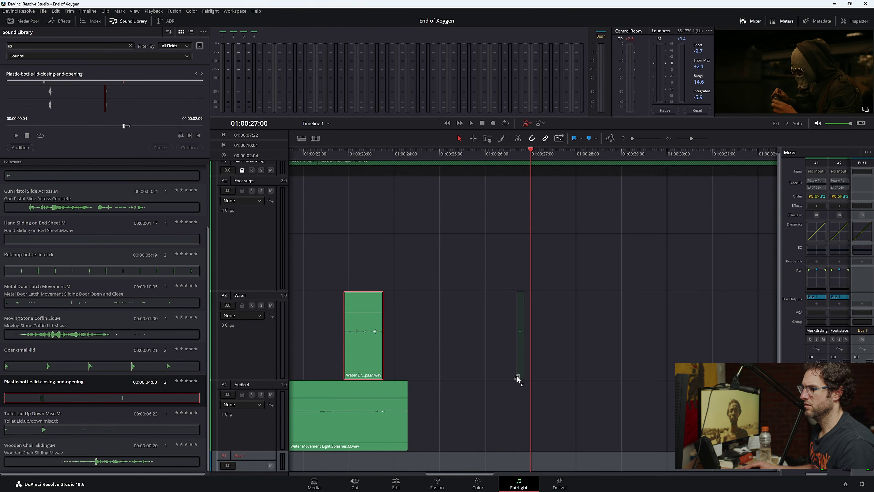
# - Place the bottle-lid sound on the Water track at 01:00:27 and review it full screen
pyautogui.moveTo(516, 376); pyautogui.dragTo(518, 376)
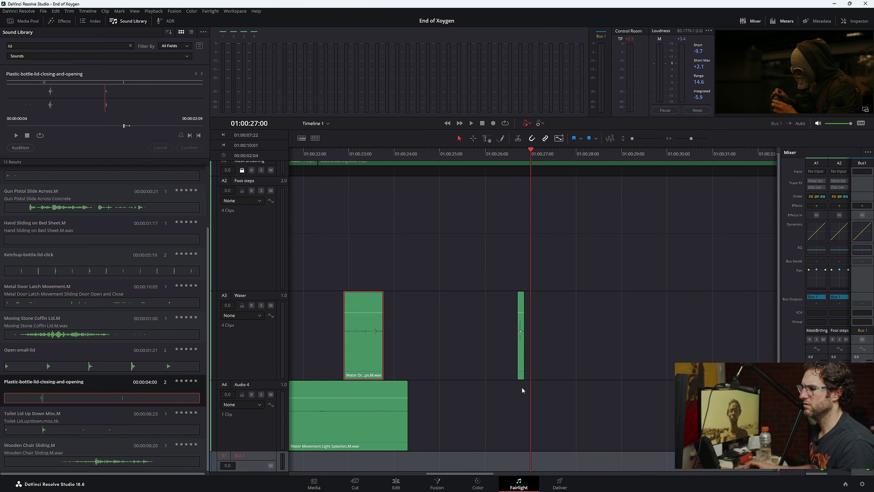
pyautogui.press('space')
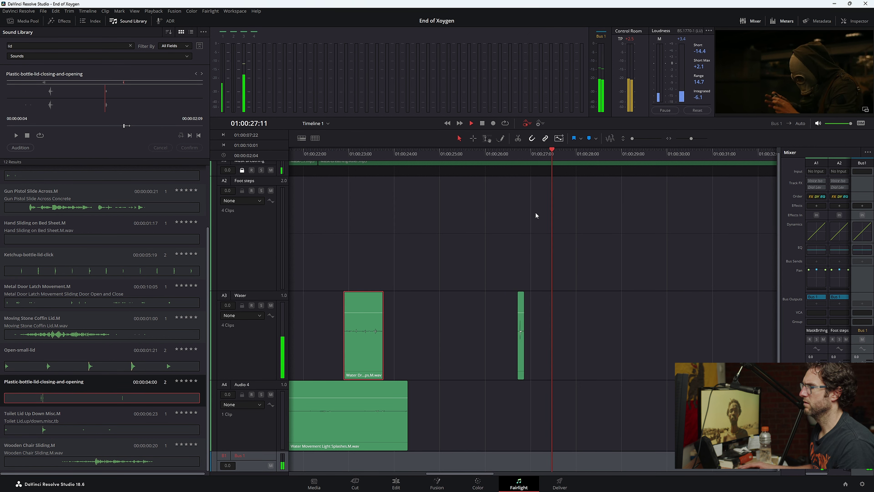
pyautogui.hotkey('ctrl', 'f')
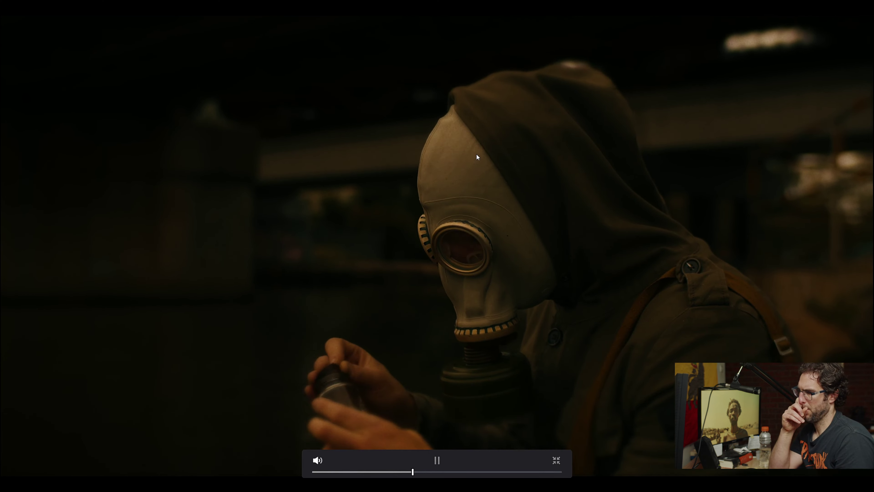
pyautogui.hotkey('ctrl', 'f')
pyautogui.click(476, 154)
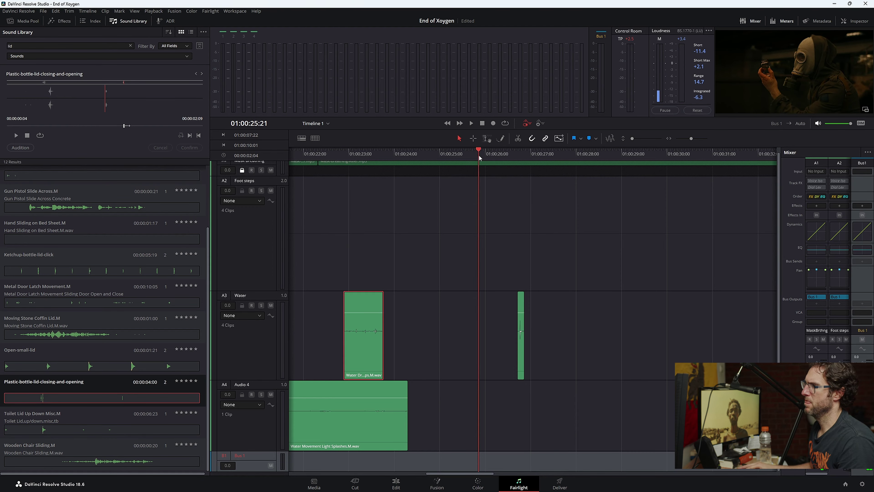
pyautogui.hotkey('ctrl', 'f')
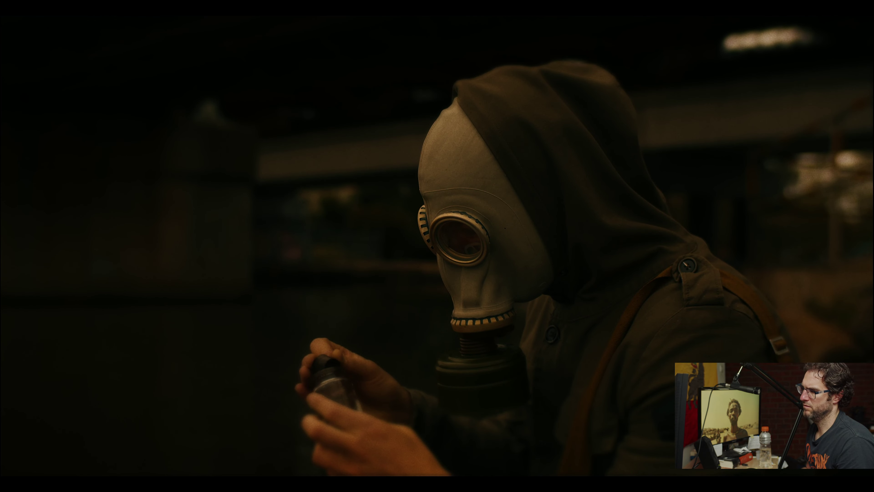
pyautogui.hotkey('ctrl', 'f')
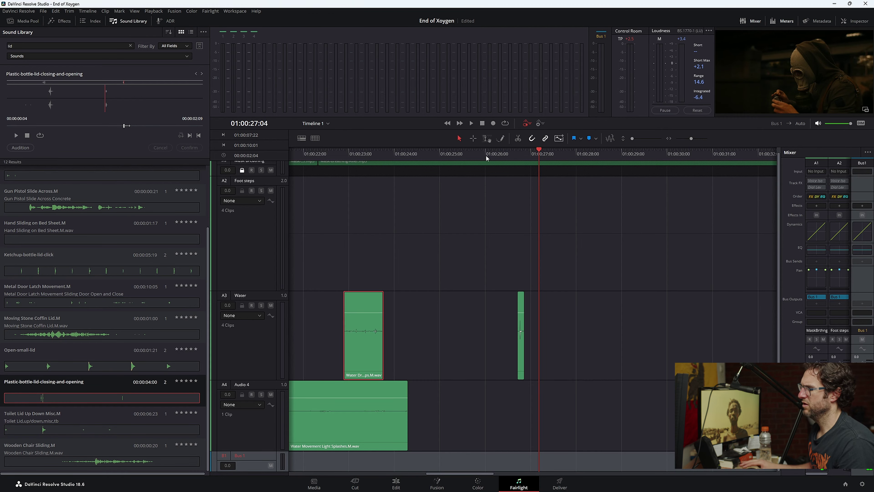
# - Nudge the short A3 clip one frame later, replay to check timing, and zoom the timeline out
pyautogui.click(523, 357)
pyautogui.press('.')
pyautogui.press('.')
pyautogui.press('.')
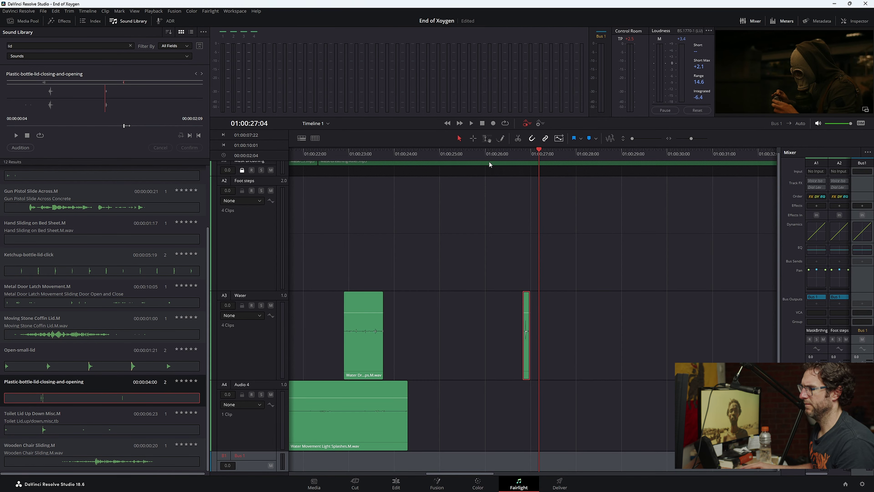
pyautogui.click(482, 158)
pyautogui.press('space')
pyautogui.hotkey('ctrl', 'f')
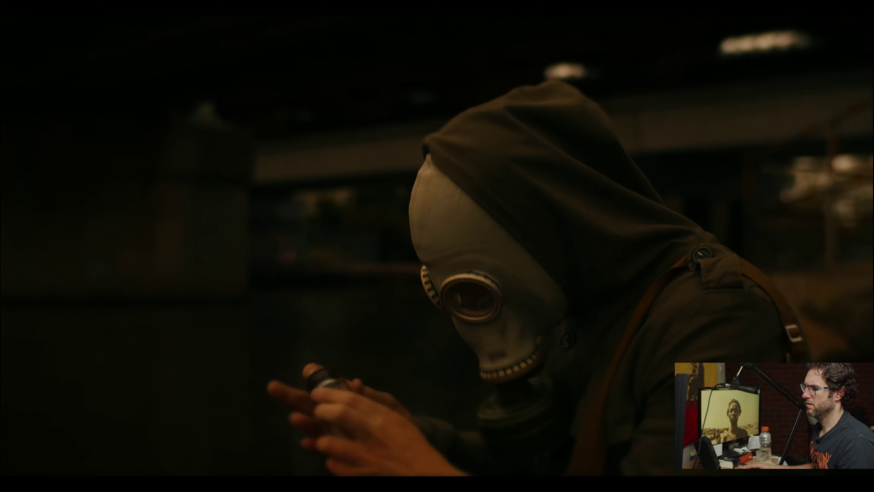
pyautogui.hotkey('ctrl', 'f')
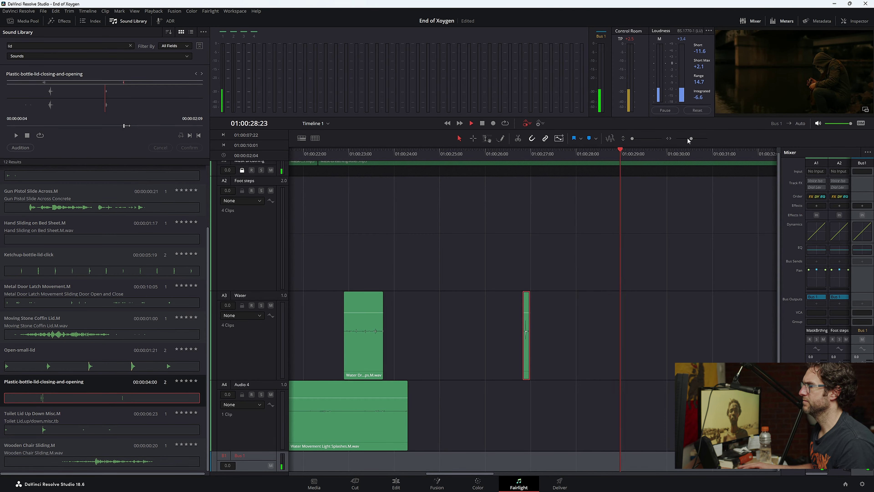
pyautogui.moveTo(687, 139); pyautogui.dragTo(687, 138)
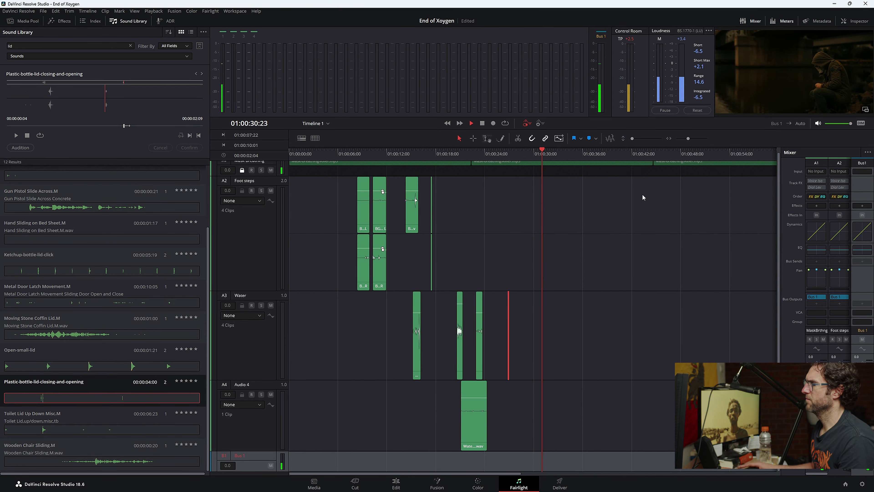
pyautogui.press('space')
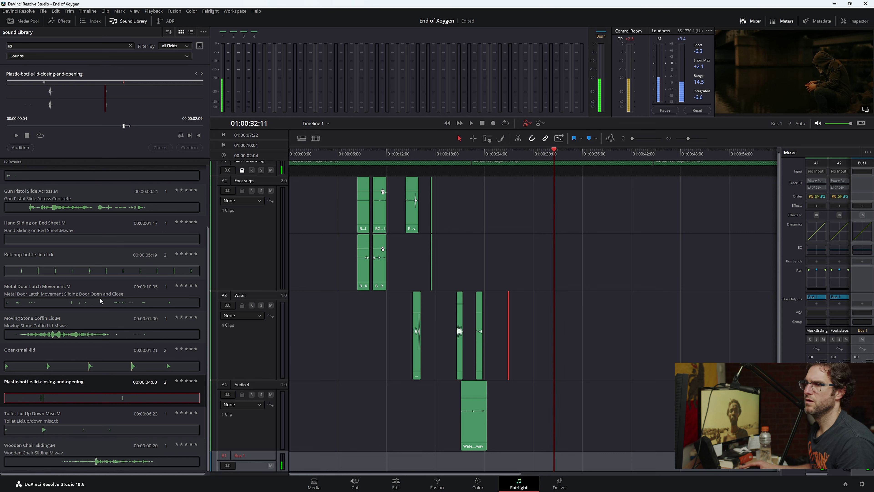
pyautogui.scroll(2, 98, 296)
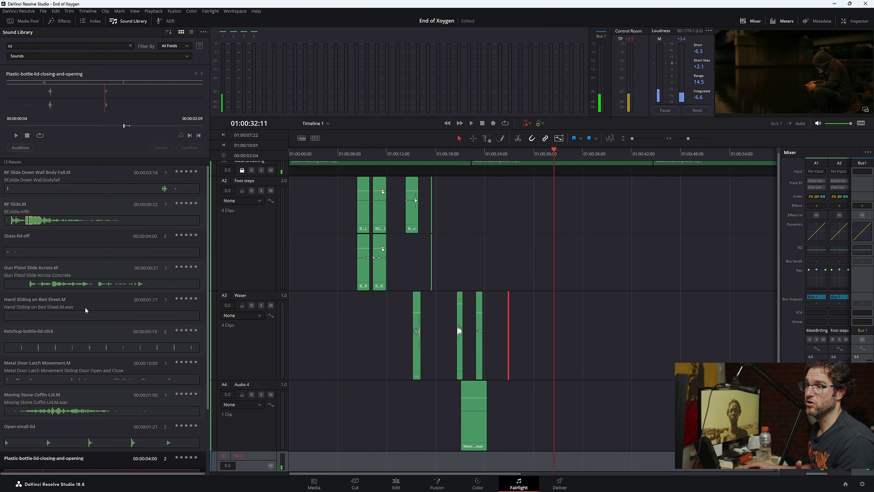
# - Search the library for 'bag', audition Backpack Bookbag Rummage, and move to the Edit page
pyautogui.click(131, 46)
pyautogui.press('Return')
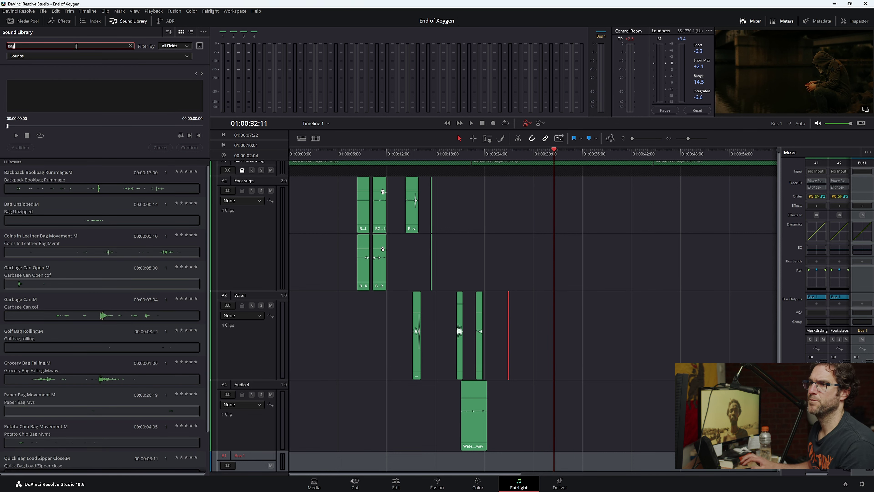
pyautogui.click(75, 188)
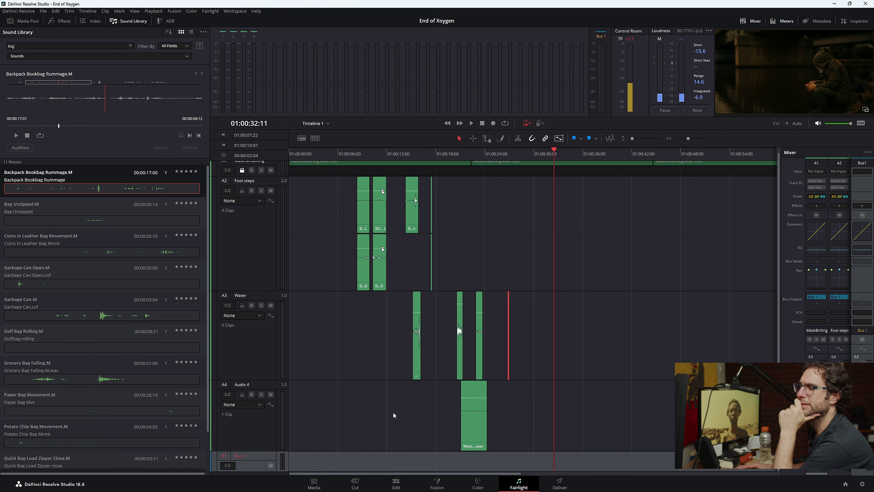
pyautogui.click(399, 483)
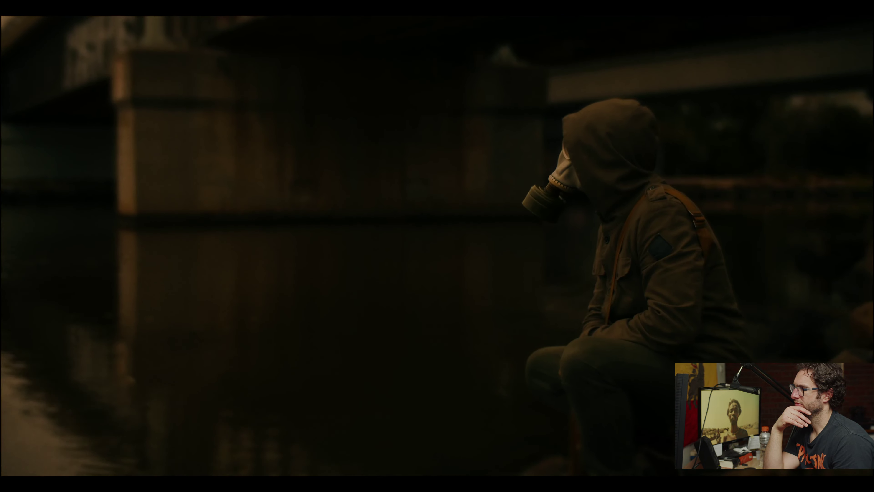
# - Return to the timeline start and play the whole cut through in full screen
pyautogui.press('Escape')
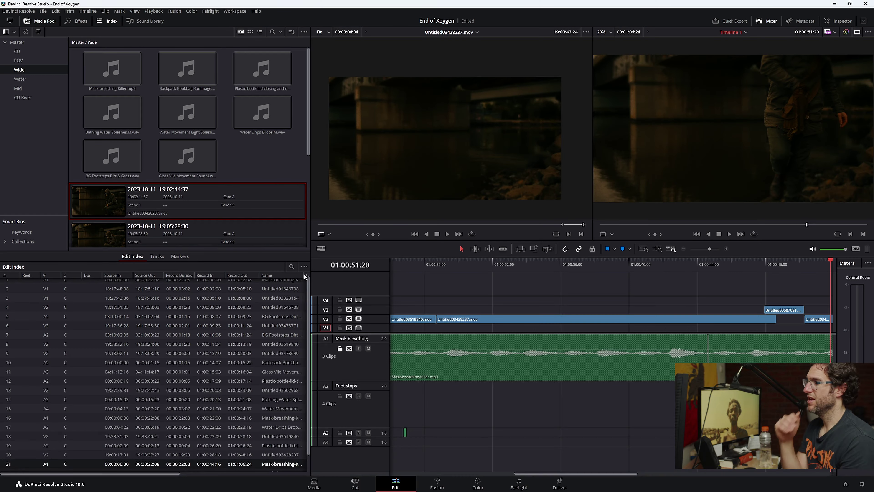
pyautogui.press('Home')
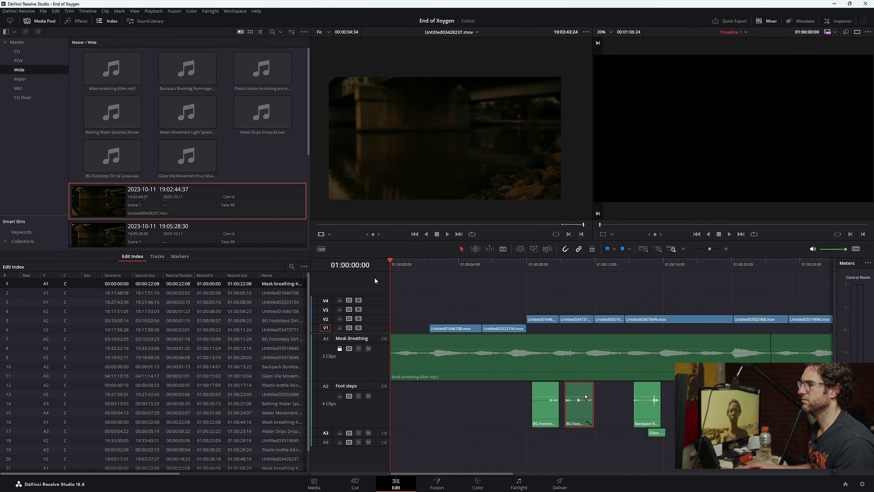
pyautogui.press('space')
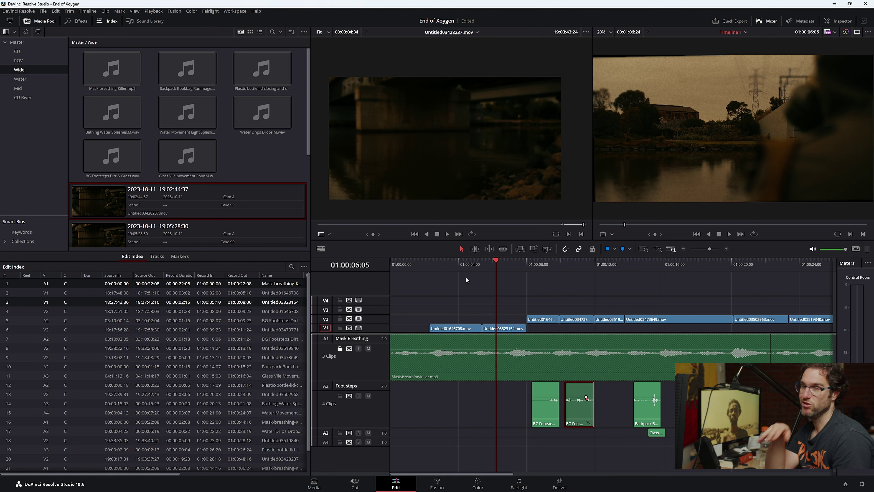
pyautogui.press('space')
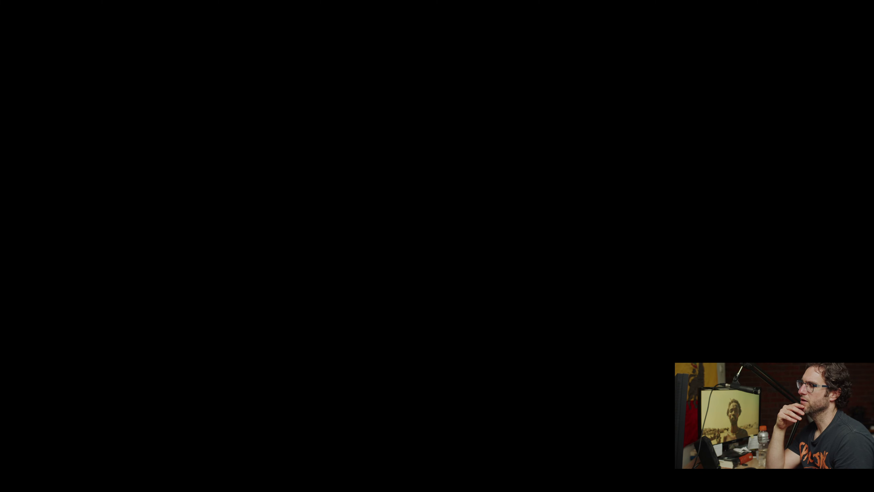
# - Extend the second V2 shot to its media end, replay its ending around 01:00:50, and return Home
pyautogui.press('Escape')
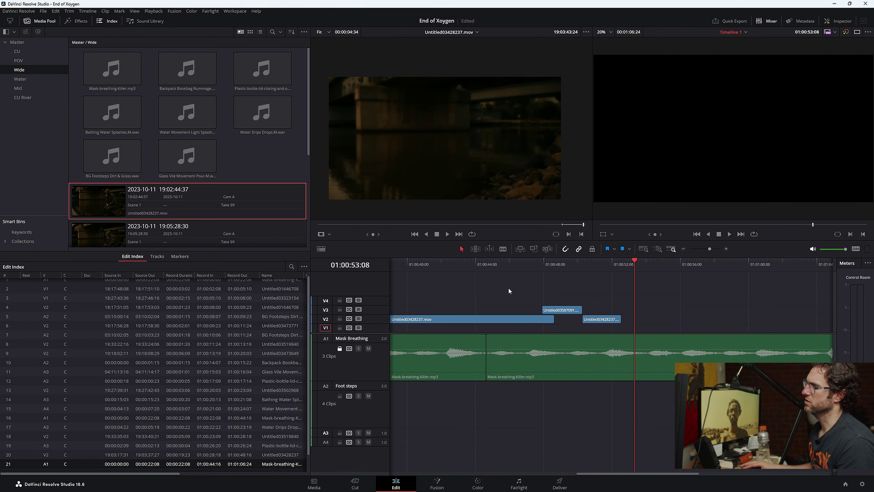
pyautogui.moveTo(618, 317); pyautogui.dragTo(669, 318)
pyautogui.click(575, 267)
pyautogui.press('space')
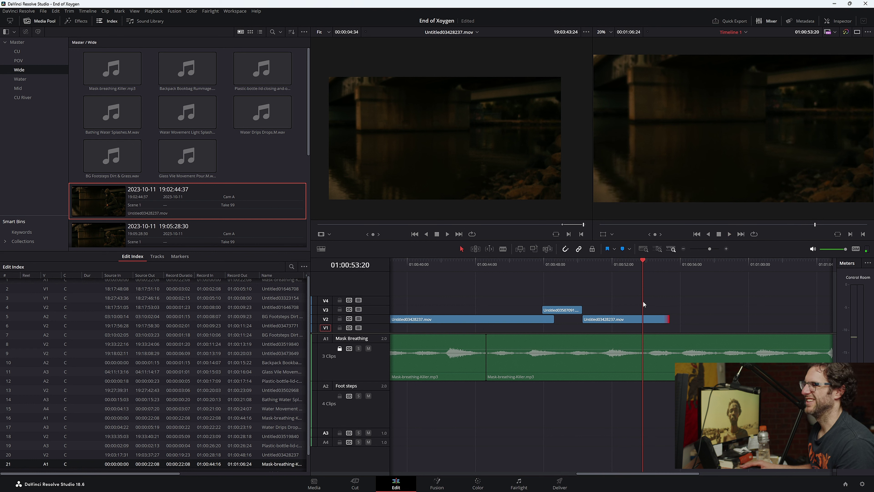
pyautogui.click(590, 265)
pyautogui.click(578, 266)
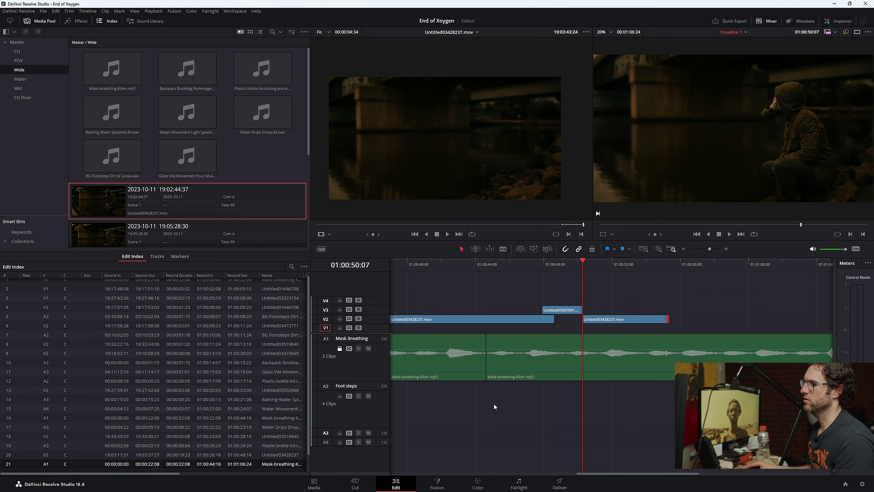
pyautogui.press('Home')
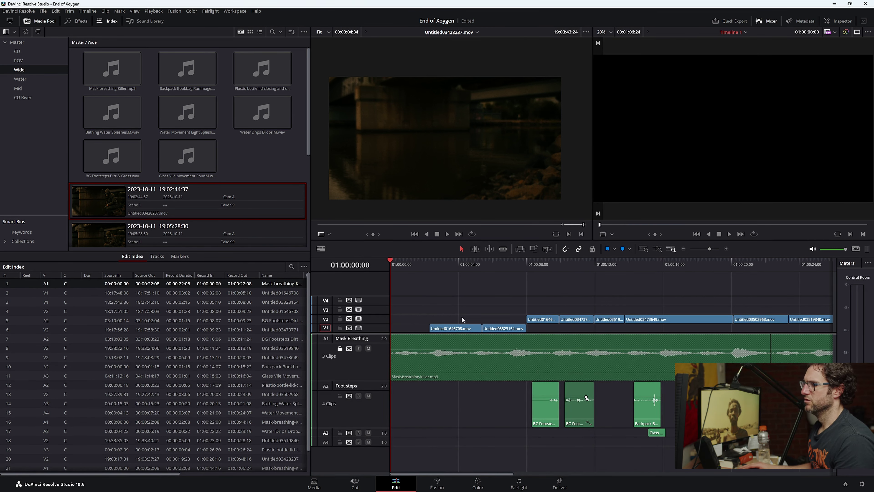
pyautogui.hotkey('ctrl', 'f')
pyautogui.press('space')
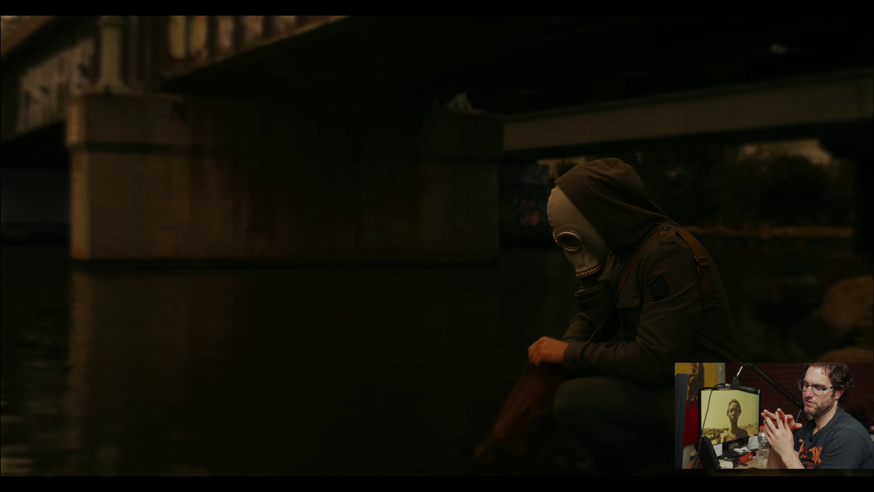
pyautogui.press('Escape')
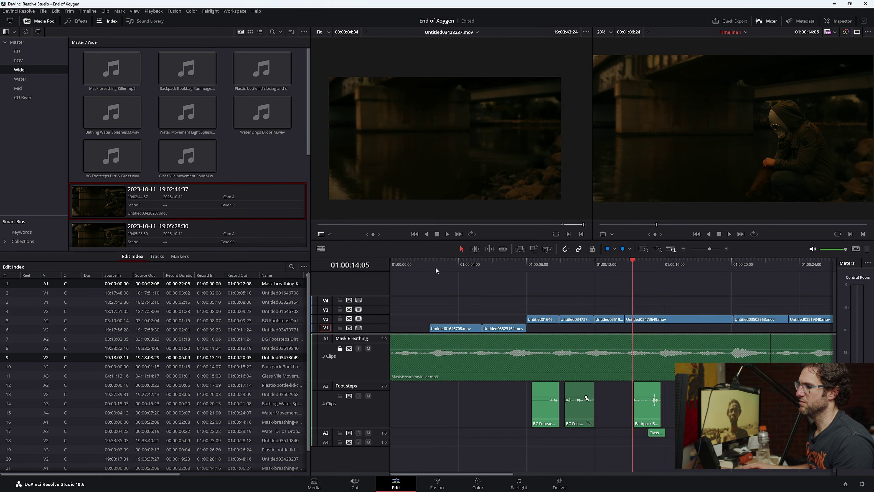
pyautogui.press('Home')
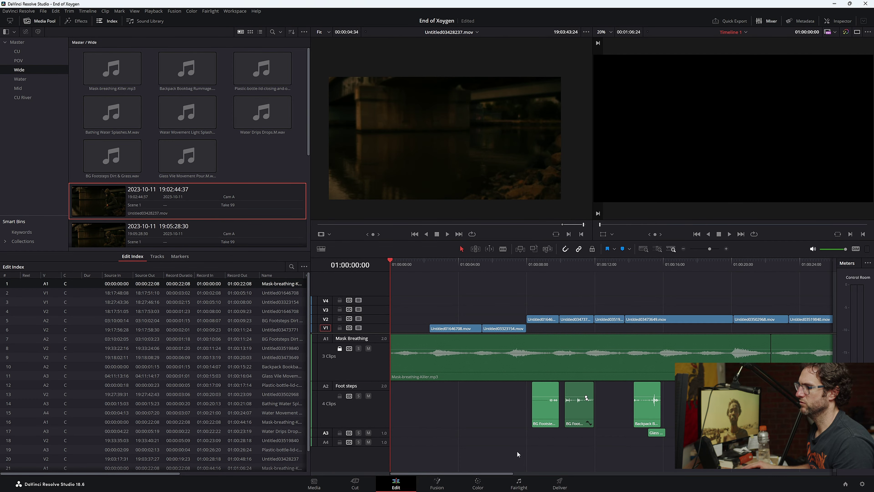
# - On Fairlight, search 'aud' and audition ChillWinston 3am LUV Inst at lower volume and double speed
pyautogui.click(518, 483)
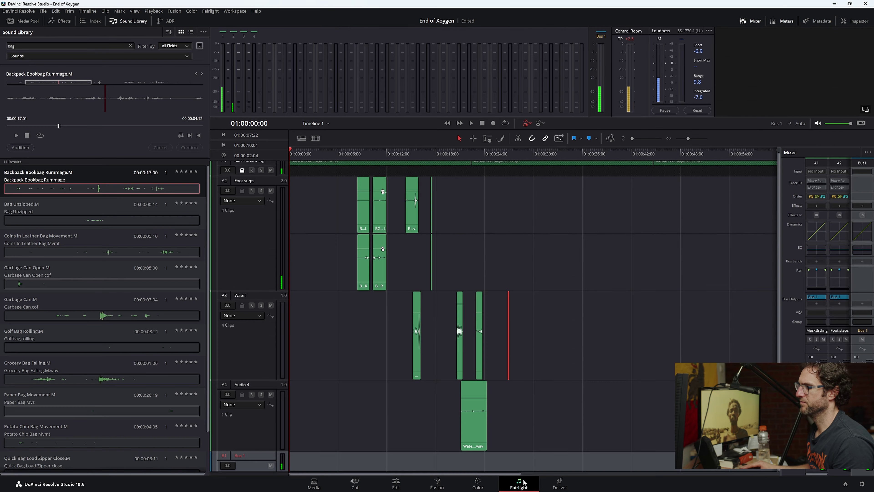
pyautogui.click(130, 46)
pyautogui.write('aud')
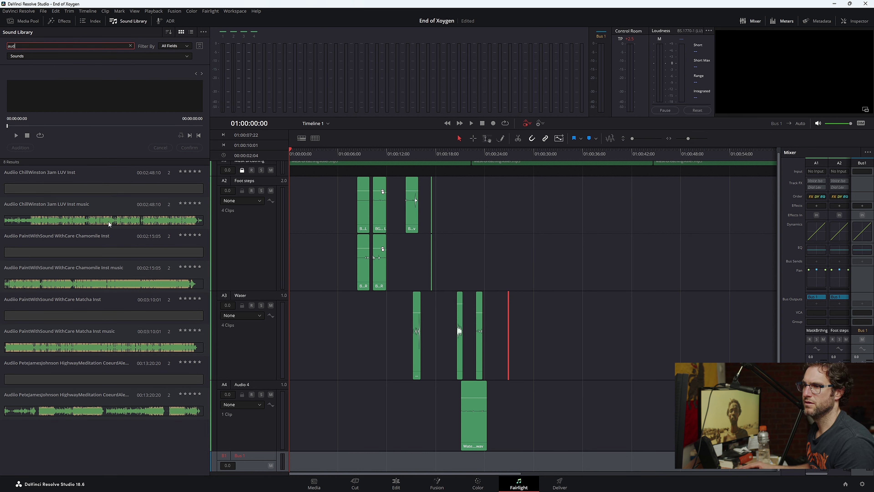
pyautogui.click(129, 221)
pyautogui.moveTo(838, 124); pyautogui.dragTo(832, 125)
pyautogui.press('space')
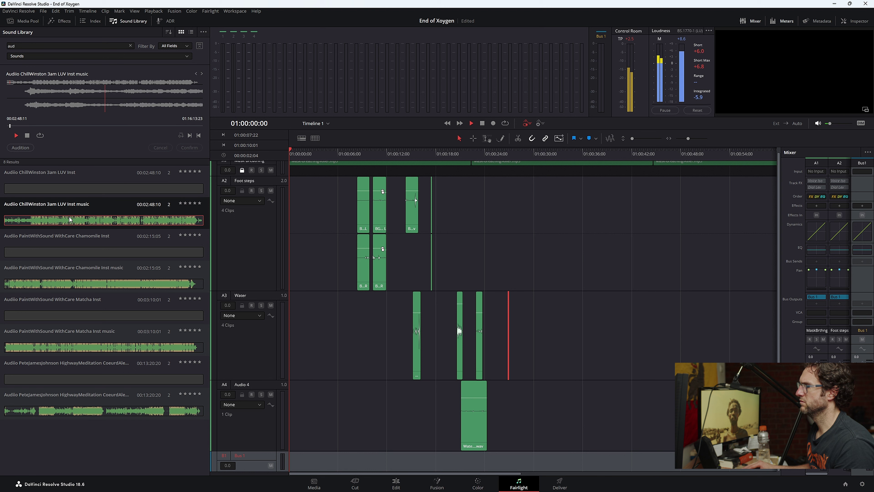
pyautogui.press('l')
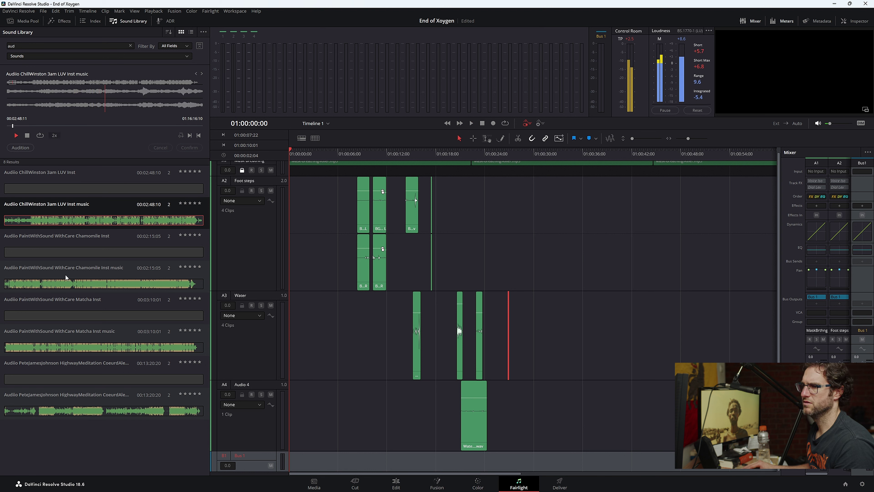
# - Audition PaintWithSound WithCare Chamomile Inst with the monitoring volume raised slightly
pyautogui.click(70, 283)
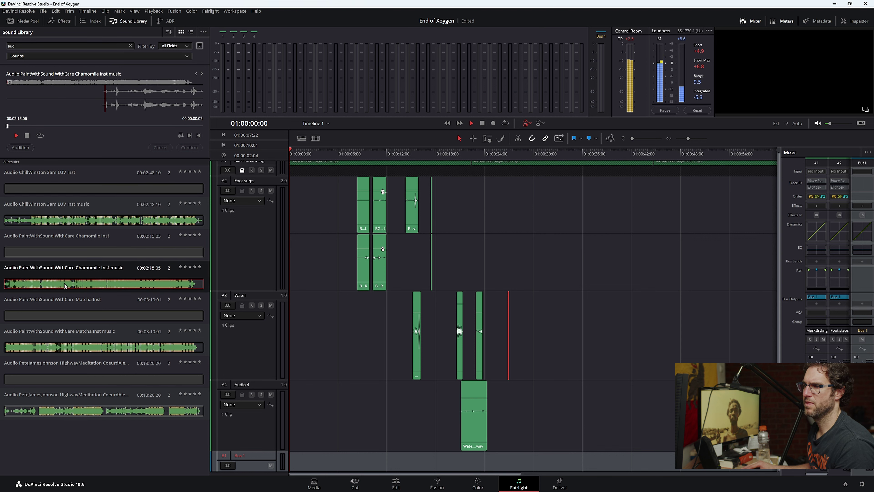
pyautogui.moveTo(831, 125); pyautogui.dragTo(834, 126)
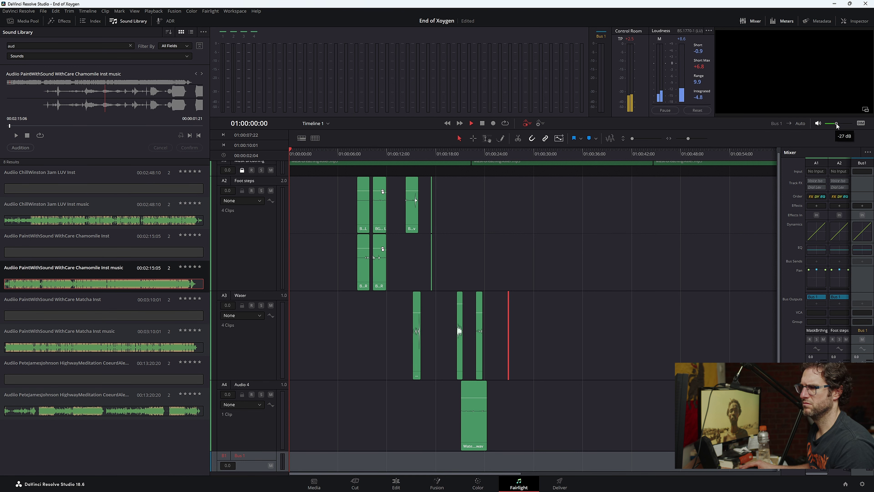
pyautogui.press('space')
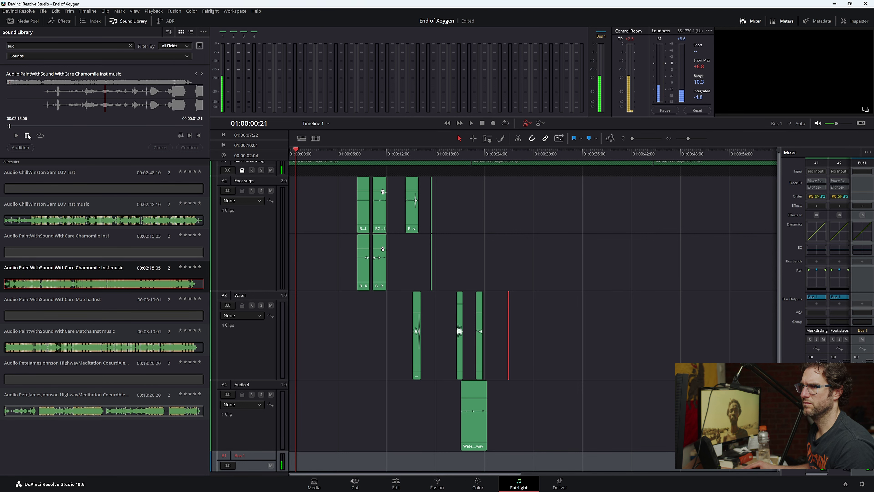
pyautogui.click(16, 135)
pyautogui.click(27, 136)
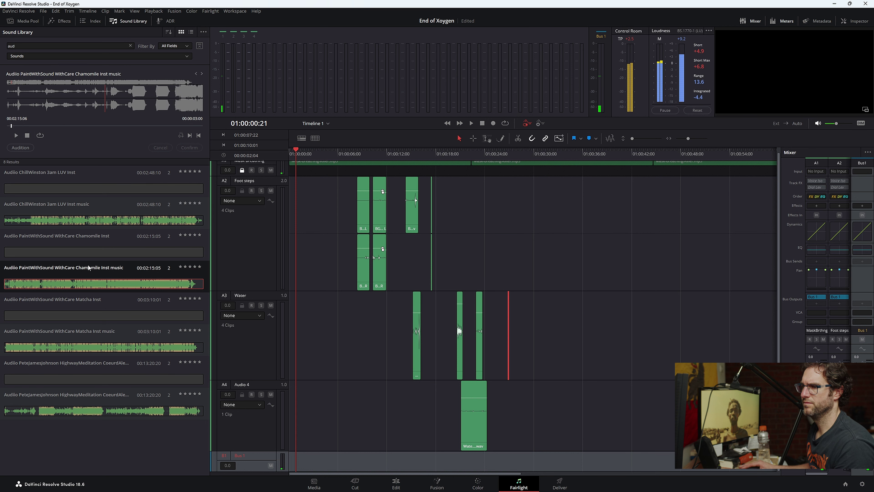
# - Audition the HighwayMeditation, Matcha and ChillWinston tracks, then start a new search for music
pyautogui.click(104, 374)
pyautogui.click(96, 410)
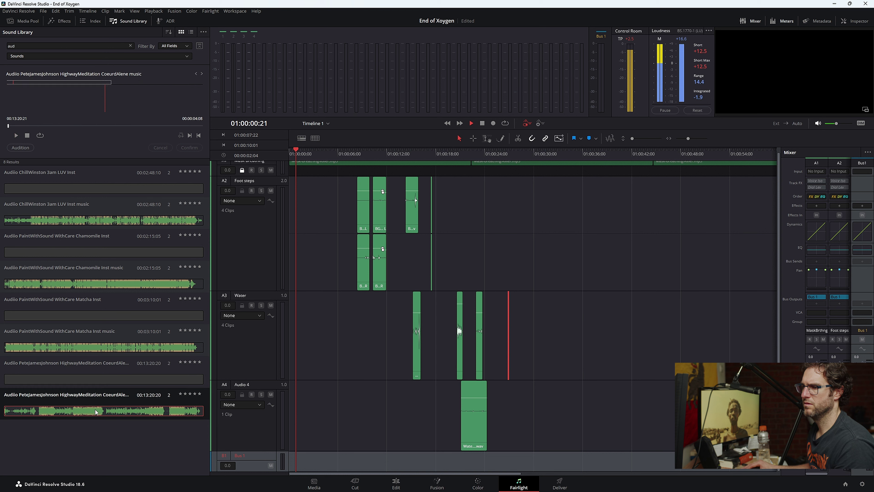
pyautogui.click(81, 306)
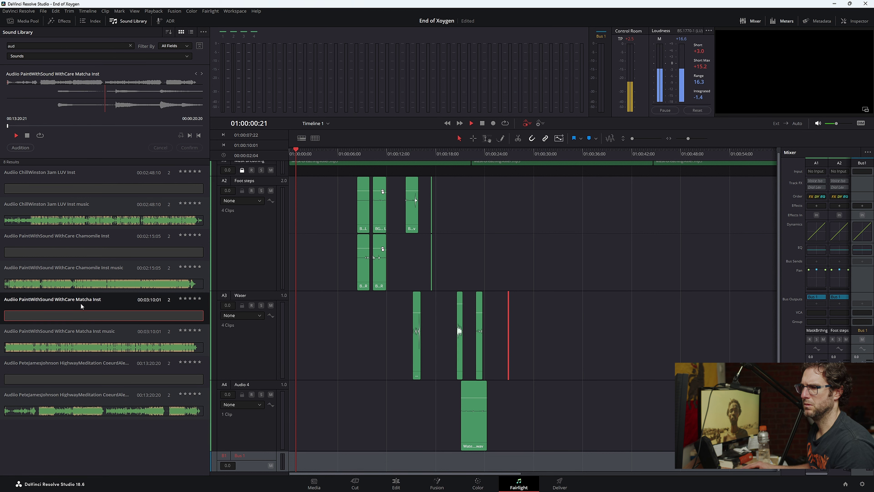
pyautogui.click(69, 214)
pyautogui.click(62, 179)
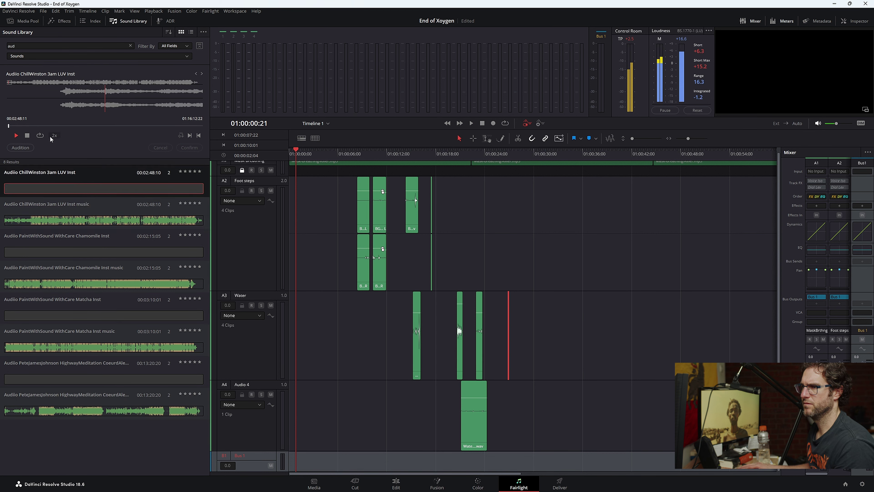
pyautogui.click(130, 46)
pyautogui.write('msuic')
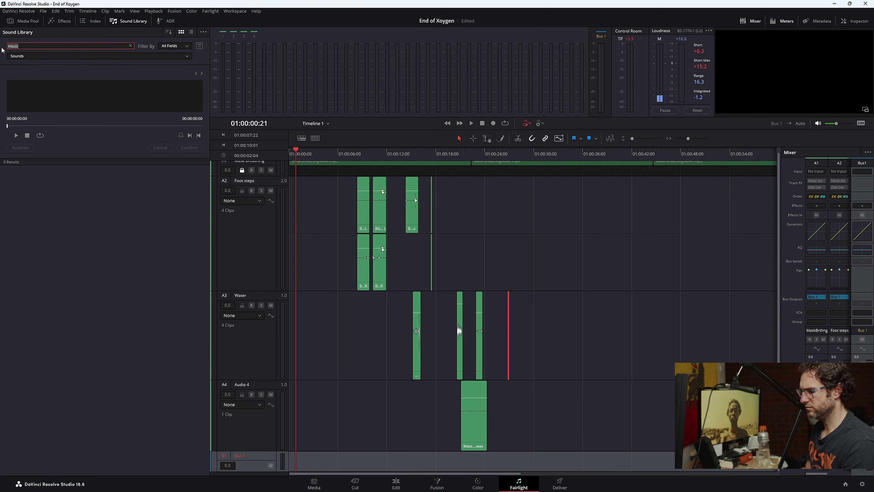
pyautogui.write('mus')
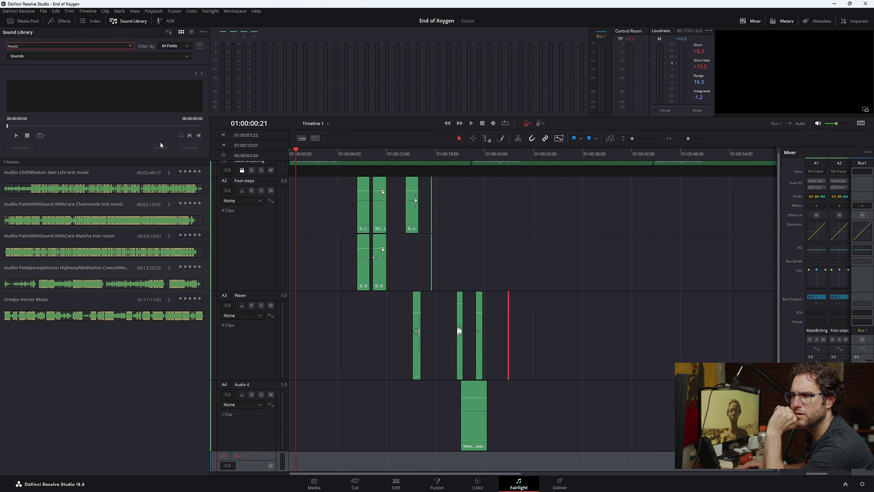
# - Audition Creepy Horror Music at -31 dB monitoring and drop it on Audio 4 around 01:01:00
pyautogui.click(87, 318)
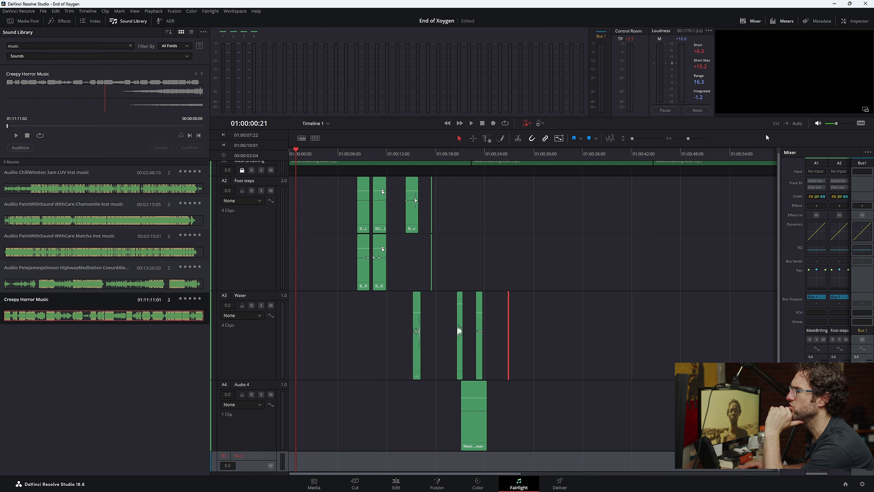
pyautogui.moveTo(837, 125); pyautogui.dragTo(834, 124)
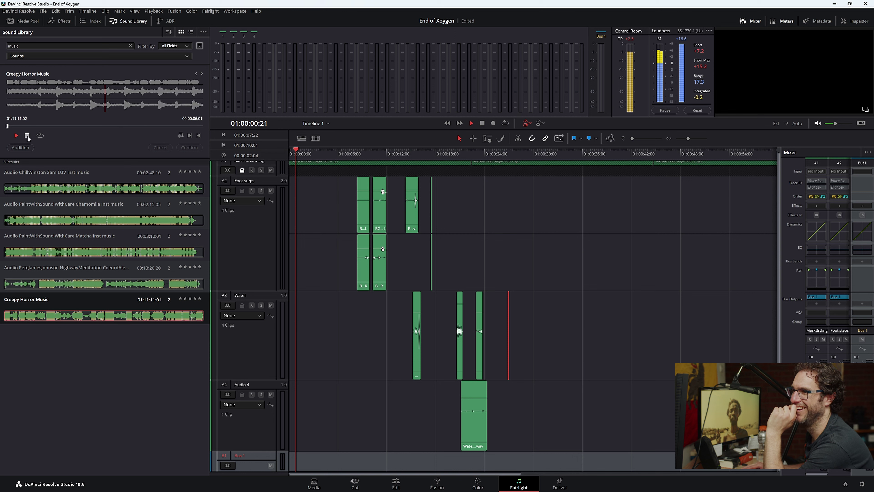
pyautogui.click(27, 136)
pyautogui.click(20, 126)
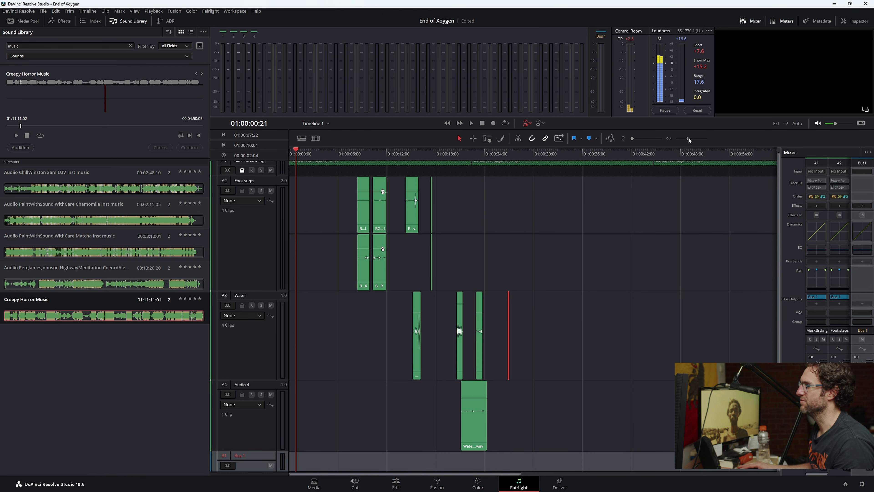
pyautogui.moveTo(689, 139); pyautogui.dragTo(687, 141)
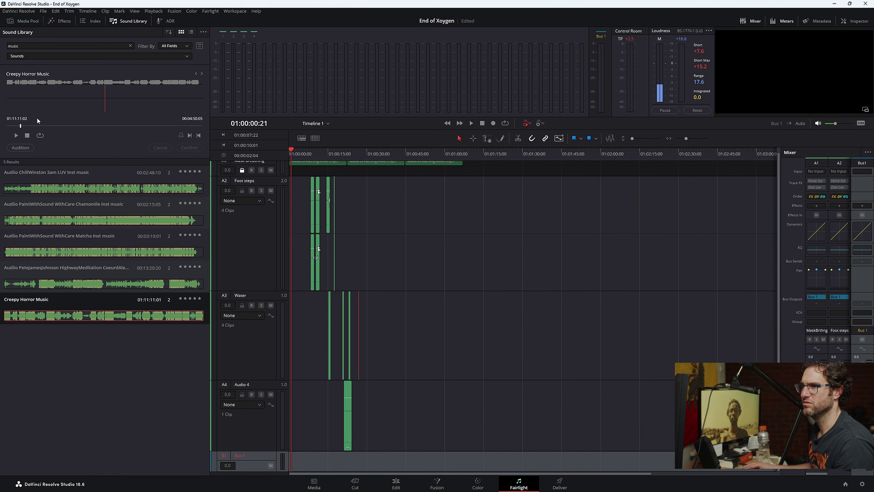
pyautogui.moveTo(71, 309); pyautogui.dragTo(466, 412)
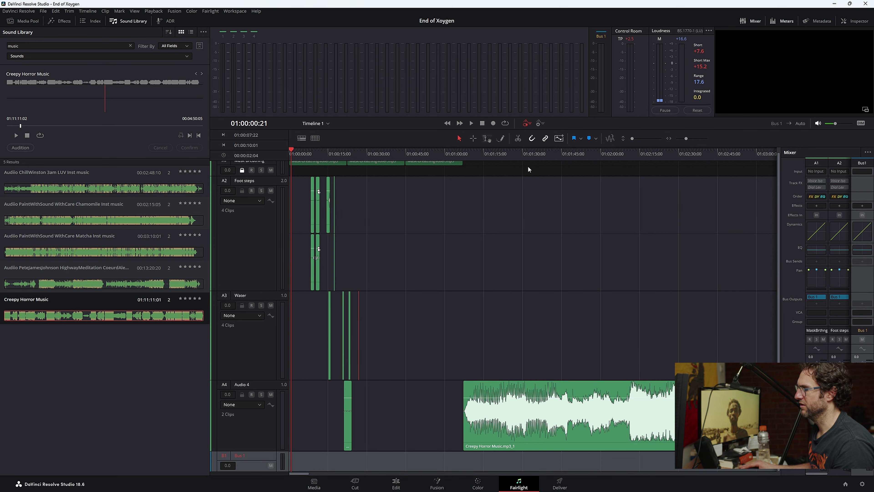
pyautogui.click(473, 155)
pyautogui.press('space')
pyautogui.scroll(-5, 628, 167)
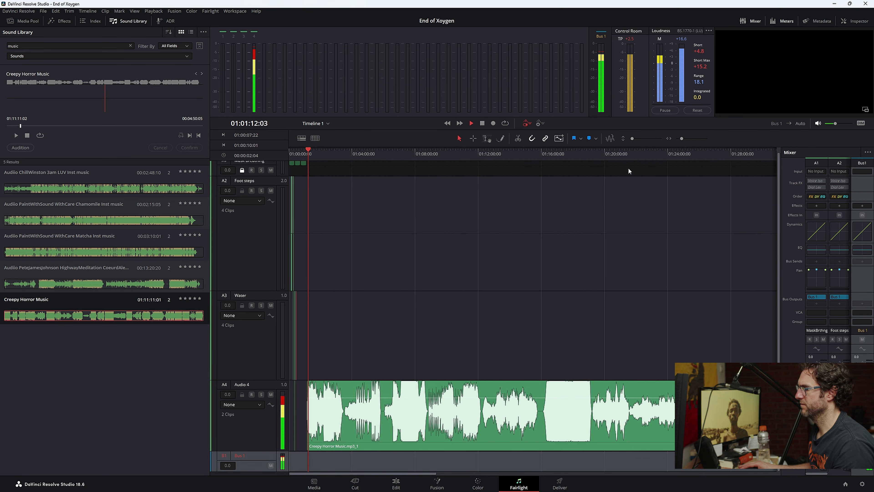
pyautogui.moveTo(388, 154); pyautogui.dragTo(395, 153)
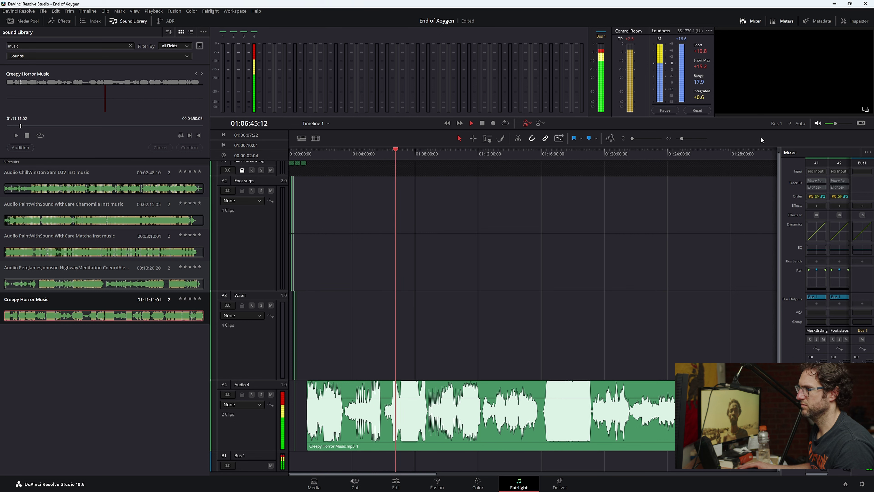
pyautogui.moveTo(835, 123); pyautogui.dragTo(840, 125)
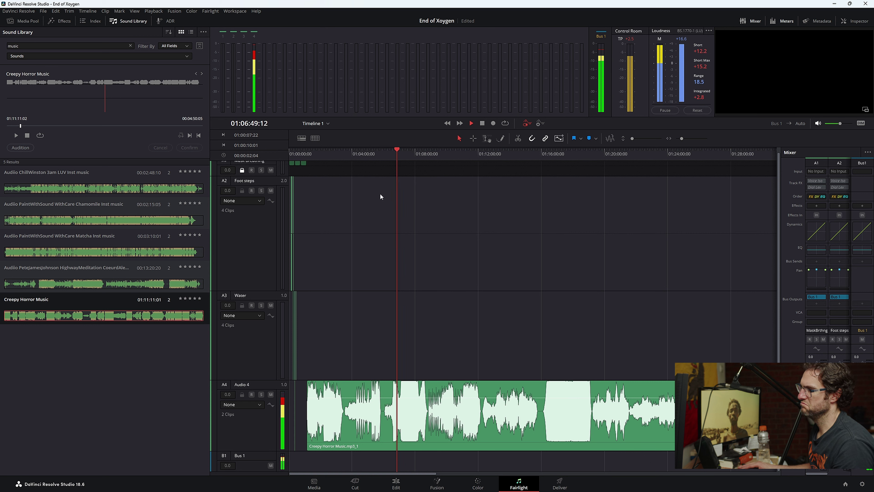
pyautogui.click(404, 158)
pyautogui.click(410, 154)
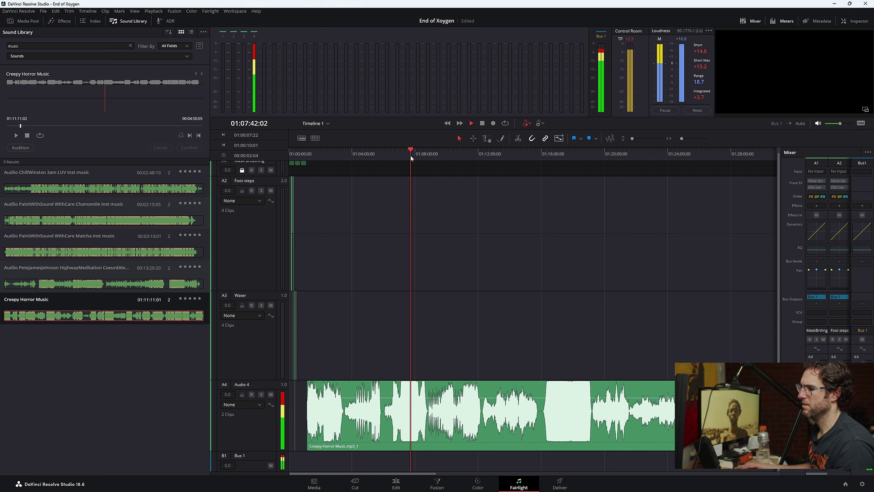
pyautogui.click(365, 156)
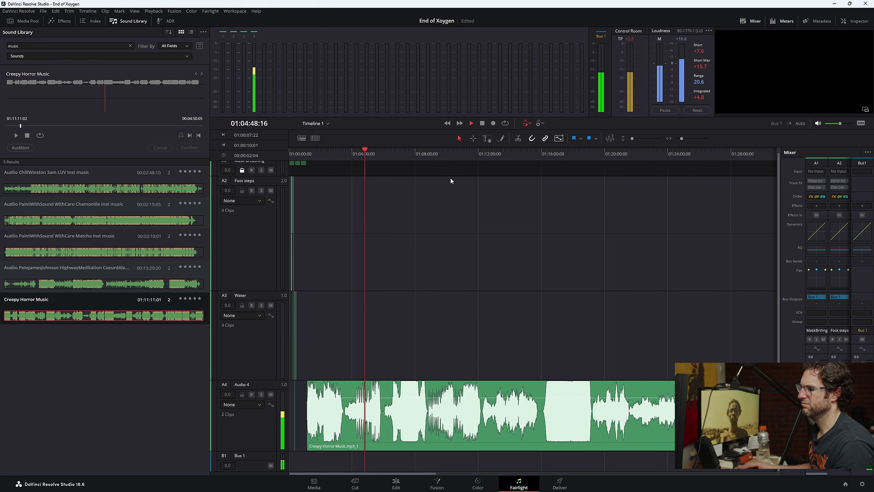
pyautogui.click(438, 154)
pyautogui.press('space')
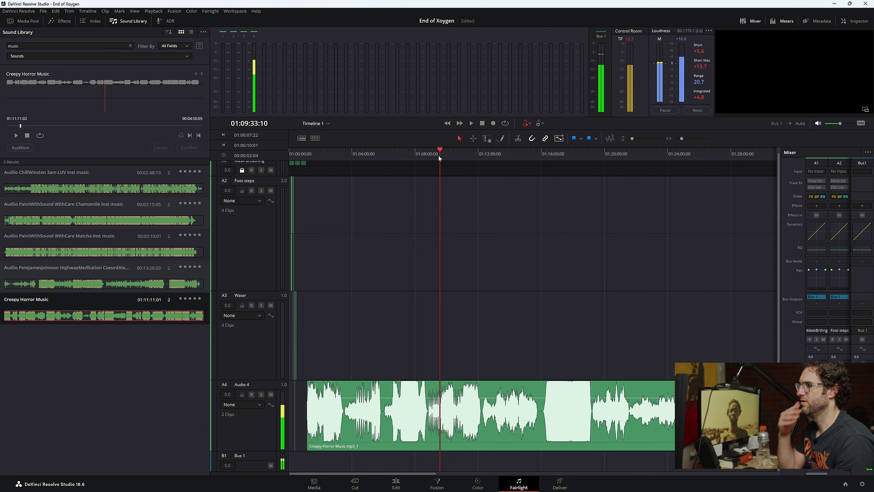
pyautogui.click(495, 154)
pyautogui.press('space')
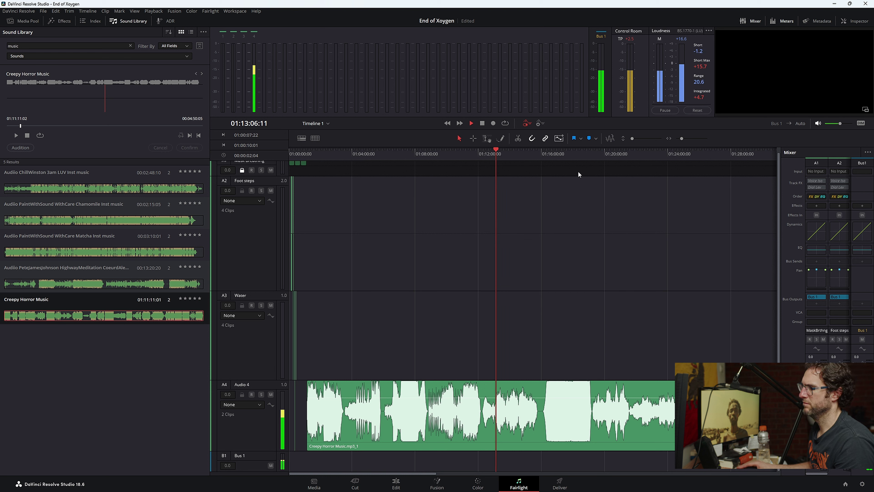
pyautogui.click(558, 158)
pyautogui.click(603, 157)
pyautogui.press('space')
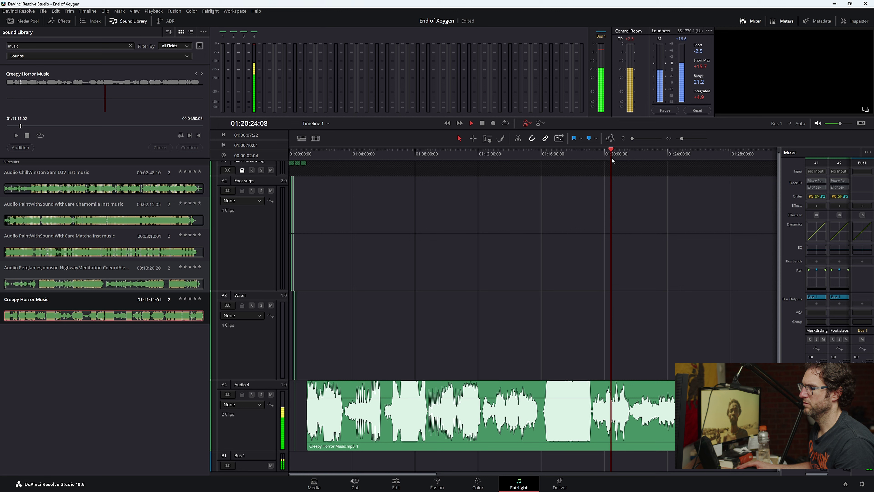
pyautogui.click(636, 157)
pyautogui.press('space')
pyautogui.click(638, 157)
pyautogui.press('space')
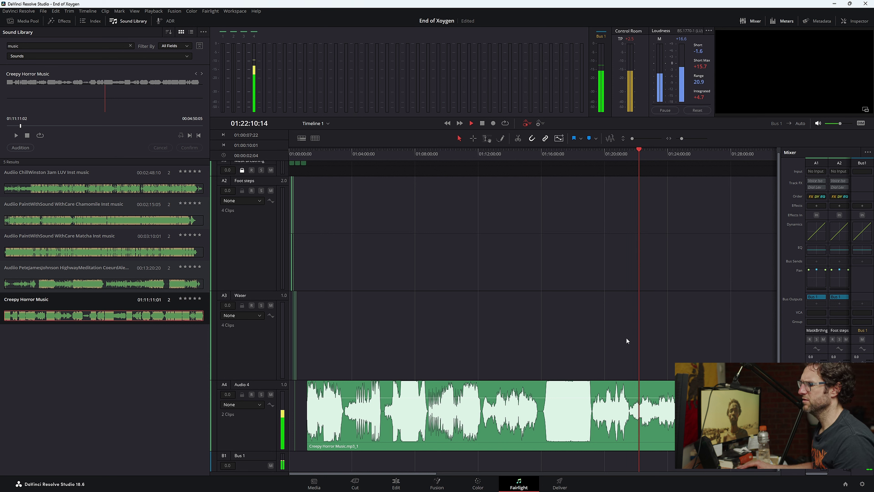
pyautogui.click(699, 154)
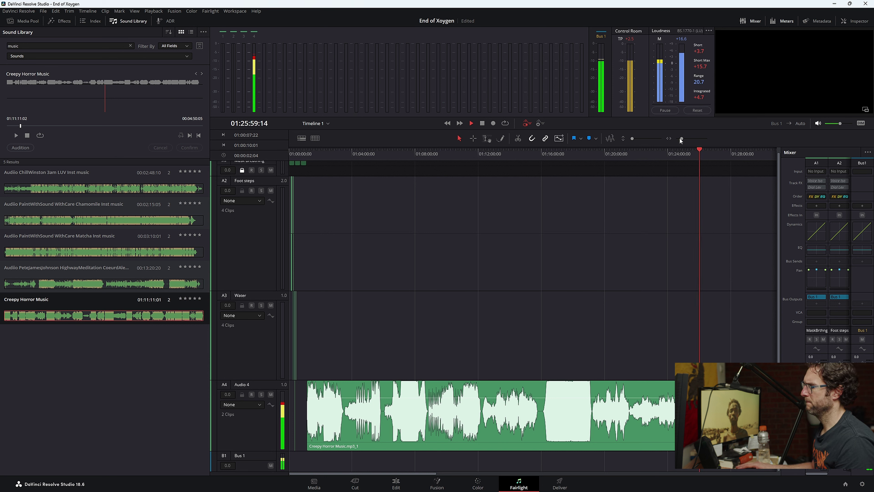
pyautogui.moveTo(679, 138); pyautogui.dragTo(676, 139)
pyautogui.moveTo(371, 159); pyautogui.dragTo(382, 160)
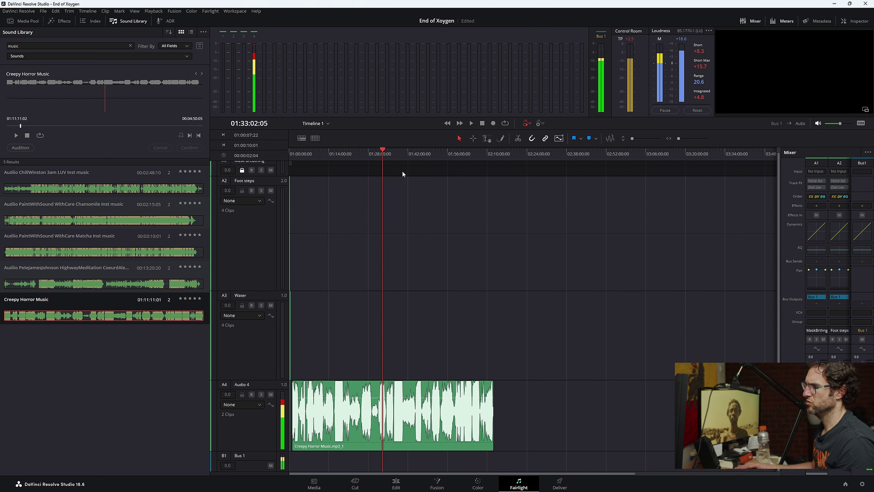
pyautogui.click(397, 157)
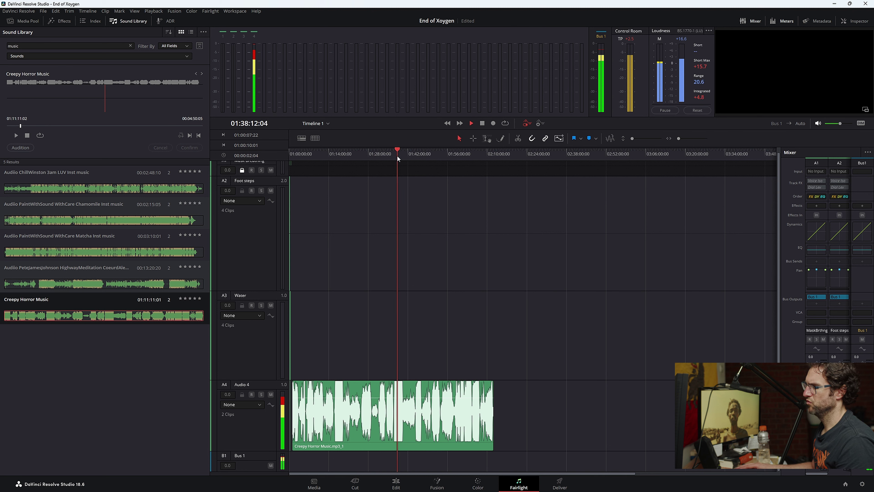
pyautogui.click(410, 161)
pyautogui.press('space')
pyautogui.moveTo(679, 139); pyautogui.dragTo(682, 139)
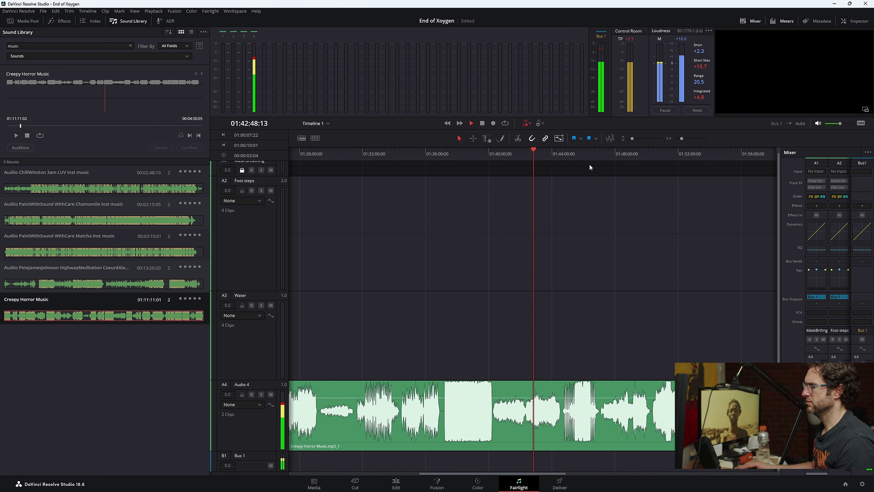
pyautogui.click(574, 154)
pyautogui.scroll(1, 605, 163)
pyautogui.click(617, 154)
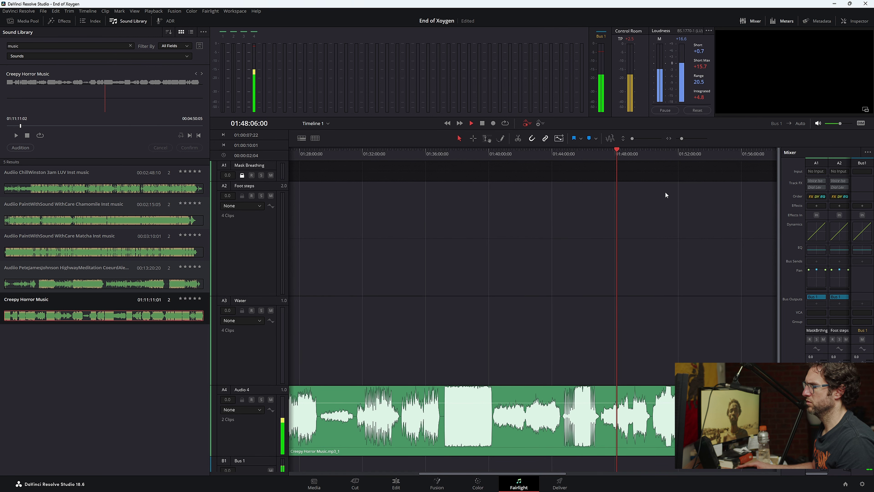
pyautogui.click(659, 158)
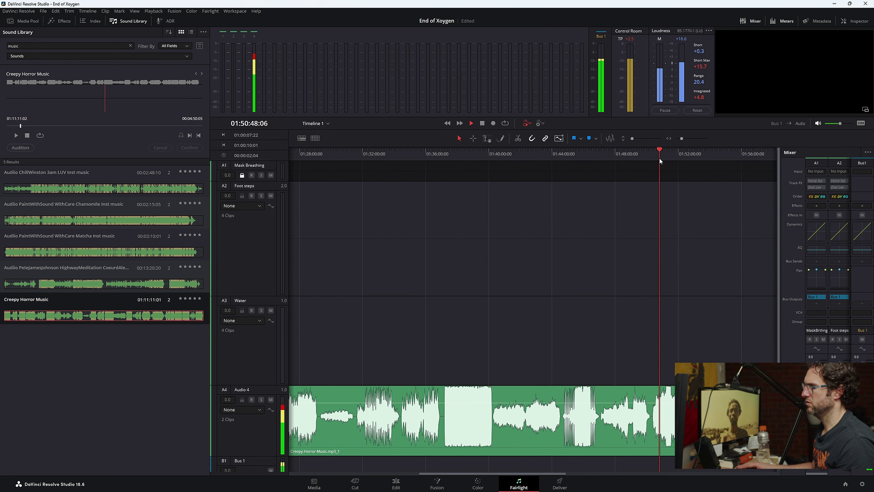
pyautogui.click(729, 159)
pyautogui.moveTo(681, 138); pyautogui.dragTo(682, 138)
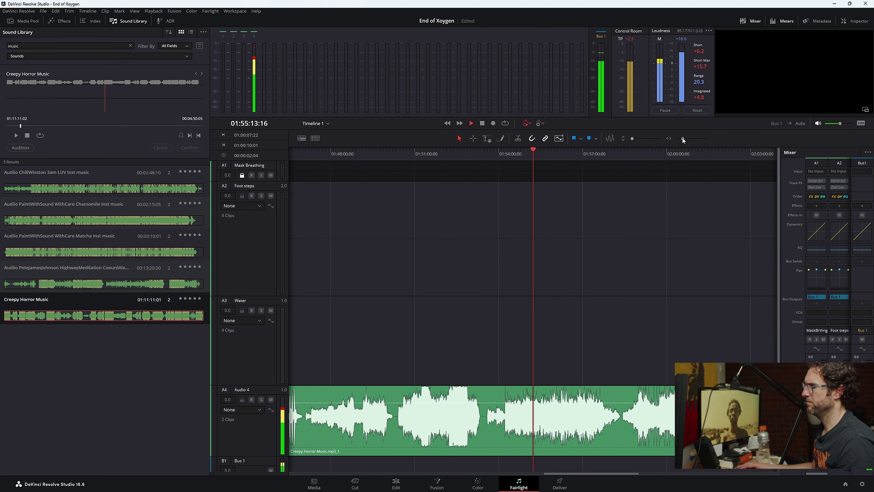
pyautogui.click(648, 151)
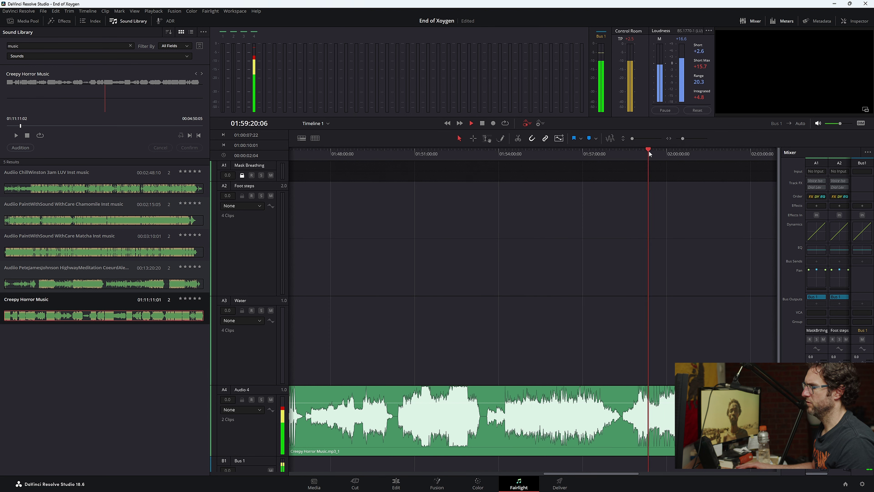
pyautogui.click(741, 161)
pyautogui.moveTo(682, 138); pyautogui.dragTo(682, 138)
pyautogui.click(663, 154)
pyautogui.click(671, 155)
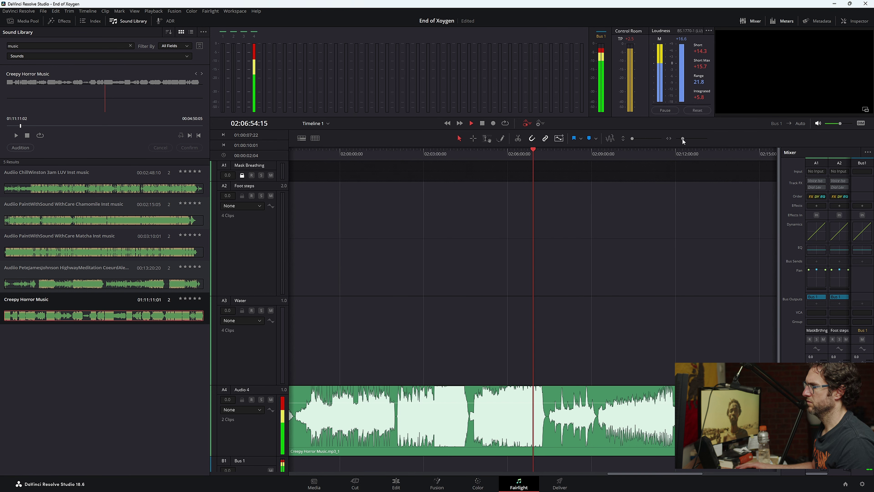
pyautogui.click(629, 159)
pyautogui.click(565, 156)
pyautogui.press('space')
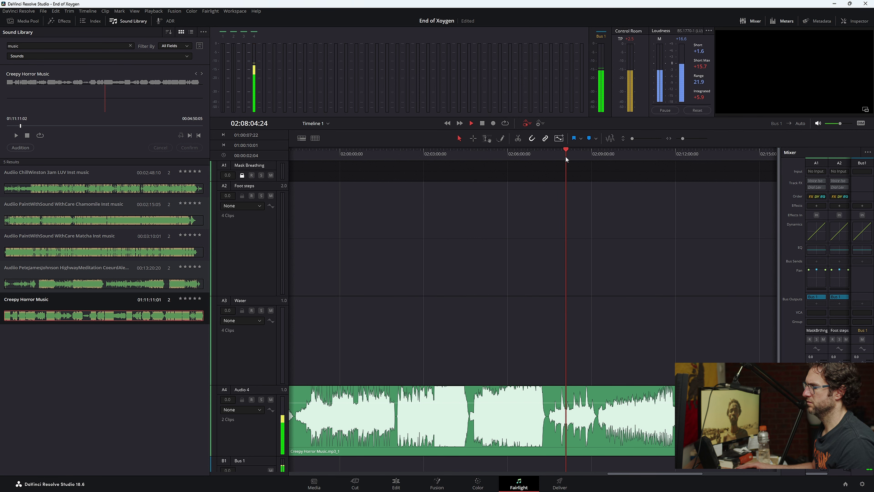
pyautogui.click(577, 150)
pyautogui.moveTo(576, 149); pyautogui.dragTo(367, 195)
pyautogui.press('space')
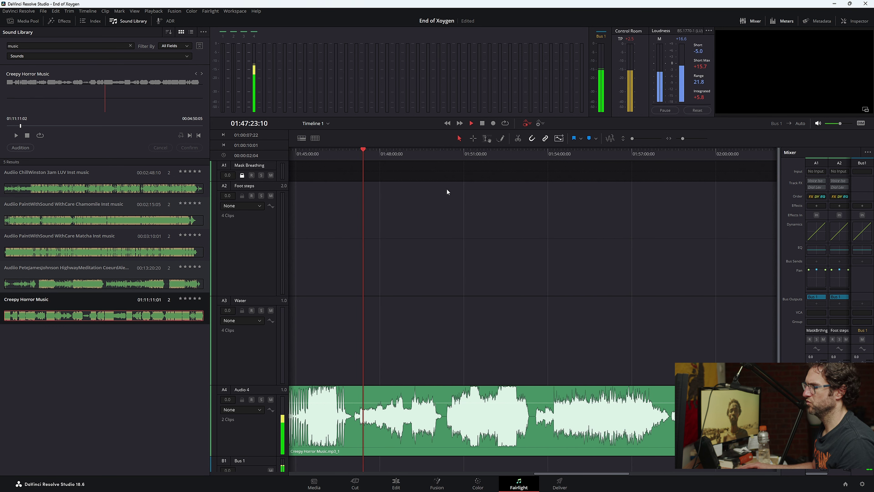
pyautogui.click(418, 157)
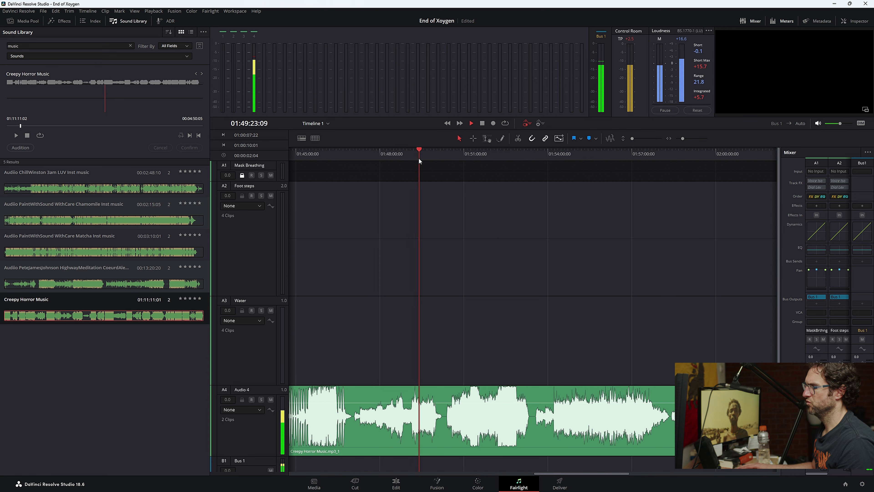
pyautogui.click(505, 152)
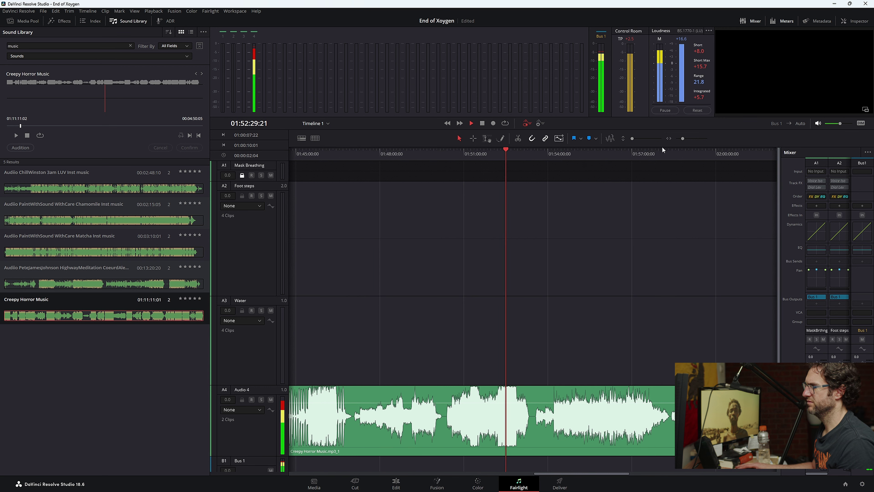
pyautogui.click(606, 155)
pyautogui.moveTo(682, 138); pyautogui.dragTo(681, 139)
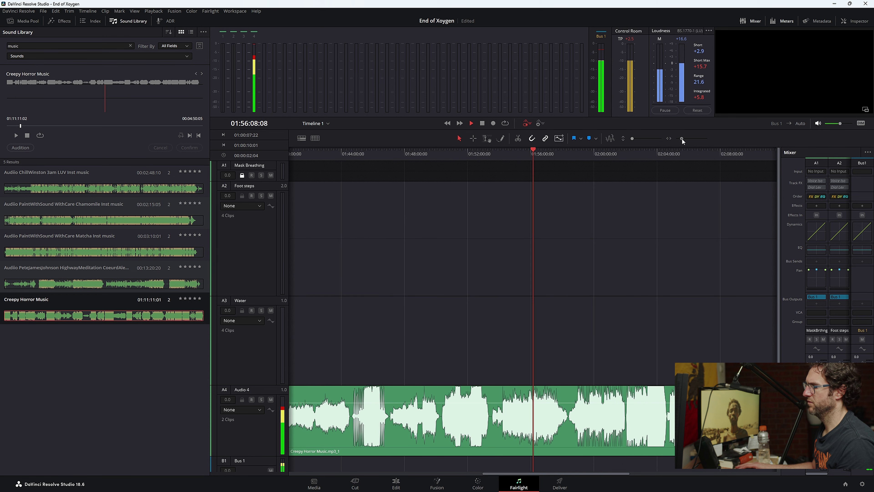
pyautogui.press('space')
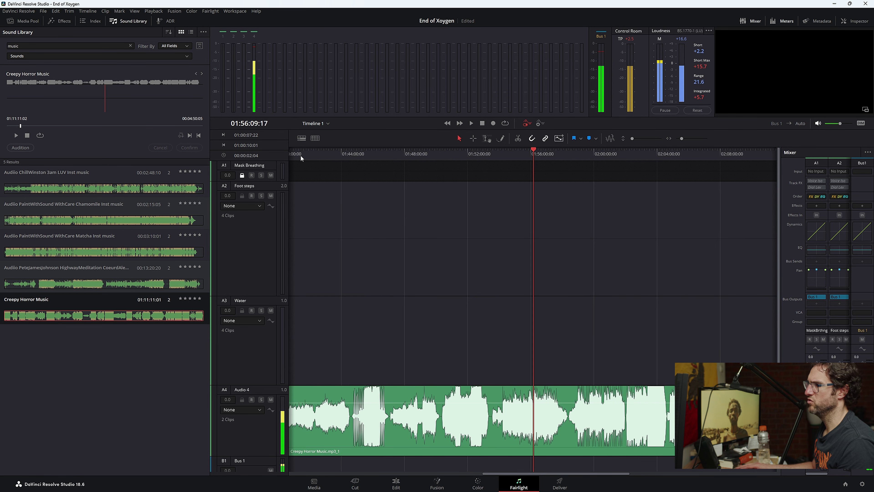
pyautogui.click(300, 155)
pyautogui.click(355, 159)
pyautogui.press('space')
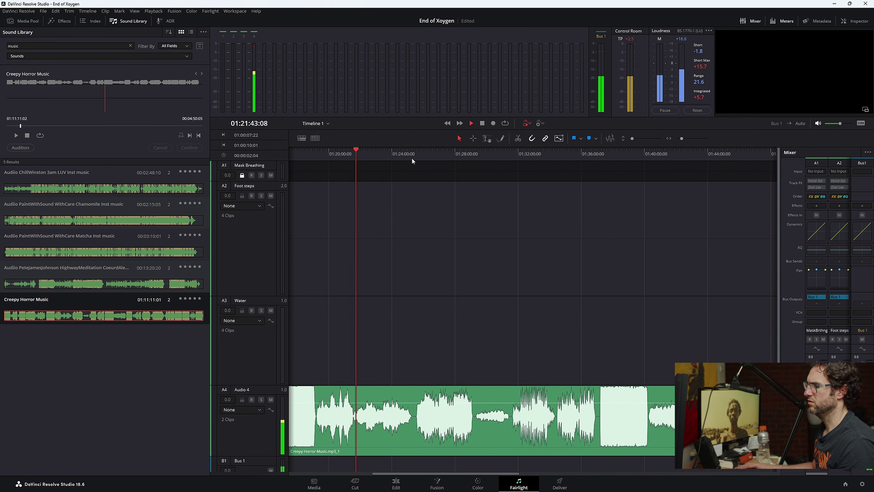
pyautogui.click(383, 154)
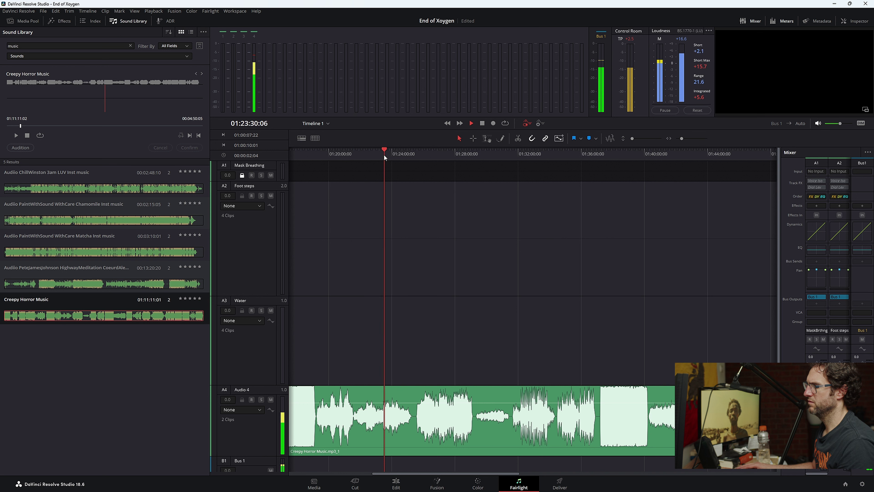
pyautogui.moveTo(383, 153); pyautogui.dragTo(324, 161)
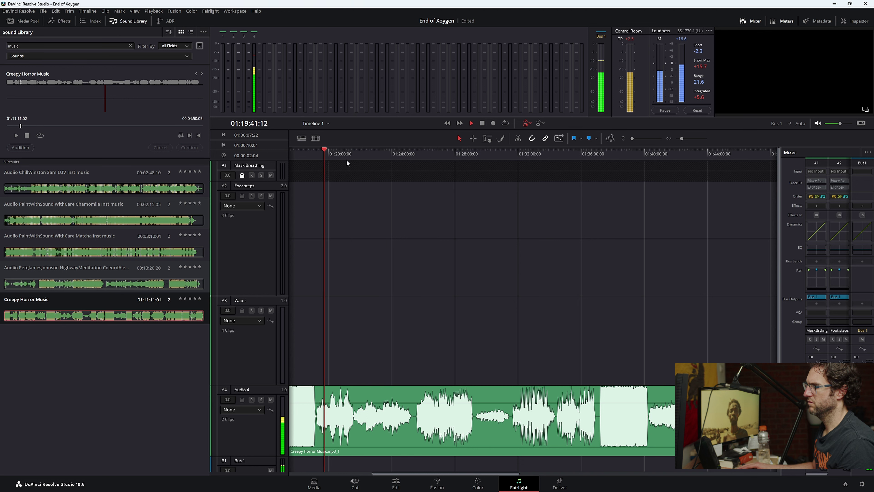
pyautogui.click(354, 156)
pyautogui.press('space')
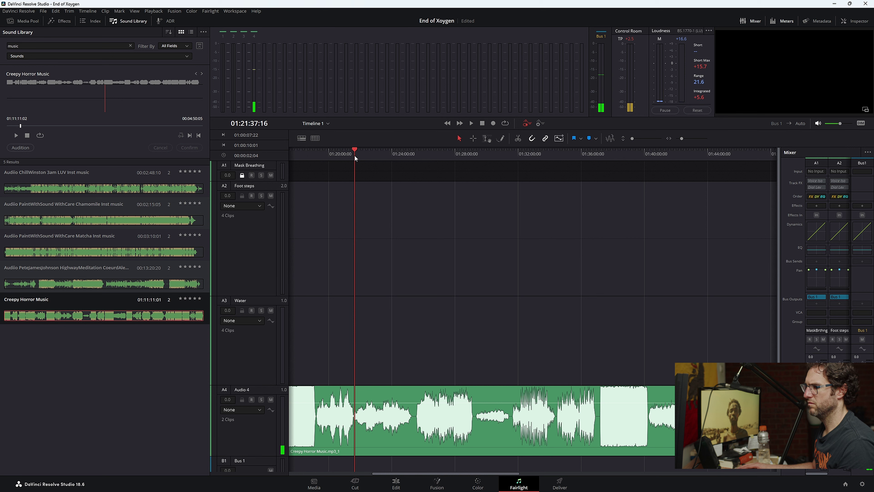
pyautogui.press('space')
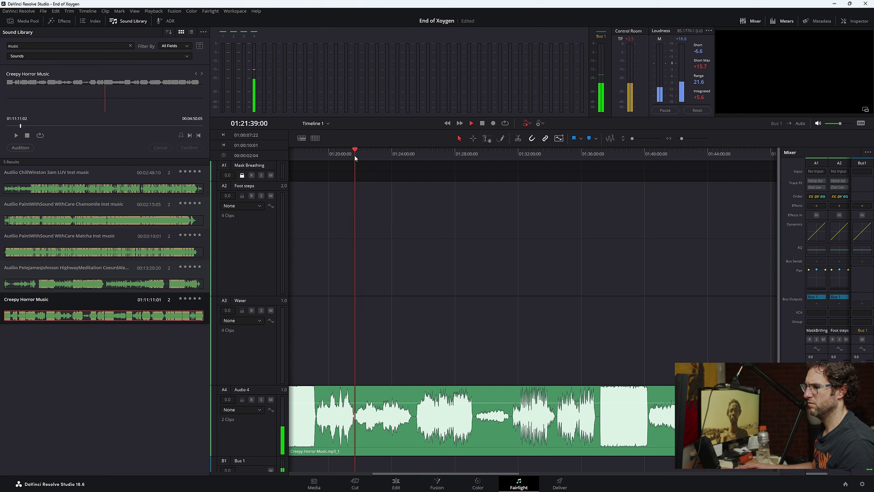
pyautogui.click(354, 154)
# - Split Creepy Horror Music at two points, delete the outer pieces, and select the remaining middle section
pyautogui.hotkey('ctrl', 'b')
pyautogui.click(403, 157)
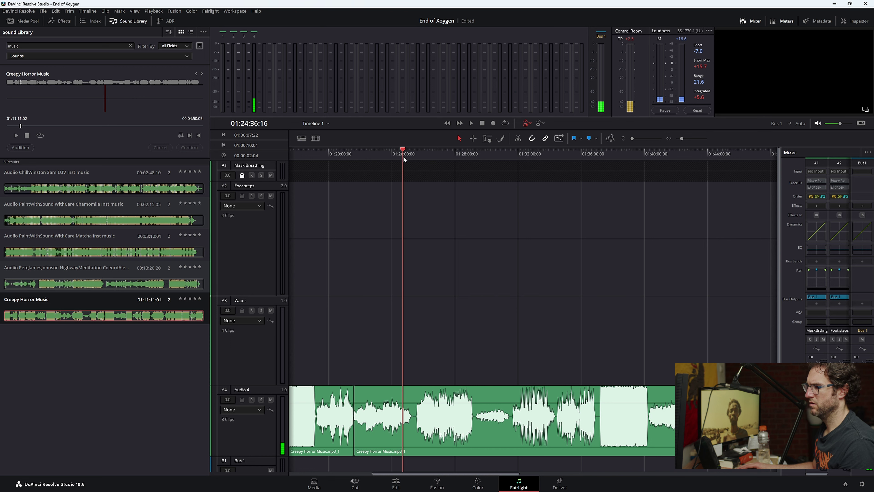
pyautogui.click(413, 156)
pyautogui.hotkey('ctrl', 'b')
pyautogui.press('space')
pyautogui.click(460, 401)
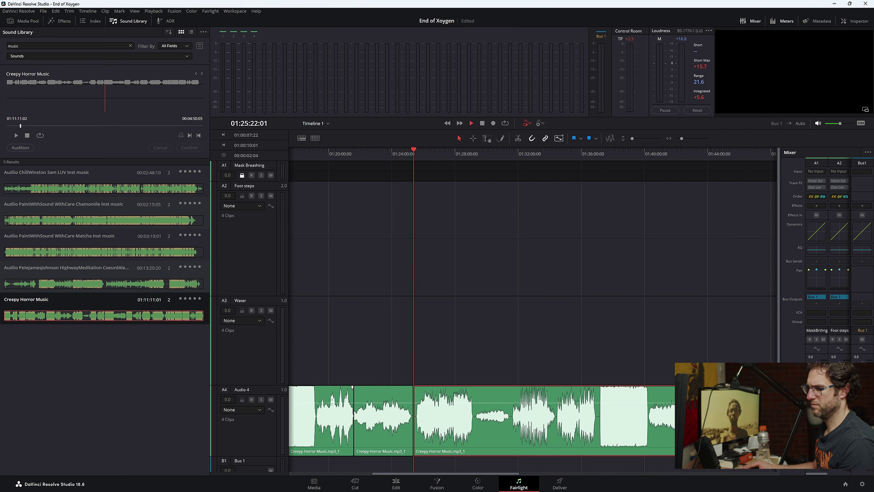
pyautogui.press('Delete')
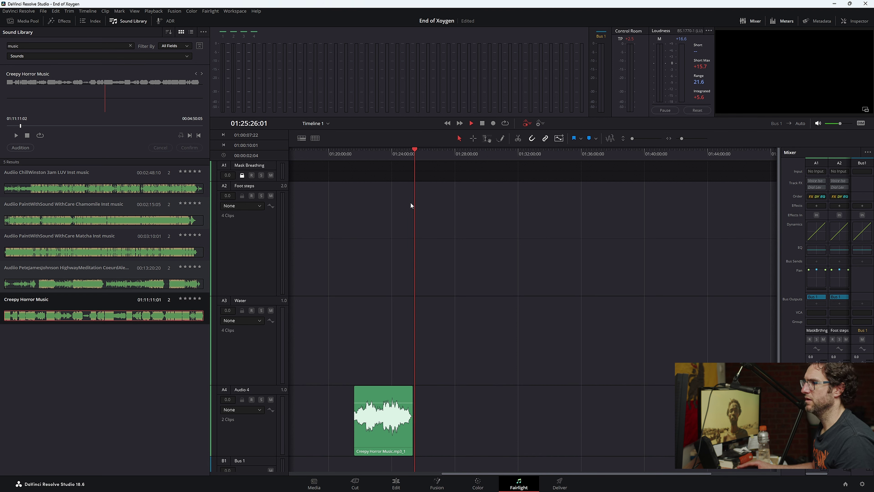
pyautogui.click(386, 157)
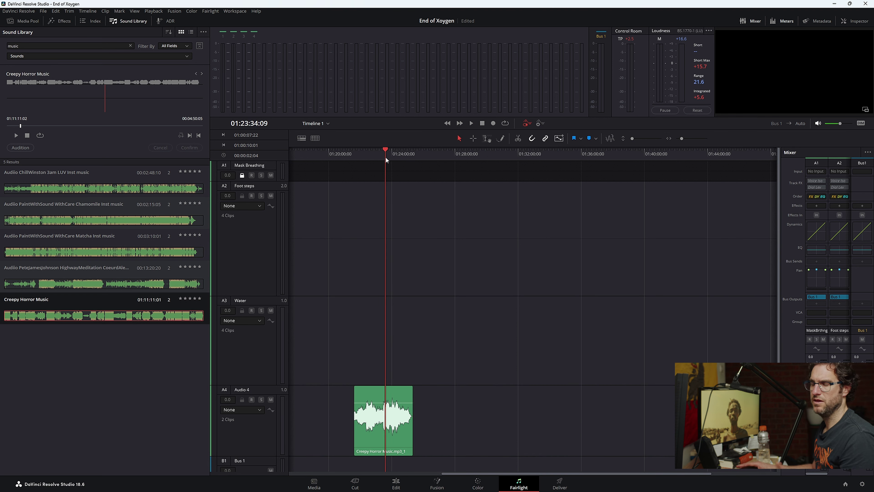
pyautogui.click(399, 417)
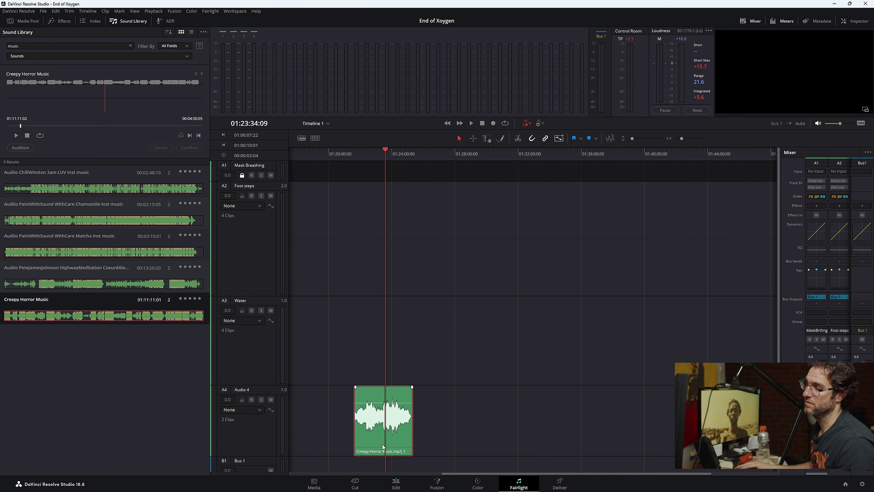
# - Move the trimmed music to a new Audio 5 track at 01:00:00:00 and name it Music
pyautogui.scroll(-1, 467, 473)
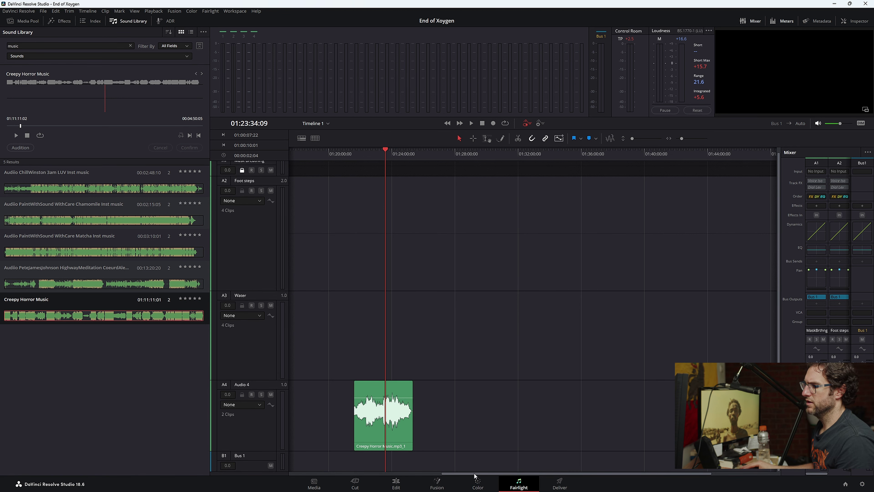
pyautogui.moveTo(468, 473); pyautogui.dragTo(419, 480)
pyautogui.hscroll(-3, 342, 439)
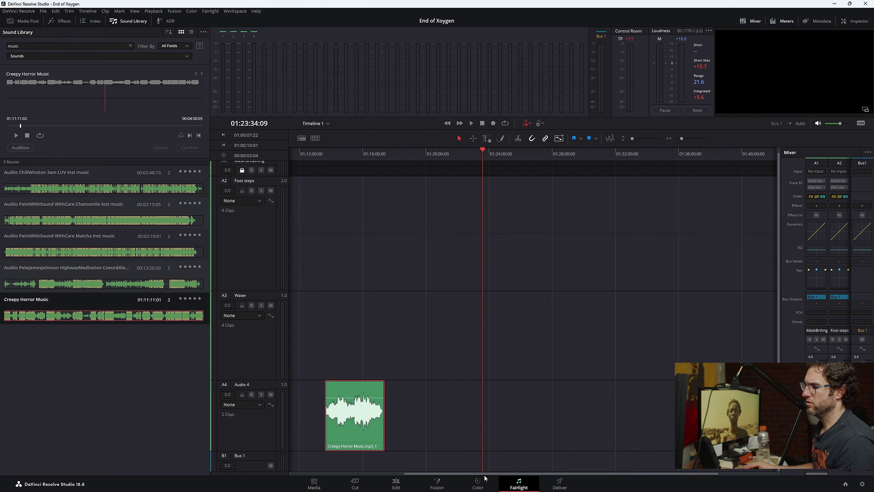
pyautogui.scroll(-3, 450, 473)
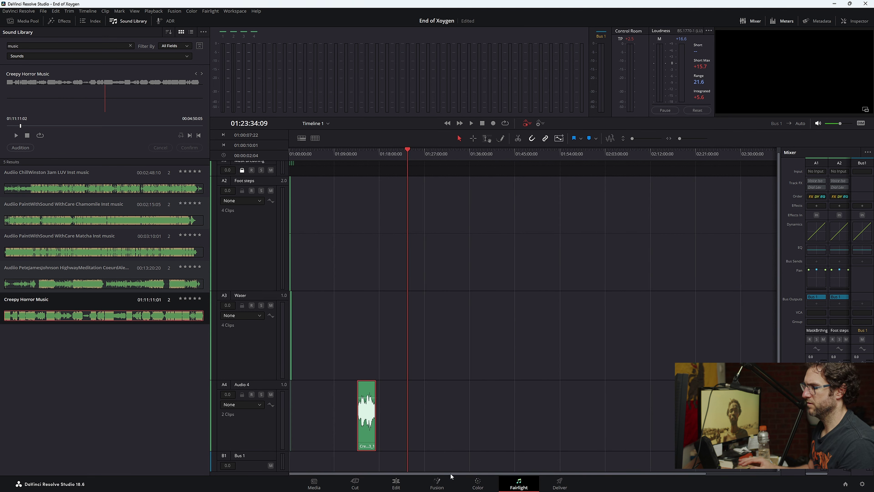
pyautogui.moveTo(372, 447); pyautogui.dragTo(305, 463)
pyautogui.scroll(-2, 344, 447)
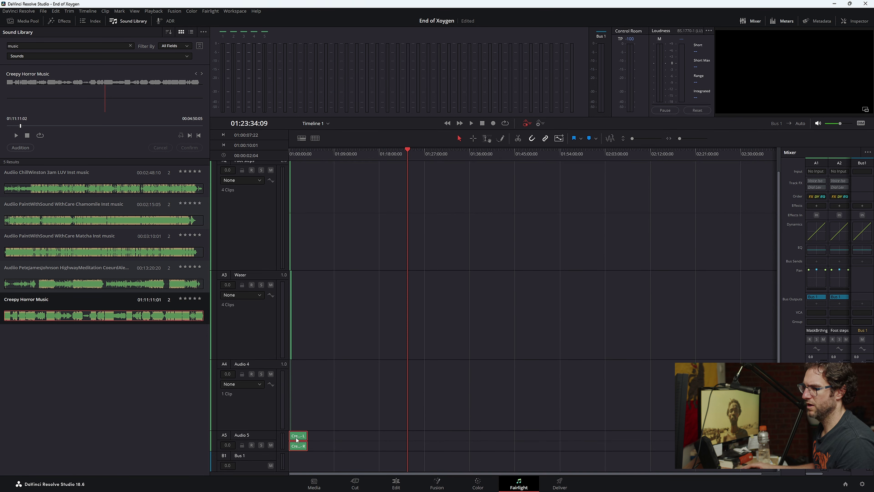
pyautogui.click(248, 435)
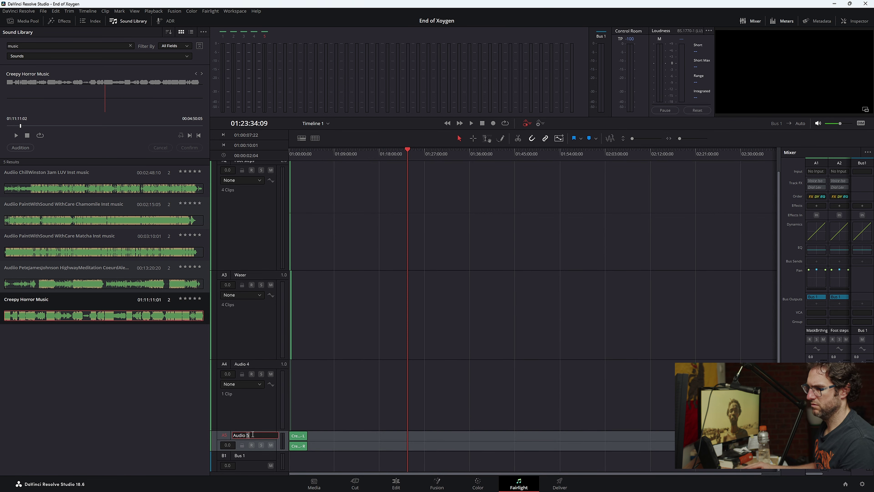
pyautogui.write('Music')
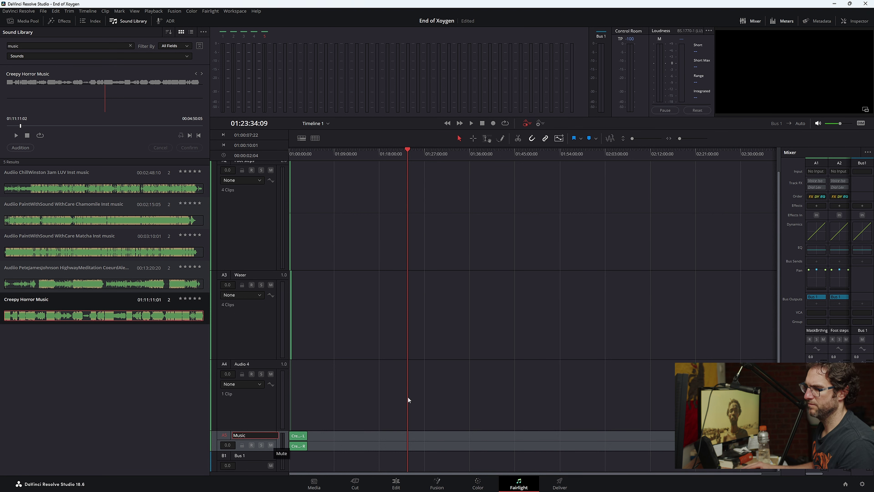
pyautogui.press('Return')
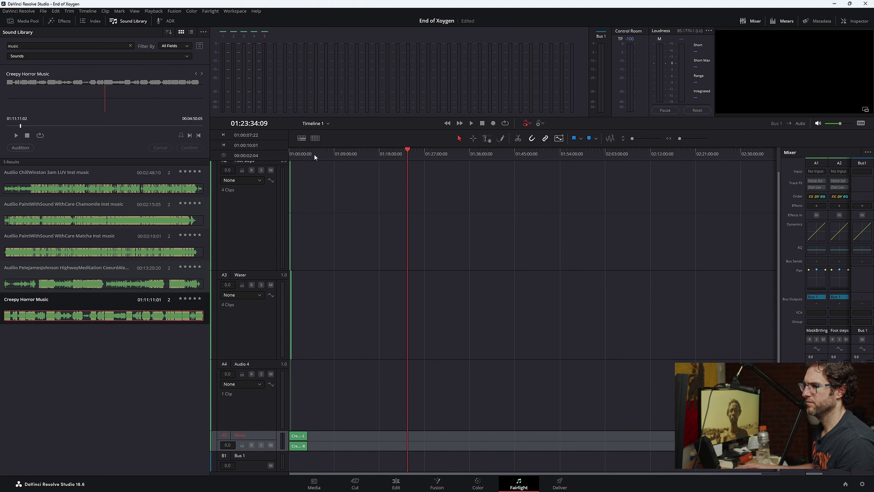
# - Play the film full screen from the start, zoomed in on the opening clips
pyautogui.press('Home')
pyautogui.moveTo(680, 138); pyautogui.dragTo(690, 139)
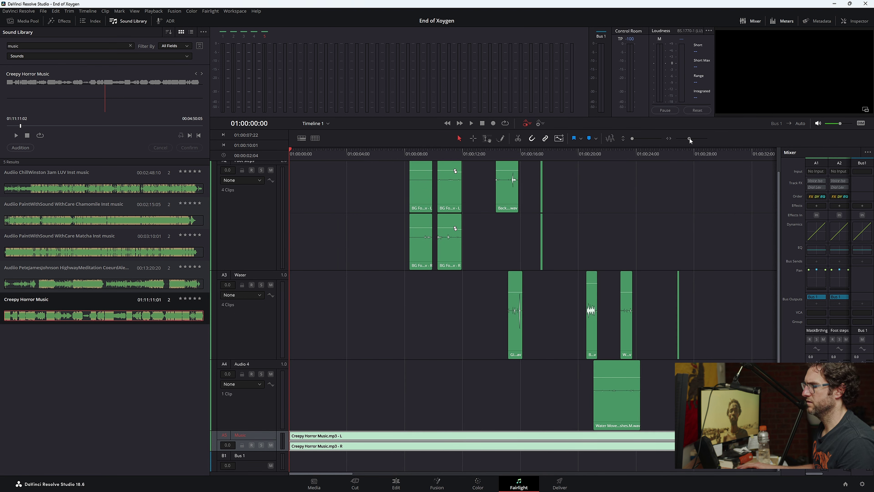
pyautogui.hotkey('ctrl', 'f')
pyautogui.press('space')
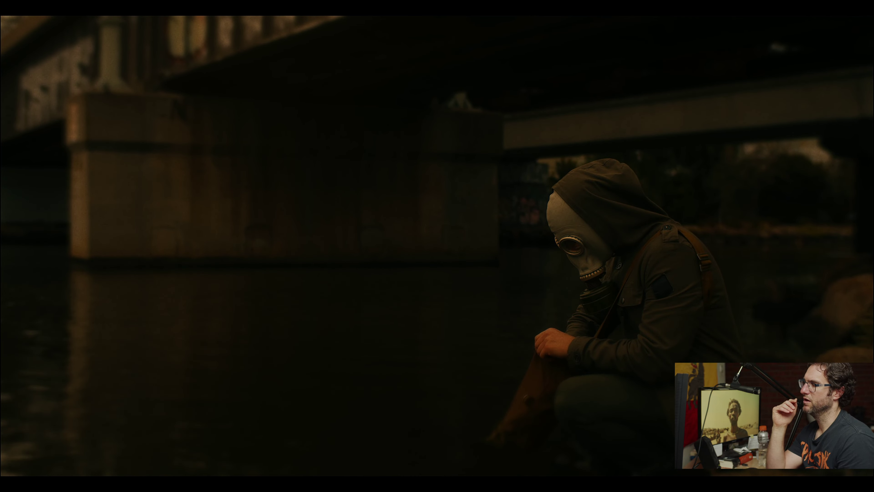
pyautogui.press('Escape')
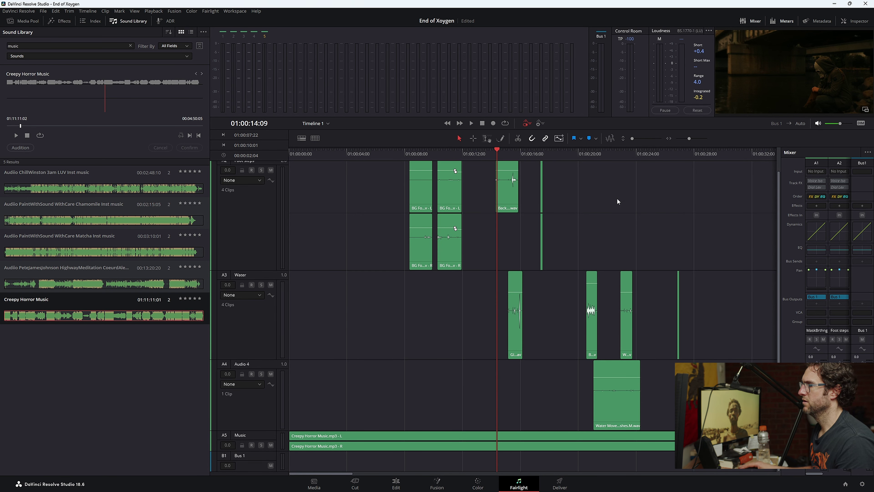
# - Rename the A4 track header from Audio 4 to 'Water drops'
pyautogui.moveTo(689, 139); pyautogui.dragTo(688, 139)
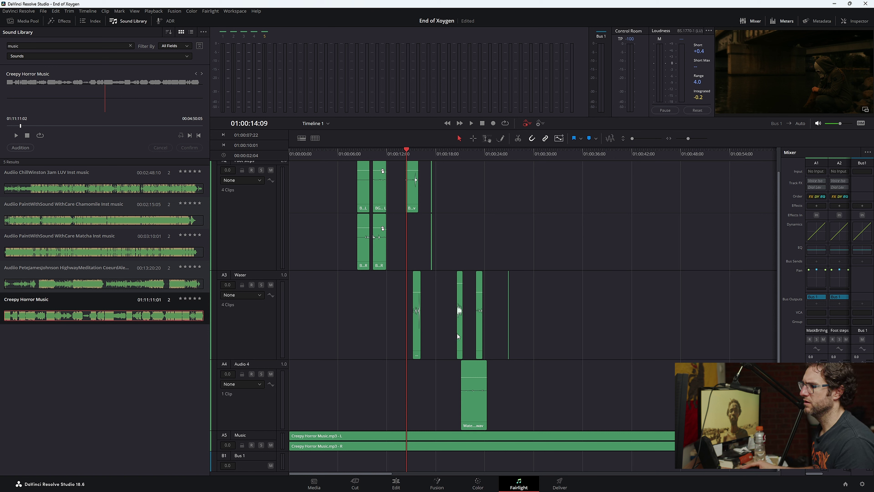
pyautogui.doubleClick(252, 364)
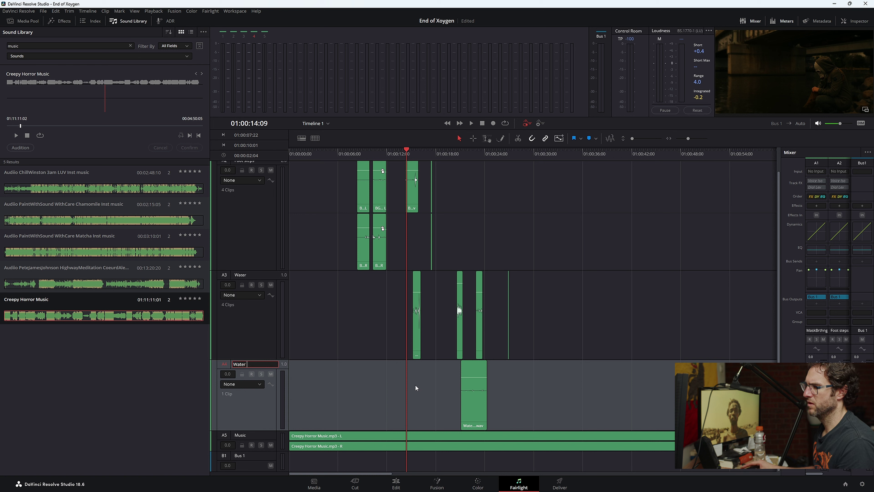
pyautogui.write('Water drops')
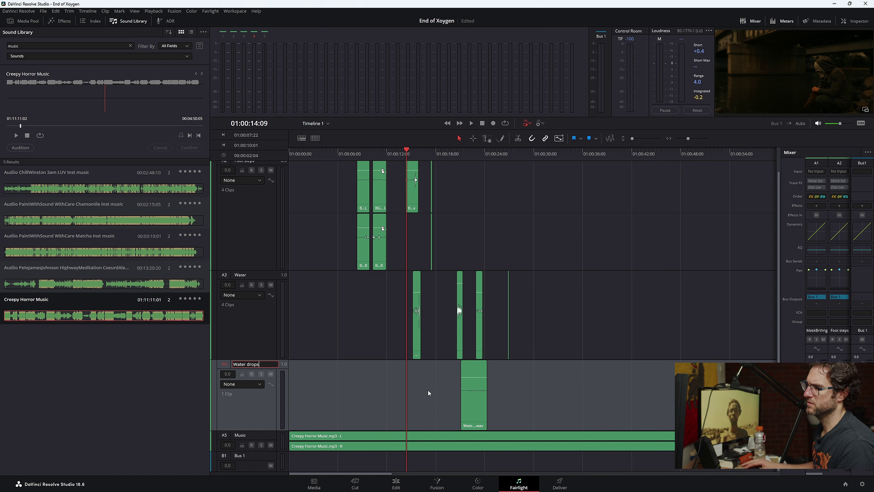
pyautogui.click(579, 389)
pyautogui.scroll(2, 309, 218)
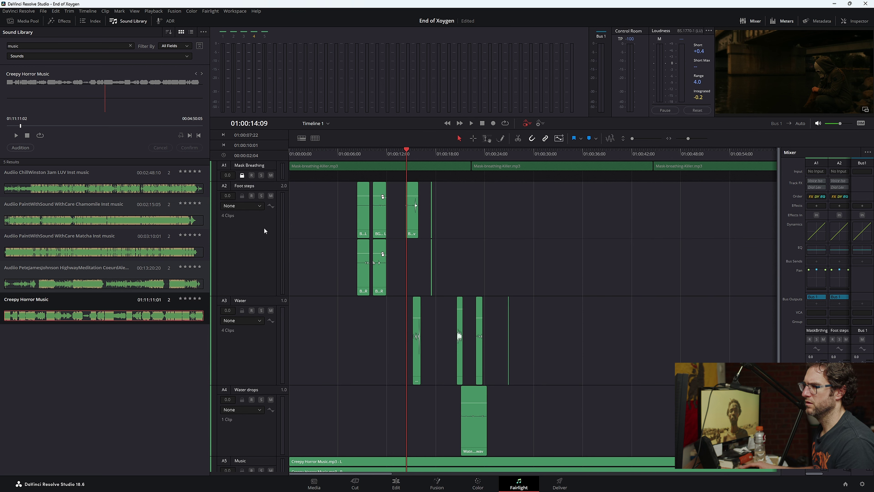
pyautogui.scroll(-2, 330, 327)
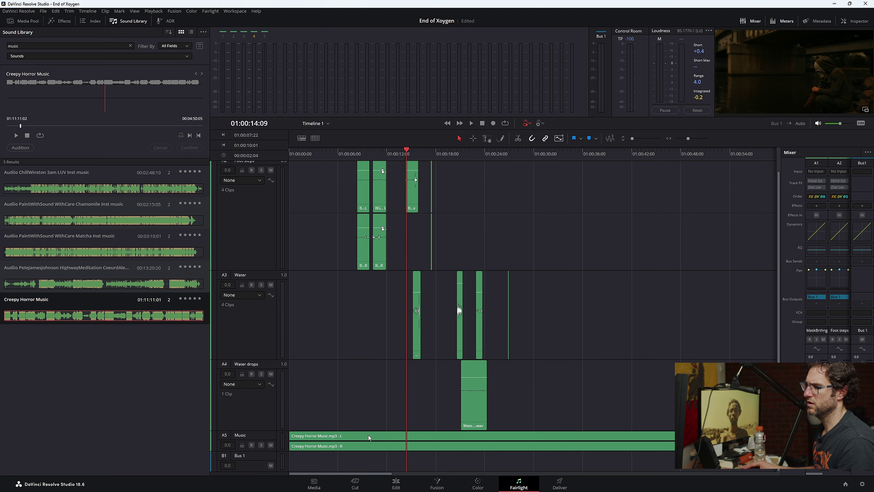
# - Search 'train' in the Sound Library, preview both results, and shrink the Water drops and Foot steps tracks
pyautogui.click(131, 45)
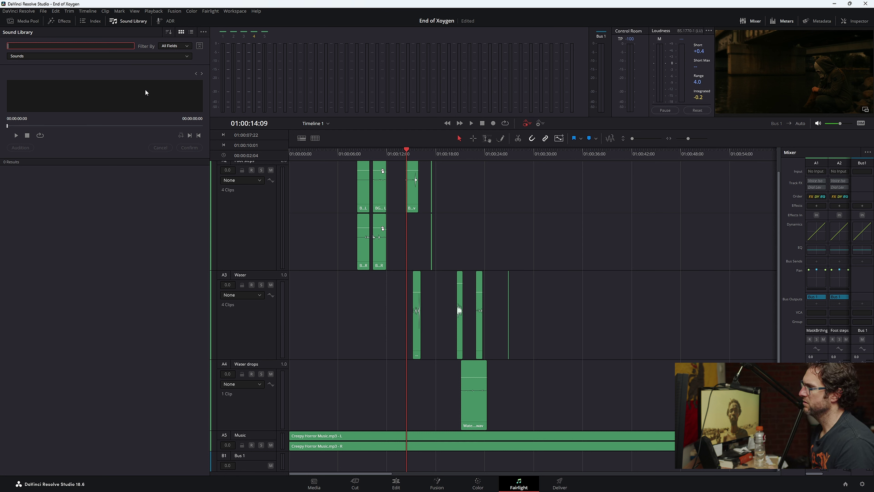
pyautogui.write('train')
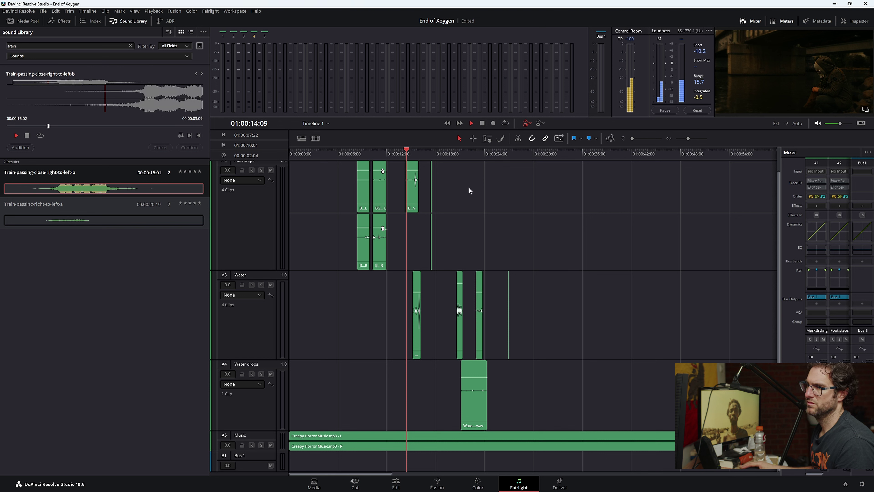
pyautogui.click(83, 220)
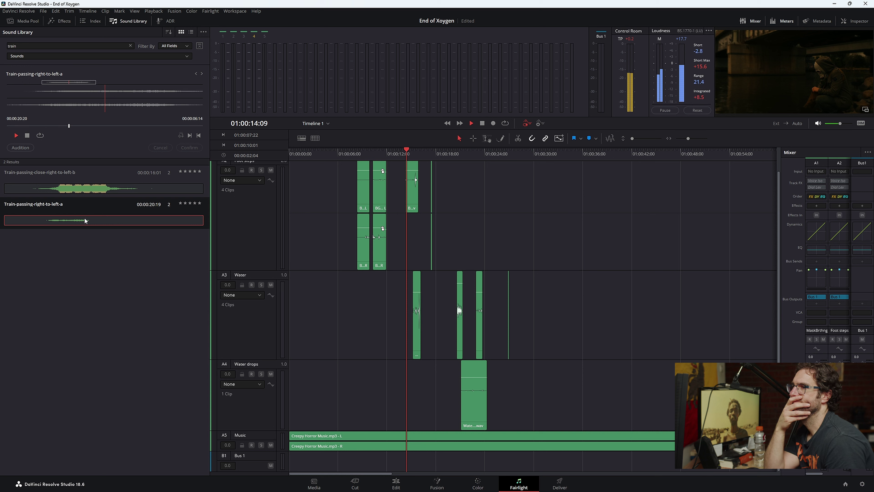
pyautogui.press('space')
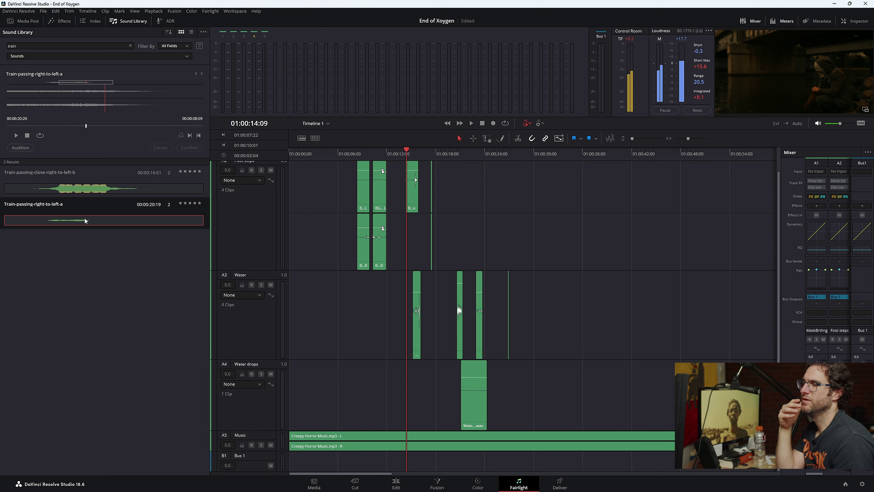
pyautogui.click(89, 192)
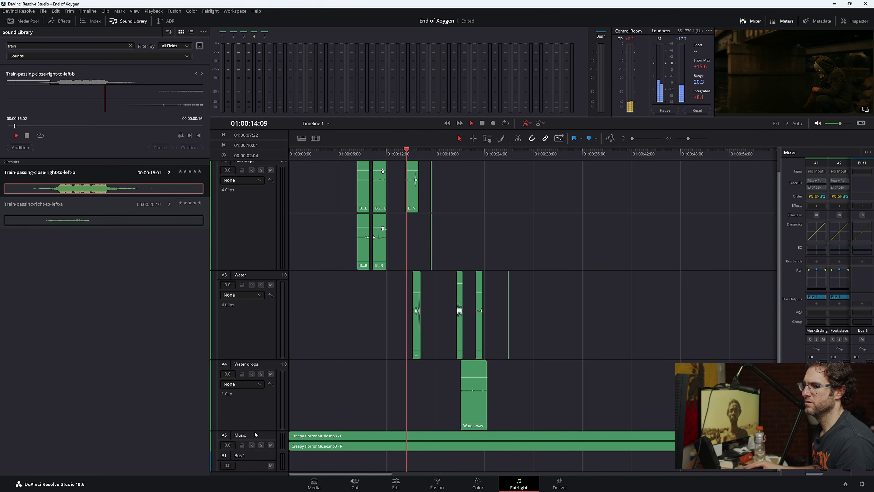
pyautogui.moveTo(257, 430); pyautogui.dragTo(264, 333)
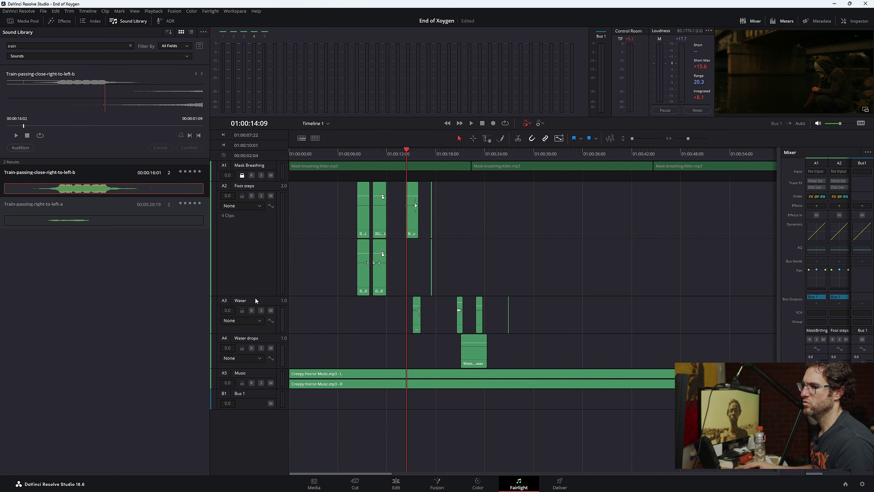
pyautogui.moveTo(258, 294); pyautogui.dragTo(259, 215)
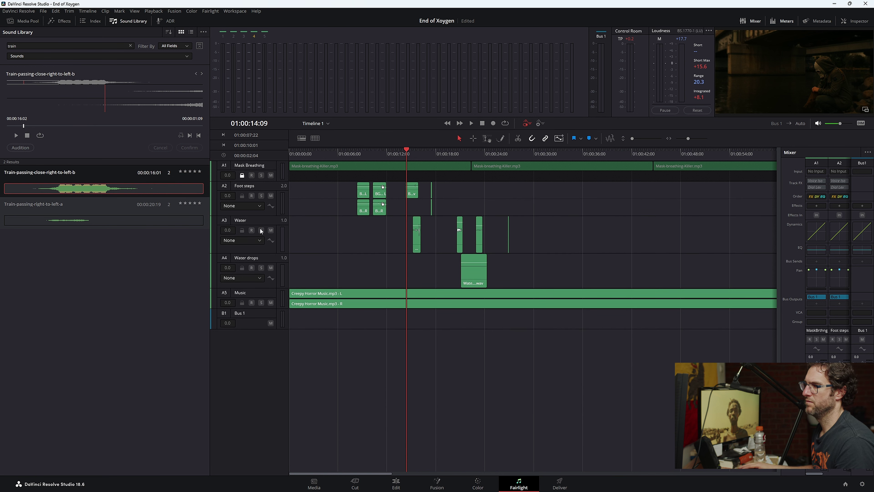
# - Drop Train-passing-close-right-to-left-b on a new track and move the Music track below it
pyautogui.rightClick(268, 293)
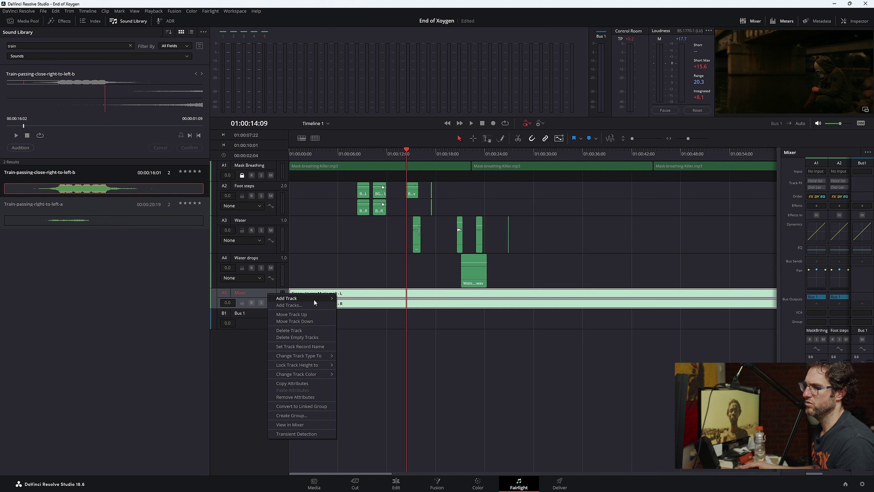
pyautogui.moveTo(314, 300)
pyautogui.click(93, 195)
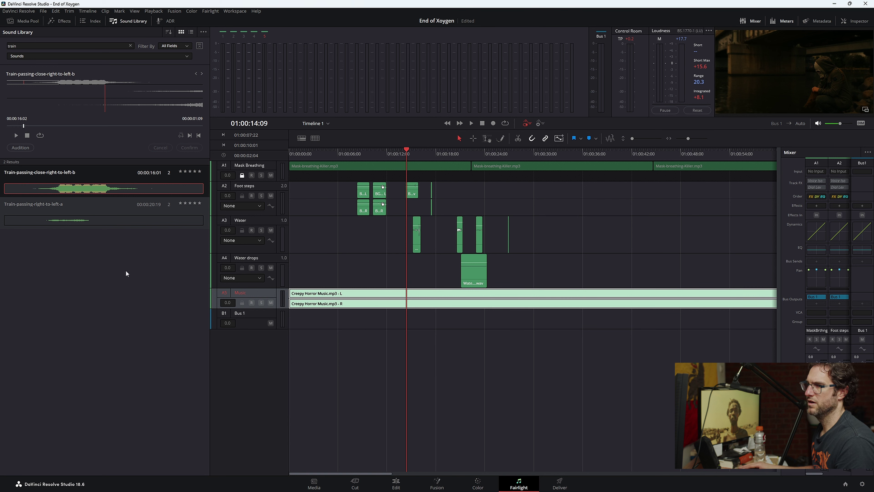
pyautogui.moveTo(86, 192); pyautogui.dragTo(361, 316)
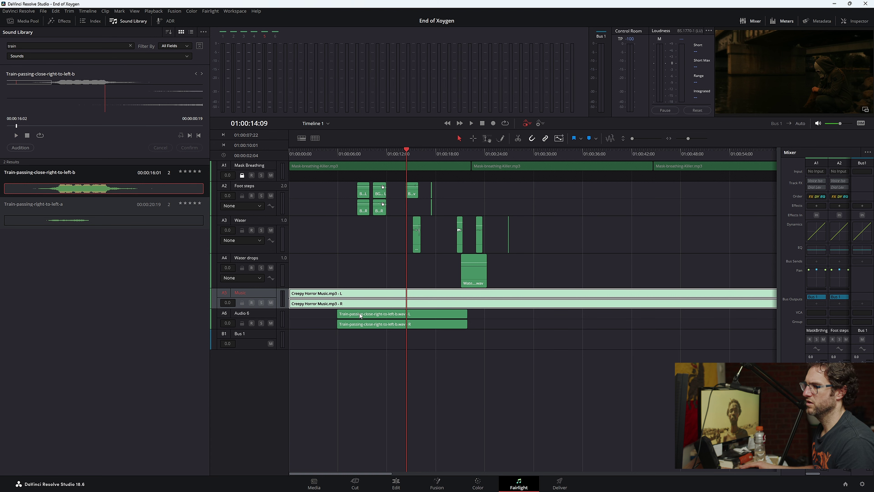
pyautogui.rightClick(261, 294)
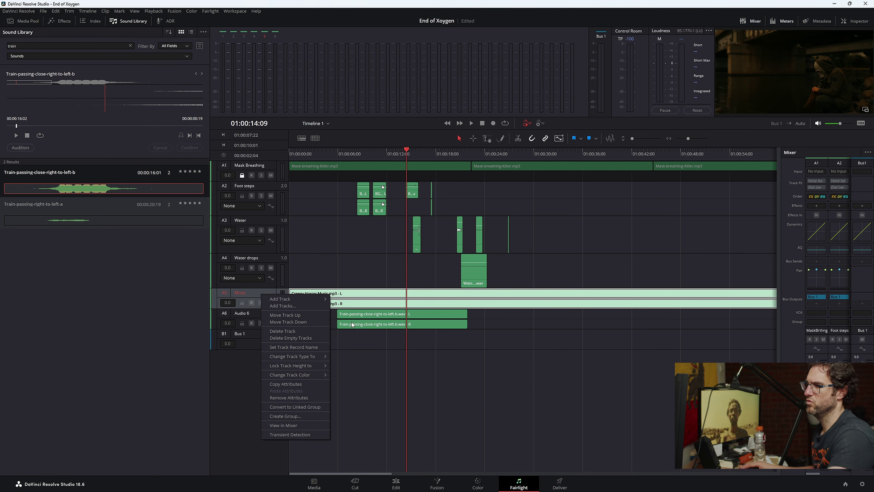
pyautogui.click(316, 322)
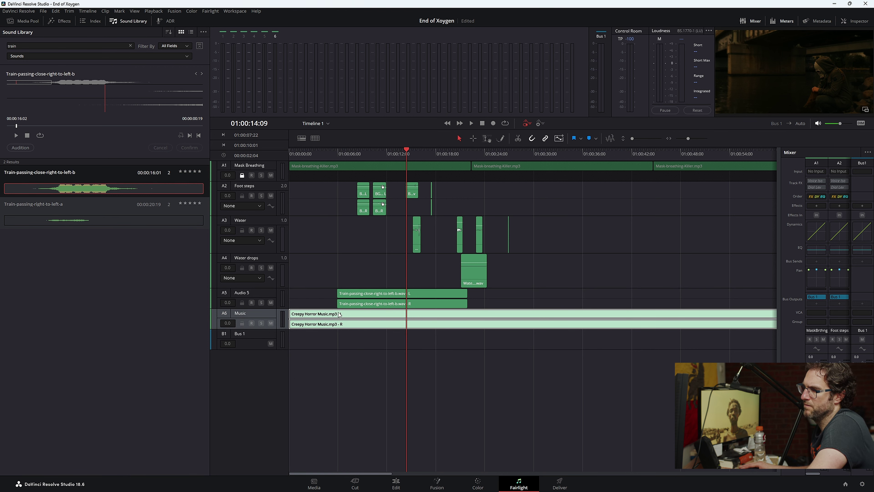
# - Rename the new Audio 5 track to 'Train' and play the soundtrack from the start
pyautogui.click(250, 294)
pyautogui.doubleClick(250, 293)
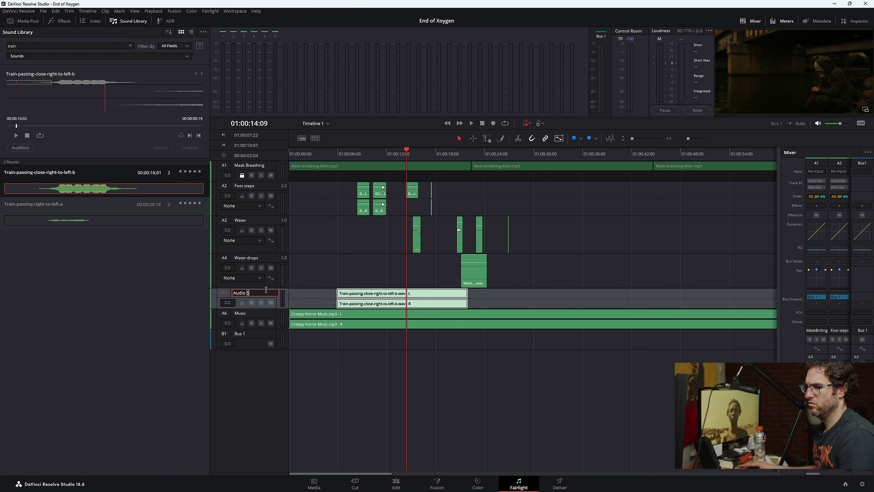
pyautogui.click(257, 296)
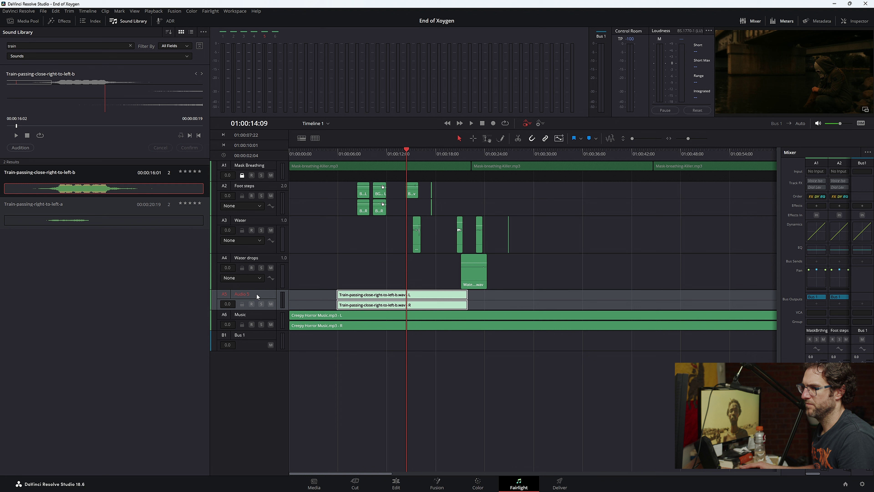
pyautogui.doubleClick(242, 297)
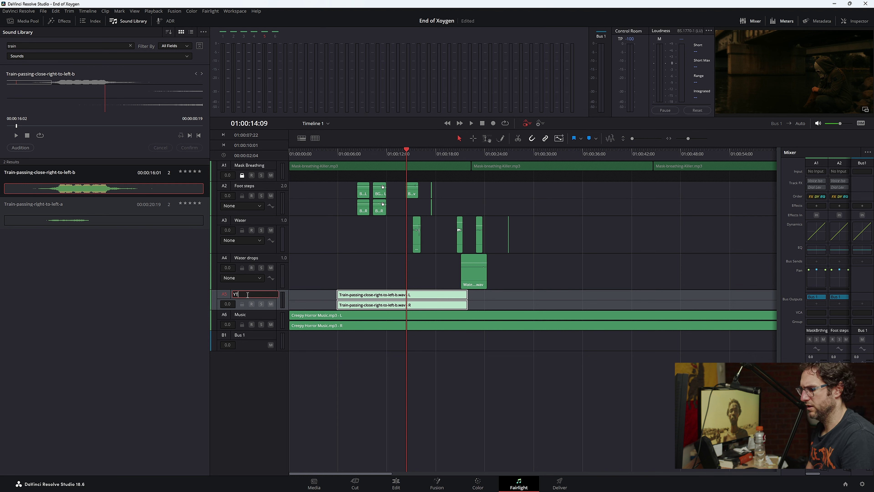
pyautogui.write('Train')
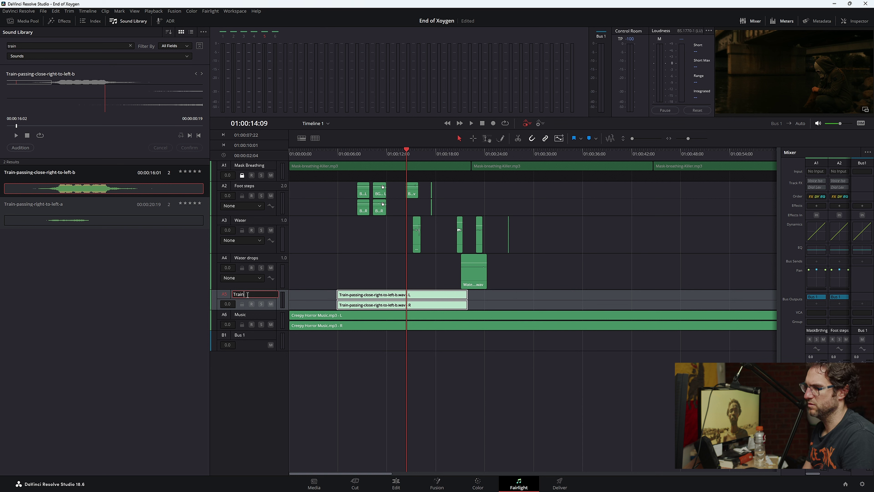
pyautogui.press('Return')
pyautogui.press('Home')
pyautogui.press('space')
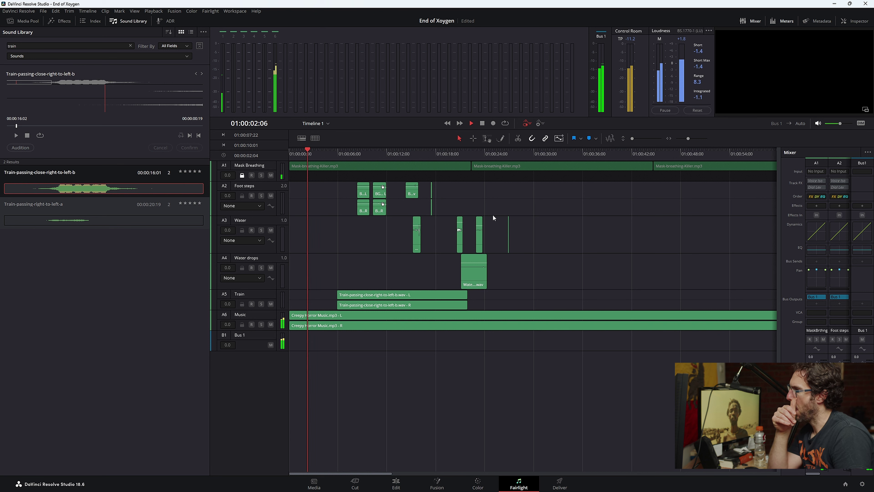
# - Move the Train clip earlier so it starts at the playhead near 01:00:03:19
pyautogui.press('space')
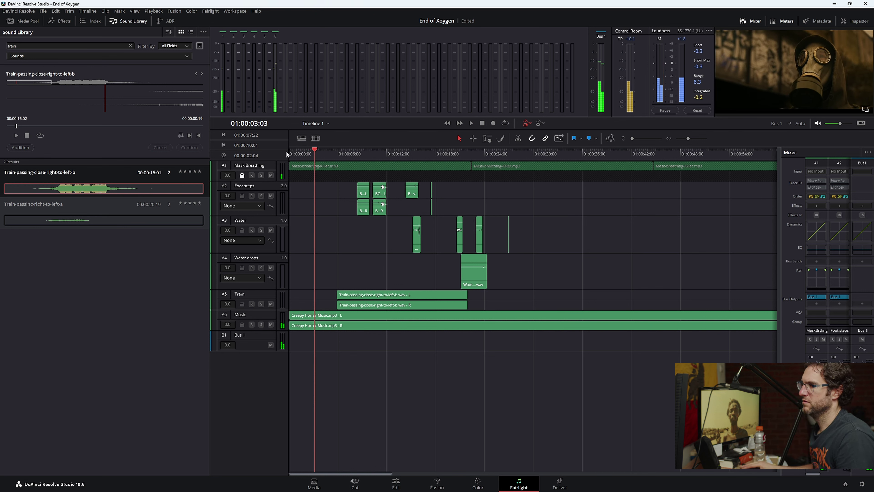
pyautogui.click(691, 138)
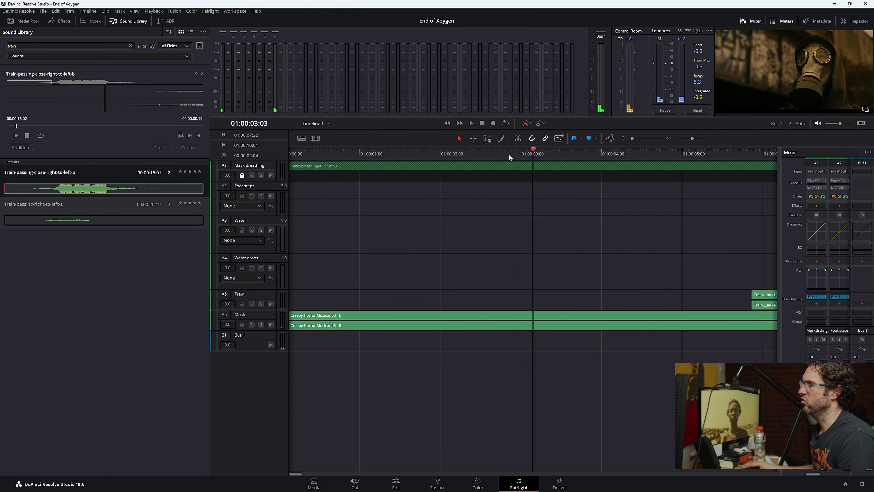
pyautogui.press('space')
pyautogui.moveTo(752, 295); pyautogui.dragTo(719, 294)
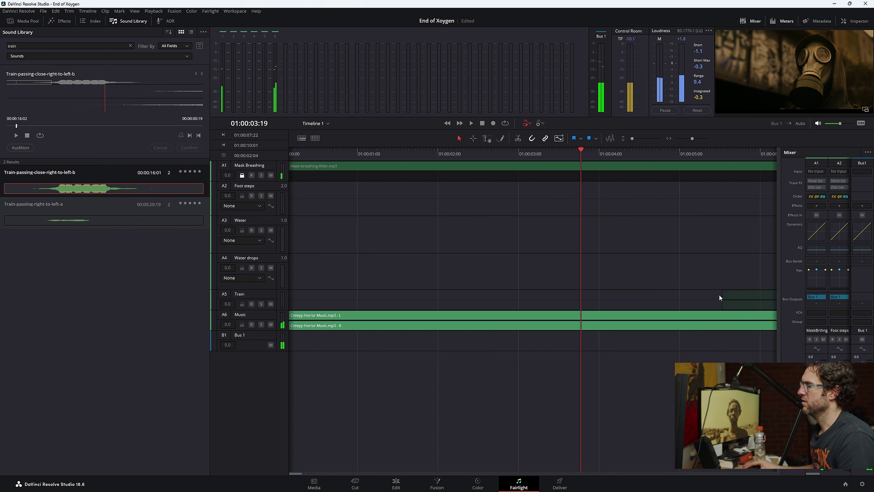
pyautogui.moveTo(588, 294); pyautogui.dragTo(588, 294)
pyautogui.press('space')
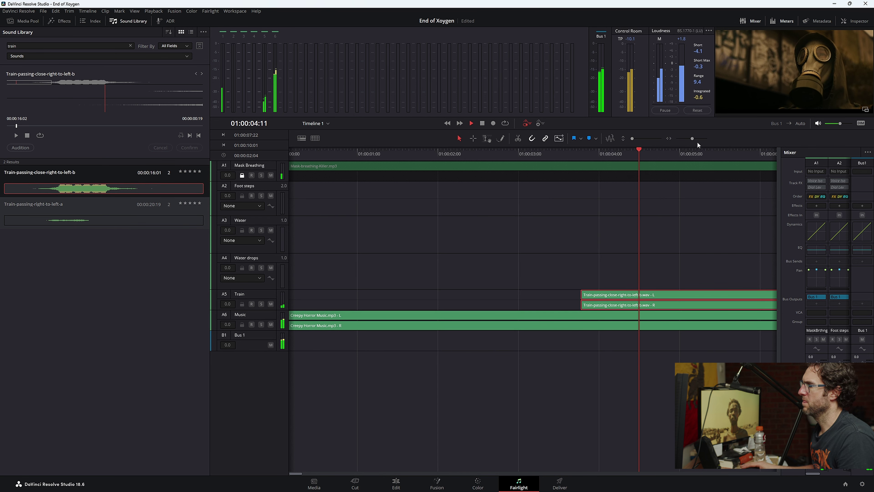
pyautogui.moveTo(697, 141); pyautogui.dragTo(689, 140)
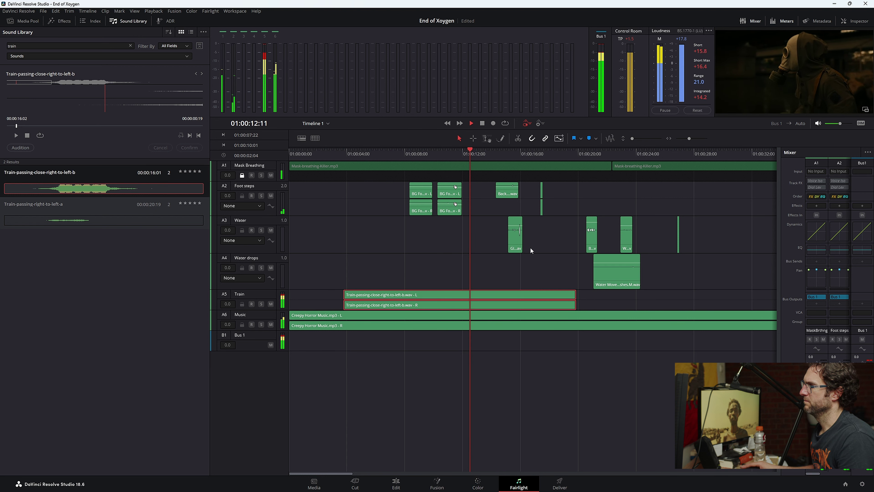
# - Review the new train timing full screen from about 01:00:04, then make the Train track taller
pyautogui.moveTo(334, 154); pyautogui.dragTo(322, 153)
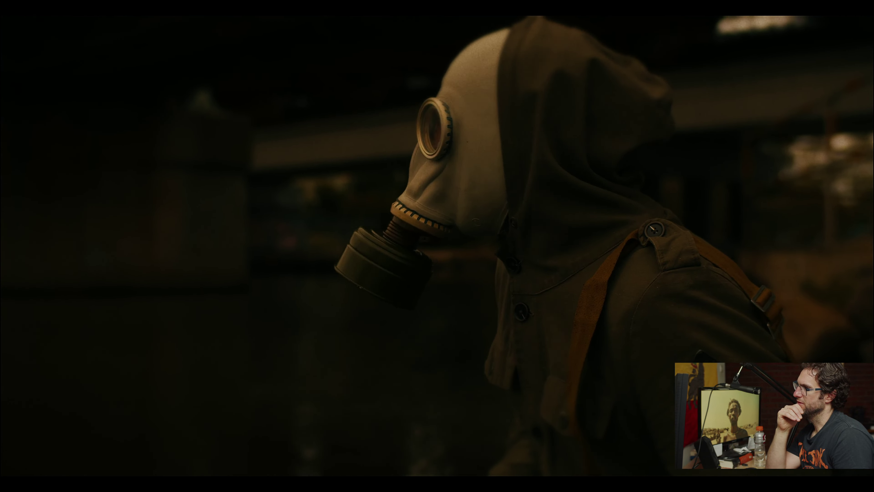
pyautogui.press('Escape')
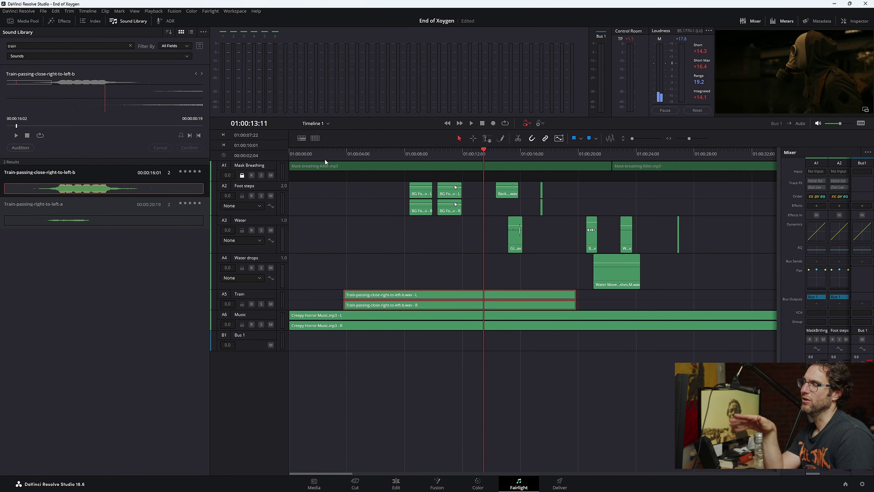
pyautogui.click(352, 155)
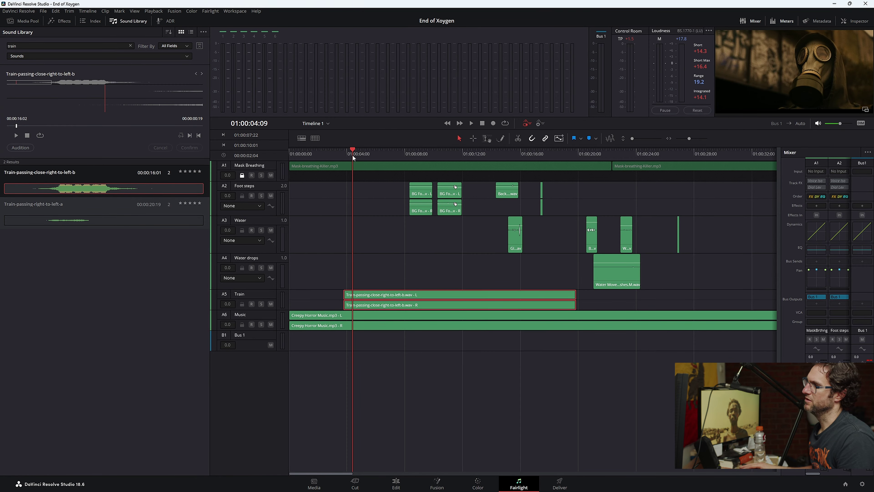
pyautogui.press('space')
pyautogui.hotkey('ctrl', 'f')
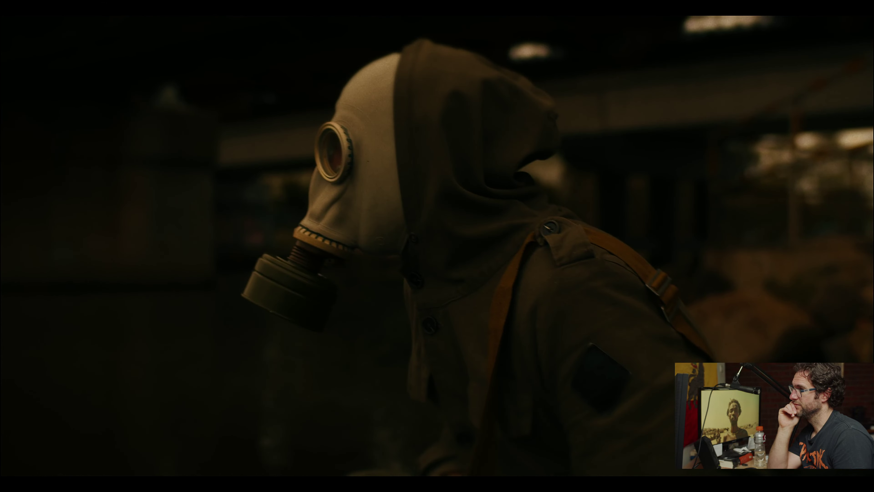
pyautogui.press('space')
pyautogui.press('Escape')
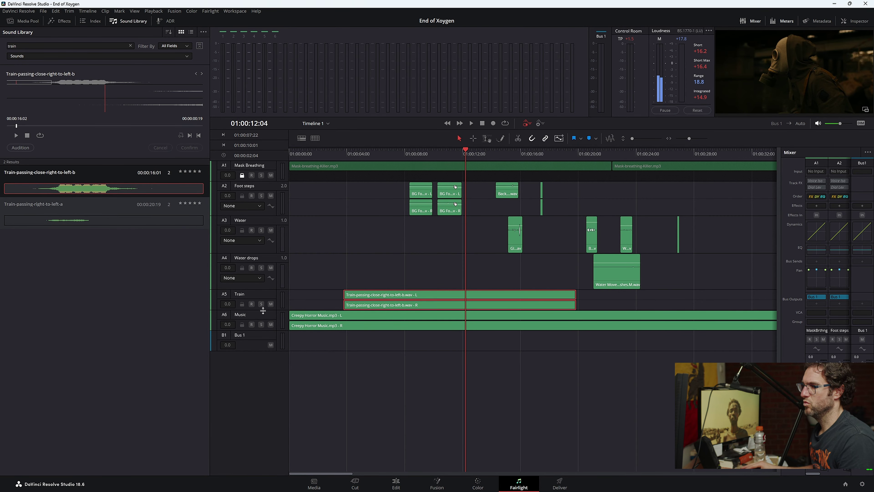
pyautogui.moveTo(264, 310); pyautogui.dragTo(265, 367)
pyautogui.moveTo(379, 151); pyautogui.dragTo(390, 152)
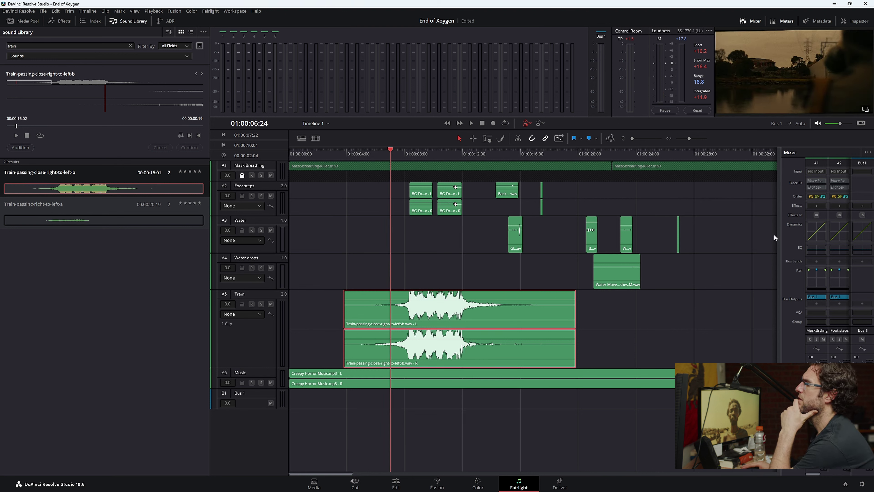
# - In the Train EQ, enable a 112 Hz low cut and cut the highs (−11.3 dB at 1.4 kHz)
pyautogui.moveTo(780, 234); pyautogui.dragTo(687, 235)
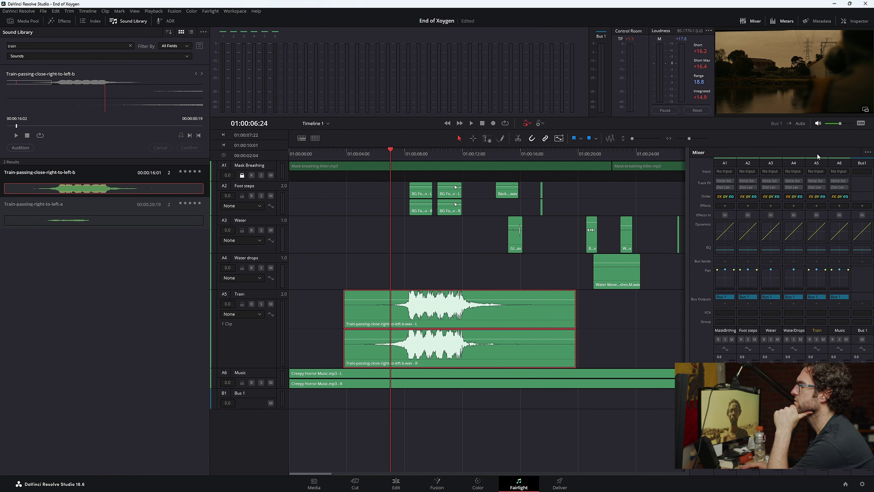
pyautogui.click(815, 249)
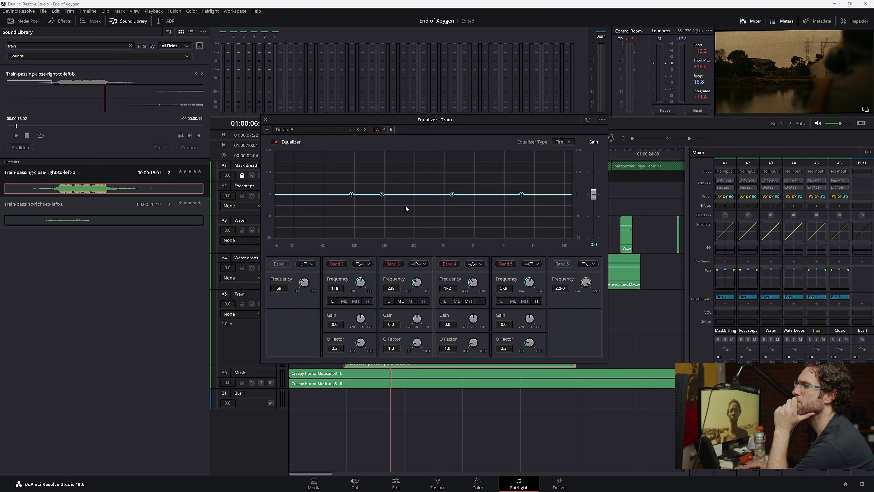
pyautogui.click(280, 264)
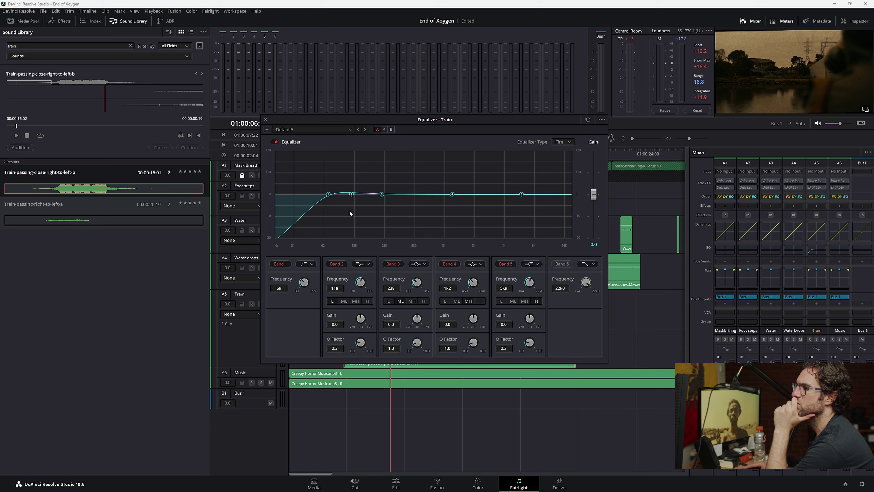
pyautogui.moveTo(328, 195); pyautogui.dragTo(351, 197)
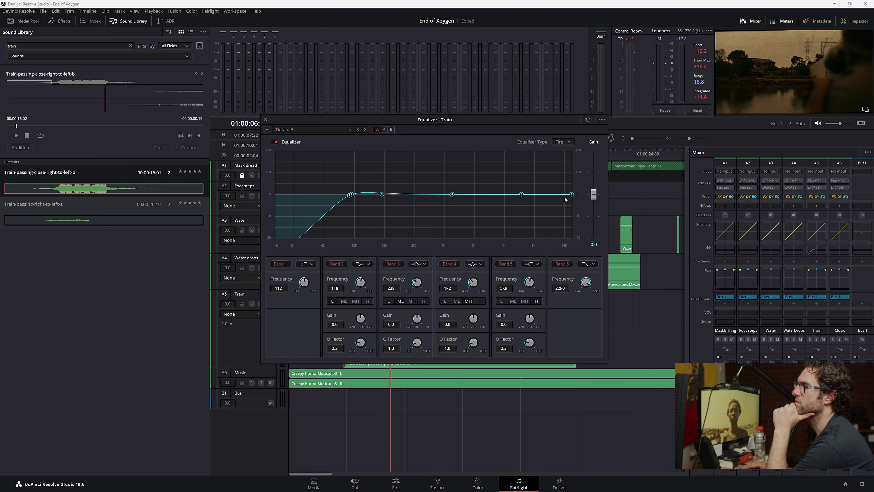
pyautogui.moveTo(570, 198); pyautogui.dragTo(474, 217)
# - Play back the EQ'd train from about 01:00:08 and close the Train equalizer
pyautogui.moveTo(374, 117); pyautogui.dragTo(597, 80)
pyautogui.press('space')
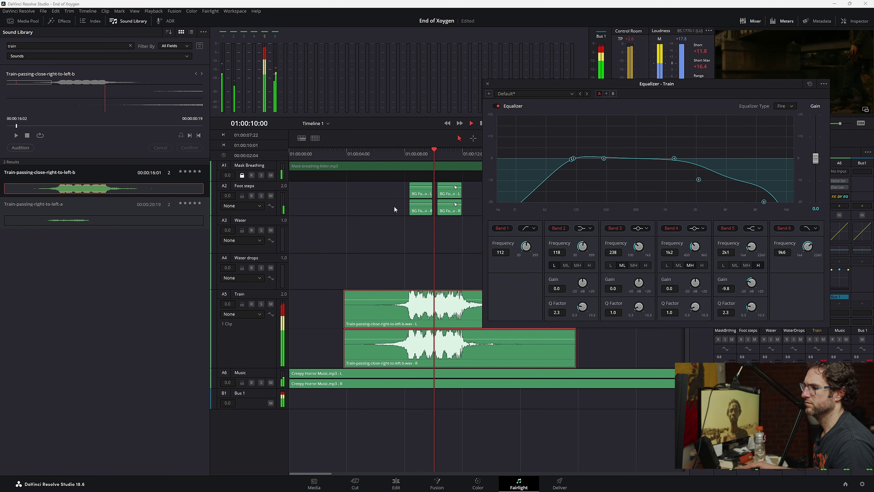
pyautogui.press('space')
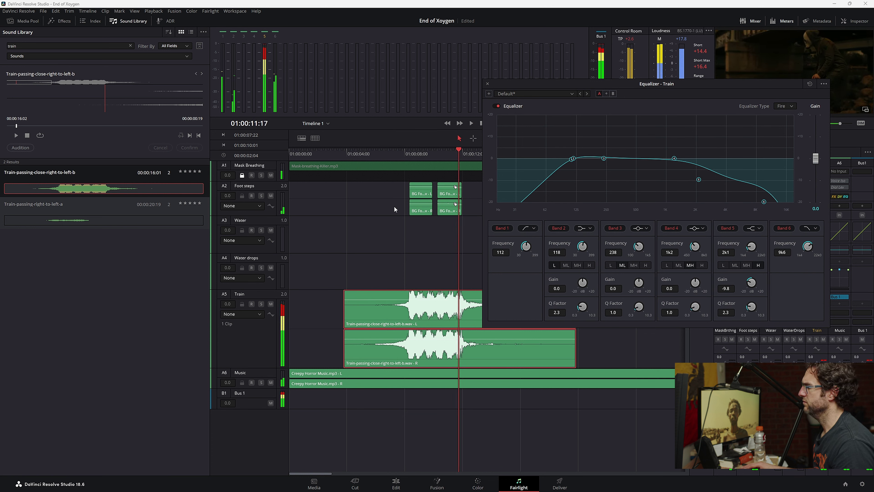
pyautogui.moveTo(575, 89); pyautogui.dragTo(267, 139)
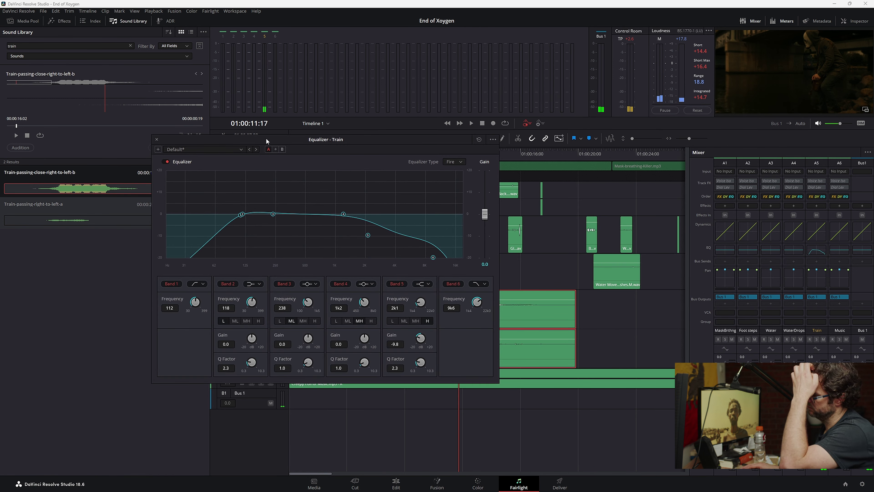
pyautogui.moveTo(266, 138); pyautogui.dragTo(432, 76)
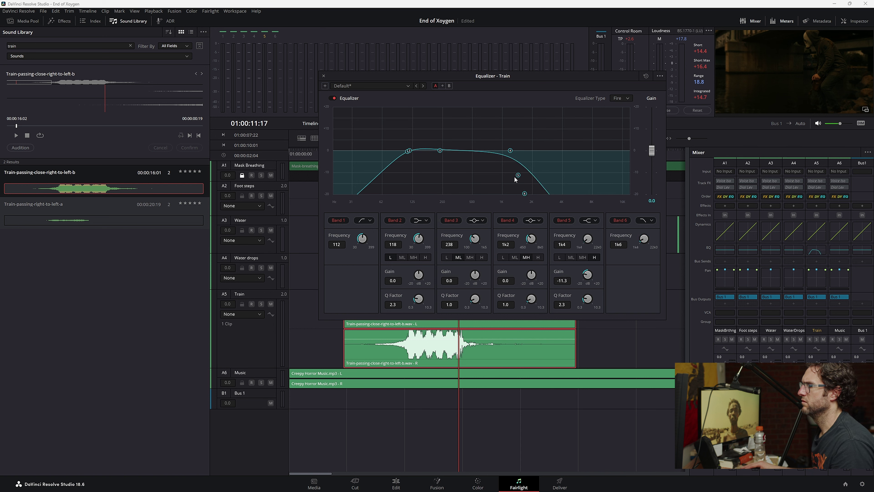
pyautogui.moveTo(428, 76); pyautogui.dragTo(558, 57)
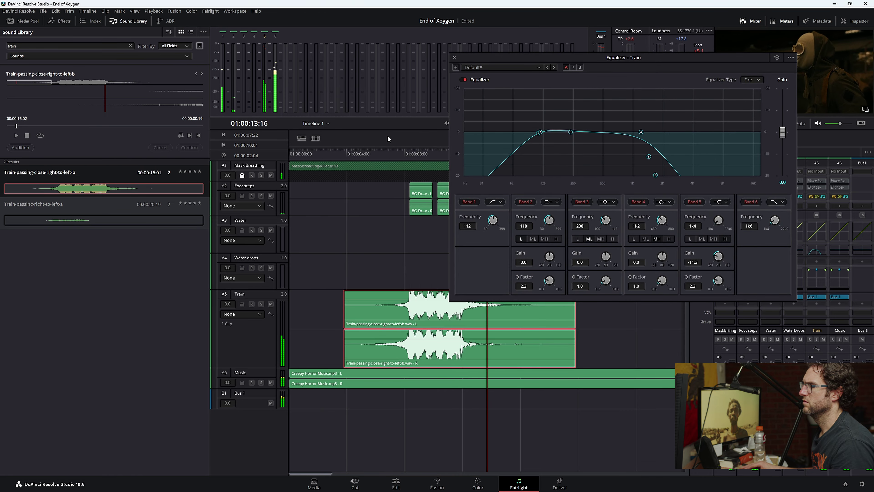
pyautogui.click(392, 154)
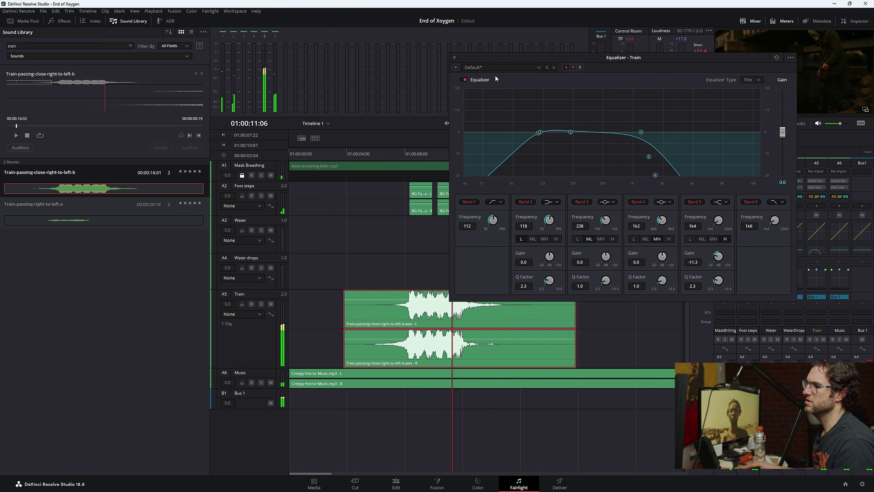
pyautogui.click(454, 57)
# - Watch the train pass full screen from about 01:00:04, stopping near 01:00:07:16
pyautogui.click(359, 156)
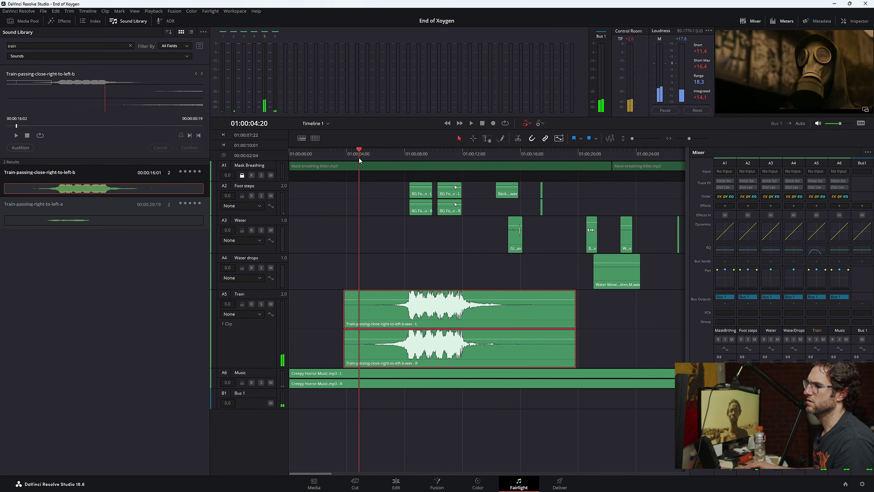
pyautogui.press('space')
pyautogui.hotkey('ctrl', 'f')
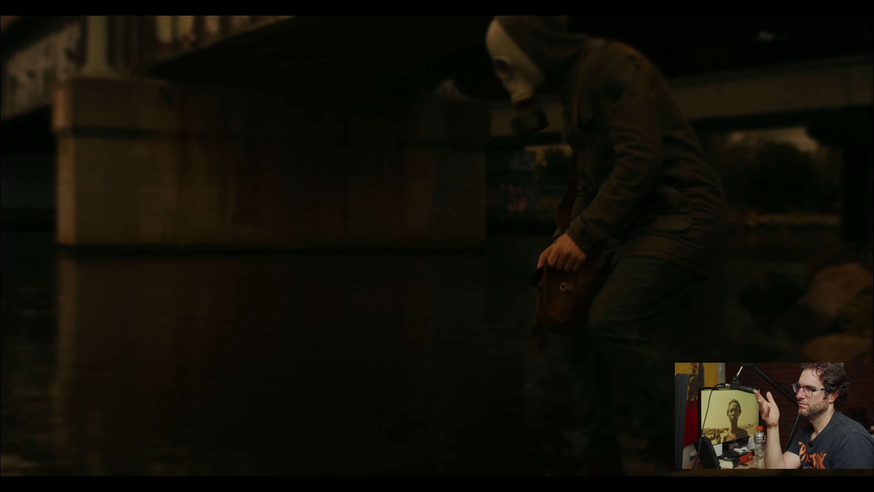
pyautogui.press('Escape')
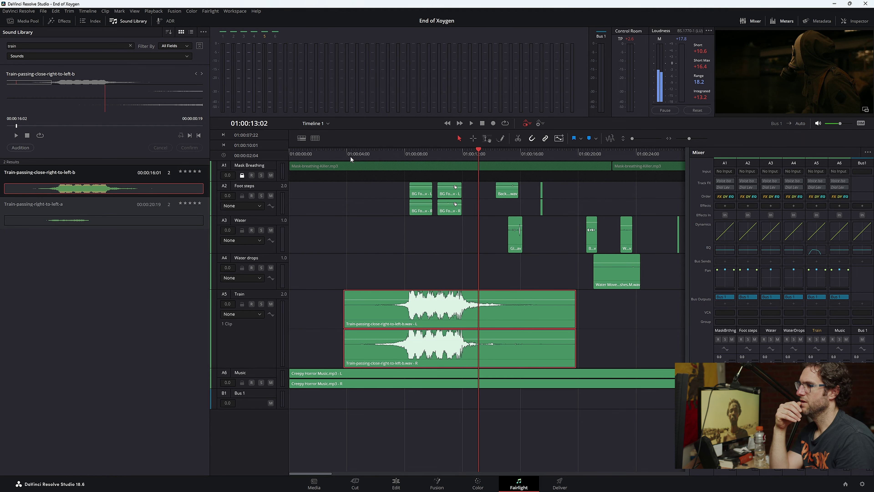
pyautogui.moveTo(392, 152); pyautogui.dragTo(401, 154)
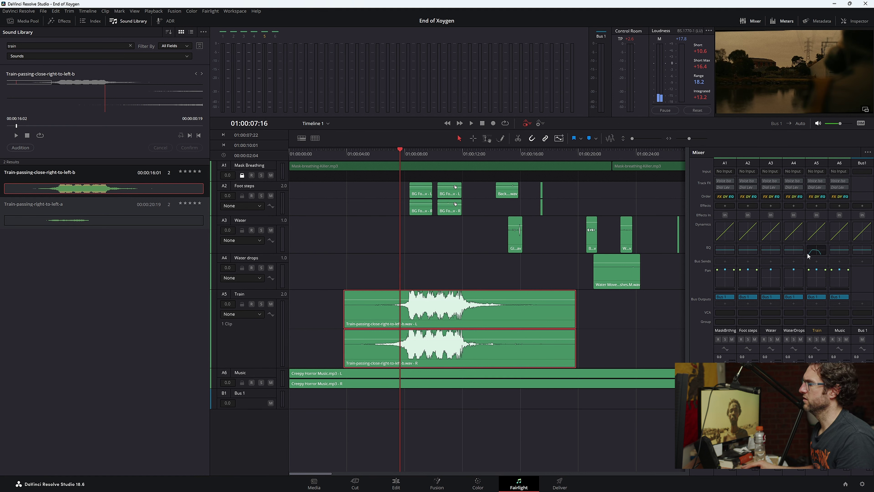
# - Reopen the Train equalizer and mark the range 01:00:07:07–01:00:13:02 on the ruler
pyautogui.click(818, 254)
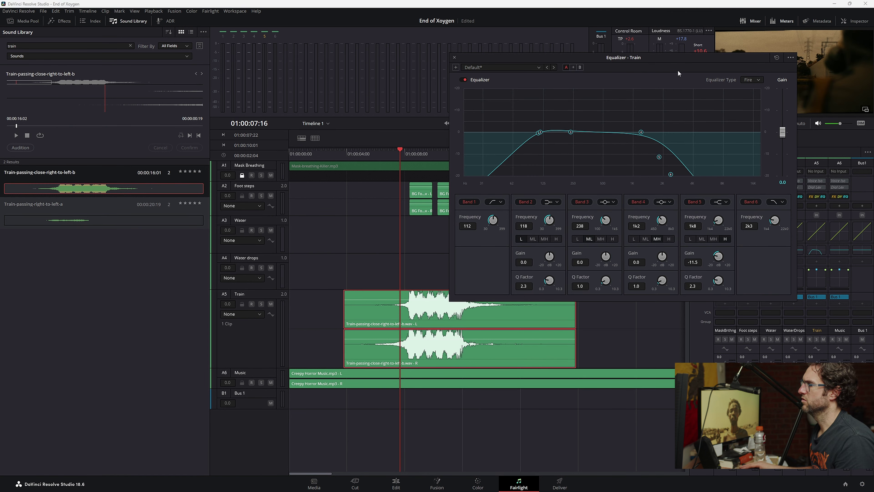
pyautogui.moveTo(669, 61); pyautogui.dragTo(776, 60)
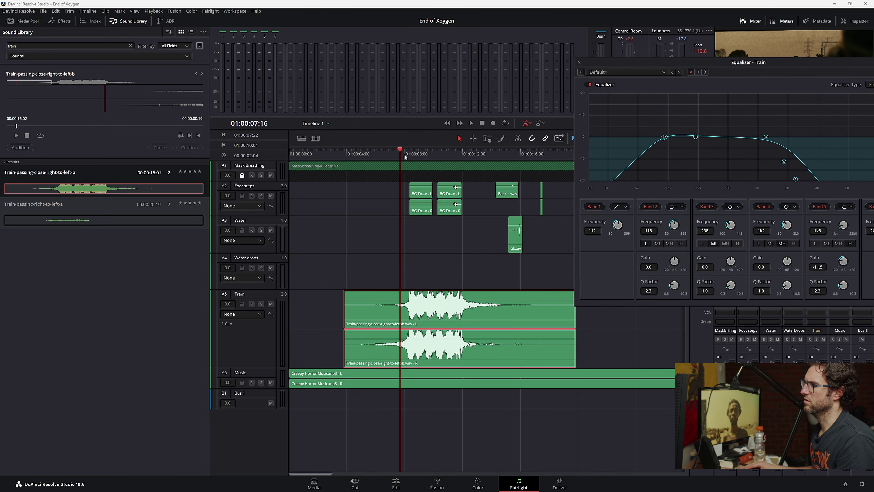
pyautogui.moveTo(395, 157); pyautogui.dragTo(479, 169)
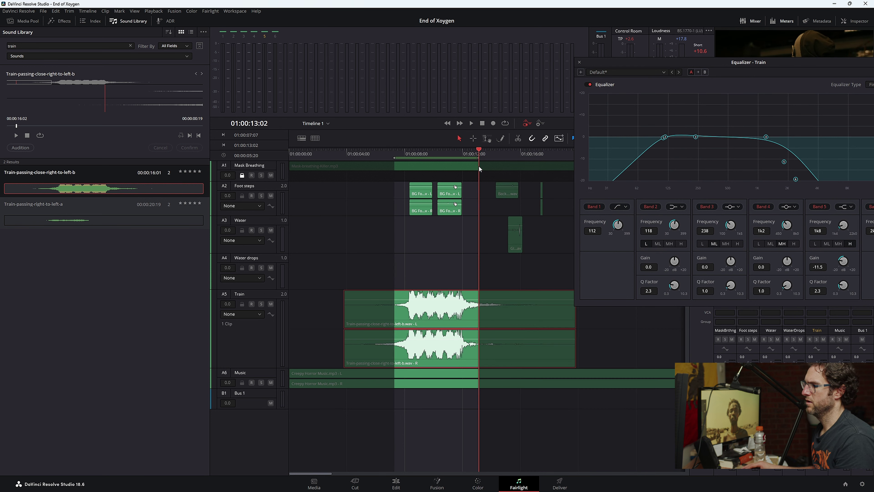
# - Loop the marked range, bypass and re-enable the Train EQ to compare, then close the equalizer
pyautogui.click(453, 166)
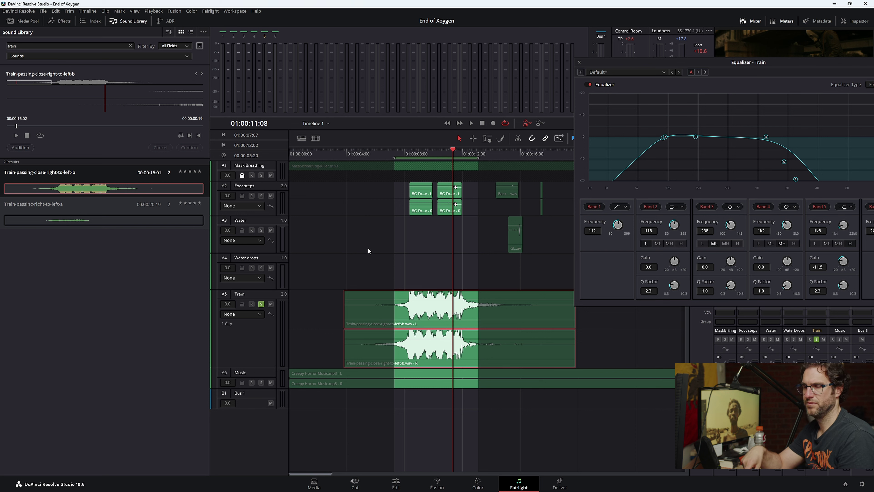
pyautogui.press('space')
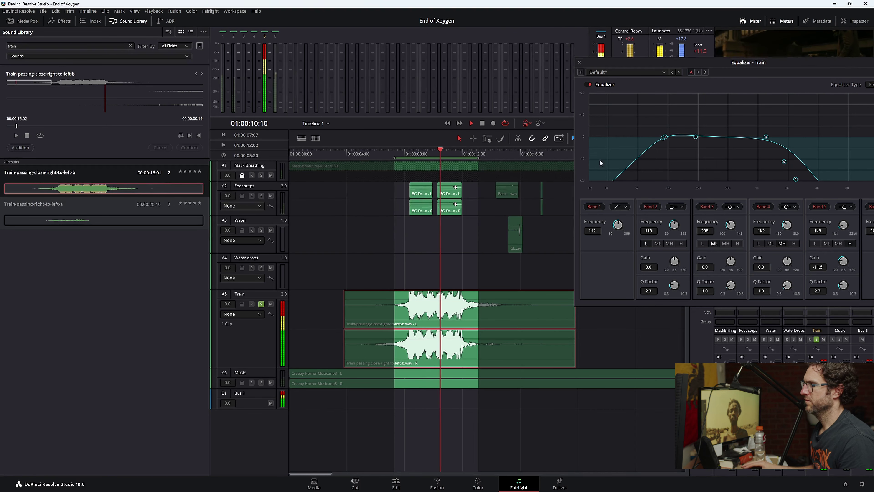
pyautogui.click(590, 85)
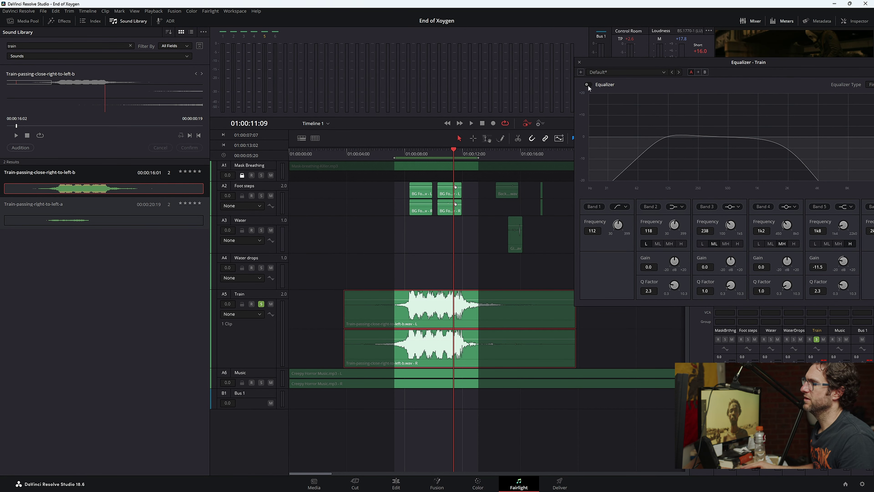
pyautogui.click(587, 85)
pyautogui.click(397, 157)
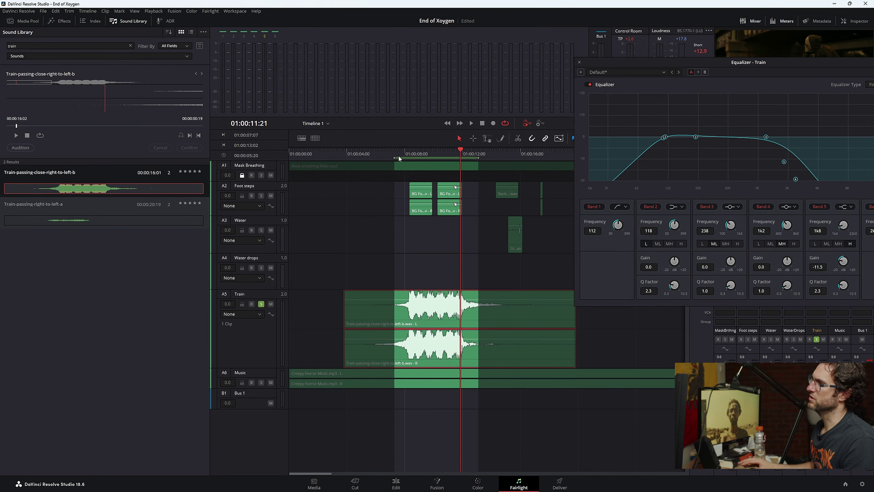
pyautogui.click(580, 61)
# - Review the film full screen from 01:00:02:06 with the EQ'd train
pyautogui.click(407, 154)
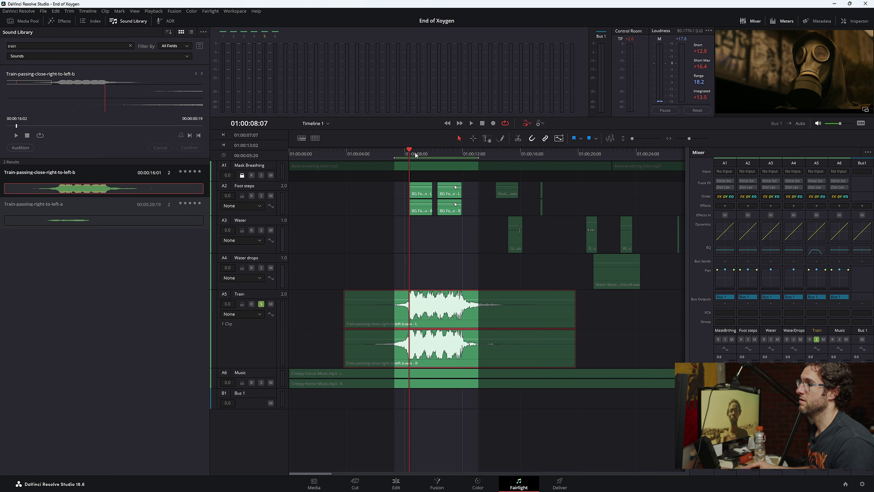
pyautogui.click(402, 154)
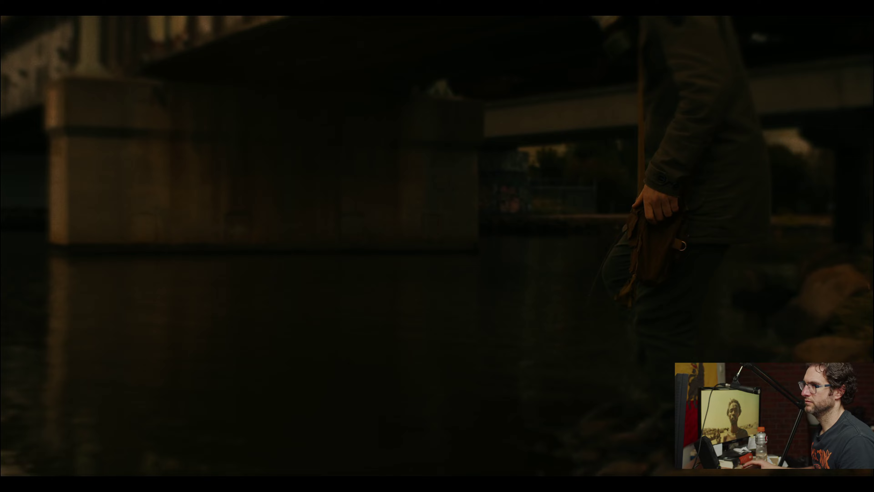
pyautogui.press('Escape')
pyautogui.hotkey('ctrl', 'f')
pyautogui.press('Escape')
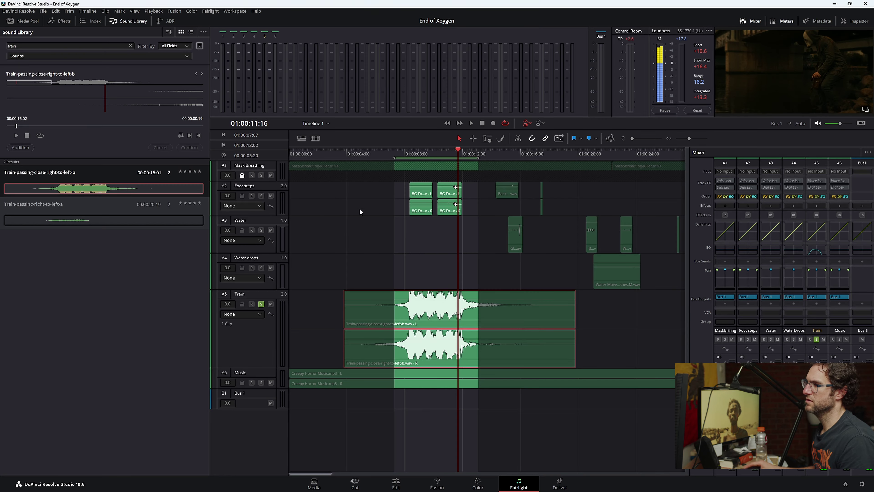
pyautogui.click(364, 150)
pyautogui.click(329, 156)
pyautogui.moveTo(328, 156); pyautogui.dragTo(322, 154)
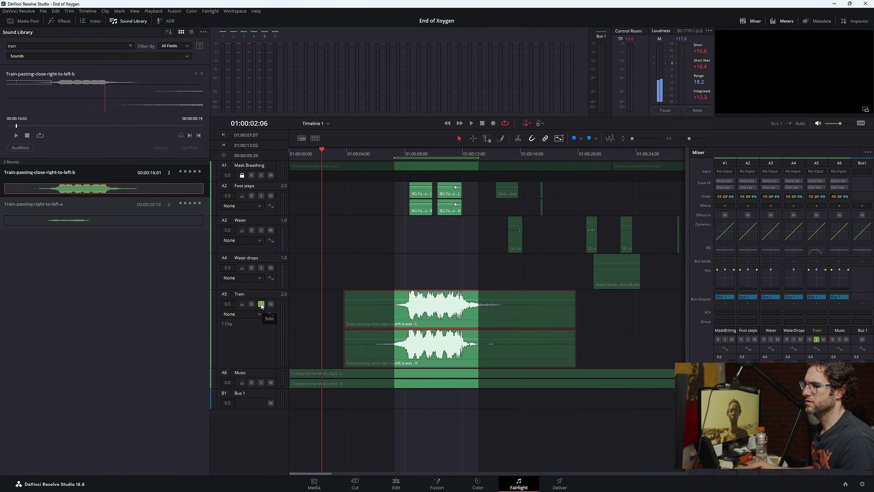
pyautogui.hotkey('ctrl', 'f')
pyautogui.press('space')
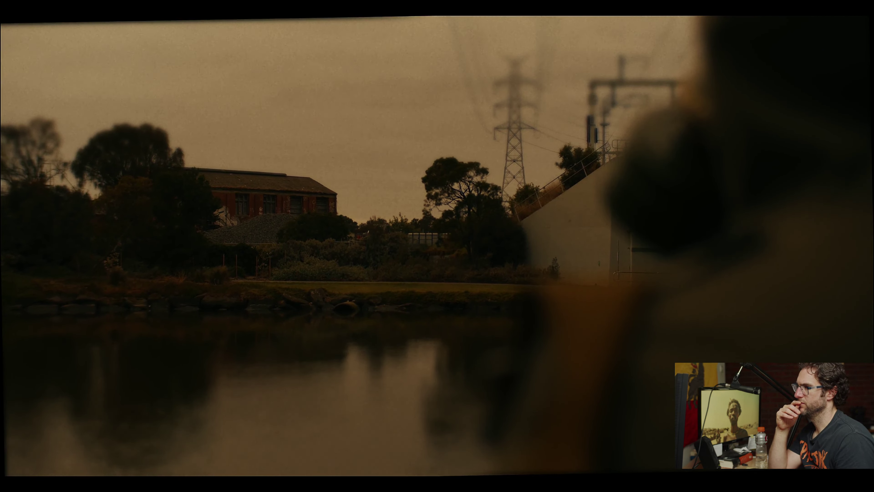
pyautogui.press('Escape')
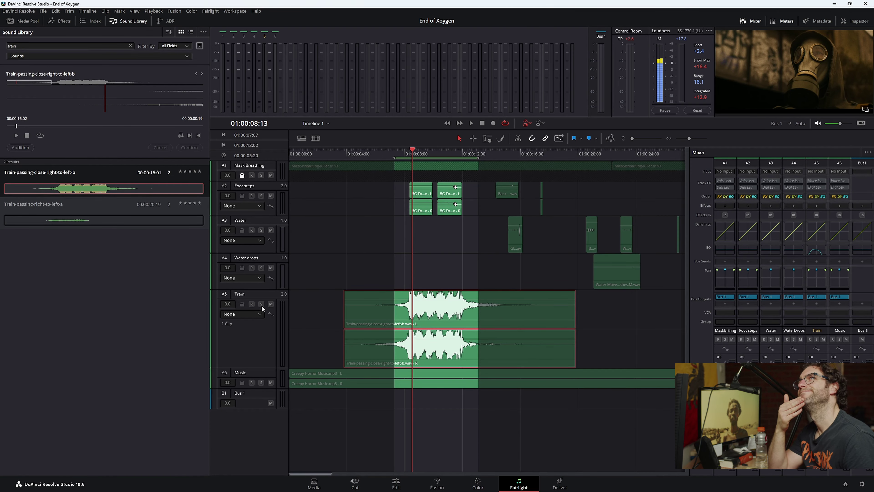
# - On the Edit page, load Untitled03323154.mov from the POV bin and clear its In/Out marks
pyautogui.click(396, 483)
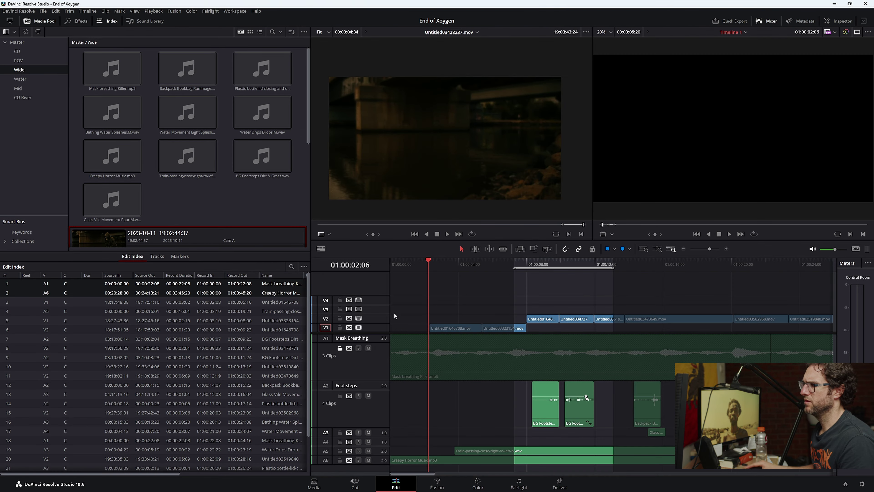
pyautogui.click(19, 60)
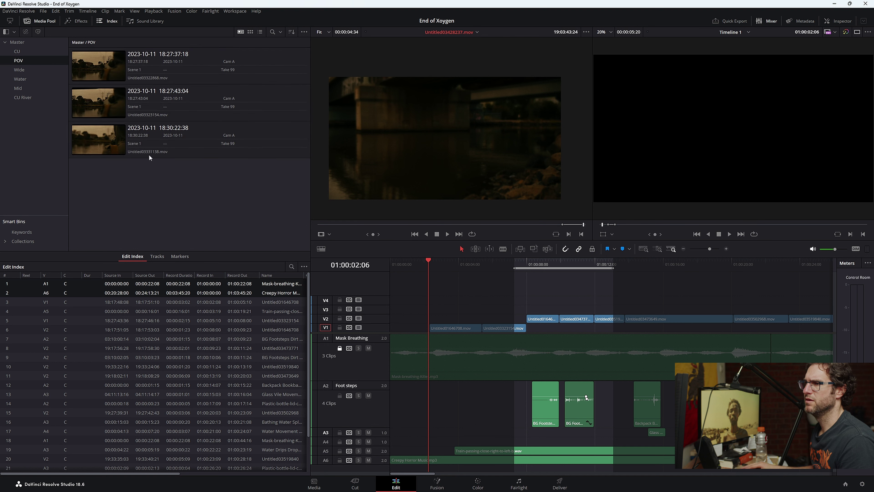
pyautogui.click(104, 107)
pyautogui.click(471, 224)
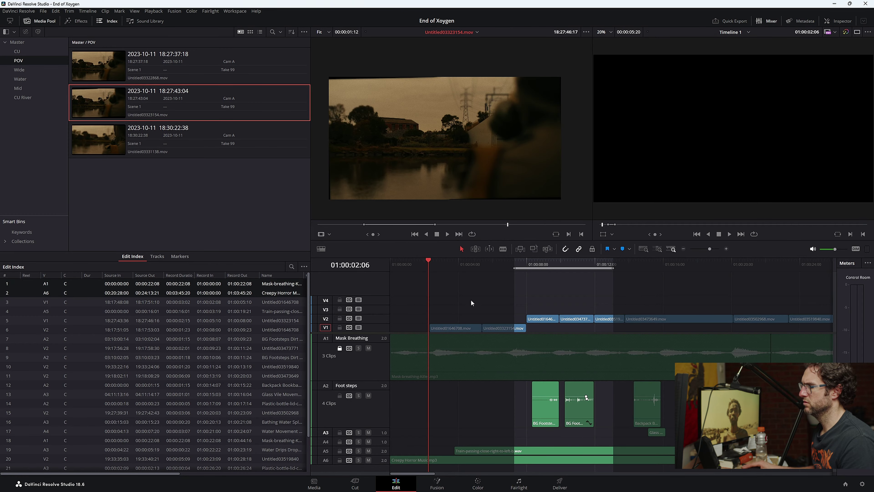
pyautogui.hotkey('alt', 'x')
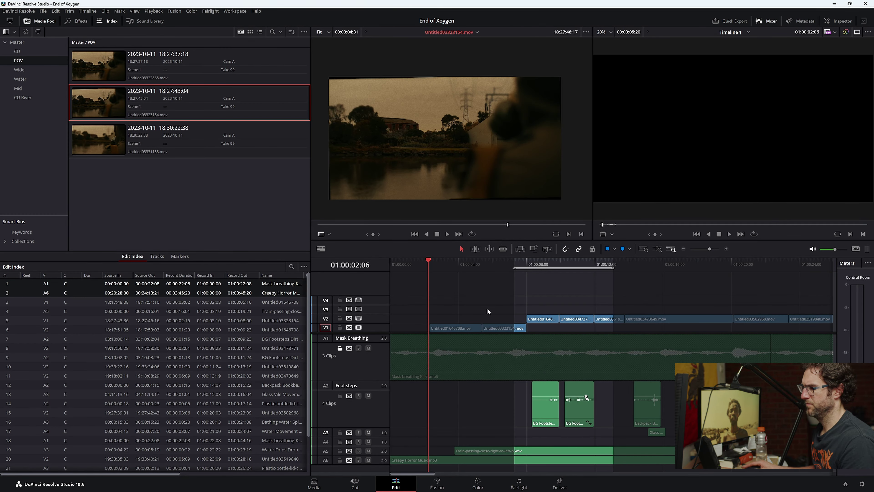
# - Mark a timeline range from 01:00:05:10 In to 01:00:08:00 Out
pyautogui.click(492, 294)
pyautogui.hotkey('alt', 'x')
pyautogui.moveTo(431, 262); pyautogui.dragTo(524, 269)
pyautogui.press('i')
pyautogui.press('o')
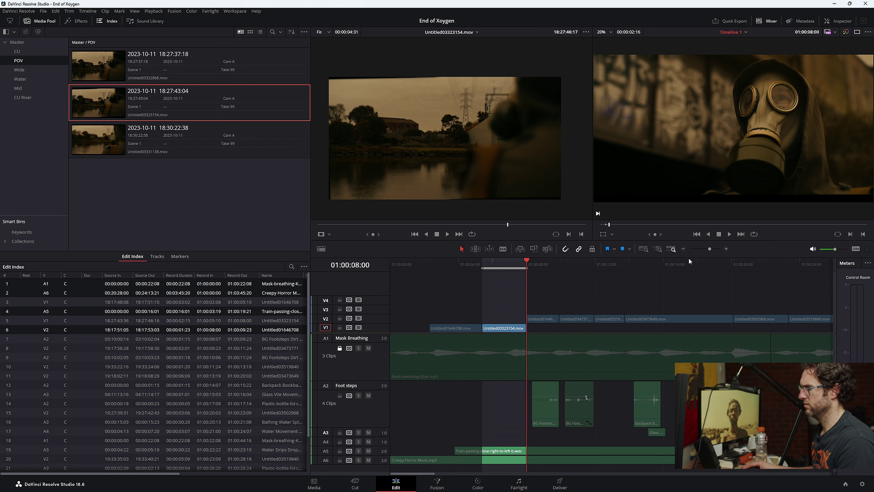
# - Pull the timeline Out point back one frame to 01:00:07:24
pyautogui.click(726, 249)
pyautogui.press('Left')
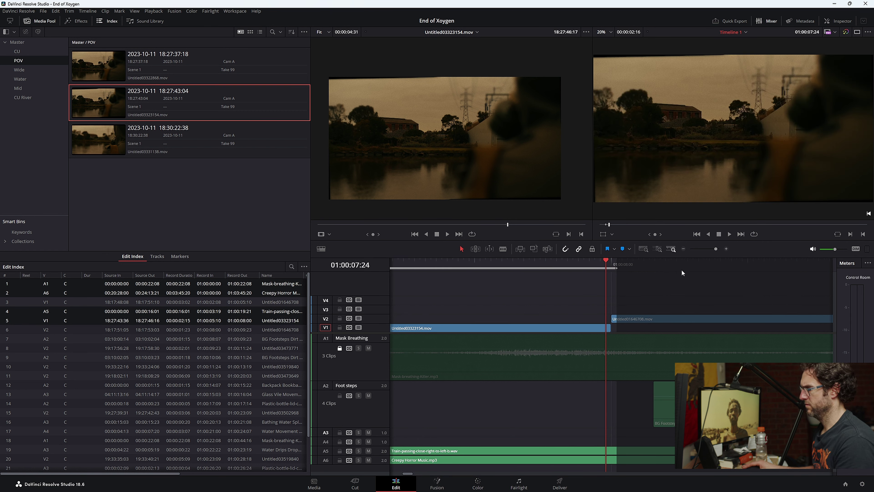
pyautogui.press('o')
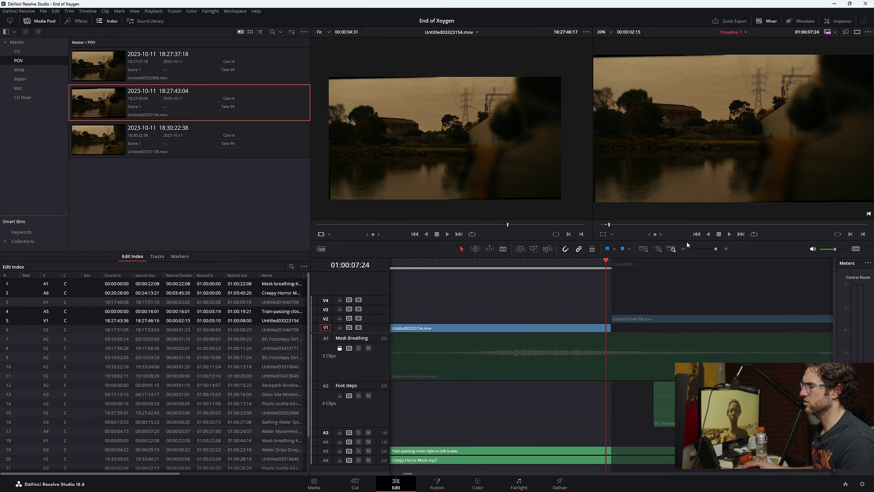
pyautogui.moveTo(407, 474); pyautogui.dragTo(403, 475)
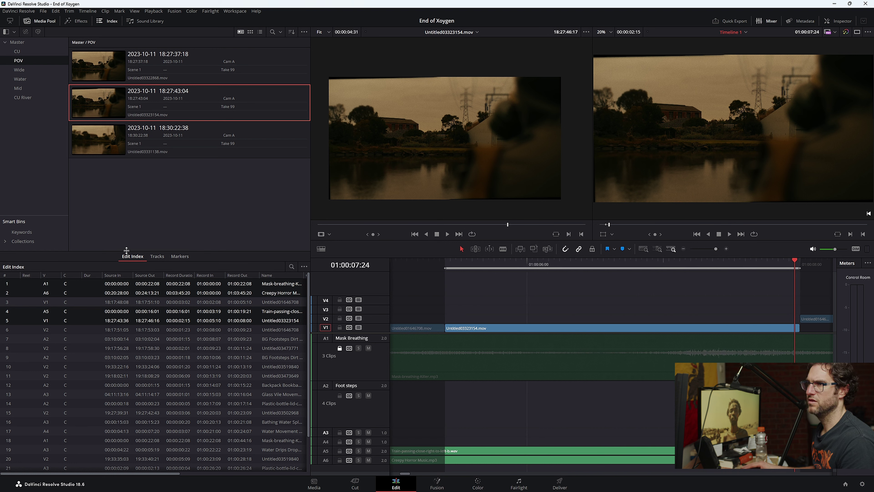
# - Close the edit index, play around the Untitled03323154.mov shot and mark it on V1 with X
pyautogui.click(100, 21)
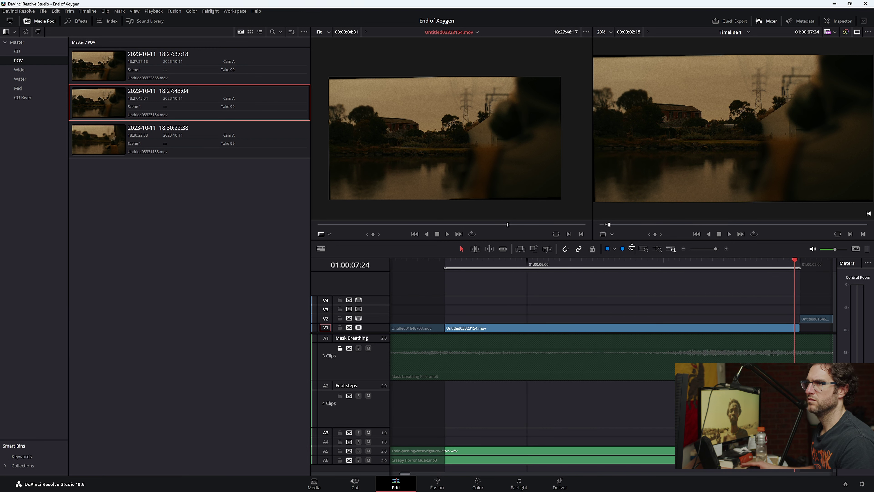
pyautogui.click(684, 249)
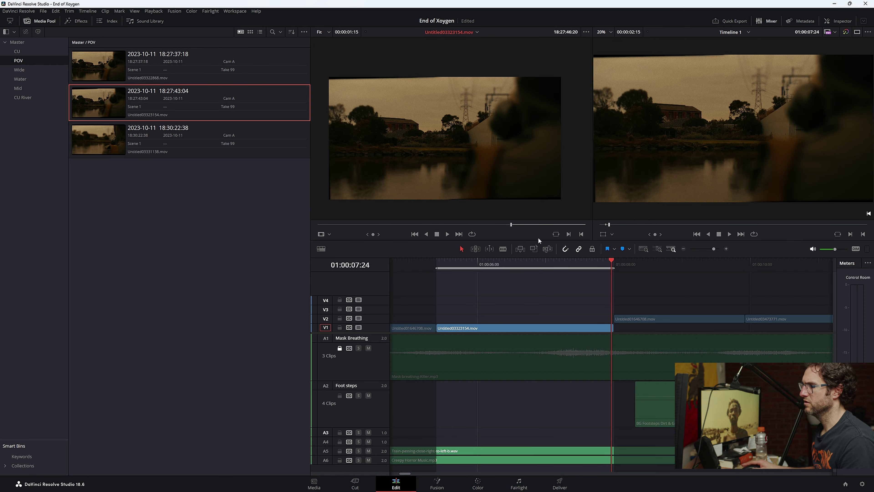
pyautogui.moveTo(440, 165); pyautogui.dragTo(837, 94)
pyautogui.press('/')
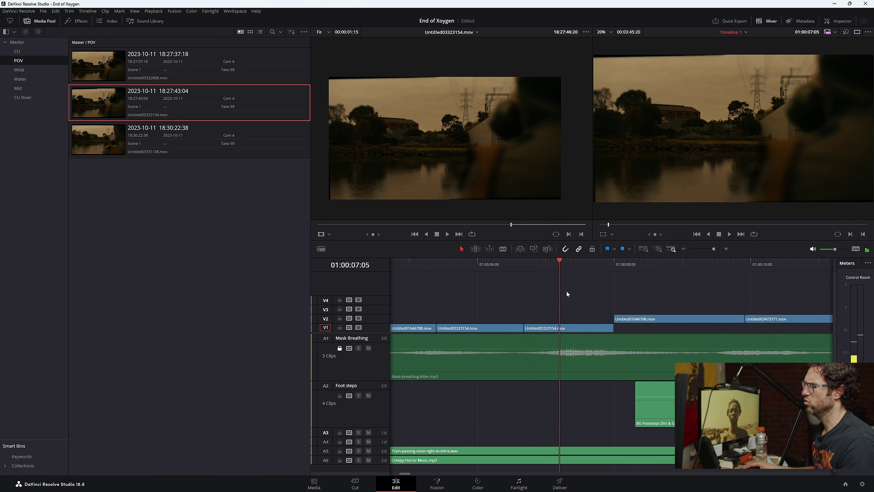
pyautogui.press('x')
pyautogui.click(441, 265)
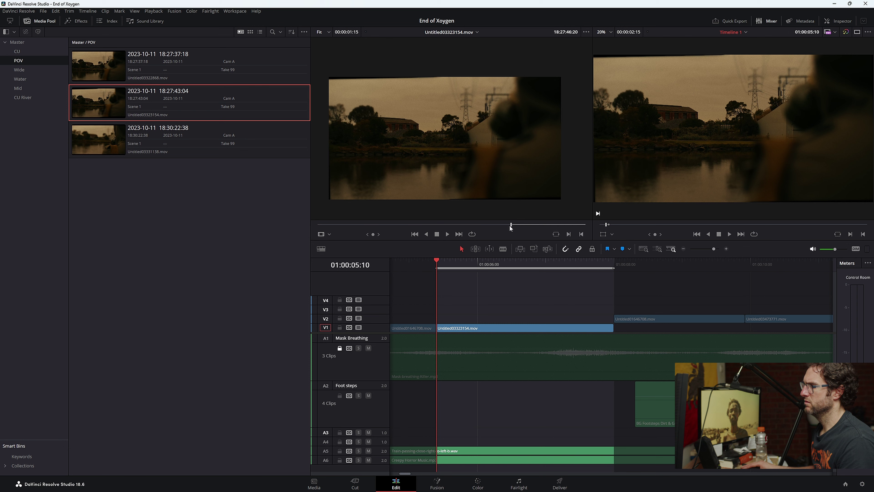
pyautogui.moveTo(509, 226); pyautogui.dragTo(456, 225)
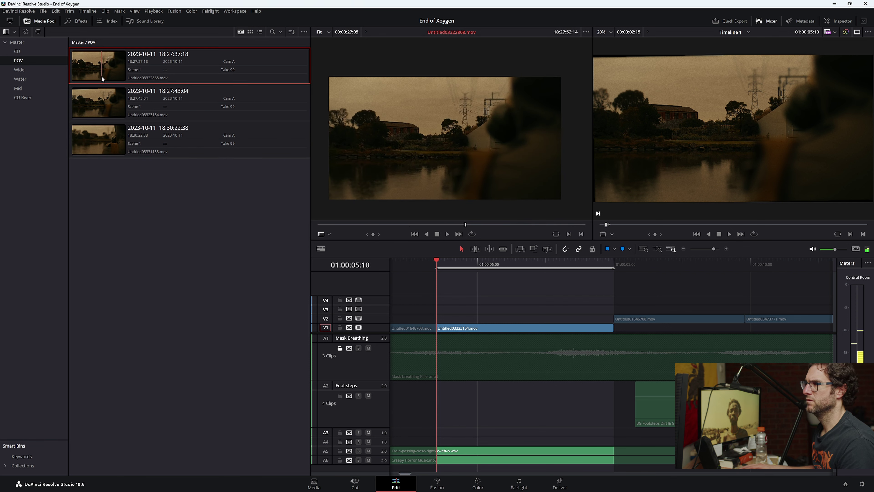
# - Scrub through Untitled03322868.mov and drop it on the timeline viewer to replace the marked shot
pyautogui.moveTo(422, 231); pyautogui.dragTo(347, 226)
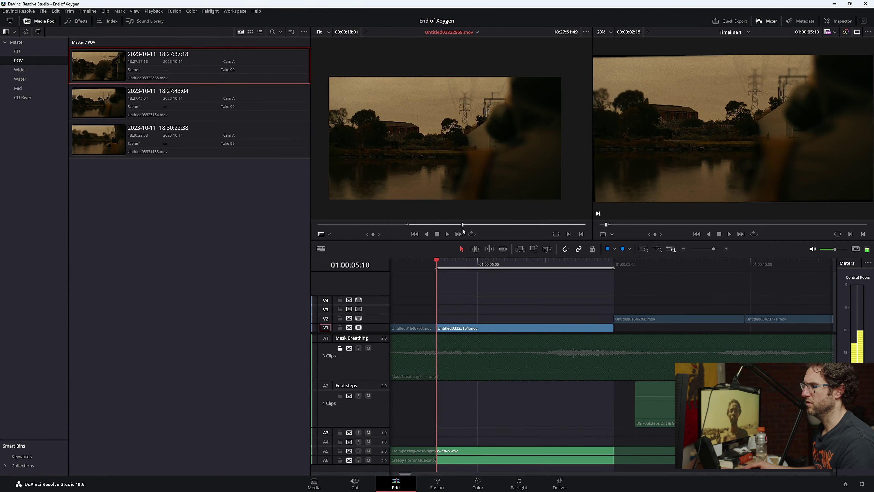
pyautogui.moveTo(462, 224); pyautogui.dragTo(508, 225)
pyautogui.moveTo(499, 193); pyautogui.dragTo(826, 90)
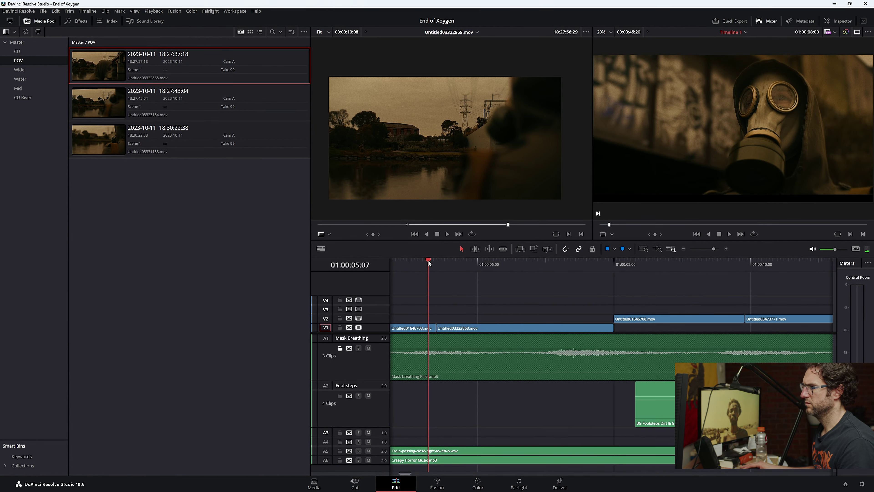
# - Replay the shot change and watch the opening full screen from the timeline start
pyautogui.press('space')
pyautogui.moveTo(713, 249); pyautogui.dragTo(712, 250)
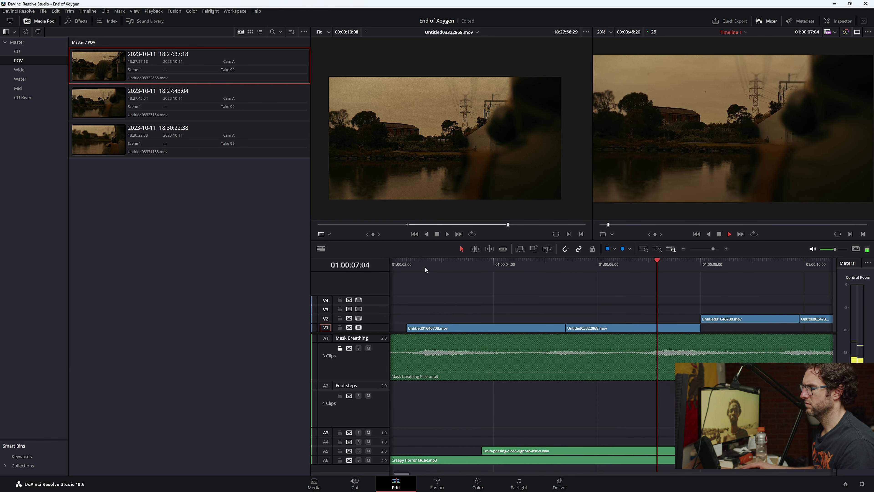
pyautogui.click(437, 267)
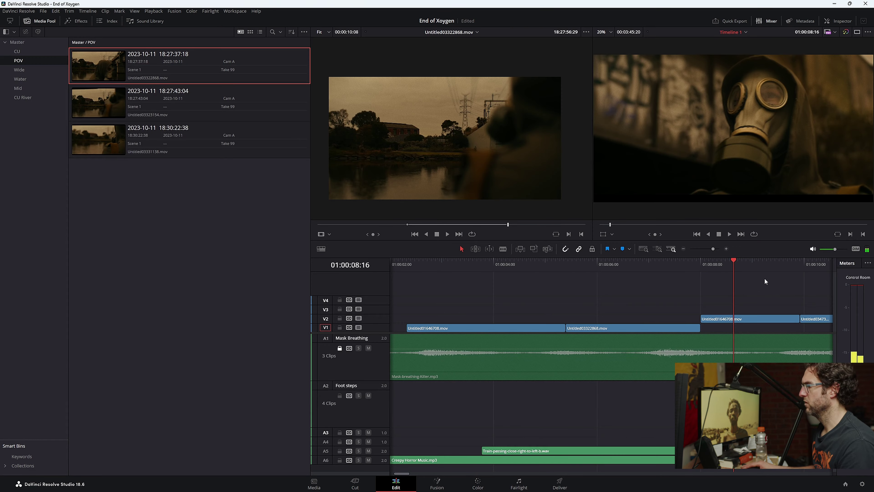
pyautogui.click(683, 249)
pyautogui.click(434, 266)
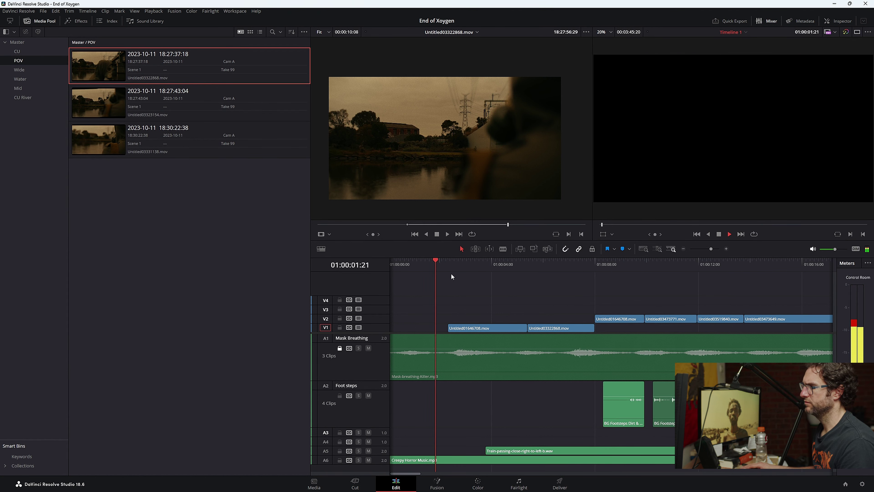
pyautogui.press('space')
pyautogui.hotkey('ctrl', 'f')
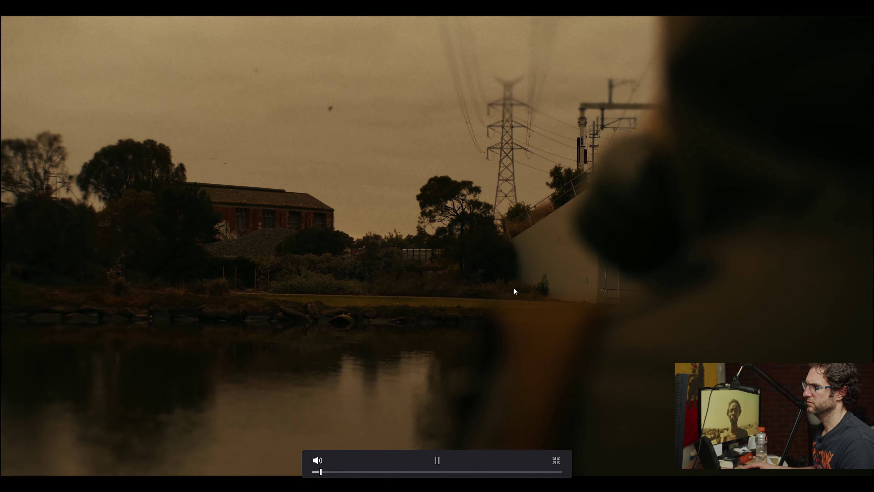
pyautogui.press('Escape')
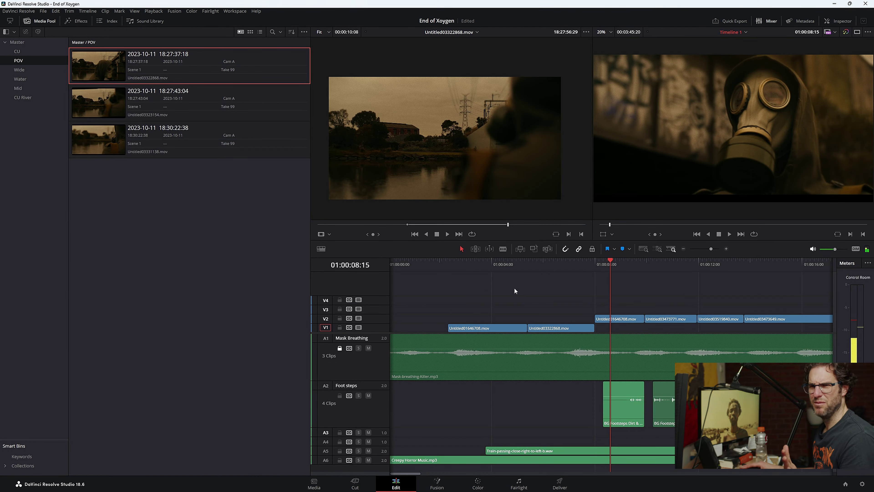
# - Shift the cut between the first two V1 shots 10 frames earlier and review it full screen
pyautogui.moveTo(480, 328); pyautogui.dragTo(470, 327)
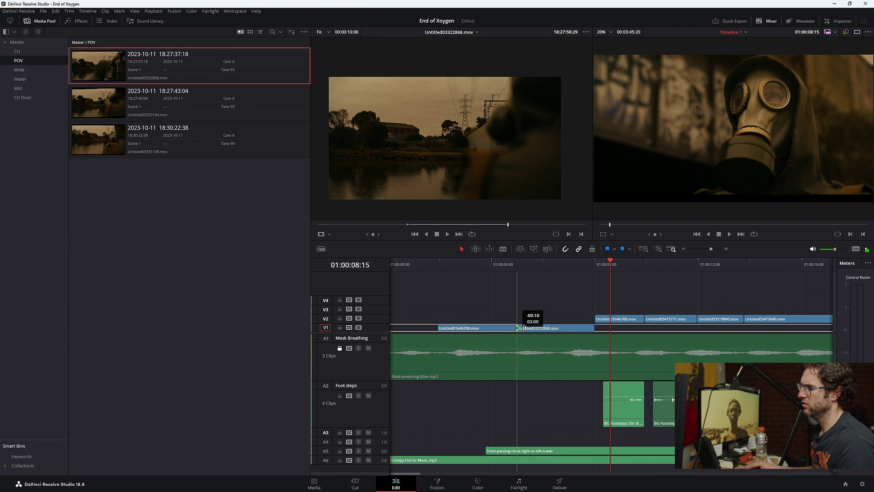
pyautogui.click(410, 266)
pyautogui.press('p')
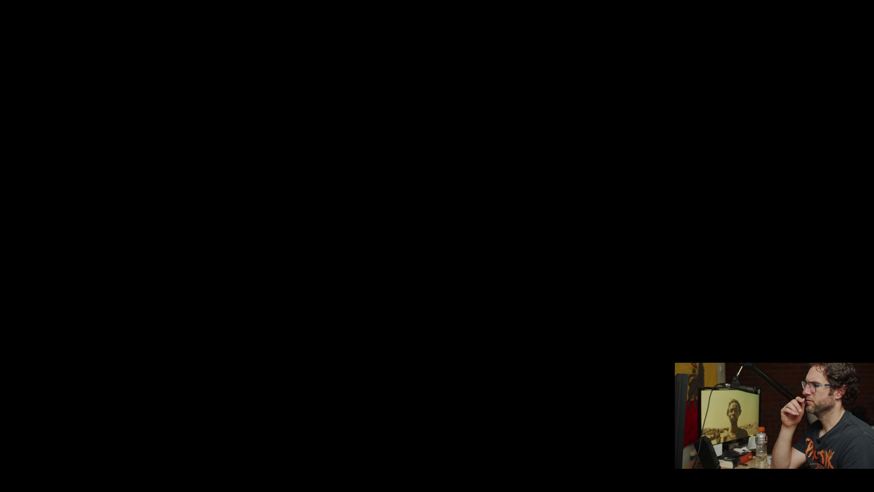
pyautogui.press('space')
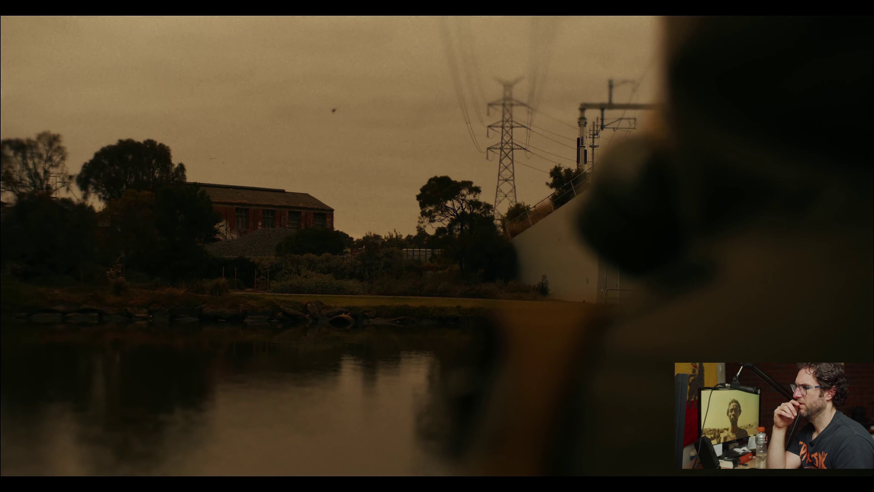
pyautogui.press('Escape')
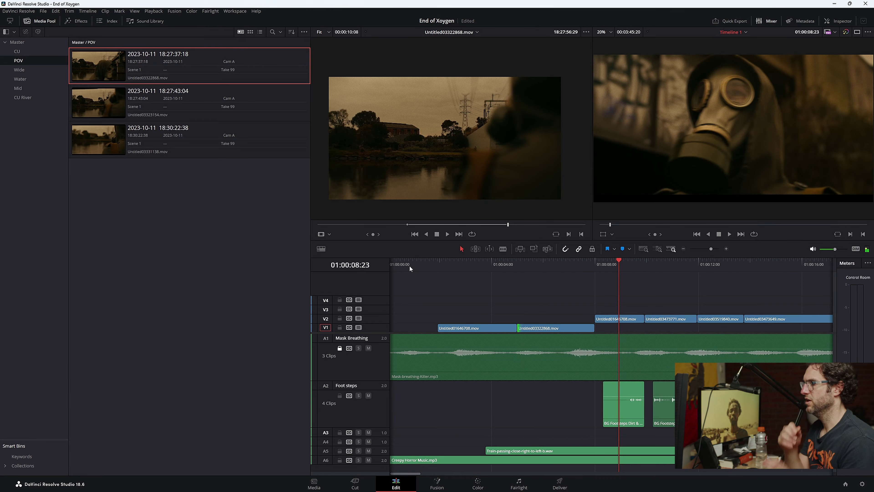
pyautogui.click(544, 264)
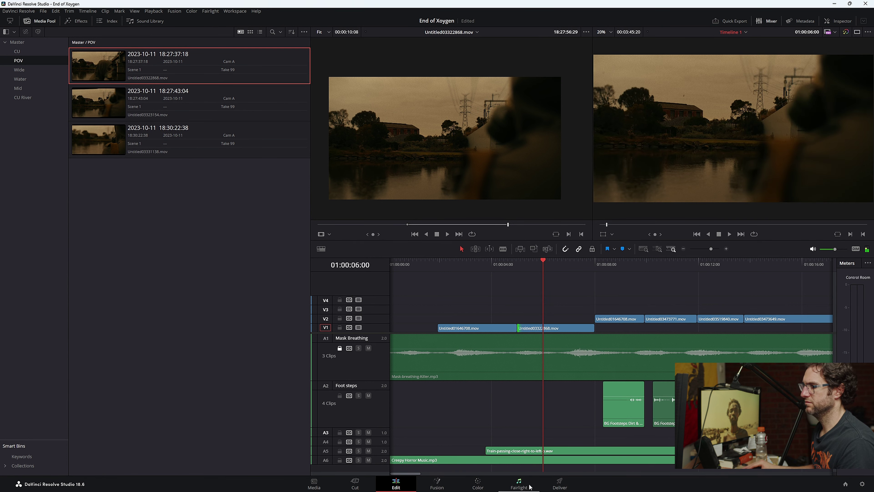
pyautogui.click(521, 481)
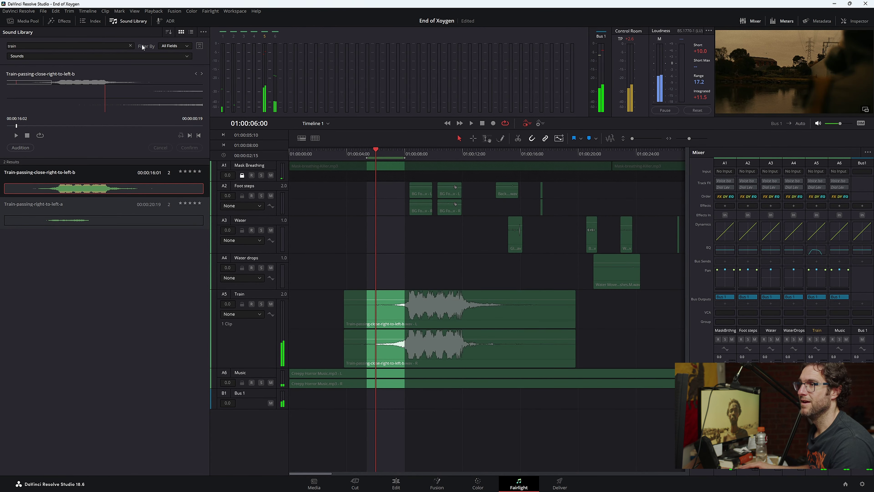
# - Search the Sound Library for 'birds' and audition Wing Flaps Multiple Birds Fly Away
pyautogui.click(130, 45)
pyautogui.write('bir')
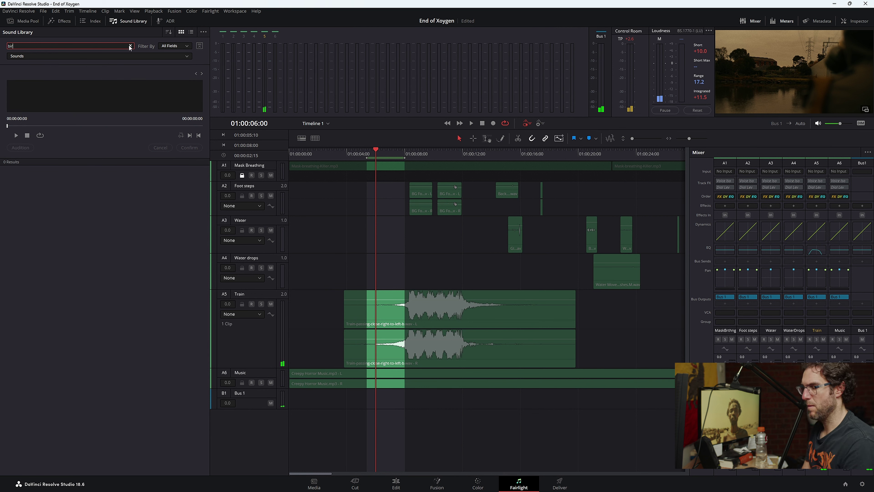
pyautogui.write('ds')
pyautogui.click(67, 223)
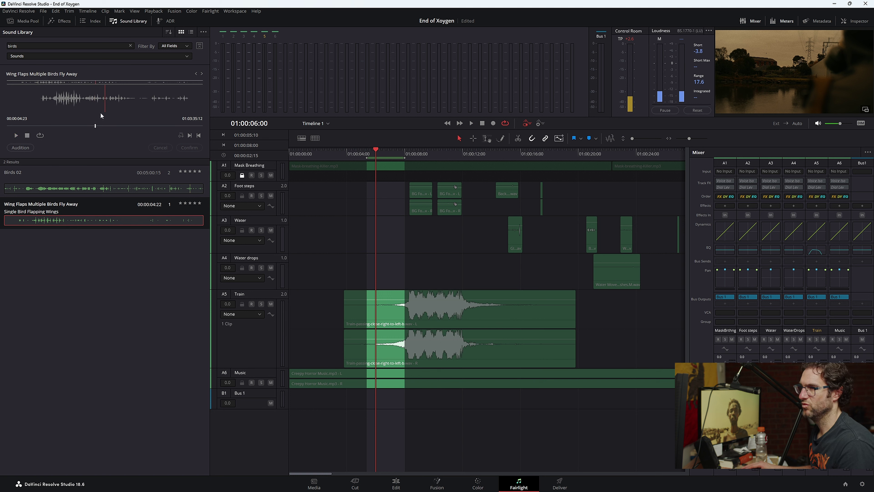
pyautogui.moveTo(94, 126)
pyautogui.mouseDown()
pyautogui.moveTo(23, 126)
pyautogui.moveTo(104, 129)
pyautogui.mouseUp()
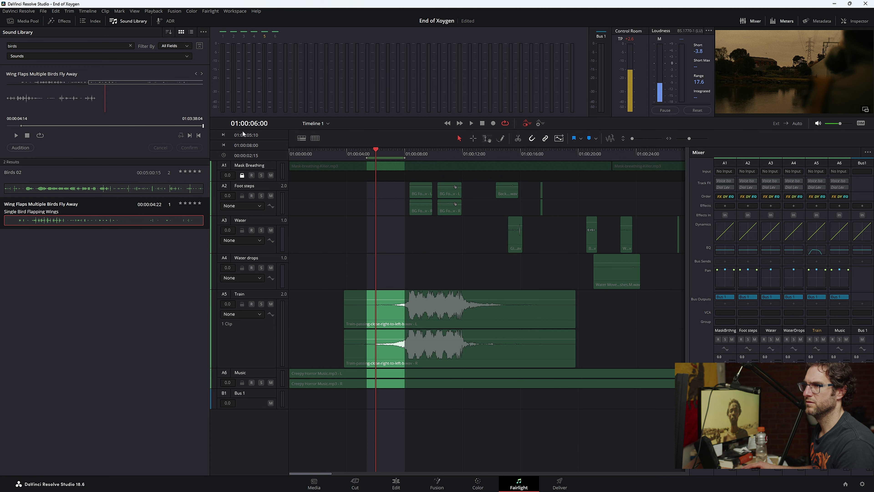
# - Play the timeline from near the start and narrow the mixer to widen the timeline
pyautogui.click(342, 153)
pyautogui.press('space')
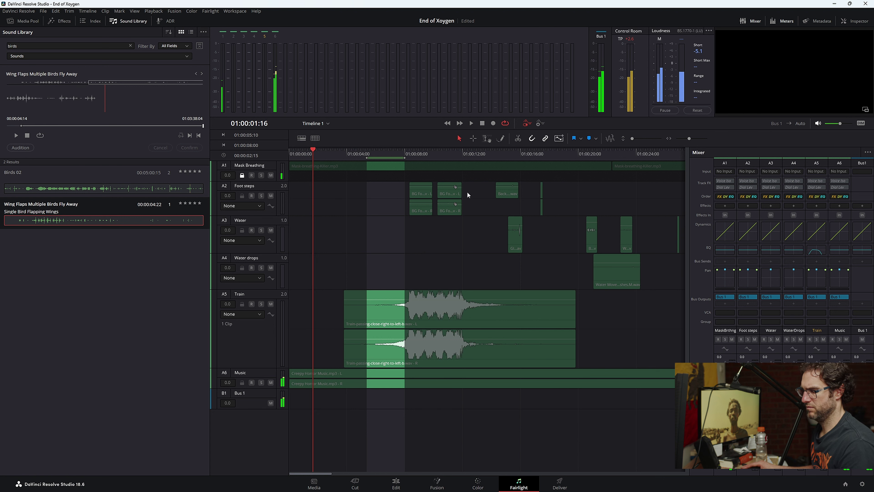
pyautogui.click(391, 229)
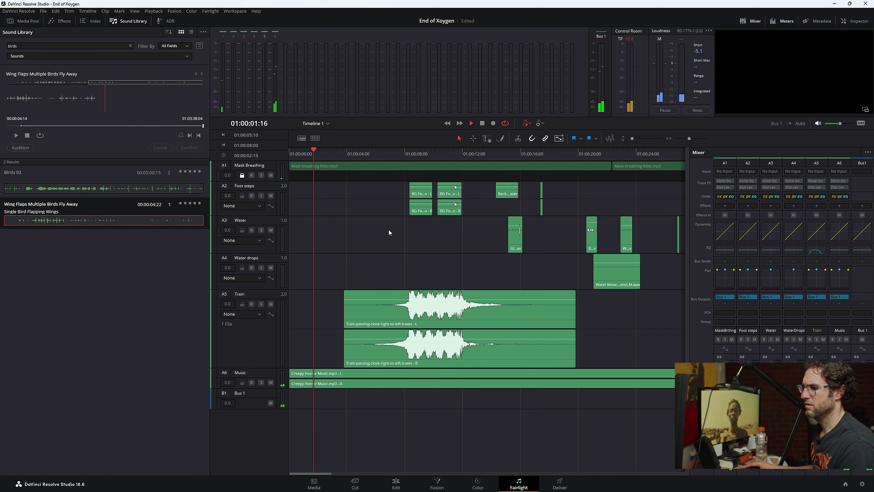
pyautogui.press('space')
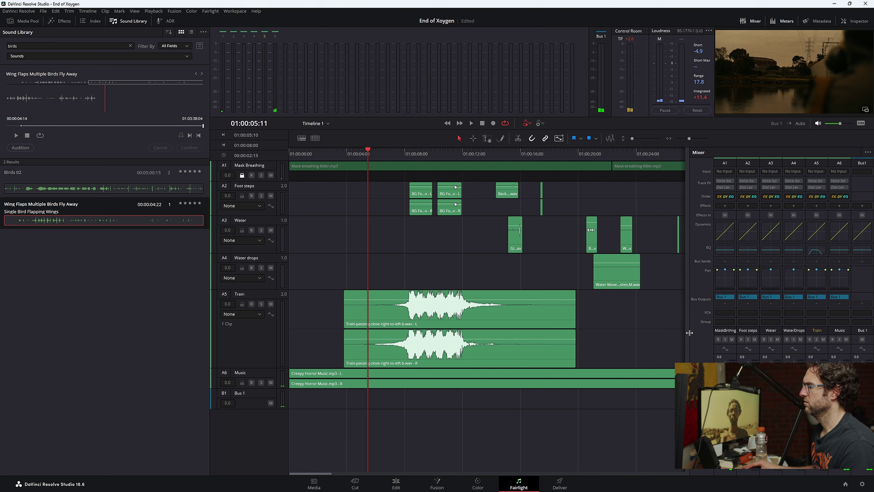
pyautogui.moveTo(689, 333); pyautogui.dragTo(778, 333)
pyautogui.press('space')
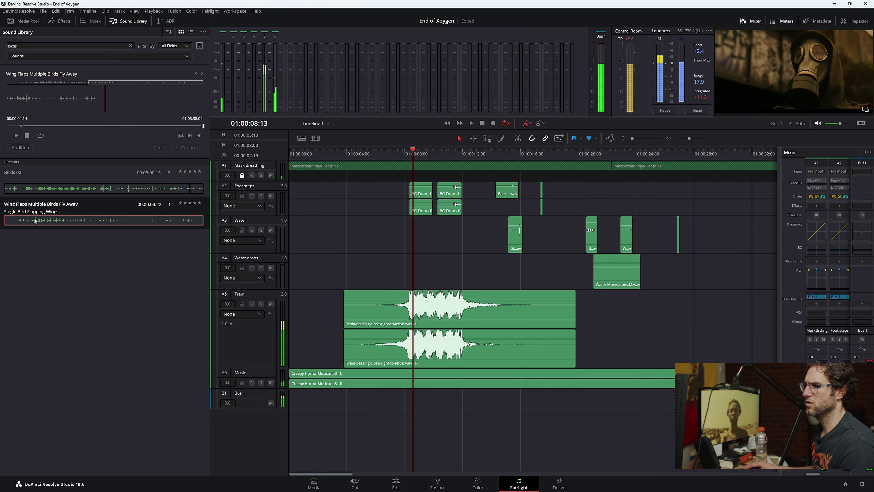
pyautogui.moveTo(34, 219); pyautogui.dragTo(383, 401)
pyautogui.click(346, 166)
pyautogui.press('space')
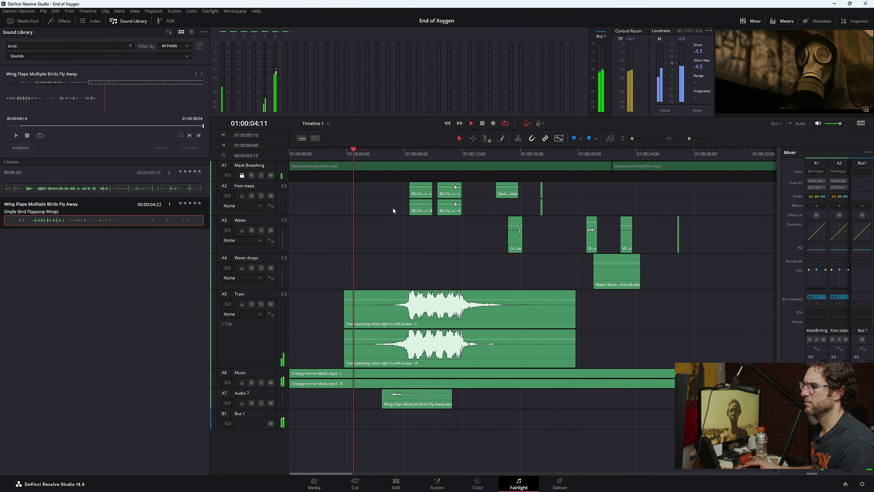
pyautogui.press('space')
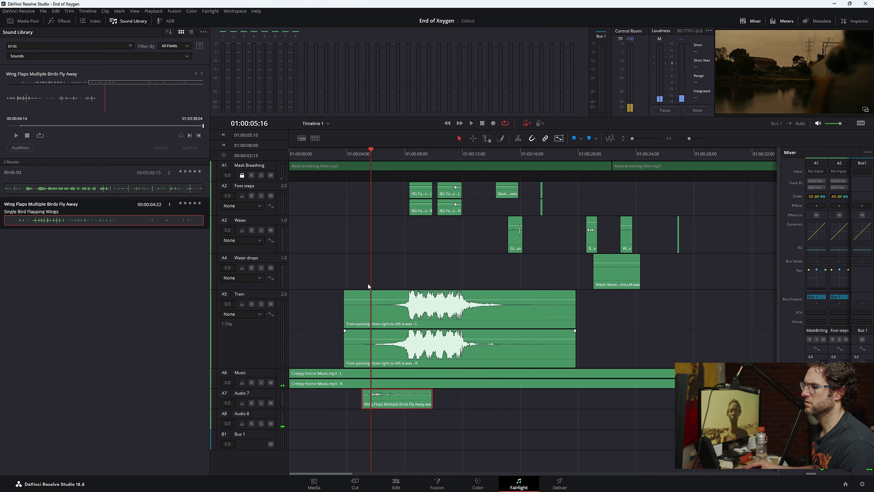
pyautogui.click(342, 154)
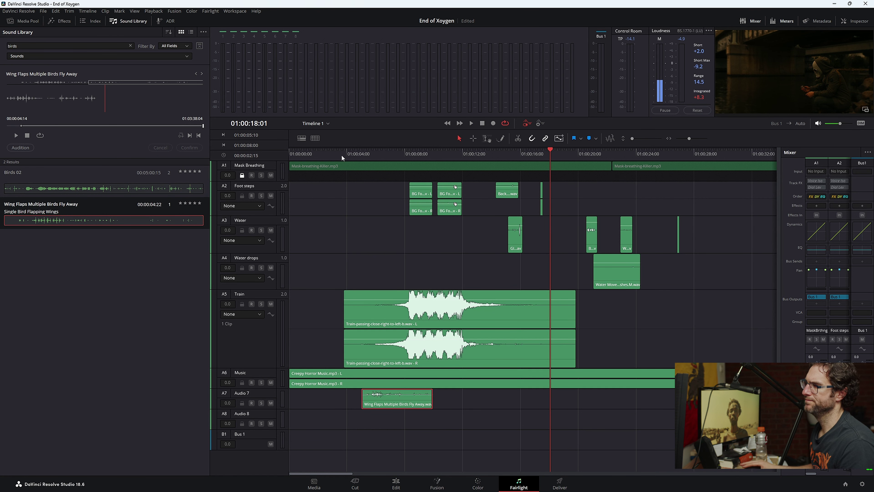
pyautogui.press('space')
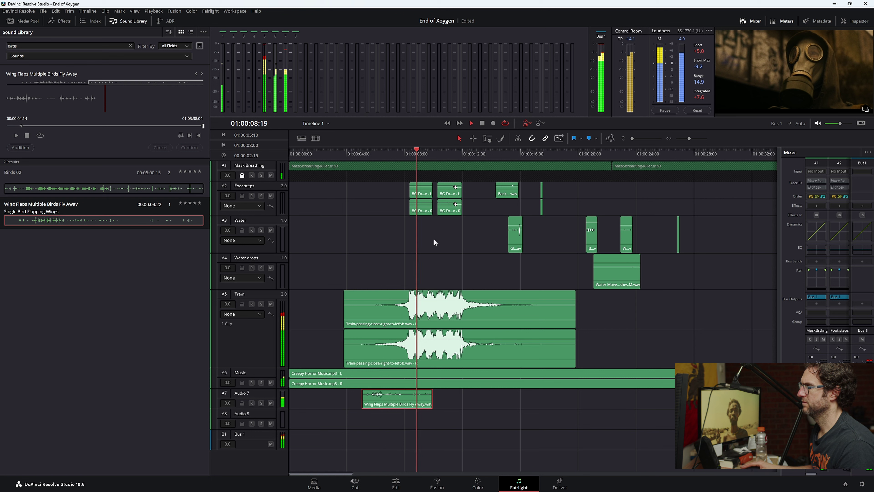
pyautogui.press('space')
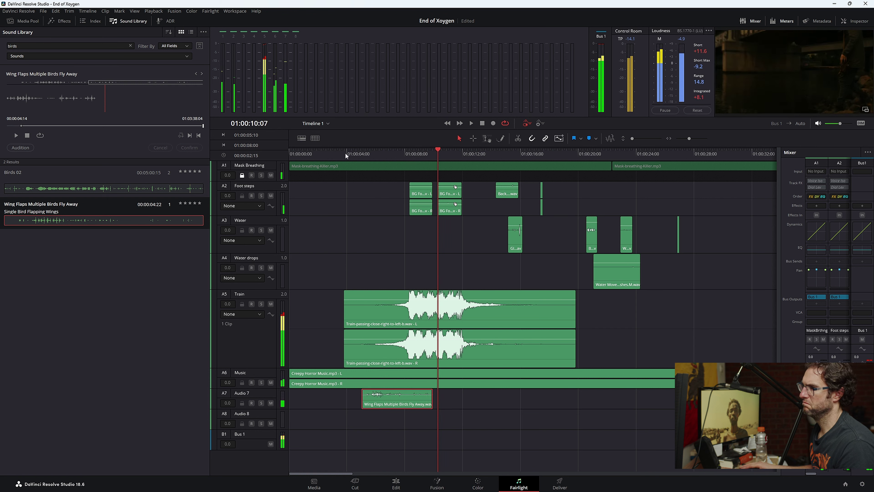
pyautogui.press('space')
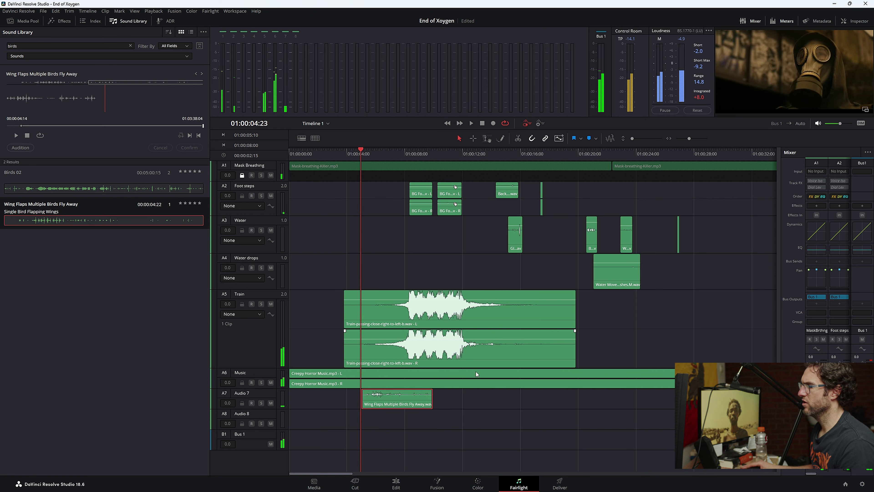
pyautogui.click(438, 343)
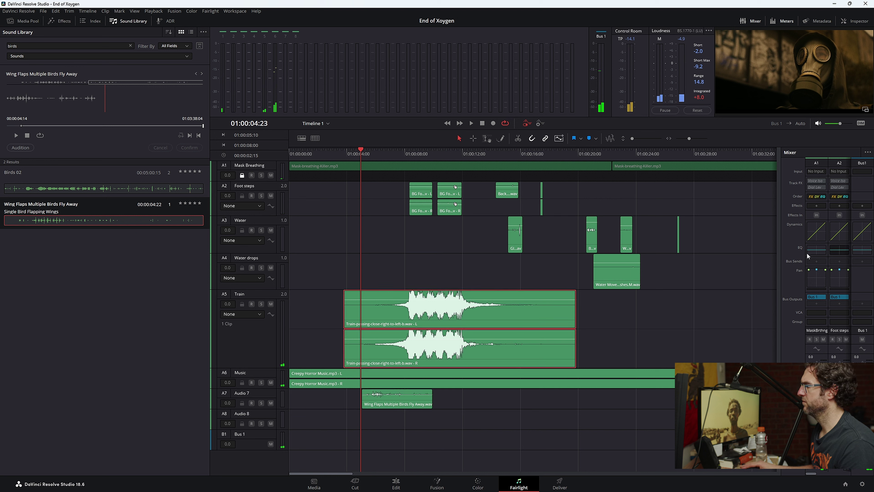
# - Turn off Band 1, the low-cut band, in the Train track's EQ
pyautogui.moveTo(779, 245); pyautogui.dragTo(612, 255)
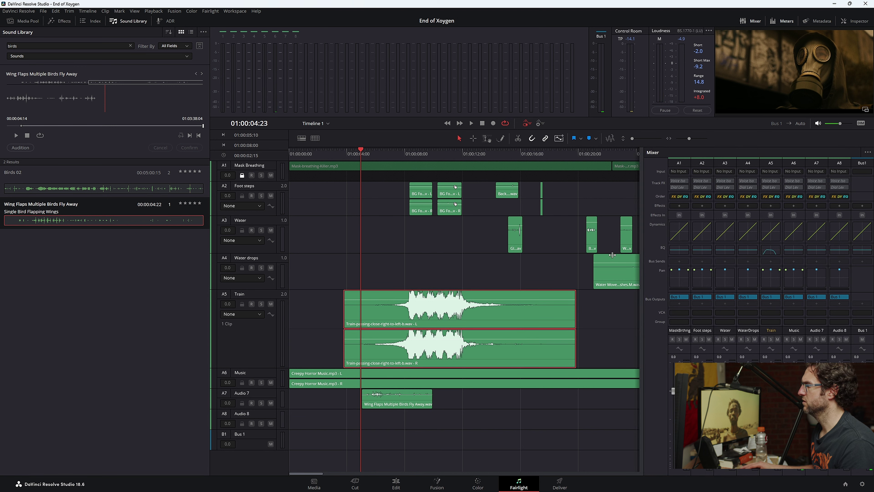
pyautogui.click(769, 251)
pyautogui.moveTo(791, 64); pyautogui.dragTo(530, 65)
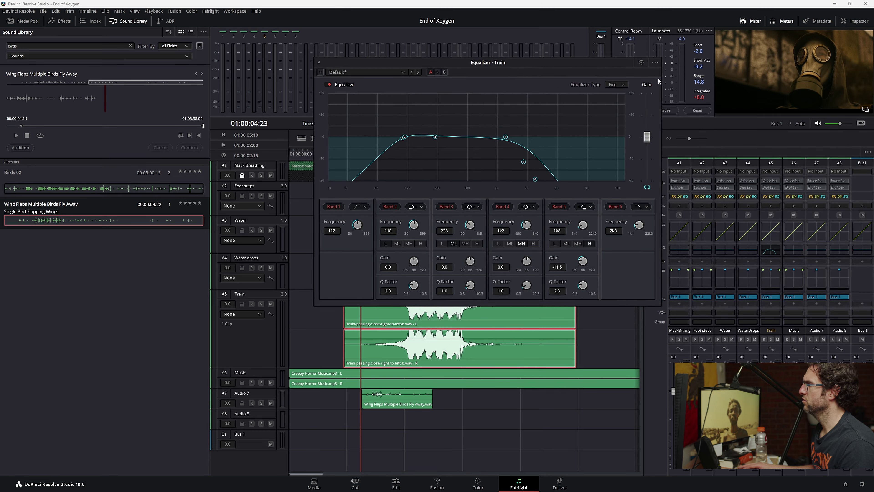
pyautogui.click(335, 207)
pyautogui.click(317, 62)
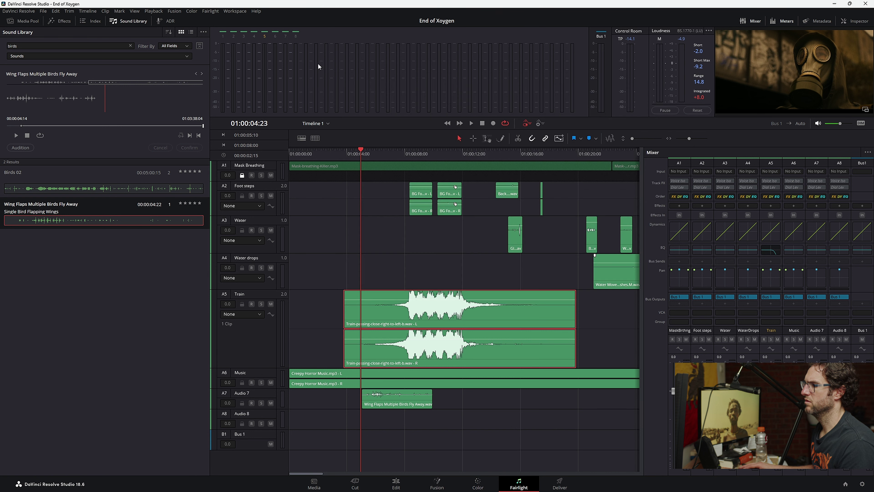
# - Rename the Audio 7 track to BIRDS
pyautogui.click(414, 403)
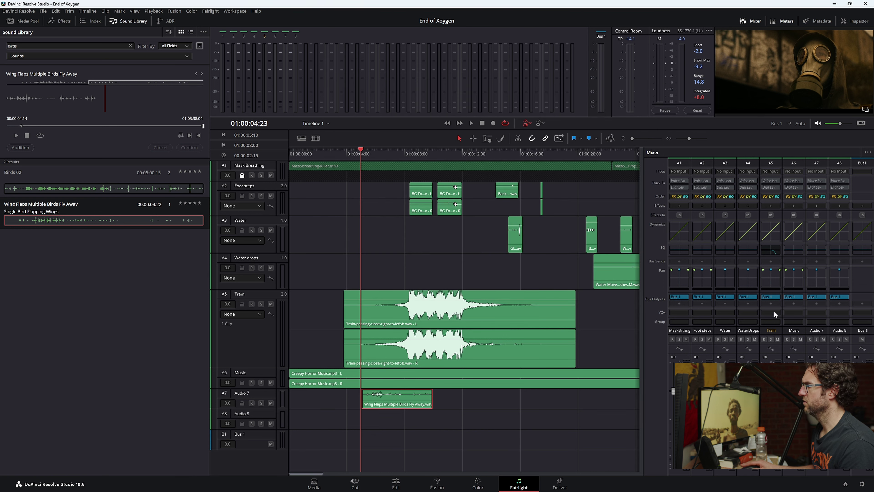
pyautogui.doubleClick(243, 393)
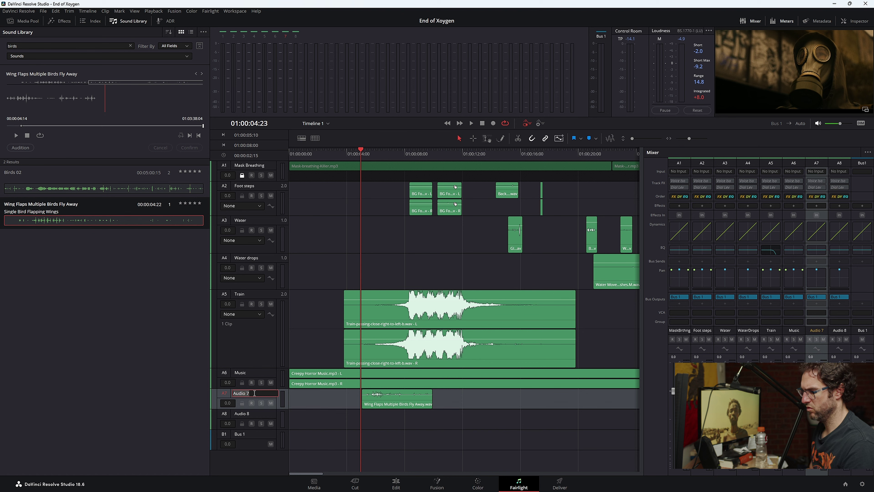
pyautogui.click(477, 483)
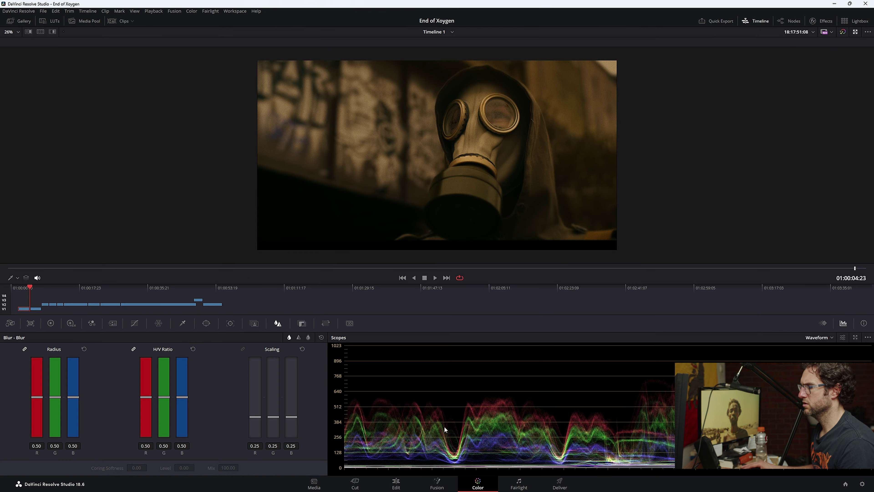
pyautogui.click(518, 482)
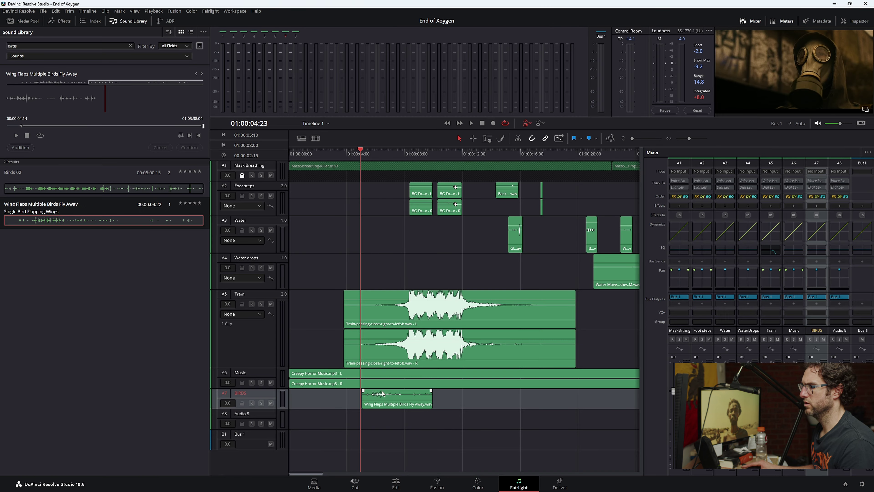
pyautogui.click(390, 153)
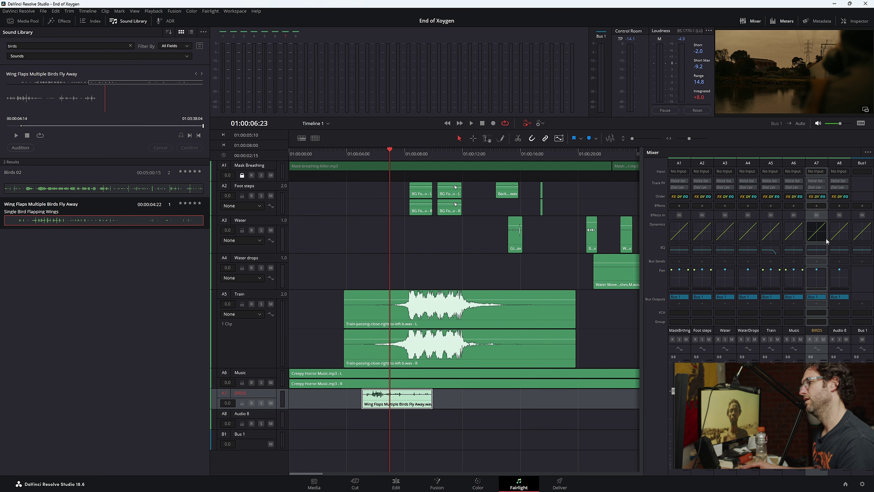
# - Paste the Train EQ onto the BIRDS track and switch off its Band 1 low cut
pyautogui.click(815, 250)
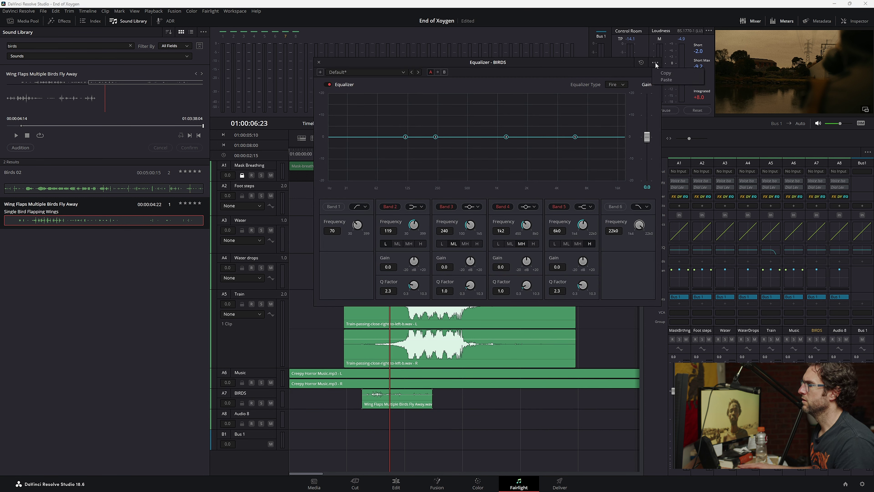
pyautogui.click(664, 80)
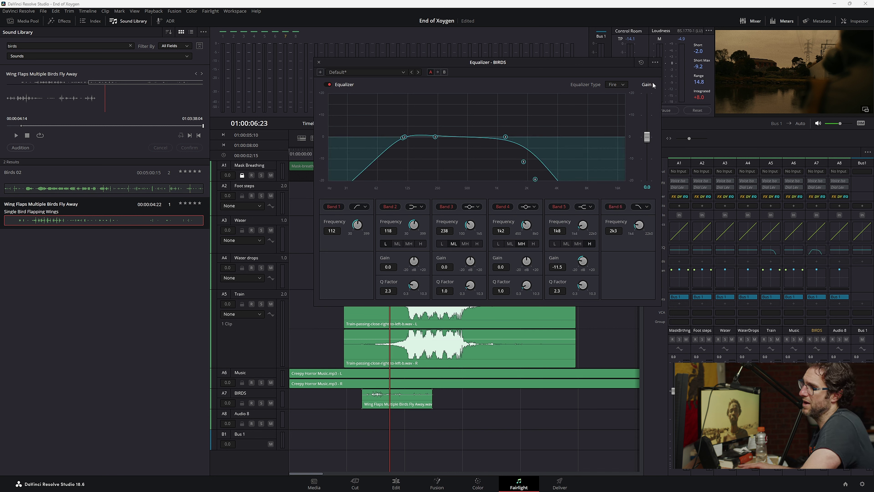
pyautogui.click(335, 208)
pyautogui.click(319, 64)
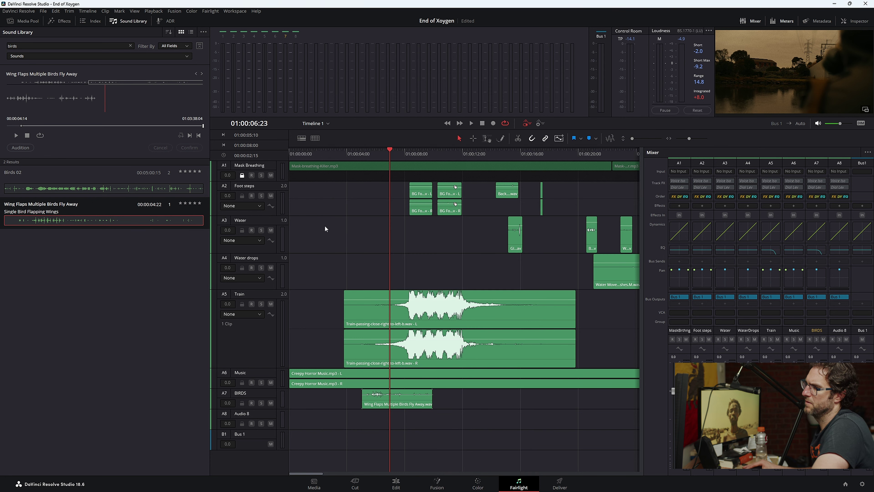
pyautogui.moveTo(332, 153); pyautogui.dragTo(287, 174)
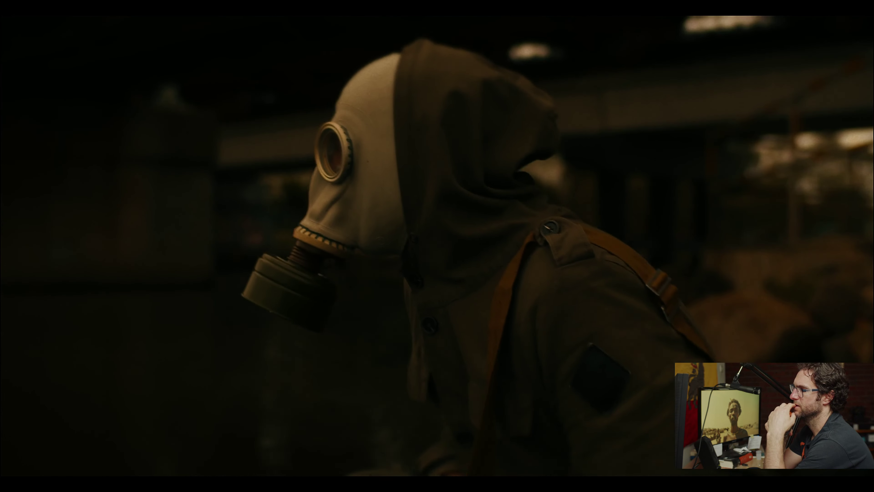
# - Replay the wing-flap section from about 01:00:05, then enlarge the BIRDS track height
pyautogui.press('Escape')
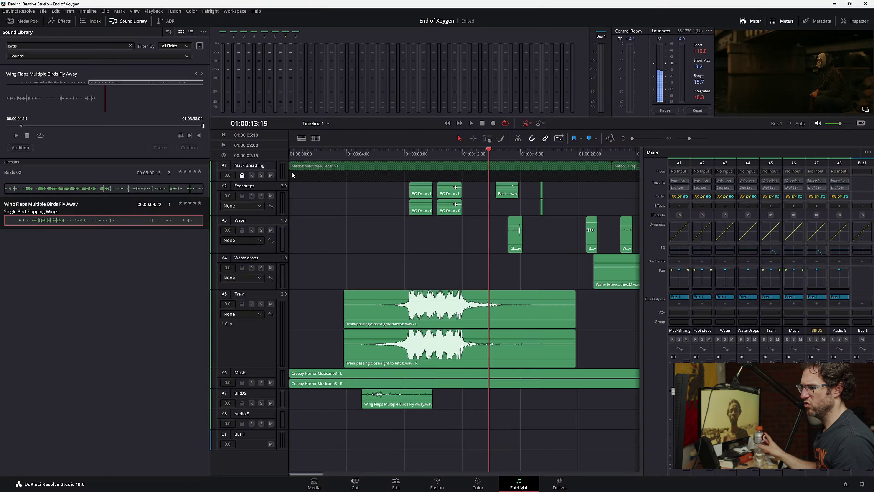
pyautogui.click(363, 154)
pyautogui.press('space')
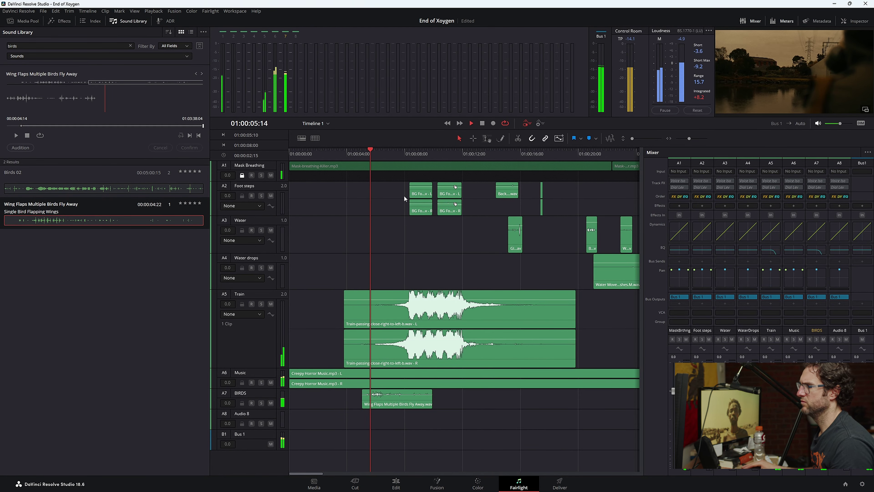
pyautogui.press('space')
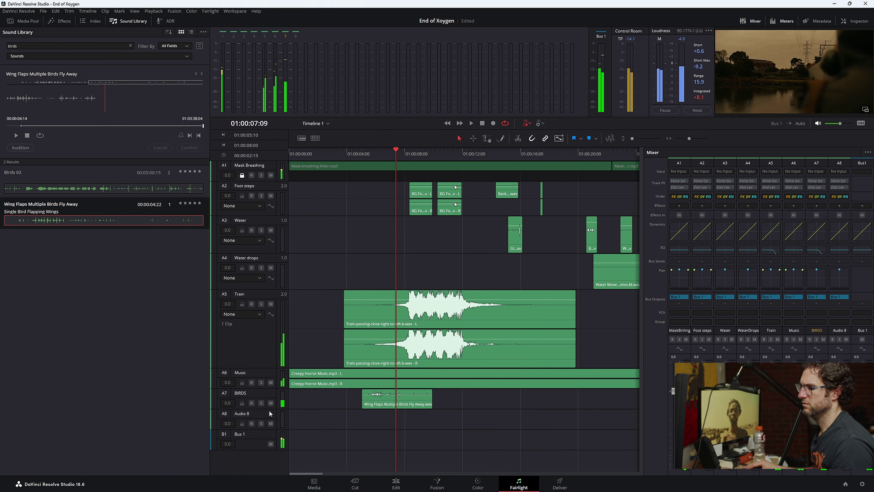
pyautogui.moveTo(269, 410); pyautogui.dragTo(269, 444)
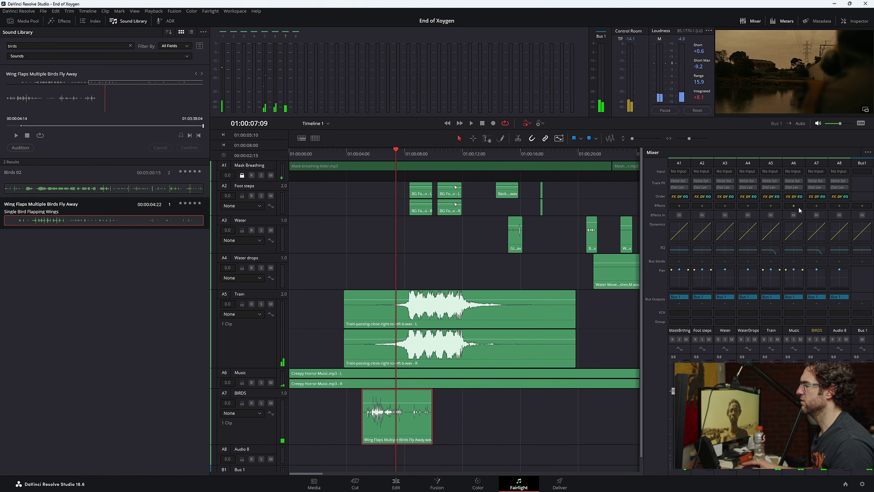
# - Raise the Train EQ's Band 6 high cut to 5.6 kHz and audition it full screen
pyautogui.click(769, 250)
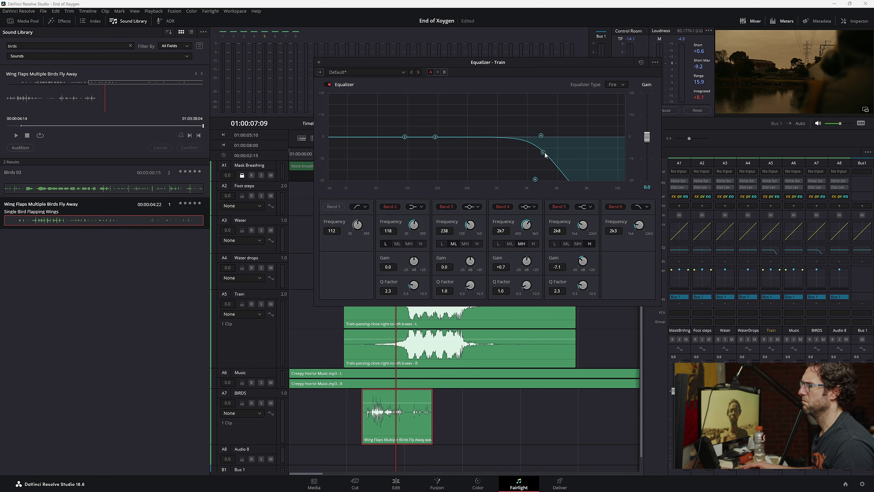
pyautogui.moveTo(536, 179); pyautogui.dragTo(575, 179)
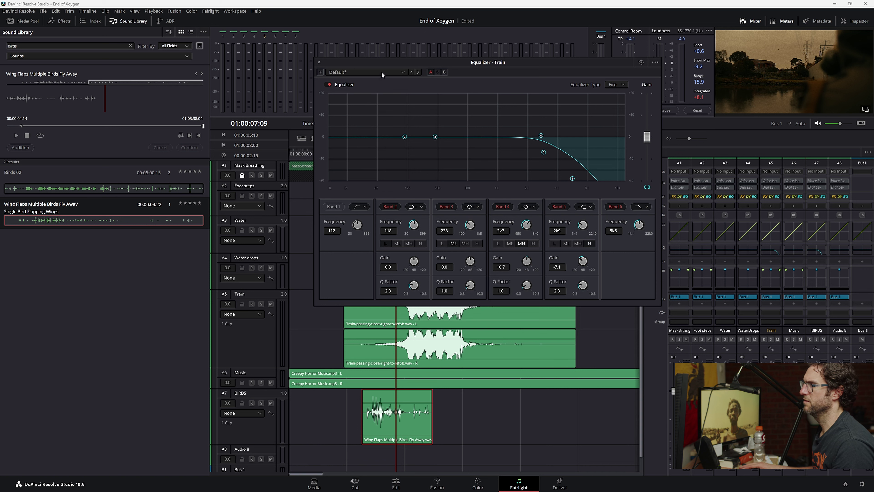
pyautogui.moveTo(386, 65); pyautogui.dragTo(491, 55)
pyautogui.press('space')
pyautogui.click(351, 147)
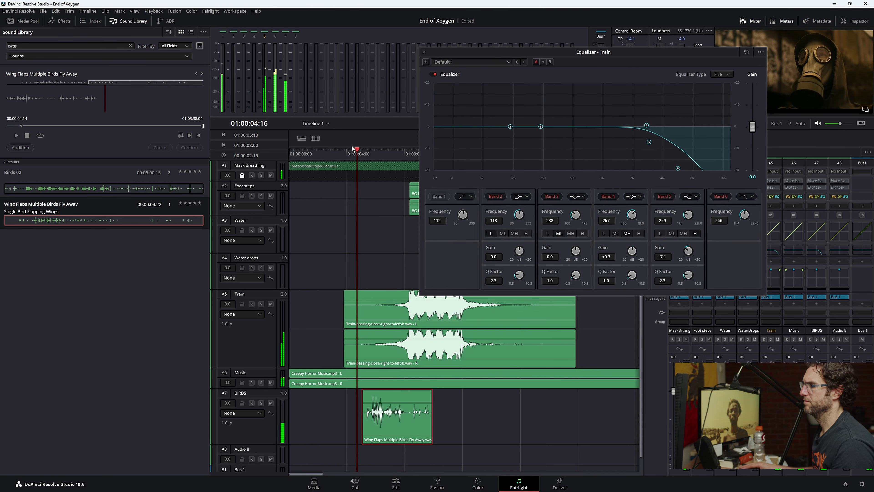
pyautogui.hotkey('ctrl', 'f')
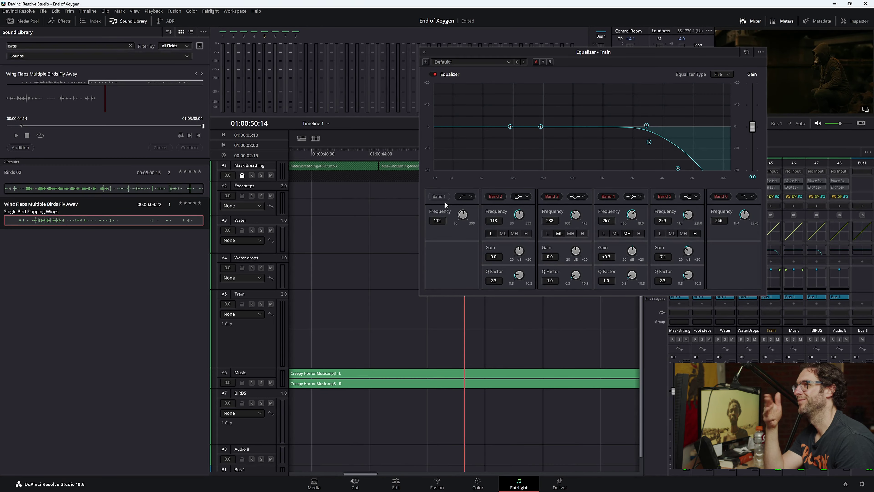
pyautogui.click(424, 52)
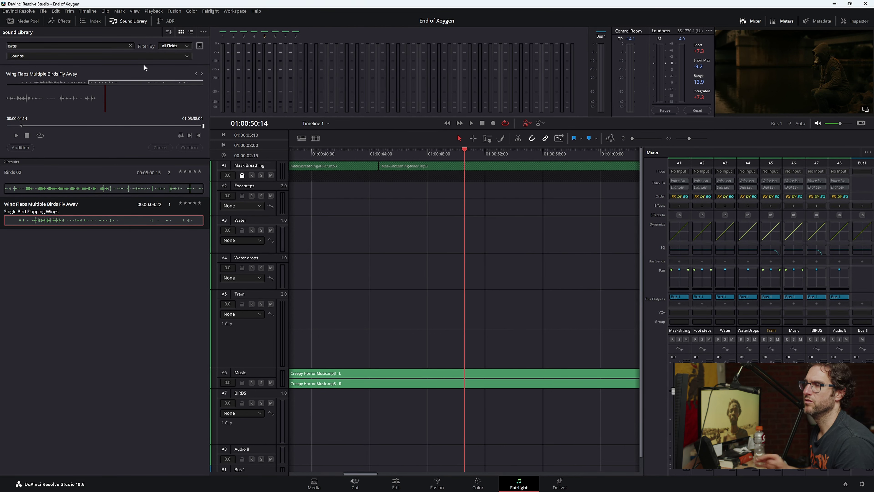
# - Search the Sound Library for 'siren'
pyautogui.click(130, 46)
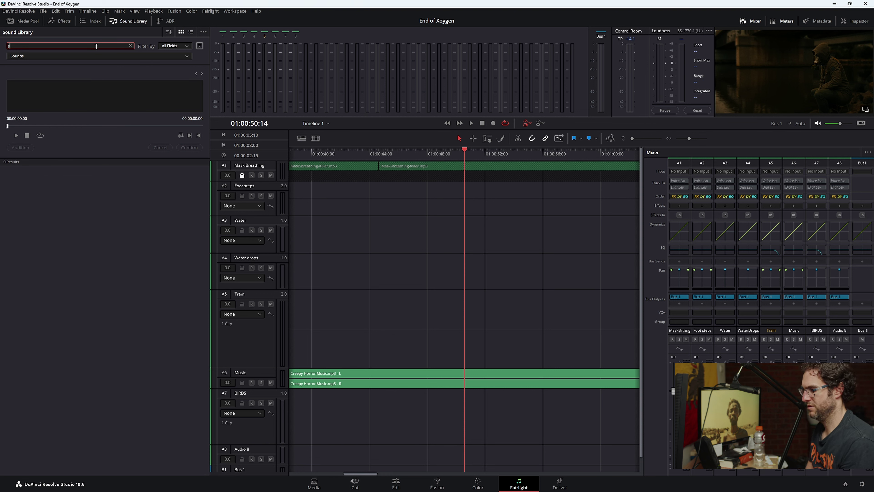
pyautogui.write('sireb')
pyautogui.press('BackSpace')
pyautogui.write('n')
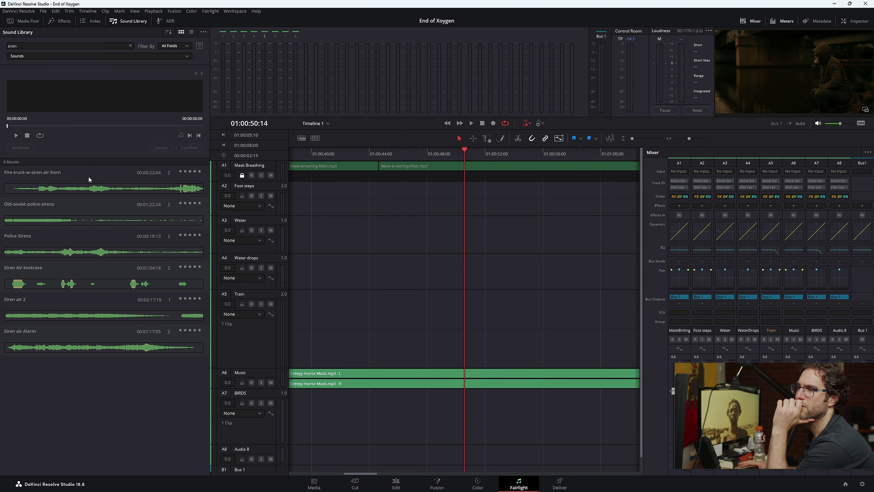
# - Audition the siren results, ending on Siren air Alarm, and zoom the timeline out
pyautogui.click(81, 221)
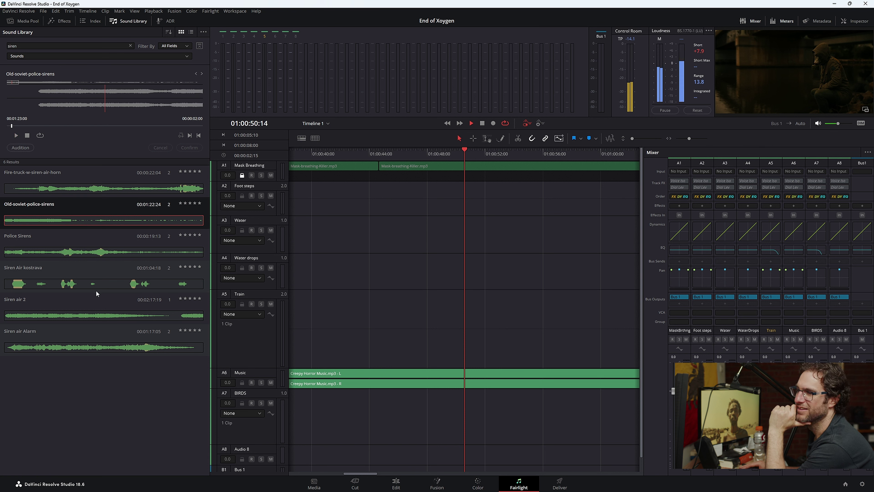
pyautogui.click(72, 284)
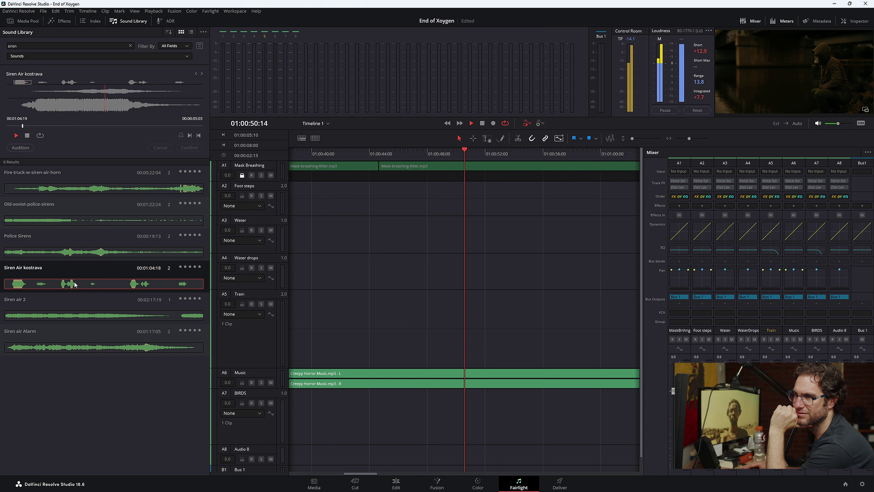
pyautogui.click(79, 314)
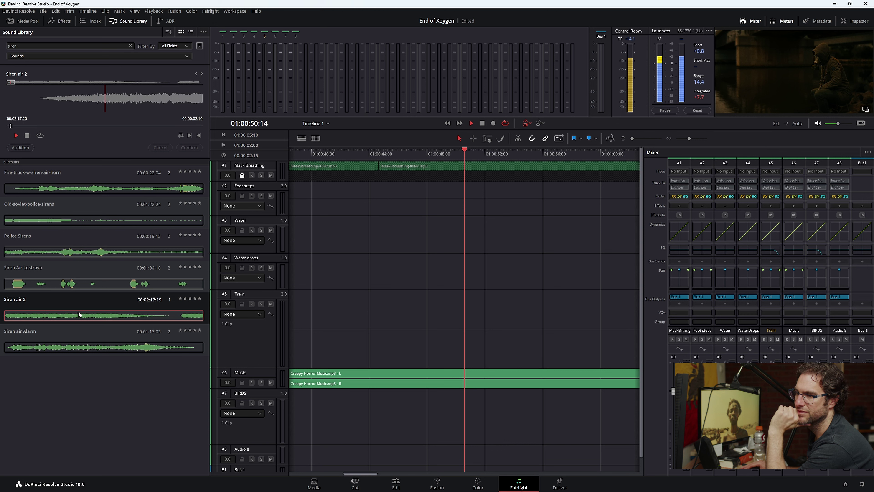
pyautogui.click(85, 348)
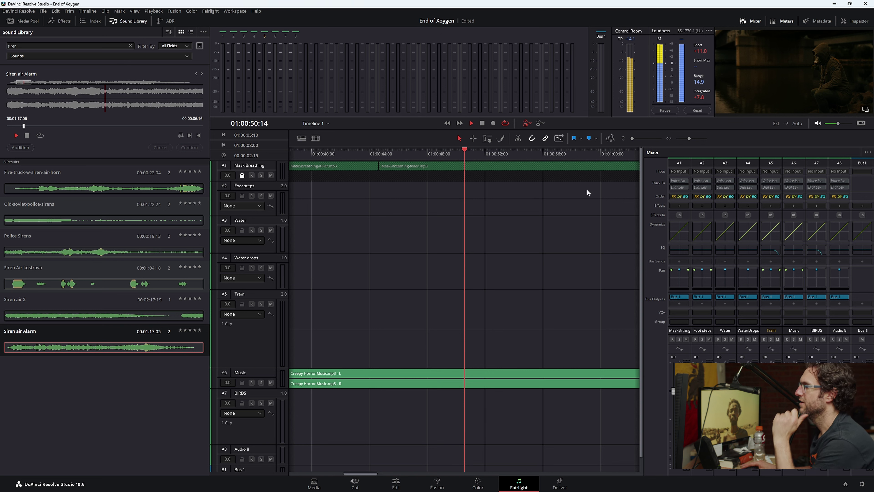
pyautogui.moveTo(689, 138); pyautogui.dragTo(686, 138)
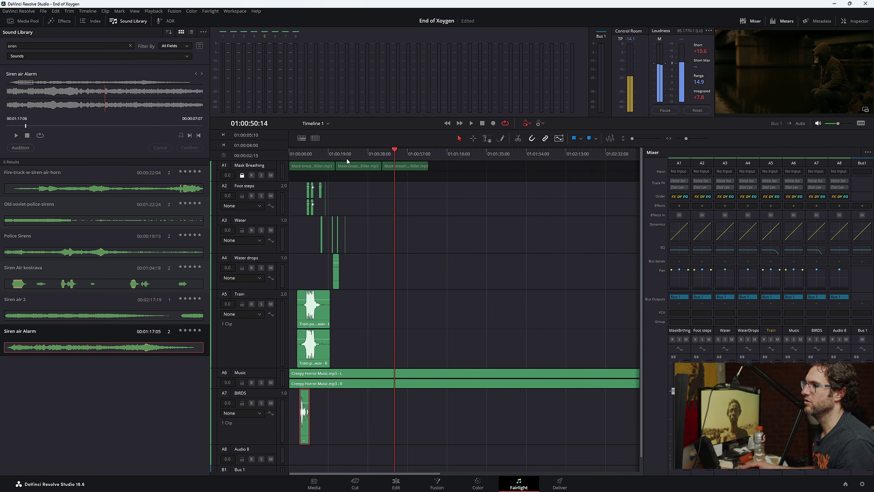
# - Play the timeline and stop around 01:00:27 to find the siren's spot
pyautogui.moveTo(347, 158); pyautogui.dragTo(317, 156)
pyautogui.press('space')
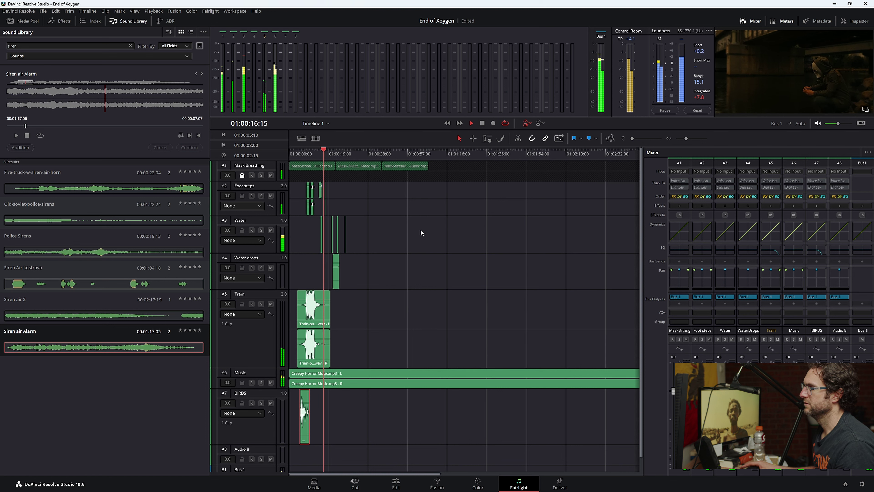
pyautogui.click(346, 157)
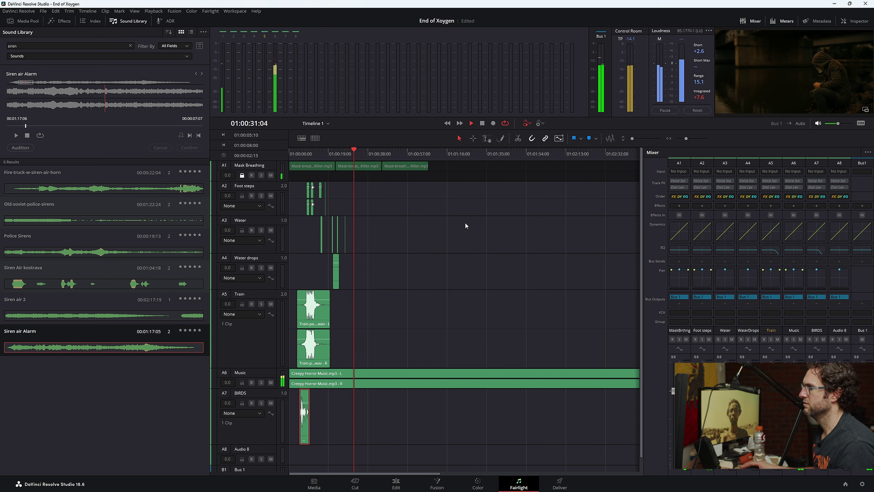
pyautogui.press('space')
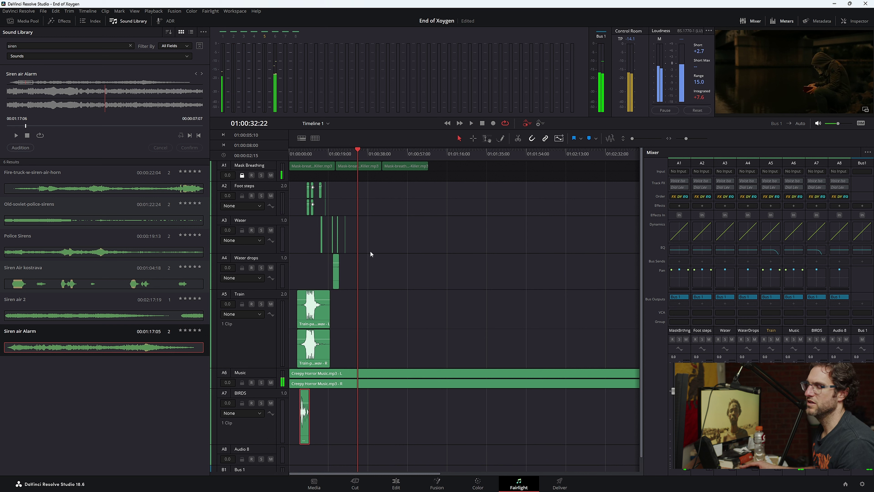
# - Add Siren air Alarm to the BIRDS track after the wing flaps and nudge it earlier
pyautogui.moveTo(70, 347); pyautogui.dragTo(375, 423)
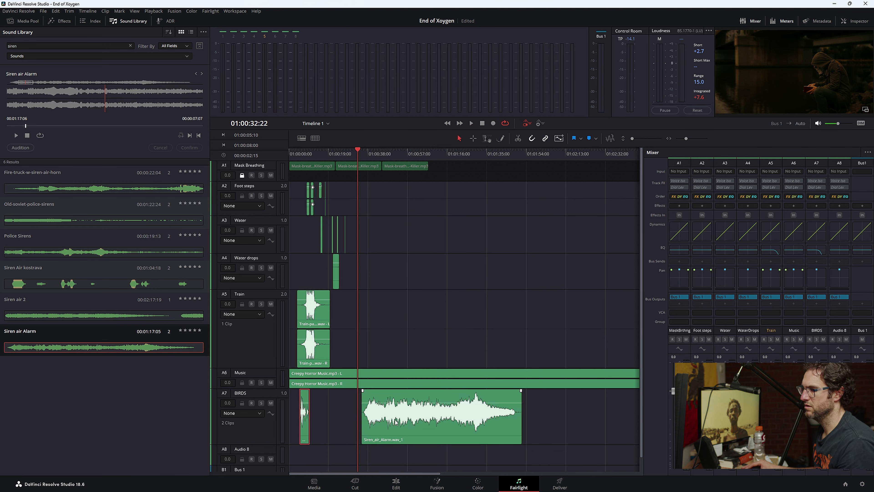
pyautogui.press('space')
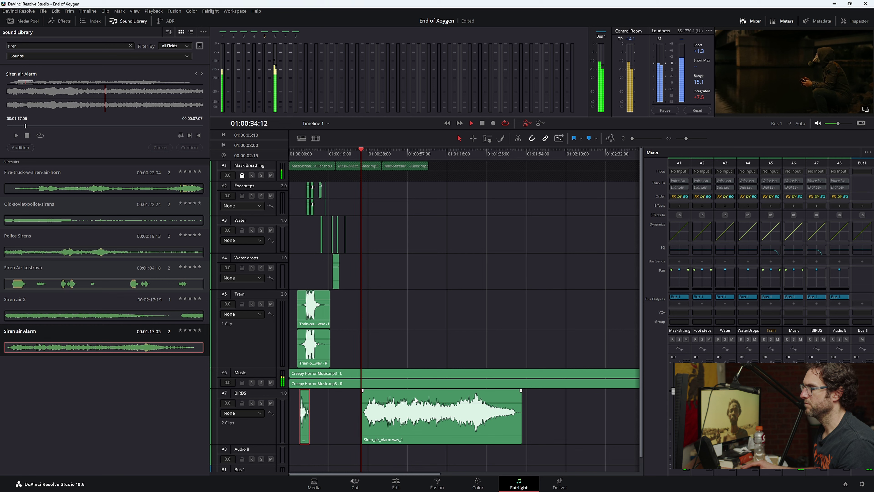
pyautogui.press('space')
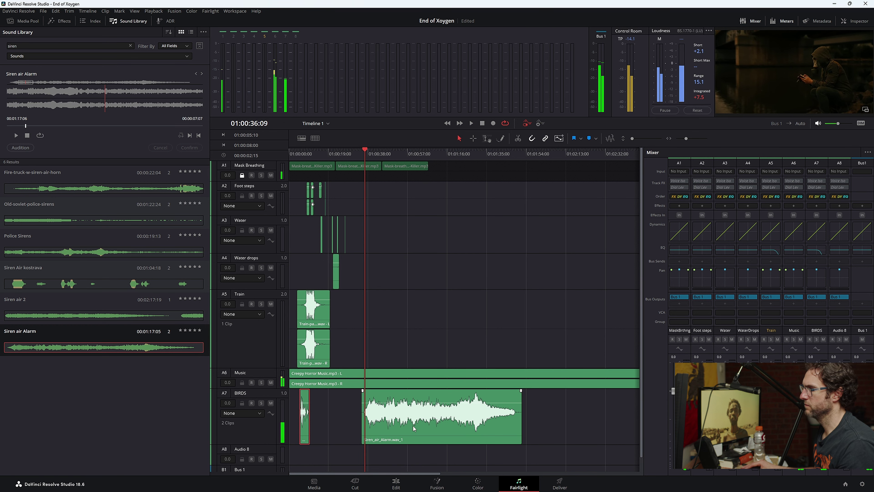
pyautogui.moveTo(414, 429); pyautogui.dragTo(397, 429)
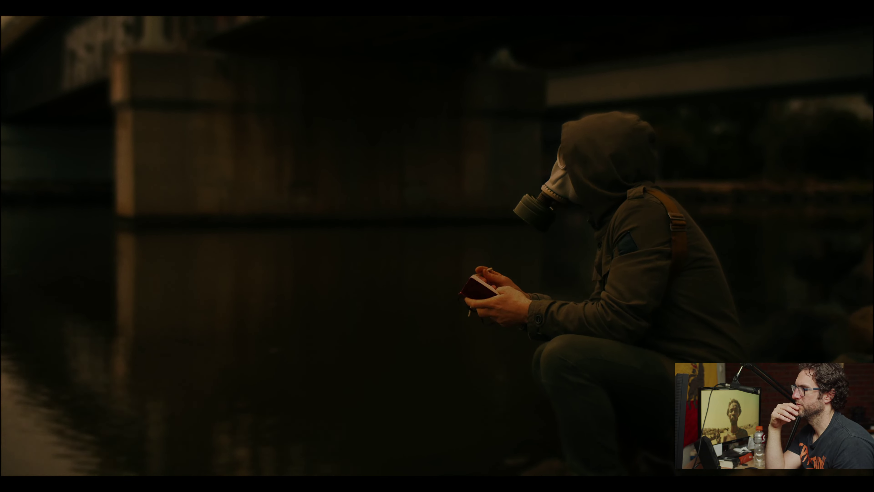
pyautogui.press('Escape')
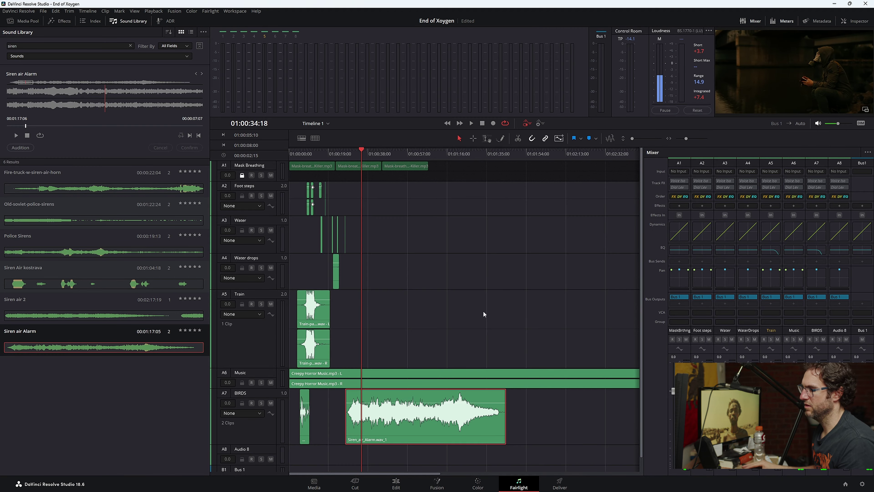
# - Align the Siren_air_Alarm clip's start with the playhead and review it full screen
pyautogui.moveTo(432, 426)
pyautogui.mouseDown()
pyautogui.moveTo(448, 426)
pyautogui.moveTo(430, 417)
pyautogui.mouseUp()
pyautogui.press('space')
pyautogui.hotkey('ctrl', 'f')
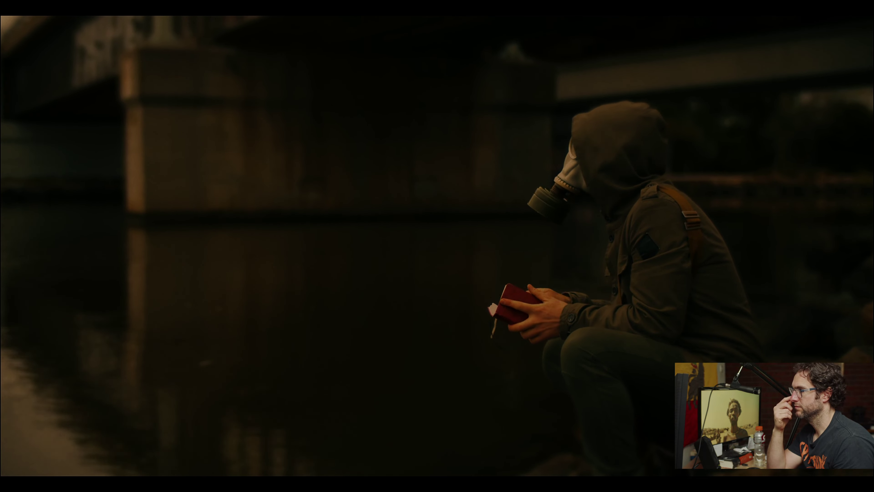
pyautogui.press('Escape')
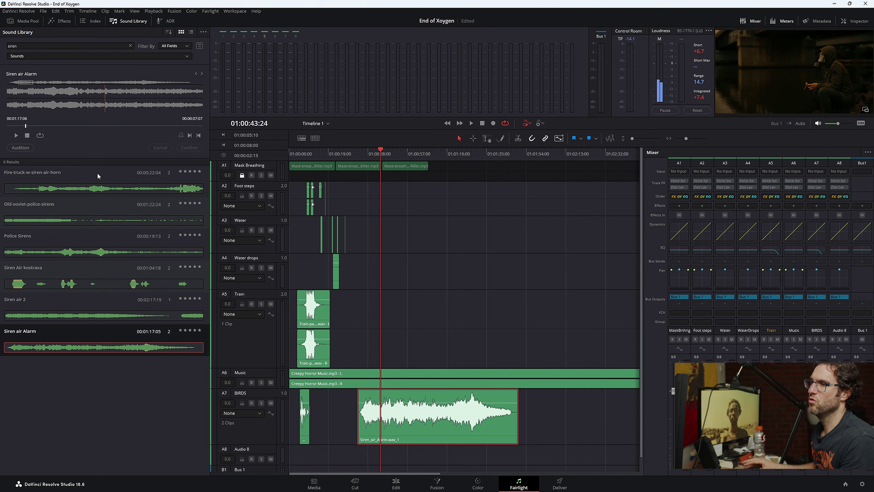
# - Search the Sound Library for 'police' and audition Police Sirens
pyautogui.click(130, 46)
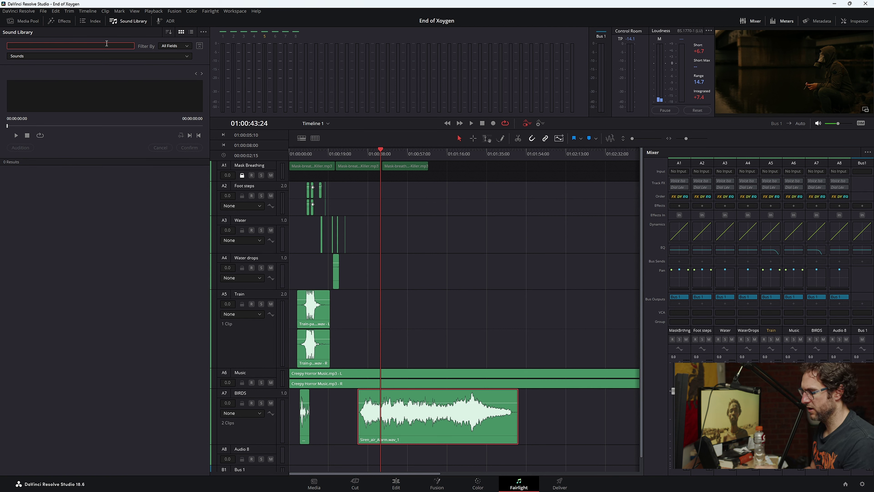
pyautogui.write('police')
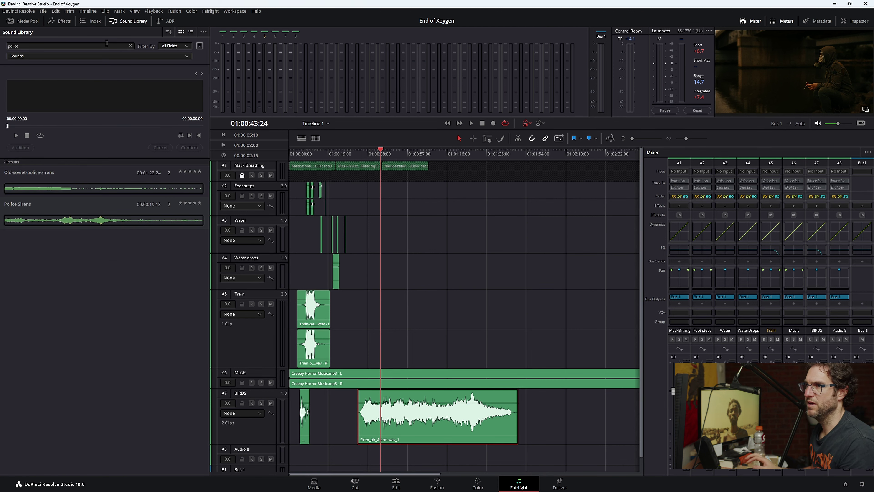
pyautogui.click(81, 219)
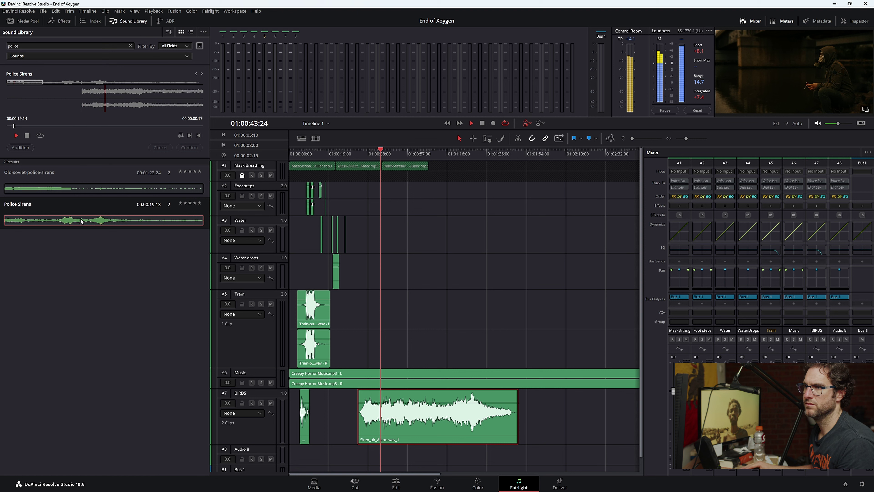
# - Place Police Sirens on Audio 8 at the playhead near 01:00:43 and play both sirens
pyautogui.moveTo(87, 230); pyautogui.dragTo(380, 449)
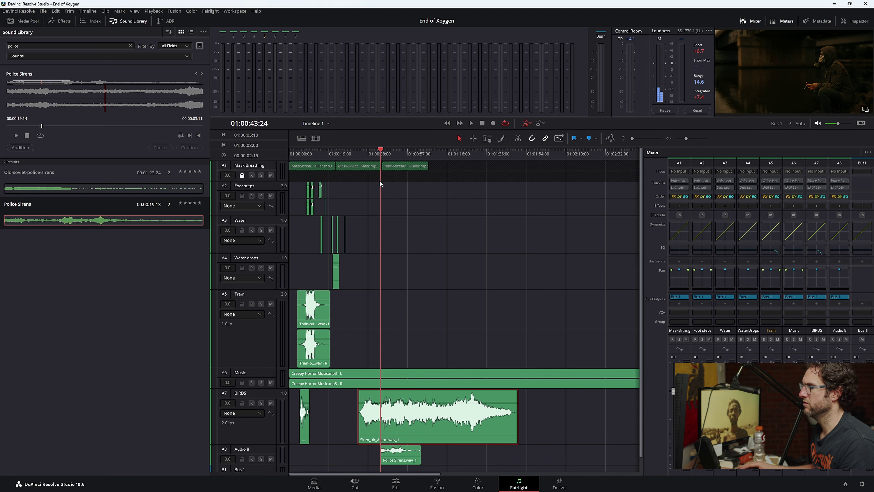
pyautogui.press('space')
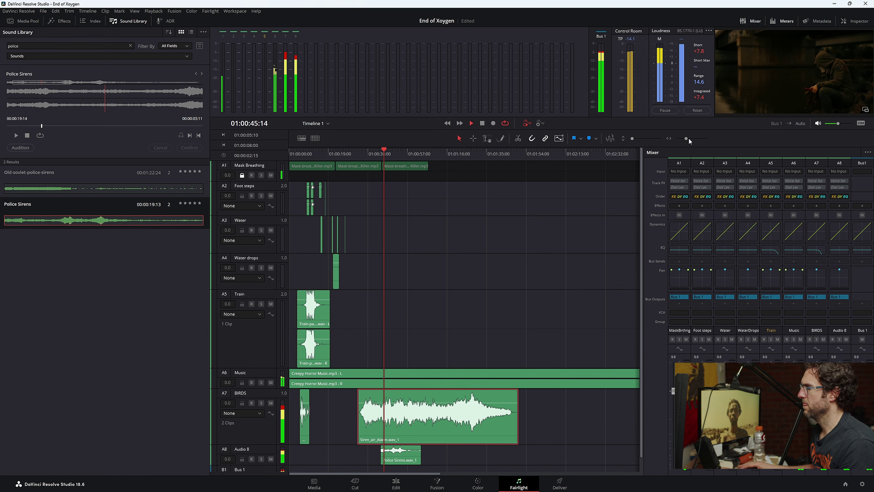
pyautogui.click(689, 139)
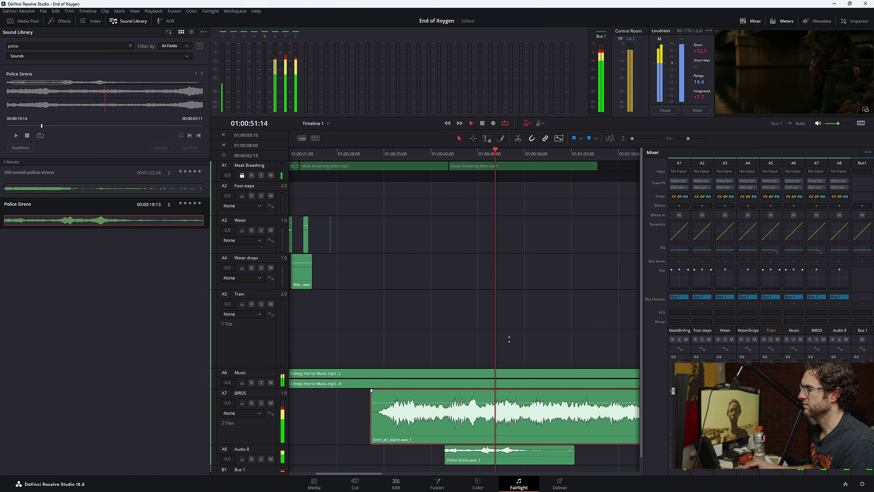
pyautogui.press('space')
# - Give the Police Sirens clip a fade-out and trim its end shorter
pyautogui.moveTo(448, 155); pyautogui.dragTo(440, 158)
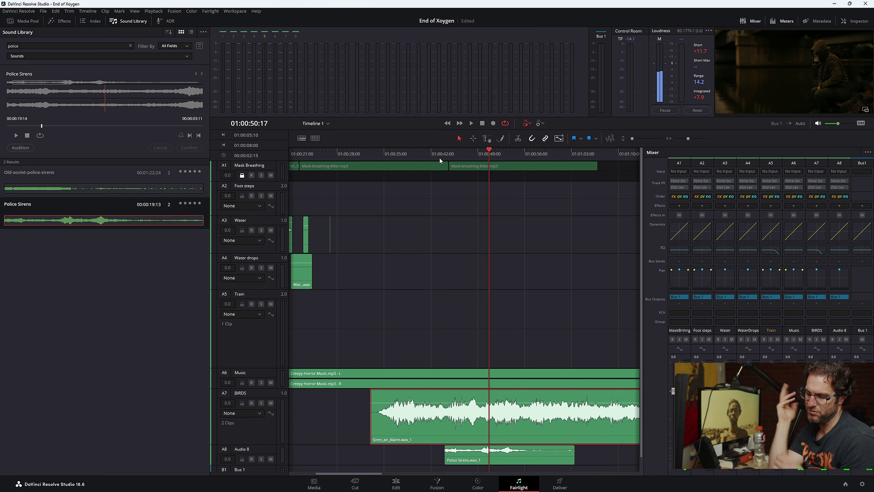
pyautogui.press('space')
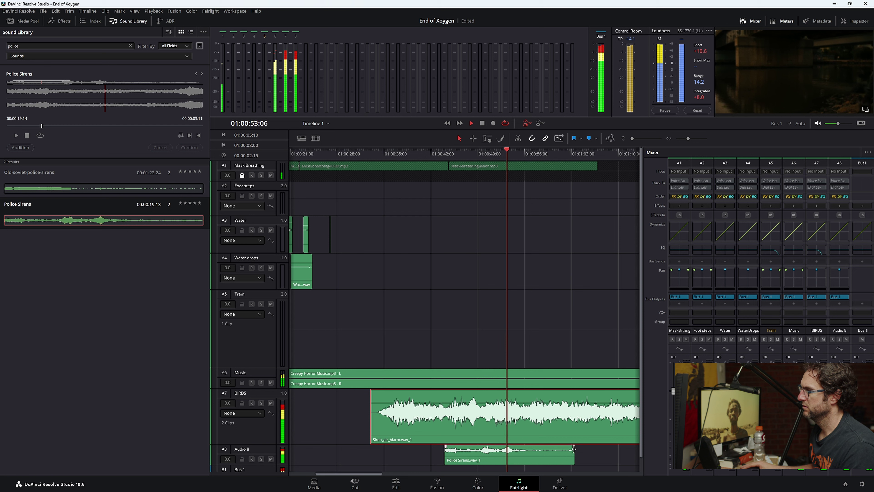
pyautogui.moveTo(573, 446); pyautogui.dragTo(520, 447)
pyautogui.moveTo(574, 454); pyautogui.dragTo(522, 454)
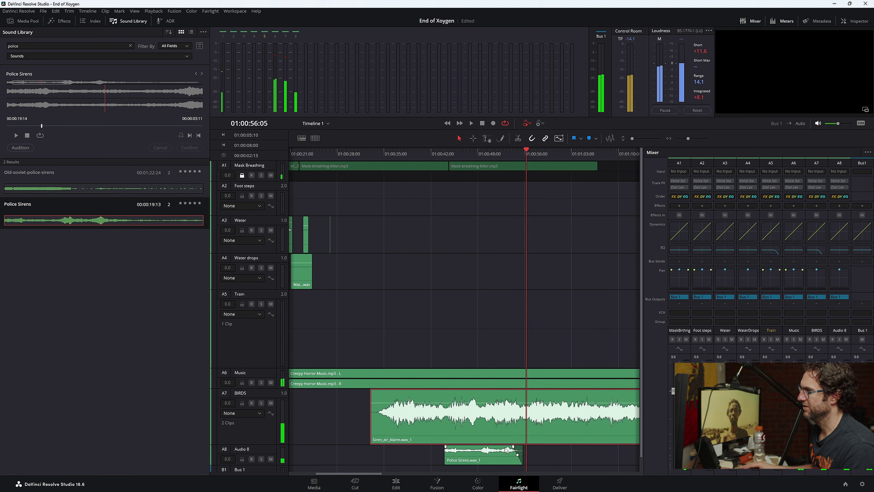
# - Review full screen from 01:00:36:23 and extend the faded ending to about 01:00:57
pyautogui.click(397, 155)
pyautogui.hotkey('ctrl', 'f')
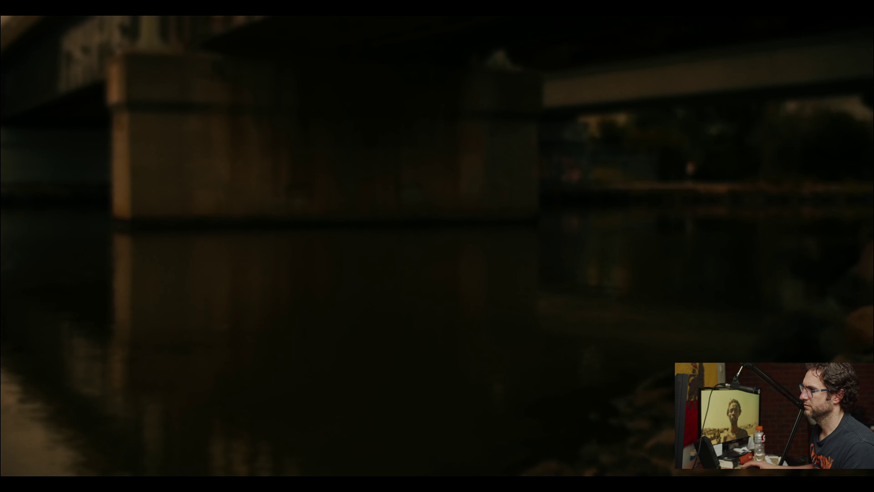
pyautogui.press('Escape')
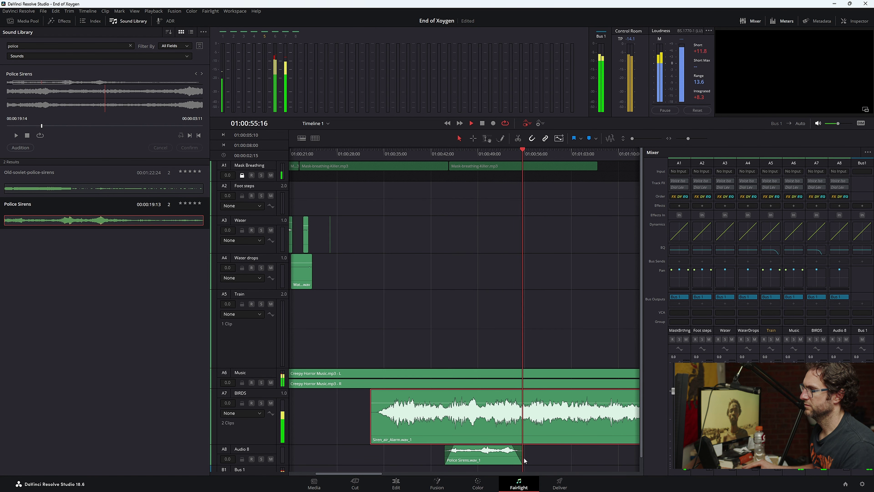
pyautogui.press('space')
pyautogui.moveTo(522, 453); pyautogui.dragTo(537, 453)
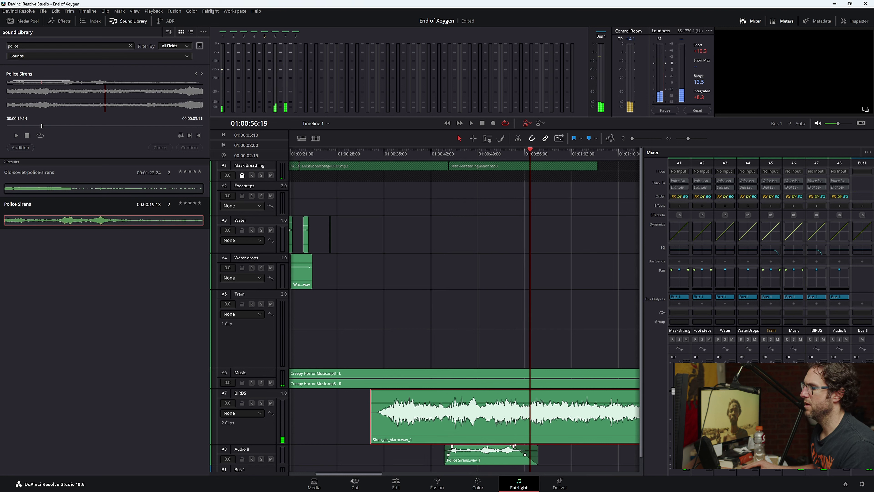
pyautogui.click(496, 453)
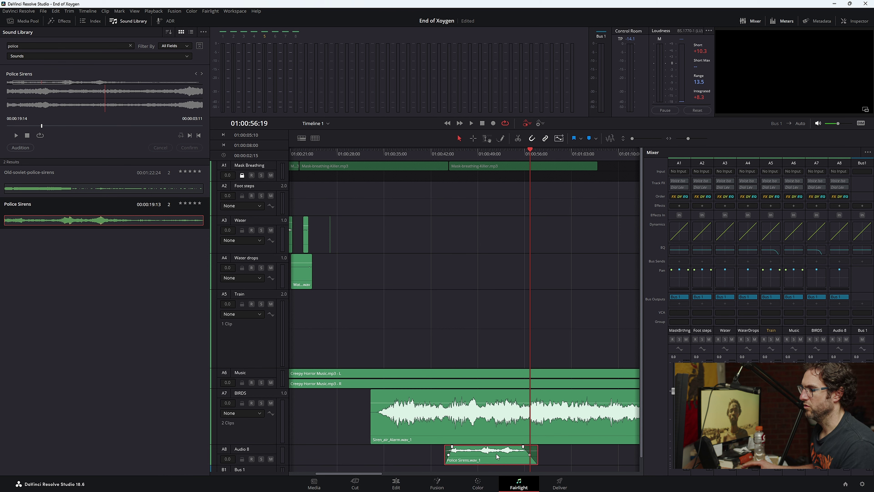
pyautogui.click(406, 488)
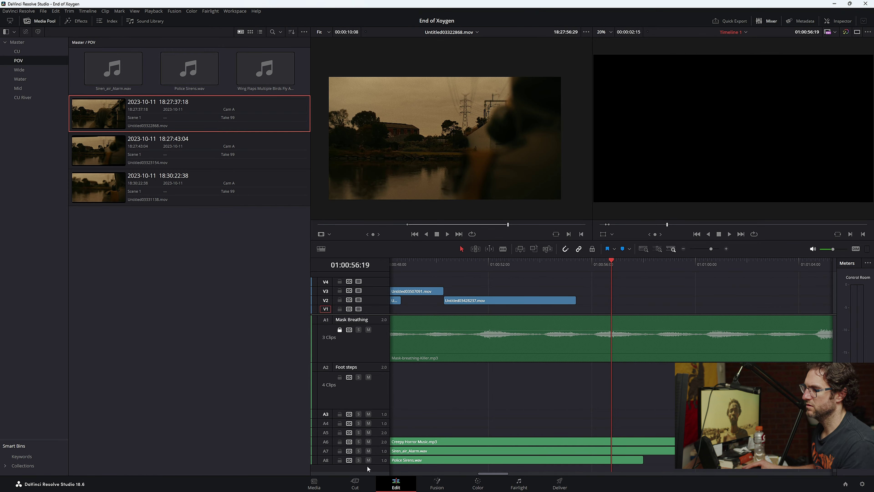
# - Select the Police Sirens clip on an enlarged Audio 8, with Inspector audio properties at 01:00:44:00
pyautogui.moveTo(367, 463); pyautogui.dragTo(369, 472)
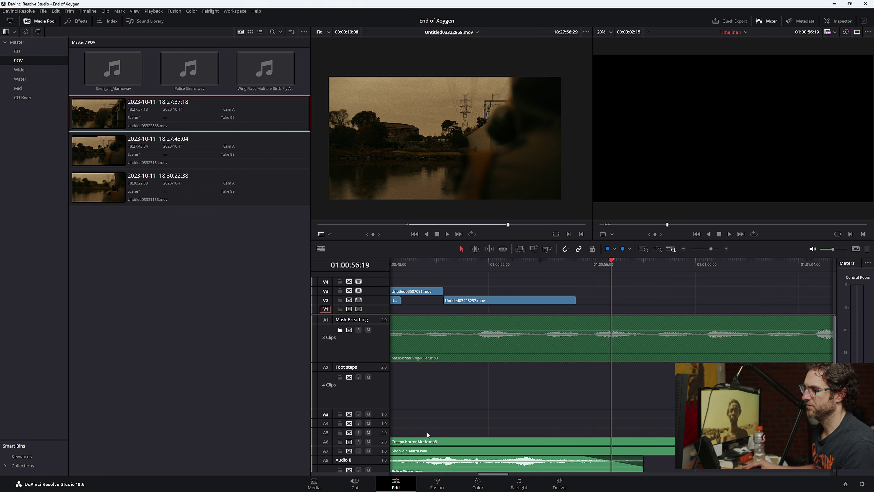
pyautogui.click(490, 463)
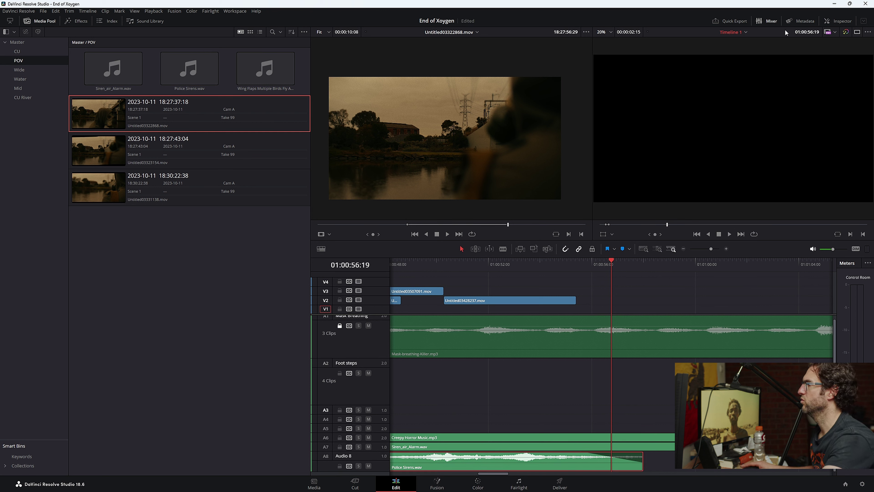
pyautogui.click(831, 22)
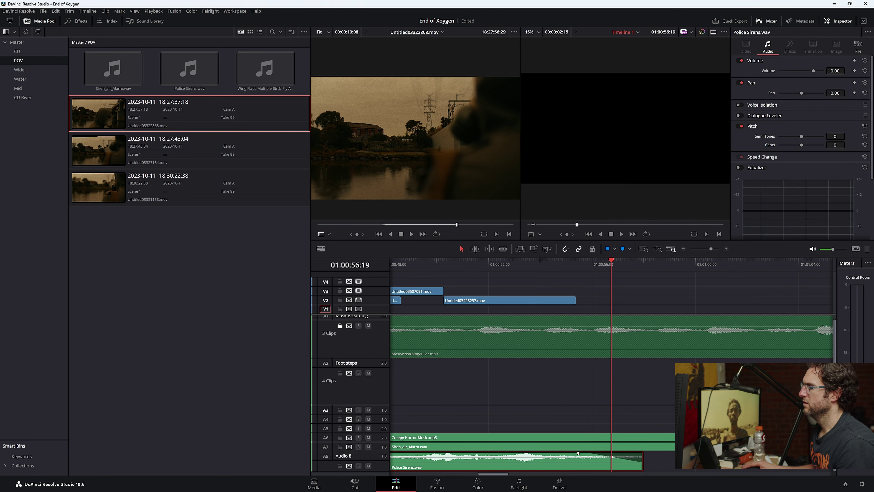
pyautogui.moveTo(496, 478); pyautogui.dragTo(483, 479)
pyautogui.click(462, 264)
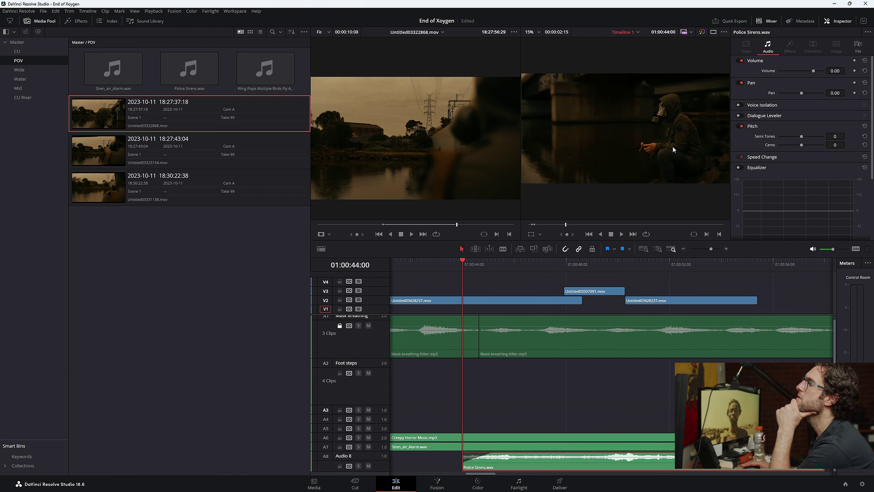
# - Keyframe the Police Sirens pan hard left (-100) at 01:00:44:00 and preview the siren
pyautogui.moveTo(838, 92); pyautogui.dragTo(777, 148)
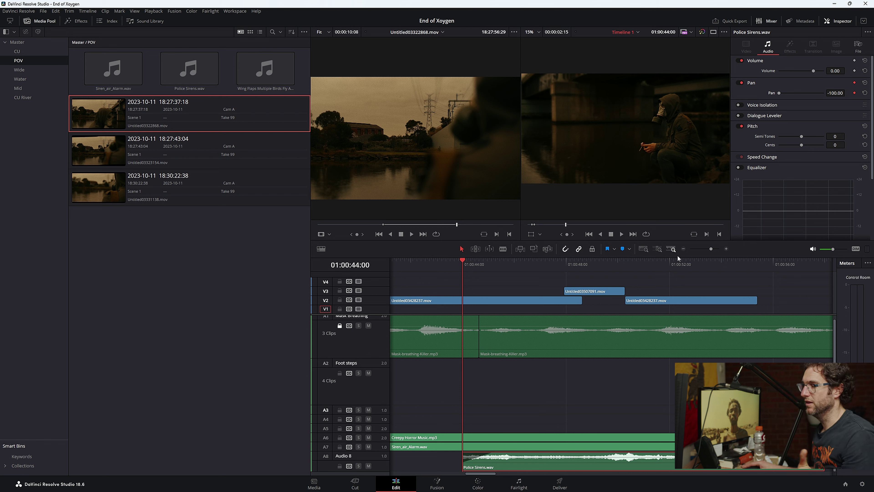
pyautogui.press('space')
pyautogui.hotkey('ctrl', '-')
pyautogui.click(726, 266)
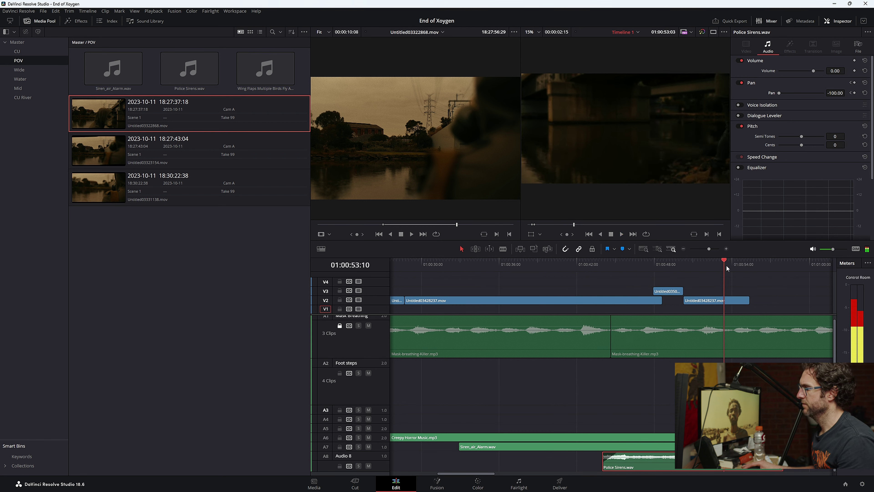
pyautogui.click(747, 263)
pyautogui.moveTo(721, 268); pyautogui.dragTo(653, 270)
pyautogui.click(621, 233)
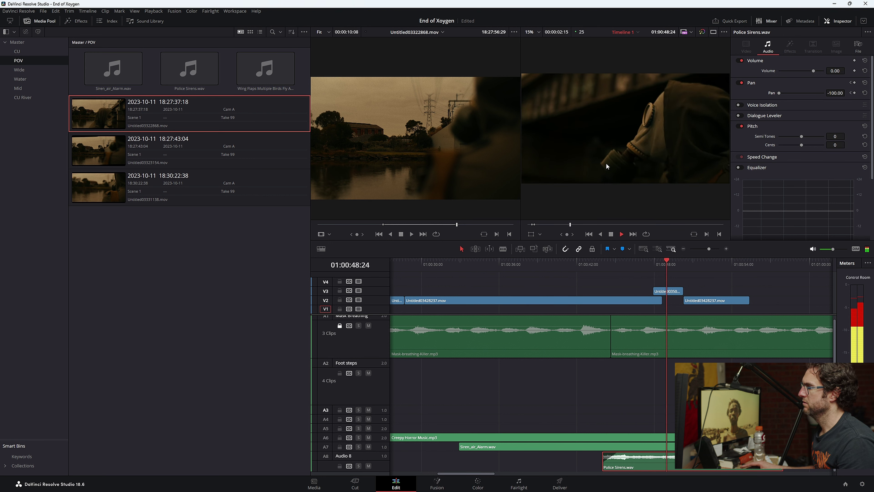
pyautogui.press('space')
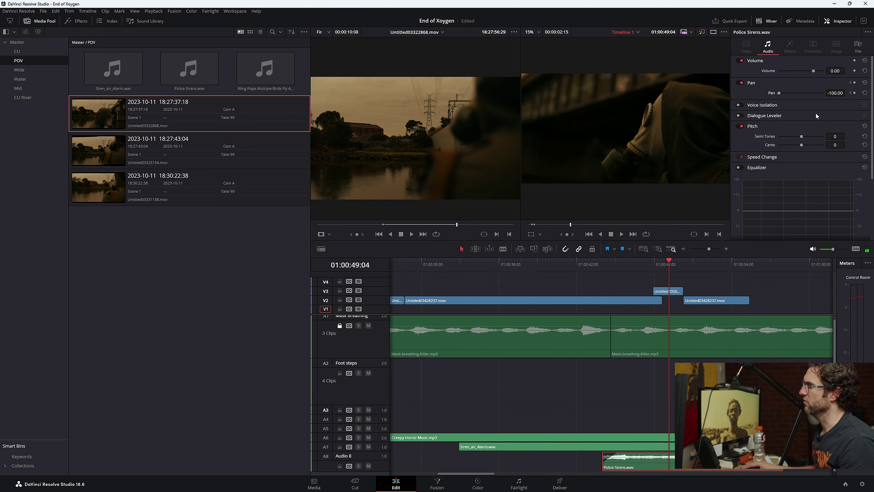
# - Add a later pan keyframe moving the siren rightward, preview the film full screen, then return to Fairlight
pyautogui.moveTo(779, 93); pyautogui.dragTo(798, 93)
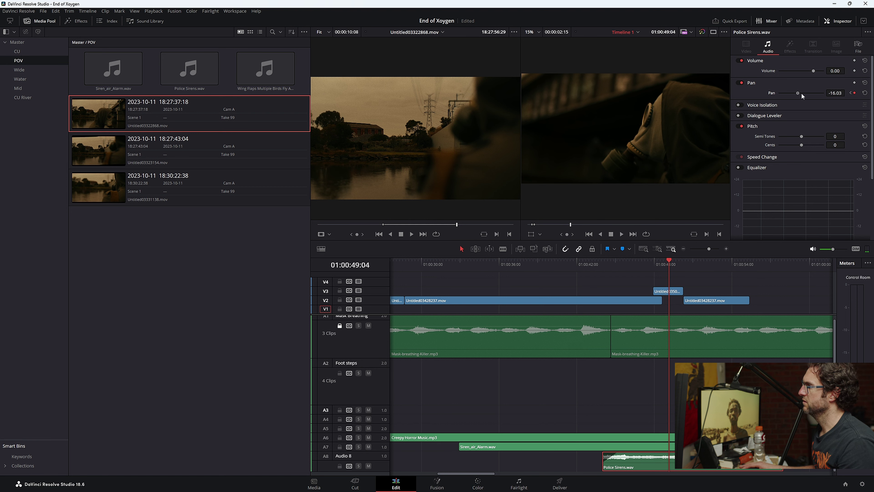
pyautogui.moveTo(668, 282); pyautogui.dragTo(587, 267)
pyautogui.press('p')
pyautogui.press('space')
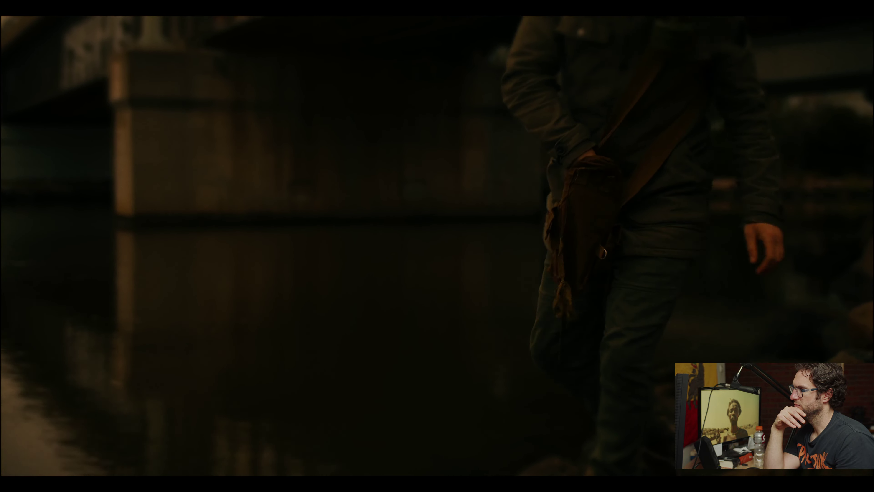
pyautogui.press('Escape')
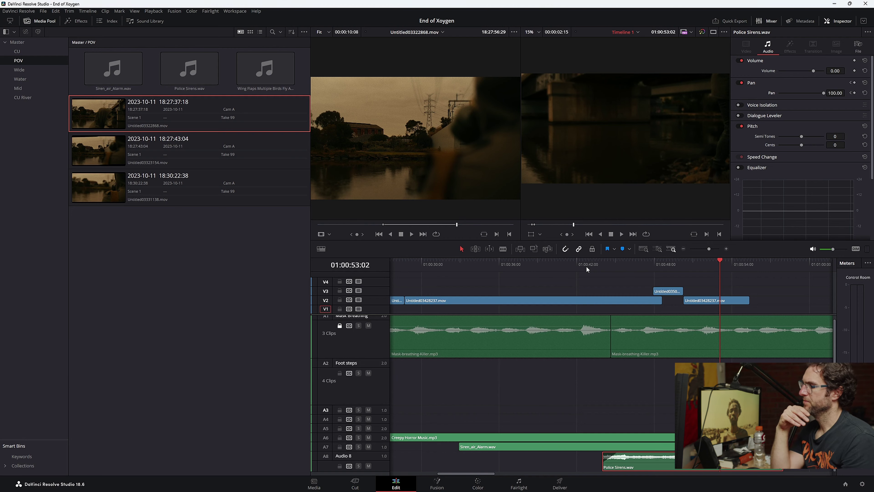
pyautogui.click(519, 482)
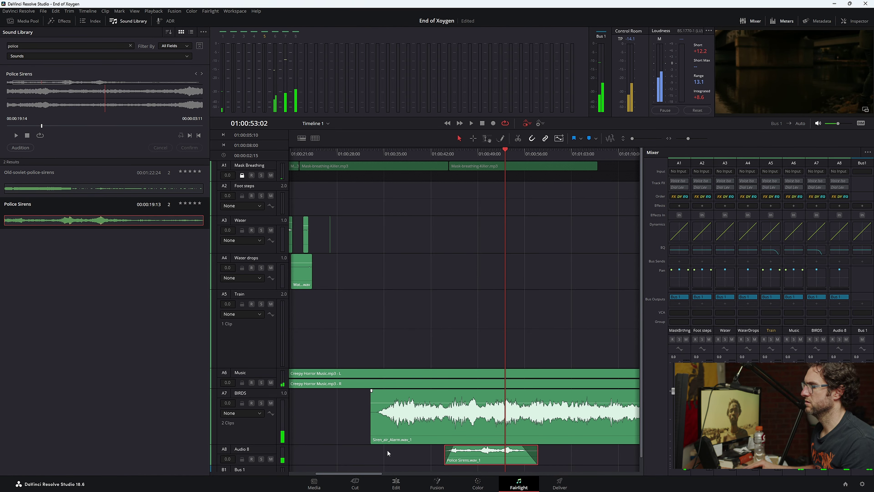
# - Rename track A8 to CAr and play back the siren section
pyautogui.doubleClick(245, 450)
pyautogui.write('CAr')
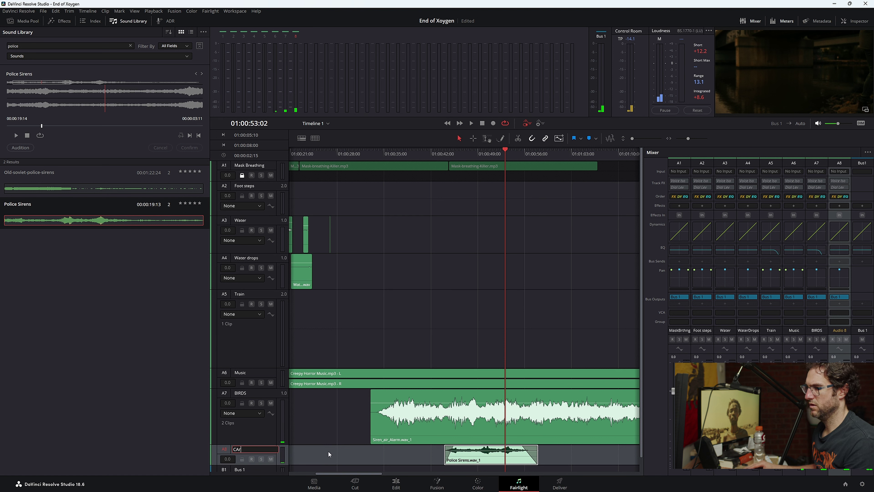
pyautogui.press('Return')
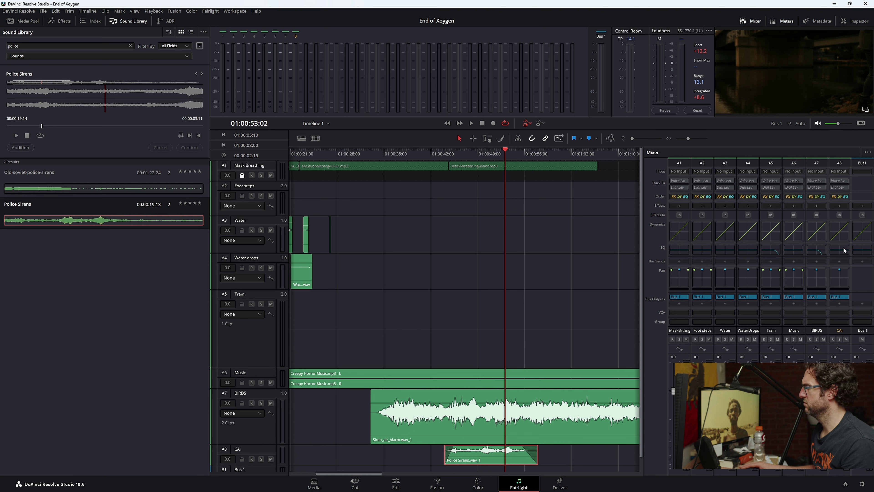
pyautogui.press('space')
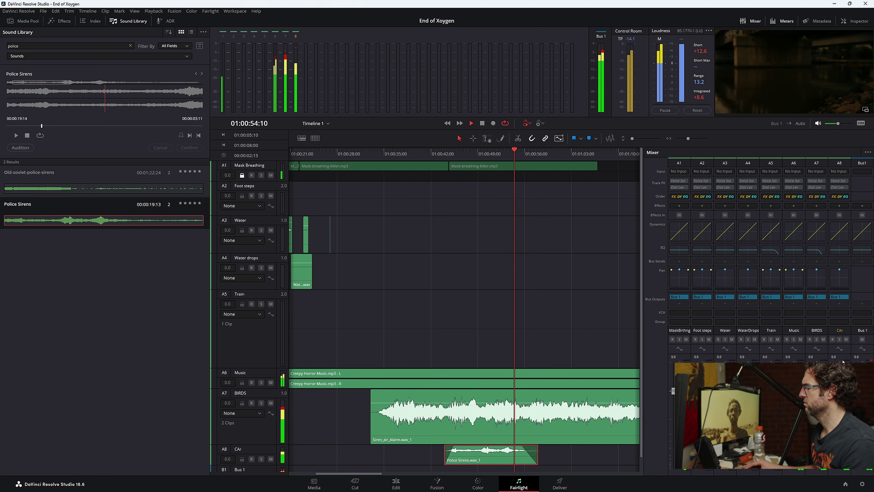
# - Try a stored EQ setting in CAr's equalizer, then reset it to a flat curve
pyautogui.doubleClick(839, 250)
pyautogui.click(761, 52)
pyautogui.click(773, 71)
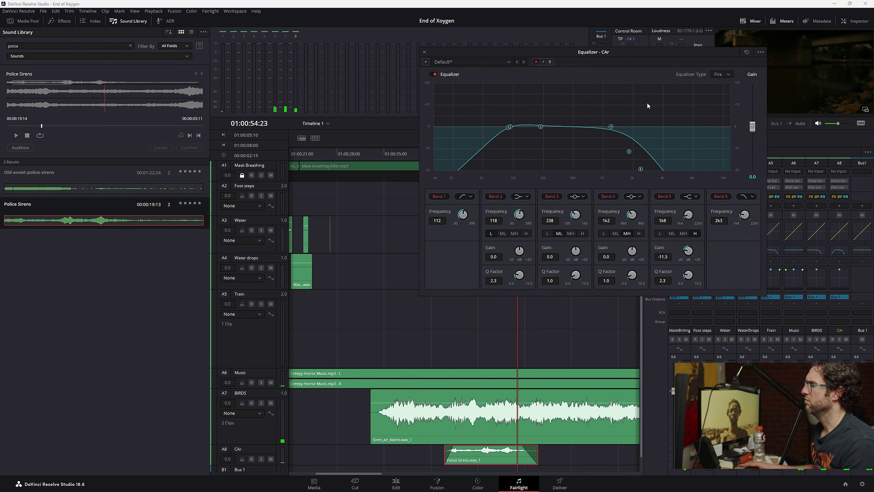
pyautogui.click(746, 52)
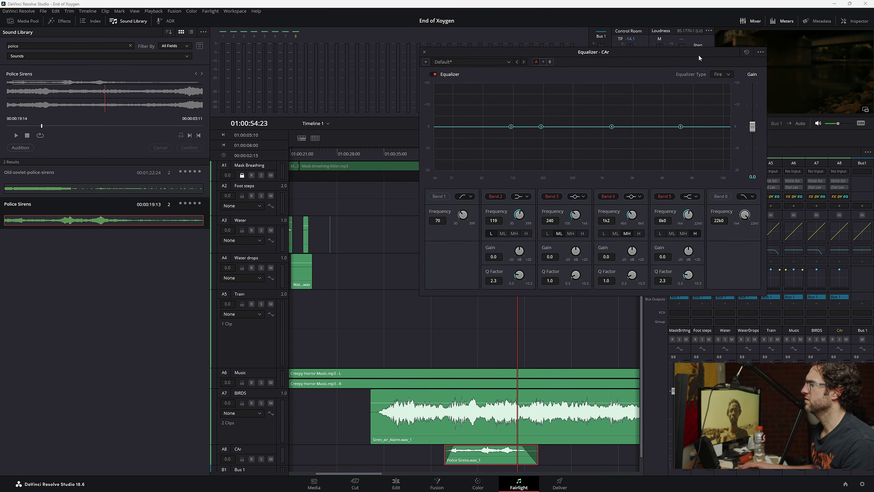
pyautogui.click(424, 52)
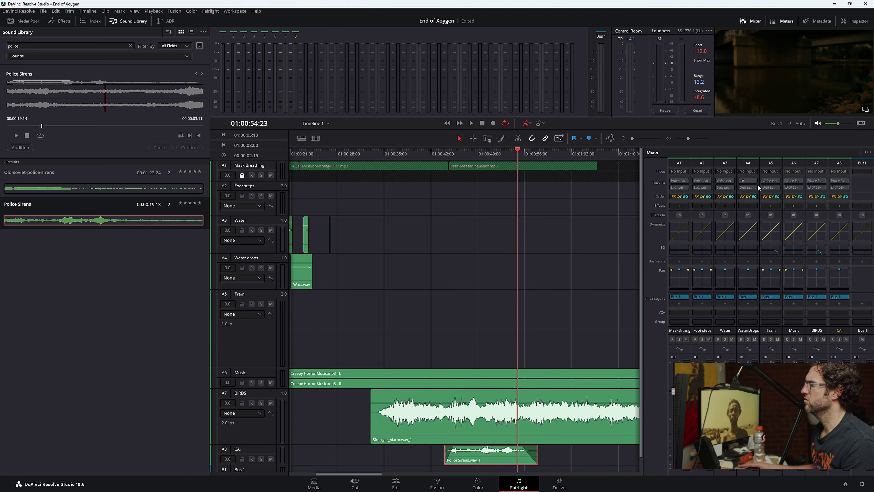
# - Copy the Train track's EQ curve and paste it onto the CAr equalizer
pyautogui.click(775, 256)
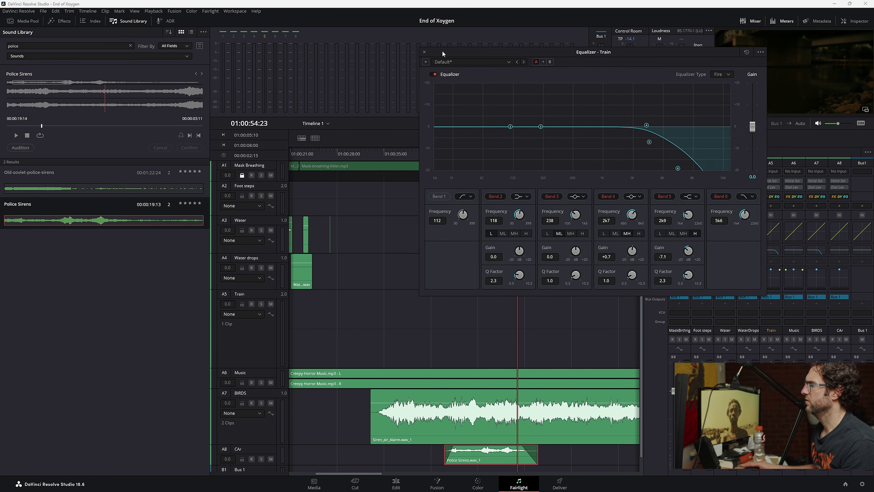
pyautogui.click(424, 52)
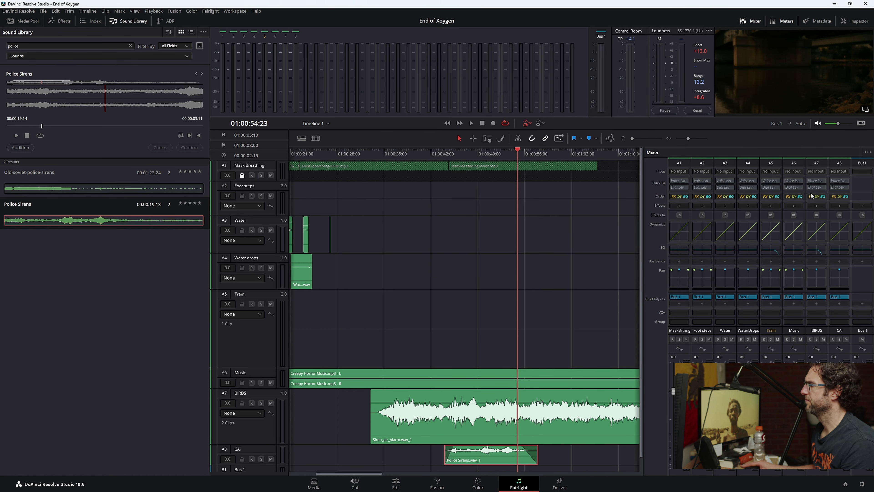
pyautogui.click(840, 253)
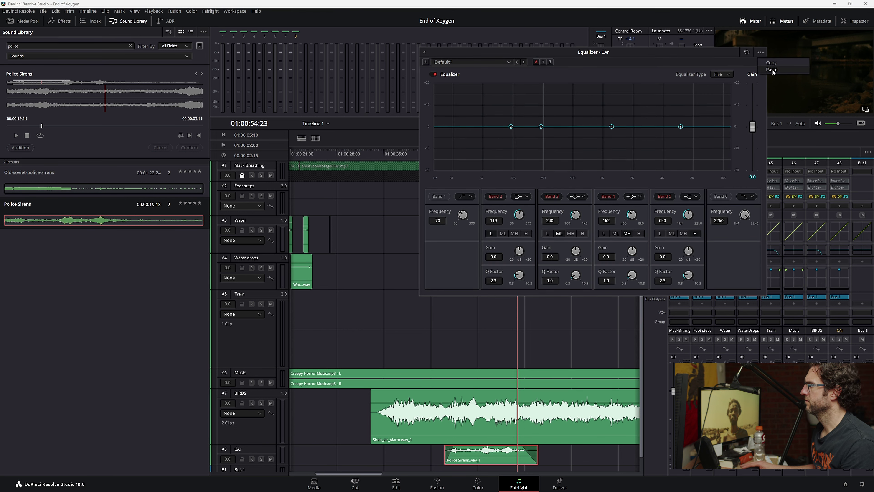
pyautogui.click(772, 70)
pyautogui.press('space')
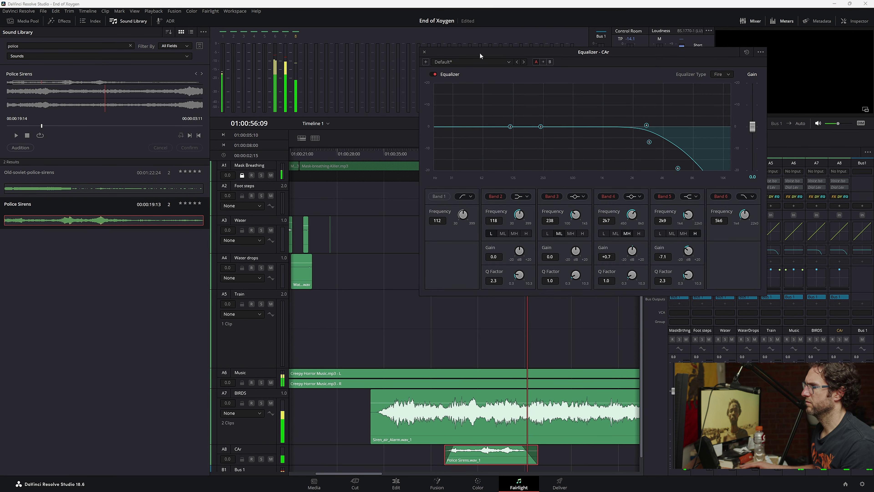
pyautogui.moveTo(479, 53); pyautogui.dragTo(577, 55)
# - Listen to the CAr EQ from 01:00:41, then replay the film full screen from the start
pyautogui.click(431, 157)
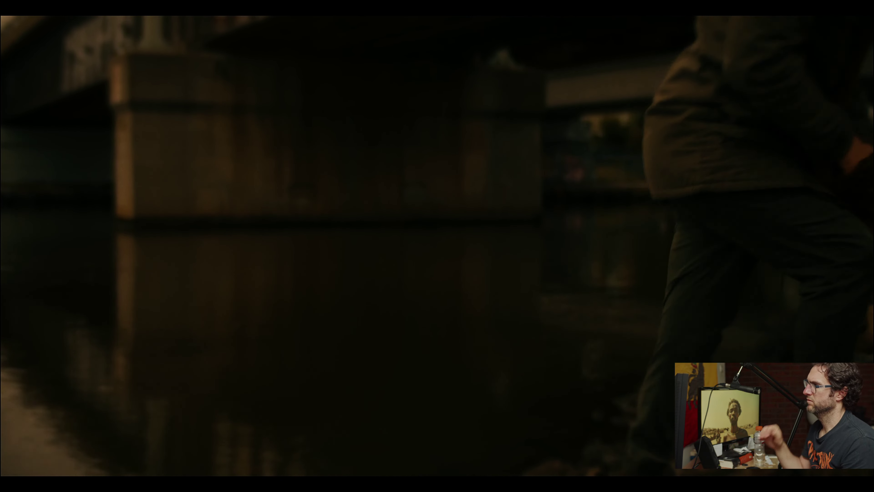
pyautogui.press('Escape')
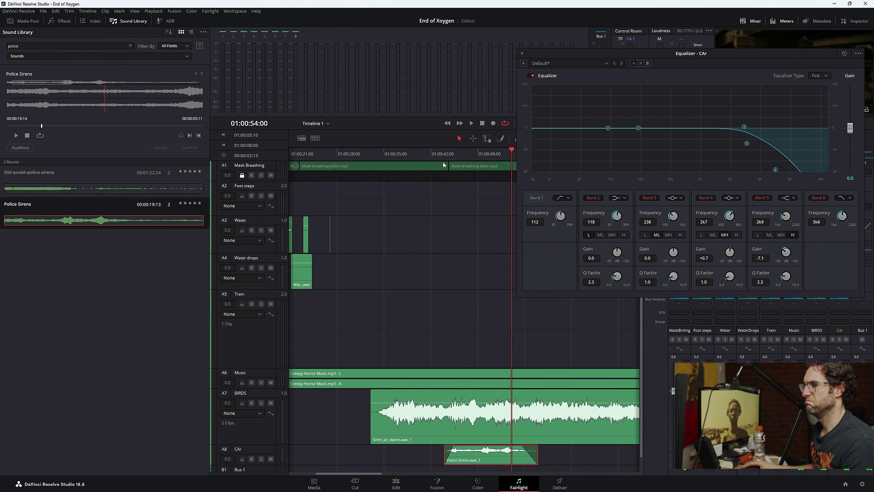
pyautogui.click(522, 53)
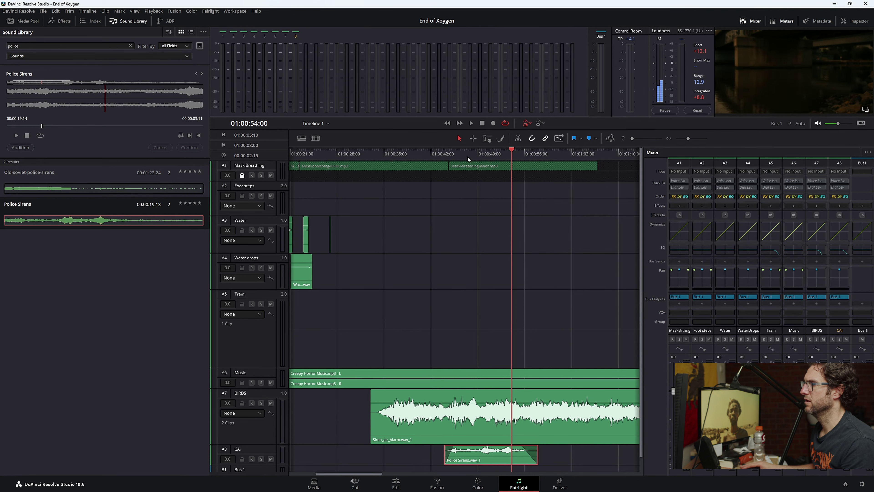
pyautogui.press('Home')
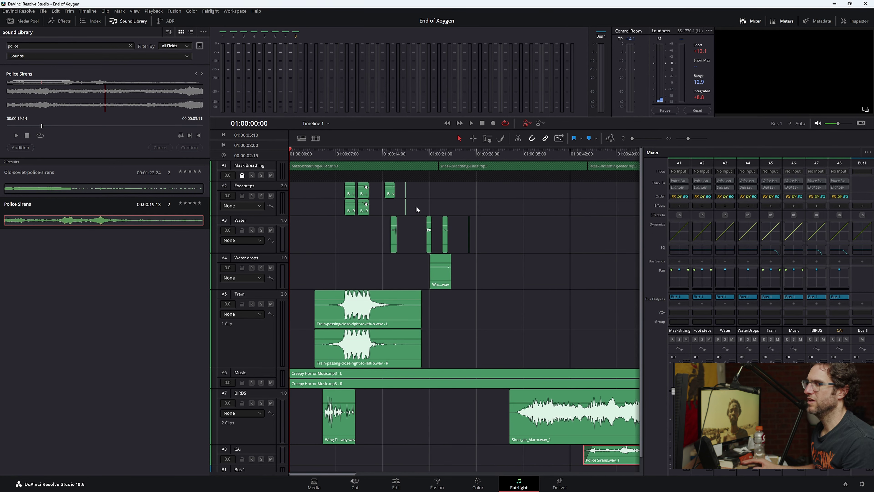
pyautogui.hotkey('ctrl', 'f')
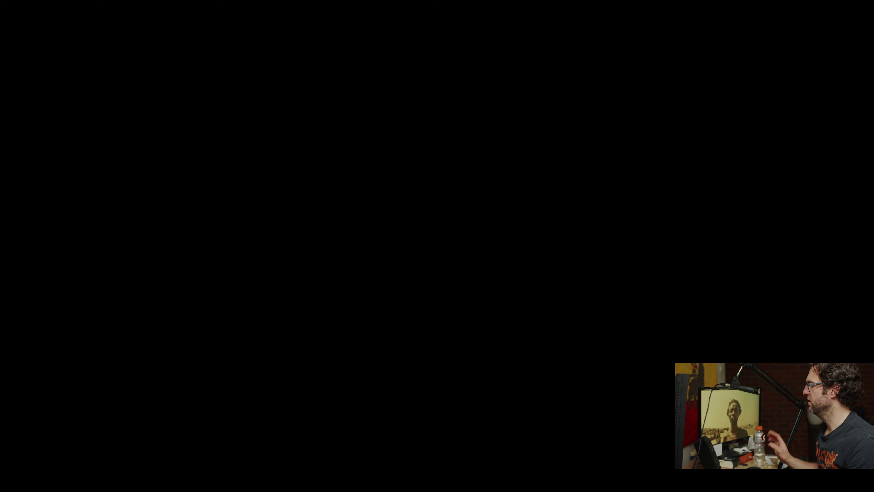
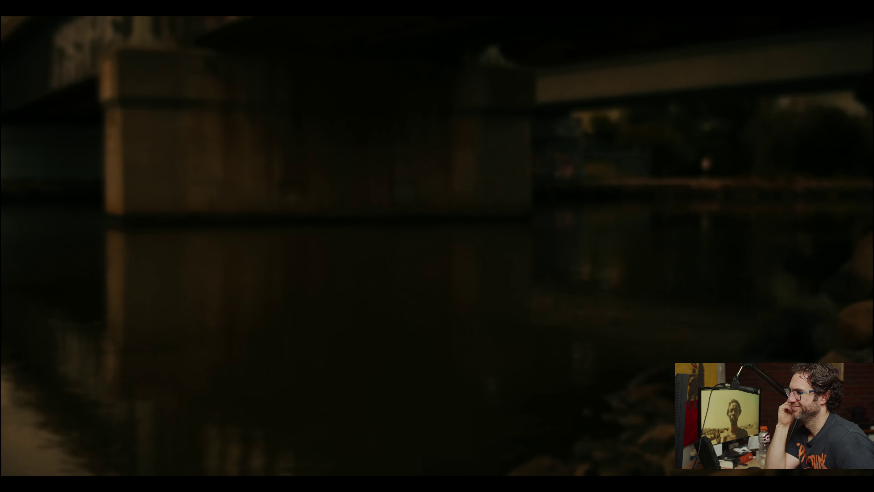
# - Leave the full-screen viewer, zoom out, play from the start and park near 01:00:37:16
pyautogui.press('Escape')
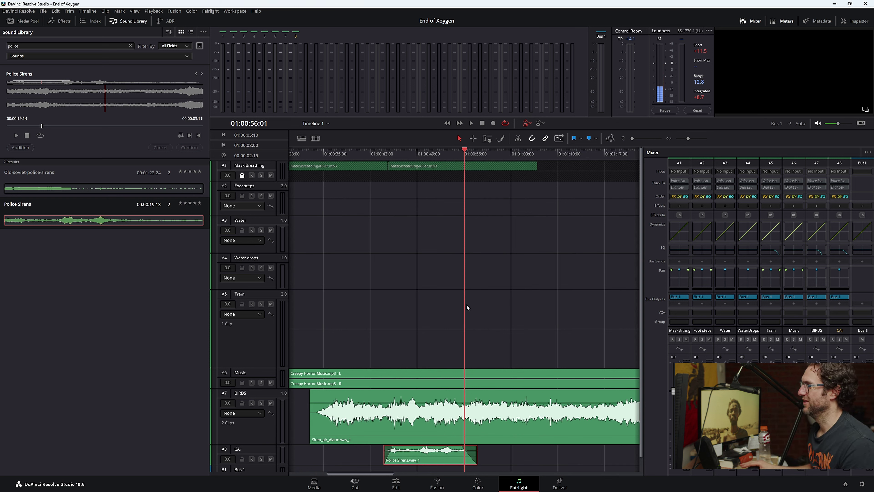
pyautogui.moveTo(692, 138); pyautogui.dragTo(685, 141)
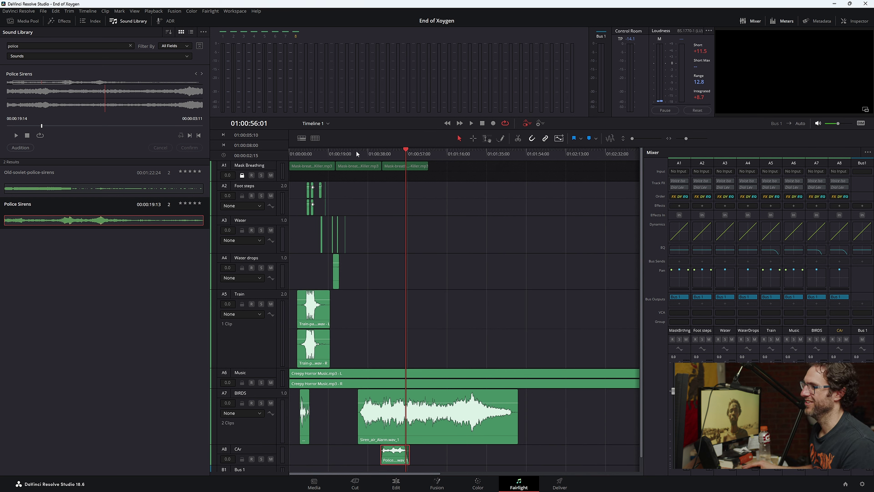
pyautogui.press('Home')
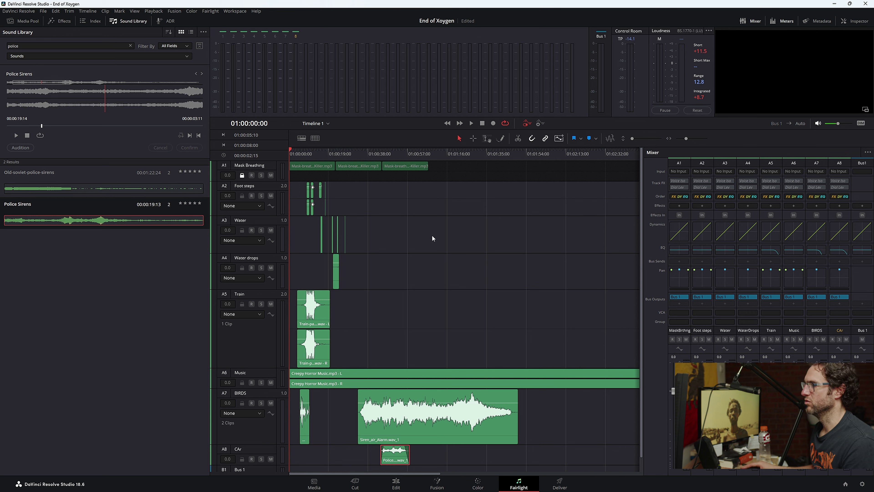
pyautogui.press('space')
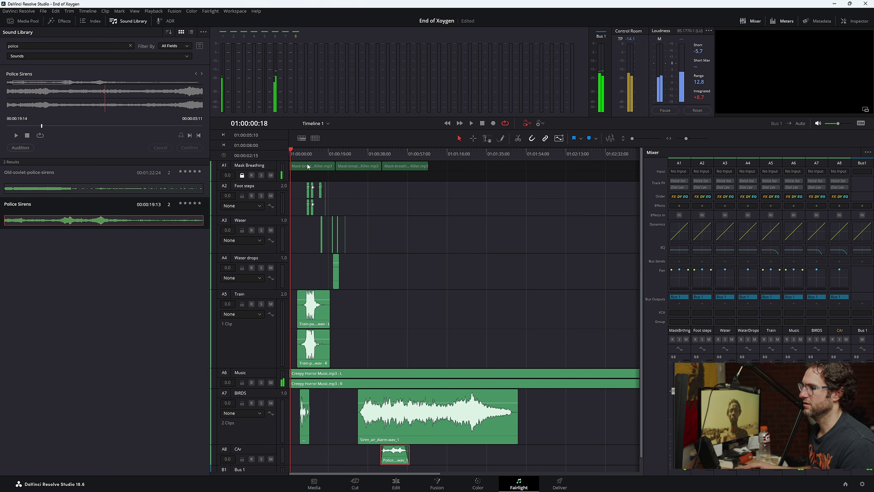
pyautogui.moveTo(321, 154); pyautogui.dragTo(368, 159)
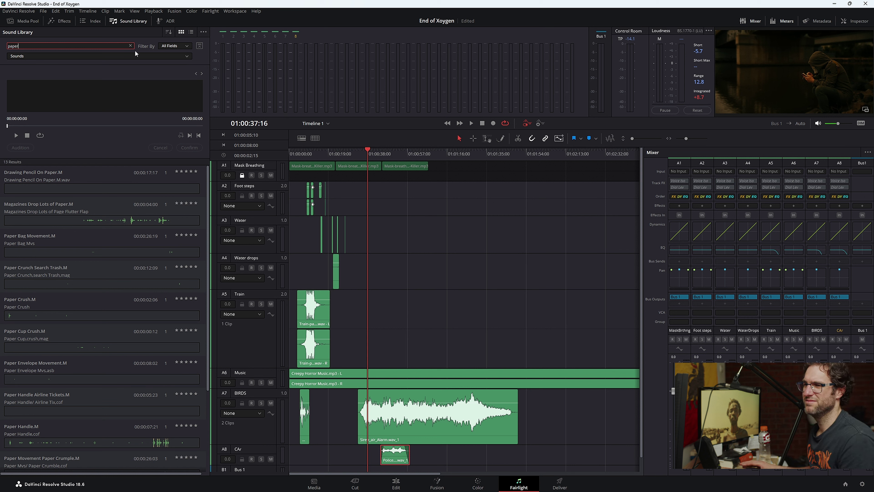
# - Audition Drawing Pencil On Paper.M against the timeline playing from about 01:00:27
pyautogui.click(97, 190)
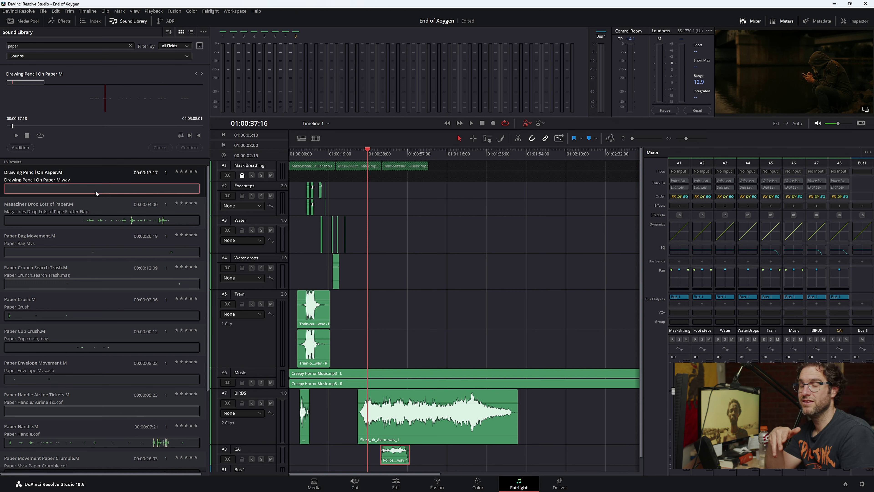
pyautogui.press('space')
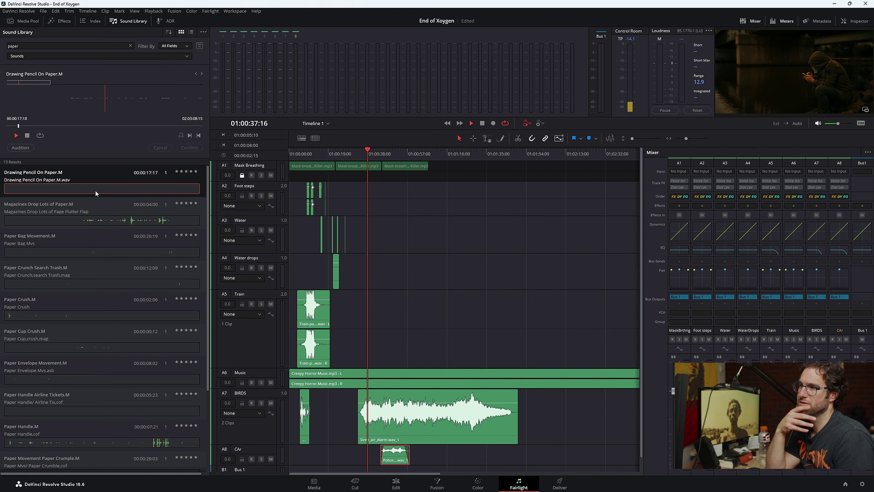
pyautogui.press('space')
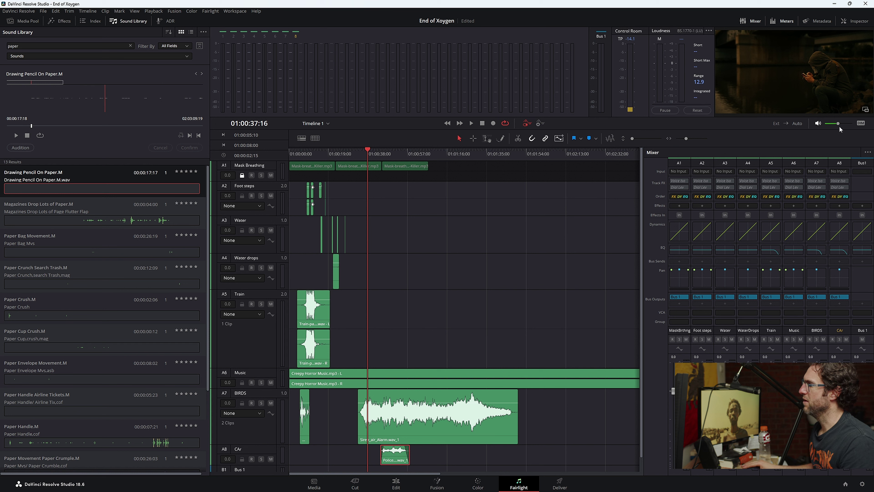
pyautogui.press('space')
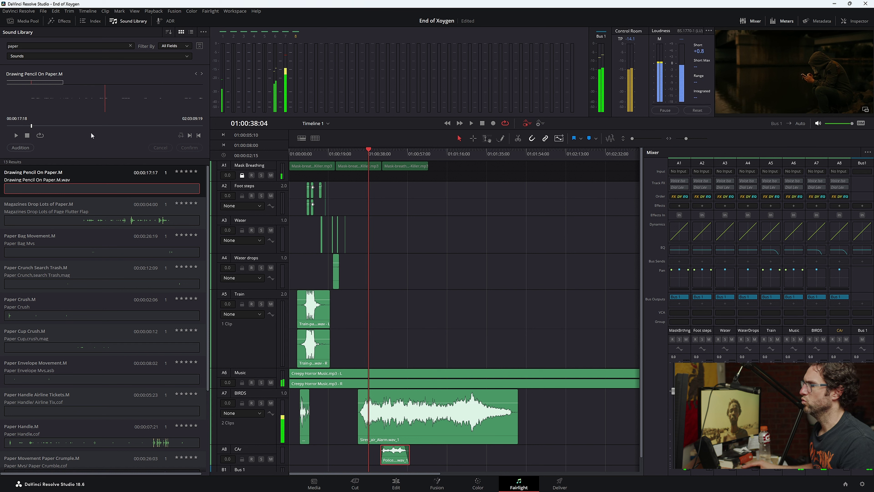
pyautogui.click(117, 103)
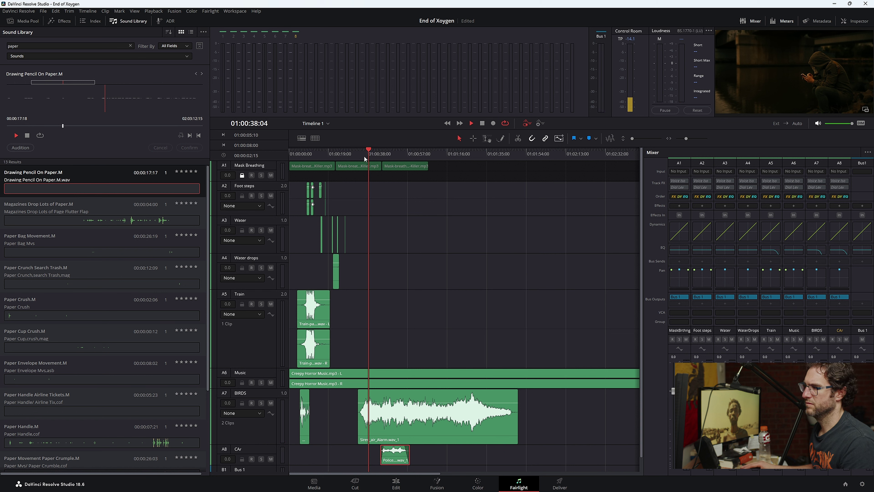
pyautogui.moveTo(364, 155); pyautogui.dragTo(344, 159)
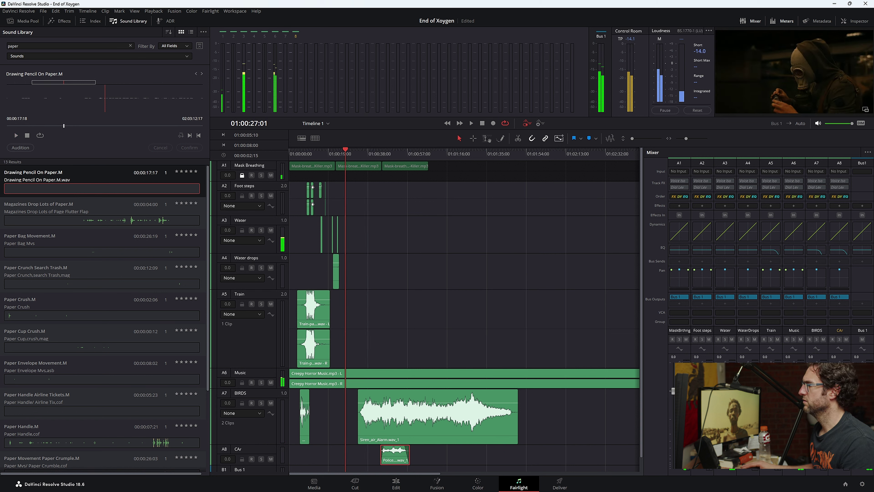
pyautogui.press('space')
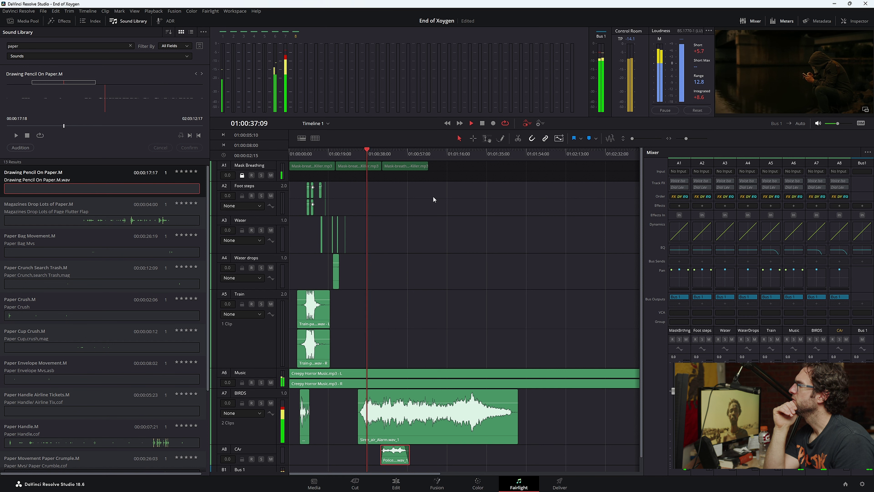
# - Mark In at 01:00:37:12 and Out at 01:00:42:00, then drag the pencil sound onto a new track
pyautogui.press('i')
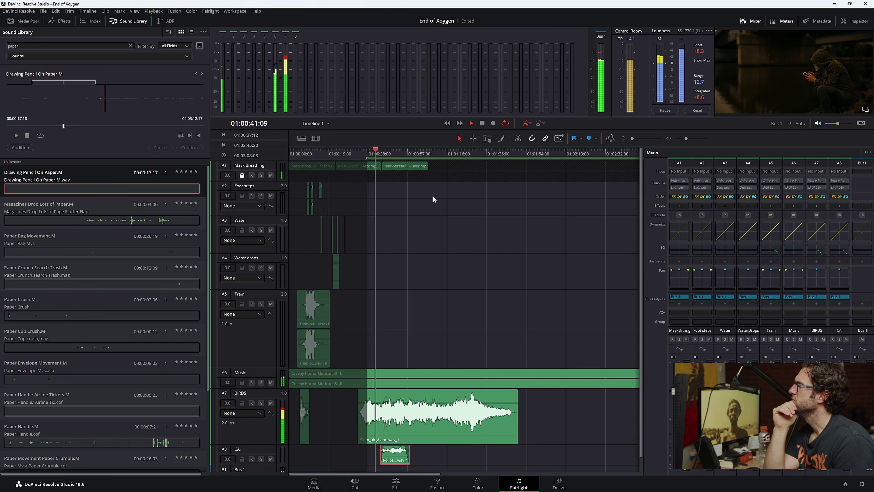
pyautogui.press('o')
pyautogui.press('space')
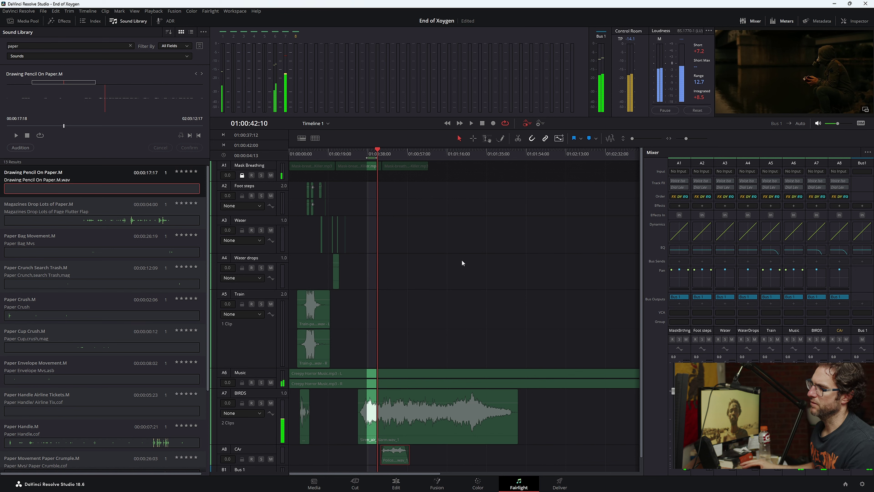
pyautogui.scroll(-1, 468, 267)
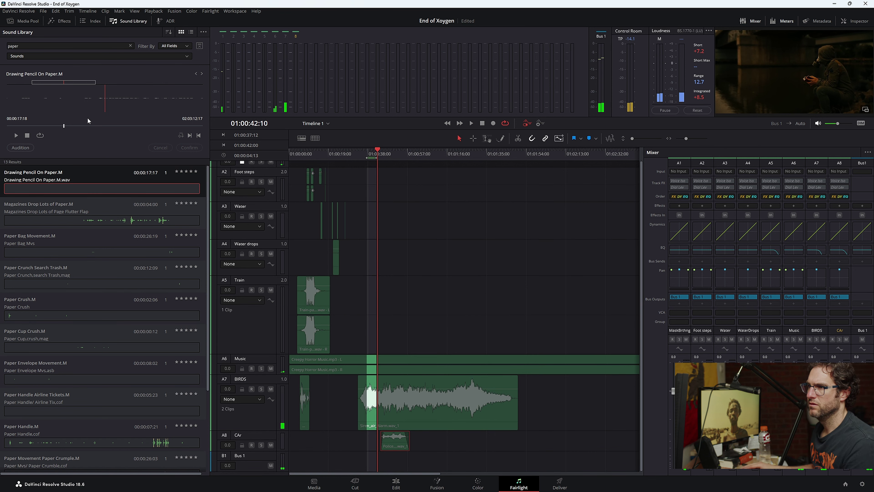
pyautogui.moveTo(55, 127)
pyautogui.mouseDown()
pyautogui.moveTo(65, 127)
pyautogui.moveTo(56, 128)
pyautogui.mouseUp()
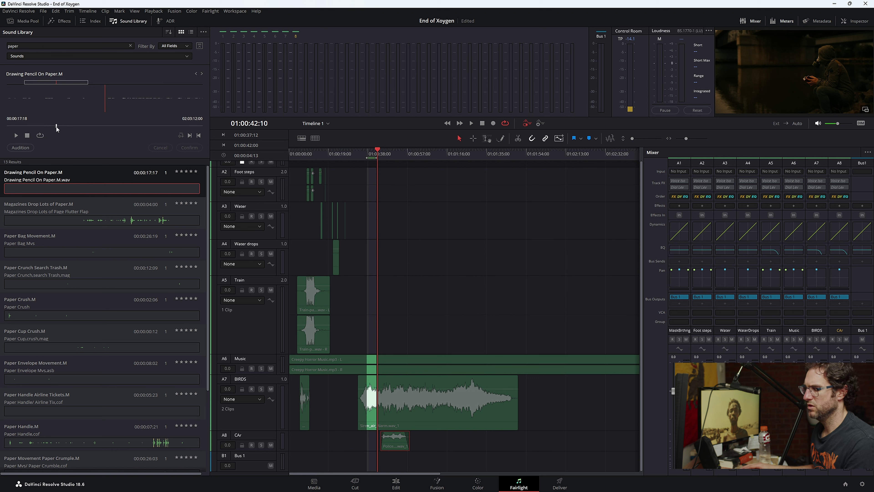
pyautogui.moveTo(69, 111); pyautogui.dragTo(413, 423)
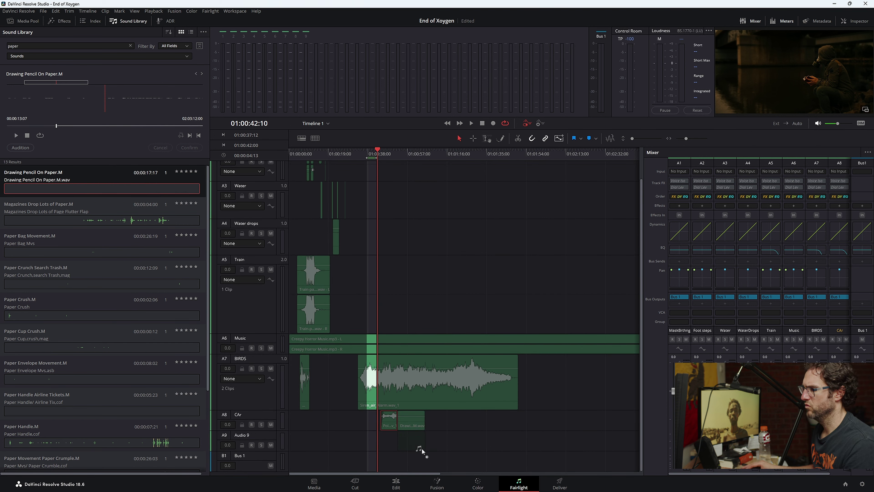
# - Drop the pencil clip on A9, align it to the In point and raise it 3 dB
pyautogui.moveTo(374, 444); pyautogui.dragTo(378, 442)
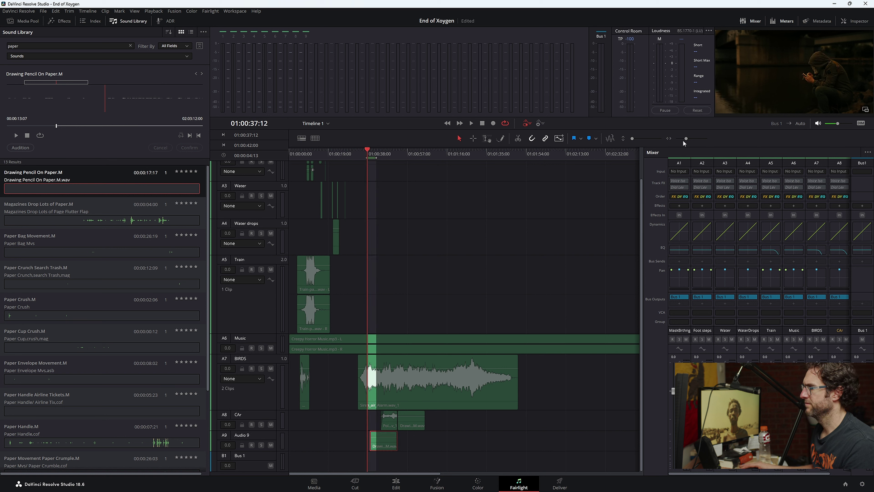
pyautogui.moveTo(685, 139); pyautogui.dragTo(690, 139)
pyautogui.moveTo(595, 447)
pyautogui.mouseDown()
pyautogui.moveTo(479, 450)
pyautogui.moveTo(492, 450)
pyautogui.mouseUp()
pyautogui.moveTo(271, 451); pyautogui.dragTo(414, 468)
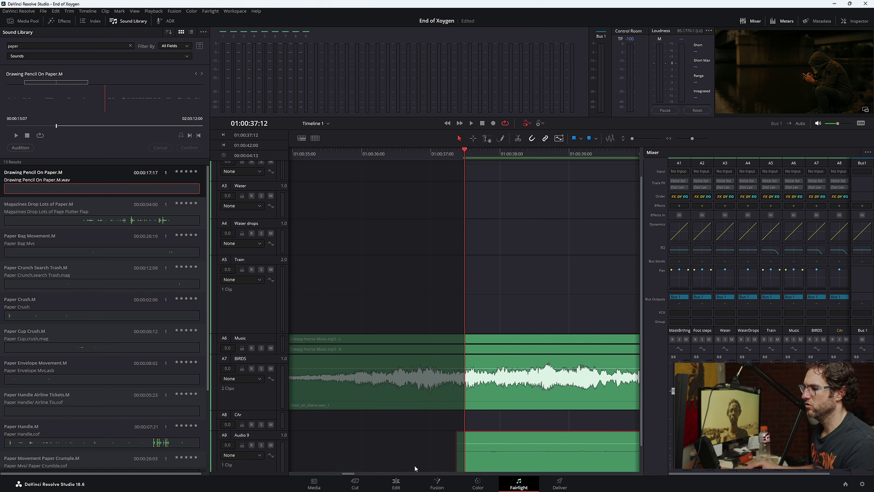
pyautogui.moveTo(513, 443); pyautogui.dragTo(514, 441)
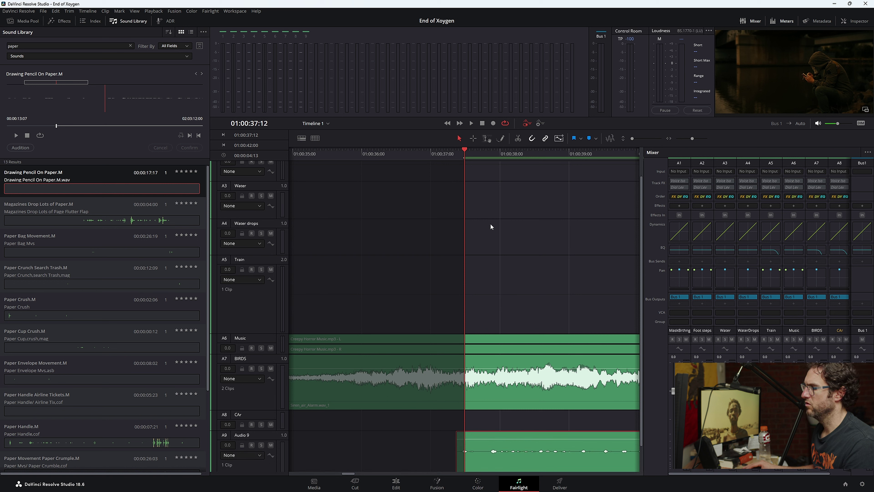
# - Play from about 01:00:37:10 in the full-screen Cinema Viewer
pyautogui.click(454, 152)
pyautogui.press('space')
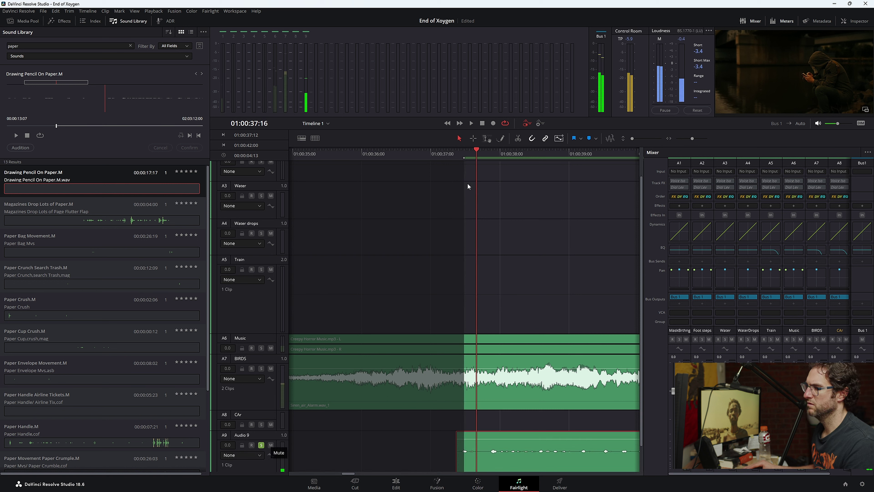
pyautogui.click(445, 155)
pyautogui.hotkey('ctrl', 'f')
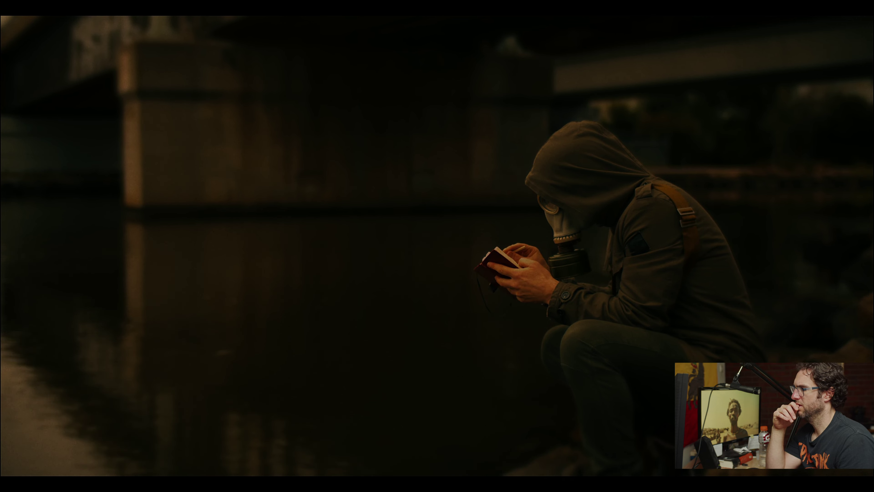
# - Zoom the timeline out and review the pencil sound in the full-screen viewer
pyautogui.press('Escape')
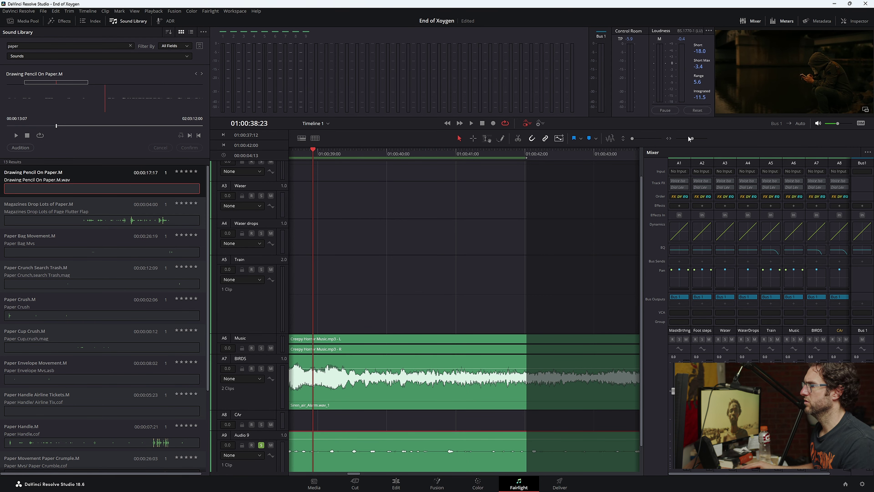
pyautogui.moveTo(689, 138); pyautogui.dragTo(687, 138)
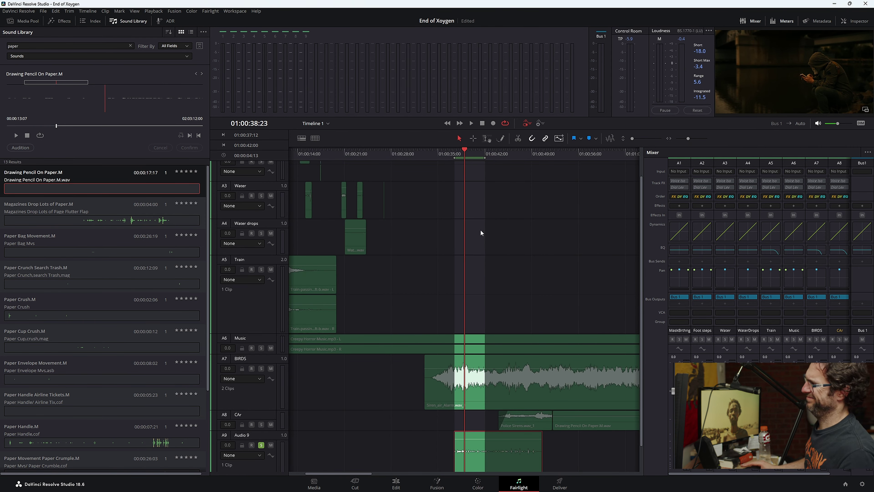
pyautogui.hotkey('ctrl', 'f')
pyautogui.press('space')
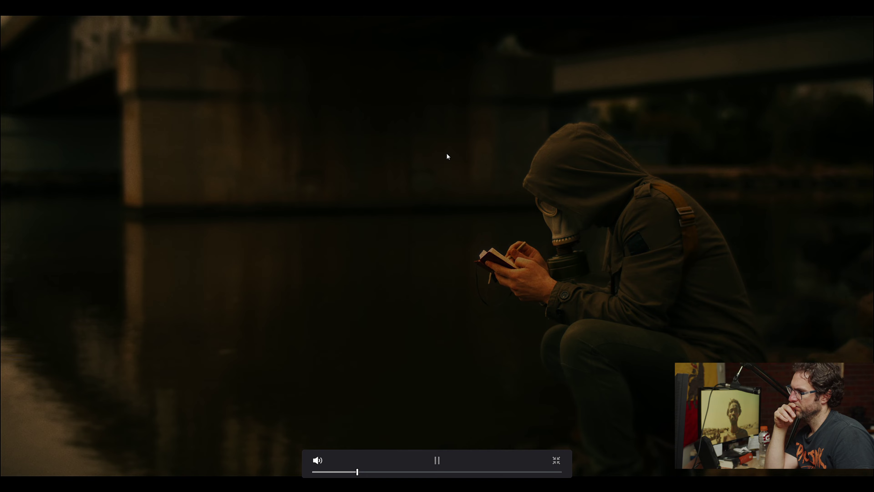
pyautogui.press('space')
pyautogui.hotkey('ctrl', 'f')
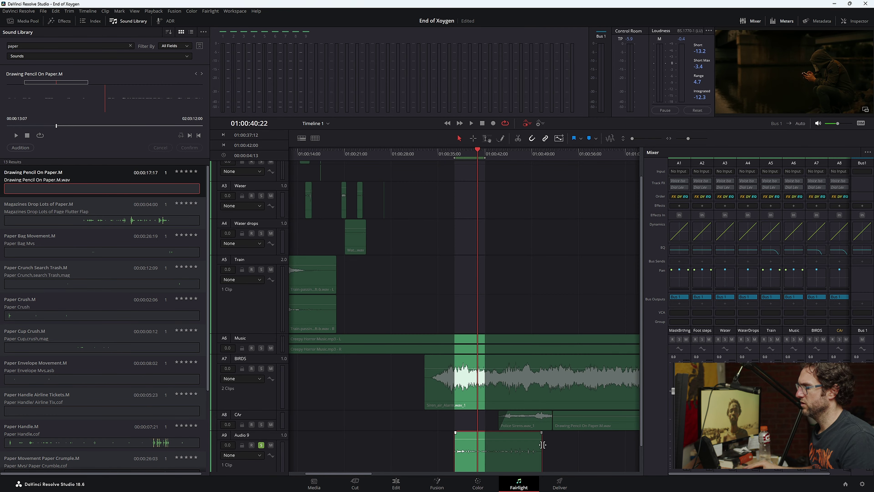
# - Trim the end of the A9 pencil clip shorter and replay from about 01:00:32:22 full screen
pyautogui.moveTo(542, 444); pyautogui.dragTo(477, 444)
pyautogui.click(497, 328)
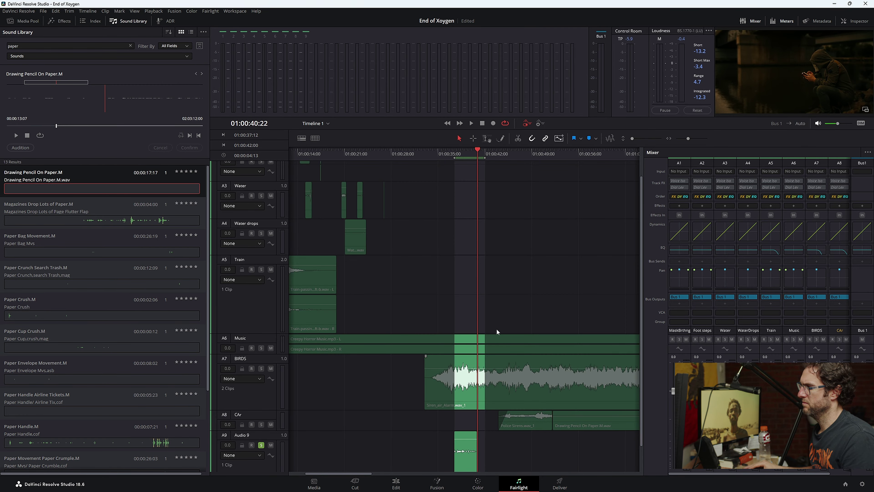
pyautogui.hotkey('ctrl', 'f')
pyautogui.press('space')
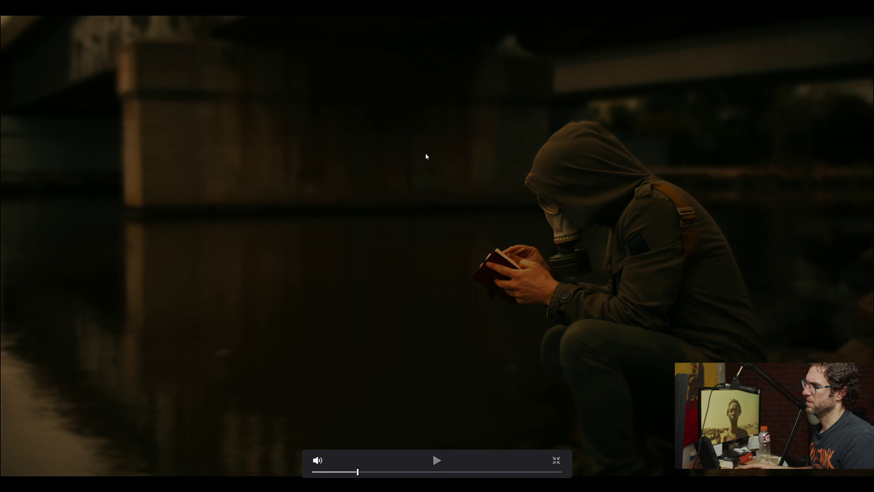
pyautogui.press('space')
pyautogui.hotkey('ctrl', 'f')
pyautogui.click(424, 154)
pyautogui.hotkey('ctrl', 'f')
pyautogui.press('space')
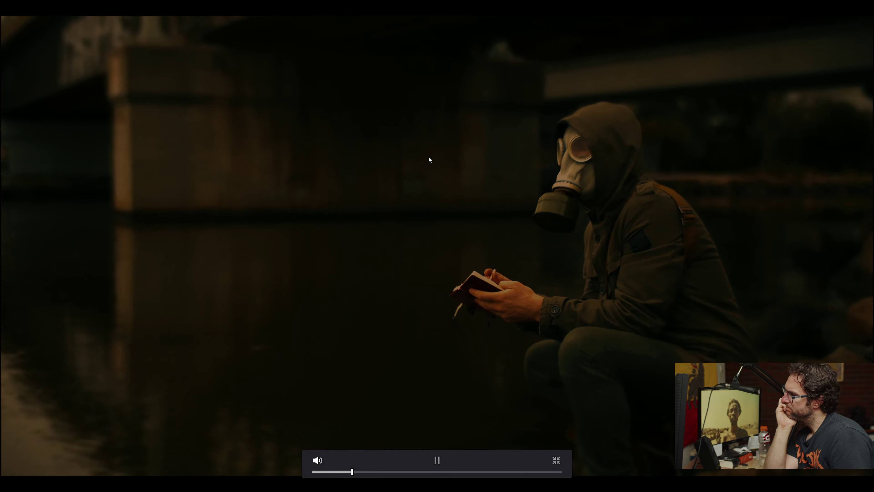
pyautogui.press('space')
pyautogui.hotkey('ctrl', 'f')
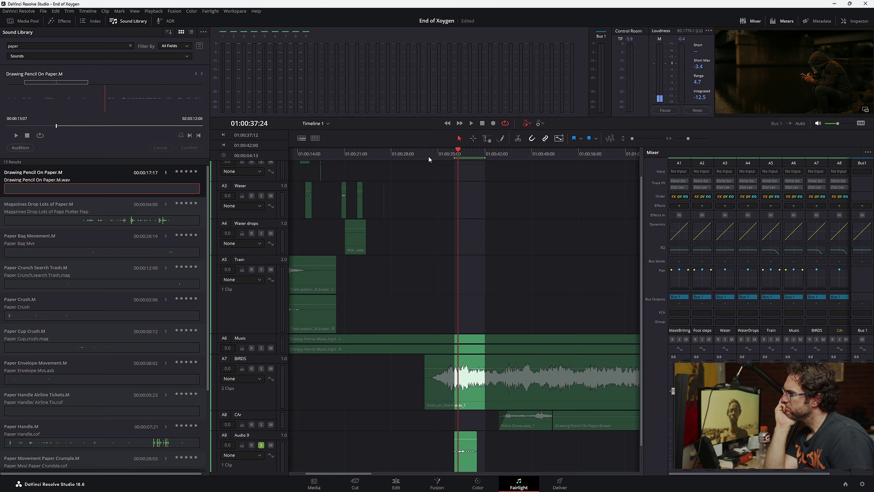
# - Nudge the Audio 9 clip slightly earlier and check it in full-screen playback
pyautogui.click(453, 153)
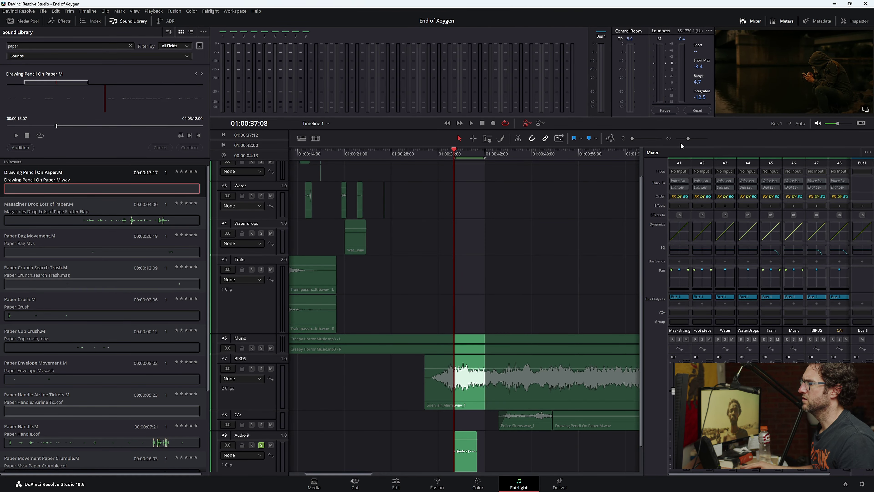
pyautogui.moveTo(688, 138); pyautogui.dragTo(694, 141)
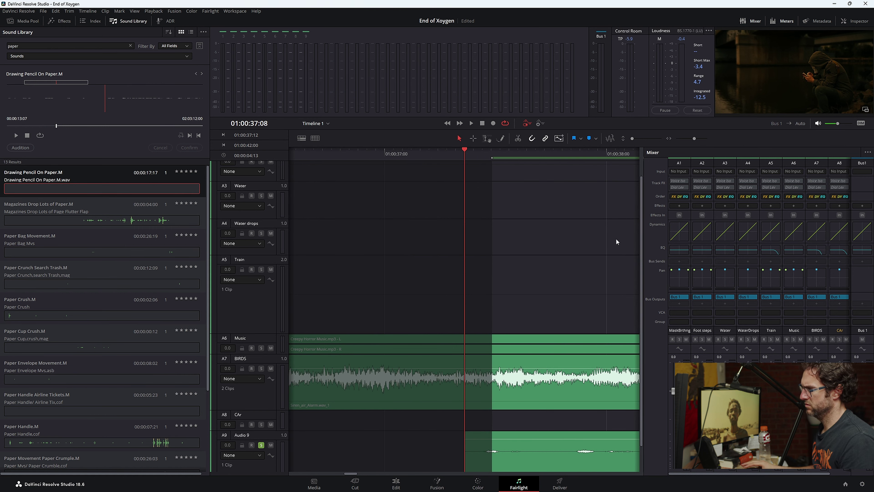
pyautogui.moveTo(528, 460); pyautogui.dragTo(510, 460)
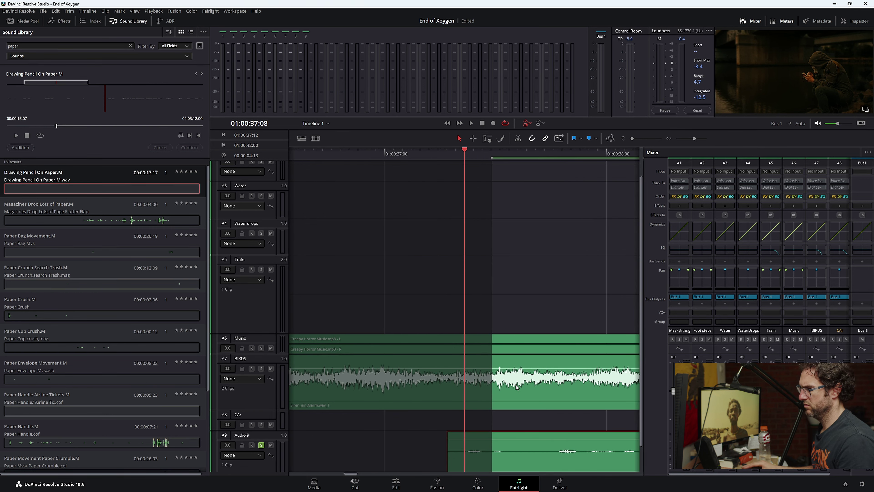
pyautogui.hotkey('ctrl', 'f')
pyautogui.press('space')
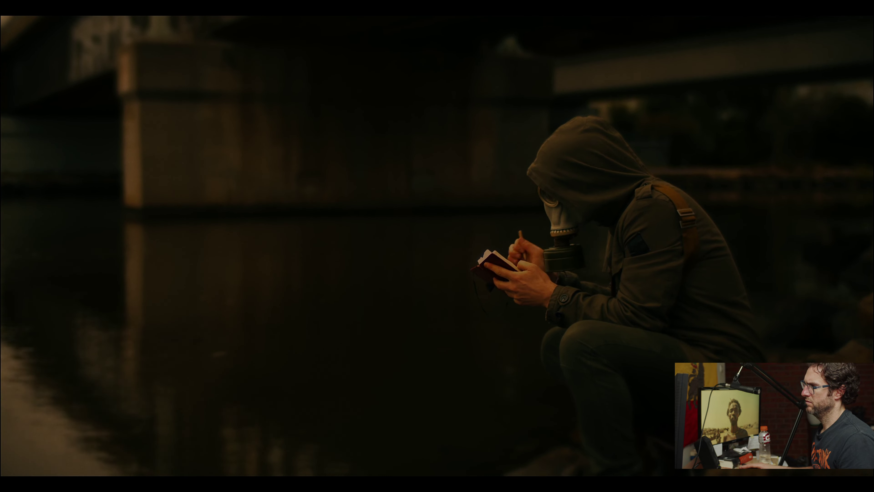
pyautogui.press('space')
pyautogui.press('Escape')
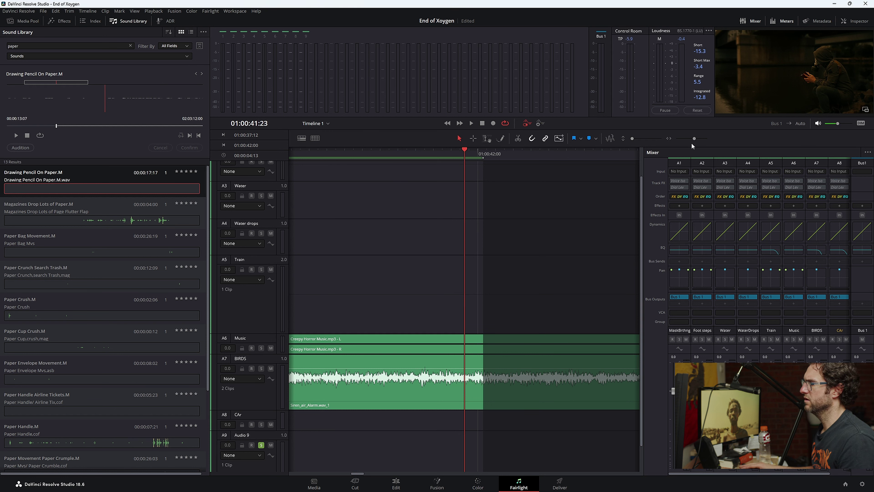
# - Zoom out and play the scene from about 01:00:39
pyautogui.moveTo(693, 140); pyautogui.dragTo(690, 138)
pyautogui.click(354, 153)
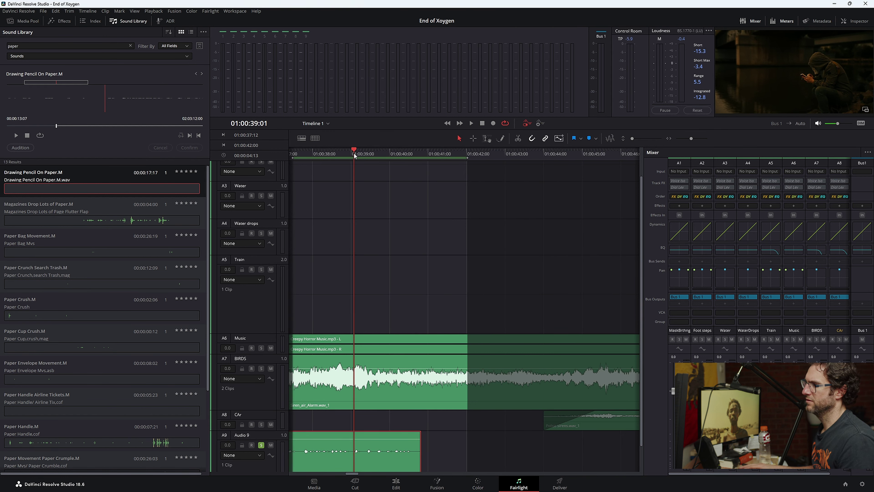
pyautogui.press('space')
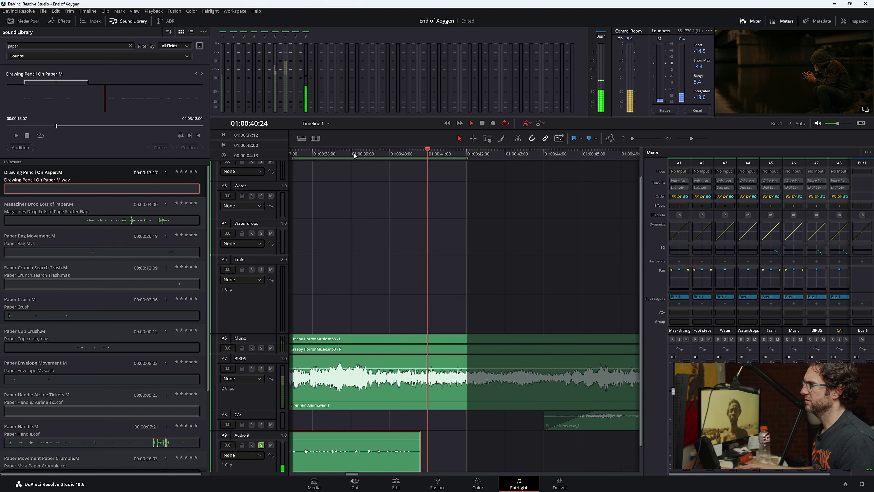
pyautogui.press('space')
pyautogui.press('space')
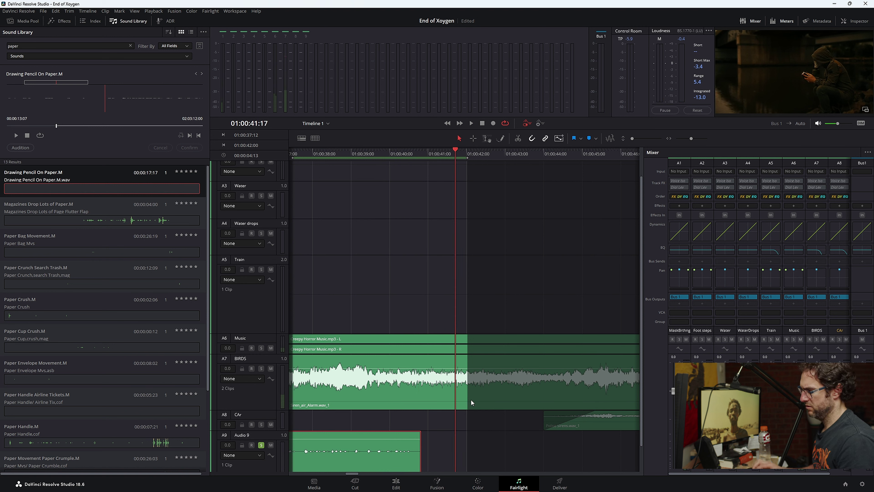
pyautogui.press('Left')
pyautogui.press('Left')
pyautogui.press('Left')
pyautogui.press('Left')
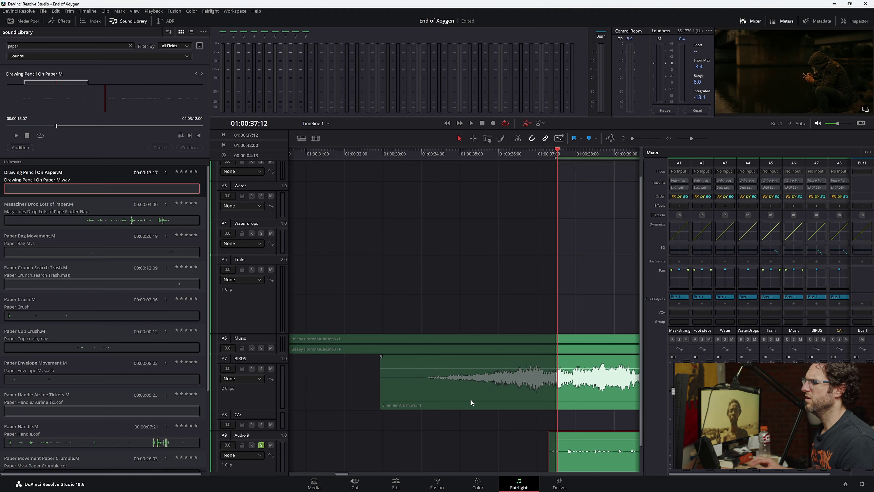
# - Watch from about 01:00:34 full screen, then preview Magazines Drop Lots of Paper
pyautogui.click(456, 158)
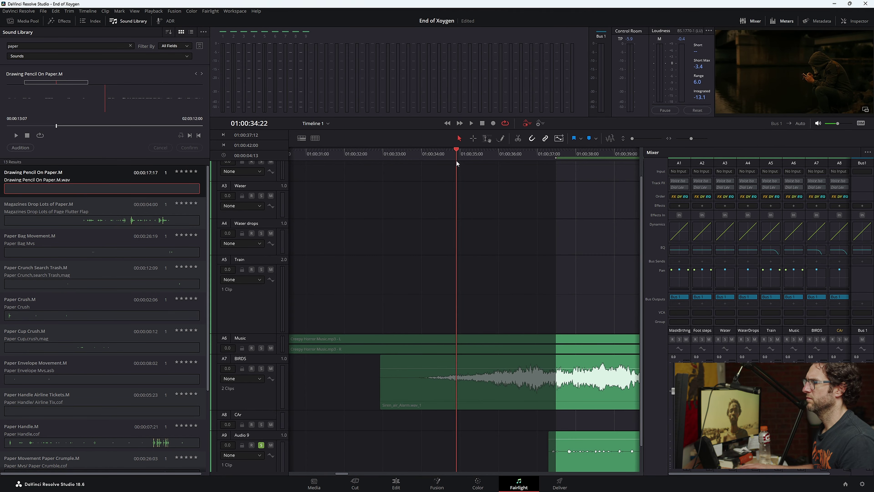
pyautogui.hotkey('ctrl', 'f')
pyautogui.press('space')
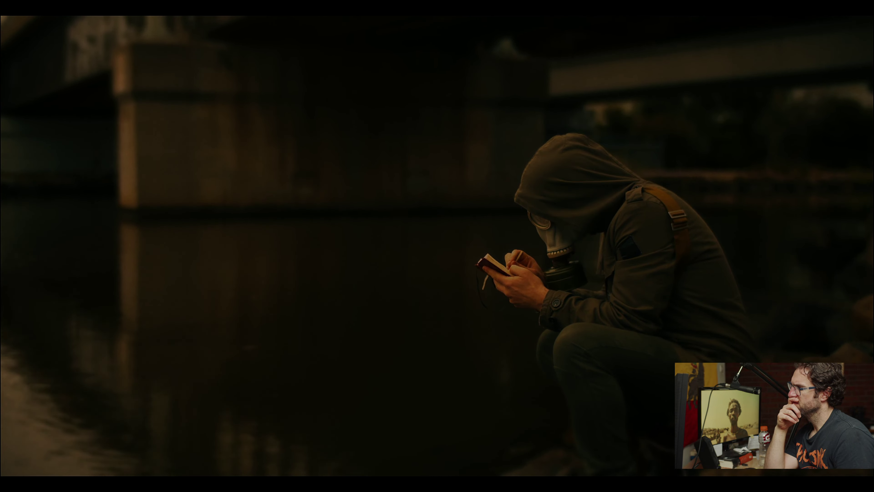
pyautogui.press('Escape')
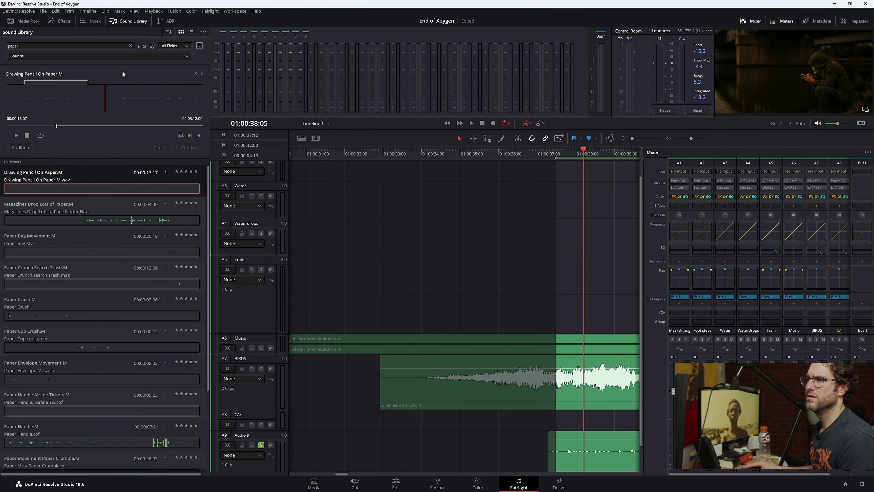
pyautogui.click(91, 217)
# - Max the monitor volume and audition Paper Crunch, Crush, Cup Crush, Envelope Movement and Handle sounds
pyautogui.click(82, 264)
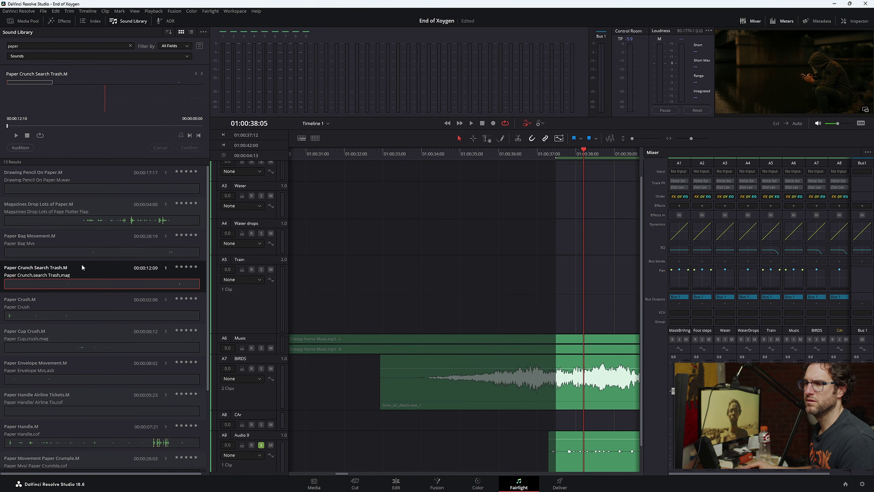
pyautogui.click(86, 247)
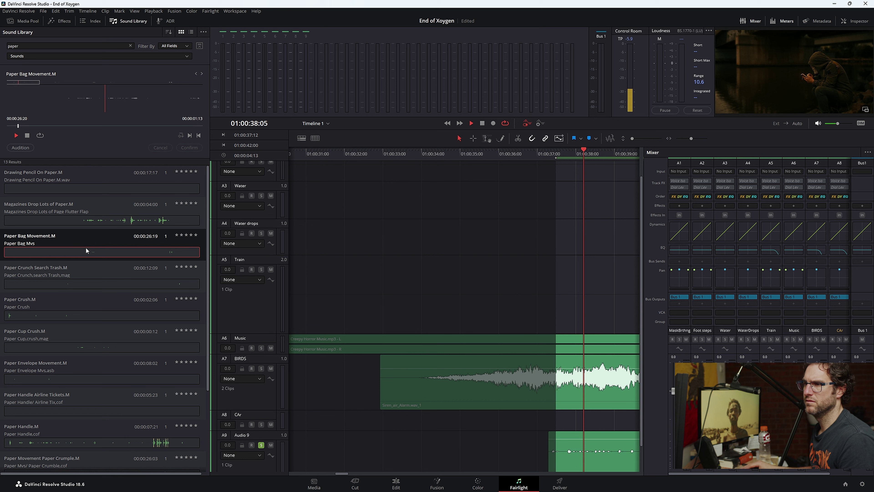
pyautogui.moveTo(848, 125); pyautogui.dragTo(852, 123)
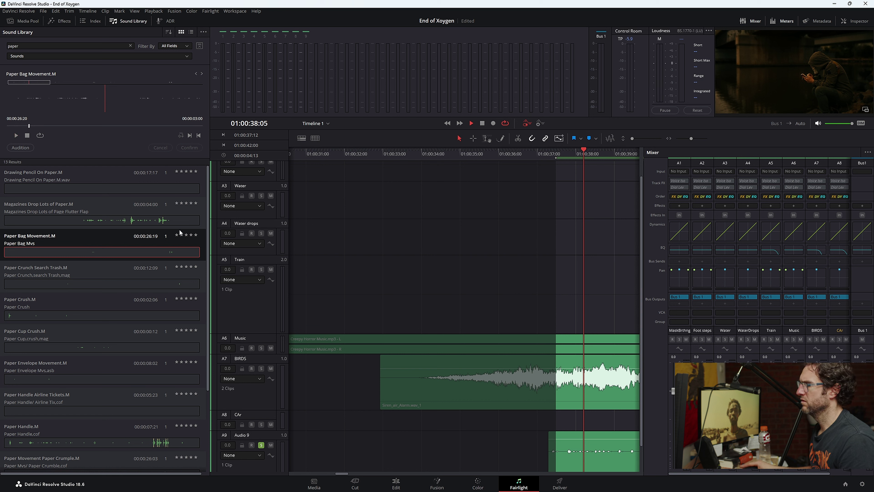
pyautogui.click(72, 283)
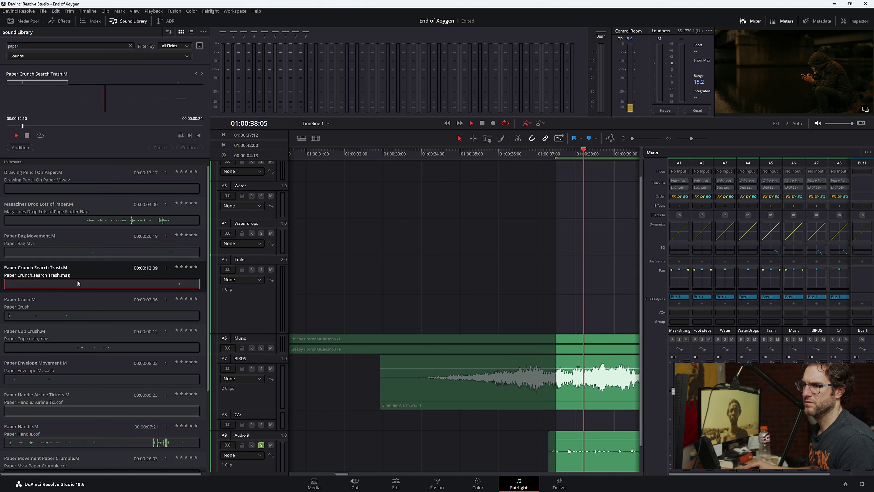
pyautogui.click(55, 315)
pyautogui.click(60, 342)
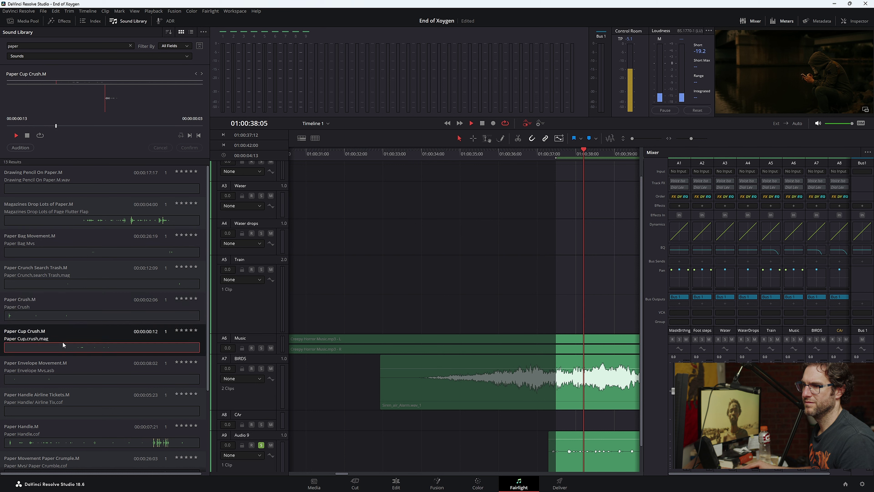
pyautogui.click(66, 379)
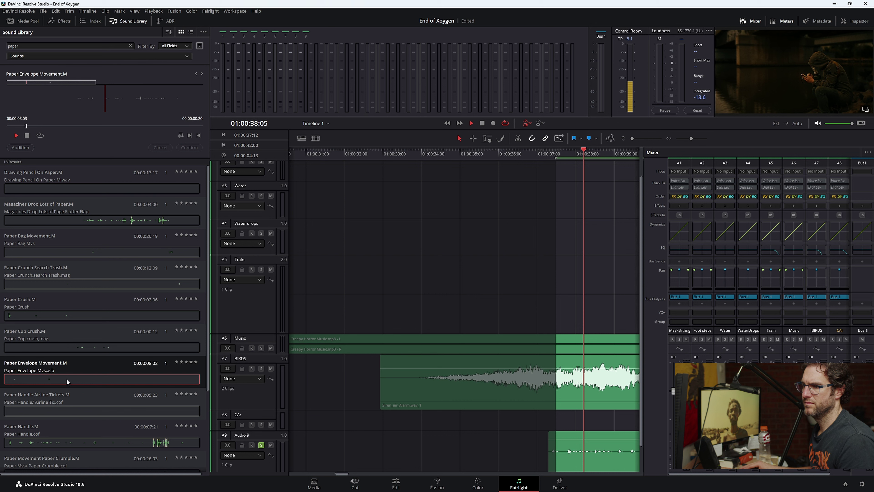
pyautogui.click(64, 415)
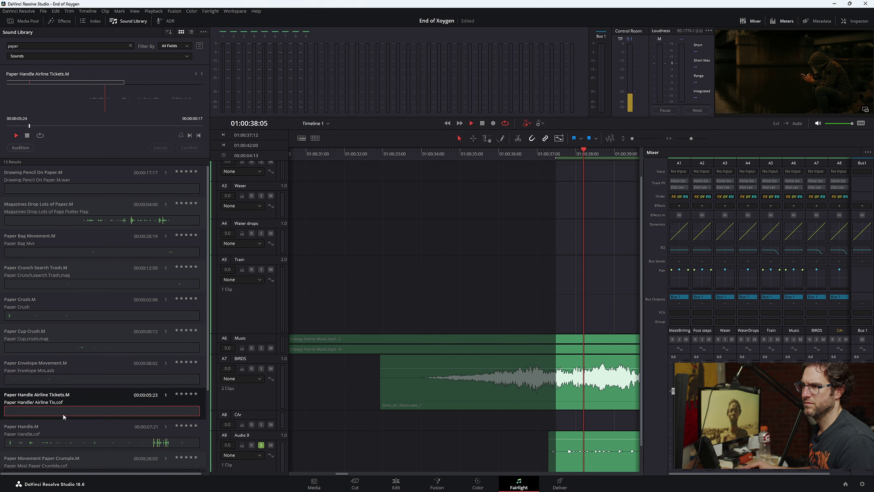
pyautogui.click(66, 440)
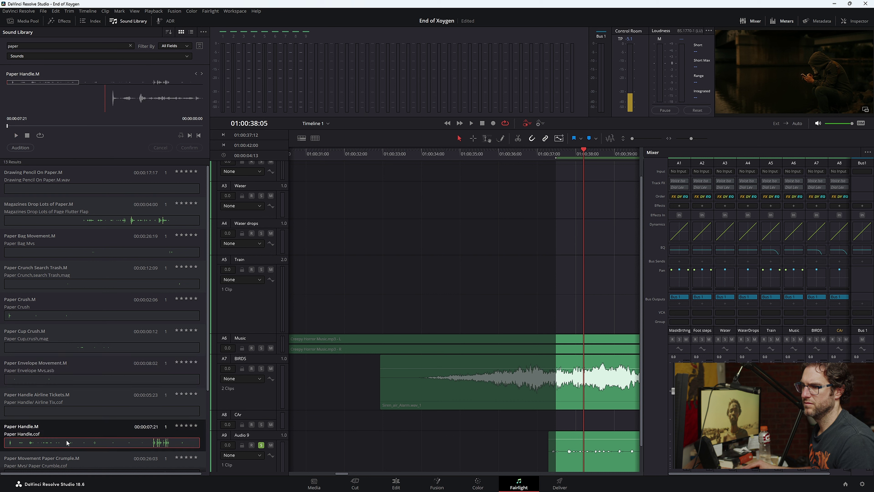
# - Audition Paper Movement Crumple and on a Roll, then reselect Paper Bag Movement.M and rewind it
pyautogui.scroll(-3, 84, 406)
pyautogui.click(78, 352)
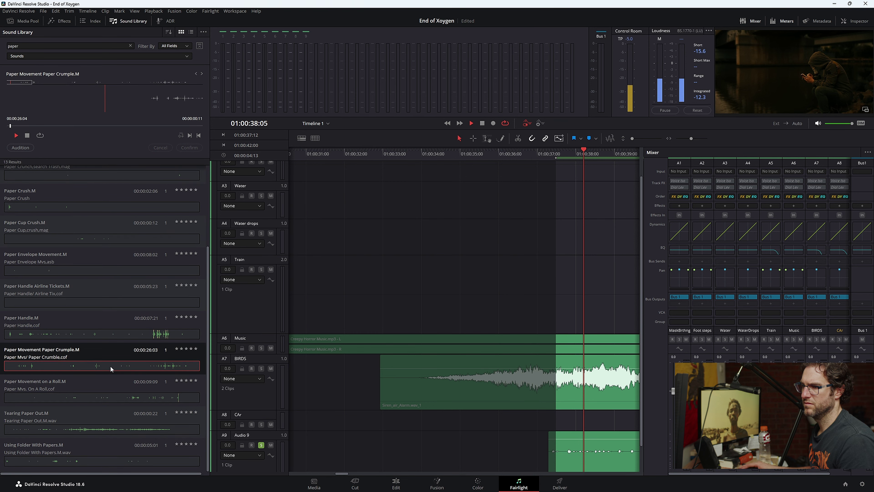
pyautogui.click(82, 392)
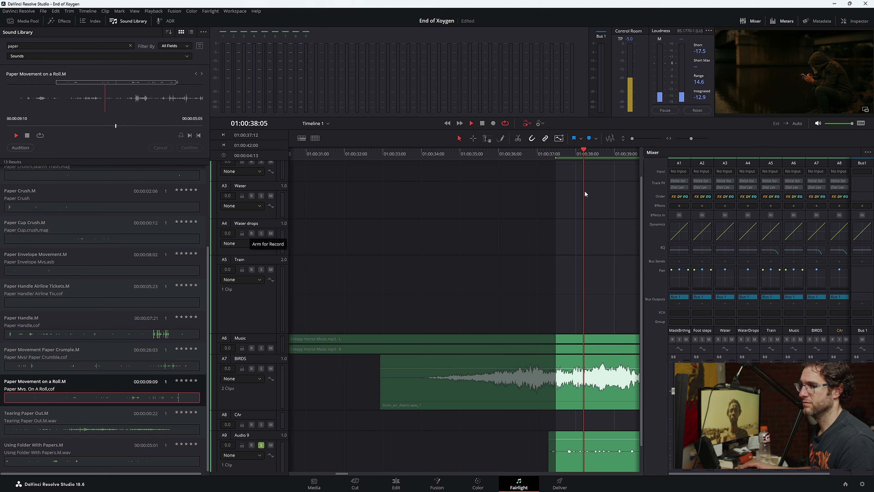
pyautogui.scroll(3, 109, 286)
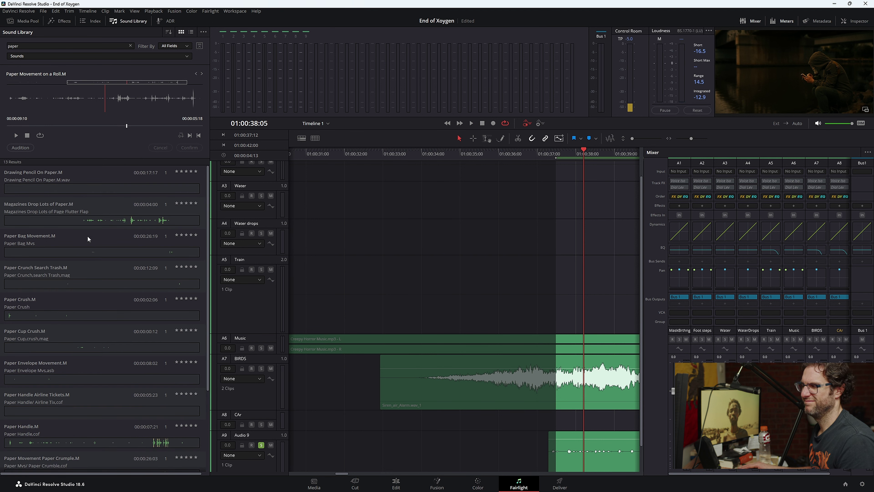
pyautogui.click(88, 216)
pyautogui.click(79, 251)
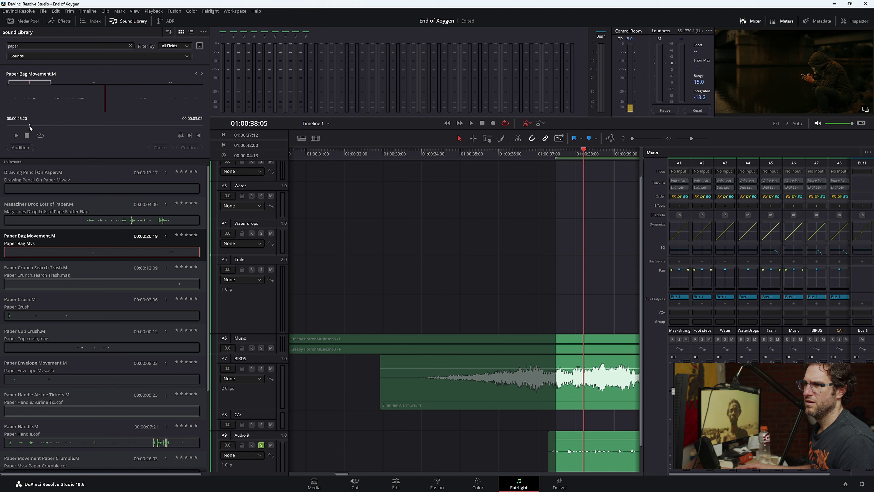
pyautogui.moveTo(29, 126); pyautogui.dragTo(12, 128)
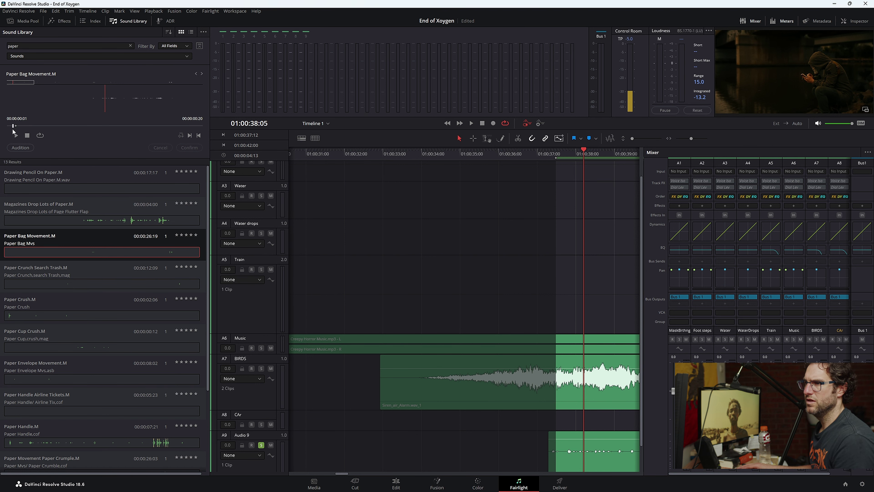
# - Place Paper Bag Movement on Audio 9 near 01:00:32 and play it full screen
pyautogui.click(523, 152)
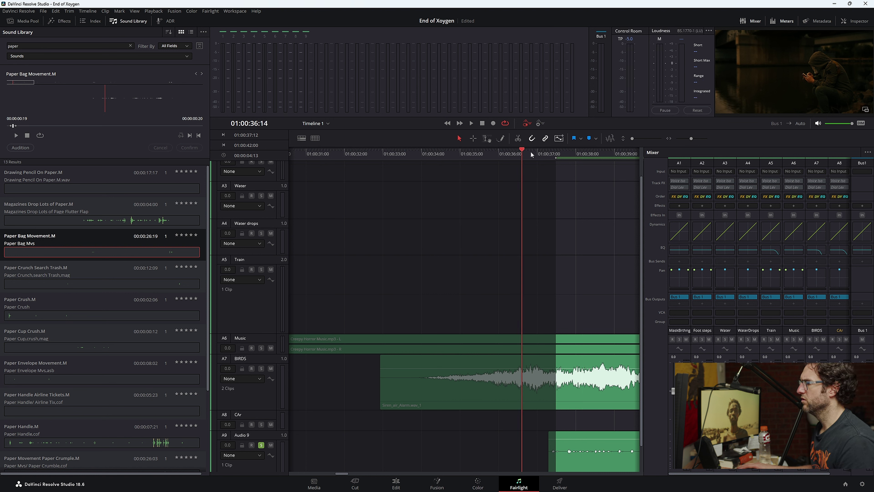
pyautogui.moveTo(492, 161); pyautogui.dragTo(369, 150)
pyautogui.press('space')
pyautogui.press('space')
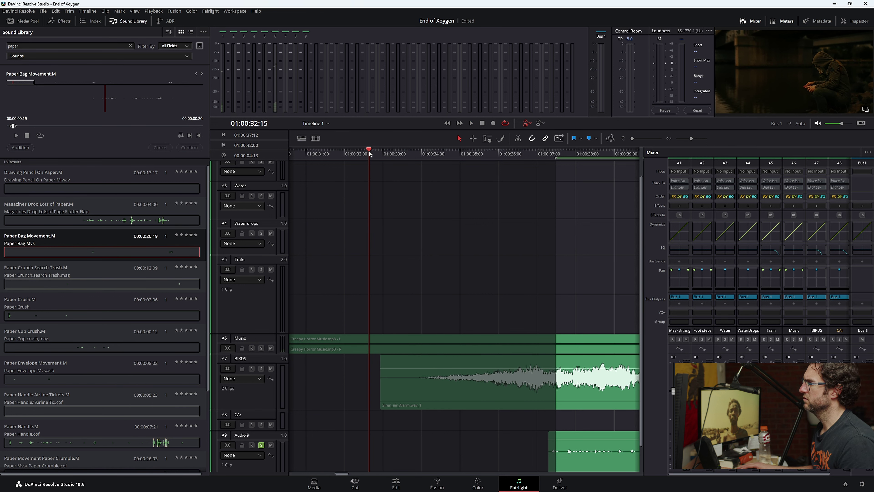
pyautogui.moveTo(36, 100); pyautogui.dragTo(413, 424)
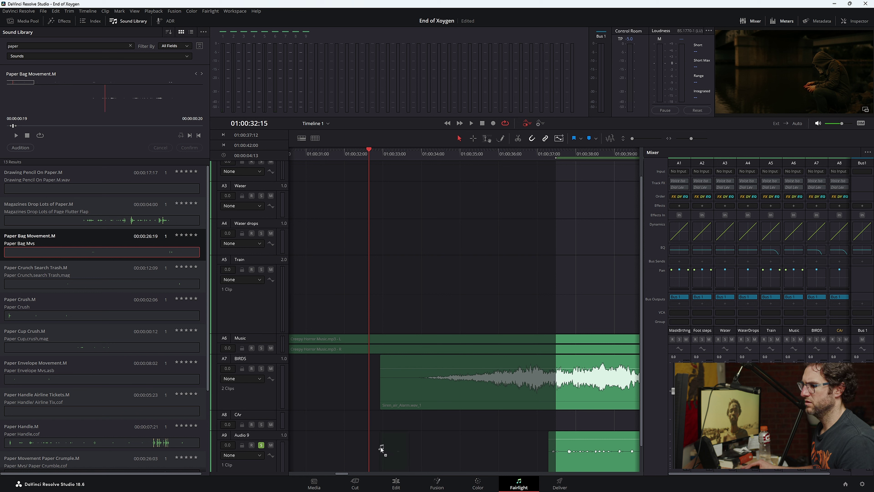
pyautogui.moveTo(366, 448)
pyautogui.mouseDown()
pyautogui.moveTo(355, 446)
pyautogui.moveTo(364, 462)
pyautogui.mouseUp()
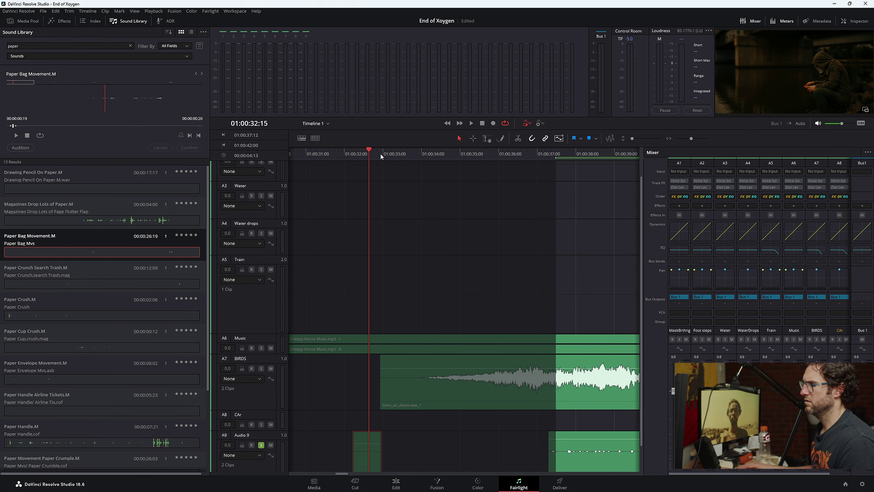
pyautogui.press('Up')
pyautogui.hotkey('ctrl', 'f')
pyautogui.press('space')
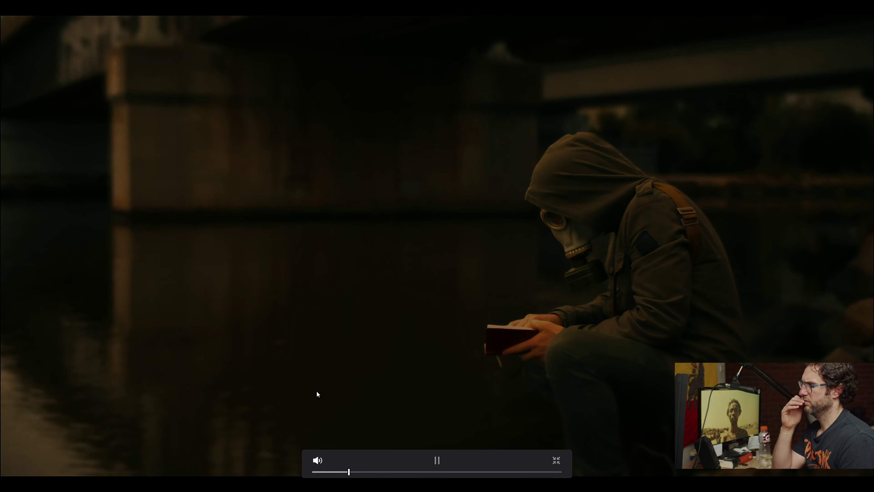
pyautogui.press('Escape')
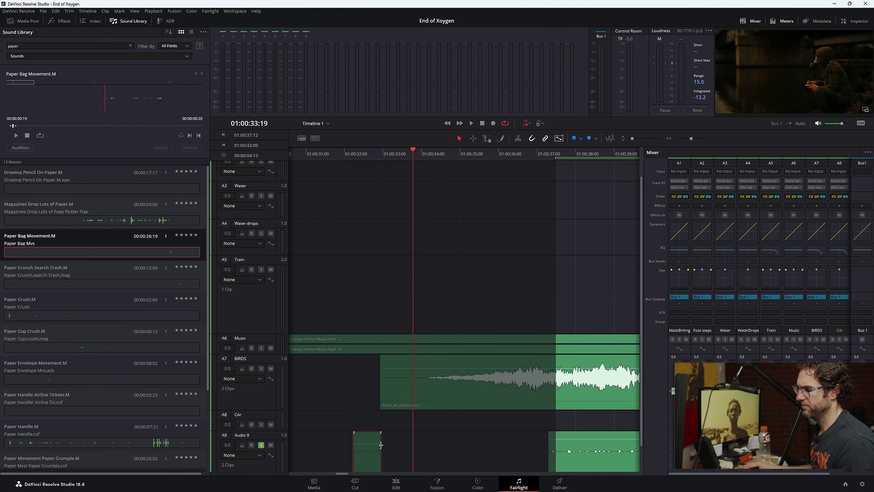
# - Lengthen the paper bag clip on Audio 9 and review it from 01:00:32 full screen
pyautogui.moveTo(381, 444); pyautogui.dragTo(547, 444)
pyautogui.press('Up')
pyautogui.hotkey('ctrl', 'f')
pyautogui.press('space')
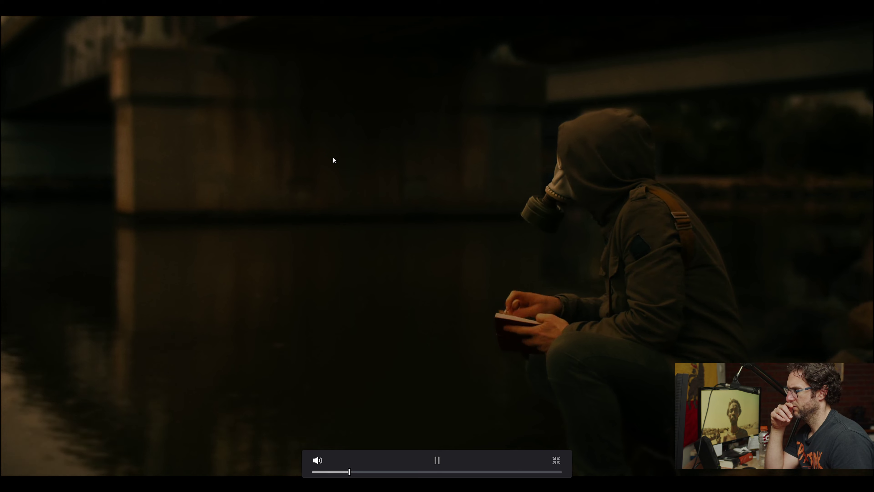
pyautogui.press('Escape')
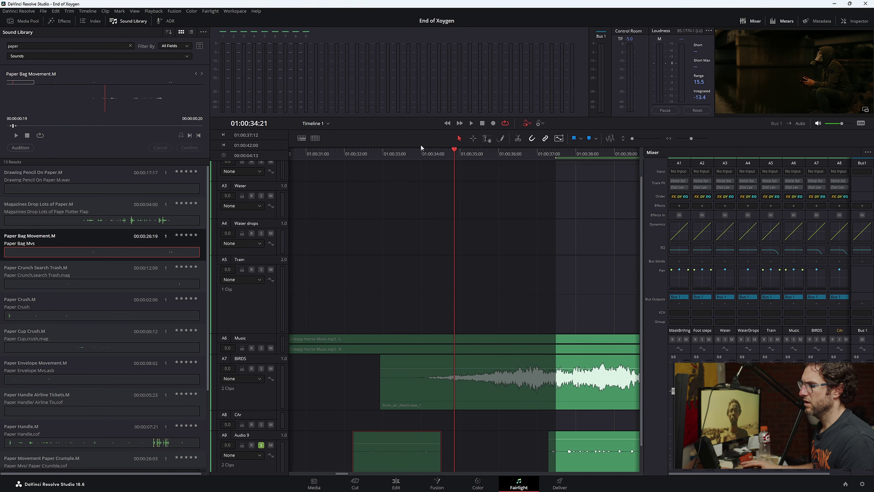
pyautogui.click(368, 154)
pyautogui.hotkey('ctrl', 'f')
pyautogui.press('space')
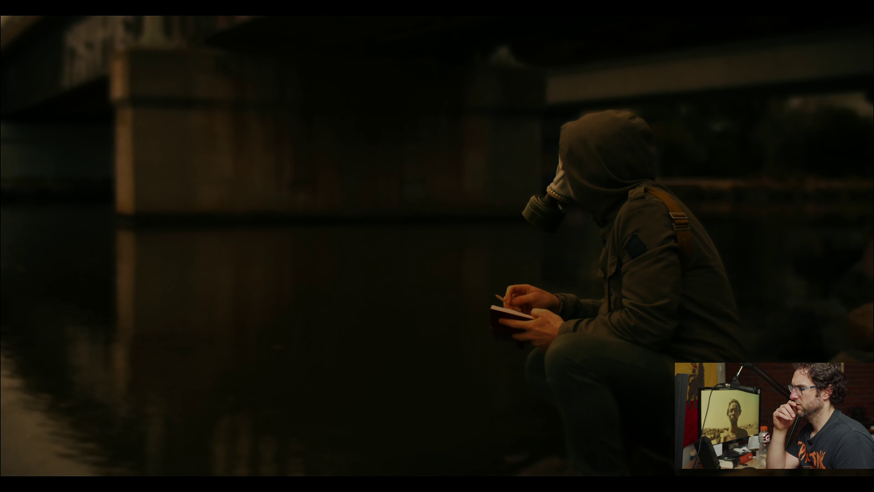
pyautogui.press('Escape')
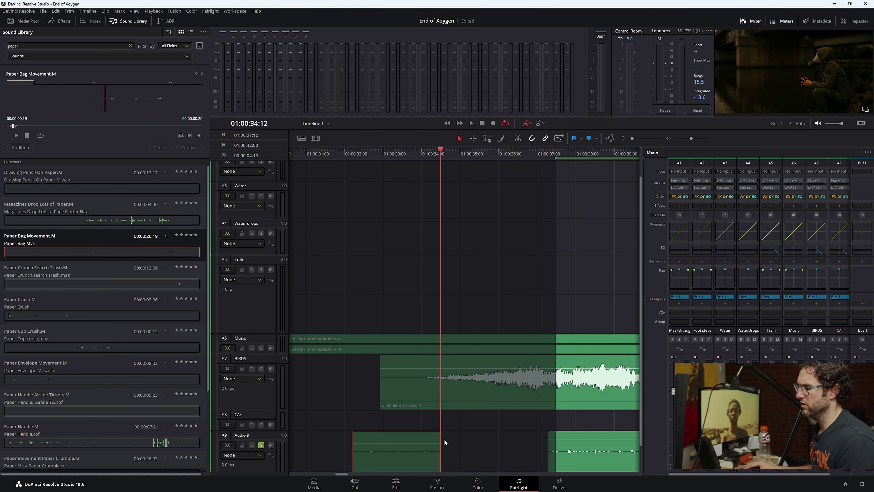
# - Trim the paper bag clip's end shorter and replay from about 01:00:31
pyautogui.moveTo(438, 441); pyautogui.dragTo(420, 441)
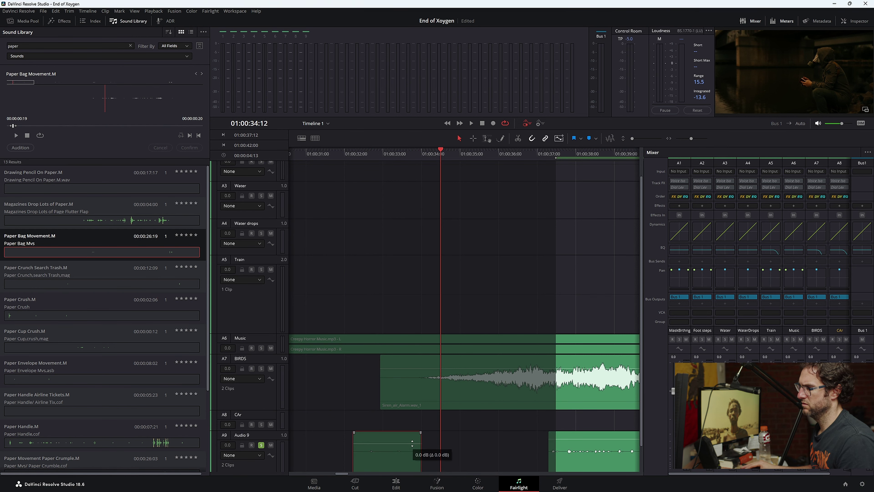
pyautogui.click(323, 153)
pyautogui.hotkey('ctrl', 'f')
pyautogui.press('space')
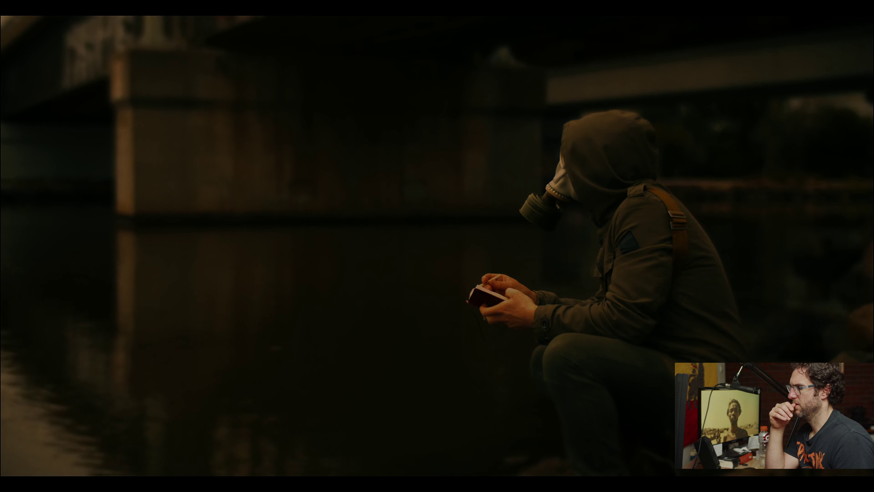
pyautogui.hotkey('ctrl', 'f')
pyautogui.press('space')
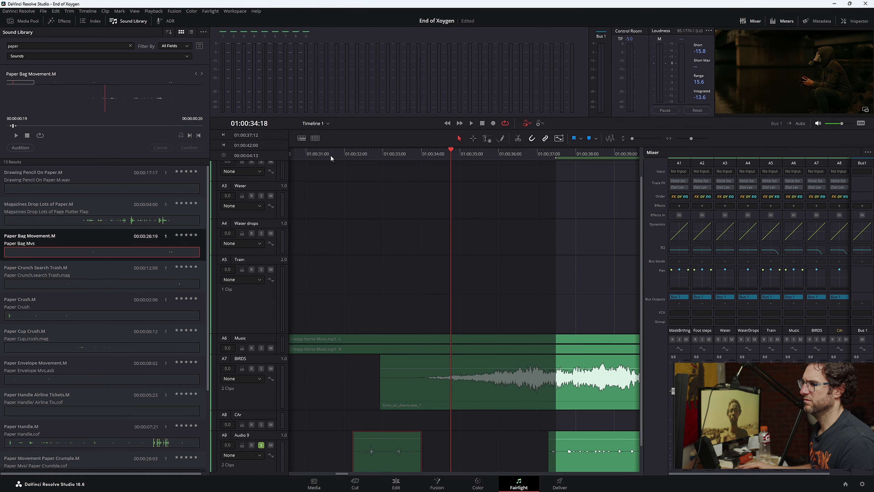
pyautogui.click(331, 154)
pyautogui.press('space')
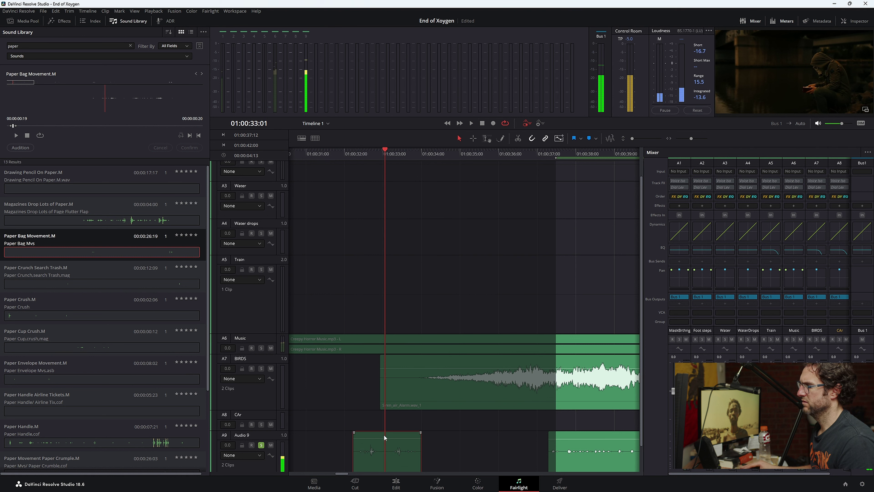
pyautogui.click(312, 150)
pyautogui.press('space')
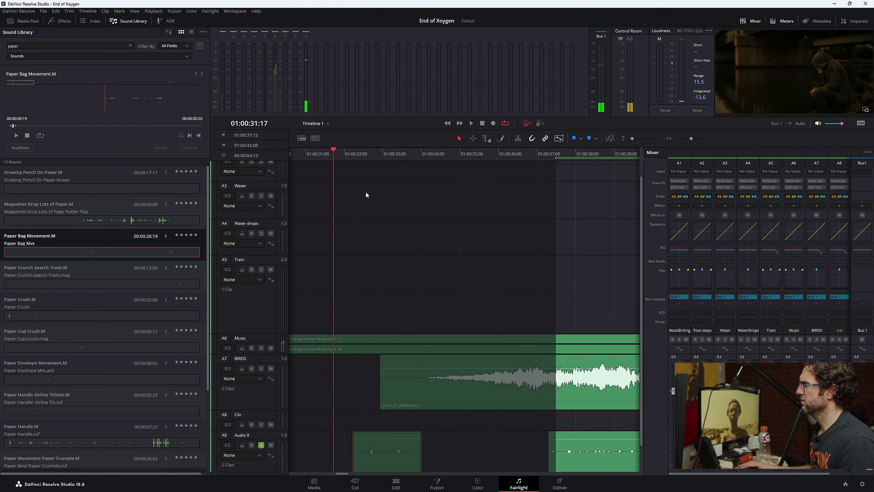
pyautogui.press('space')
# - Search the Sound Library for 'book', preview Backpack Bookbag Rummage and play from 01:00:30
pyautogui.click(131, 45)
pyautogui.write('book')
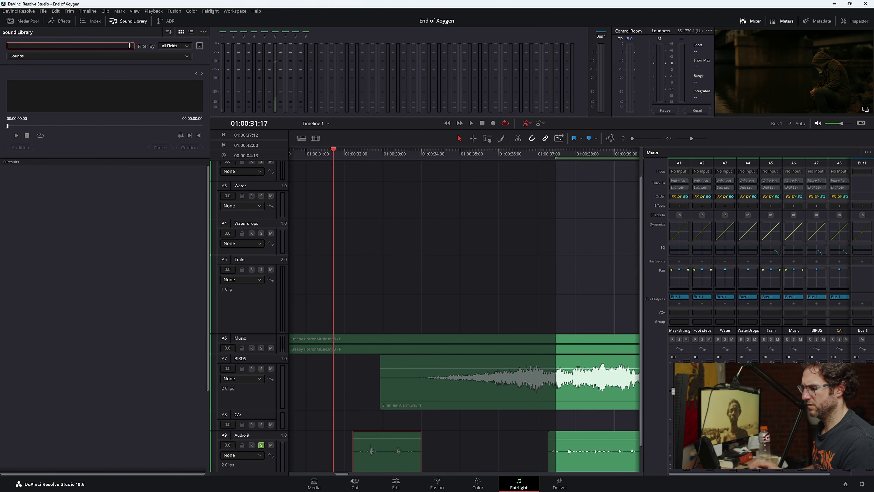
pyautogui.click(89, 183)
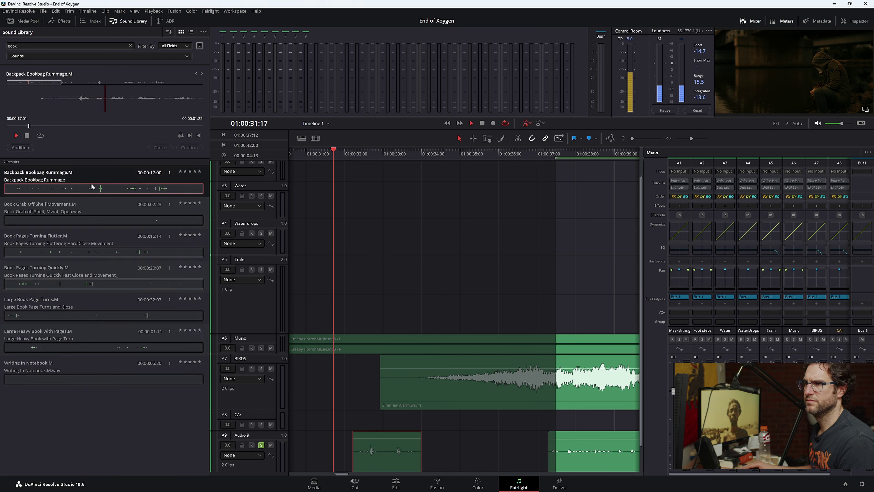
pyautogui.click(297, 157)
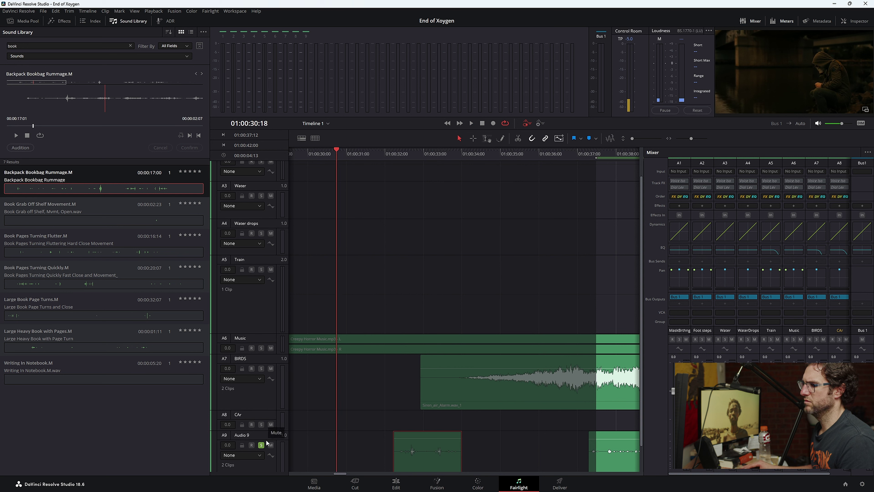
pyautogui.press('space')
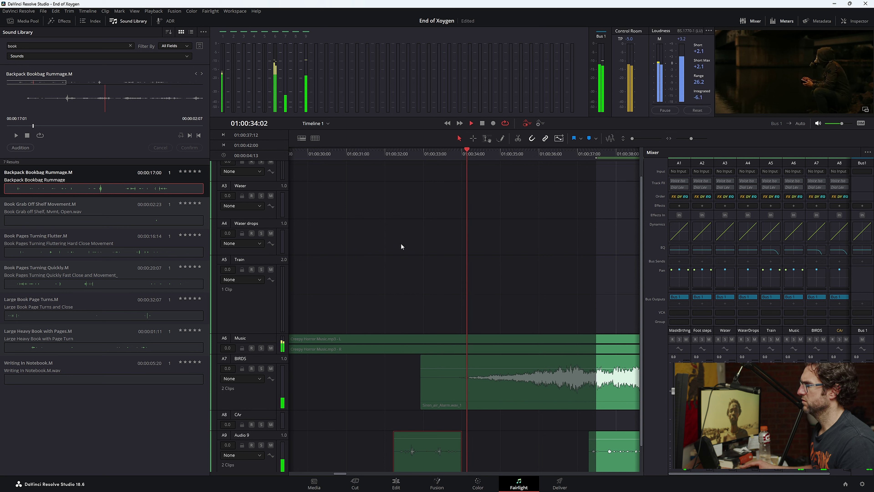
pyautogui.click(386, 155)
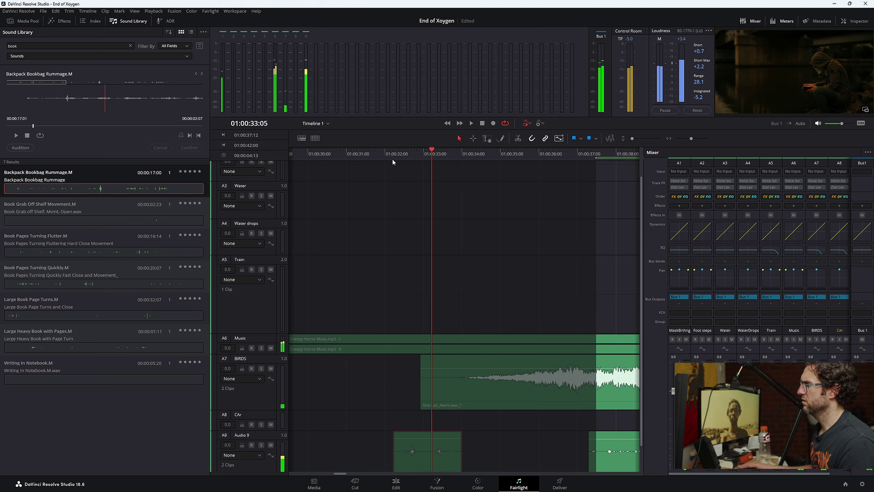
pyautogui.press('space')
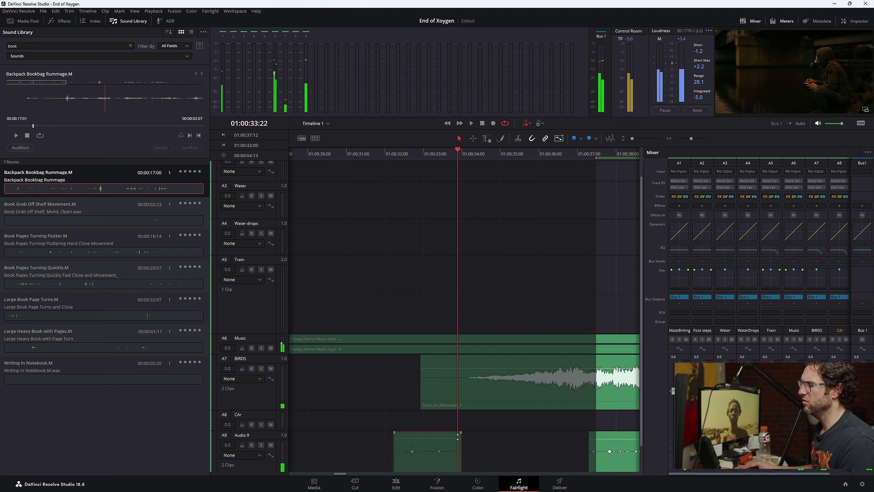
# - Trim the Audio 9 paper clip's end further and replay from about 01:00:25
pyautogui.moveTo(437, 439)
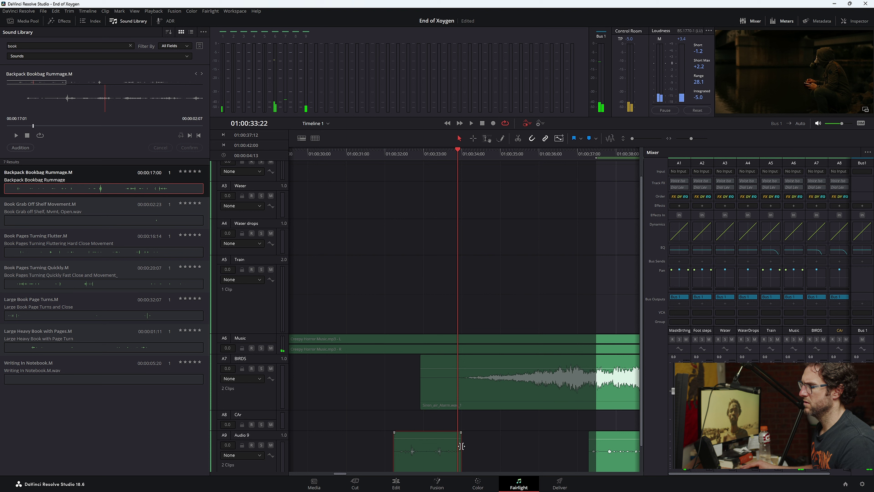
pyautogui.moveTo(463, 446); pyautogui.dragTo(433, 442)
pyautogui.click(390, 153)
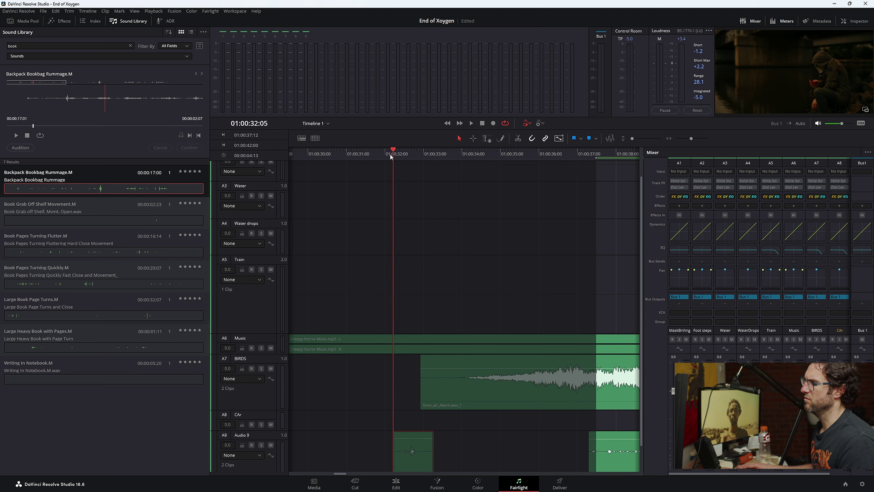
pyautogui.press('space')
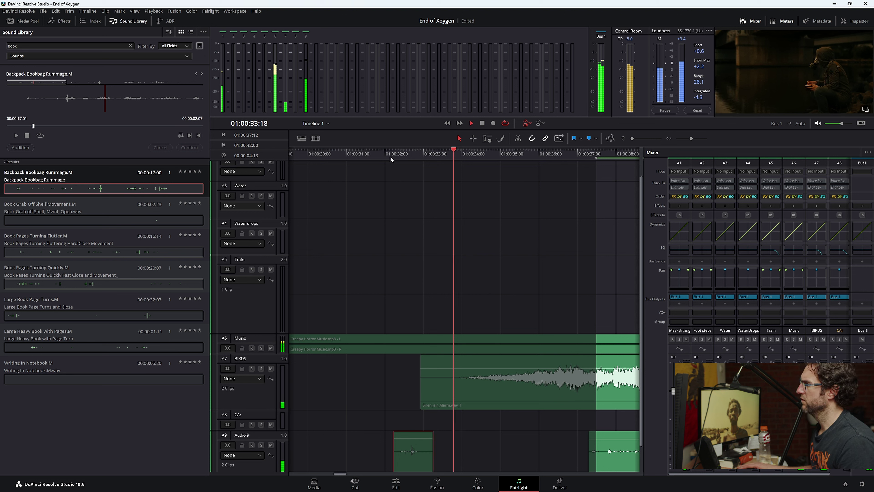
pyautogui.click(315, 151)
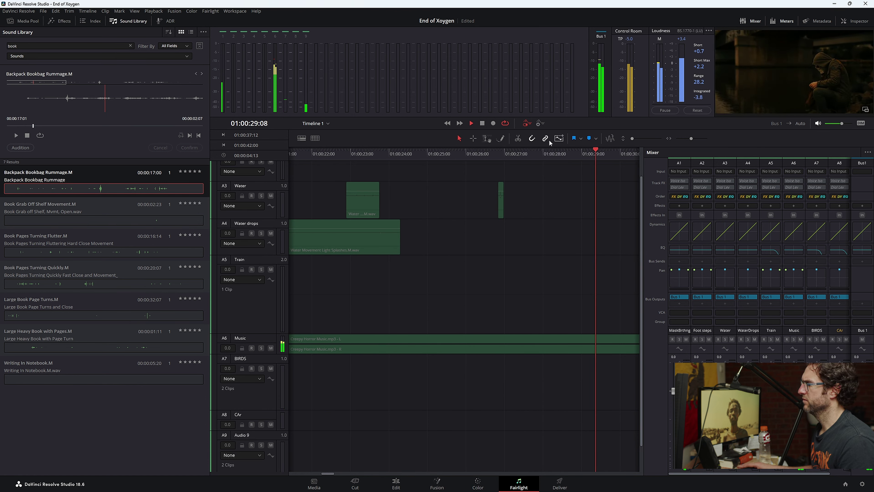
pyautogui.click(690, 138)
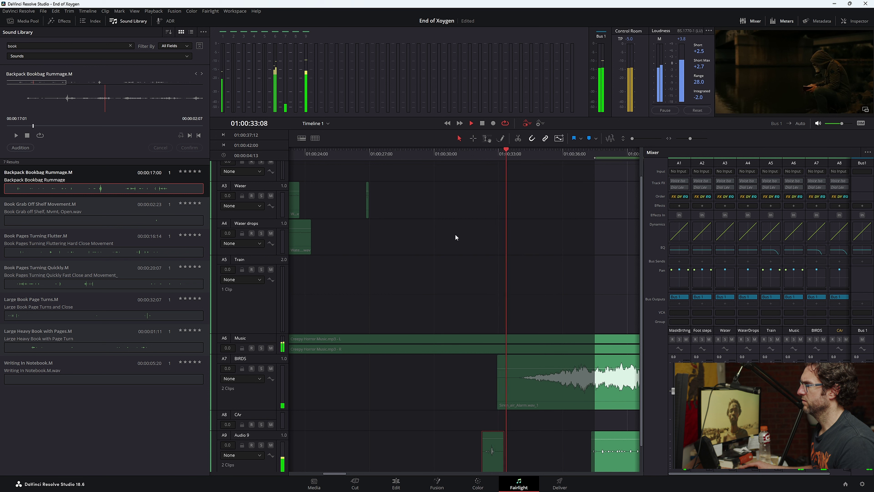
pyautogui.click(324, 152)
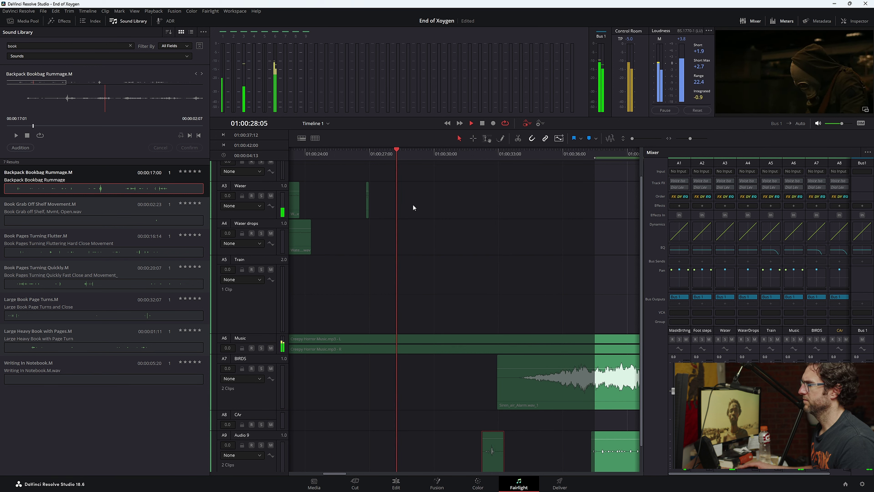
pyautogui.press('space')
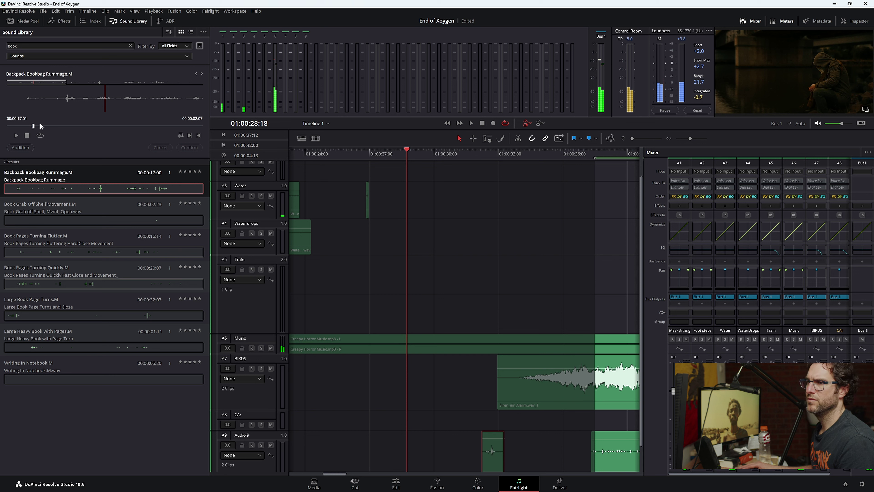
# - Cue the bookbag preview about a second in and play the timeline from 01:00:26
pyautogui.moveTo(37, 125); pyautogui.dragTo(22, 127)
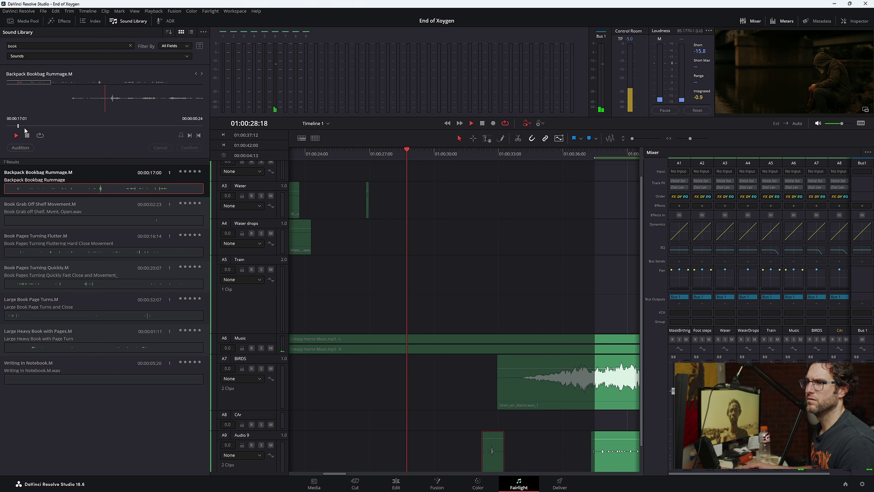
pyautogui.moveTo(31, 126); pyautogui.dragTo(24, 127)
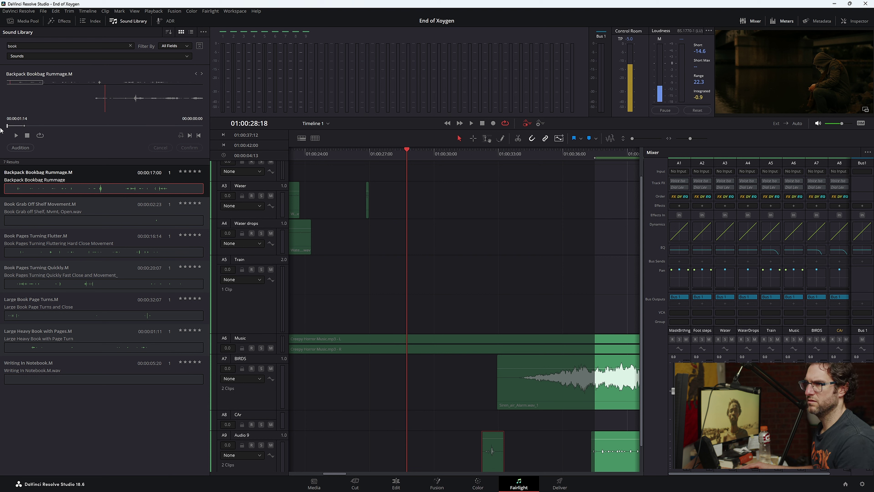
pyautogui.click(354, 155)
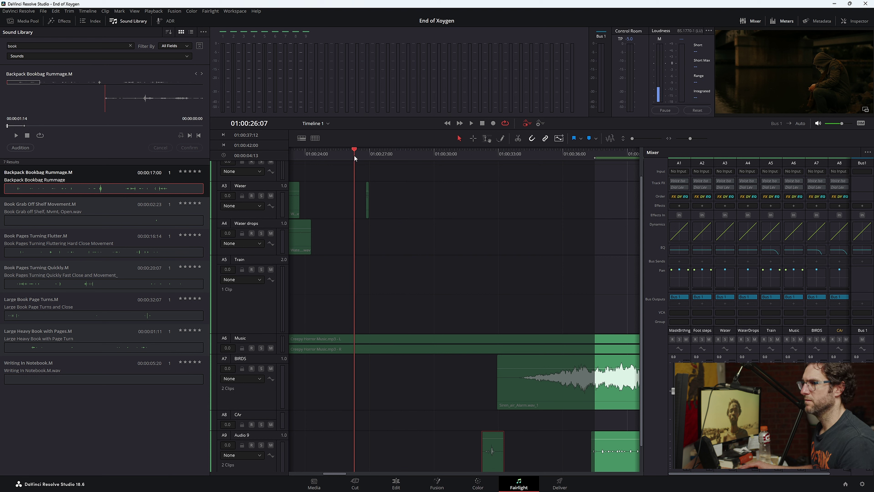
pyautogui.press('space')
pyautogui.scroll(-1, 488, 269)
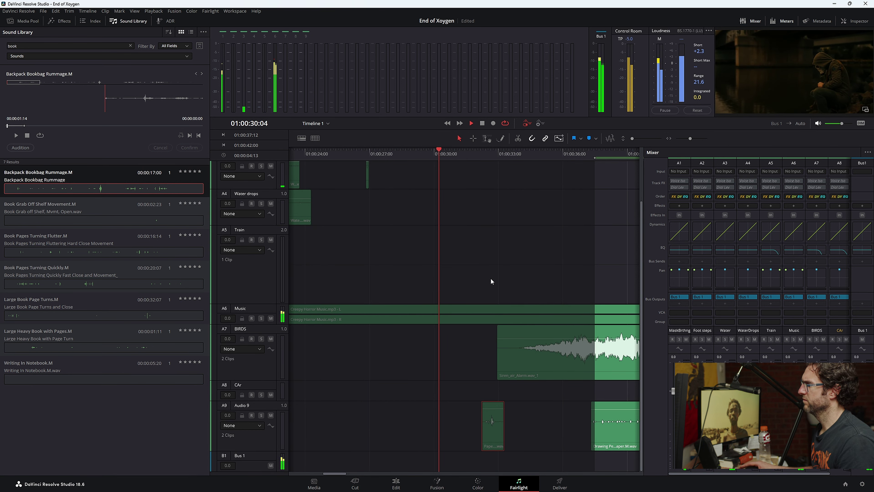
pyautogui.press('space')
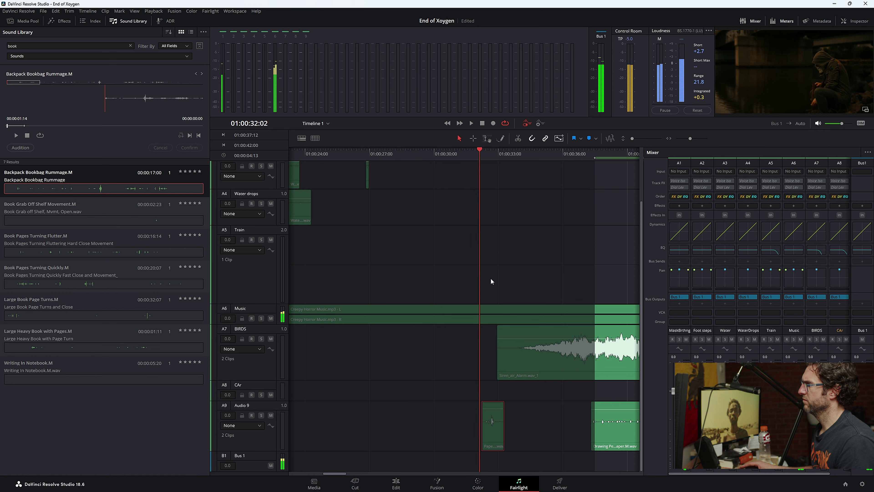
# - Place Backpack Bookbag Rummage on Audio 9 before the paper clip and play it in context
pyautogui.moveTo(83, 179); pyautogui.dragTo(457, 440)
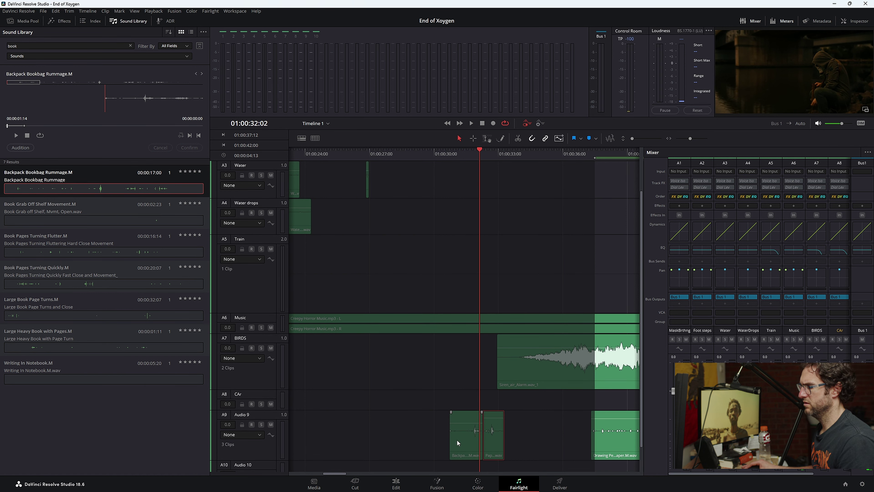
pyautogui.scroll(-1, 469, 378)
pyautogui.click(440, 162)
pyautogui.press('space')
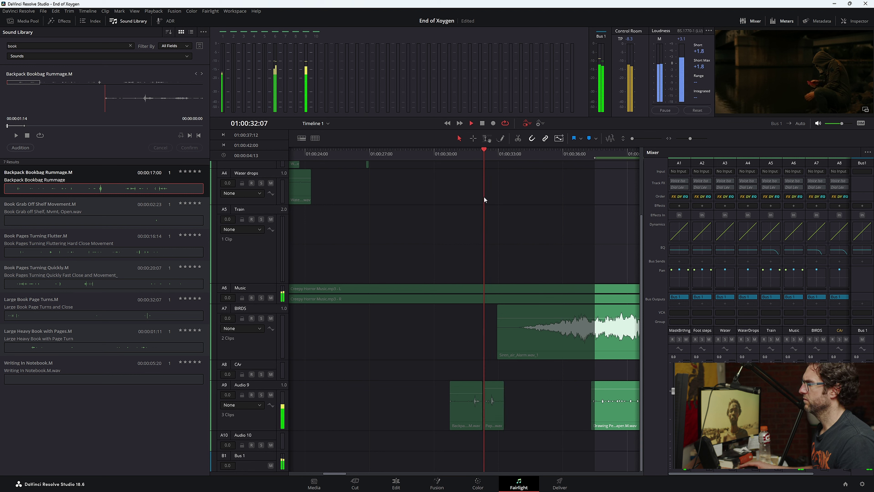
pyautogui.click(411, 160)
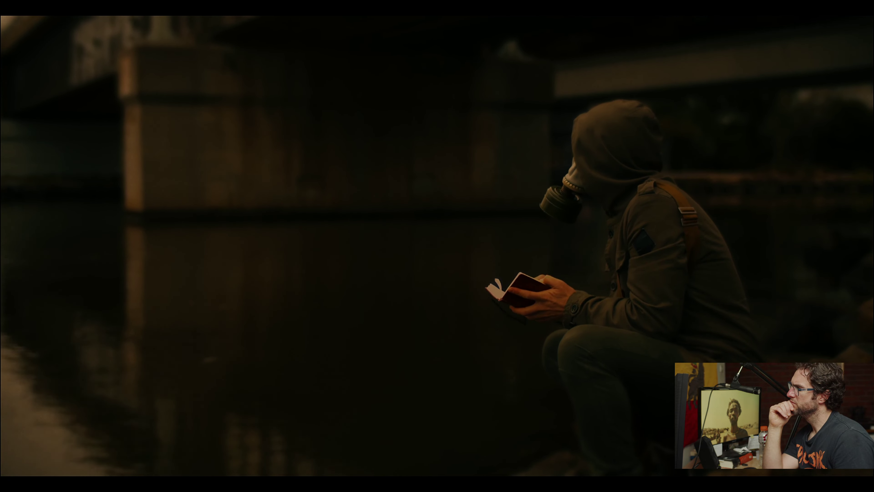
# - Audition Book Pages Turning Flutter, Book Pages Turning Quickly, Large Book Page Turns and Writing In Notebook
pyautogui.press('Escape')
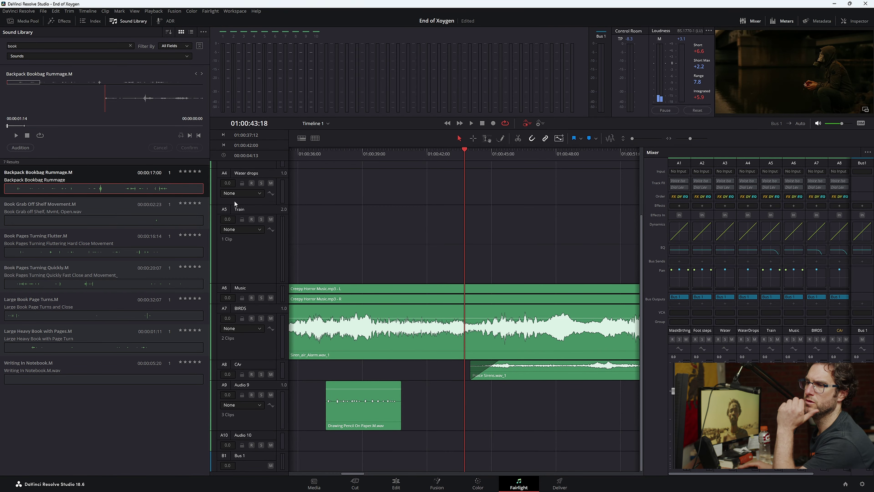
pyautogui.click(61, 254)
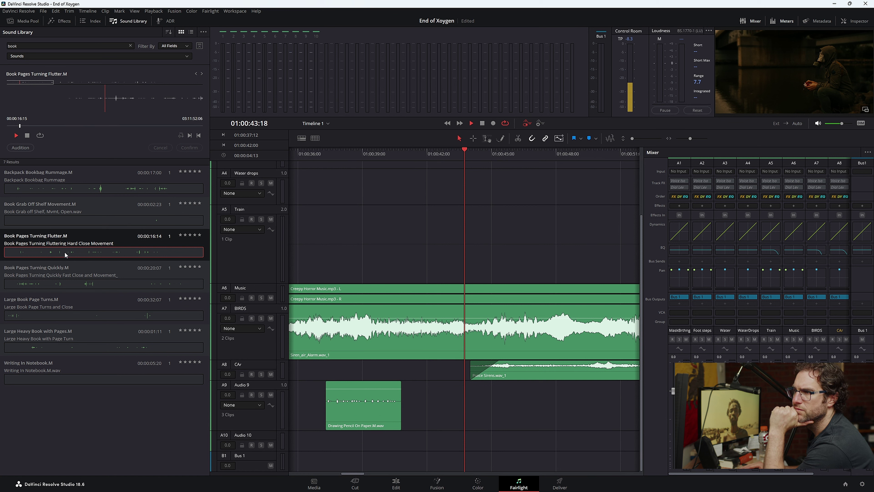
pyautogui.click(83, 281)
pyautogui.click(72, 316)
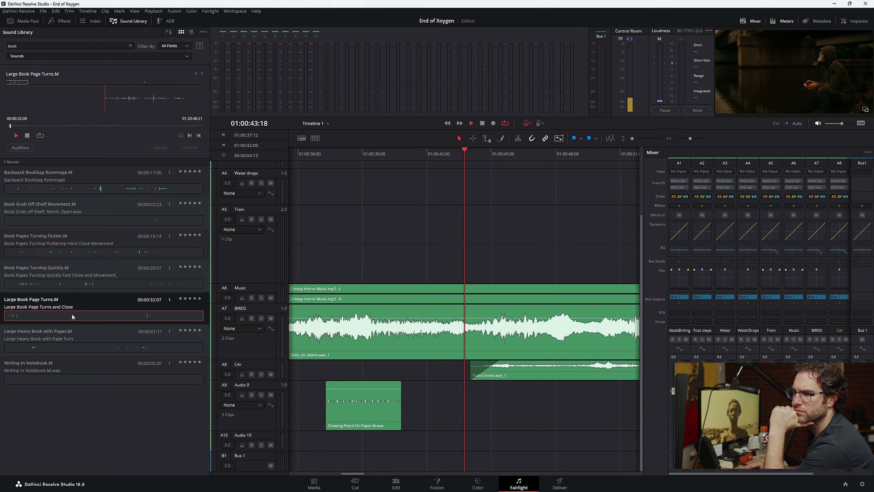
pyautogui.click(73, 378)
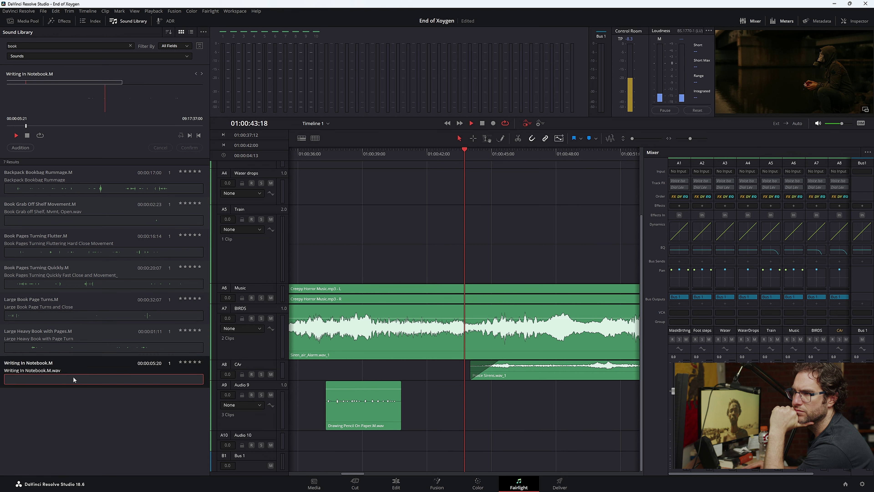
# - Preview Backpack Bookbag Rummage, Book Grab Off Shelf Movement, then load Book Pages Turning Flutter, adjusting waveform zoom
pyautogui.click(76, 187)
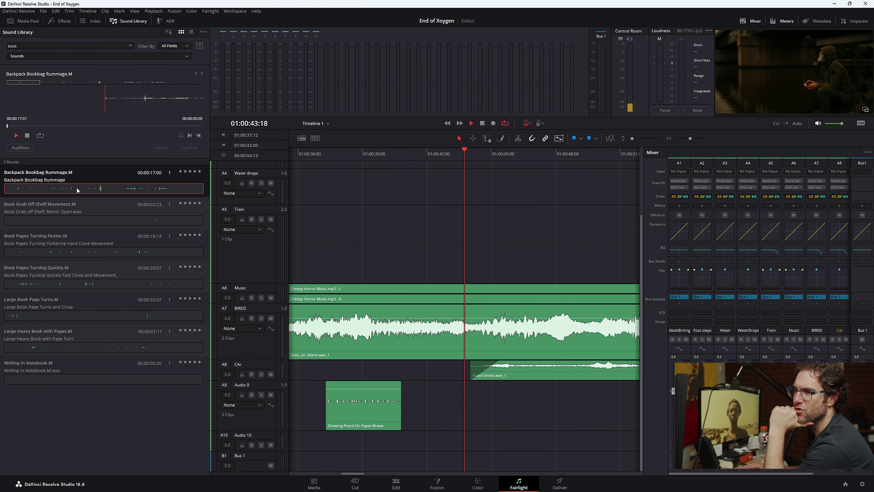
pyautogui.moveTo(18, 125); pyautogui.dragTo(157, 126)
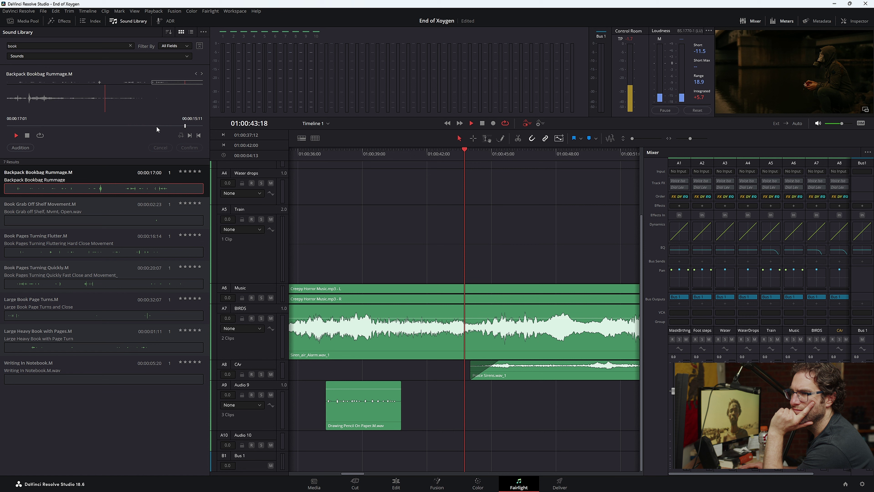
pyautogui.click(121, 215)
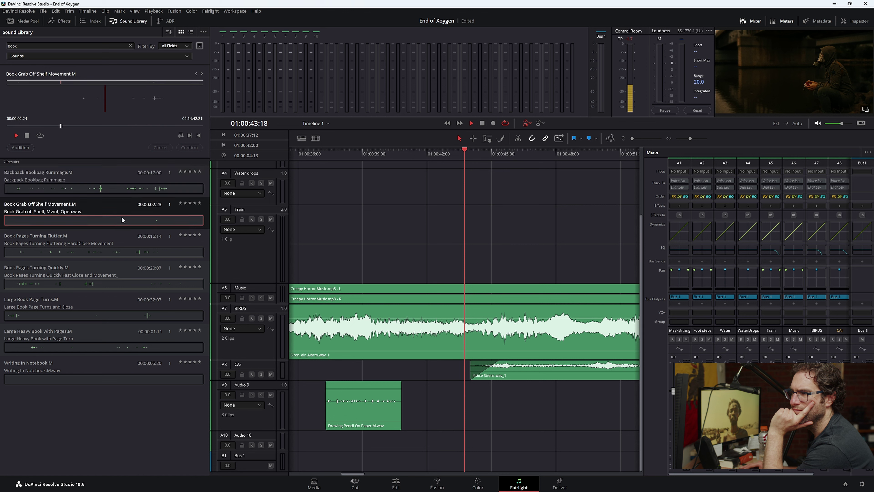
pyautogui.click(118, 246)
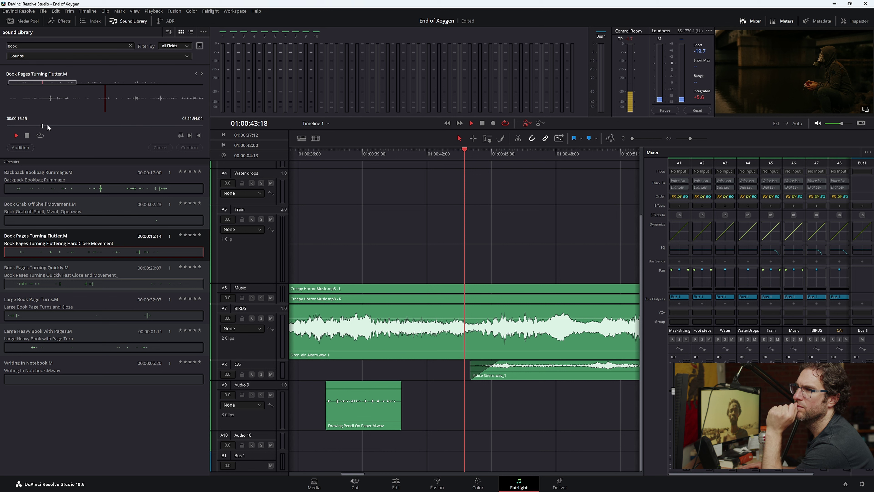
pyautogui.moveTo(42, 126)
pyautogui.mouseDown()
pyautogui.moveTo(19, 126)
pyautogui.moveTo(29, 125)
pyautogui.mouseUp()
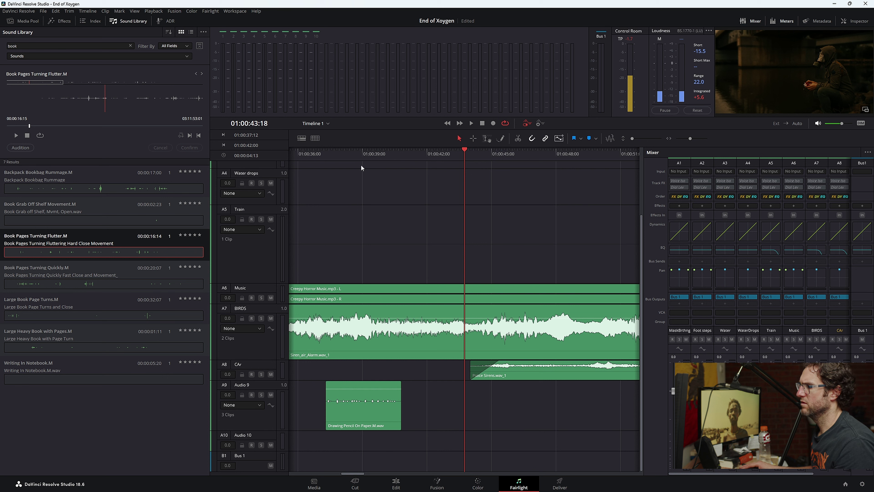
# - Zoom the timeline out and replay the section around 01:00:30
pyautogui.click(316, 153)
pyautogui.press('space')
pyautogui.moveTo(690, 138); pyautogui.dragTo(689, 139)
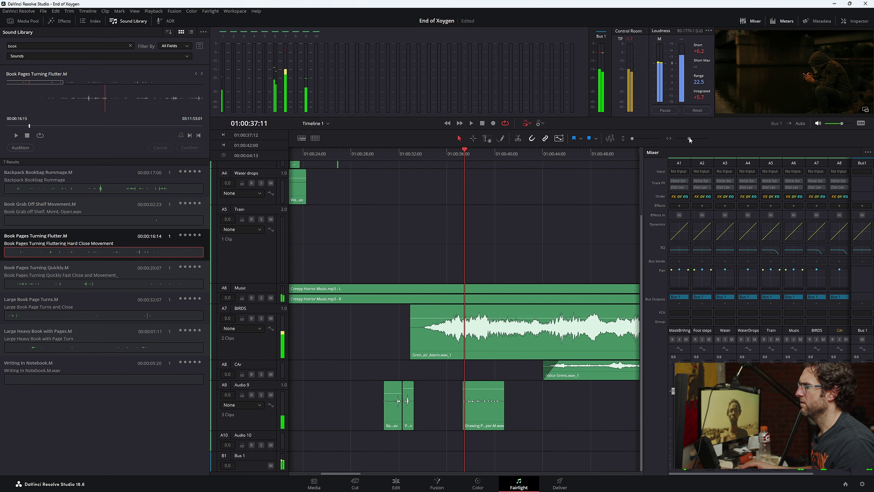
pyautogui.click(384, 153)
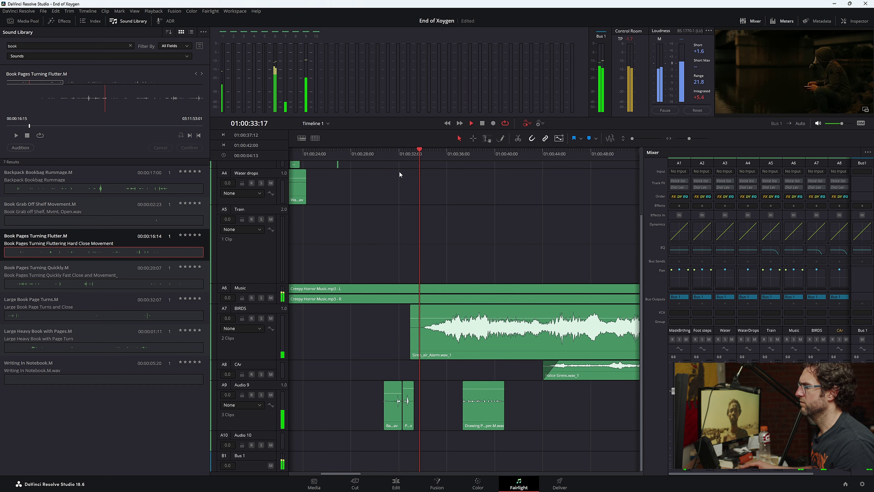
pyautogui.click(30, 126)
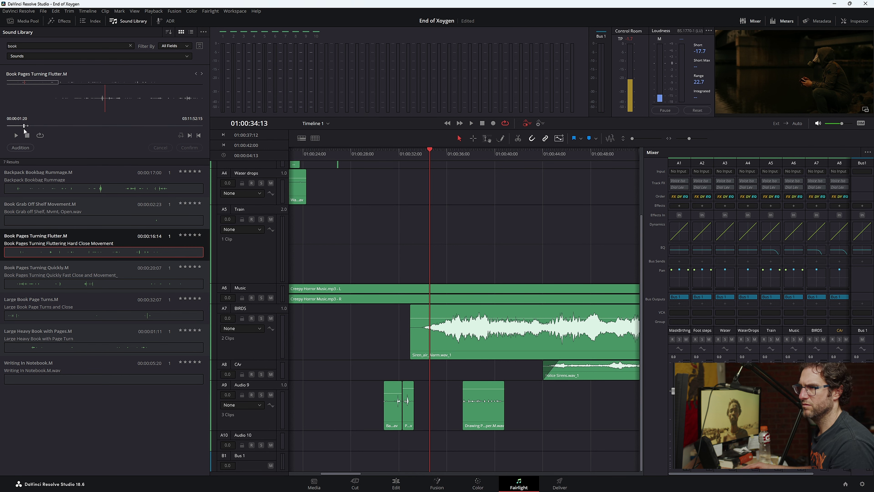
# - Move the short page clip to Audio 10 and play Audio 9 solo around 01:00:30–01:00:32
pyautogui.scroll(1, 408, 449)
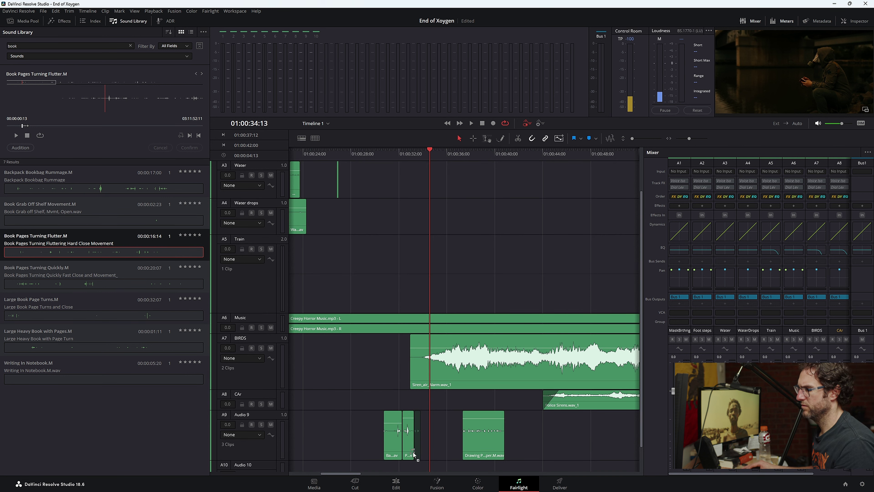
pyautogui.moveTo(414, 453); pyautogui.dragTo(415, 466)
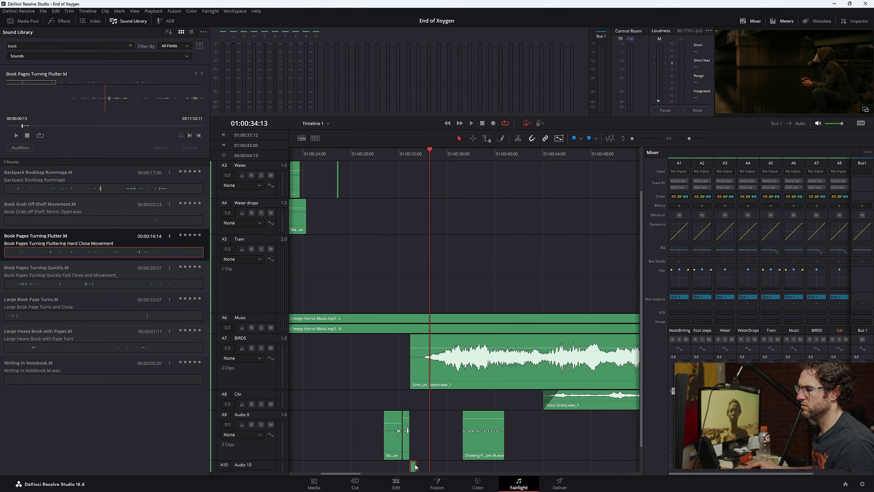
pyautogui.scroll(-1, 414, 458)
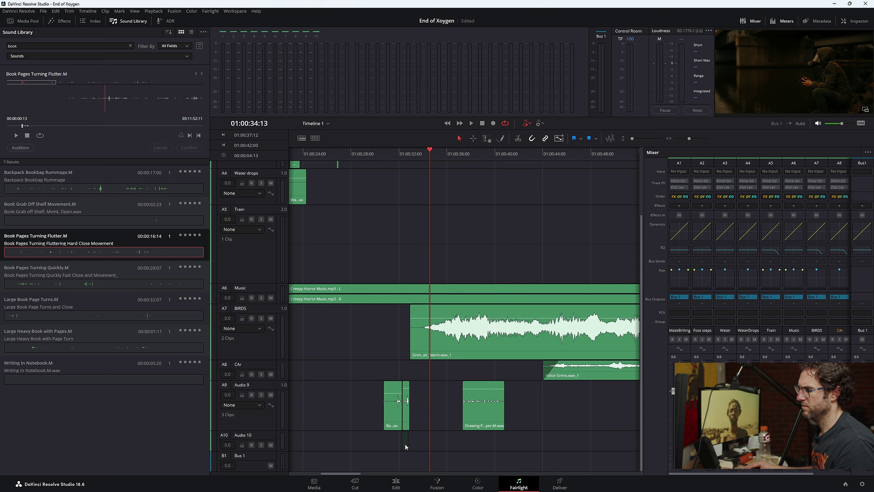
pyautogui.click(383, 159)
pyautogui.click(261, 395)
pyautogui.press('space')
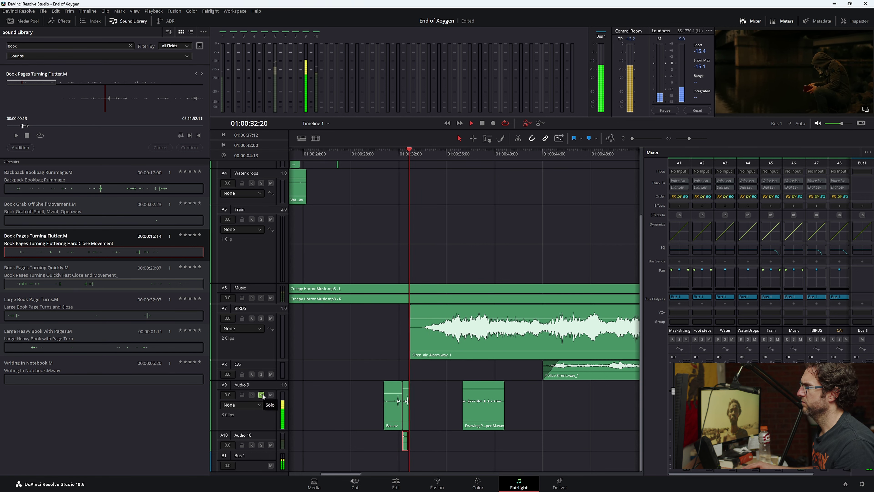
pyautogui.press('space')
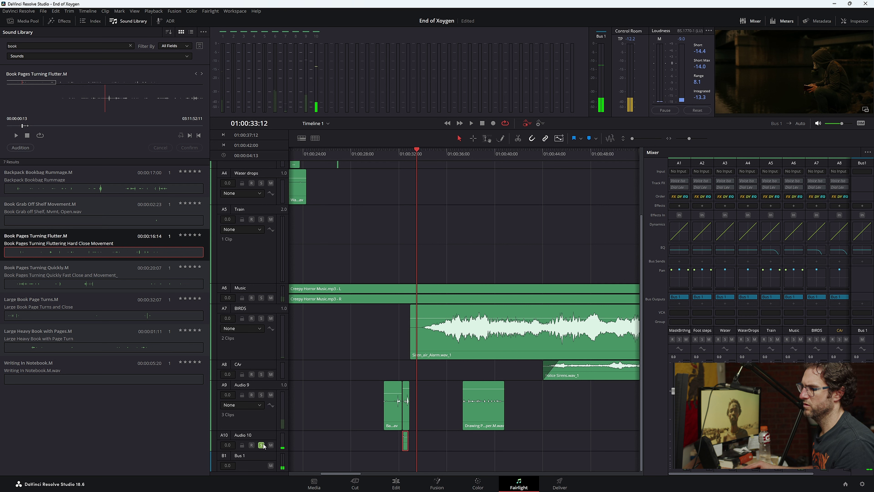
pyautogui.click(398, 161)
pyautogui.press('space')
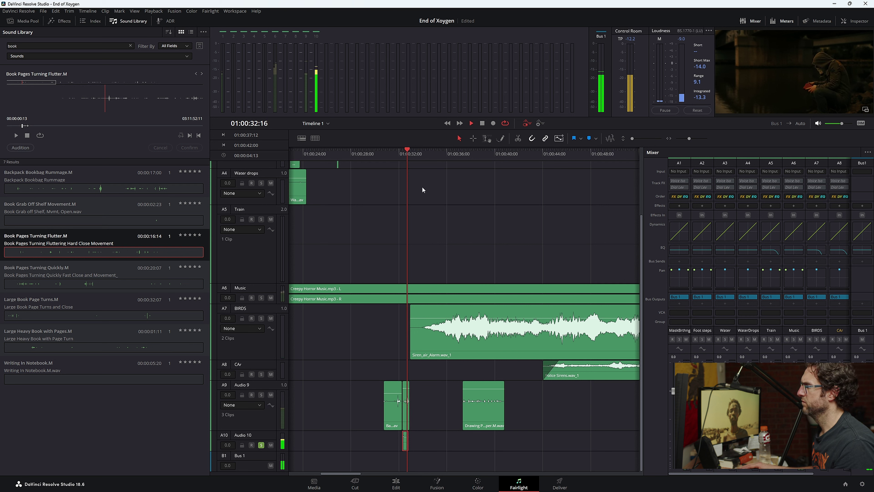
pyautogui.press('space')
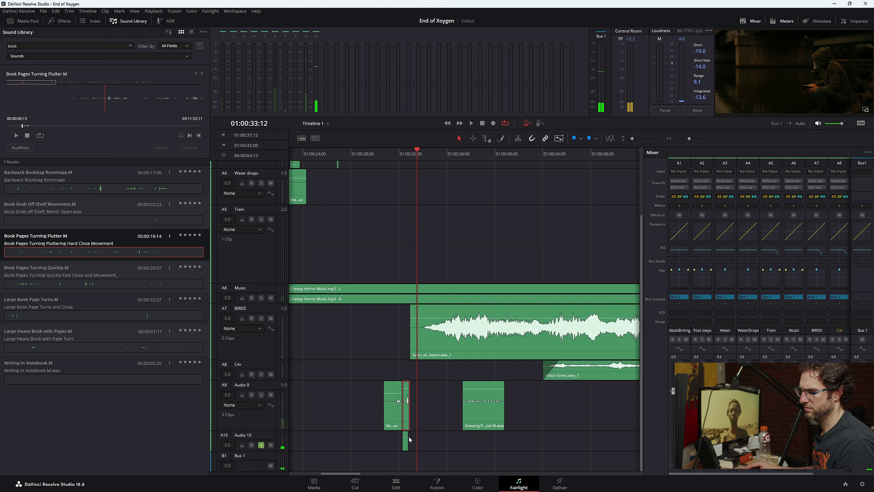
# - Return the short clip to Audio 9 right after the first clip and review full screen
pyautogui.moveTo(406, 444); pyautogui.dragTo(409, 412)
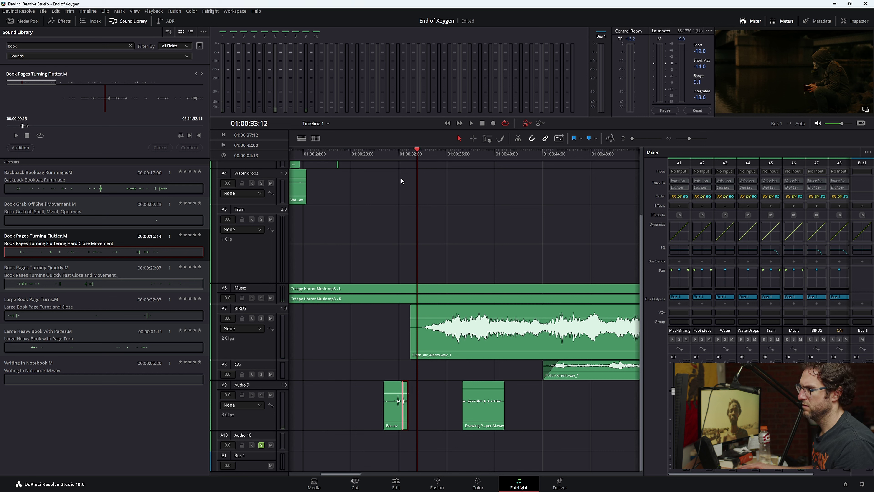
pyautogui.click(393, 157)
pyautogui.press('space')
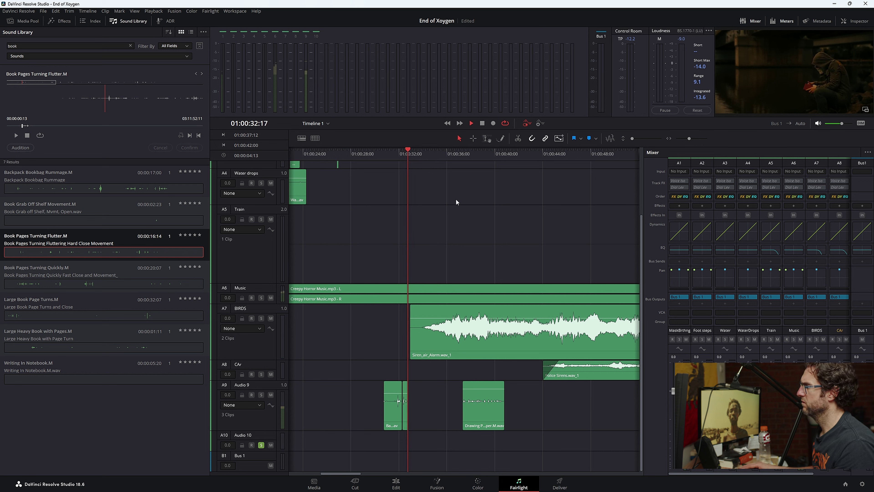
pyautogui.press('space')
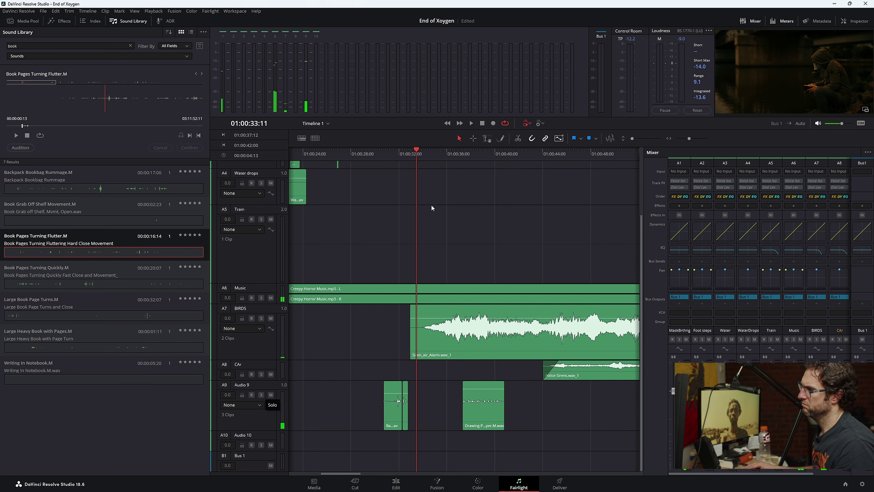
pyautogui.click(382, 155)
pyautogui.hotkey('ctrl', 'f')
pyautogui.press('space')
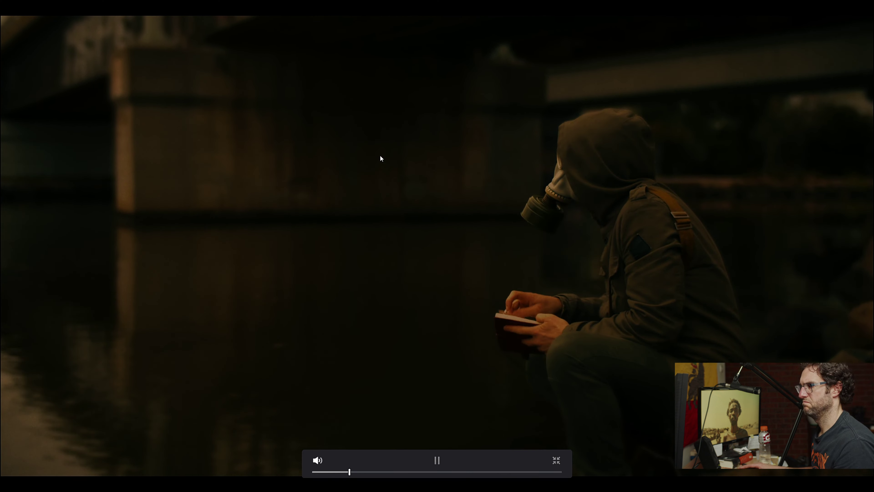
pyautogui.hotkey('ctrl', 'f')
pyautogui.click(392, 163)
pyautogui.hotkey('ctrl', 'f')
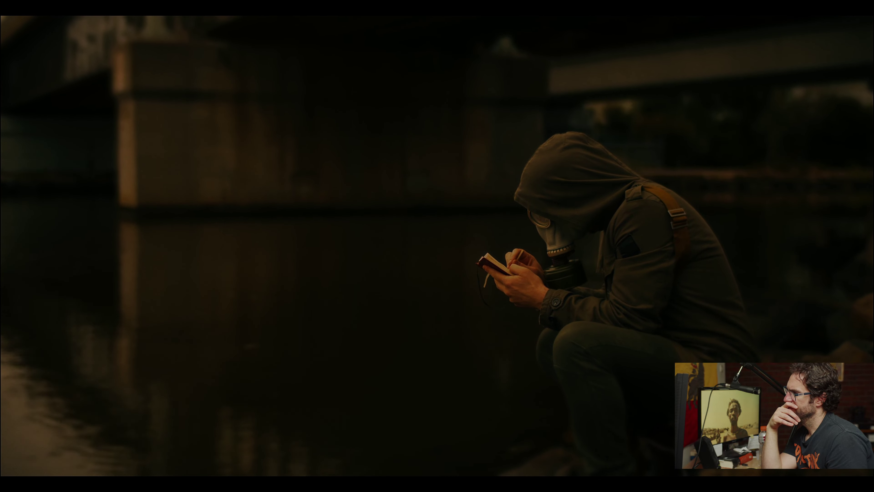
pyautogui.hotkey('ctrl', 'f')
pyautogui.hotkey('ctrl', 'f')
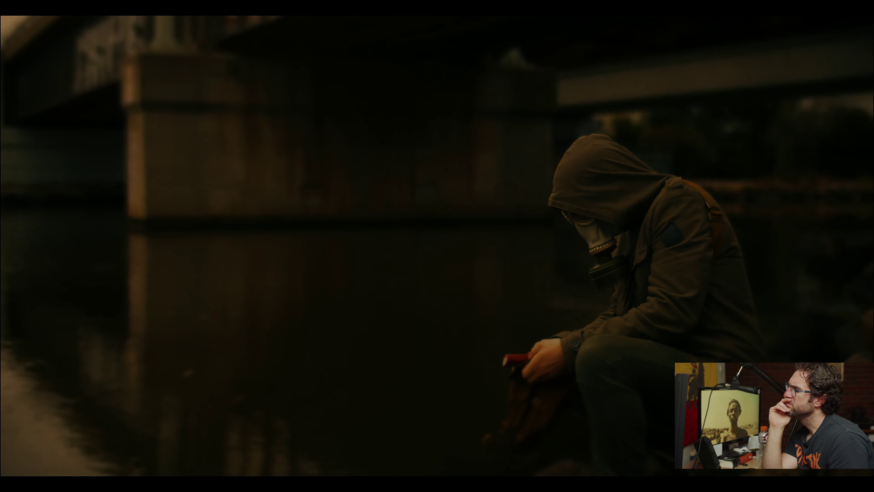
pyautogui.press('Escape')
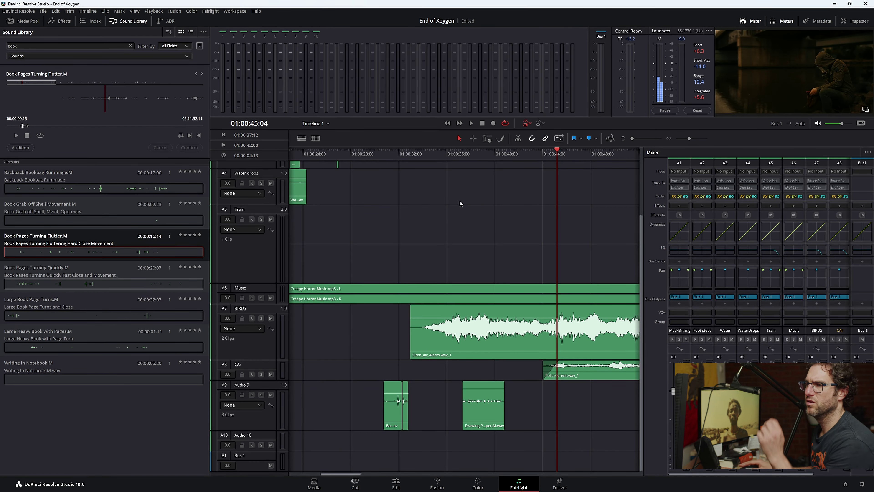
# - Preview Backpack Bookbag Rummage and drop it on Audio 9 near 01:00:40, then listen
pyautogui.click(76, 189)
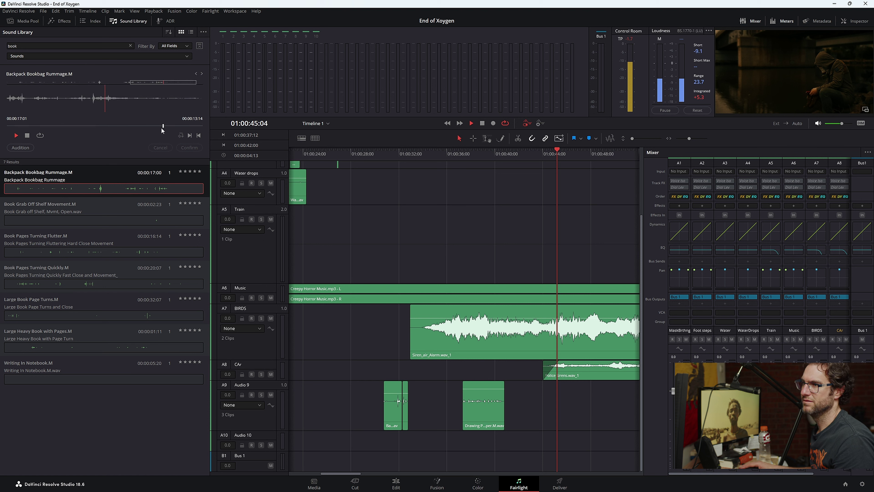
pyautogui.press('space')
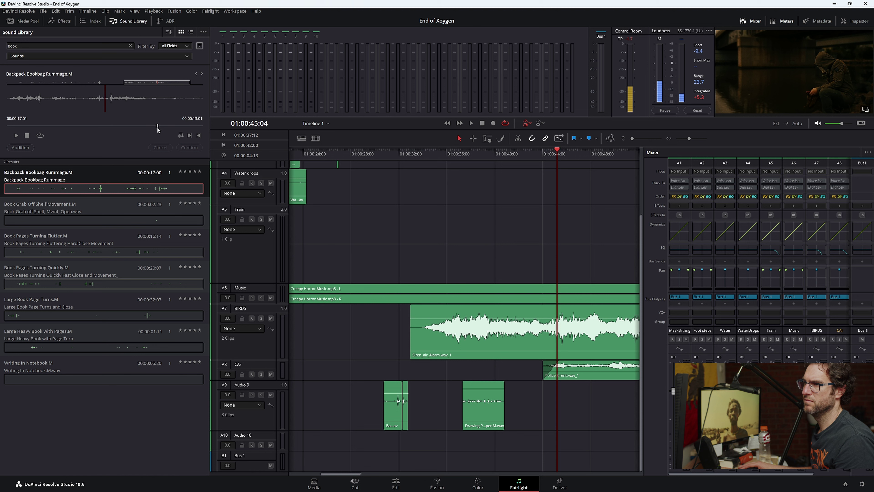
pyautogui.moveTo(158, 128); pyautogui.dragTo(156, 128)
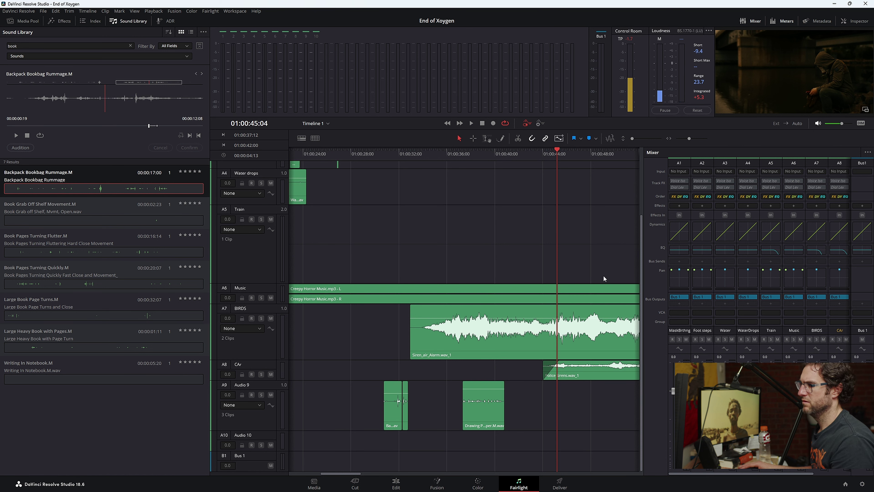
pyautogui.click(482, 164)
pyautogui.press('space')
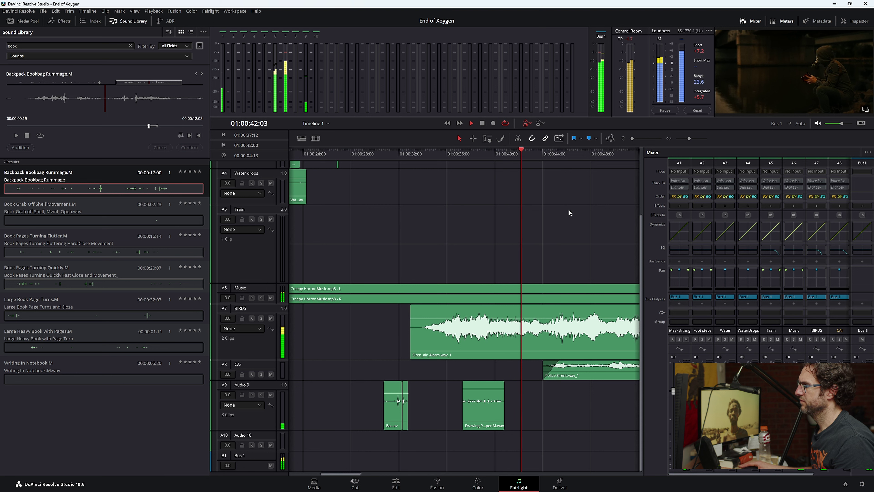
pyautogui.press('space')
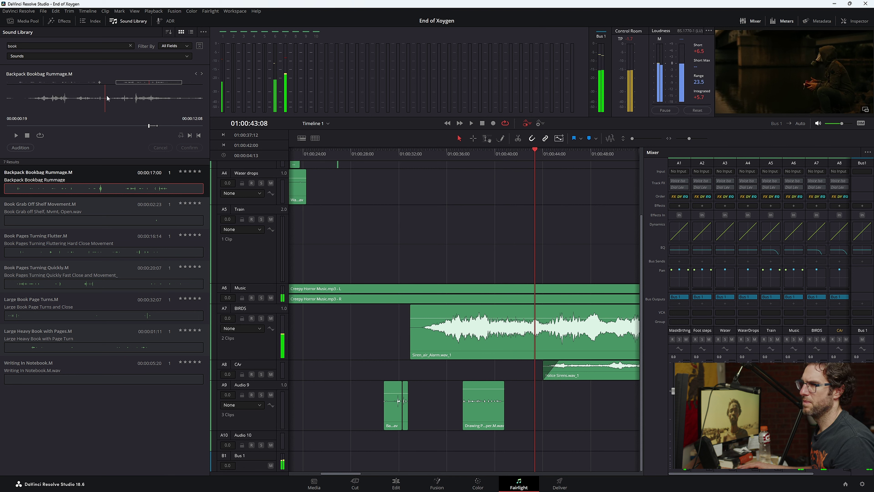
pyautogui.moveTo(107, 98); pyautogui.dragTo(535, 425)
pyautogui.press('space')
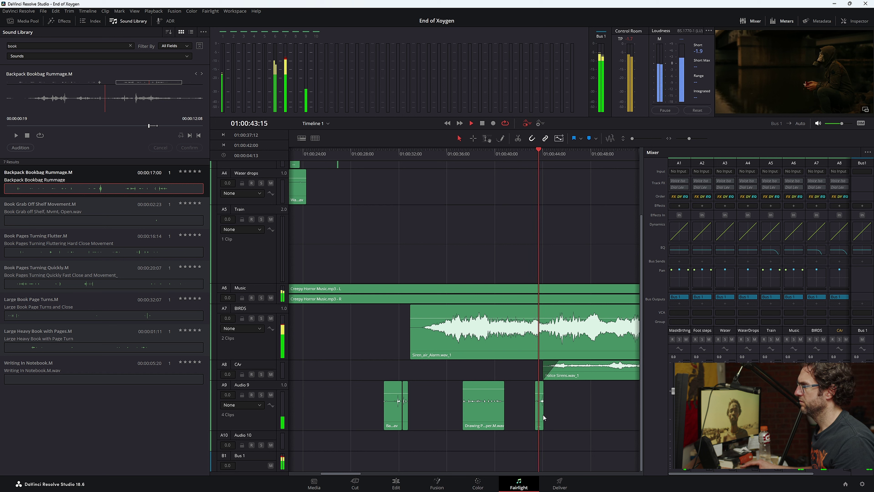
pyautogui.press('space')
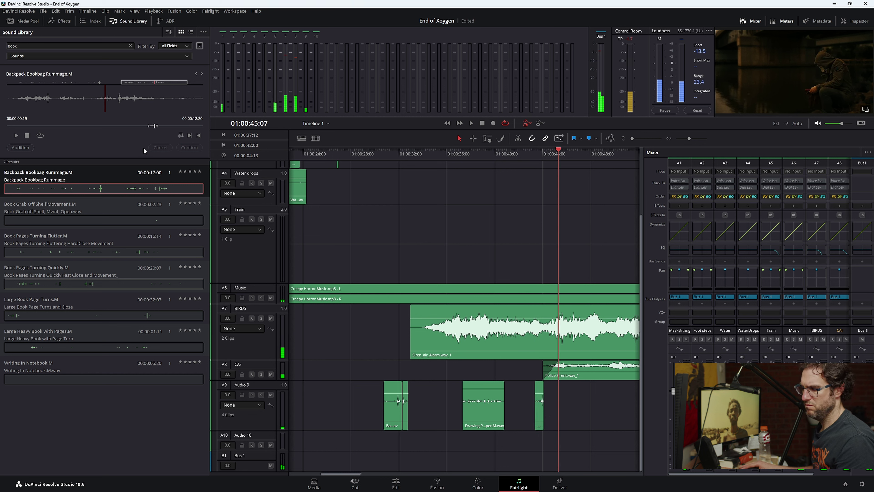
# - Reposition the Backpack Bookbag Rummage clip on Audio 9 and shorten its end
pyautogui.moveTo(689, 139); pyautogui.dragTo(686, 141)
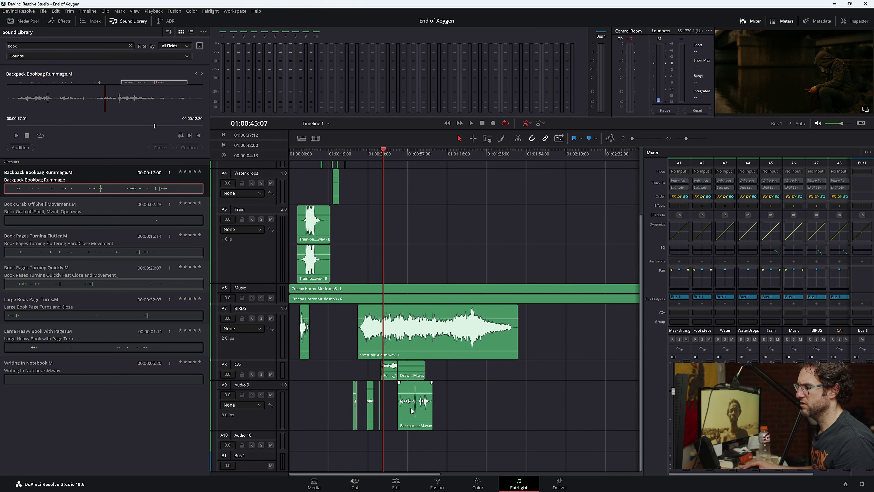
pyautogui.moveTo(399, 410); pyautogui.dragTo(399, 410)
pyautogui.press('space')
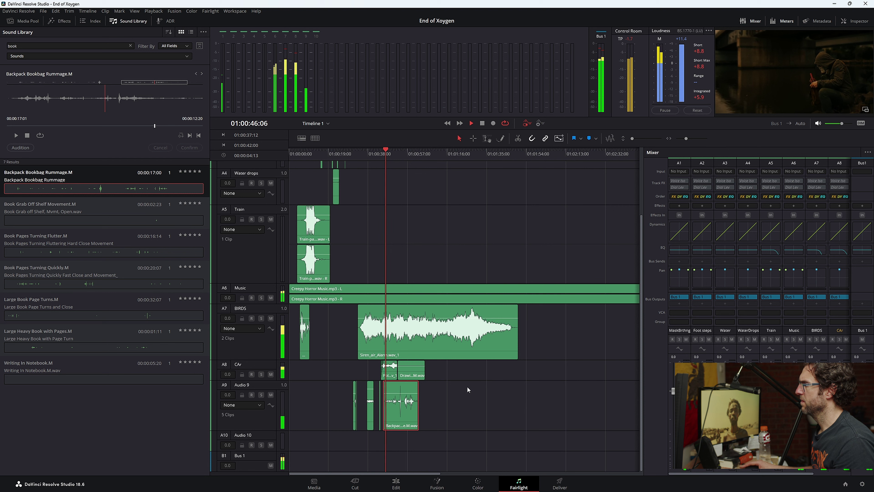
pyautogui.press('space')
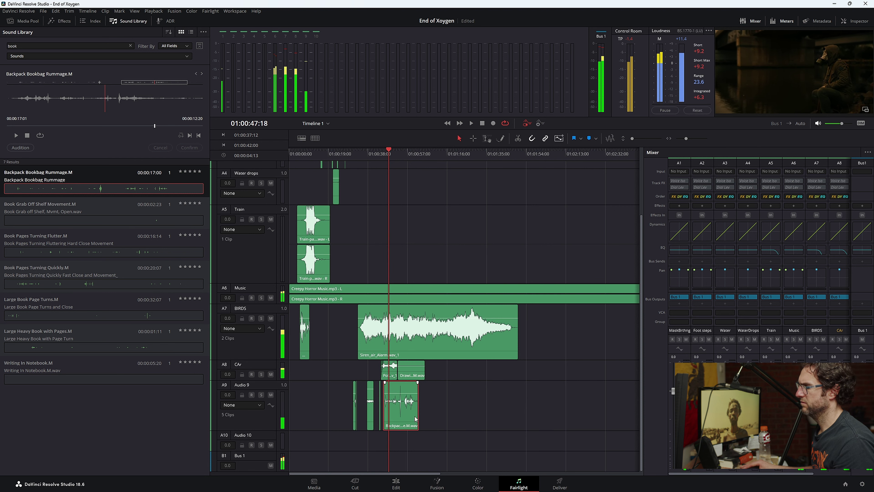
pyautogui.moveTo(411, 414)
pyautogui.mouseDown()
pyautogui.moveTo(389, 416)
pyautogui.moveTo(397, 418)
pyautogui.mouseUp()
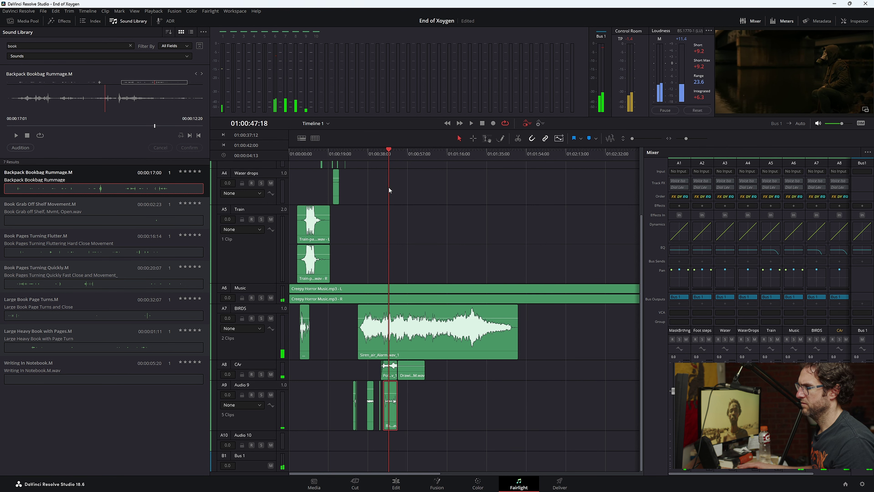
pyautogui.hotkey('ctrl', '=')
pyautogui.hotkey('ctrl', '=')
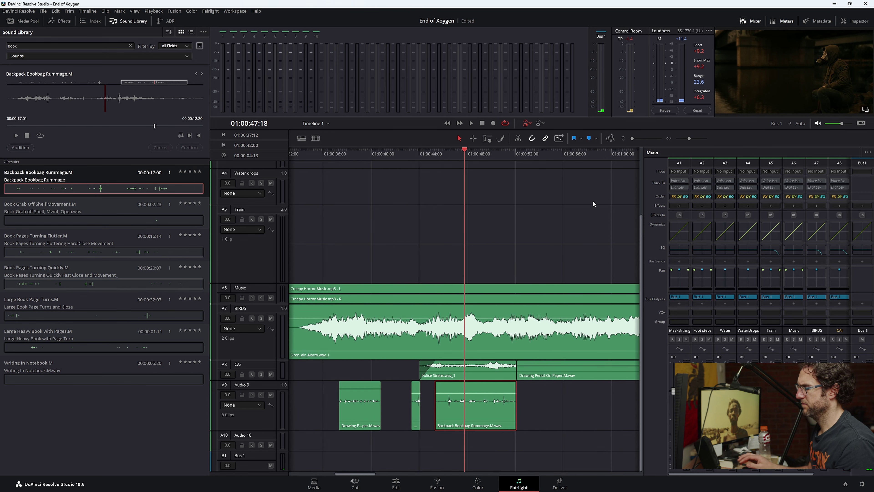
pyautogui.click(435, 175)
pyautogui.press('space')
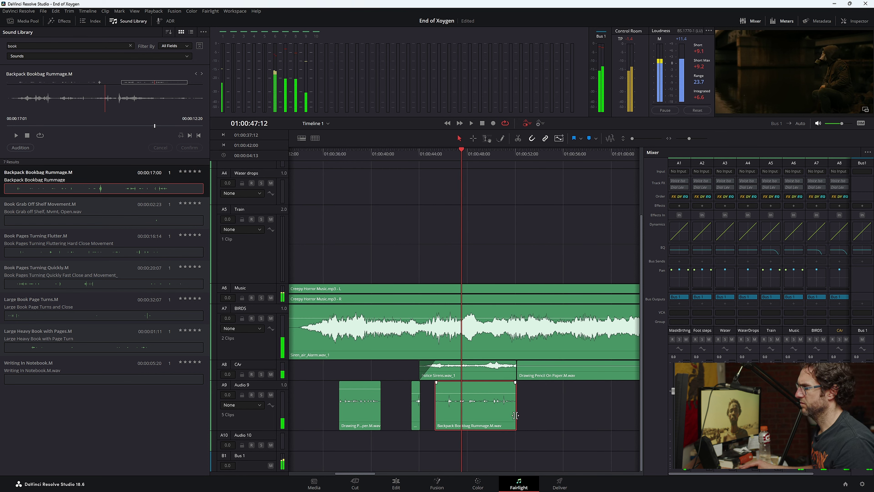
pyautogui.press('space')
# - Trim the Backpack Bookbag clip shorter again and review from about 01:00:44 full screen
pyautogui.moveTo(515, 415); pyautogui.dragTo(467, 415)
pyautogui.click(419, 153)
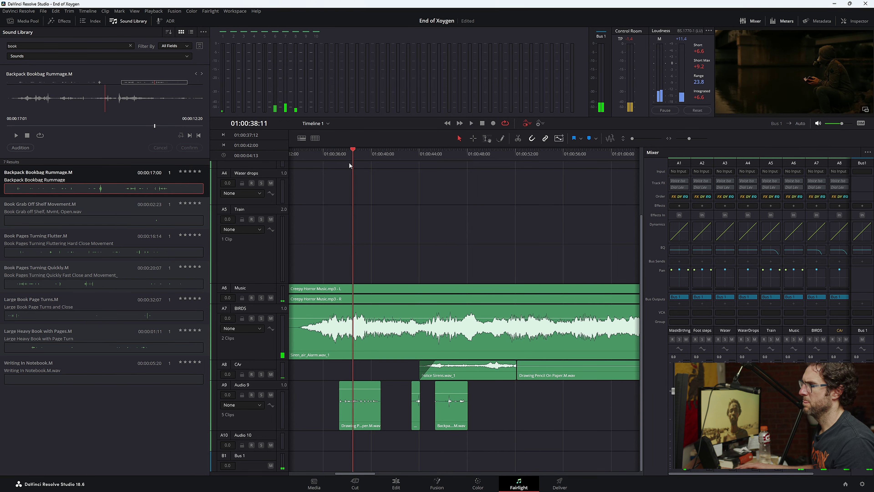
pyautogui.hotkey('ctrl', 'f')
pyautogui.press('space')
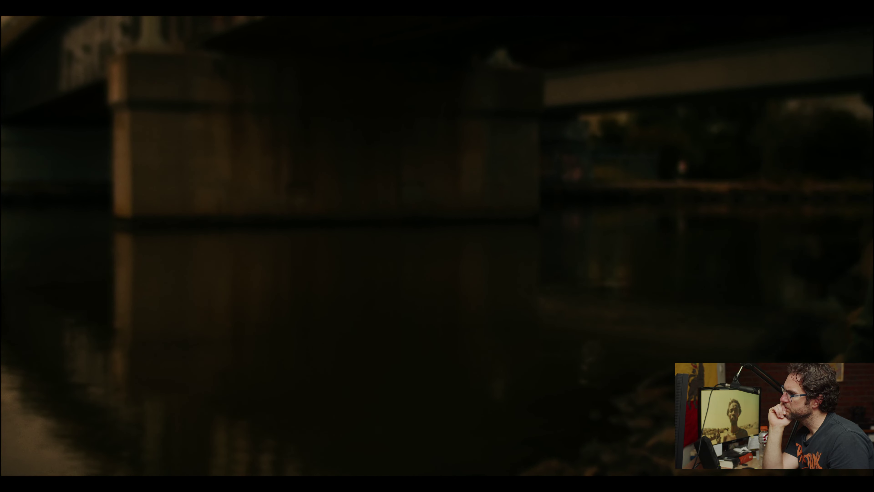
pyautogui.press('Escape')
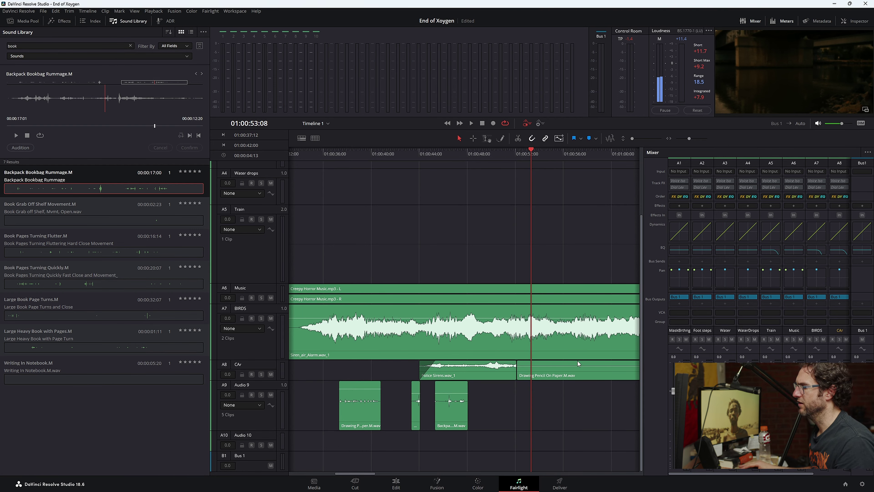
# - Delete the Drawing Pencil On Paper clip on A8 and play the film from the start
pyautogui.click(571, 373)
pyautogui.press('Delete')
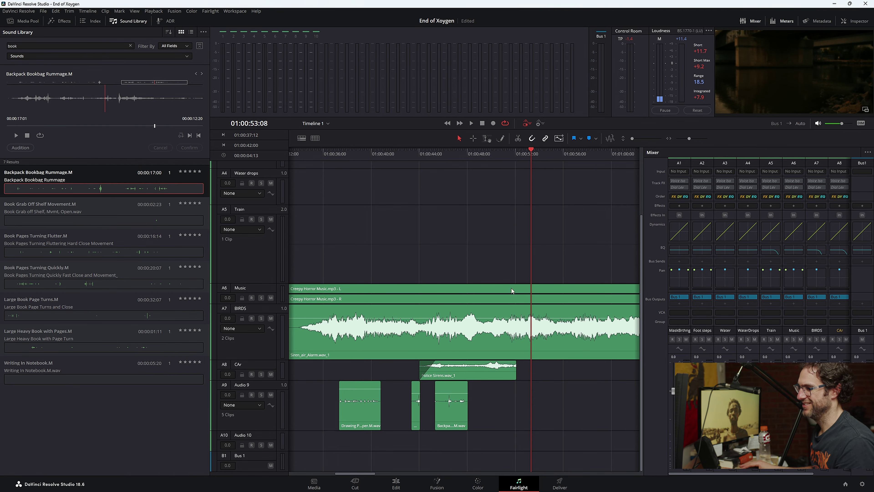
pyautogui.press('Home')
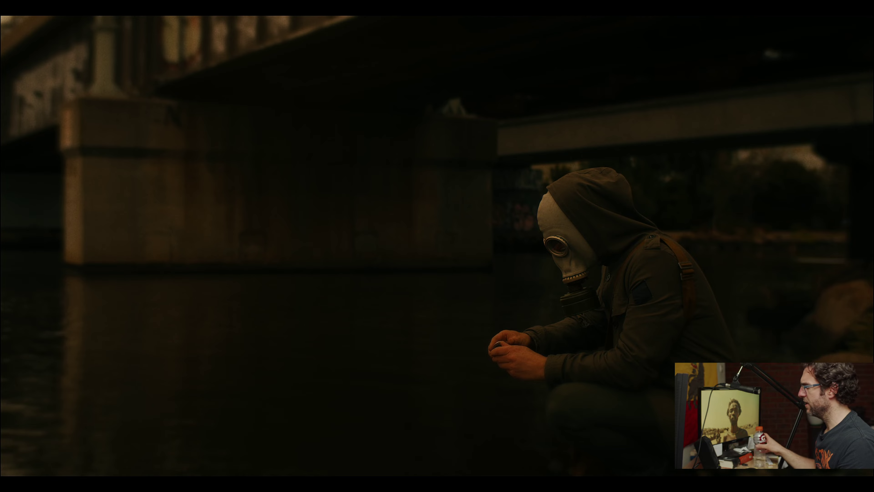
pyautogui.press('Escape')
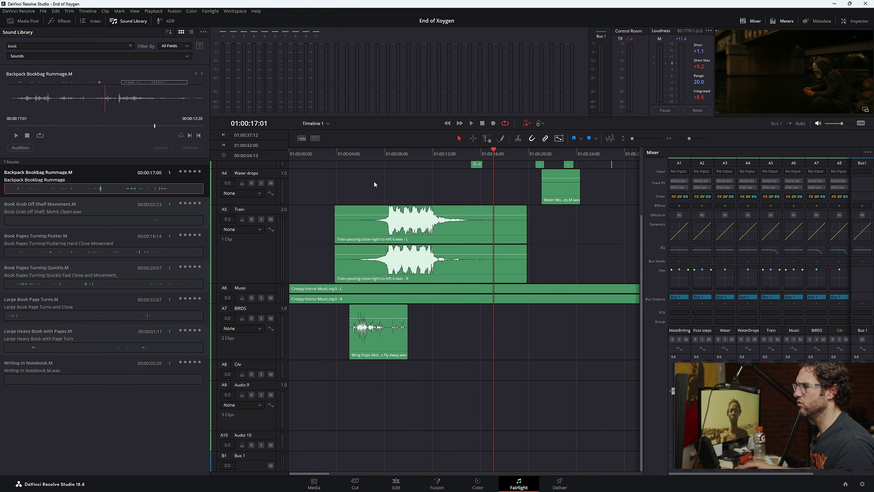
pyautogui.click(349, 154)
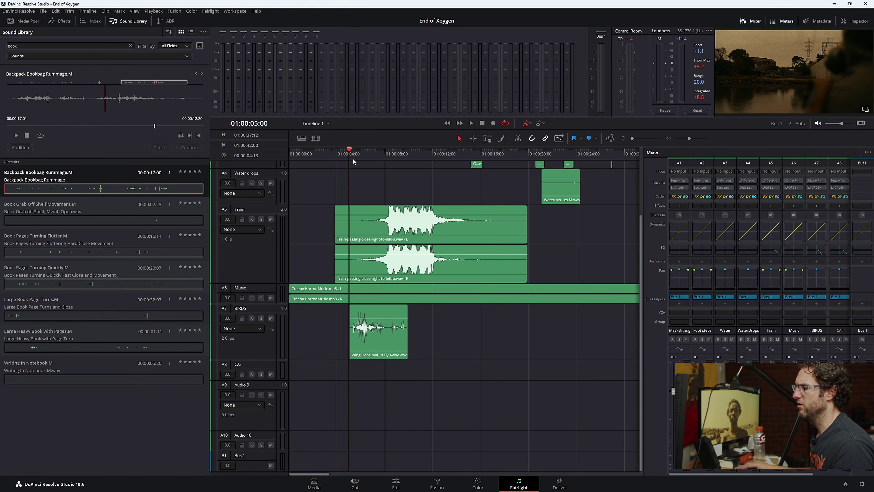
pyautogui.moveTo(353, 153); pyautogui.dragTo(482, 154)
pyautogui.scroll(3, 563, 223)
pyautogui.press('space')
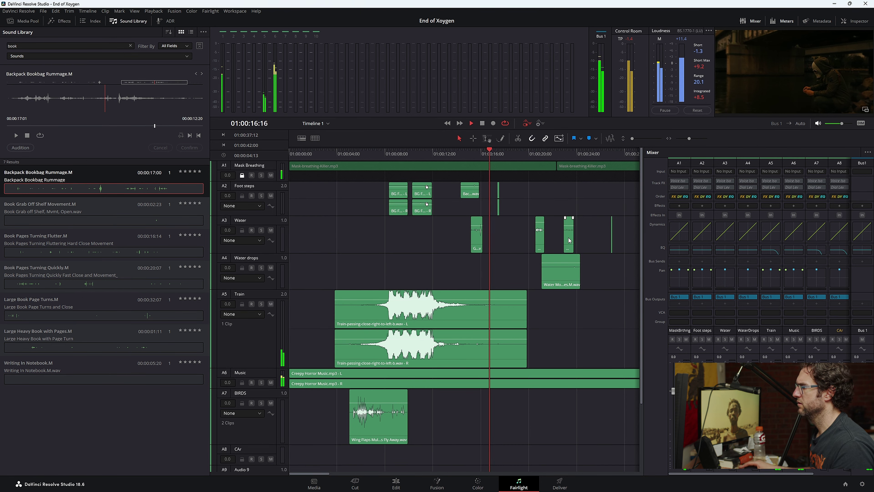
pyautogui.click(397, 154)
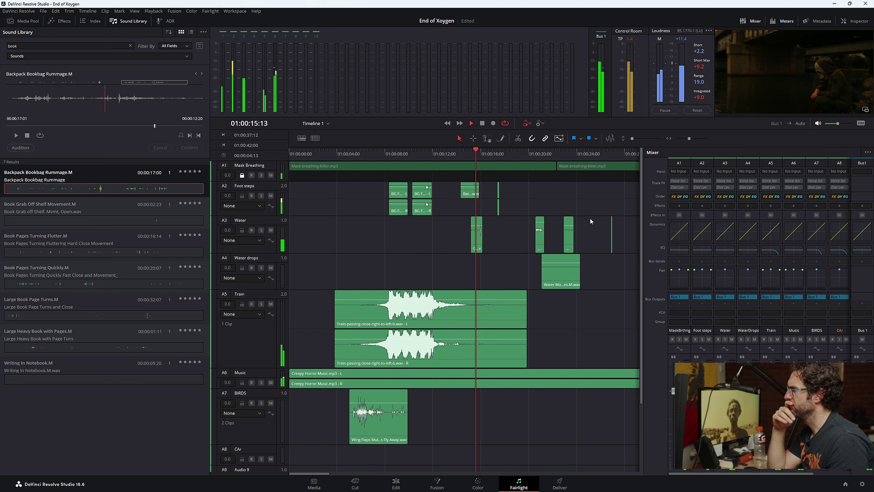
pyautogui.press('space')
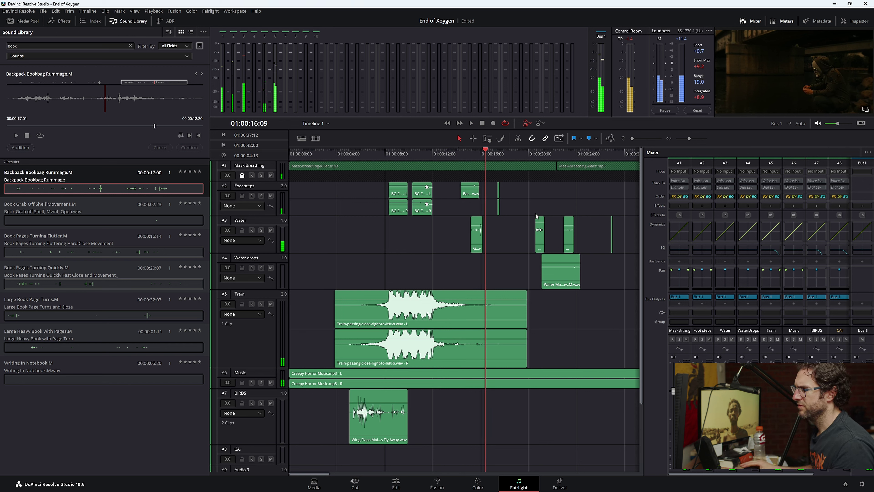
pyautogui.click(469, 154)
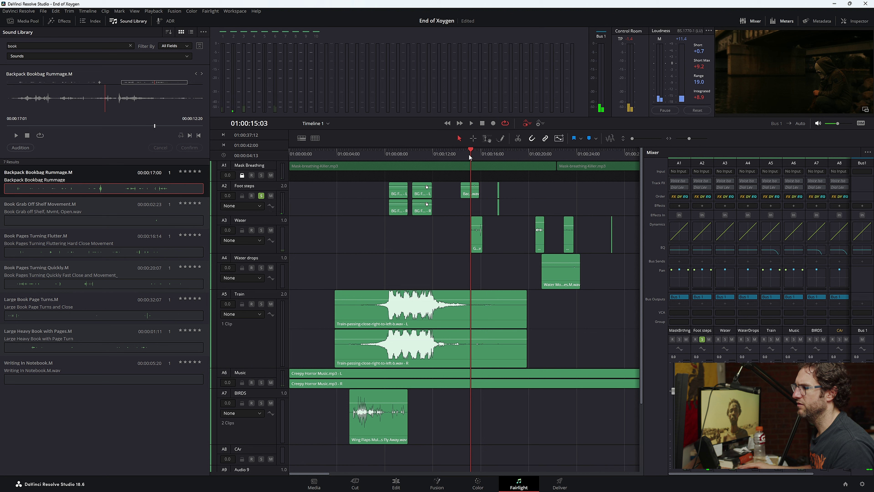
pyautogui.moveTo(469, 154); pyautogui.dragTo(460, 155)
pyautogui.press('space')
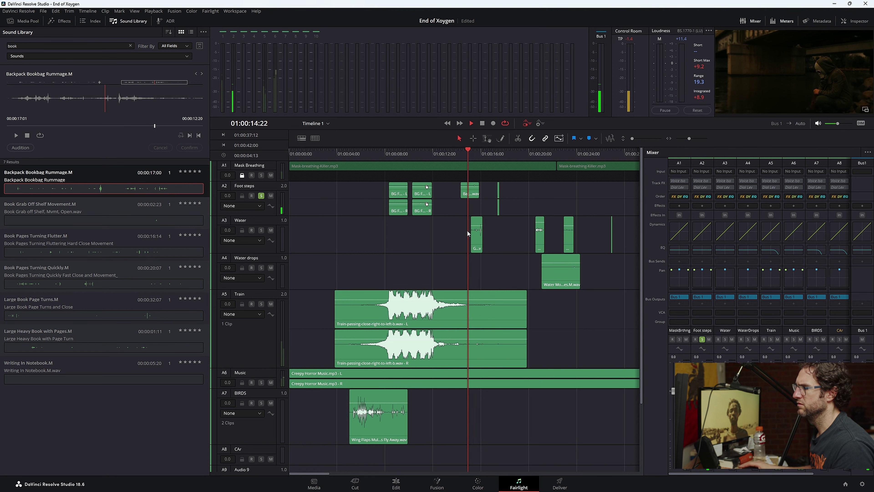
pyautogui.press('space')
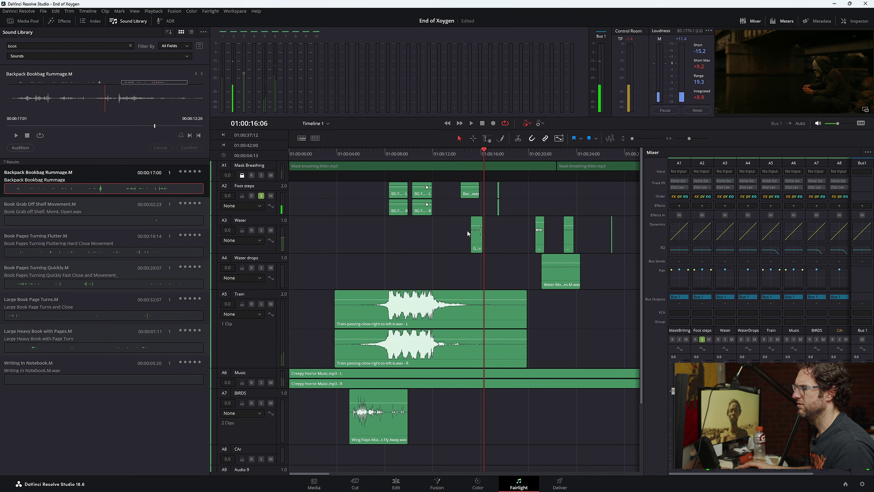
# - Change the Foot steps track (A2) from stereo to Mono
pyautogui.rightClick(268, 214)
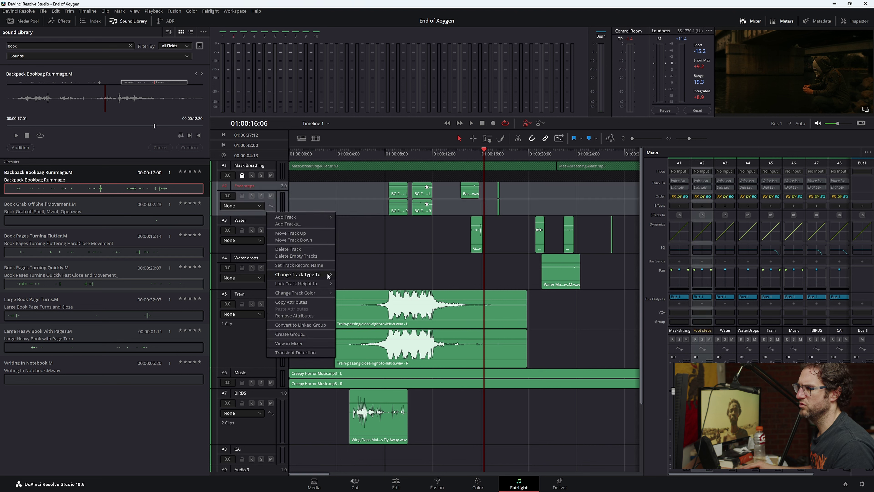
pyautogui.moveTo(309, 274)
pyautogui.click(368, 274)
# - Play back the footsteps from about 01:00:09 full screen
pyautogui.click(394, 157)
pyautogui.press('space')
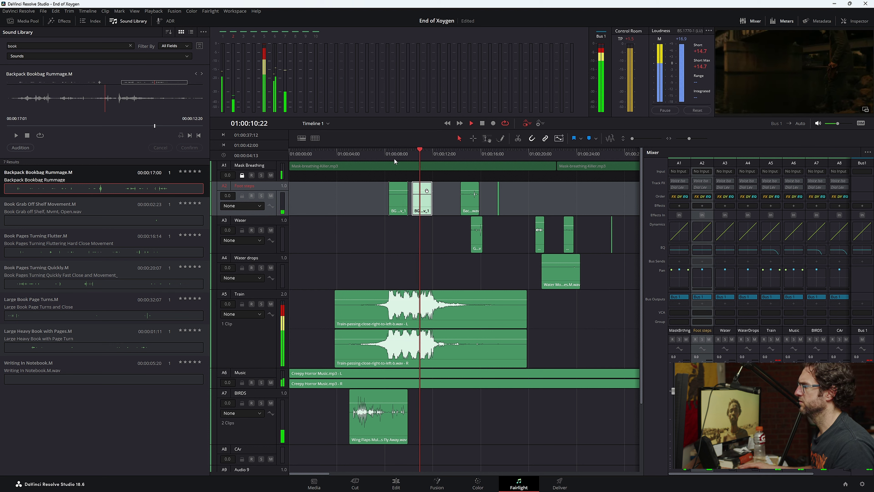
pyautogui.click(492, 221)
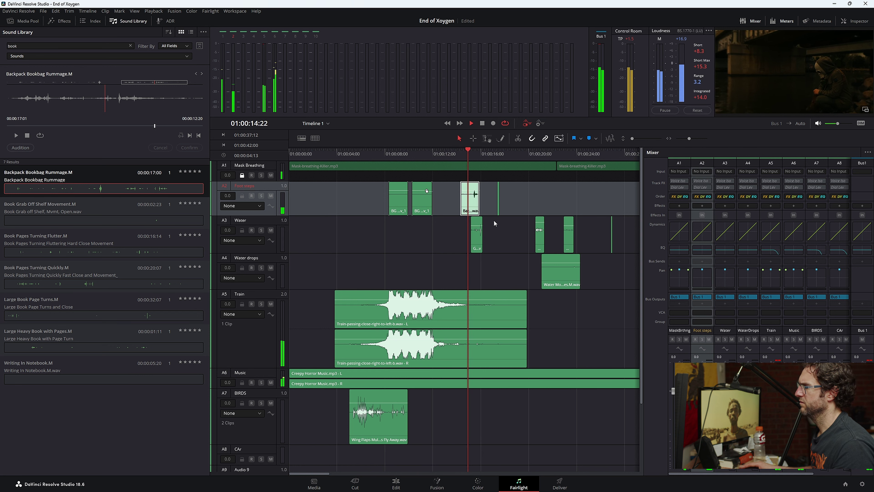
pyautogui.click(401, 151)
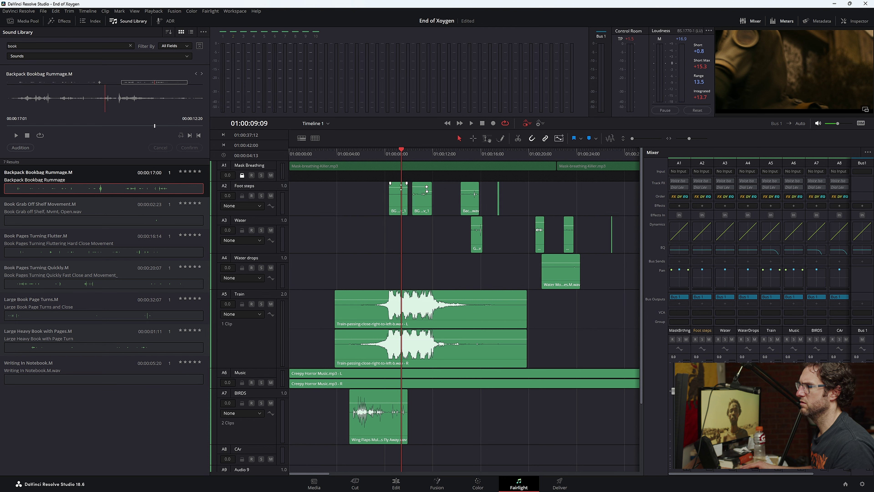
pyautogui.press('space')
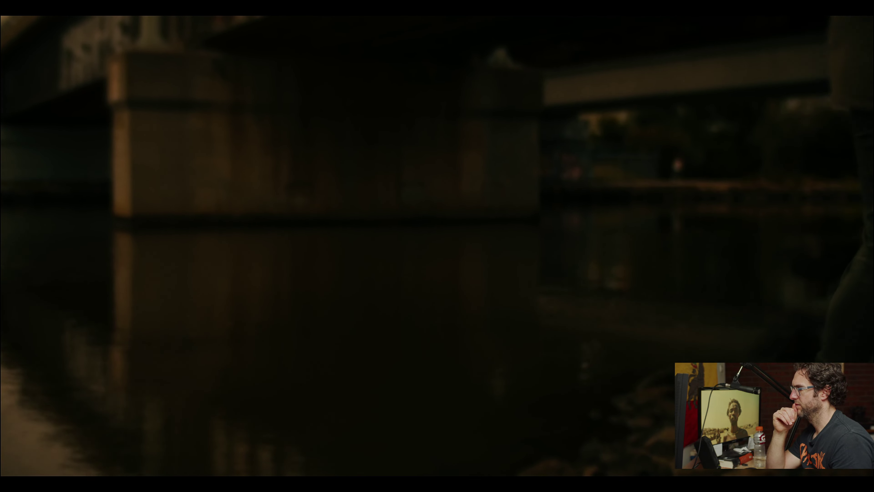
pyautogui.press('Escape')
# - Switch to the Edit page, zoom the timeline out and select the last V2 clip
pyautogui.scroll(-5, 525, 295)
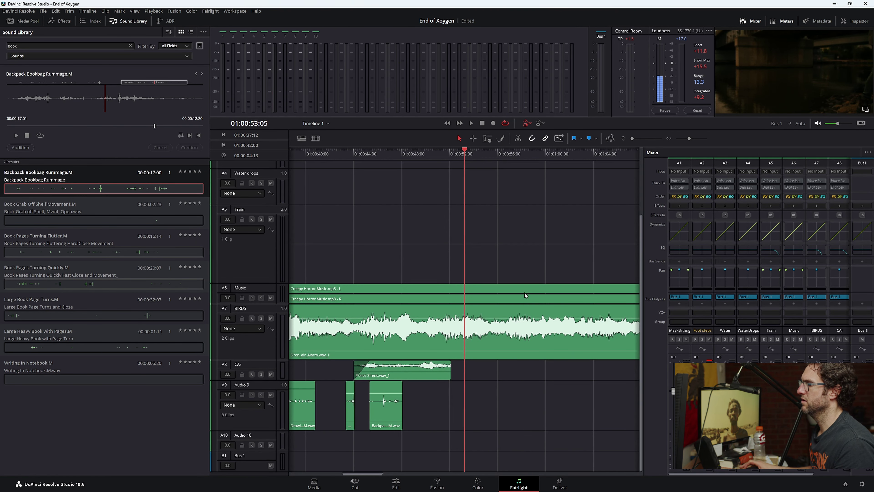
pyautogui.hotkey('shift', '4')
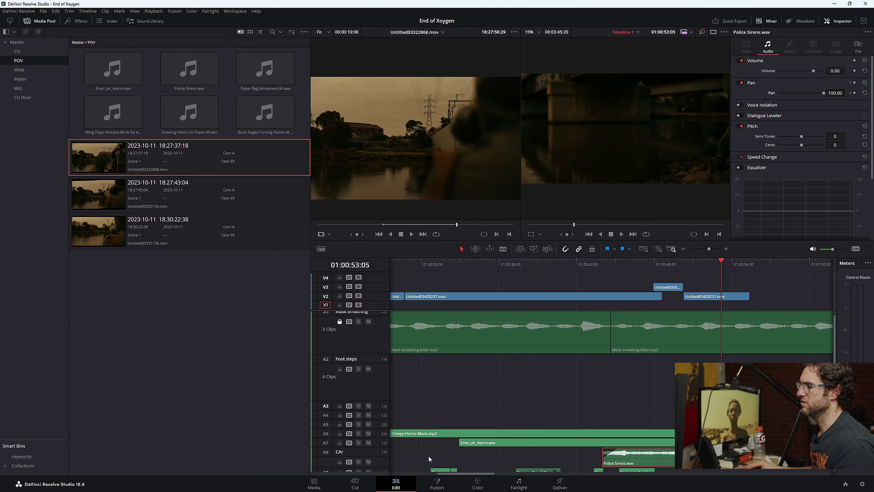
pyautogui.click(684, 249)
pyautogui.click(605, 297)
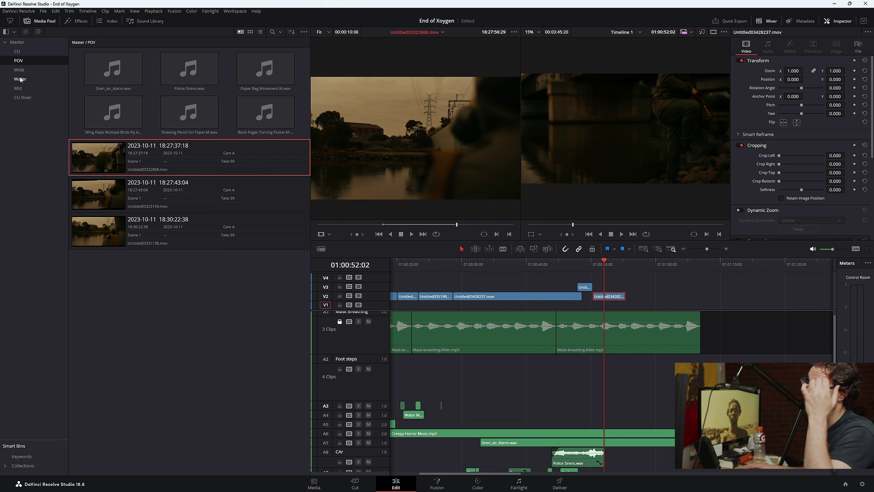
# - Preview each clip in the Wide bin in turn
pyautogui.click(18, 70)
pyautogui.click(140, 246)
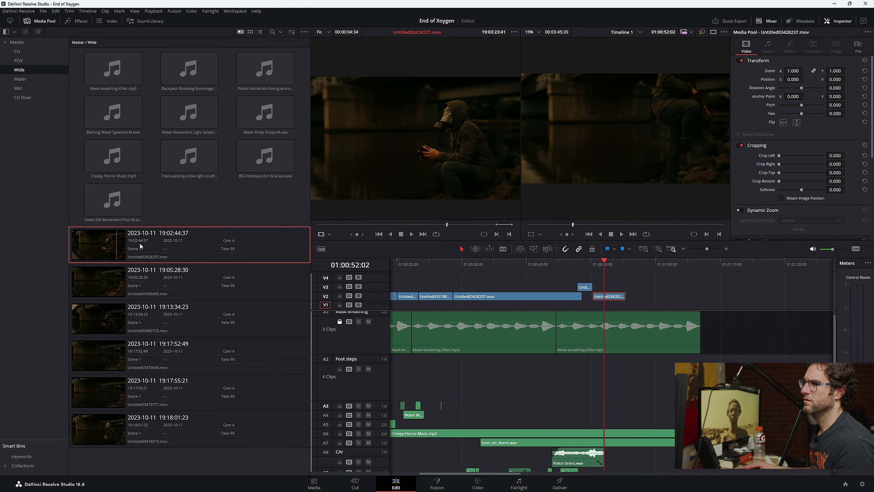
pyautogui.press('End')
pyautogui.click(75, 275)
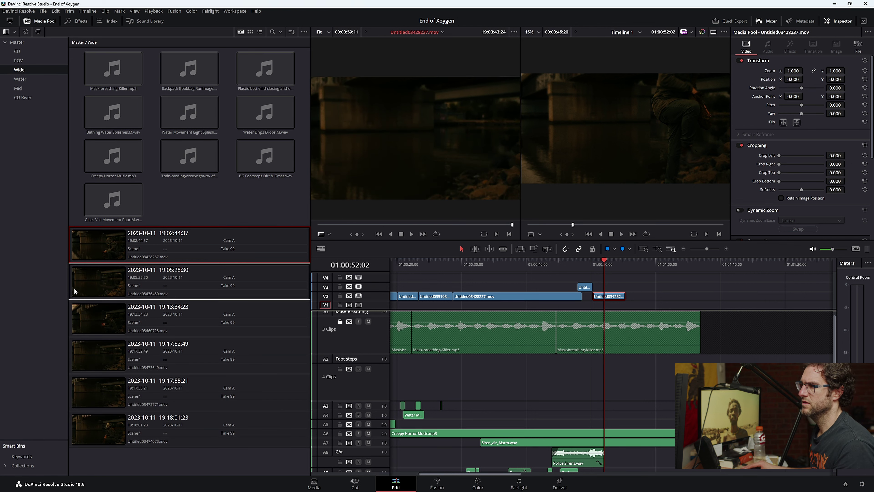
pyautogui.moveTo(454, 223); pyautogui.dragTo(495, 214)
pyautogui.press('Down')
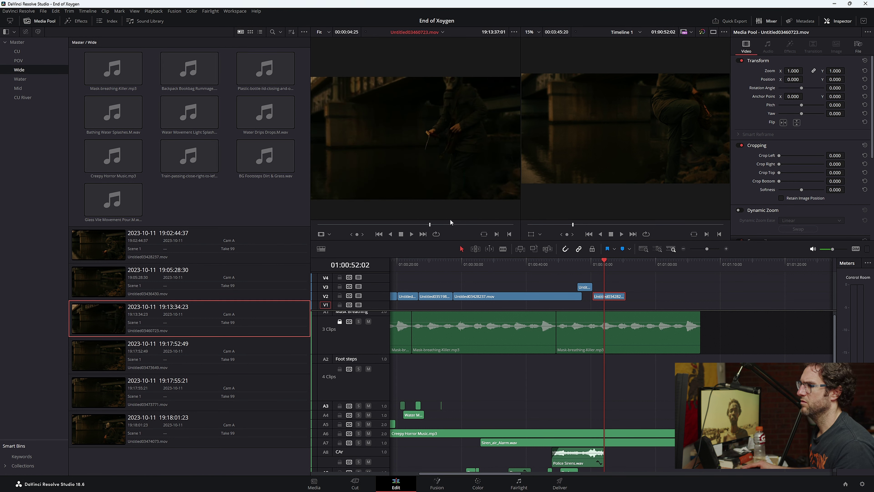
pyautogui.press('Down')
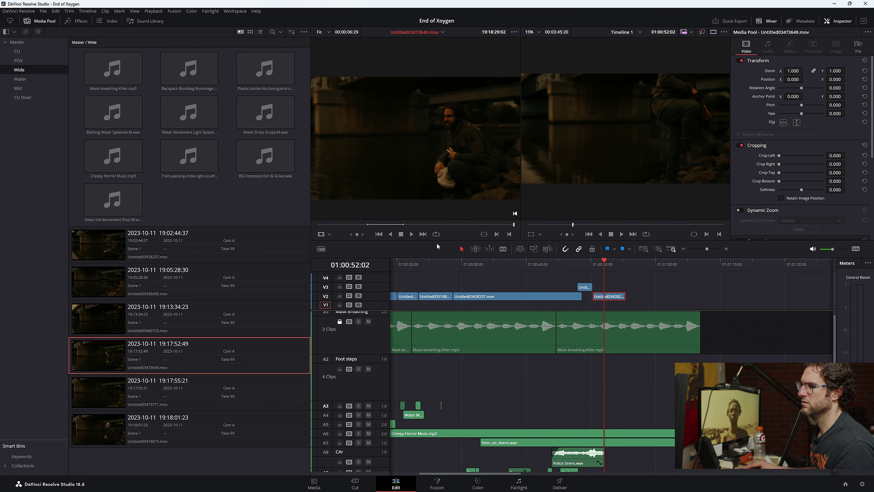
pyautogui.press('Down')
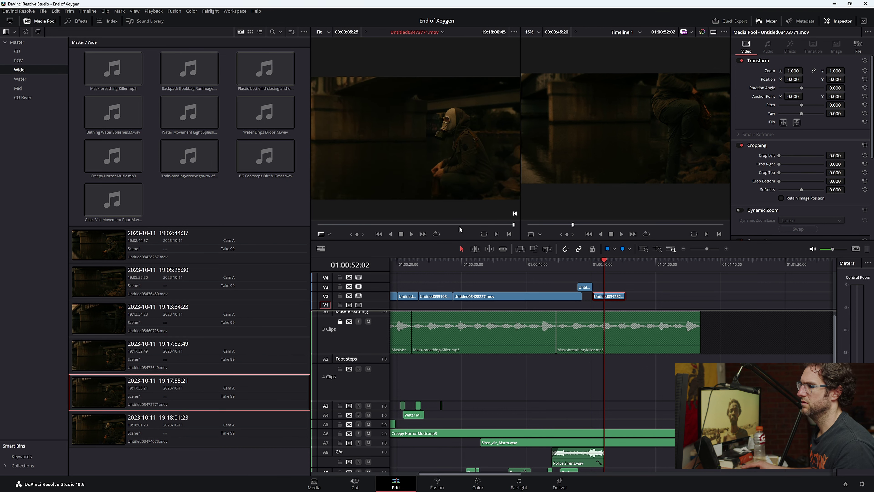
pyautogui.press('Down')
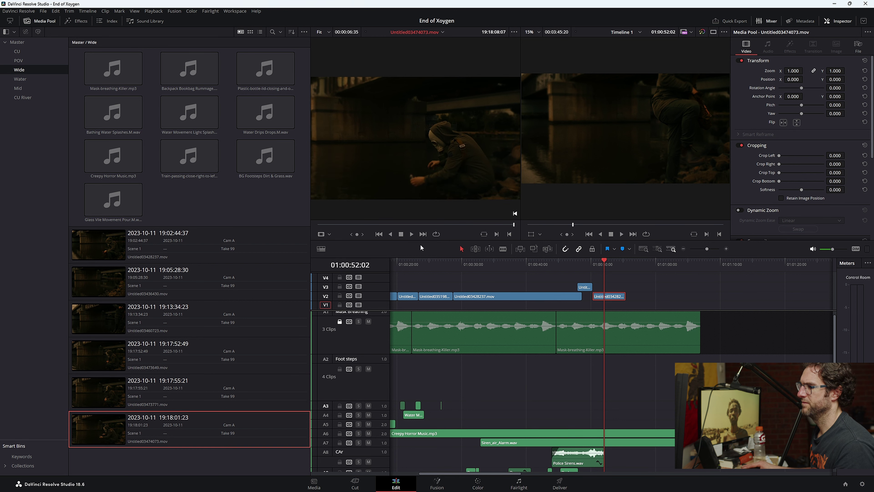
# - Re-examine the second and first Wide clips in the source viewer
pyautogui.click(453, 224)
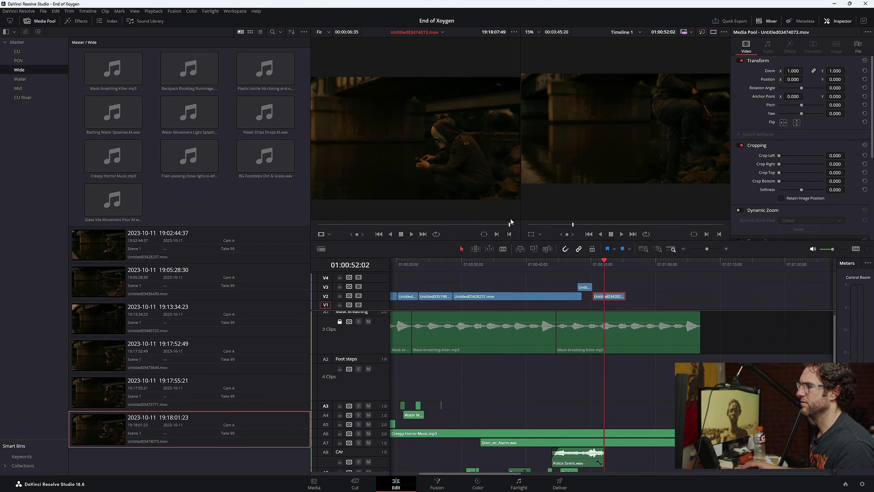
pyautogui.click(236, 280)
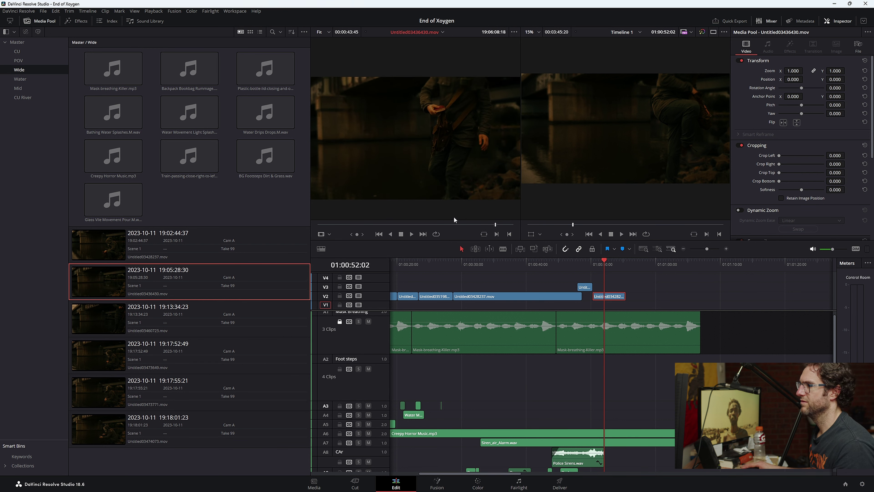
pyautogui.click(431, 227)
pyautogui.moveTo(431, 230); pyautogui.dragTo(508, 226)
pyautogui.click(220, 250)
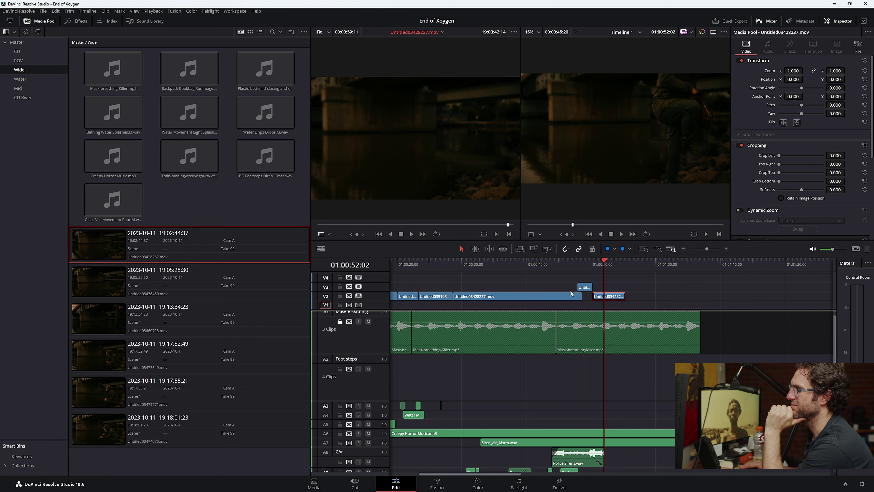
# - Replay the riverside section of the edit from about 01:00:41–01:00:42
pyautogui.click(557, 265)
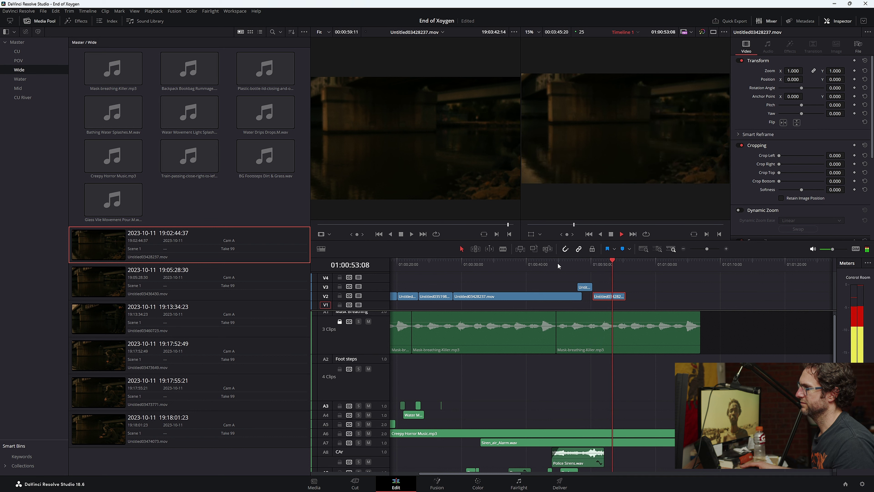
pyautogui.press('space')
pyautogui.click(538, 264)
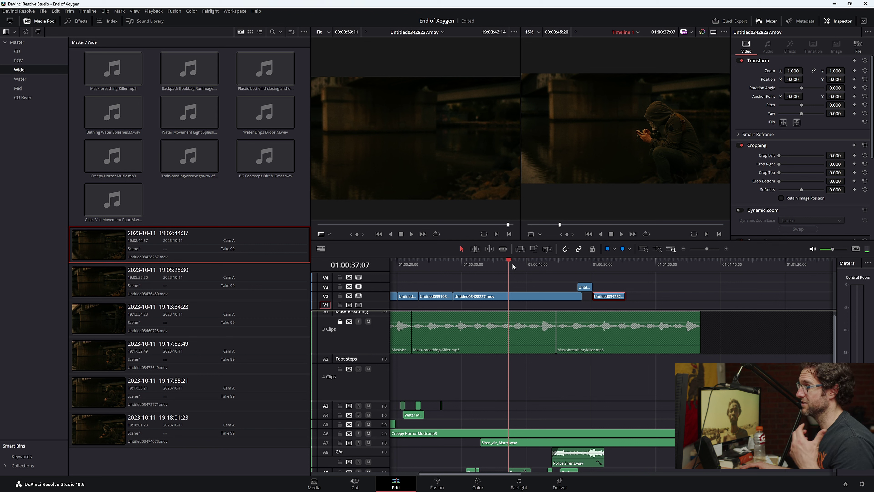
pyautogui.press('space')
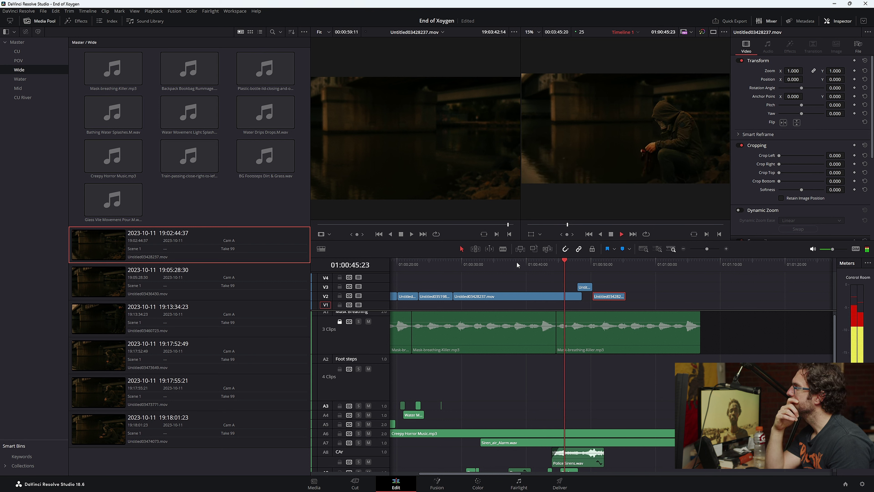
pyautogui.click(534, 263)
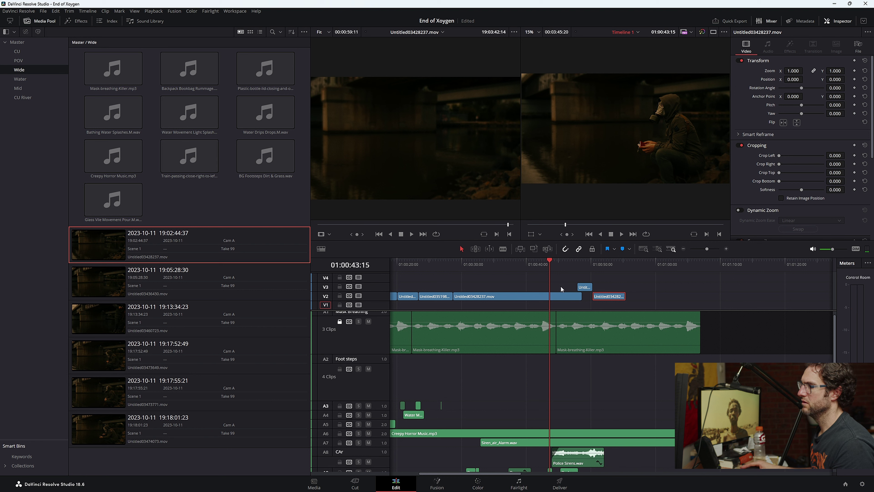
# - Skim Mid bin clips 19:38:27:24 and 19:43:07:20, then load the 19:38:18:00 phone close-up
pyautogui.click(18, 88)
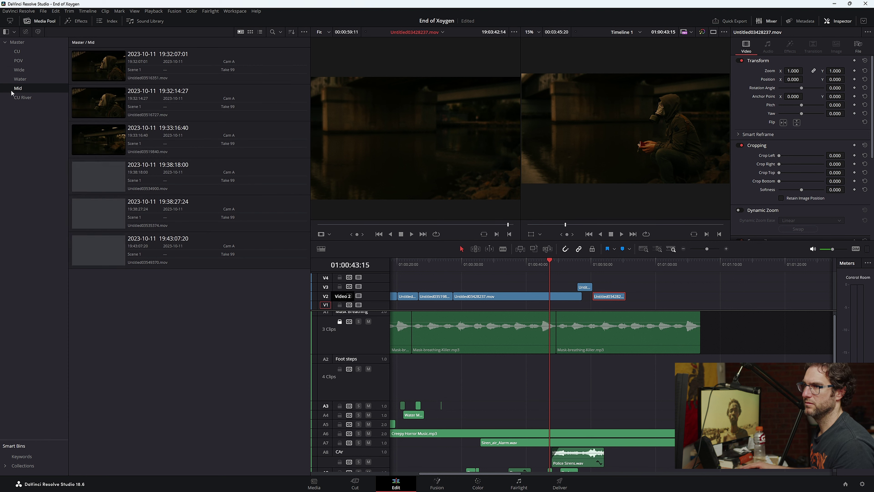
pyautogui.doubleClick(98, 214)
pyautogui.moveTo(447, 224); pyautogui.dragTo(513, 226)
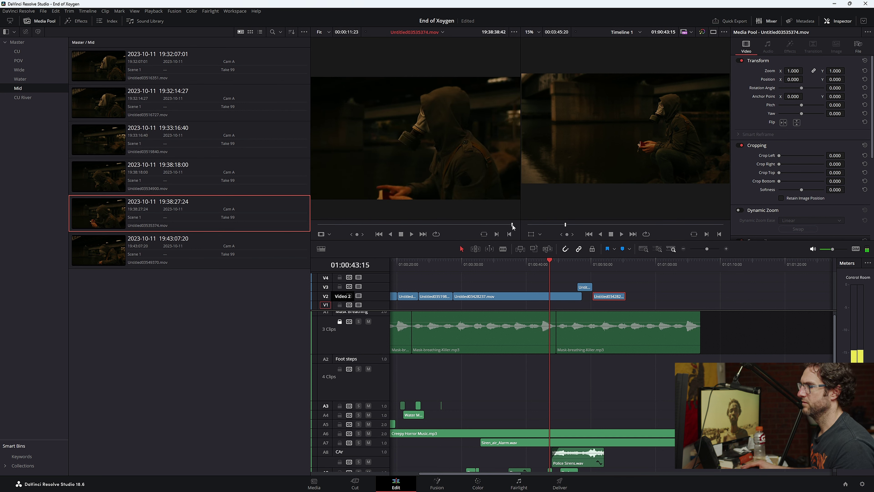
pyautogui.doubleClick(303, 253)
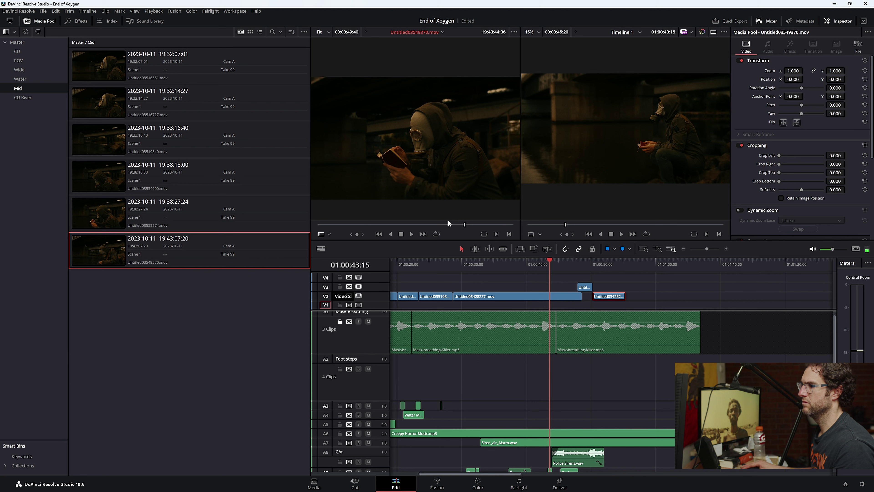
pyautogui.moveTo(449, 224); pyautogui.dragTo(506, 224)
pyautogui.click(206, 176)
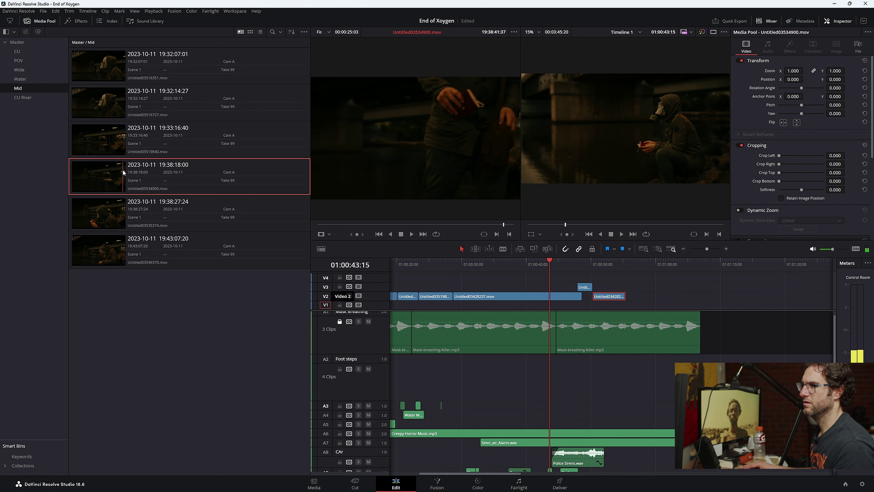
pyautogui.moveTo(440, 224); pyautogui.dragTo(484, 223)
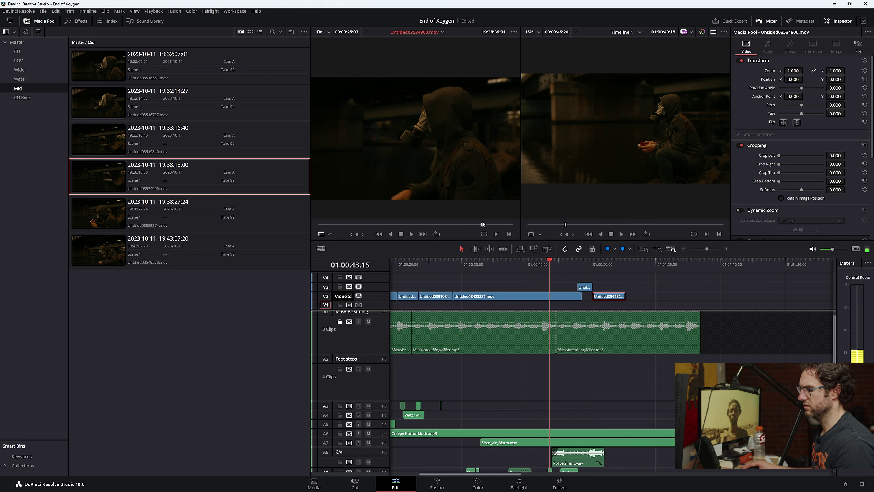
pyautogui.moveTo(479, 225); pyautogui.dragTo(497, 226)
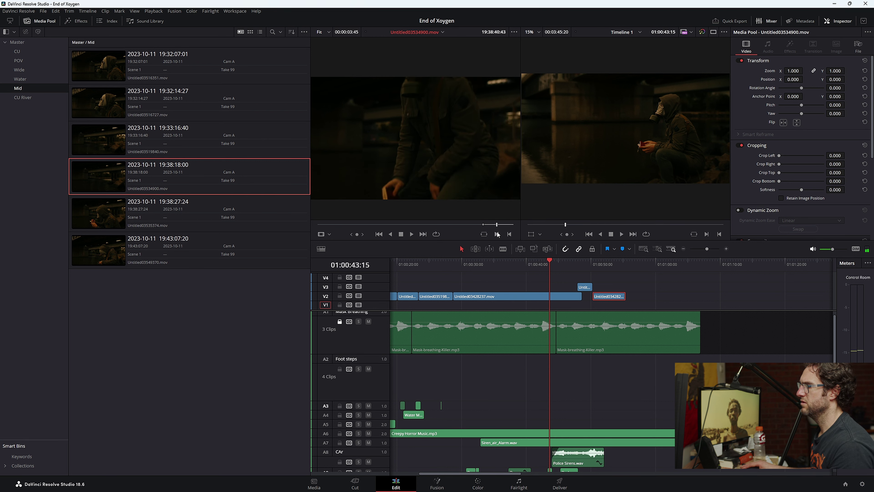
# - Set an In point on the close-up and place it on V3 above the wide shot
pyautogui.click(518, 264)
pyautogui.press('space')
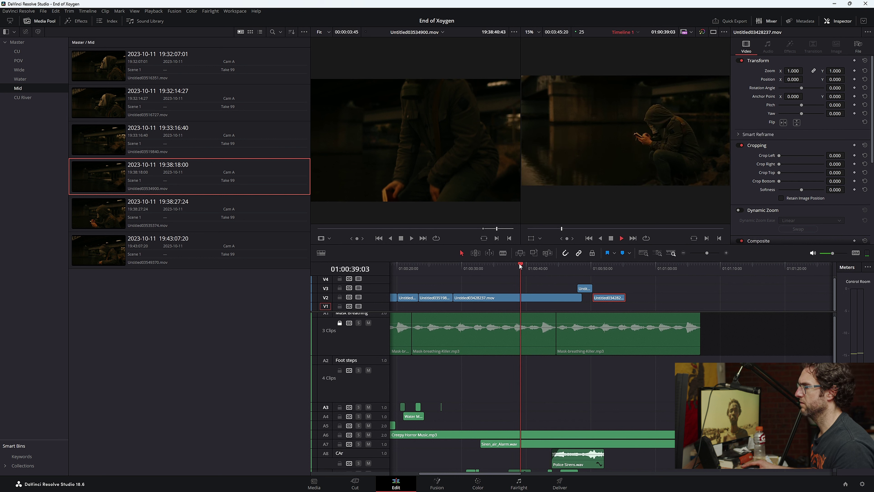
pyautogui.press('space')
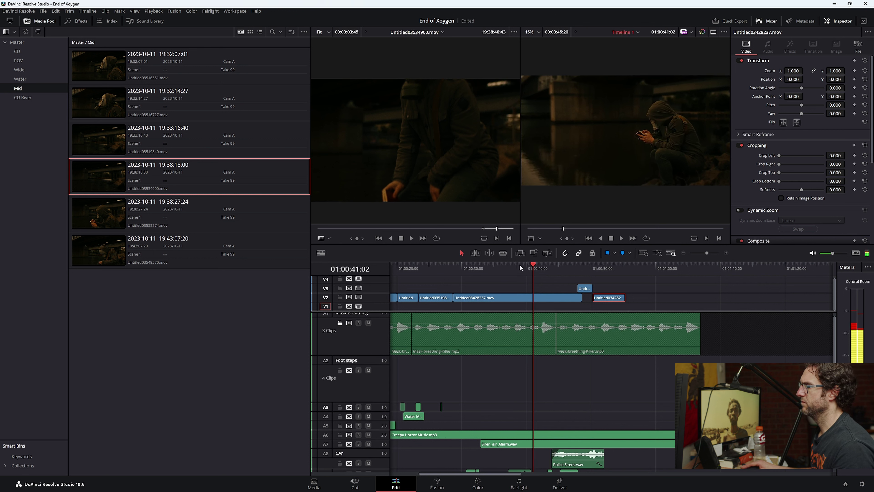
pyautogui.moveTo(497, 229); pyautogui.dragTo(462, 228)
pyautogui.press('i')
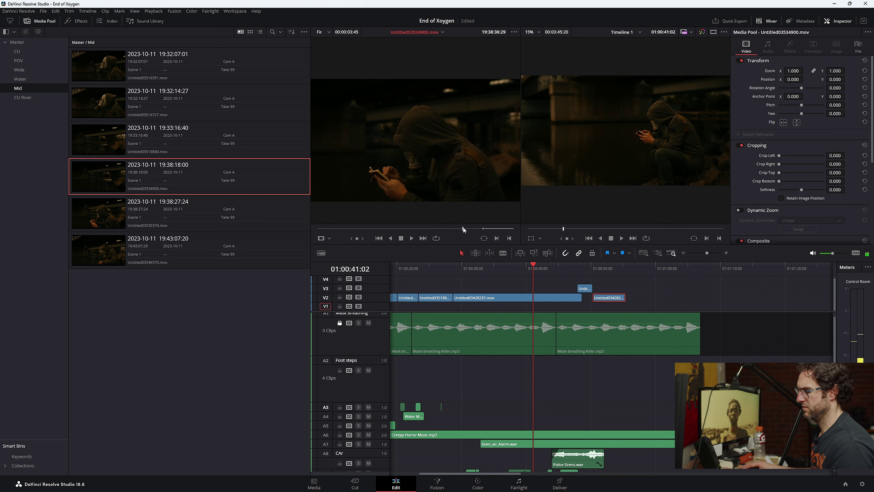
pyautogui.moveTo(431, 148); pyautogui.dragTo(534, 289)
# - Watch the cutaway from about 01:00:38, then delete the close-up from V3
pyautogui.click(507, 266)
pyautogui.press('space')
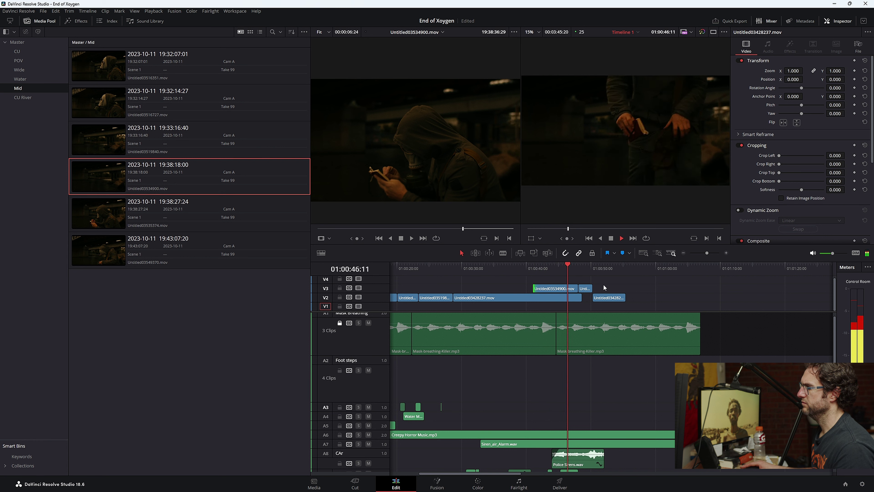
pyautogui.click(522, 269)
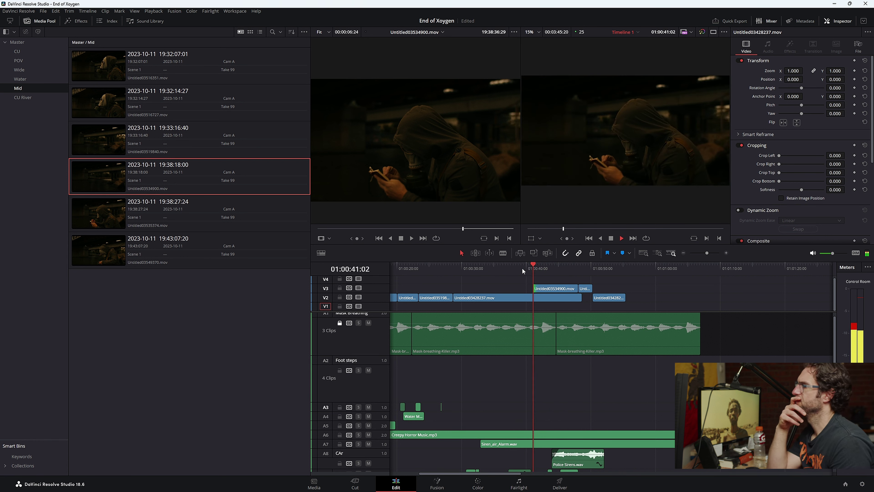
pyautogui.press('space')
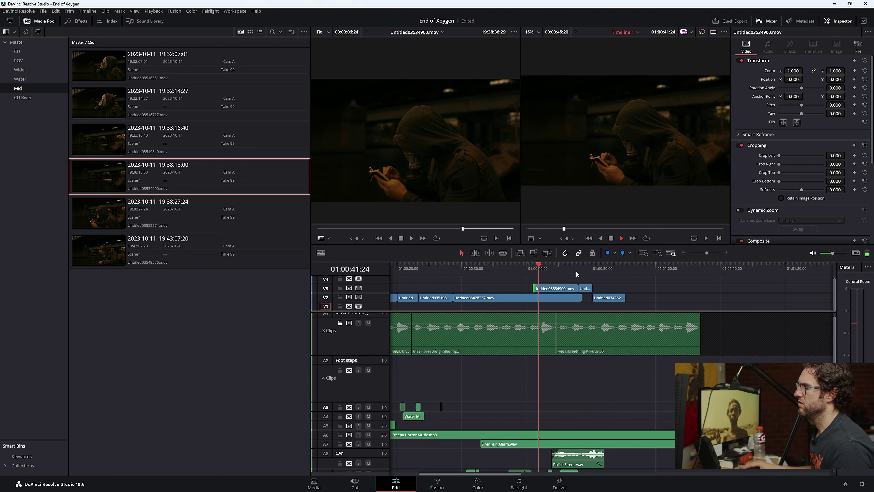
pyautogui.moveTo(576, 271); pyautogui.dragTo(557, 277)
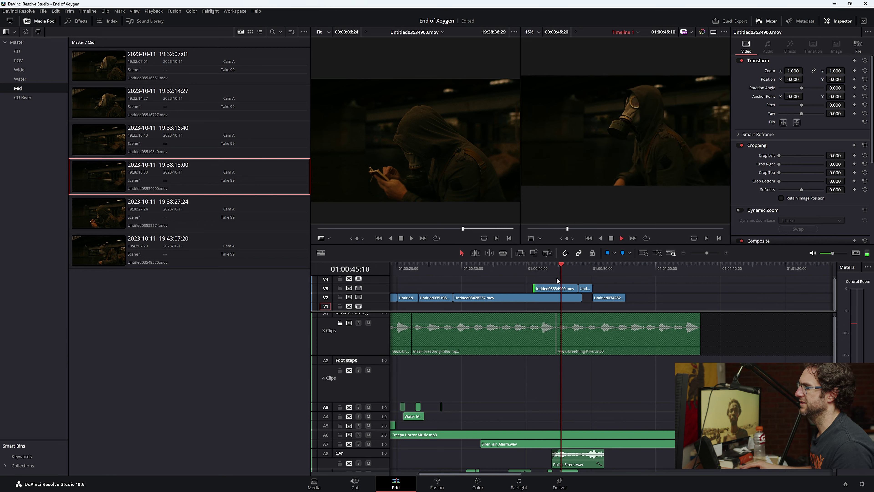
pyautogui.click(555, 290)
pyautogui.press('Delete')
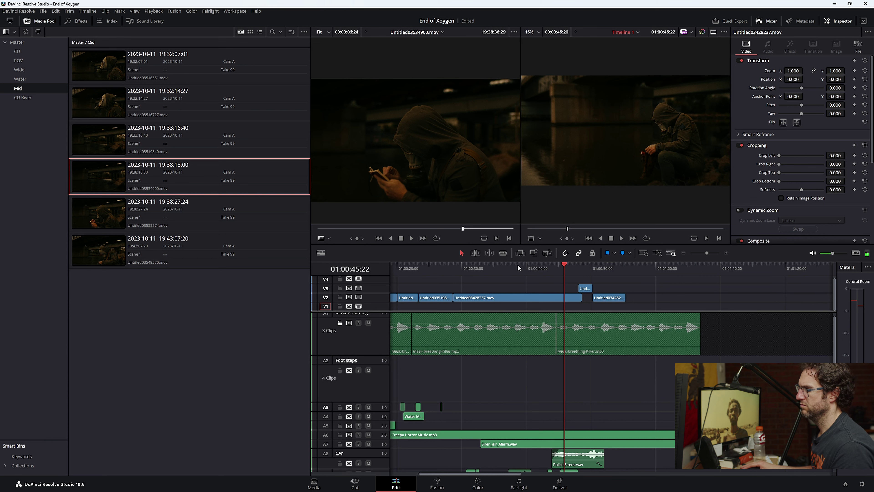
# - Set an Out point in the phone close-up and step to another Mid bin clip
pyautogui.moveTo(464, 231)
pyautogui.mouseDown()
pyautogui.moveTo(494, 229)
pyautogui.moveTo(465, 206)
pyautogui.moveTo(469, 214)
pyautogui.moveTo(455, 230)
pyautogui.moveTo(467, 229)
pyautogui.moveTo(432, 227)
pyautogui.moveTo(453, 228)
pyautogui.mouseUp()
pyautogui.press('o')
pyautogui.press('Up')
# - Compare Mid clips 19:33:16:40, 19:32:14:27 and 19:32:07:01, then drag the 19:38:18:00 close-up onto V3
pyautogui.click(428, 229)
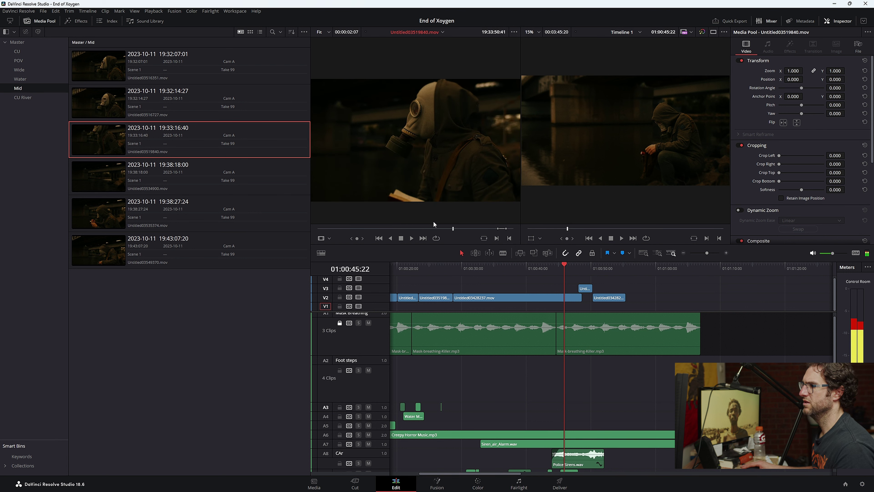
pyautogui.click(531, 269)
pyautogui.click(147, 98)
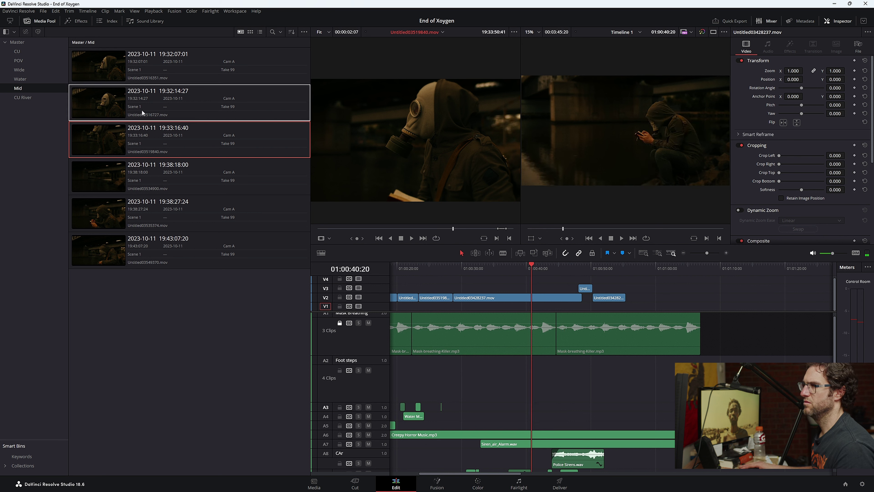
pyautogui.click(98, 68)
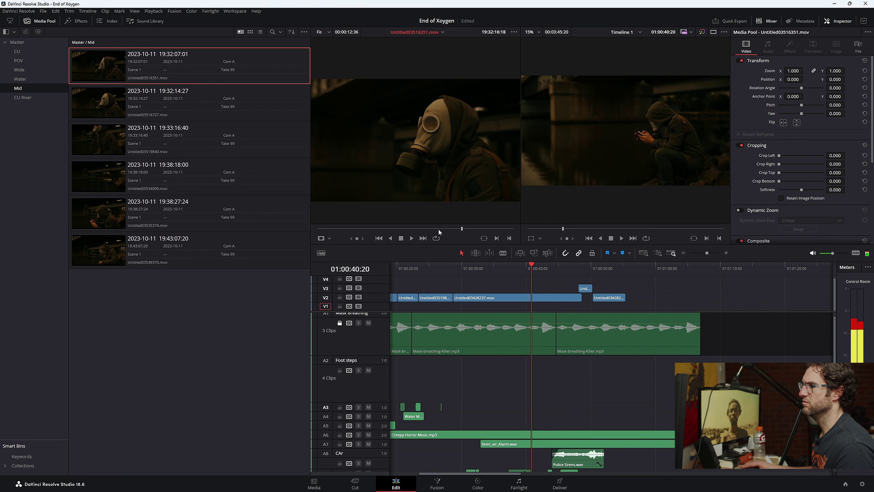
pyautogui.click(90, 137)
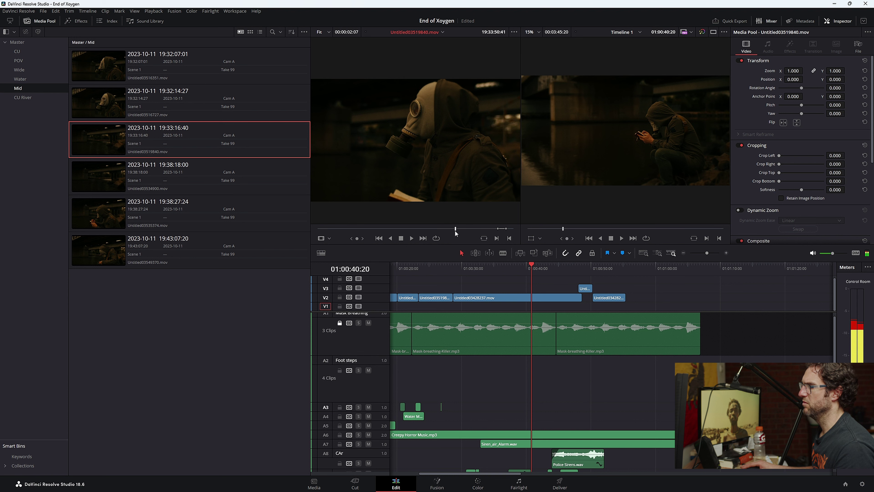
pyautogui.click(99, 176)
pyautogui.moveTo(426, 230); pyautogui.dragTo(568, 289)
# - Slide the phone close-up earlier on V3 to about 01:00:39 and play it back
pyautogui.press('space')
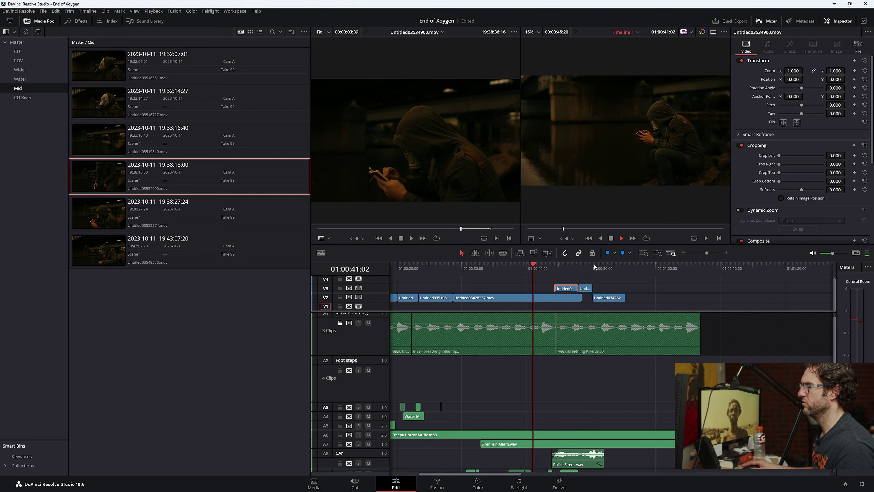
pyautogui.click(726, 252)
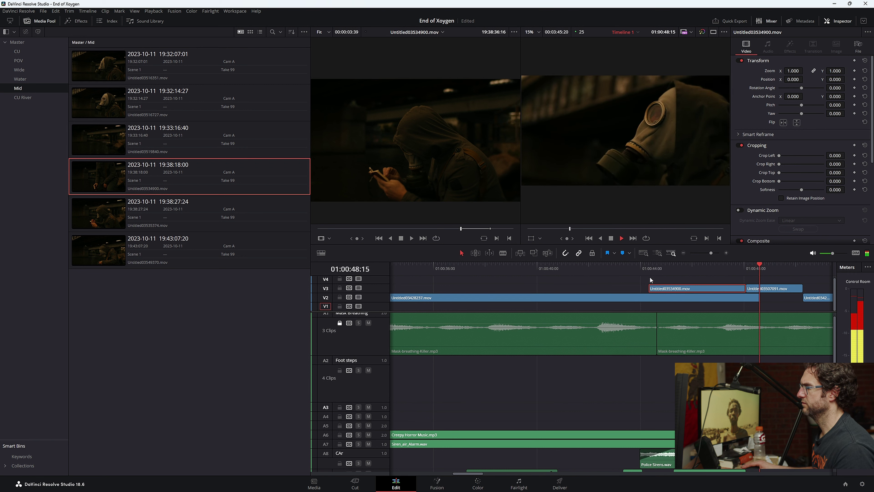
pyautogui.click(529, 273)
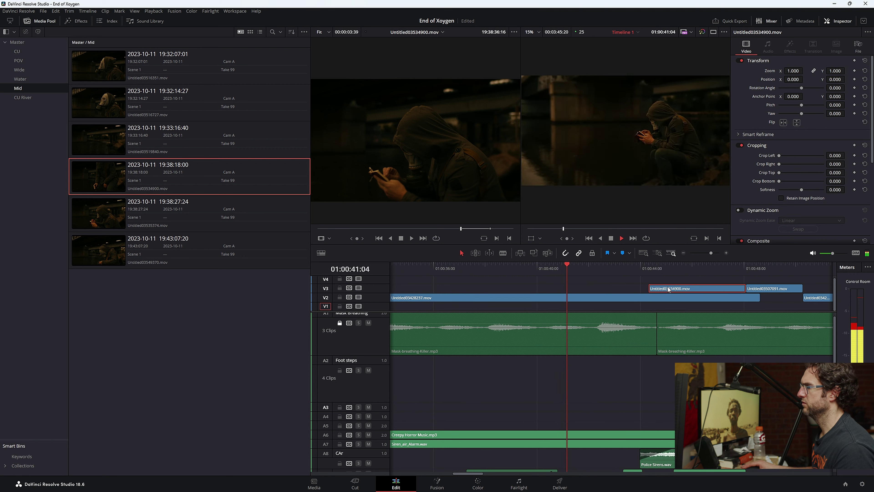
pyautogui.moveTo(669, 289); pyautogui.dragTo(606, 291)
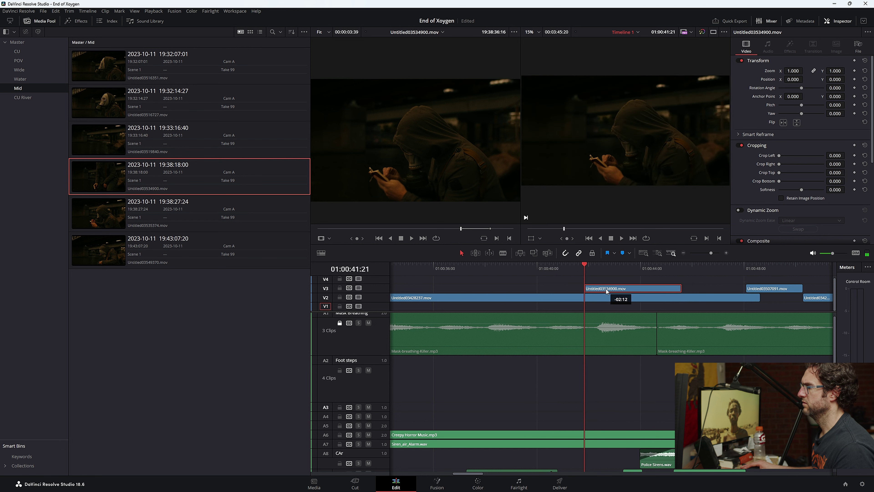
pyautogui.click(488, 262)
pyautogui.press('space')
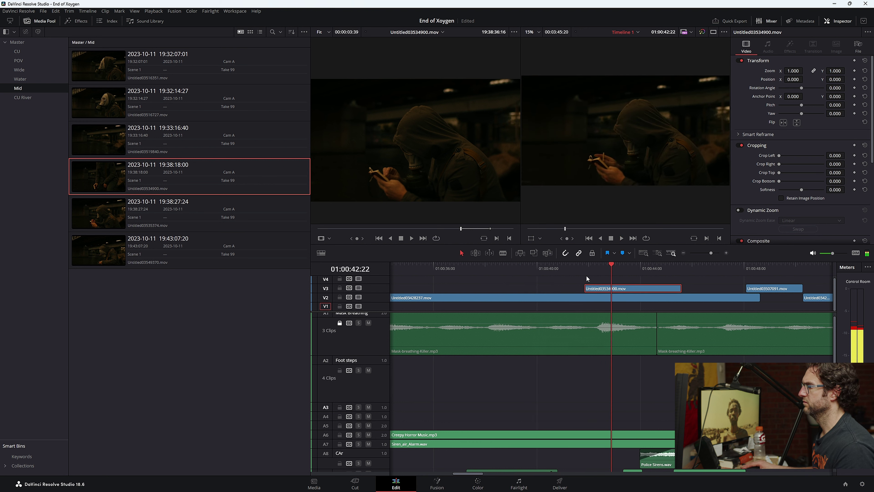
# - Nudge the close-up slightly earlier, then delete it from V3
pyautogui.hotkey('alt', '/')
pyautogui.moveTo(599, 289); pyautogui.dragTo(585, 288)
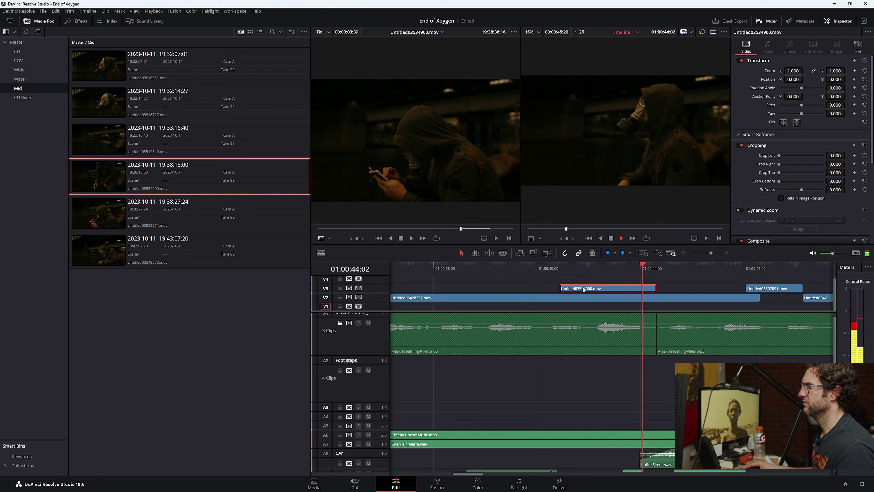
pyautogui.click(607, 288)
pyautogui.press('Delete')
# - Review the edit from 01:00:40, then trim the last Untitled03428237.mov on V2 to end near 01:00:52:13
pyautogui.click(538, 268)
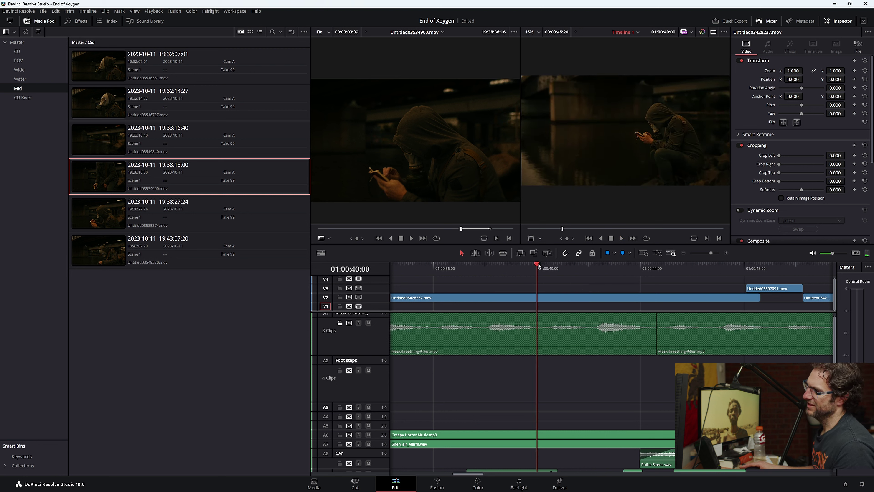
pyautogui.press('space')
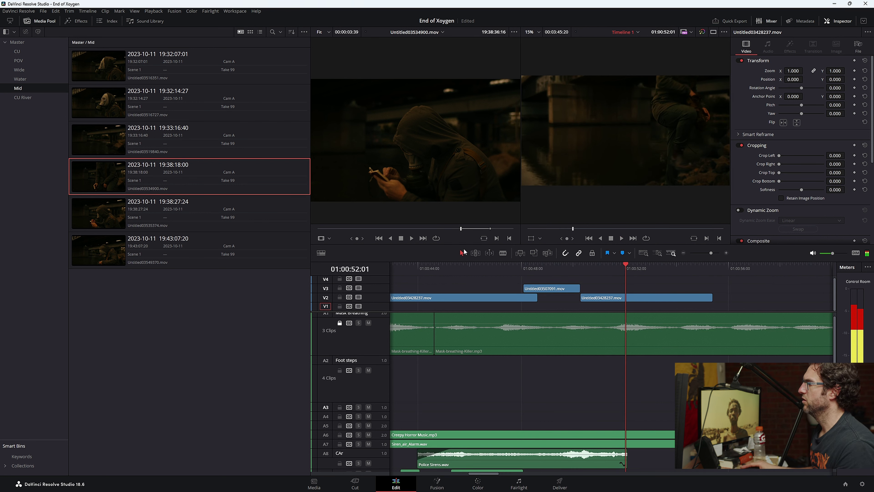
pyautogui.moveTo(626, 265); pyautogui.dragTo(638, 267)
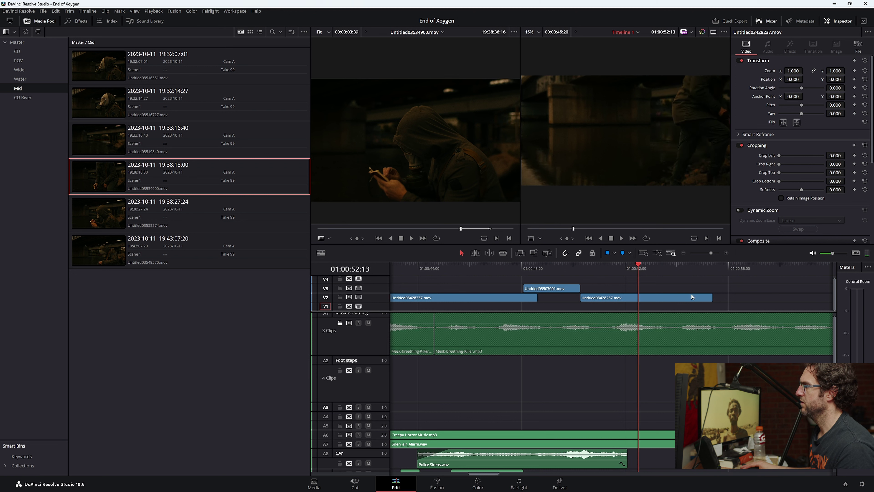
pyautogui.moveTo(710, 297); pyautogui.dragTo(642, 295)
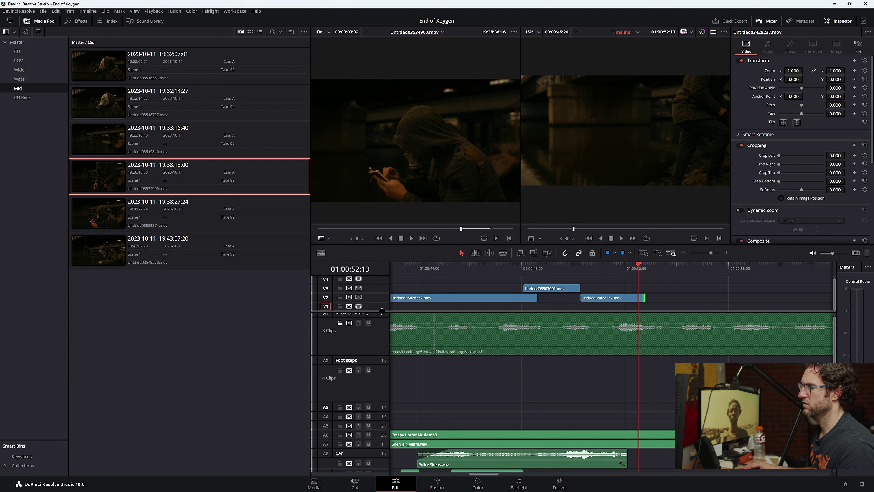
# - Enlarge the video track area and watch the ending from about 01:00:50 in full-screen playback
pyautogui.moveTo(382, 311)
pyautogui.mouseDown()
pyautogui.moveTo(385, 399)
pyautogui.moveTo(375, 307)
pyautogui.mouseUp()
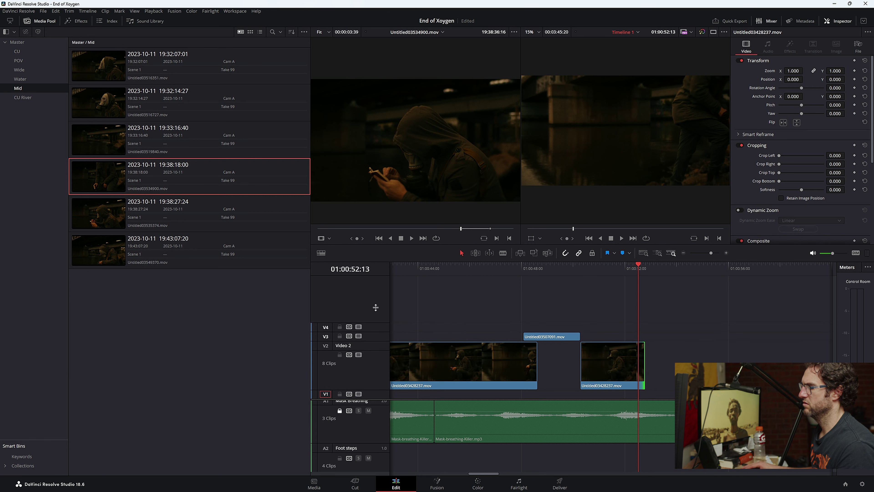
pyautogui.click(597, 269)
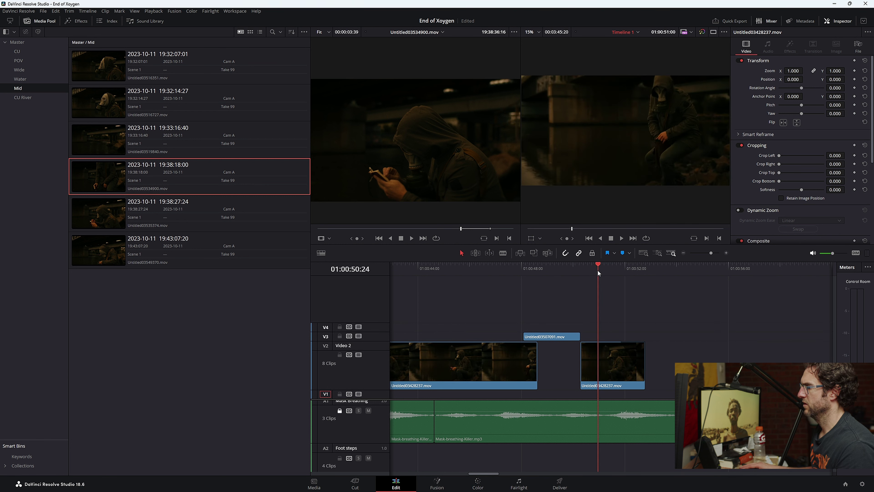
pyautogui.press('space')
pyautogui.press('p')
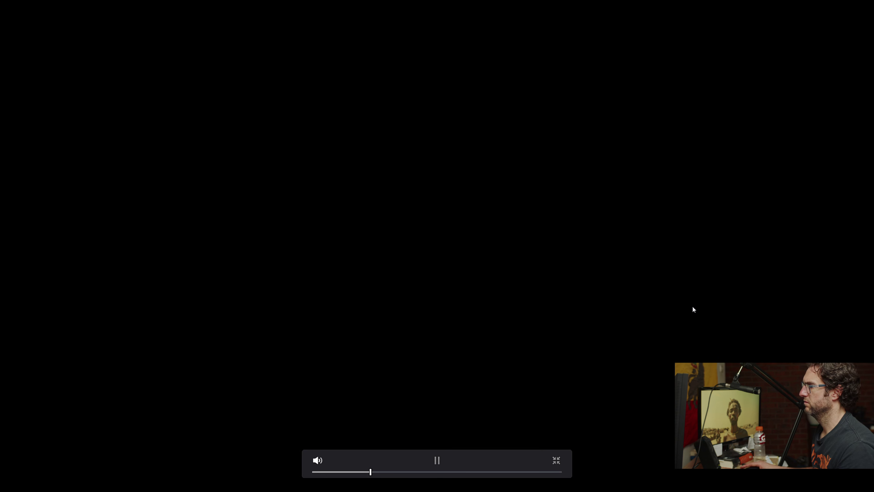
pyautogui.press('space')
pyautogui.press('p')
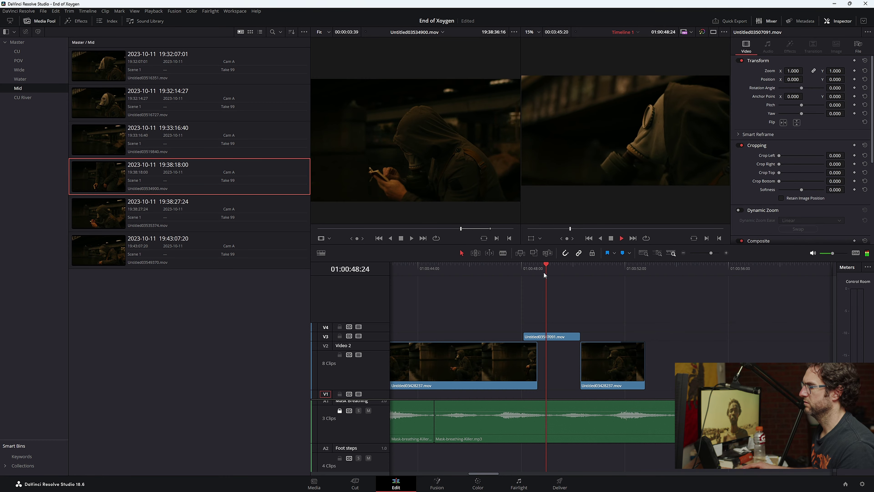
pyautogui.press('space')
pyautogui.press('p')
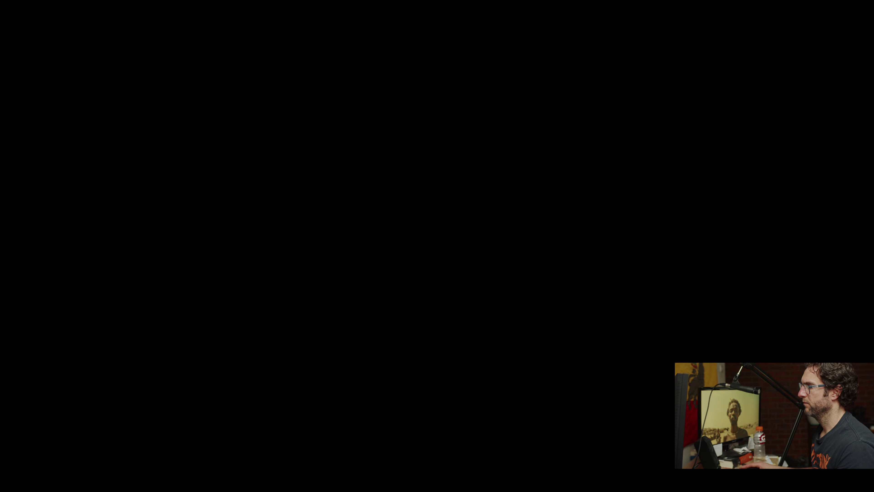
pyautogui.press('space')
# - Zoom out to the whole timeline and shrink audio track heights to show A9 and A10, then play from the start
pyautogui.press('p')
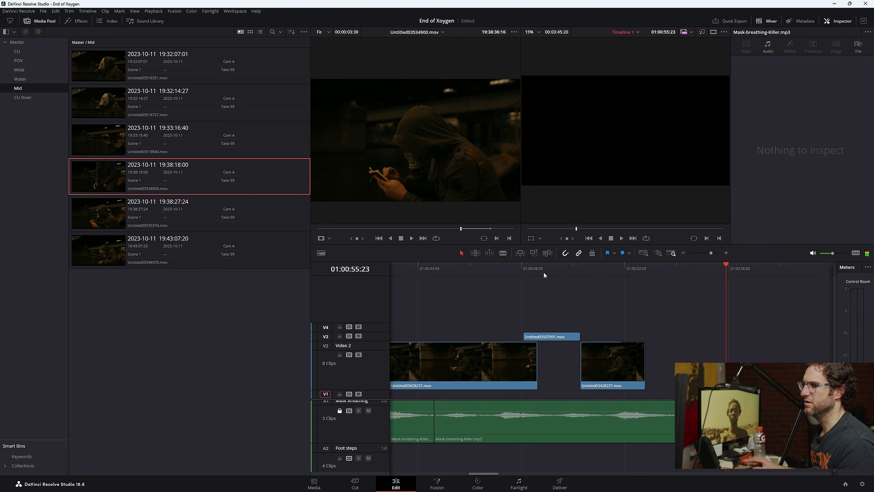
pyautogui.click(683, 252)
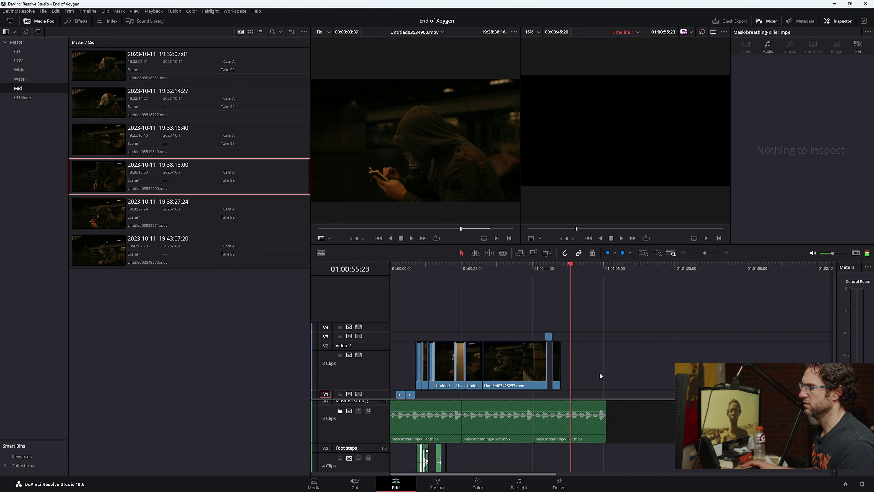
pyautogui.click(321, 253)
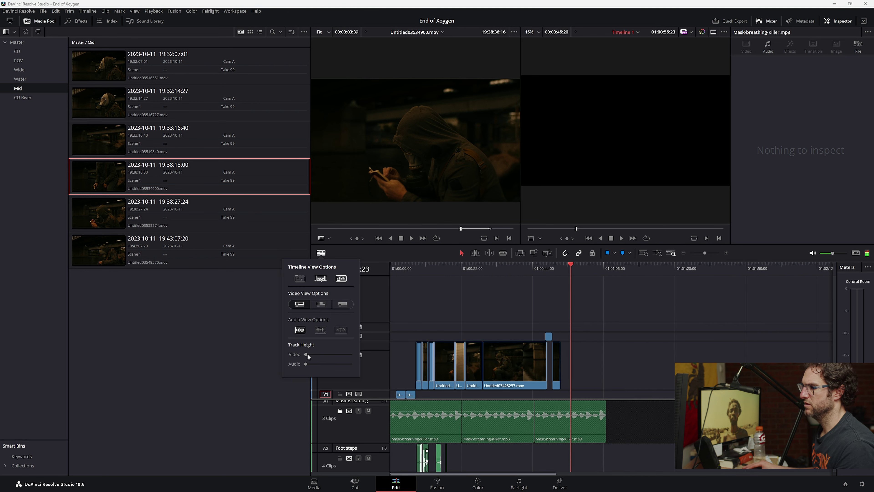
pyautogui.click(306, 363)
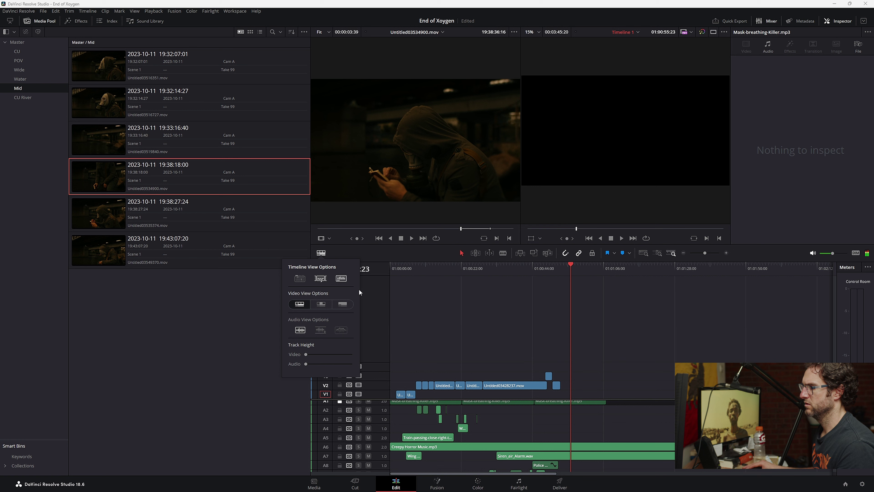
pyautogui.moveTo(380, 398); pyautogui.dragTo(382, 303)
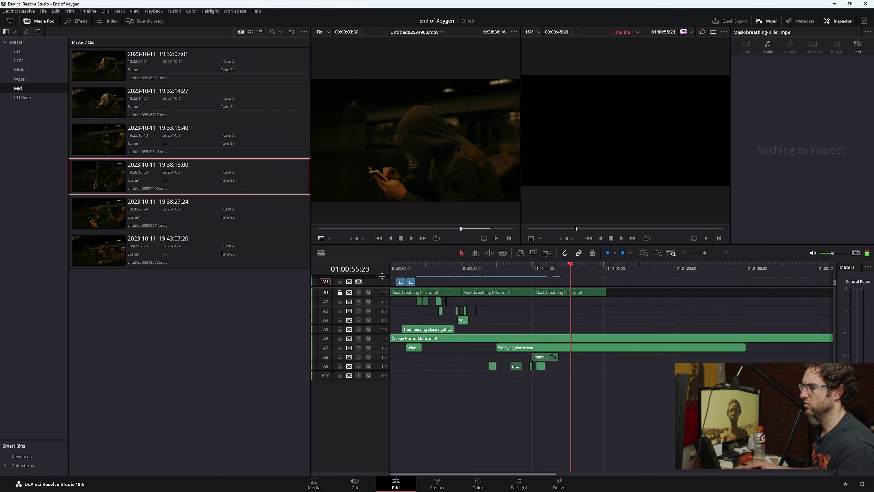
pyautogui.press('Home')
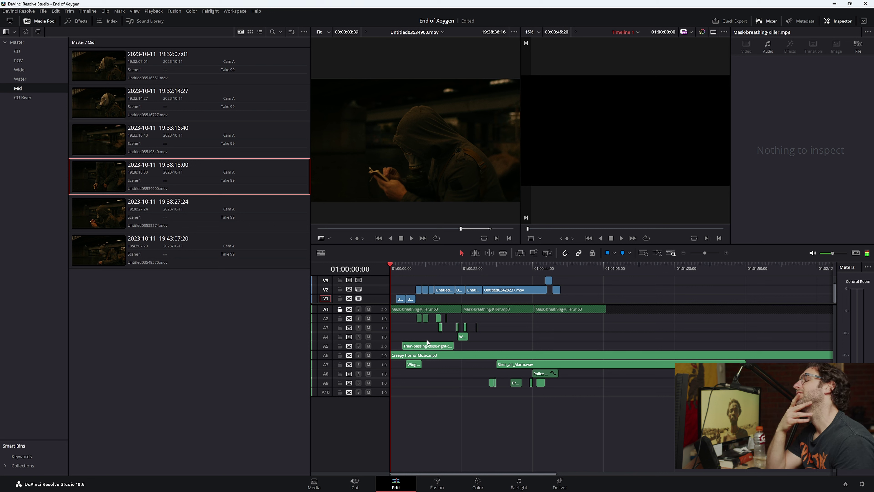
pyautogui.press('space')
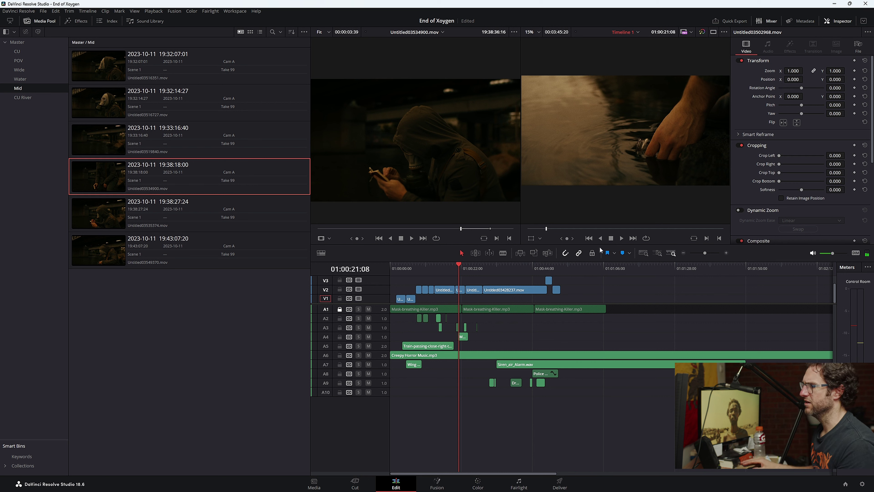
# - Zoom in on the water section, enlarge the Water drops track, and play from about 01:00:18
pyautogui.click(726, 252)
pyautogui.click(727, 252)
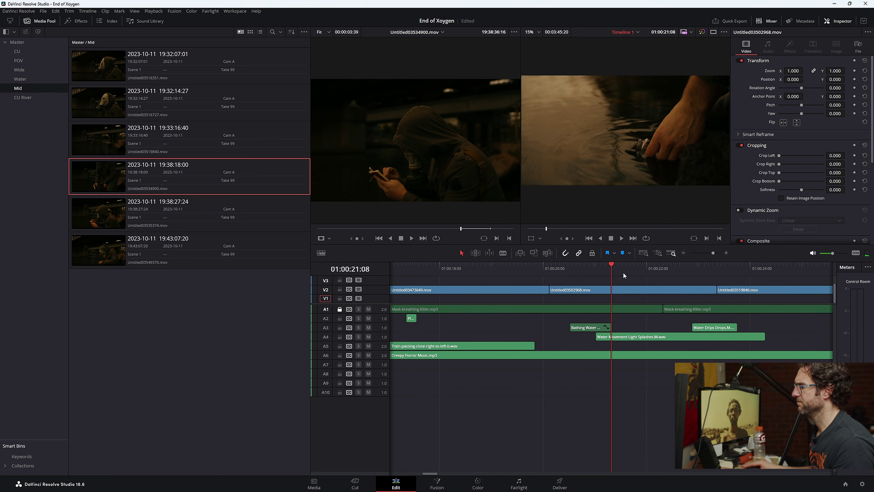
pyautogui.click(559, 268)
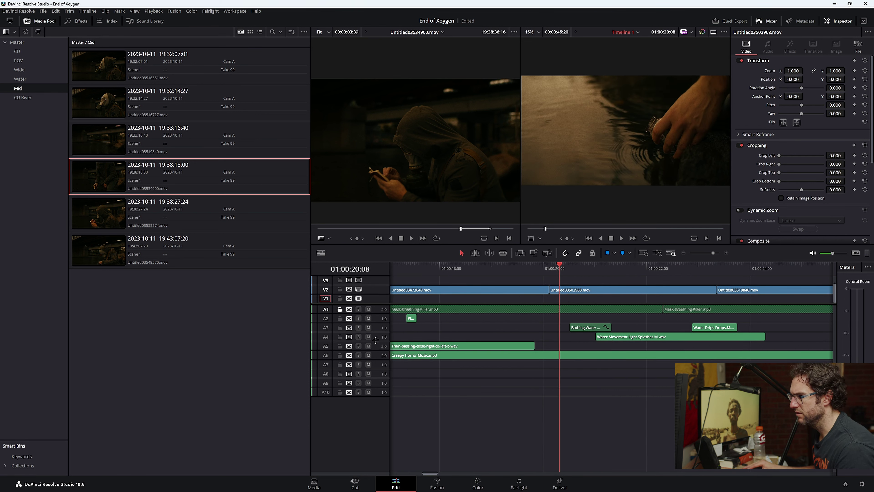
pyautogui.moveTo(375, 340); pyautogui.dragTo(379, 369)
pyautogui.click(483, 269)
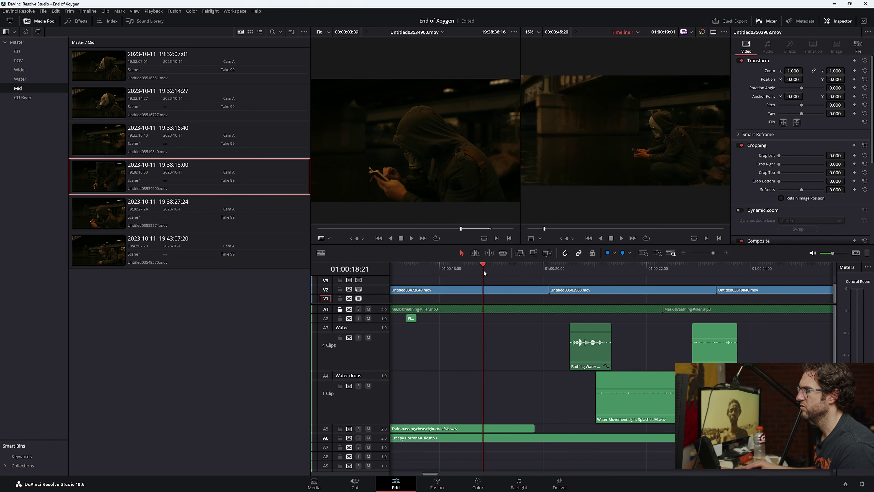
pyautogui.press('space')
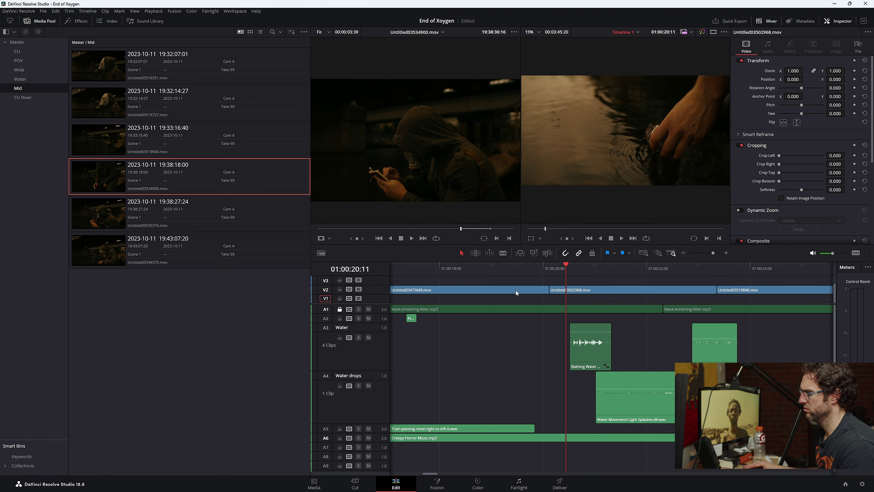
# - Slide the Bathing Water clip 7 frames earlier and replay the splash to check its timing
pyautogui.moveTo(587, 363); pyautogui.dragTo(564, 360)
pyautogui.click(512, 272)
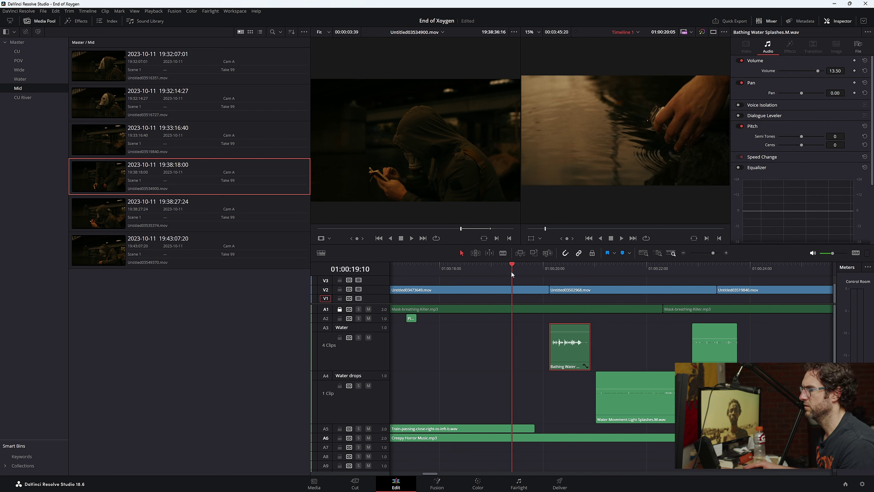
pyautogui.press('space')
pyautogui.press('space')
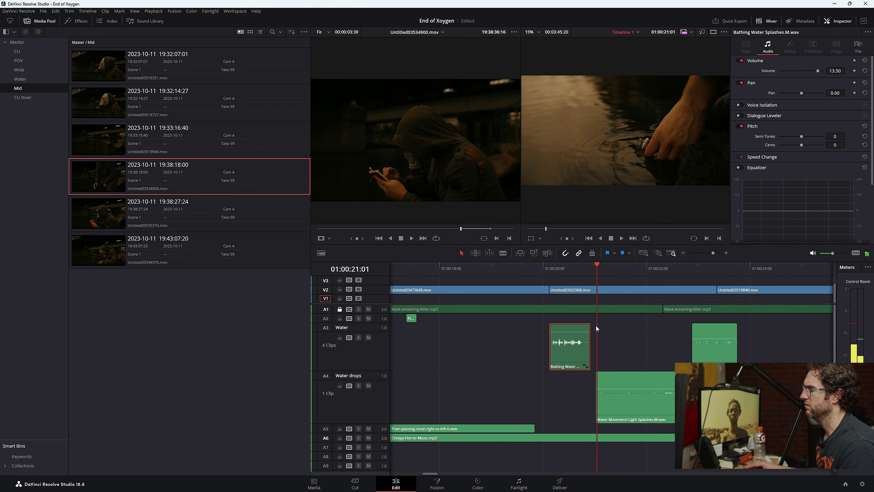
pyautogui.click(533, 267)
pyautogui.press('space')
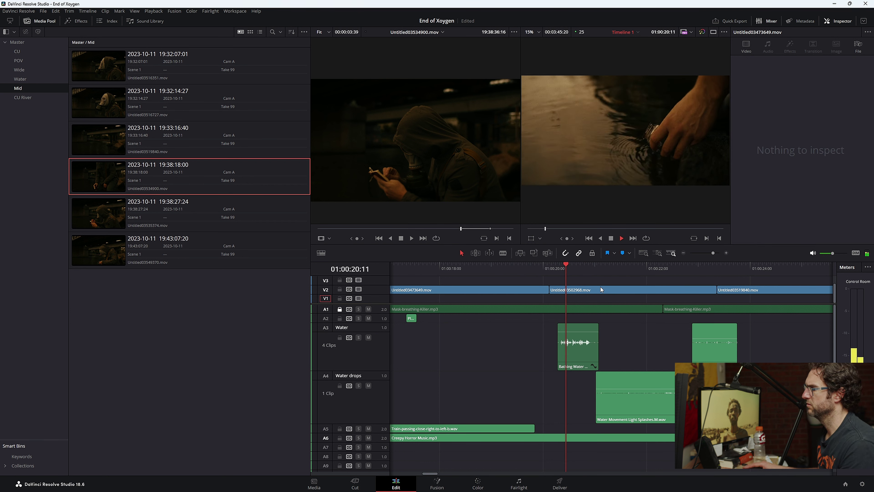
pyautogui.click(545, 275)
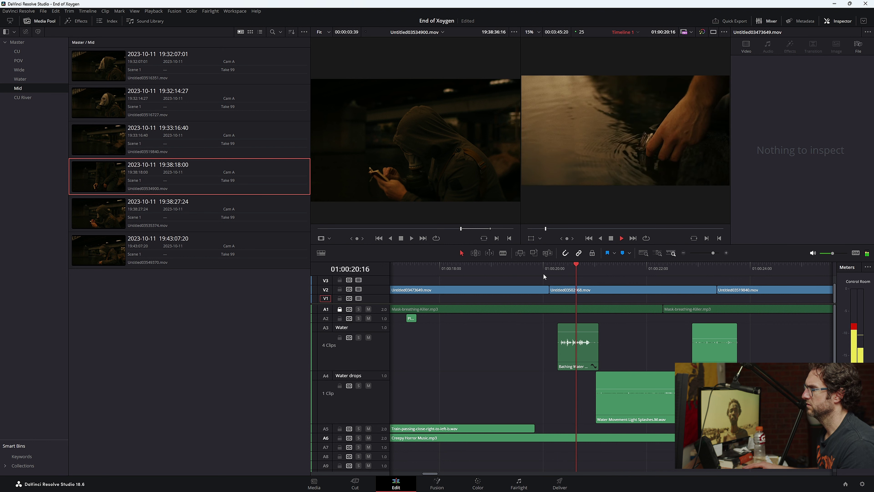
pyautogui.press('space')
# - Nudge the Bathing Water clip a frame later and replay to confirm sync with the hand shot
pyautogui.click(557, 272)
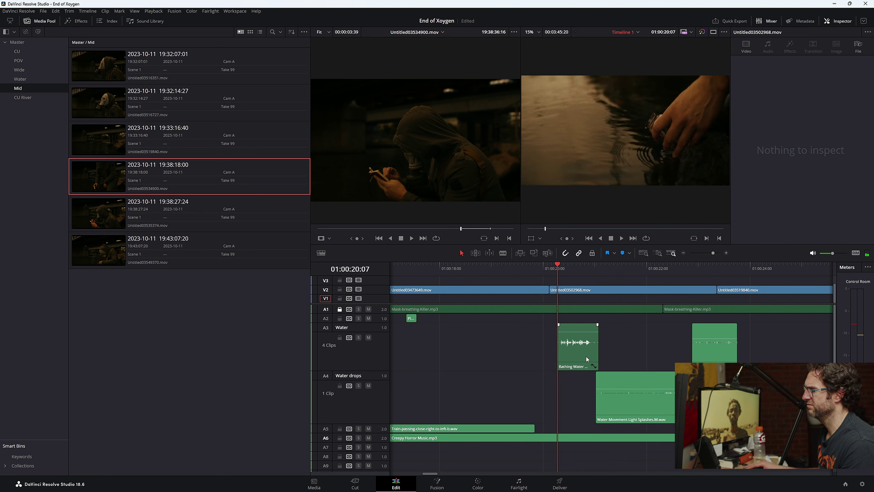
pyautogui.click(582, 358)
pyautogui.press('.')
pyautogui.press('.')
pyautogui.press('space')
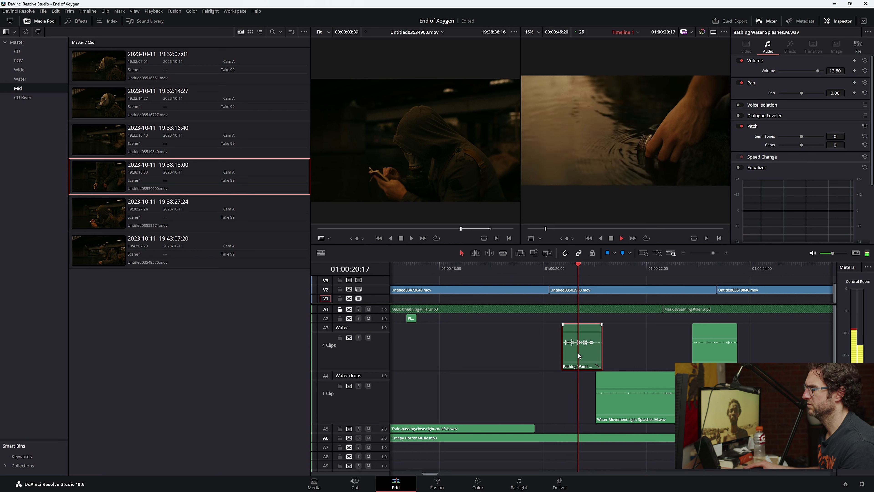
pyautogui.click(538, 275)
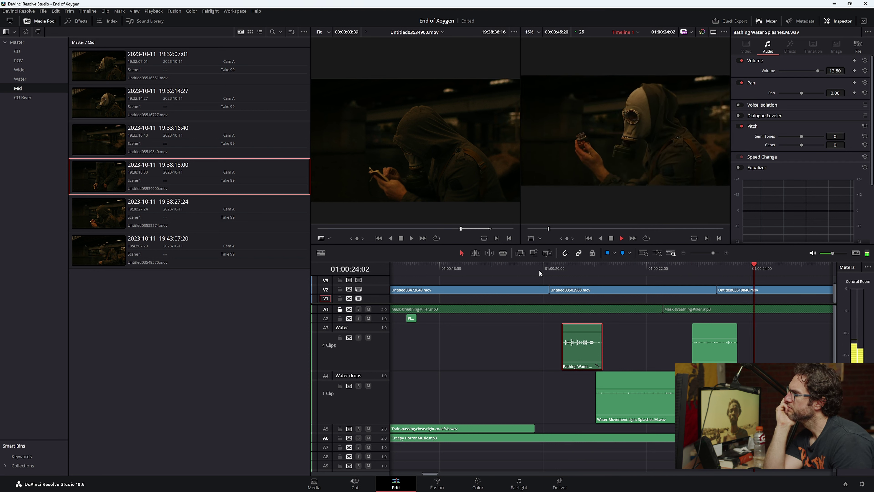
pyautogui.press('space')
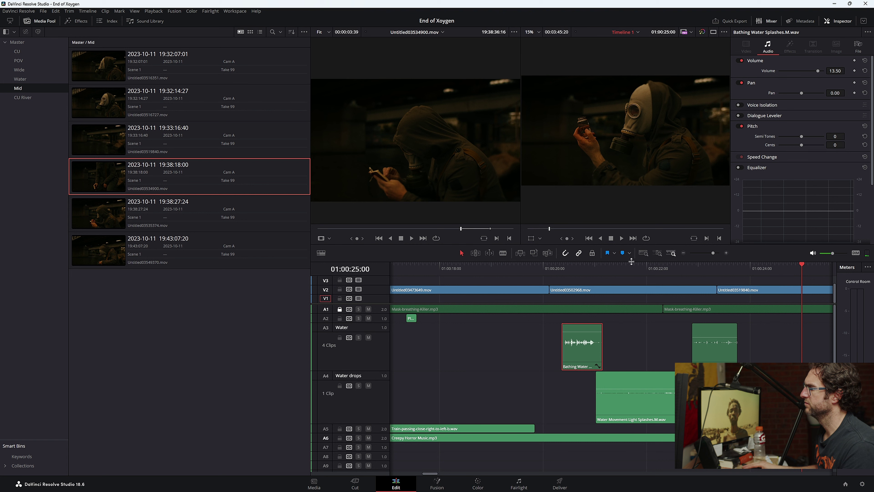
pyautogui.press('/')
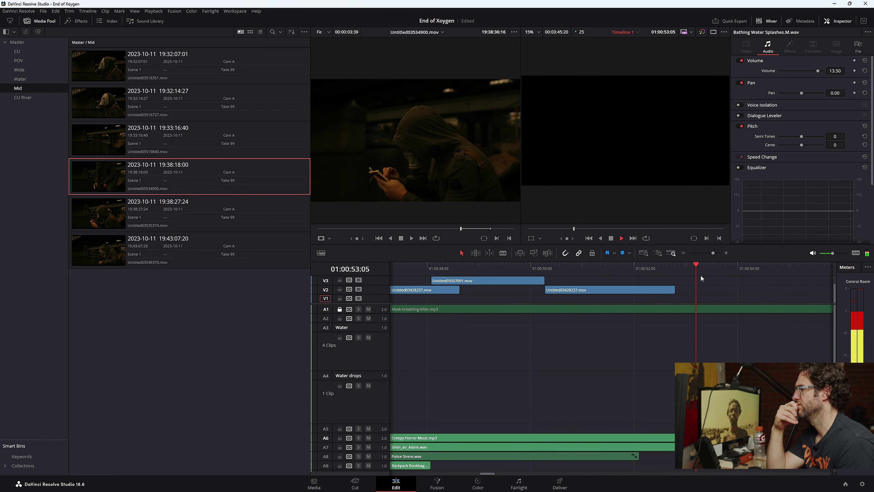
# - Stop playback and scrub through the opening shots from 01:00:02:08
pyautogui.press('space')
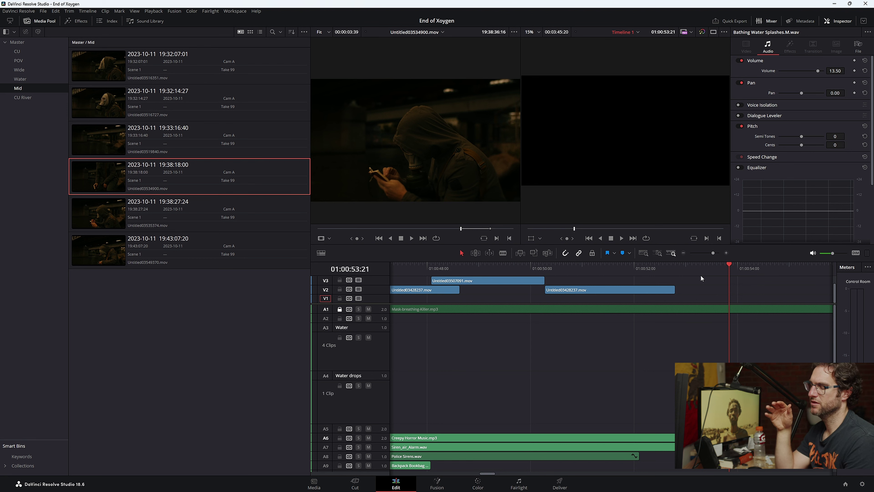
pyautogui.press('Home')
pyautogui.click(525, 307)
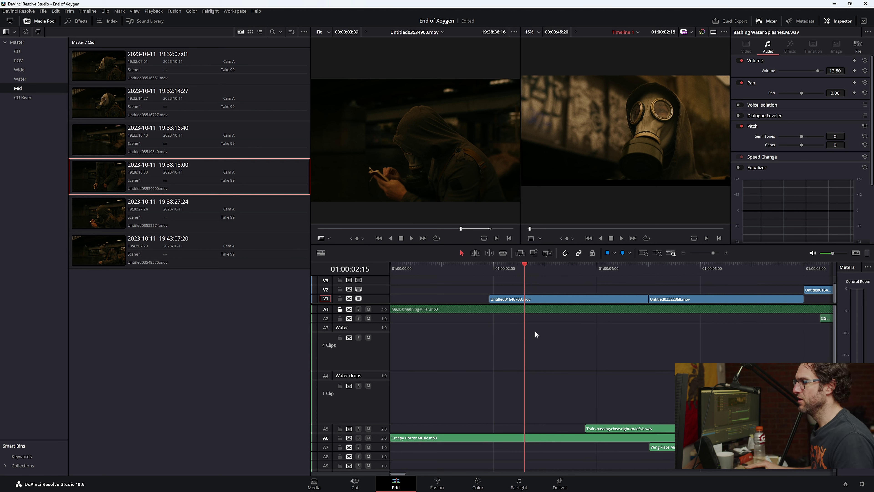
pyautogui.click(510, 268)
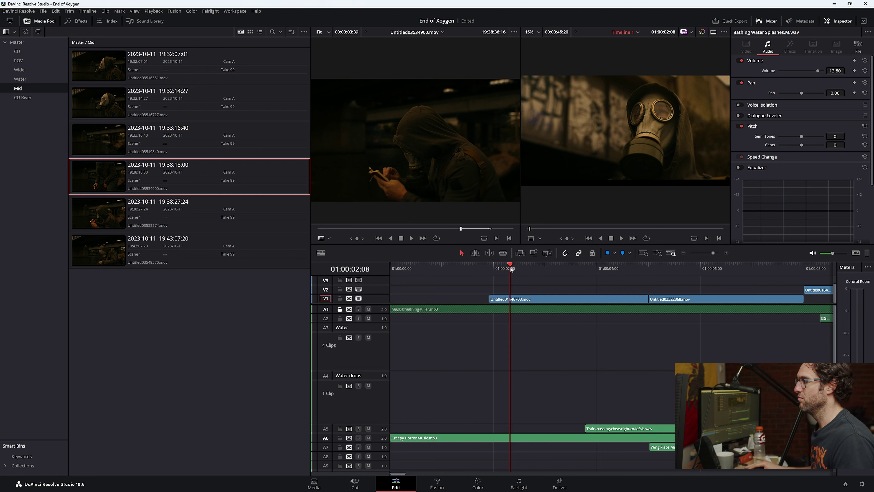
pyautogui.moveTo(510, 267); pyautogui.dragTo(672, 265)
# - Scrub forward to the gas-mask shot near 01:00:25 and switch to the Fairlight page
pyautogui.click(683, 253)
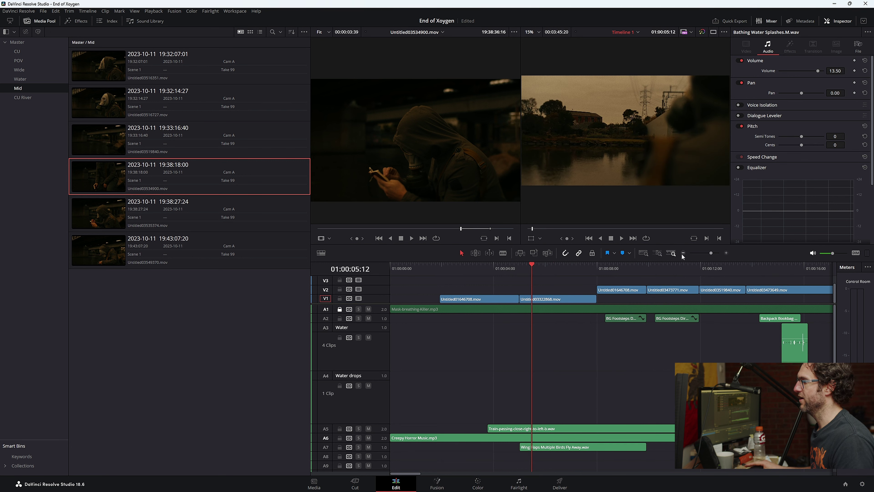
pyautogui.moveTo(590, 270); pyautogui.dragTo(699, 264)
pyautogui.click(683, 252)
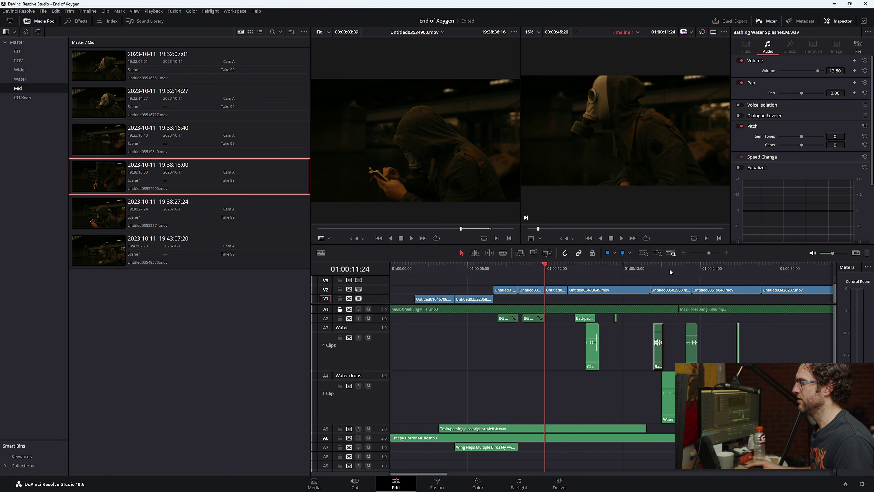
pyautogui.click(599, 267)
pyautogui.moveTo(599, 267); pyautogui.dragTo(704, 269)
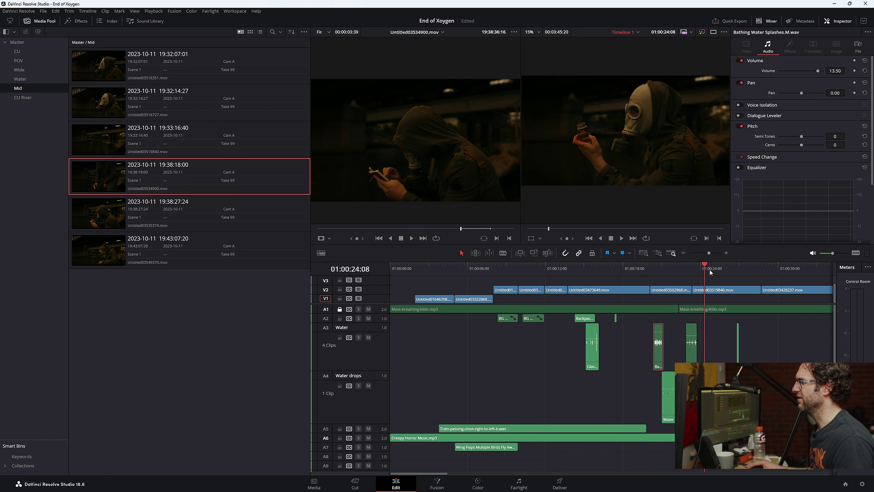
pyautogui.hotkey('shift', '6')
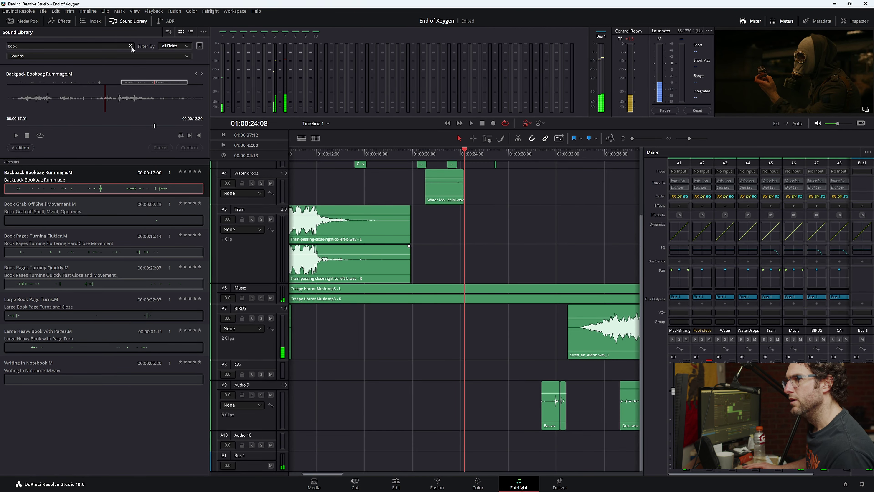
# - Replace the old 'book' search in the Sound Library with 'glass'
pyautogui.doubleClick(66, 47)
pyautogui.press('BackSpace')
pyautogui.write('glass')
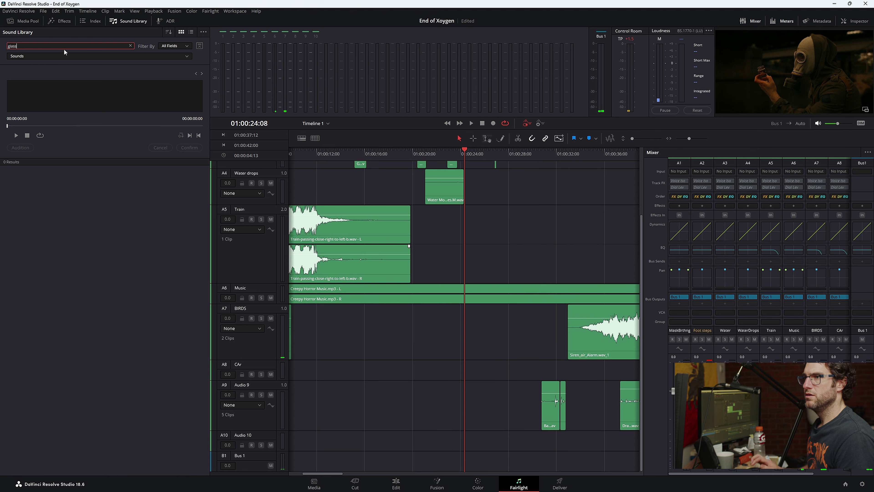
pyautogui.press('Return')
# - Audition Bartender Glass Movements and Cleaning Glass with Cloth, settling on Bartender Glass Movements
pyautogui.click(79, 184)
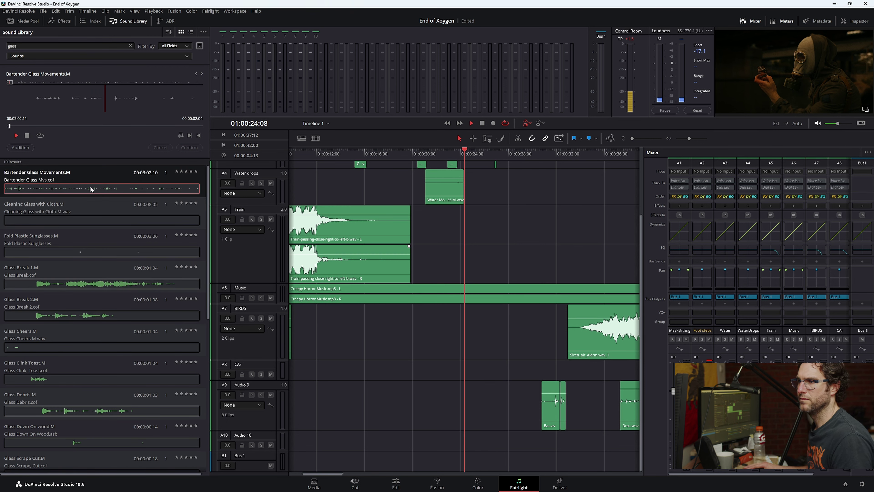
pyautogui.click(91, 218)
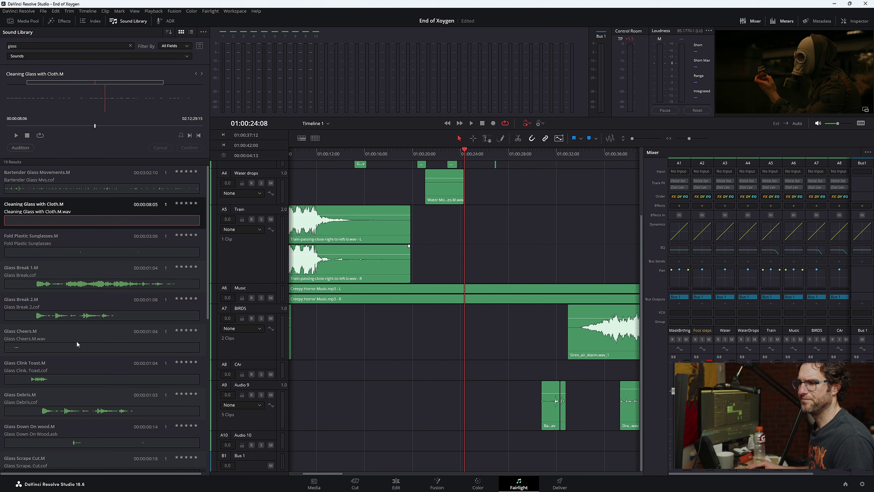
pyautogui.click(62, 187)
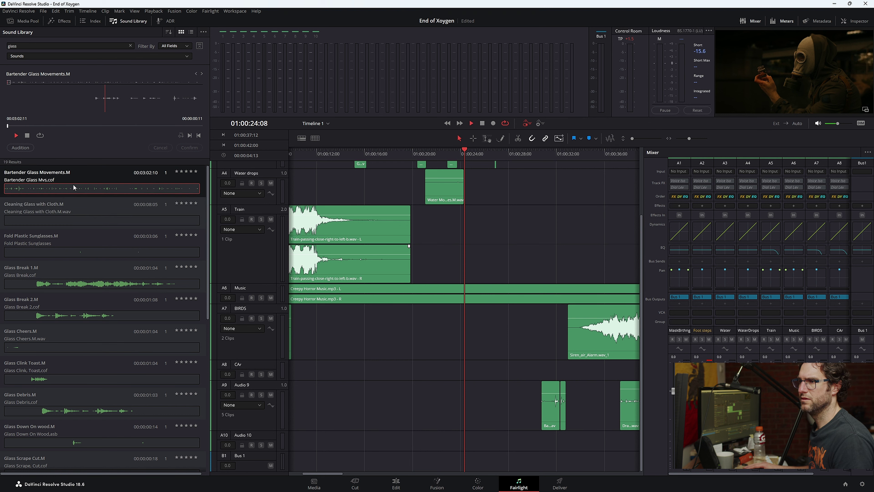
pyautogui.click(548, 173)
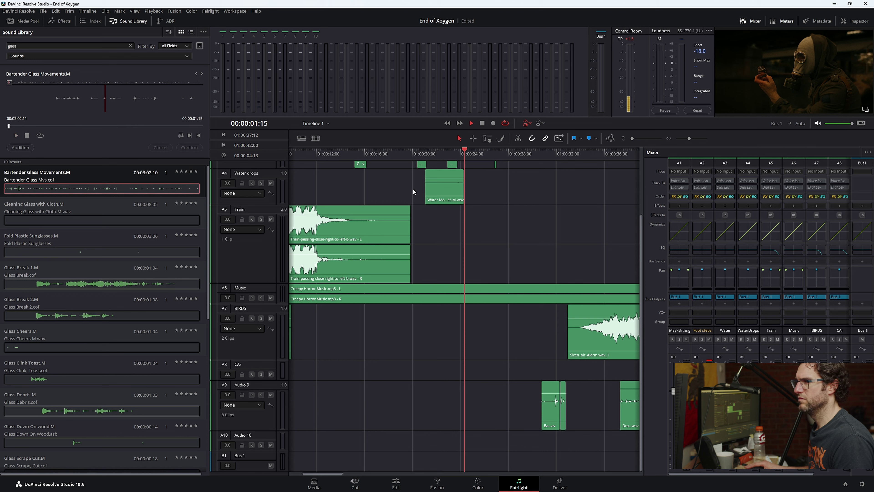
pyautogui.click(52, 103)
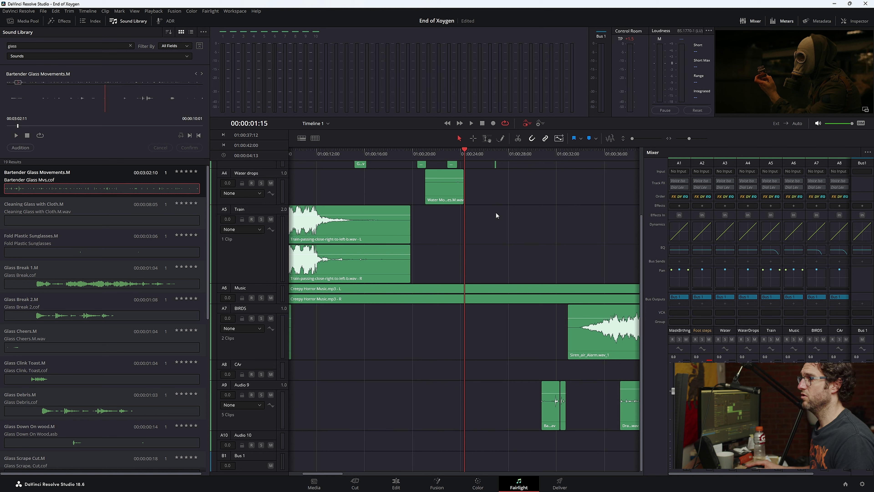
# - Play the timeline through the opening and stop at 01:00:14:18 to choose the glass sound's spot
pyautogui.moveTo(397, 164); pyautogui.dragTo(290, 162)
pyautogui.click(395, 154)
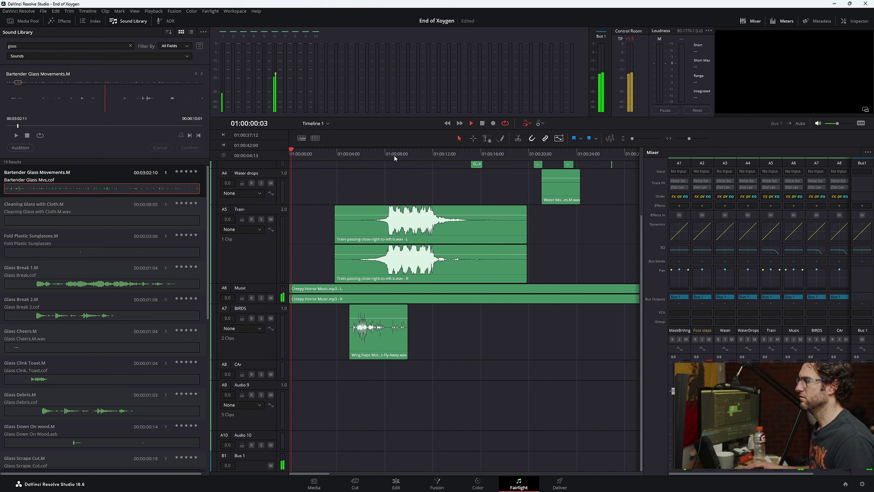
pyautogui.press('space')
pyautogui.click(511, 155)
pyautogui.click(600, 155)
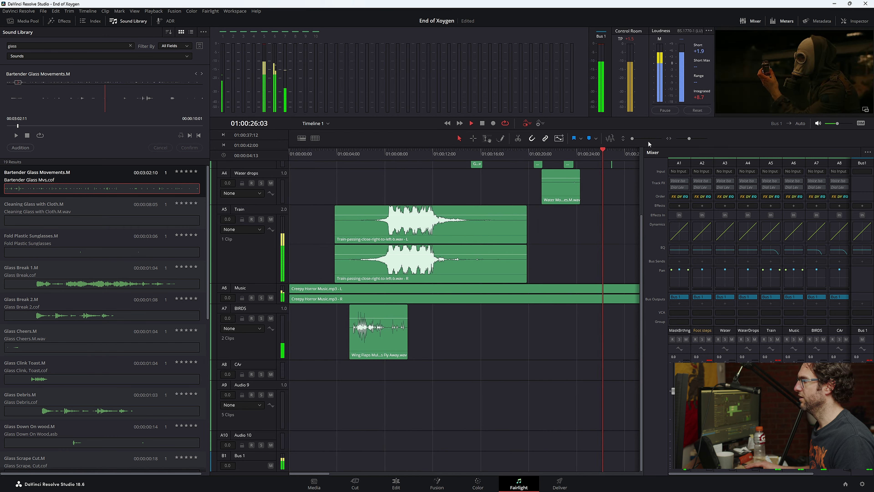
pyautogui.click(513, 157)
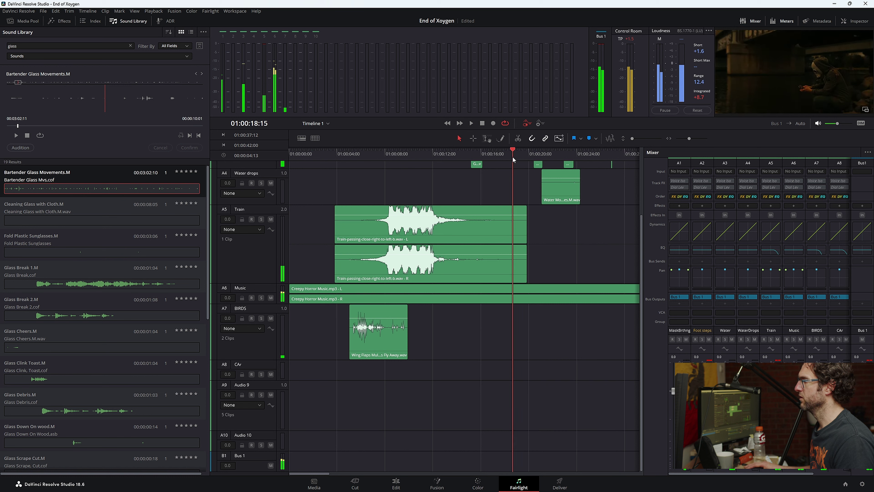
pyautogui.click(481, 156)
pyautogui.click(414, 156)
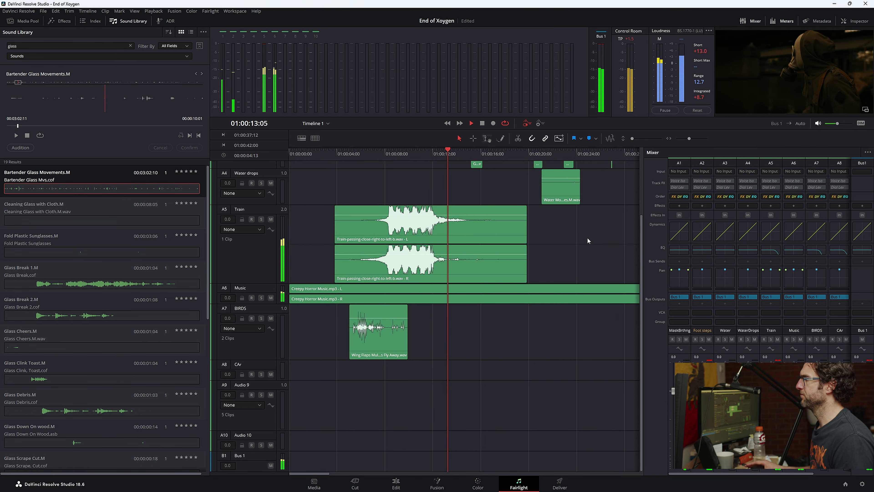
pyautogui.press('space')
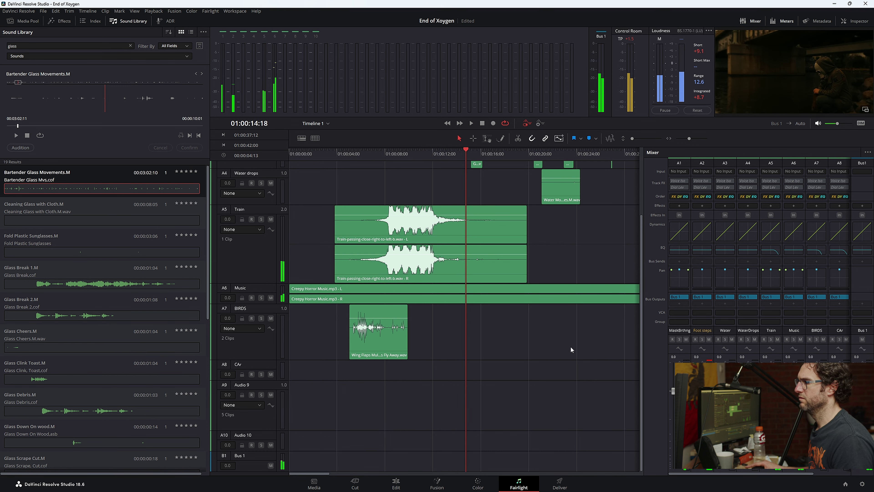
pyautogui.scroll(3, 546, 376)
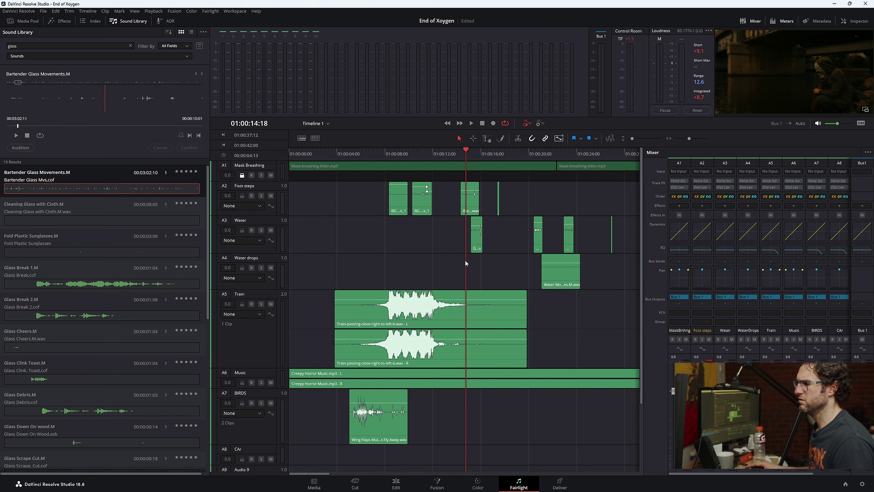
pyautogui.scroll(-3, 465, 259)
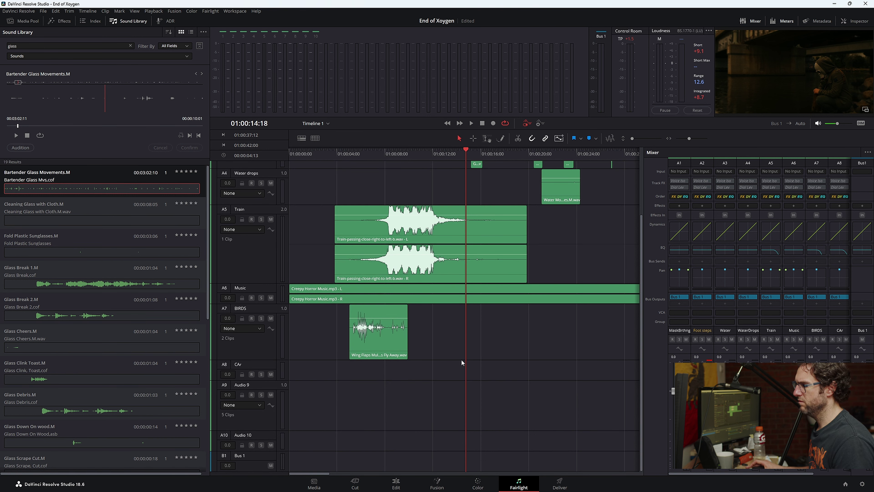
pyautogui.scroll(3, 461, 360)
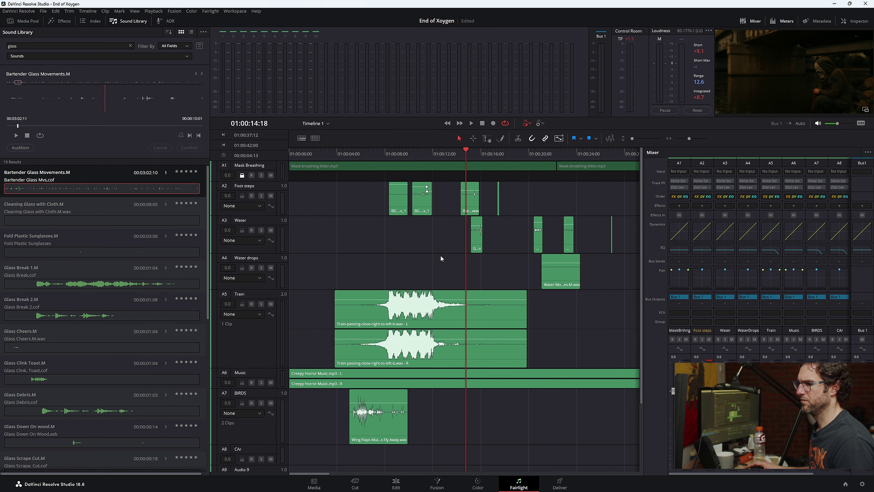
pyautogui.scroll(-3, 441, 258)
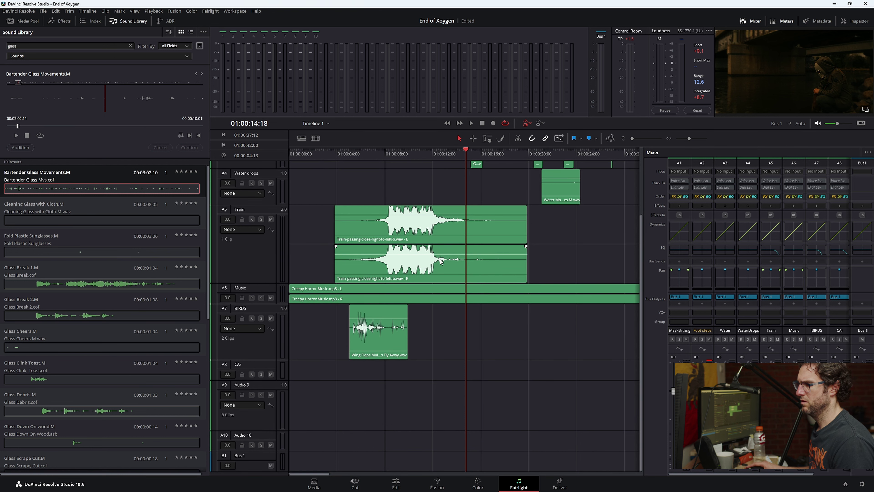
pyautogui.moveTo(327, 473)
pyautogui.mouseDown()
pyautogui.moveTo(363, 477)
pyautogui.moveTo(311, 479)
pyautogui.mouseUp()
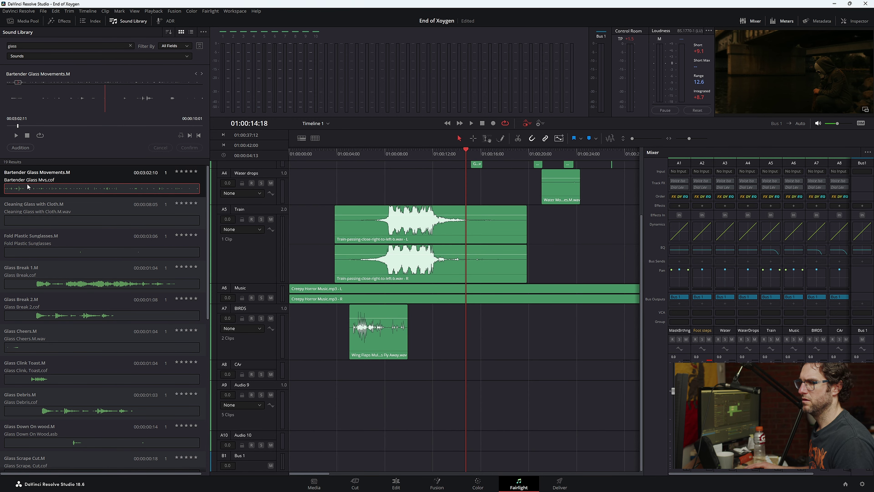
# - Replay around 01:00:14 and preview Bartender Glass Movements from its start
pyautogui.scroll(3, 454, 232)
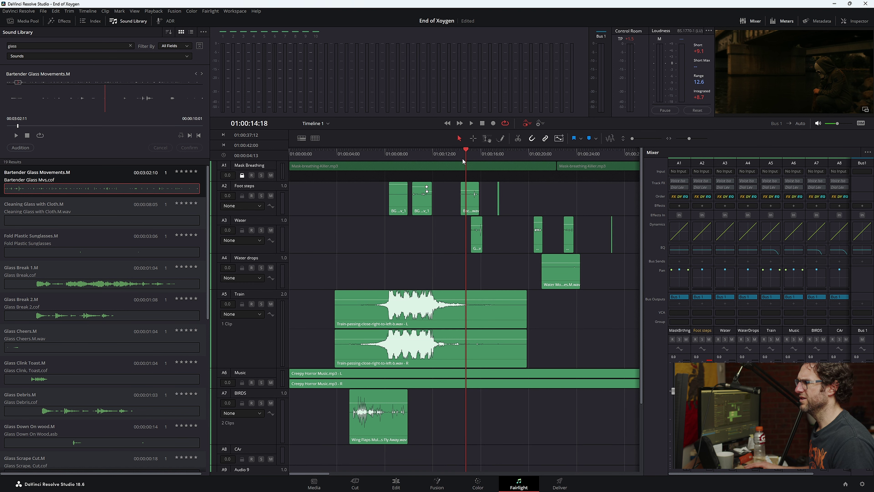
pyautogui.click(449, 156)
pyautogui.press('space')
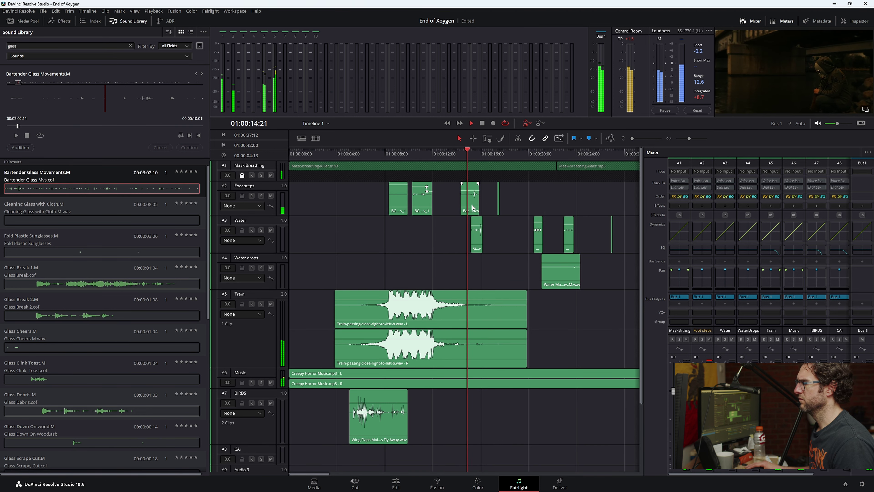
pyautogui.press('space')
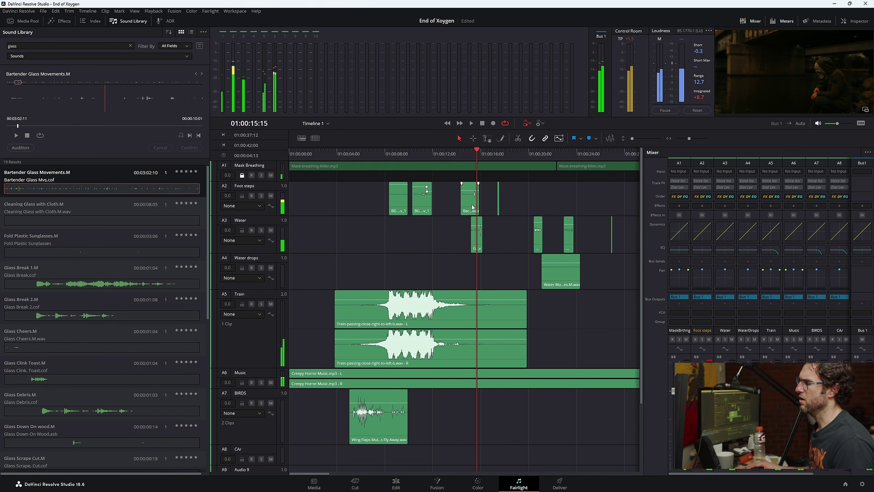
pyautogui.click(37, 190)
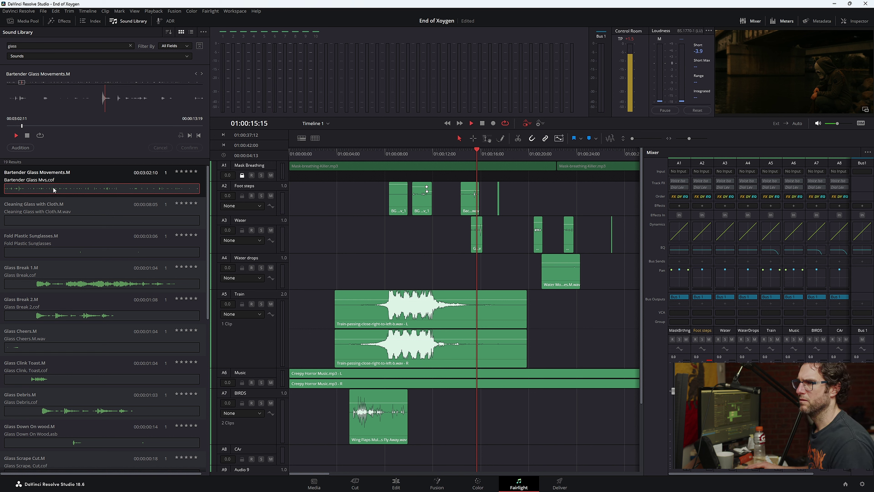
pyautogui.click(27, 135)
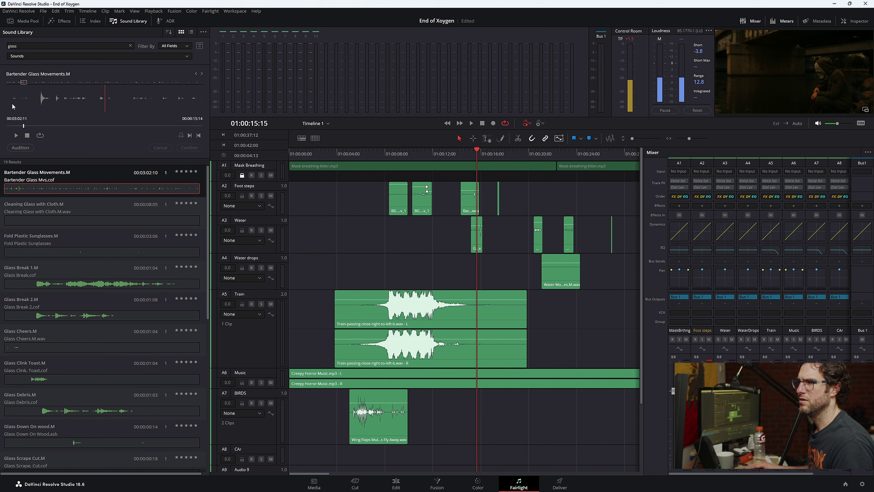
pyautogui.moveTo(23, 125); pyautogui.dragTo(7, 127)
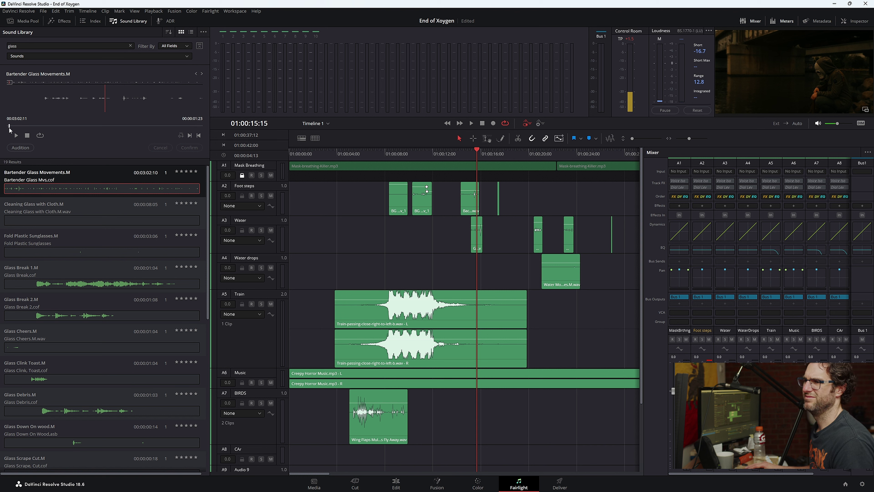
pyautogui.moveTo(9, 129); pyautogui.dragTo(2, 130)
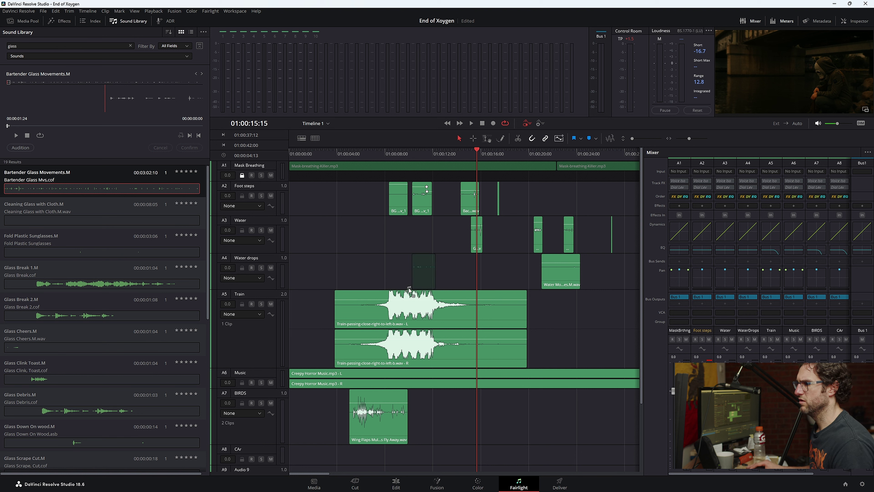
# - Place the glass sound on the Water drops track at 01:00:14, trim its tail, and play full screen
pyautogui.moveTo(470, 277); pyautogui.dragTo(473, 276)
pyautogui.click(449, 161)
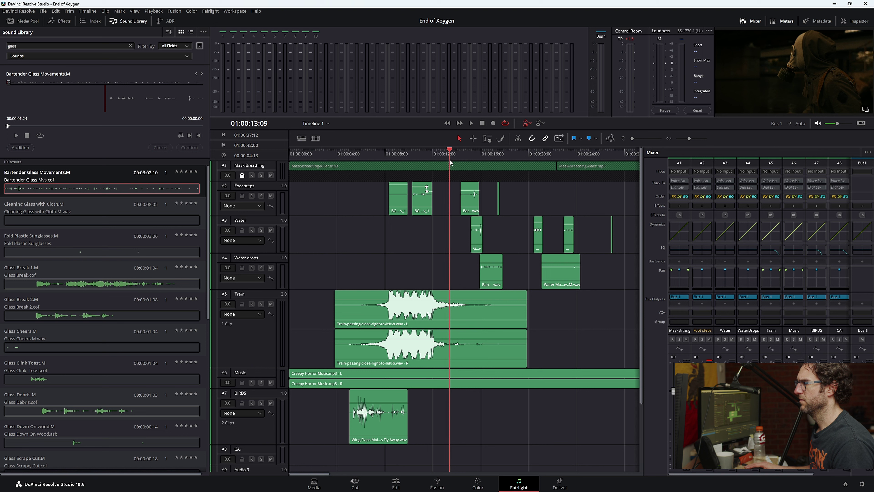
pyautogui.click(690, 137)
pyautogui.press('space')
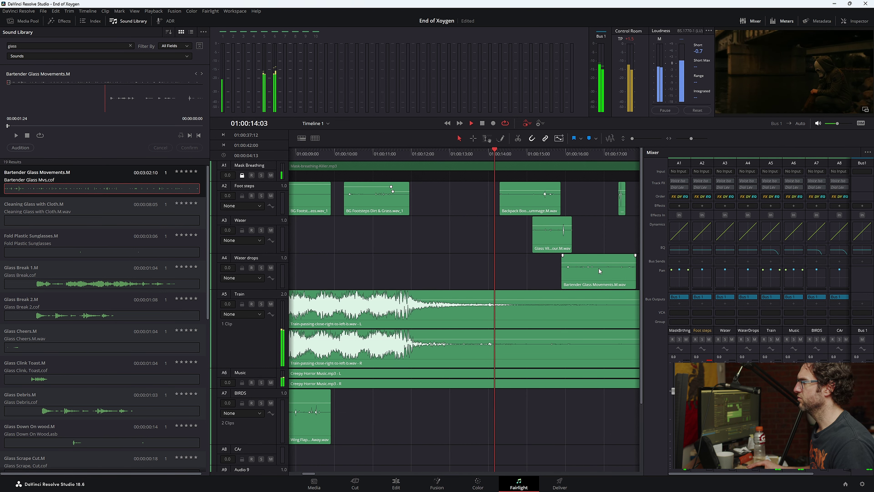
pyautogui.moveTo(601, 271); pyautogui.dragTo(536, 278)
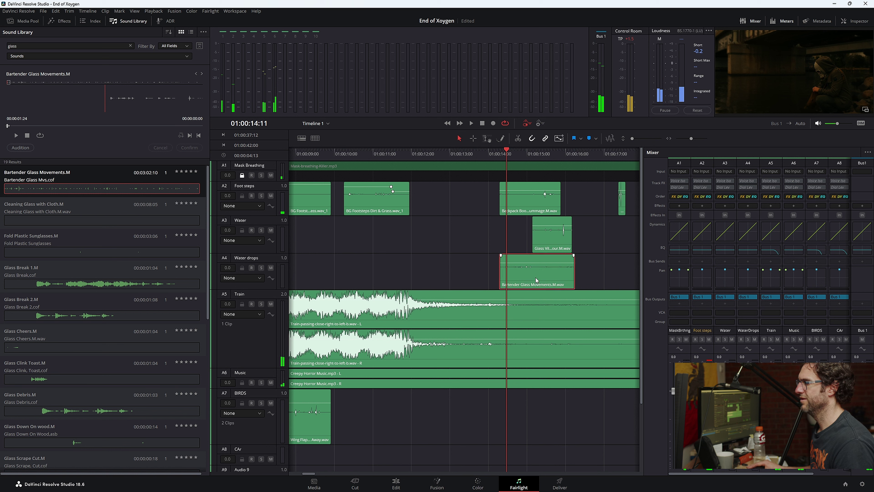
pyautogui.click(486, 159)
pyautogui.press('space')
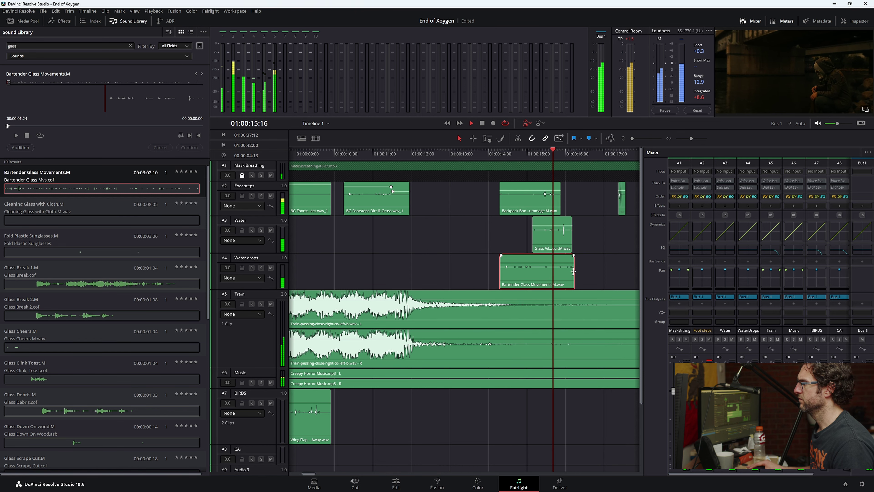
pyautogui.press('space')
pyautogui.moveTo(573, 272); pyautogui.dragTo(560, 273)
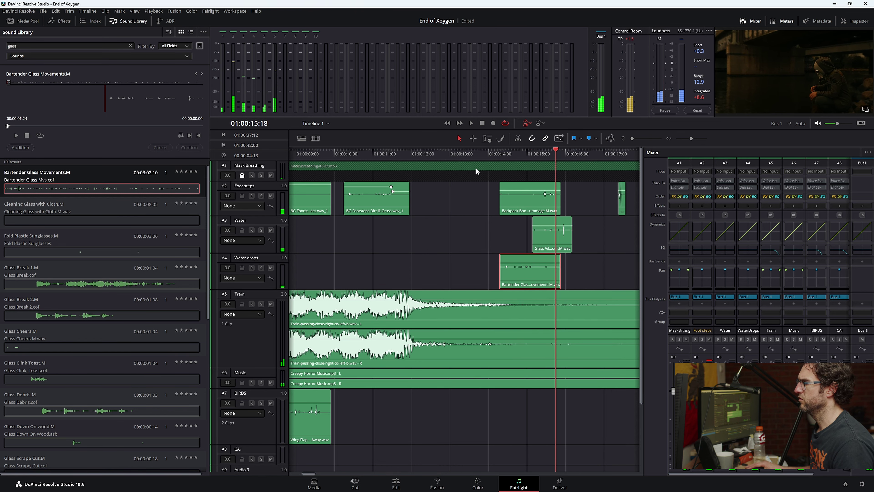
pyautogui.hotkey('alt', 'Tab')
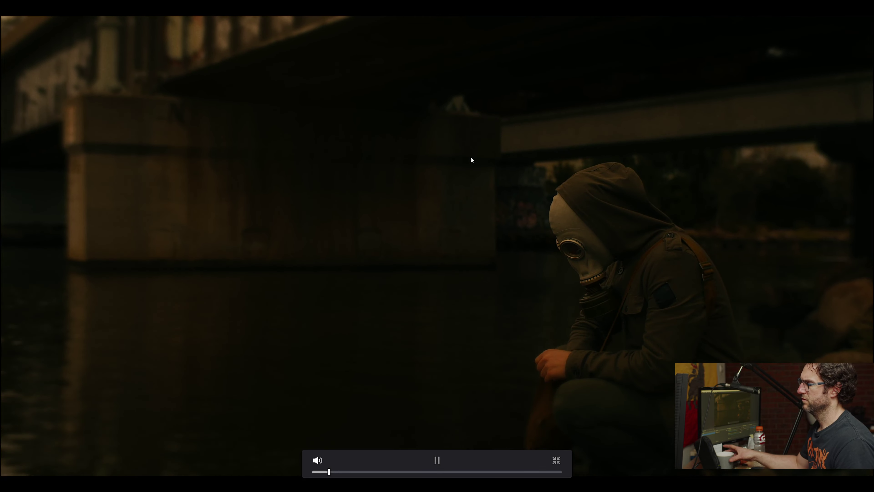
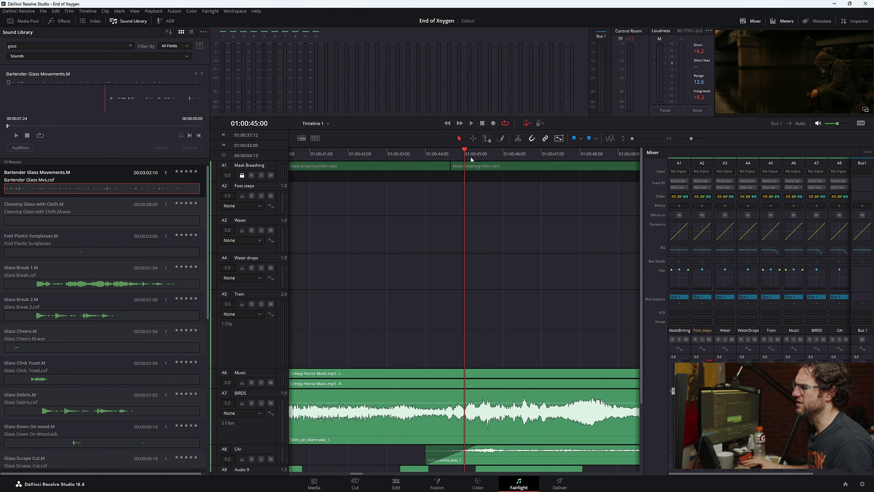
# - Play from about 01:00:42, then slide the short backpack clip on Audio 9 slightly later
pyautogui.moveTo(480, 378)
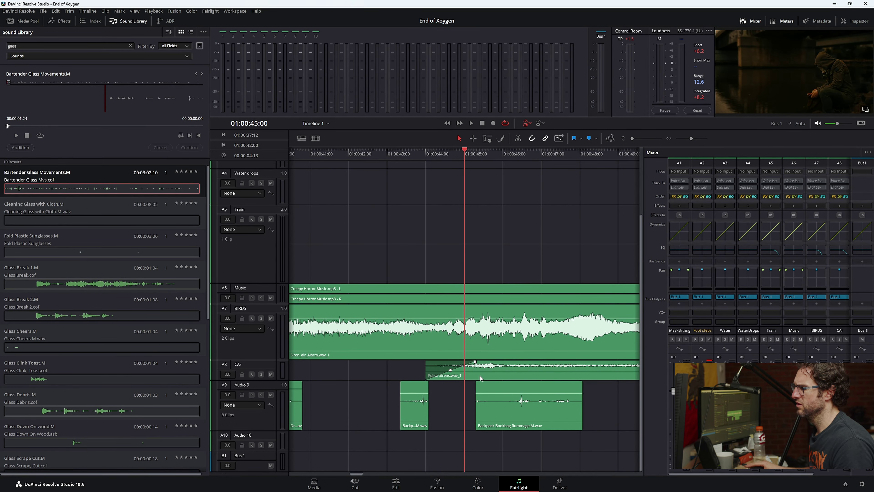
pyautogui.click(369, 157)
pyautogui.press('space')
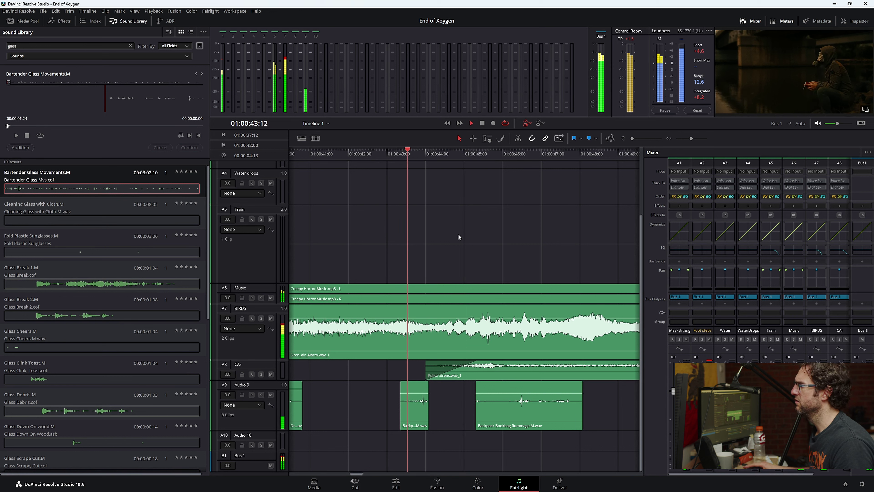
pyautogui.press('space')
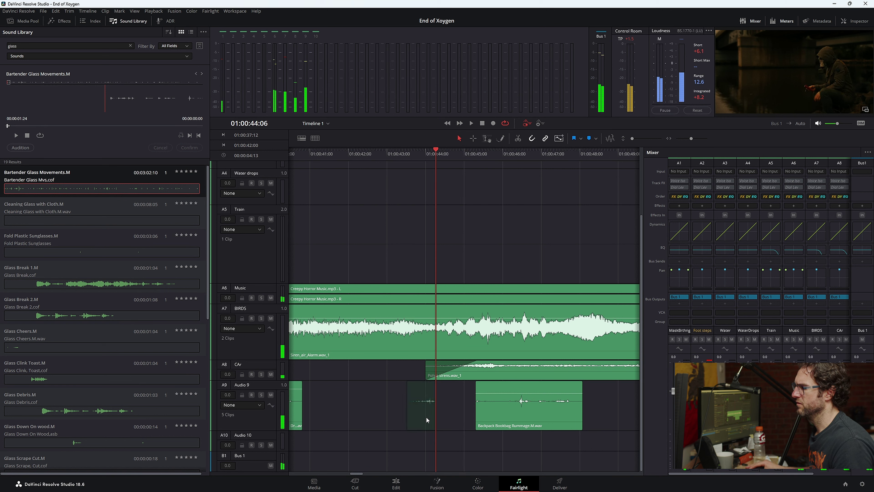
pyautogui.moveTo(426, 419); pyautogui.dragTo(426, 419)
# - Replay the section around 01:00:42–01:00:43 to check the backpack clip's new timing
pyautogui.click(394, 159)
pyautogui.press('space')
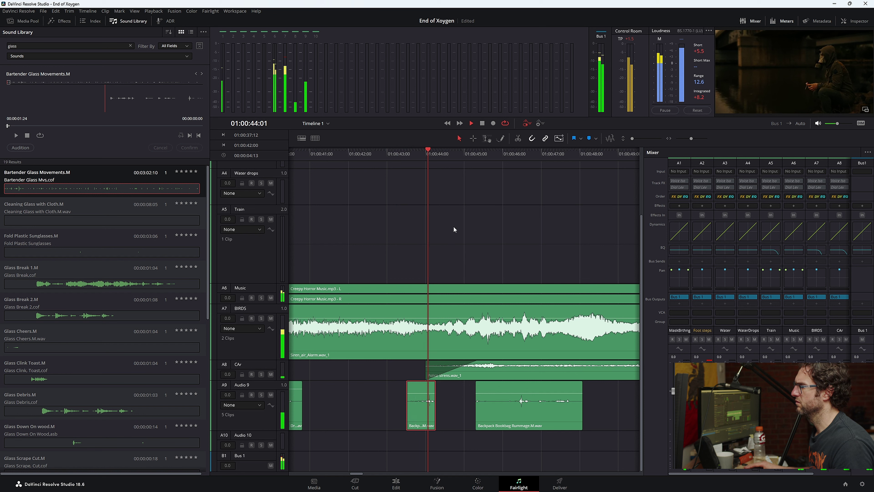
pyautogui.click(356, 152)
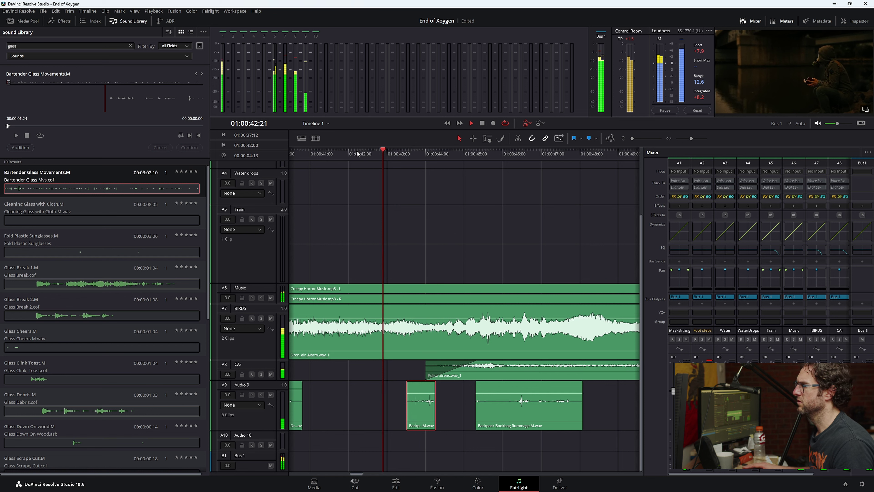
pyautogui.press('space')
pyautogui.click(357, 150)
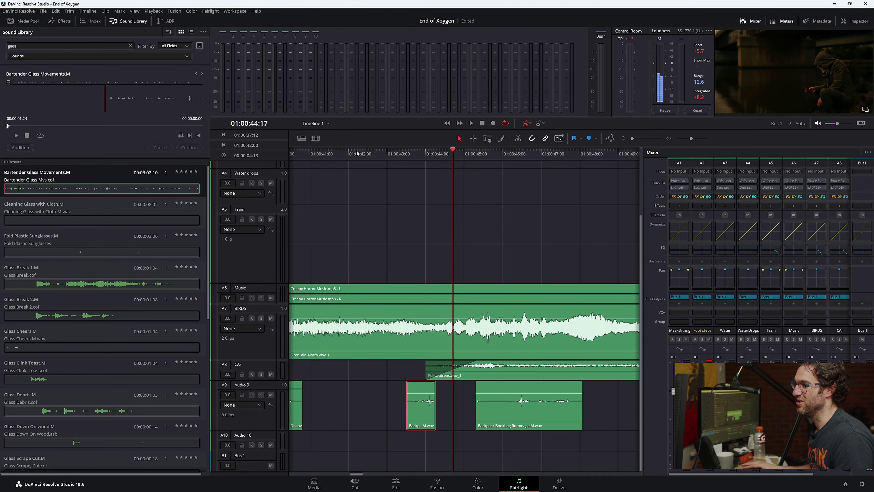
pyautogui.click(351, 156)
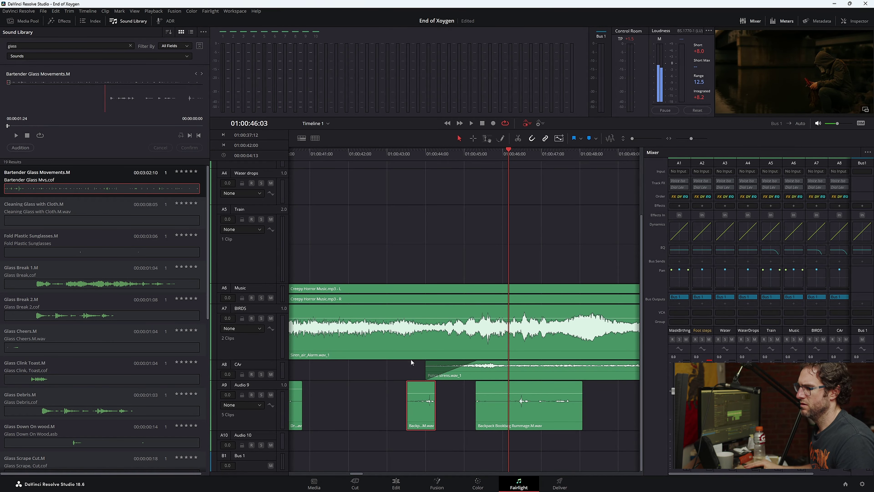
pyautogui.scroll(2, 384, 383)
pyautogui.scroll(-2, 471, 445)
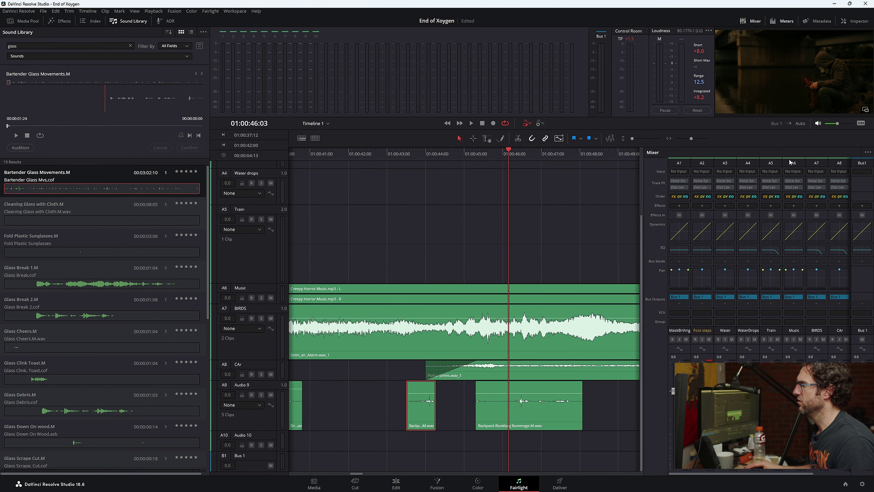
# - Hide the mixer, play the siren section from about 01:00:41 with meters restored, then go to the timeline start
pyautogui.click(781, 20)
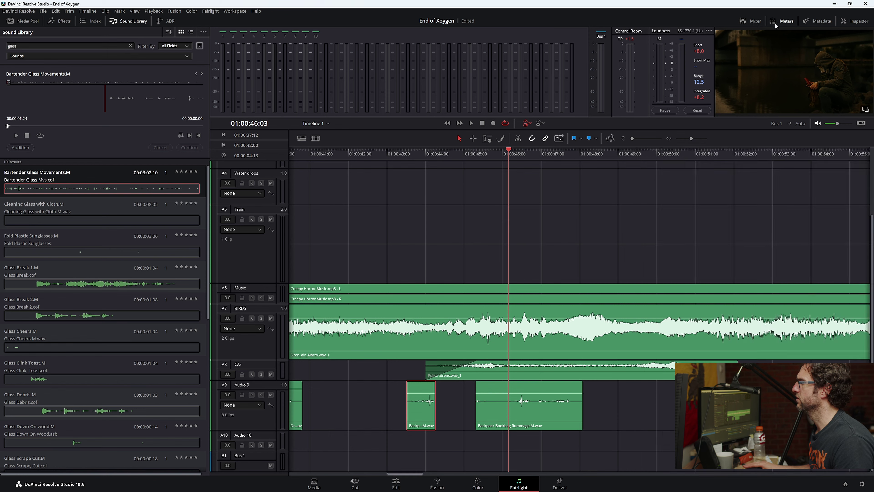
pyautogui.click(759, 21)
pyautogui.click(357, 72)
pyautogui.press('space')
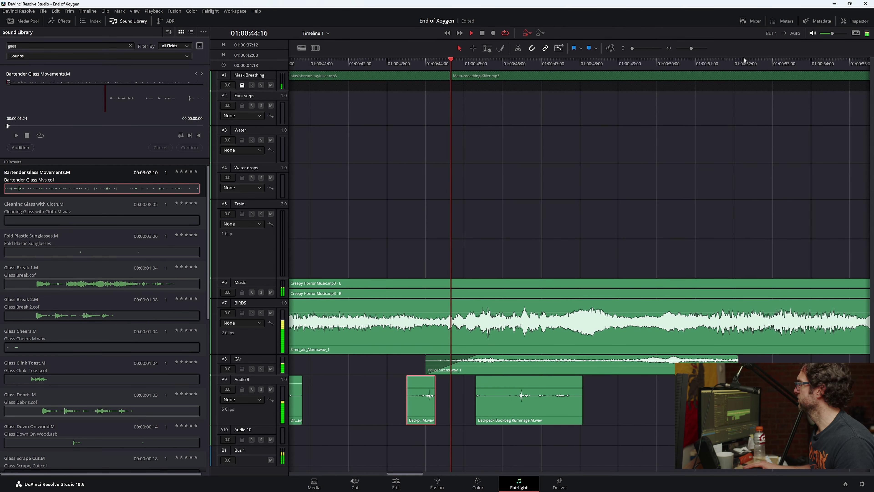
pyautogui.click(784, 20)
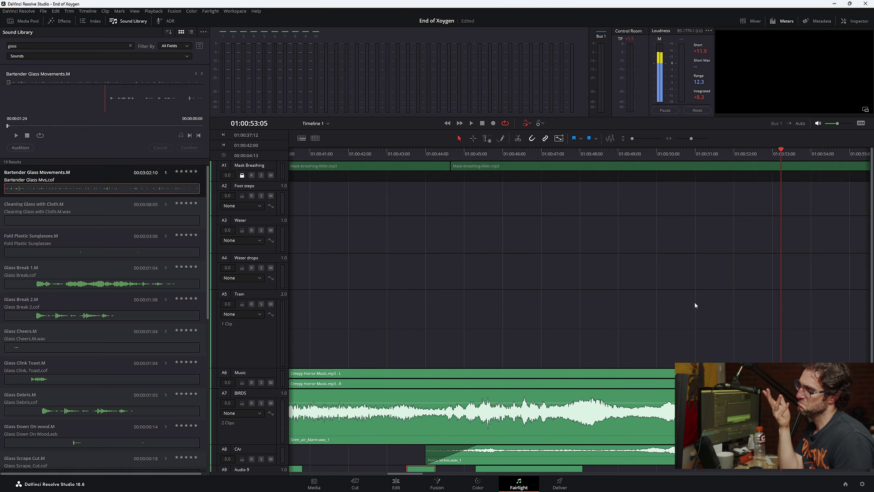
pyautogui.press('Home')
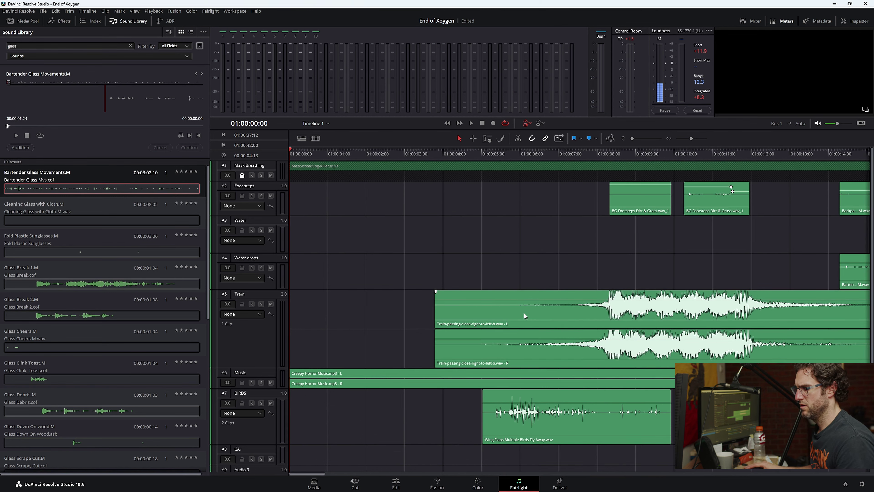
# - Play the opening, then move a BG Footsteps clip onto the Water track and replay from 01:00:08
pyautogui.moveTo(469, 166); pyautogui.dragTo(464, 168)
pyautogui.press('space')
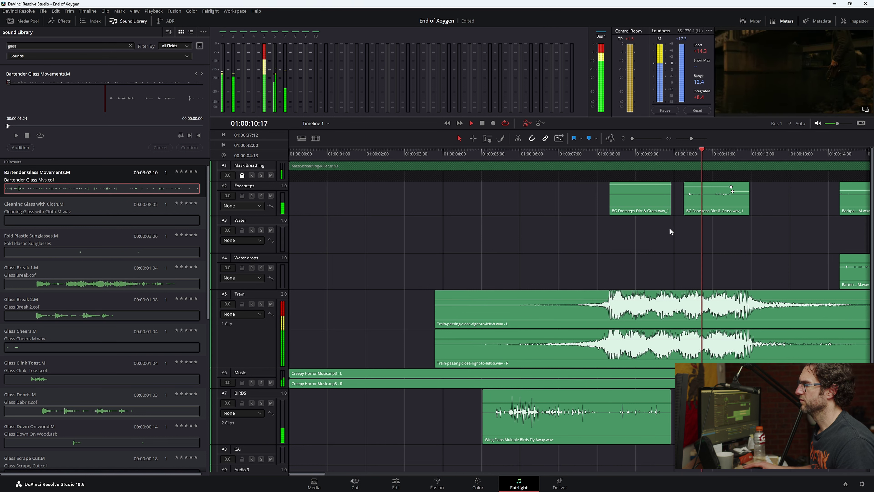
pyautogui.press('space')
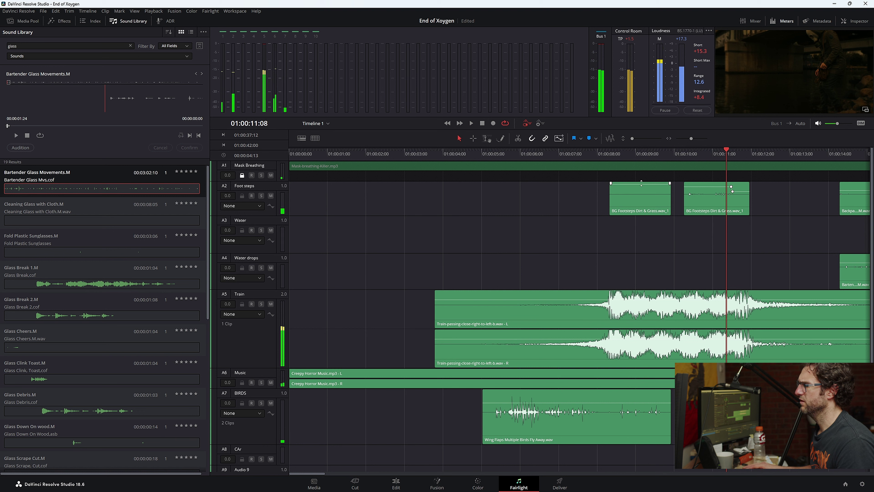
pyautogui.click(643, 199)
pyautogui.click(708, 209)
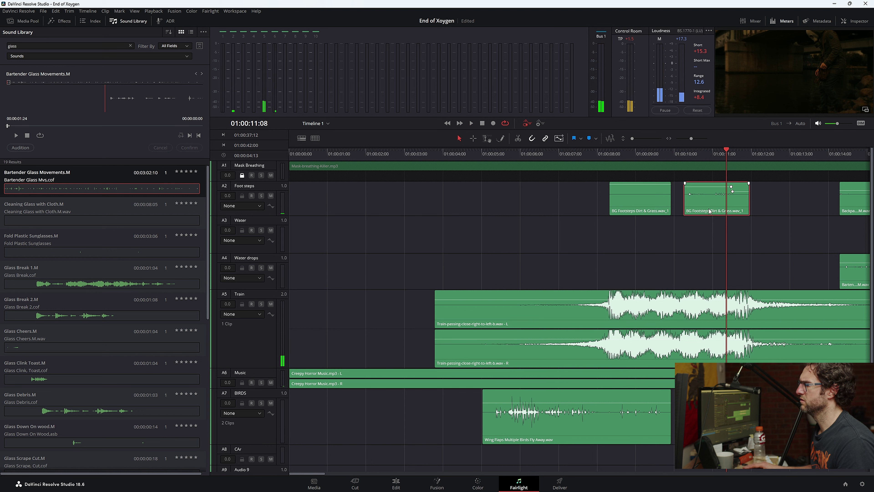
pyautogui.moveTo(709, 211); pyautogui.dragTo(651, 238)
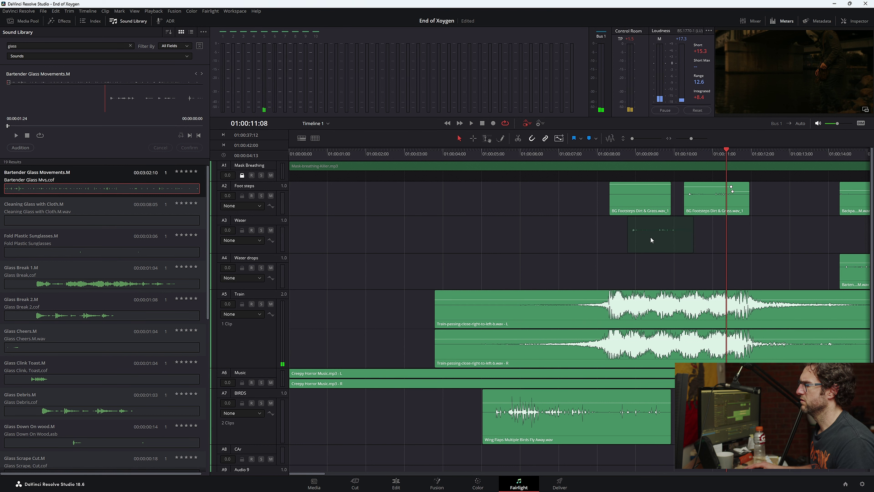
pyautogui.click(609, 154)
pyautogui.press('space')
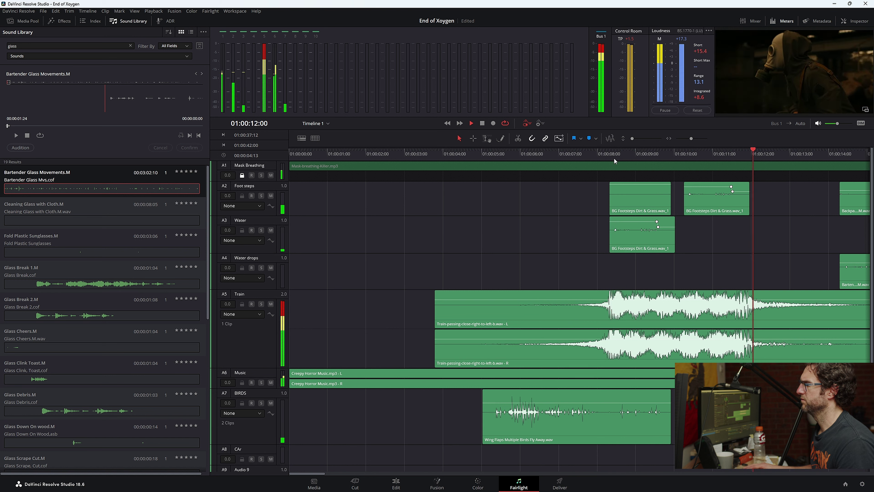
pyautogui.press('space')
# - Delete the BG Footsteps clip on Foot steps and move the Water one back up to Foot steps
pyautogui.click(650, 204)
pyautogui.press('Delete')
pyautogui.click(637, 245)
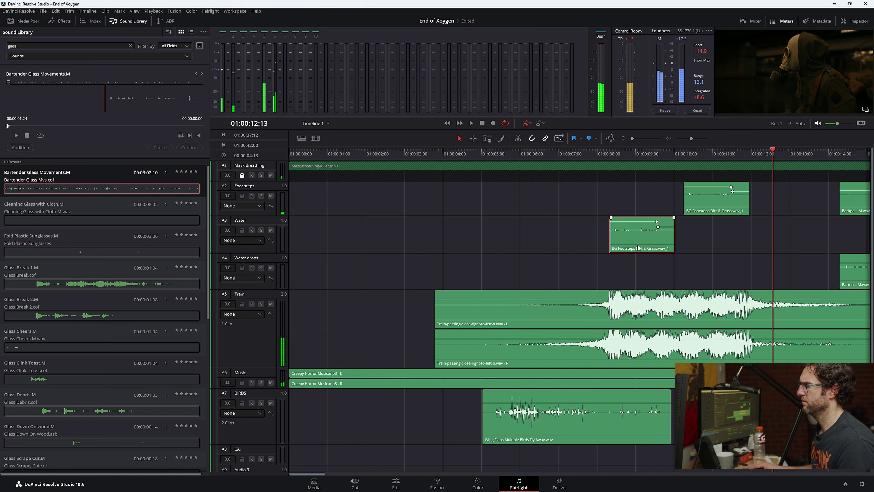
pyautogui.moveTo(645, 237); pyautogui.dragTo(646, 208)
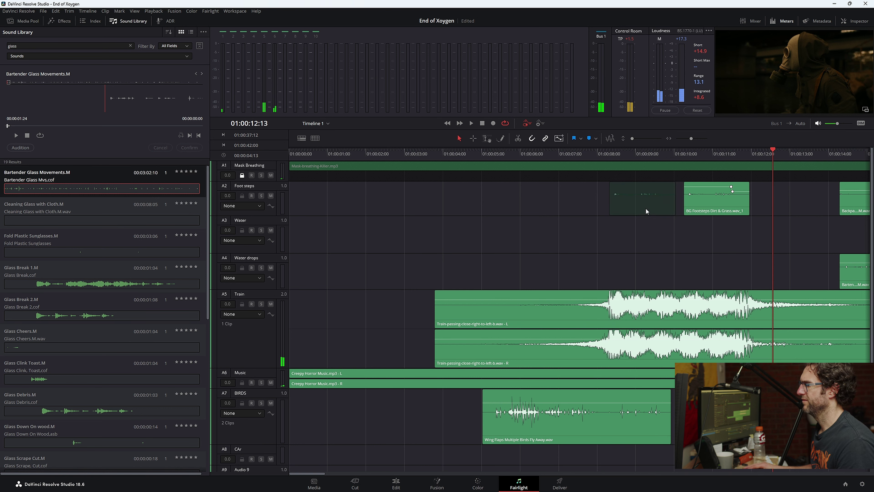
pyautogui.click(608, 158)
pyautogui.press('space')
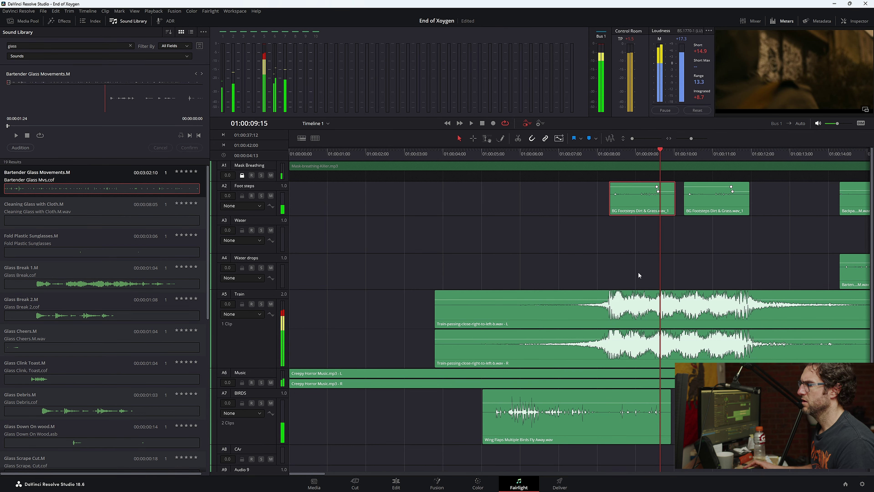
# - Lower the Train clip by 6.4 dB and park the playhead just before the train
pyautogui.moveTo(600, 298); pyautogui.dragTo(601, 304)
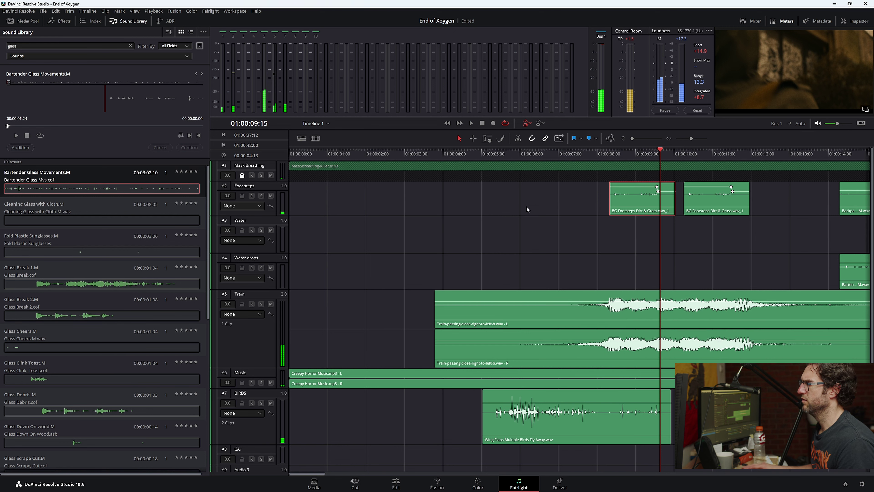
pyautogui.click(459, 154)
pyautogui.click(449, 155)
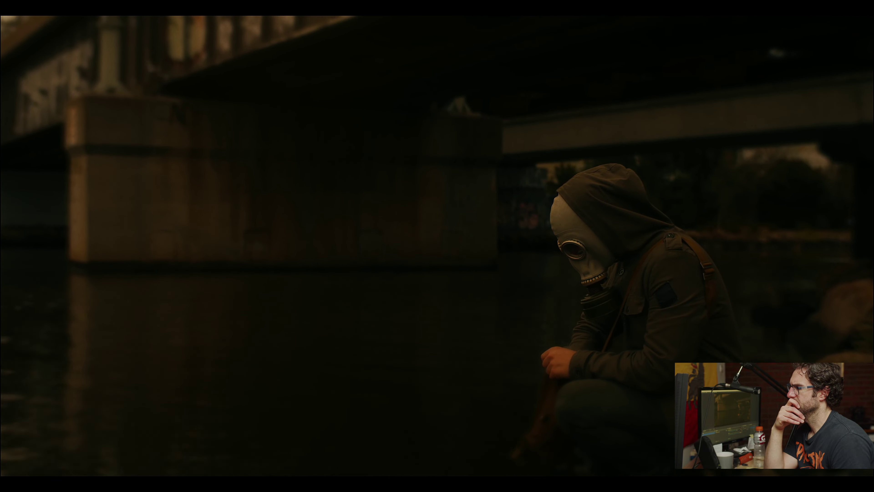
# - Exit full screen, show the mixer, and replay the backpack and glass sounds around 01:00:14
pyautogui.press('Escape')
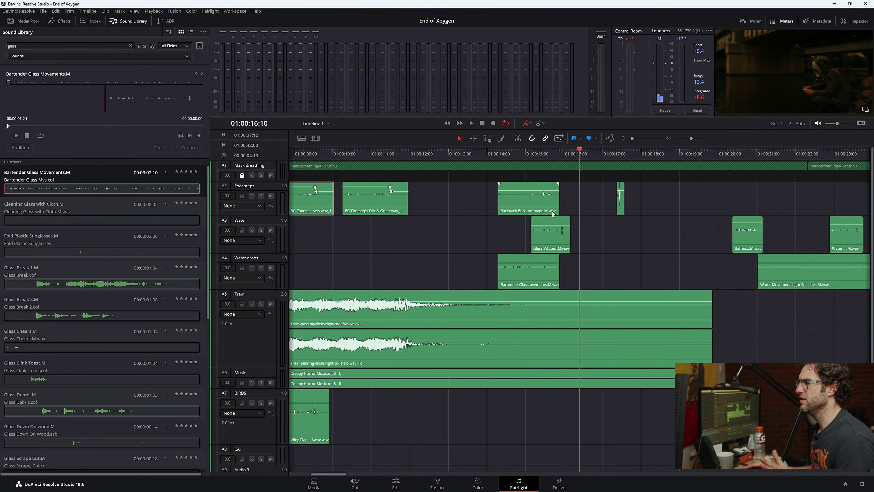
pyautogui.click(499, 154)
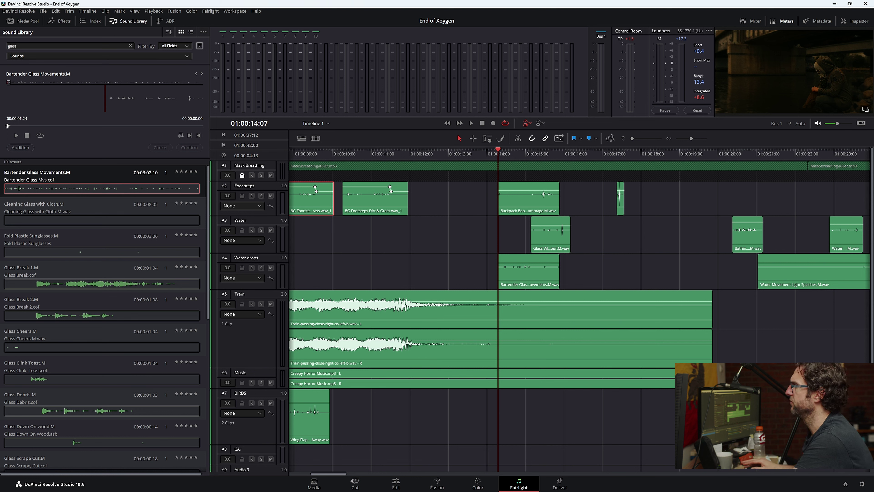
pyautogui.click(754, 21)
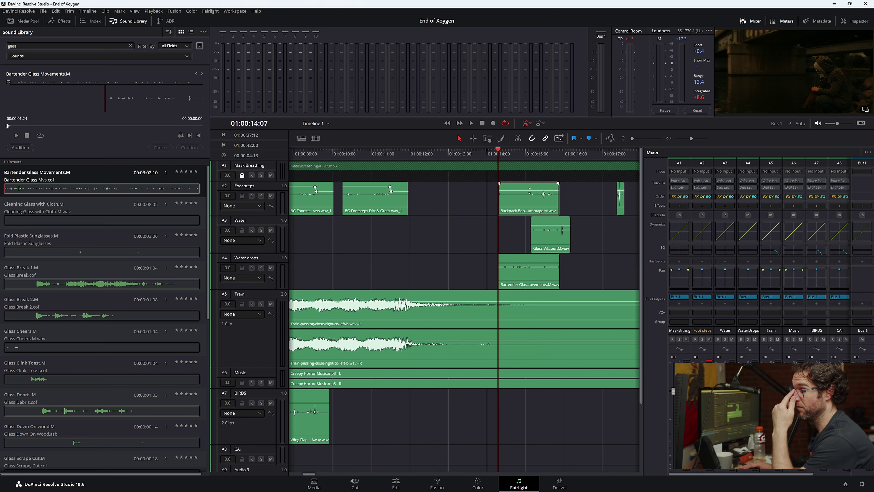
pyautogui.click(482, 154)
pyautogui.press('space')
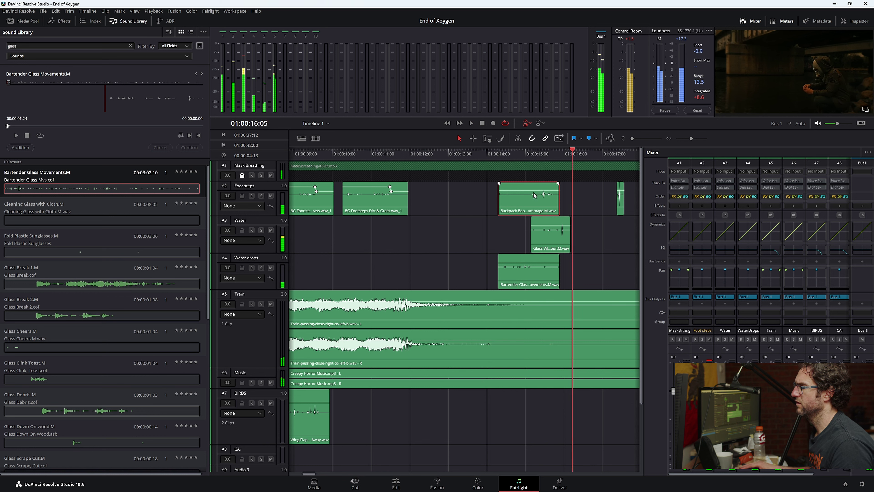
pyautogui.press('space')
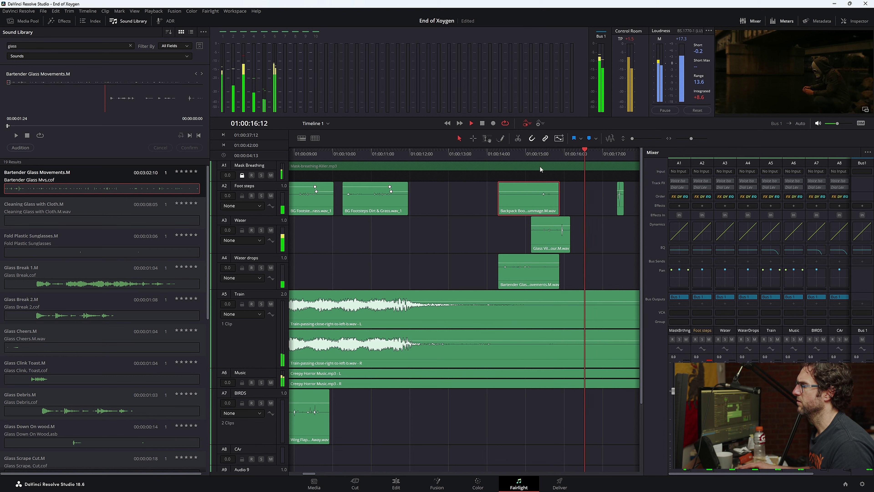
pyautogui.press('space')
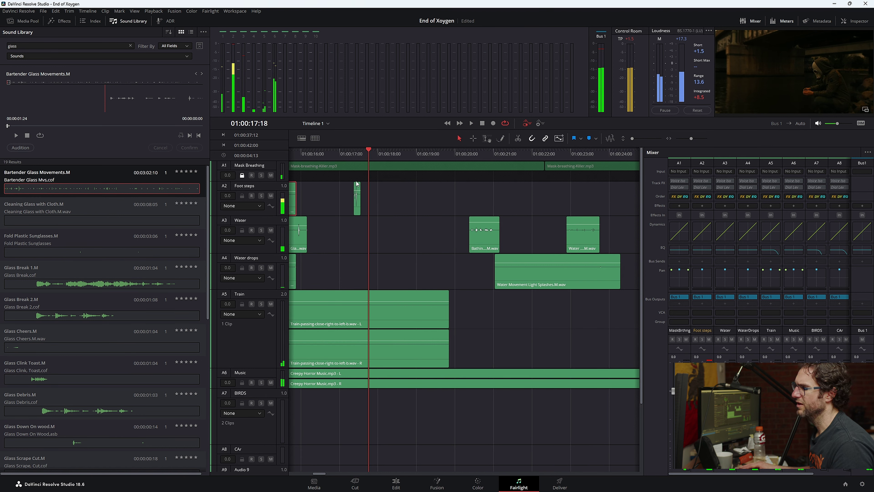
# - Turn the plastic bottle clip down to -7.5 dB at 01:00:17:09, listen, then zoom out to all clips
pyautogui.click(364, 160)
pyautogui.moveTo(690, 139); pyautogui.dragTo(695, 139)
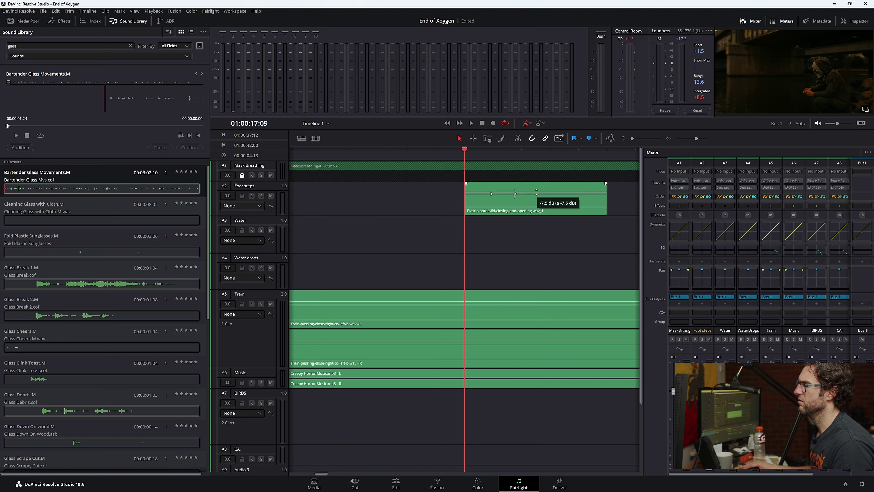
pyautogui.moveTo(537, 192); pyautogui.dragTo(550, 190)
pyautogui.press('space')
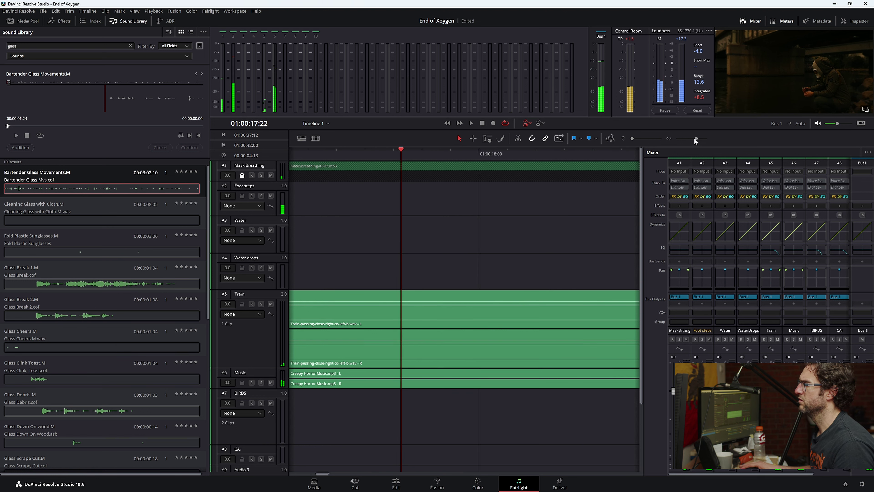
pyautogui.moveTo(694, 138); pyautogui.dragTo(688, 139)
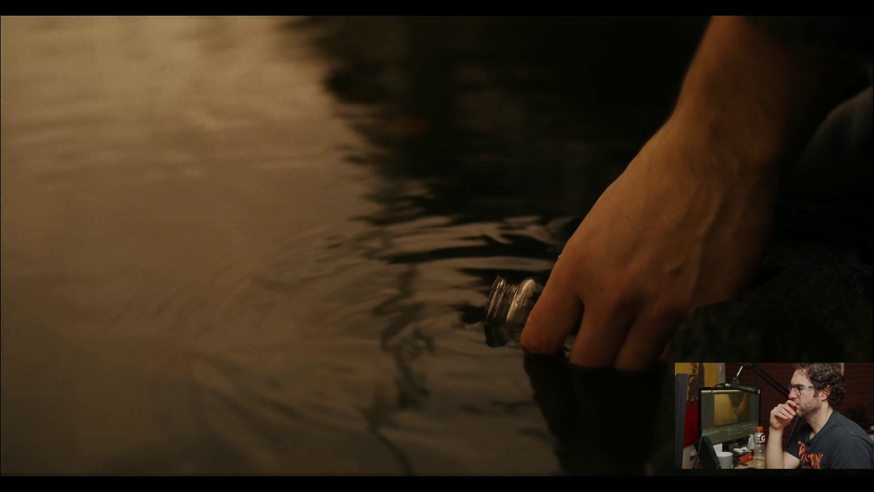
# - Leave full screen and widen the mixer to show more track strips
pyautogui.press('Escape')
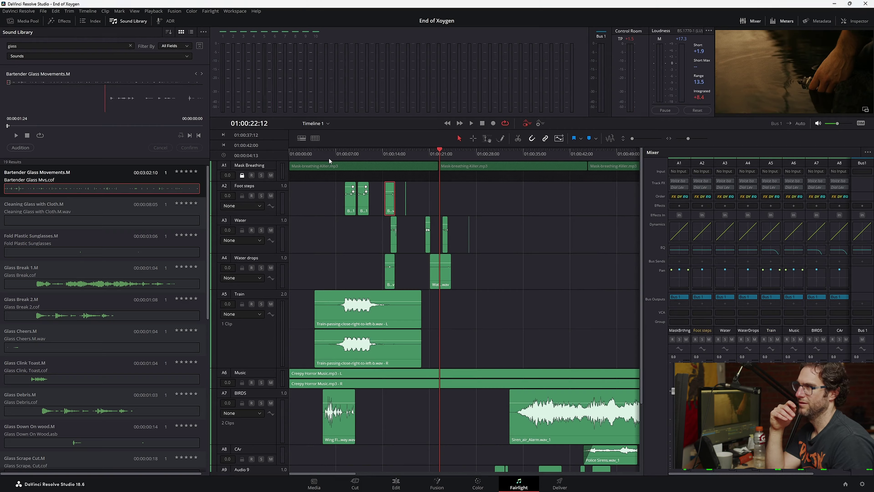
pyautogui.scroll(-3, 470, 317)
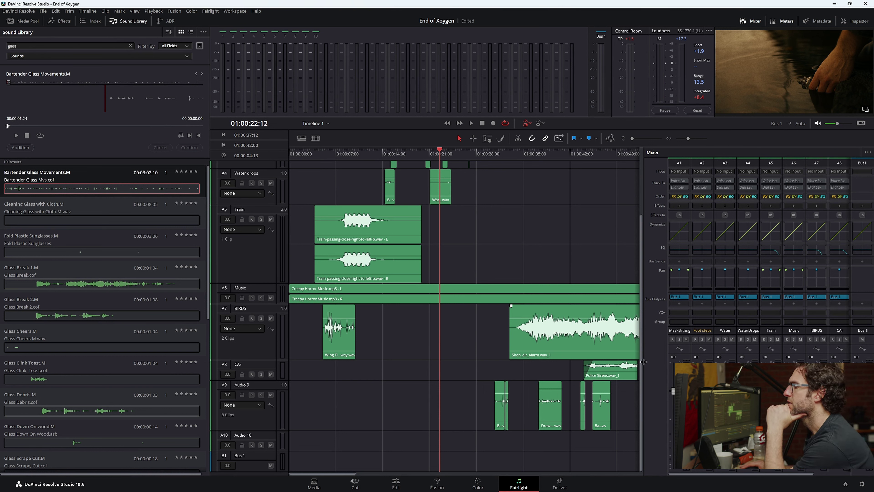
pyautogui.moveTo(642, 359); pyautogui.dragTo(518, 362)
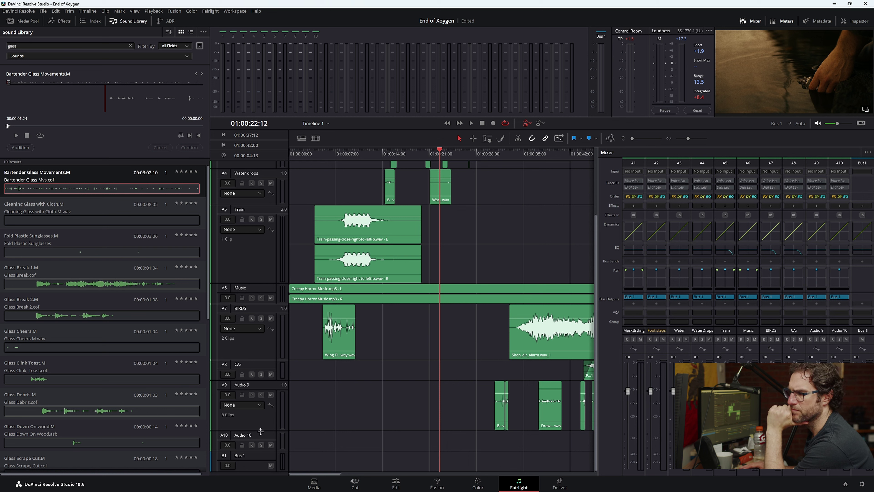
pyautogui.click(264, 421)
pyautogui.scroll(3, 343, 435)
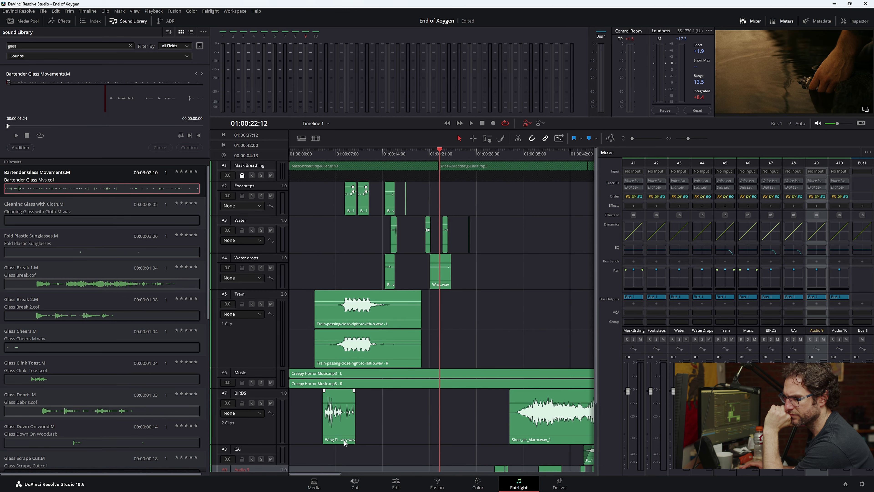
# - Move the Music track down past BIRDS, CAr and Audio 8 to the bottom as A10
pyautogui.click(262, 374)
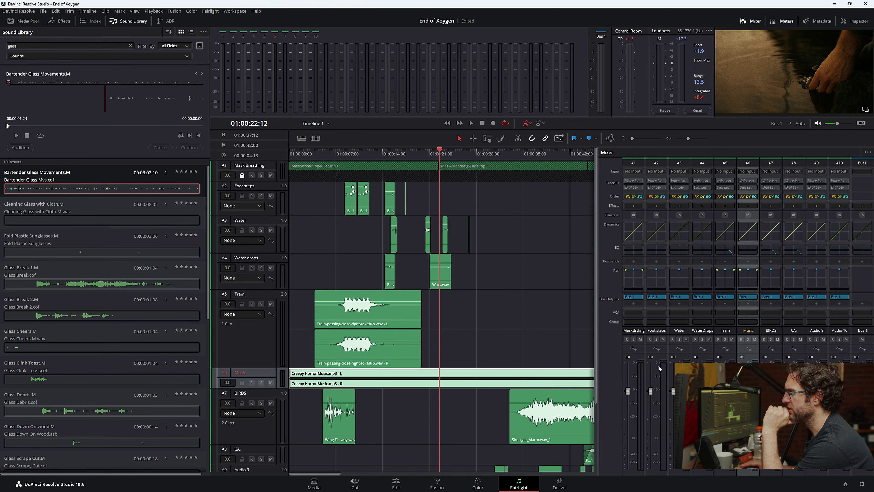
pyautogui.rightClick(259, 374)
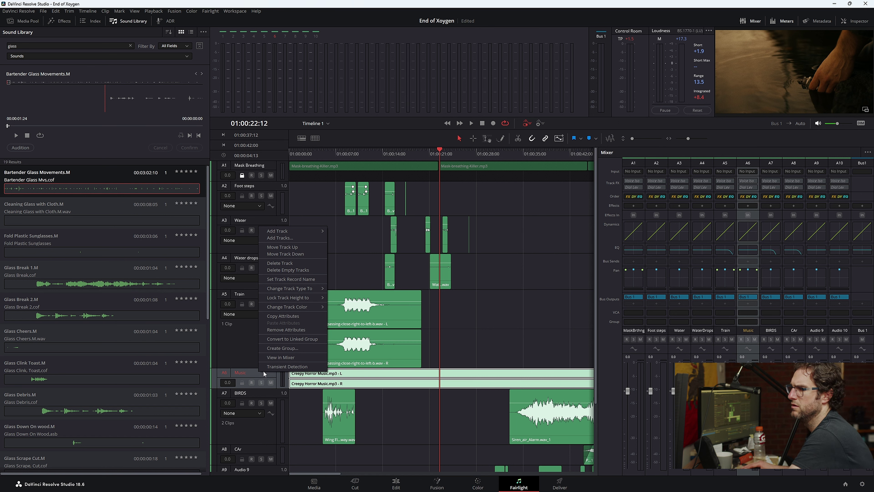
pyautogui.click(314, 254)
pyautogui.scroll(-3, 257, 364)
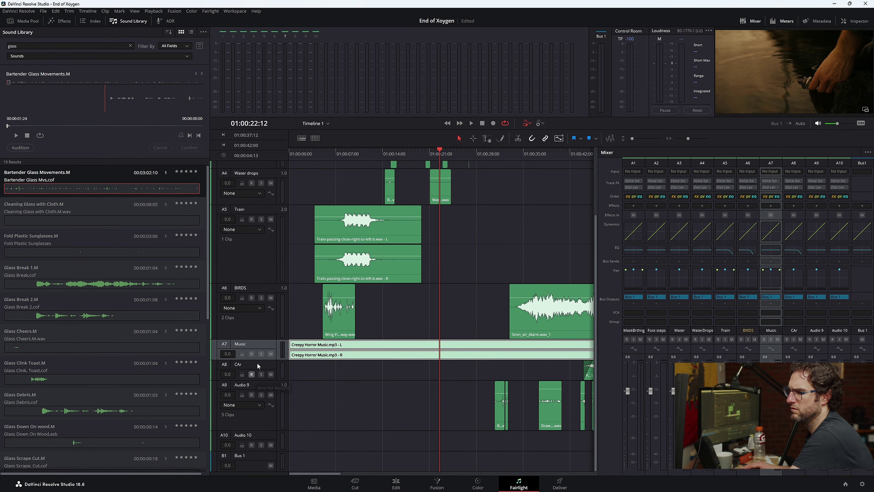
pyautogui.rightClick(261, 343)
pyautogui.click(312, 371)
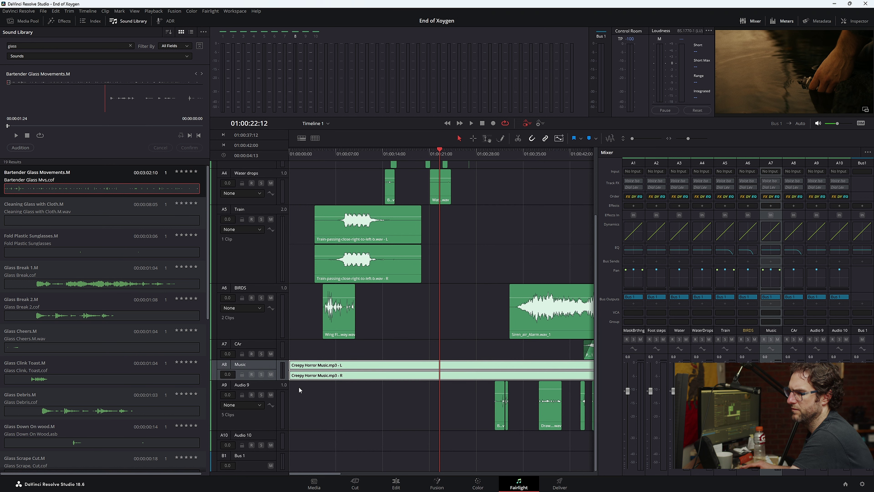
pyautogui.rightClick(256, 362)
pyautogui.press('Escape')
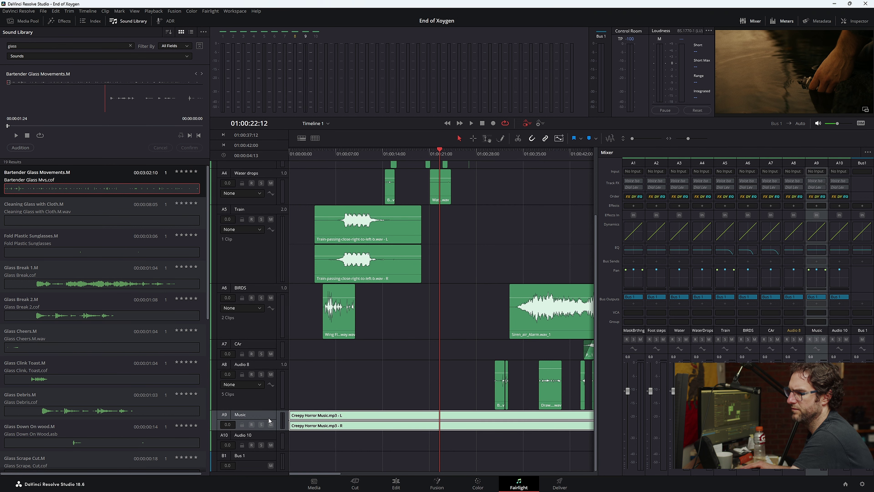
pyautogui.rightClick(275, 417)
pyautogui.click(308, 297)
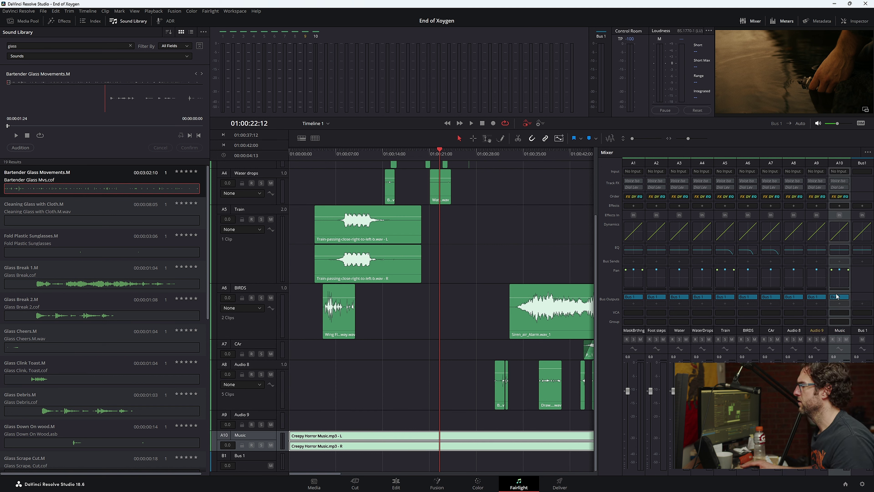
# - Play the mix full screen, then resume and return to about 01:00:36
pyautogui.press('space')
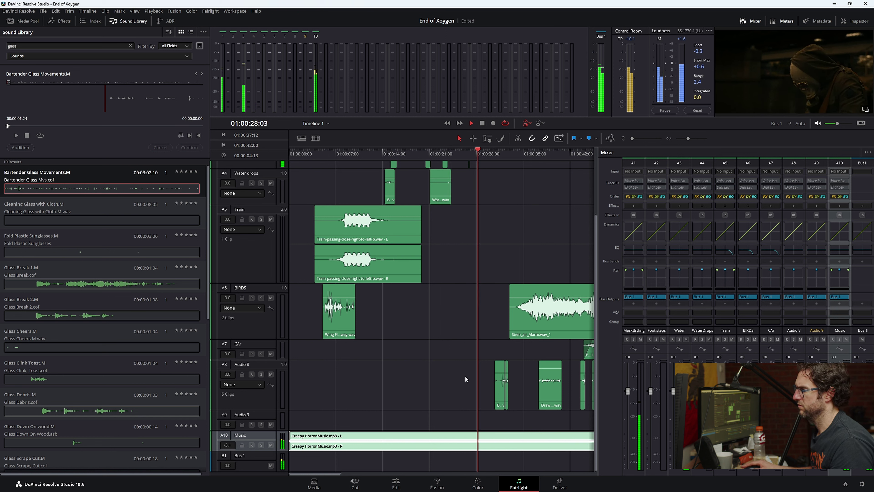
pyautogui.press('p')
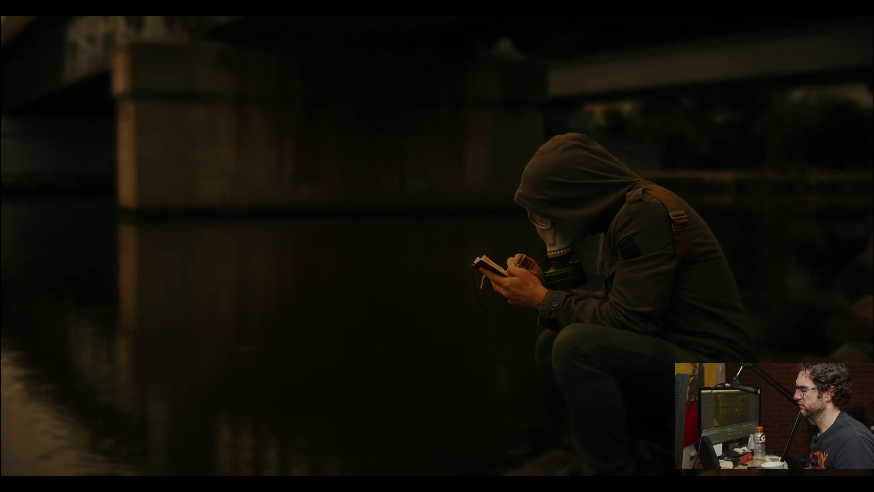
pyautogui.press('Escape')
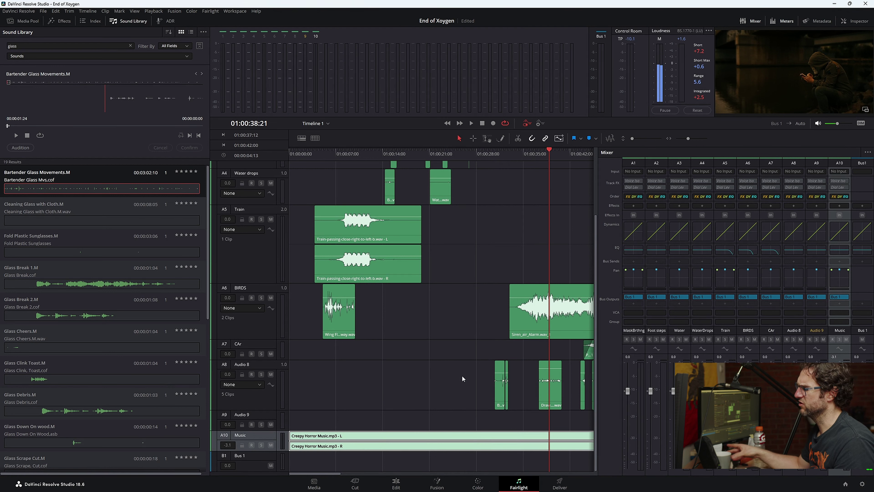
pyautogui.press('space')
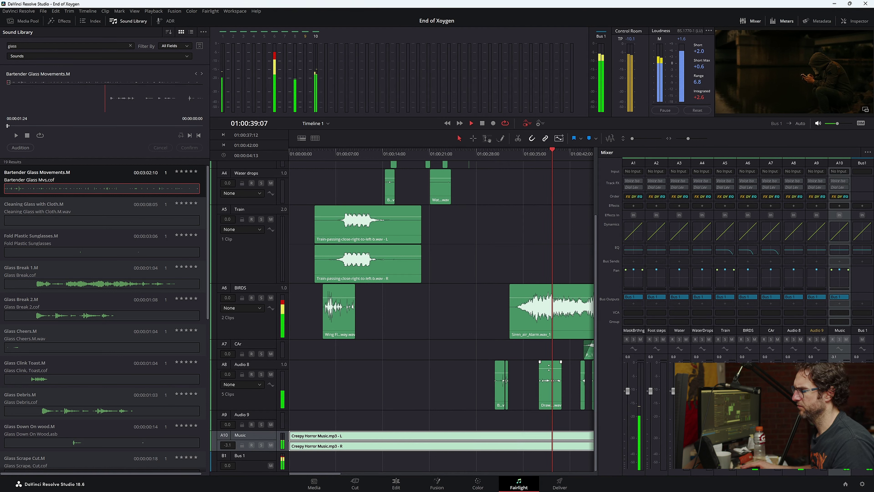
pyautogui.click(529, 157)
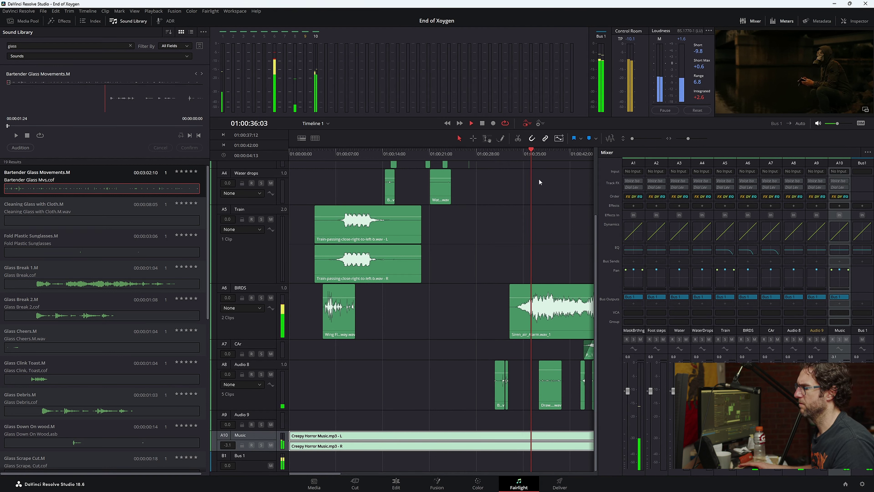
# - Zoom to the 01:00:35–01:00:42 range and watch it full screen from 01:00:35:16
pyautogui.moveTo(689, 139); pyautogui.dragTo(694, 139)
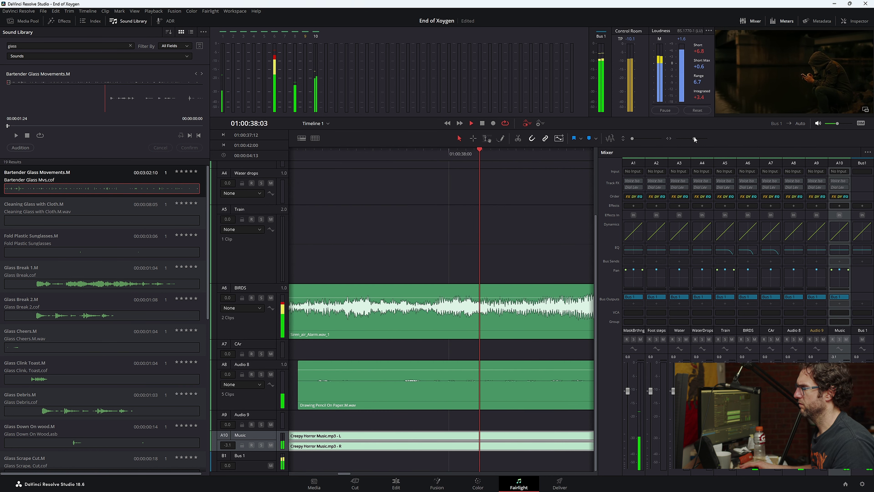
pyautogui.press('space')
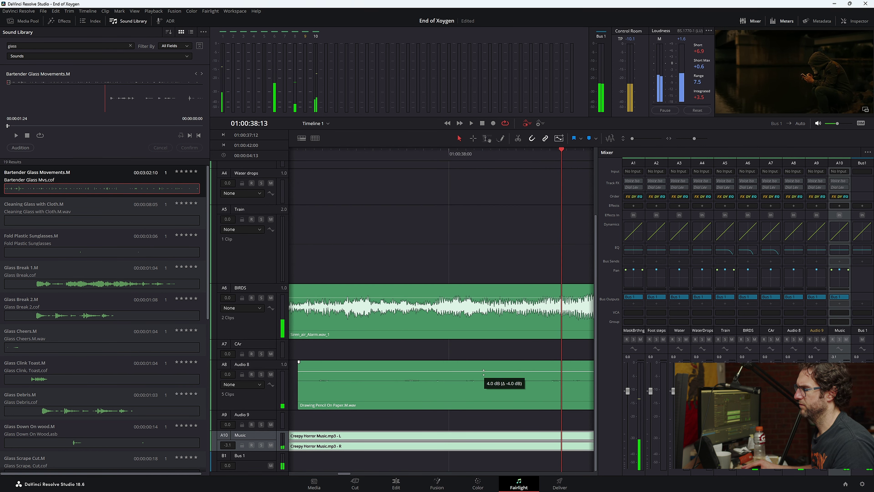
pyautogui.click(336, 156)
pyautogui.press('space')
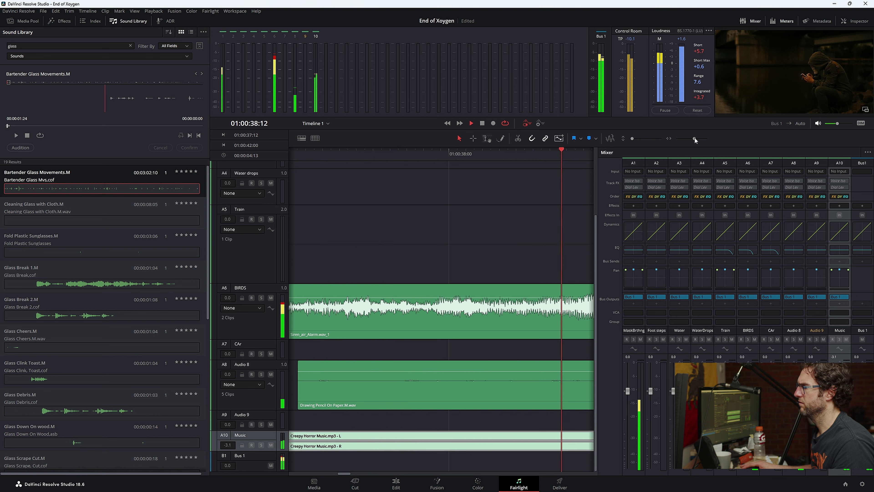
pyautogui.moveTo(694, 139); pyautogui.dragTo(692, 139)
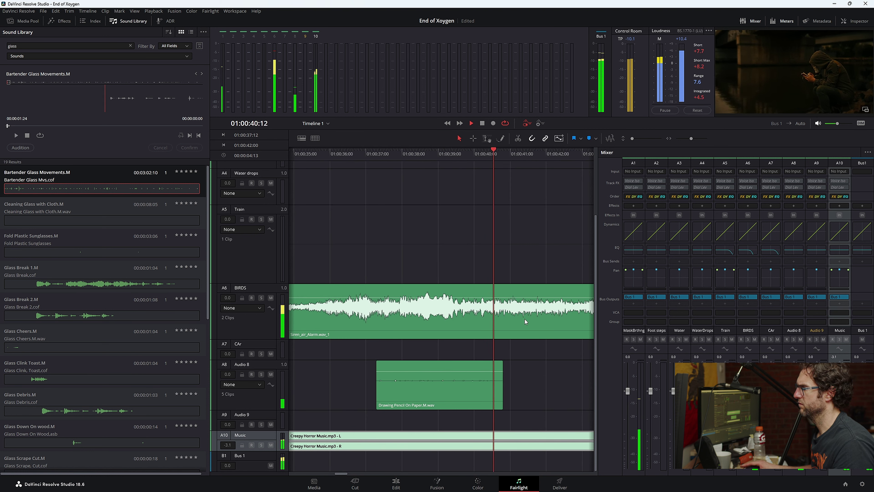
pyautogui.press('space')
pyautogui.moveTo(459, 370)
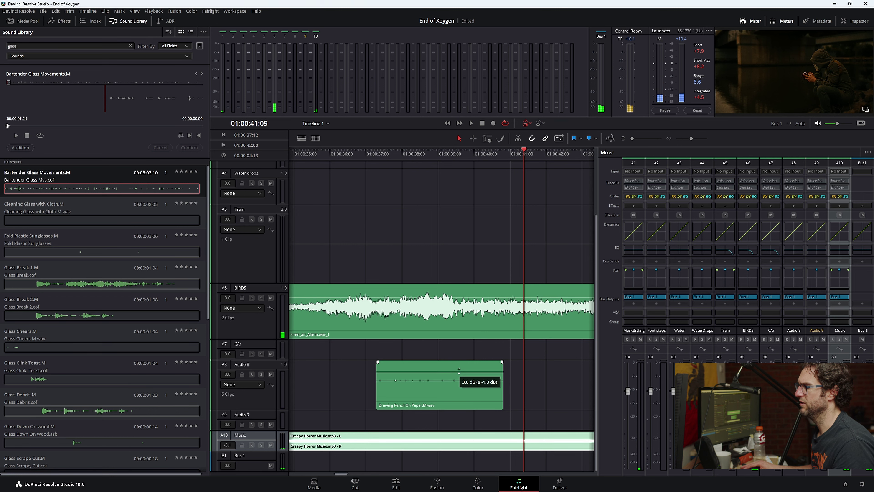
pyautogui.click(317, 154)
pyautogui.hotkey('ctrl', 'f')
pyautogui.press('space')
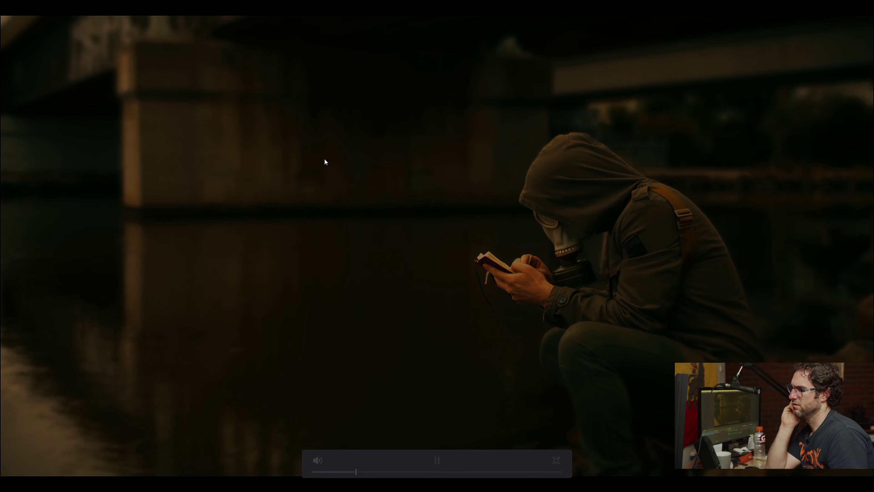
pyautogui.hotkey('ctrl', 'f')
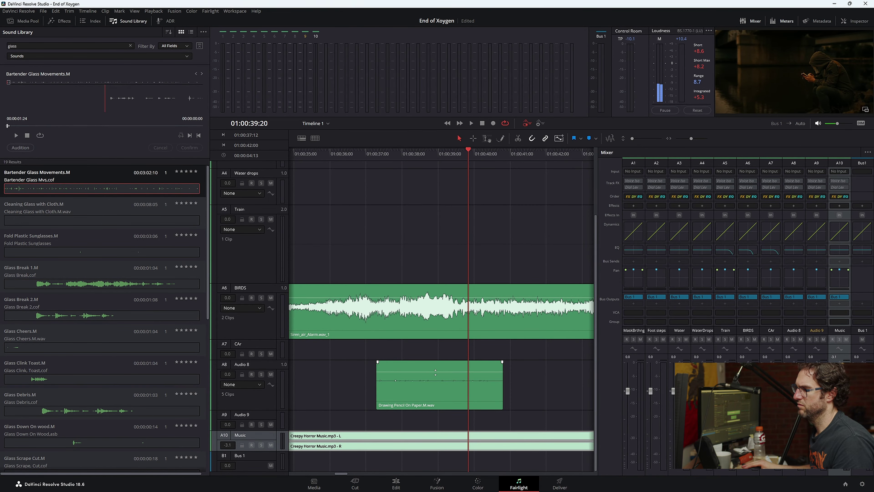
# - Lower the Drawing Pencil On Paper clip's volume and replay from about 01:00:37 full screen
pyautogui.moveTo(436, 372); pyautogui.dragTo(435, 374)
pyautogui.click(436, 383)
pyautogui.click(360, 158)
pyautogui.press('space')
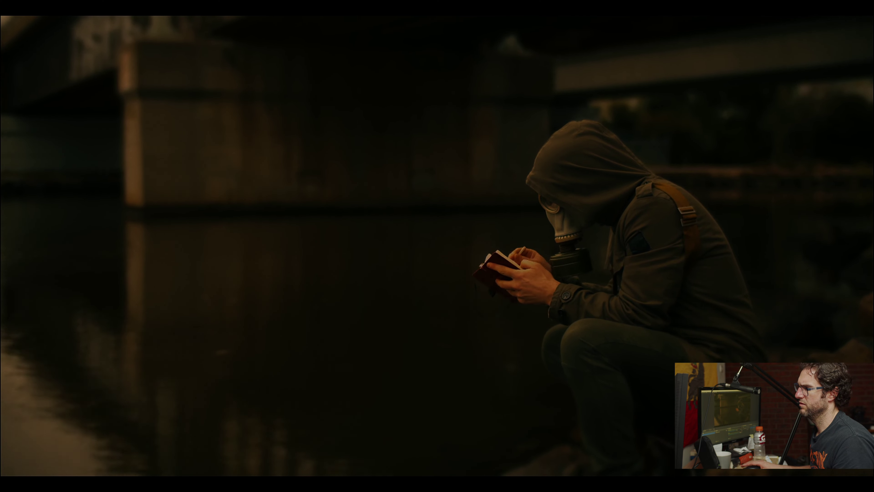
pyautogui.press('Escape')
# - Fine-tune the pencil clip to -5.0 dB and check it in full-screen playback from 01:00:36:20
pyautogui.moveTo(464, 372); pyautogui.dragTo(466, 373)
pyautogui.click(361, 159)
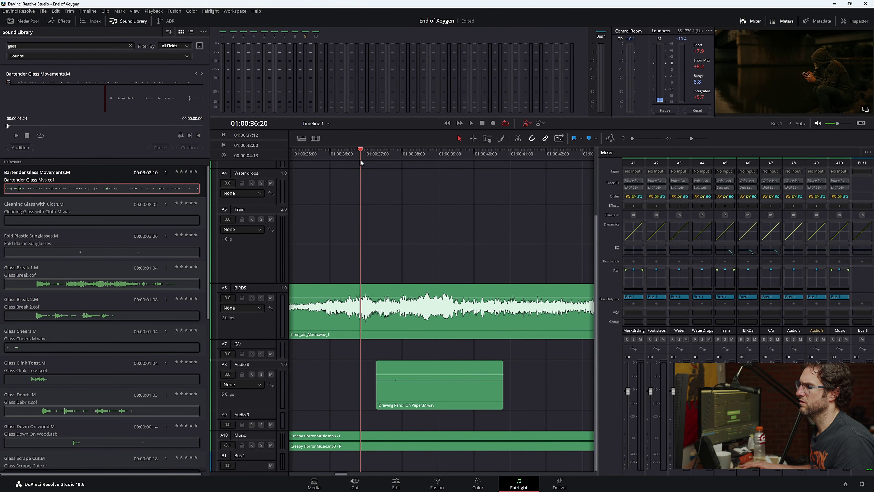
pyautogui.press('space')
pyautogui.hotkey('ctrl', 'f')
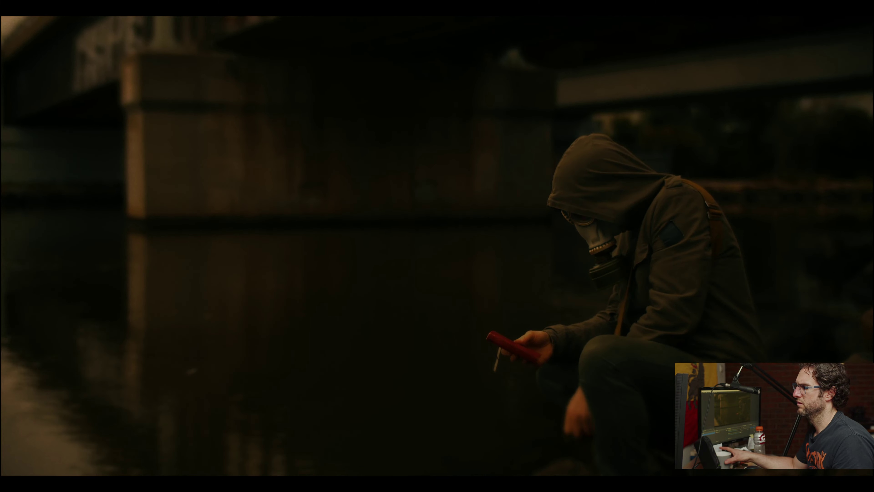
pyautogui.press('Escape')
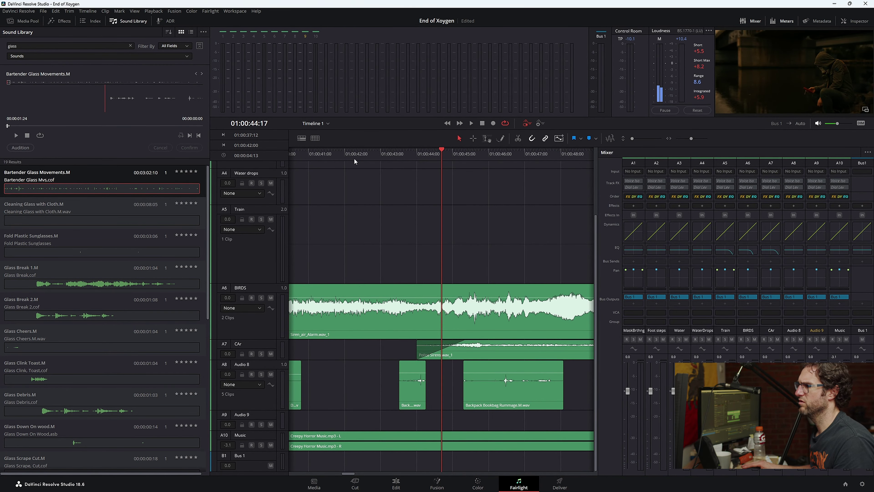
# - Slide the short Audio 8 clip near 01:00:42 slightly earlier and replay it
pyautogui.click(353, 152)
pyautogui.press('space')
pyautogui.press('space')
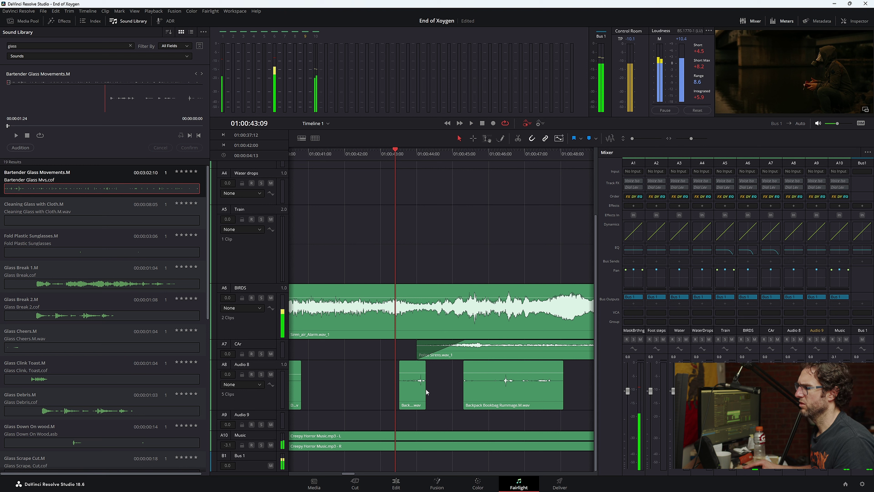
pyautogui.moveTo(414, 396); pyautogui.dragTo(404, 396)
pyautogui.click(370, 176)
pyautogui.press('space')
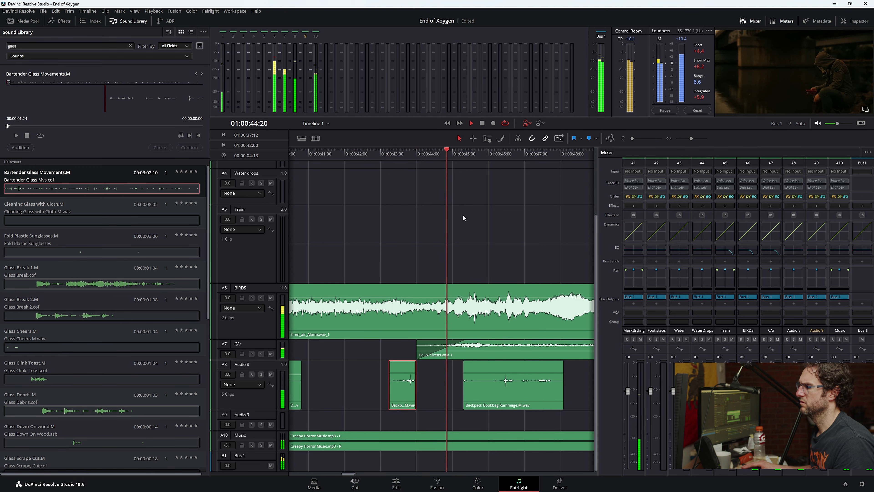
# - Search the sound library for 'paper' and preview Paper Bag Movement
pyautogui.click(131, 46)
pyautogui.write('paper')
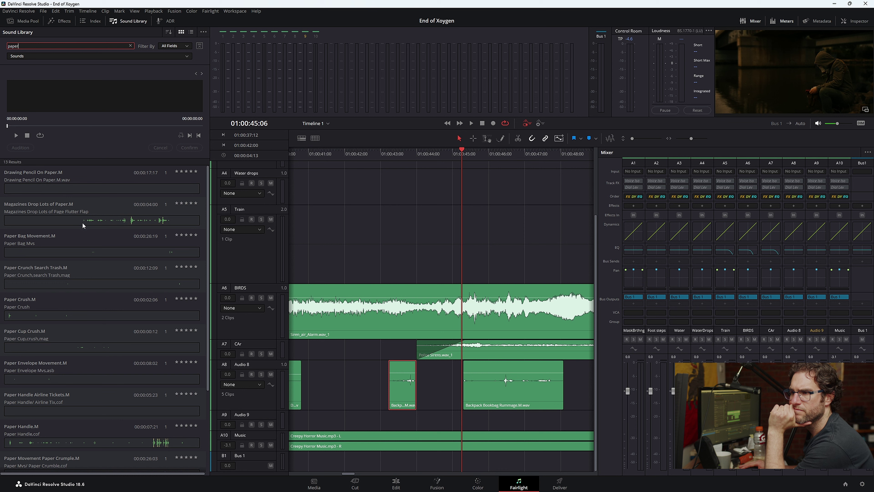
pyautogui.click(68, 248)
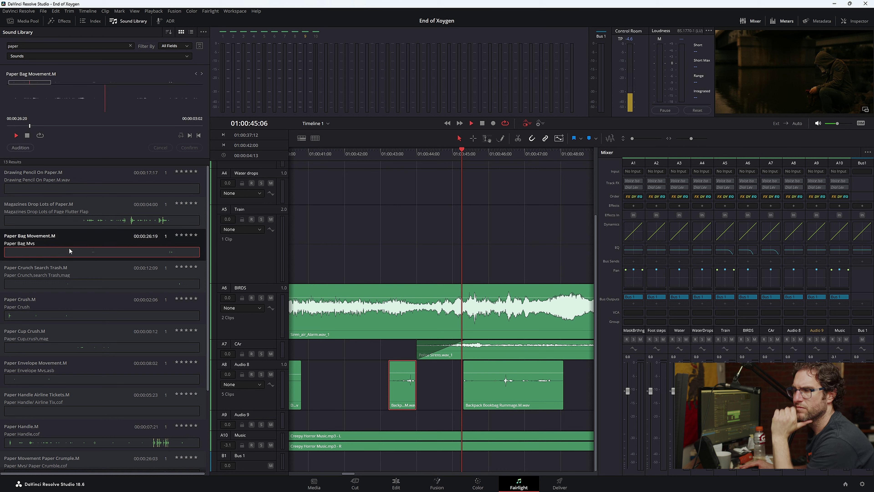
pyautogui.click(25, 126)
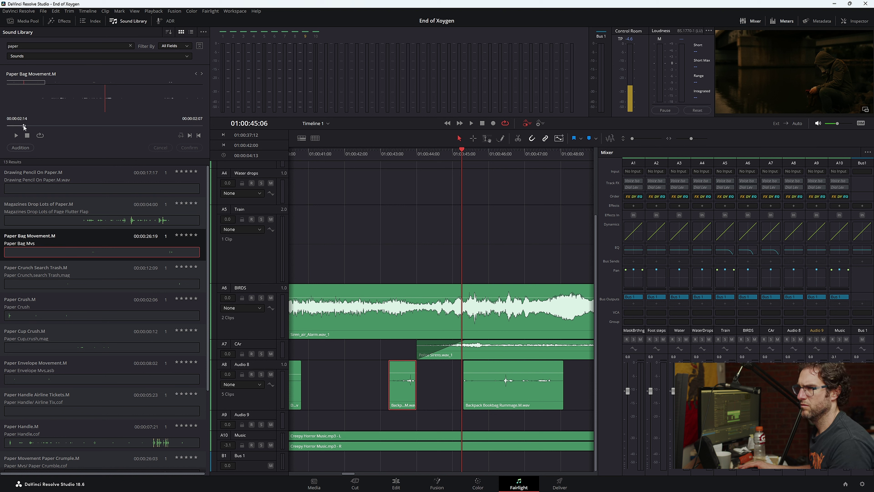
# - Place the Paper Bag Movement sound on A9 at 01:00:42:11 and solo A9 to hear it
pyautogui.click(360, 155)
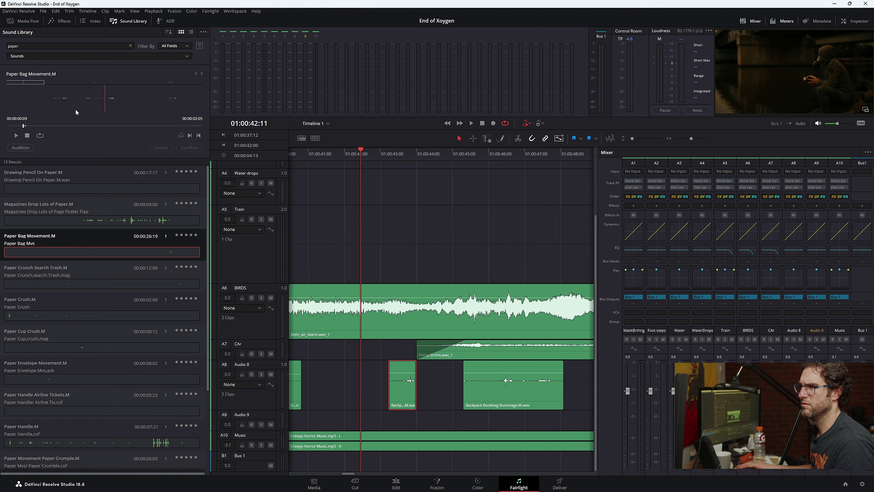
pyautogui.moveTo(404, 417); pyautogui.dragTo(406, 417)
pyautogui.press('space')
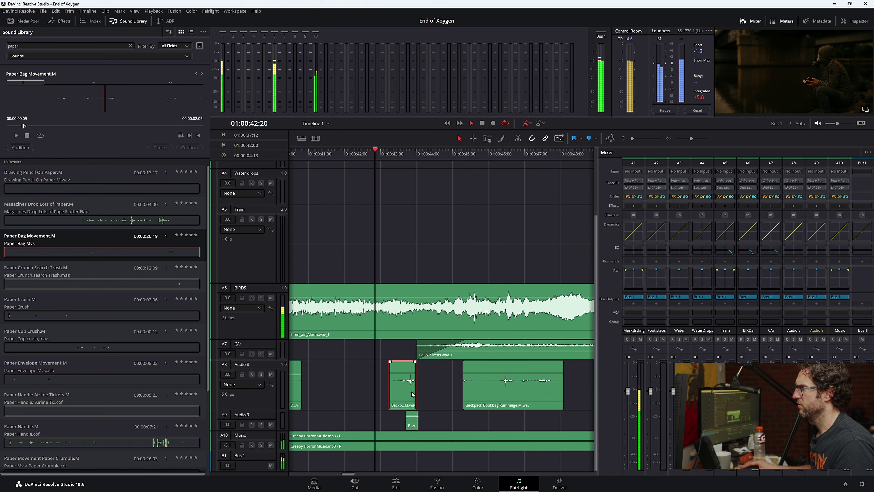
pyautogui.hotkey('ctrl', 'z')
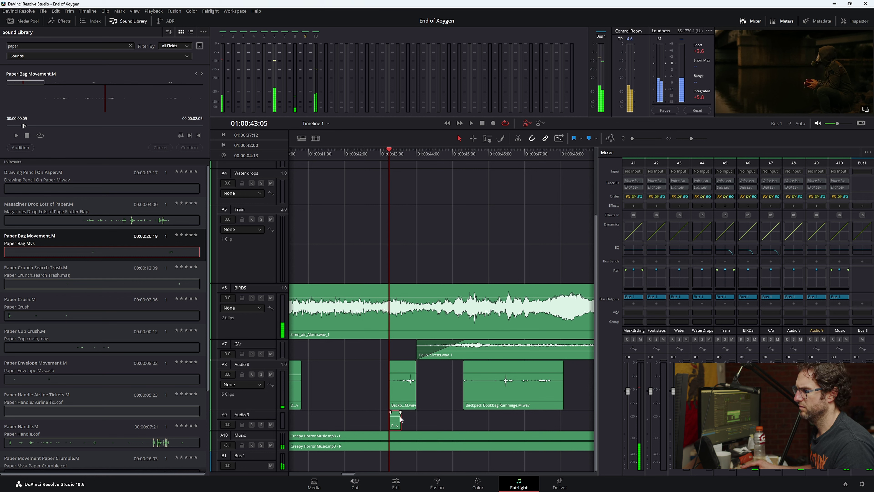
pyautogui.click(261, 425)
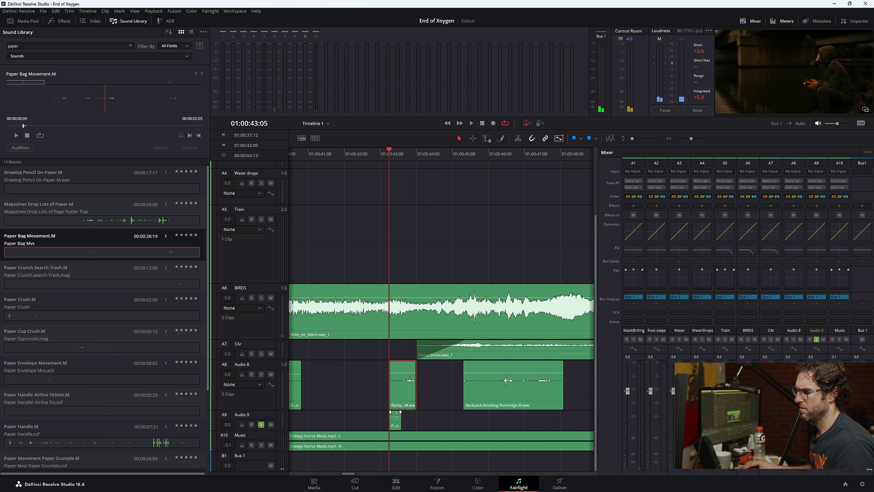
pyautogui.press('space')
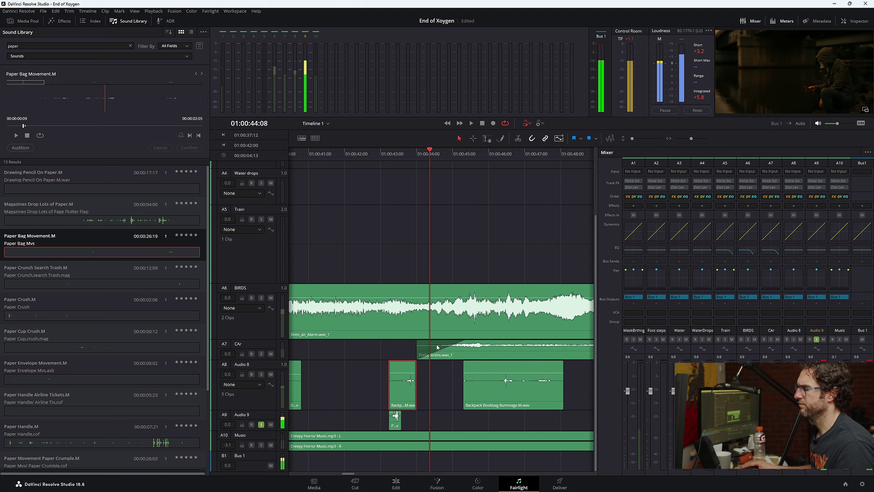
pyautogui.click(379, 156)
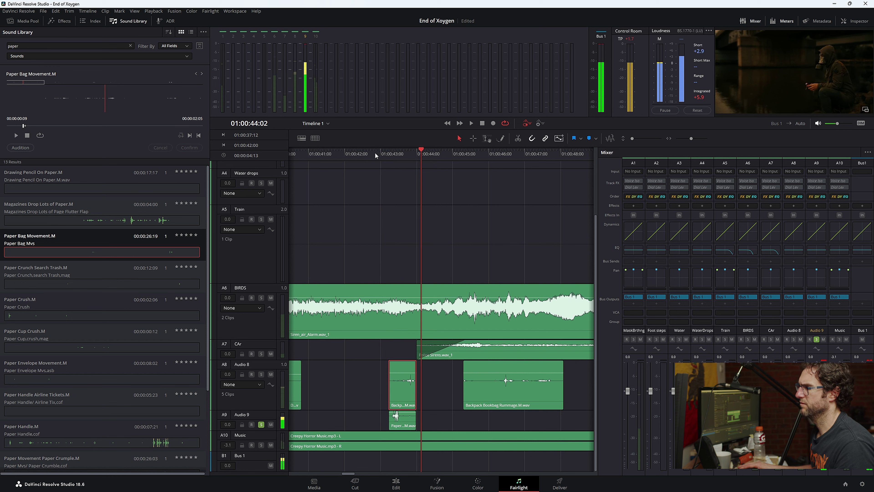
pyautogui.click(367, 152)
pyautogui.press('space')
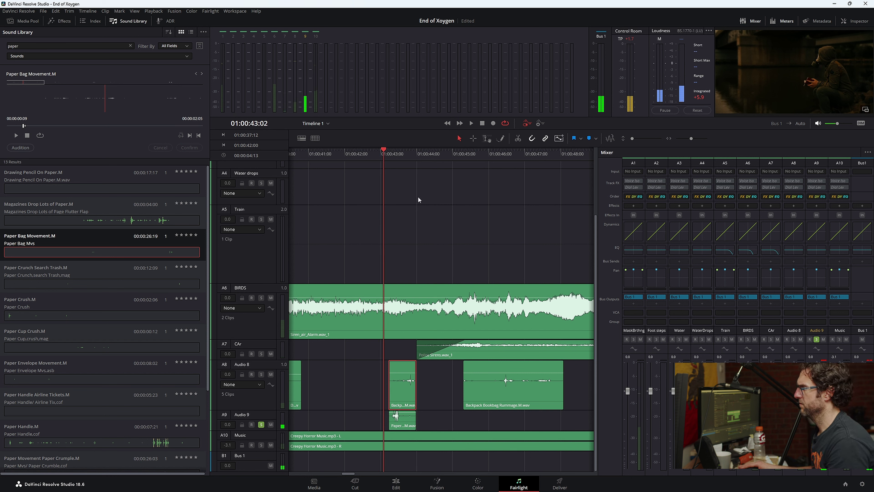
# - Nudge the paper clip on A9 a few frames earlier and play to check the timing
pyautogui.click(403, 424)
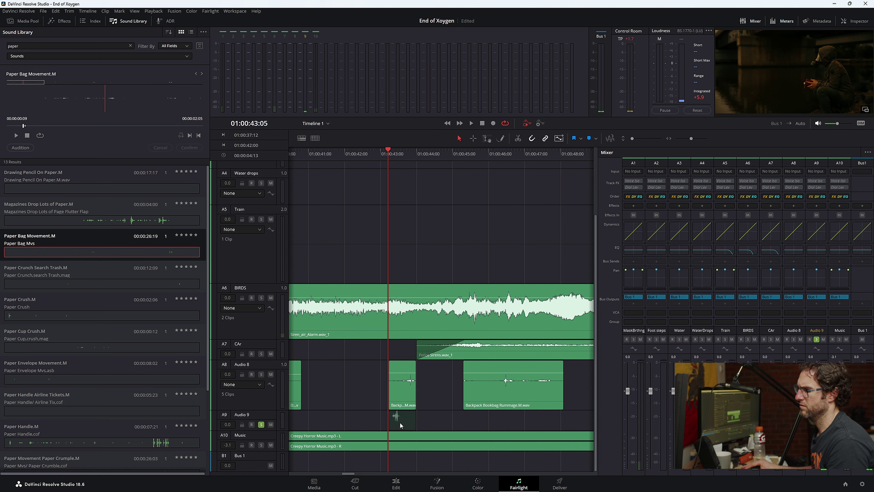
pyautogui.press(',')
pyautogui.press(',')
pyautogui.press(',')
pyautogui.press(',')
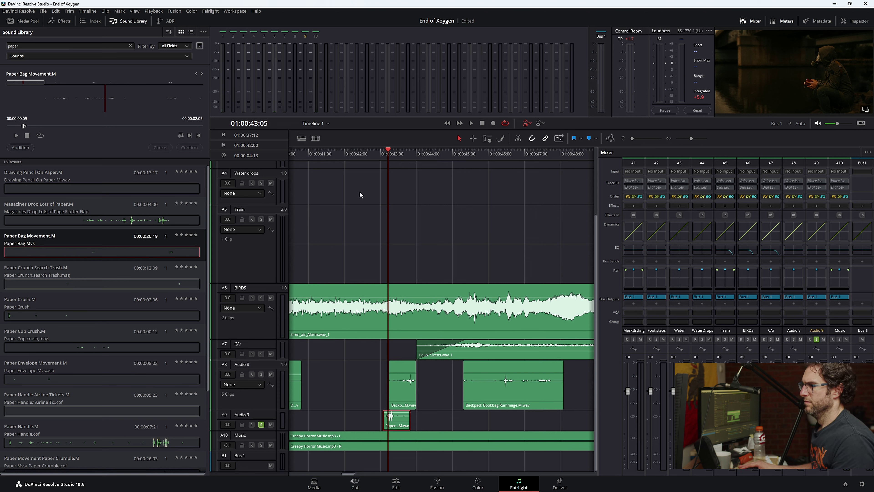
pyautogui.click(357, 155)
pyautogui.press('space')
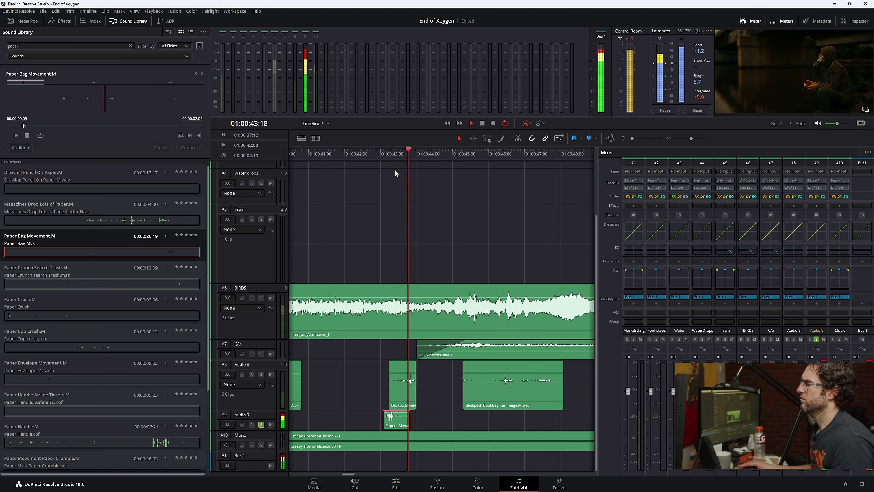
# - Lower the paper clip's volume, unsolo A9, and play the mix
pyautogui.moveTo(391, 414); pyautogui.dragTo(380, 418)
pyautogui.click(261, 424)
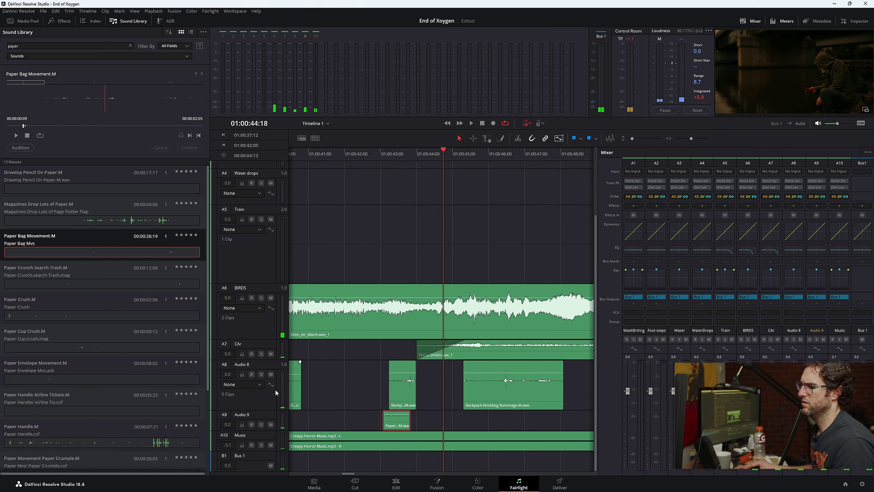
pyautogui.click(376, 154)
pyautogui.press('space')
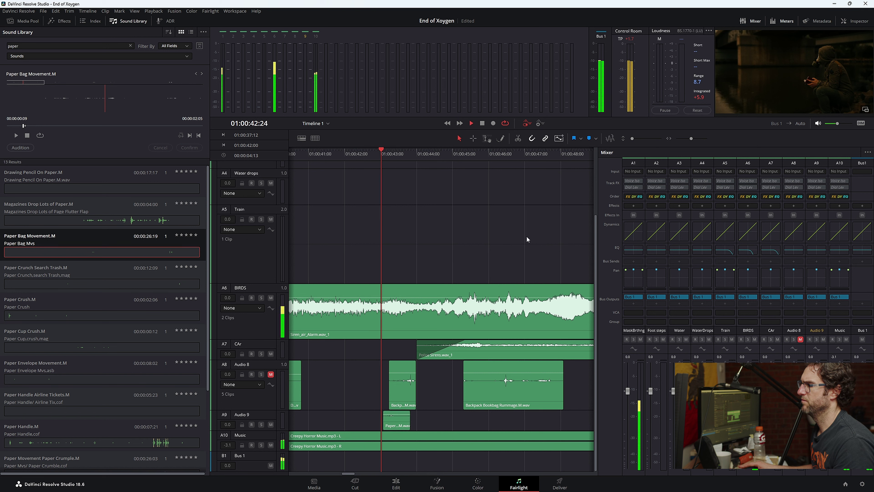
pyautogui.press('space')
# - Delete the second backpack clip on A8 and review the scene full screen from 01:00:42:12
pyautogui.click(409, 396)
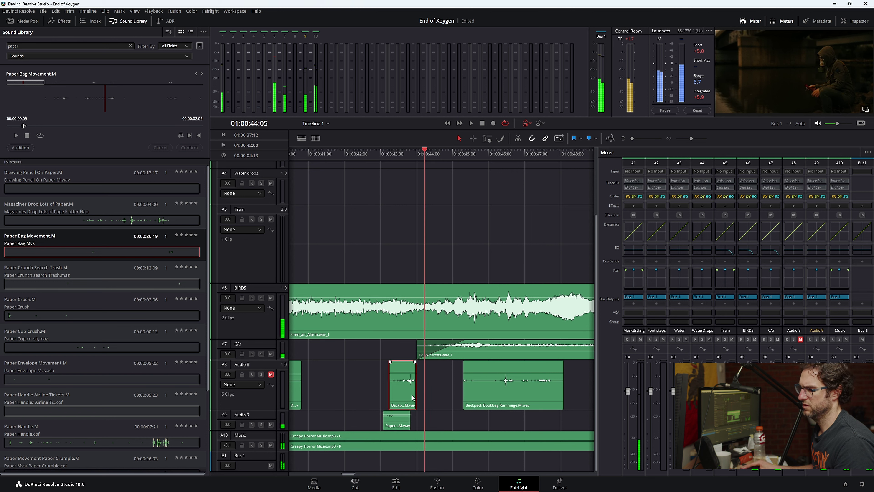
pyautogui.press('Delete')
pyautogui.moveTo(395, 153); pyautogui.dragTo(382, 154)
pyautogui.click(347, 156)
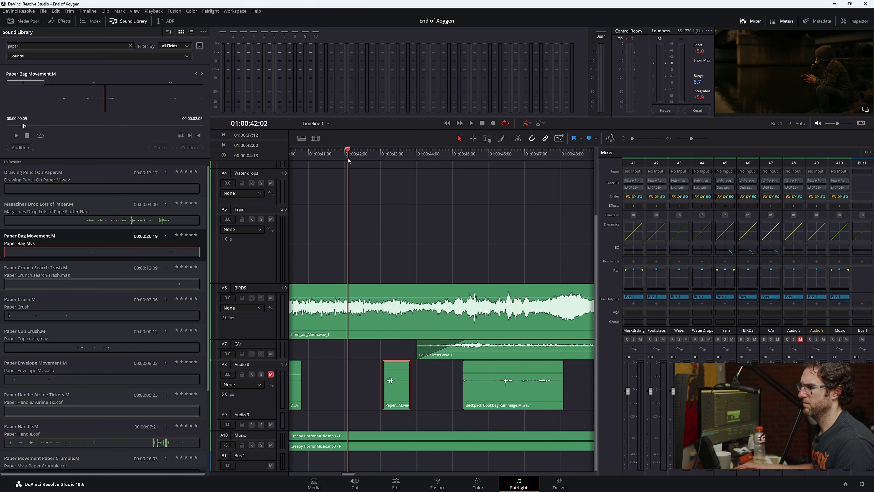
pyautogui.press('p')
pyautogui.press('space')
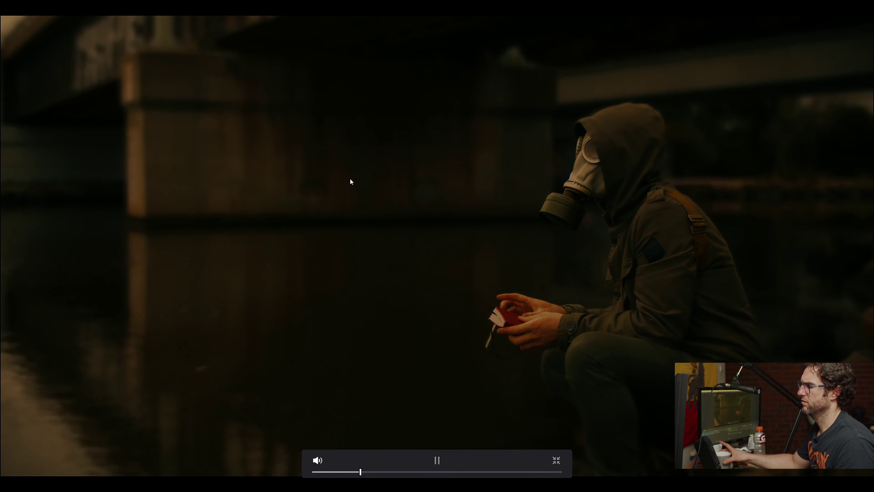
pyautogui.press('p')
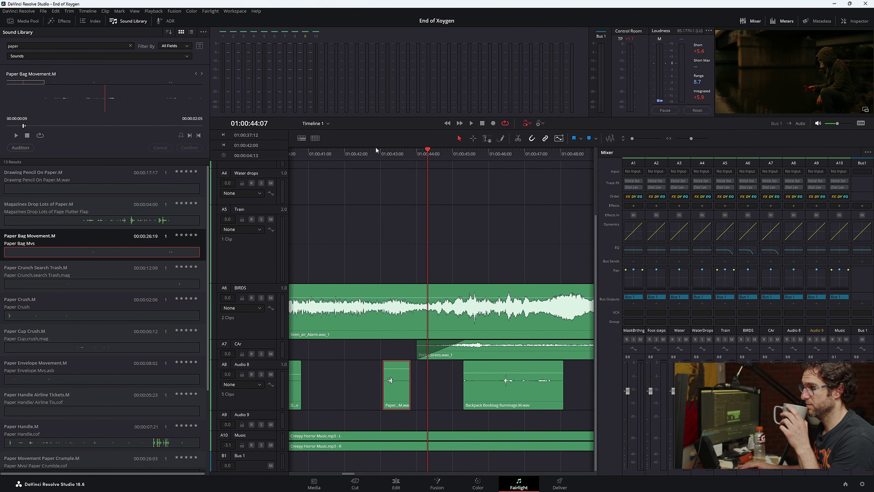
pyautogui.click(362, 155)
pyautogui.press('p')
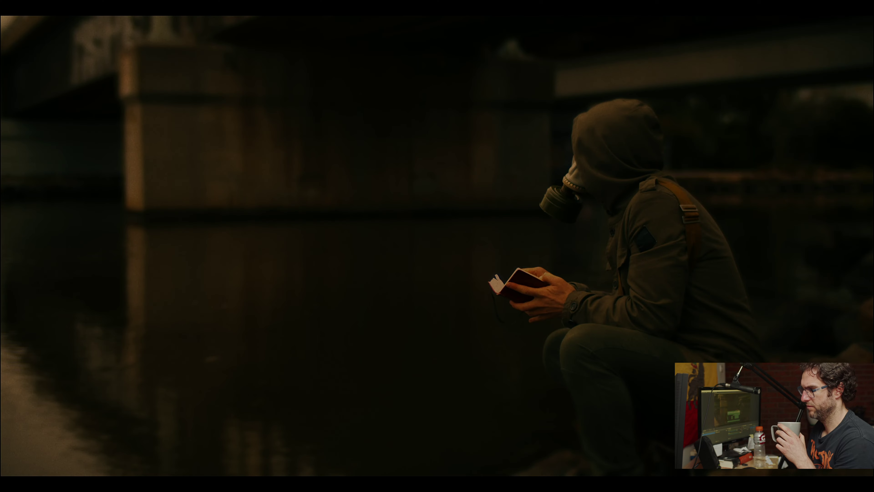
pyautogui.press('space')
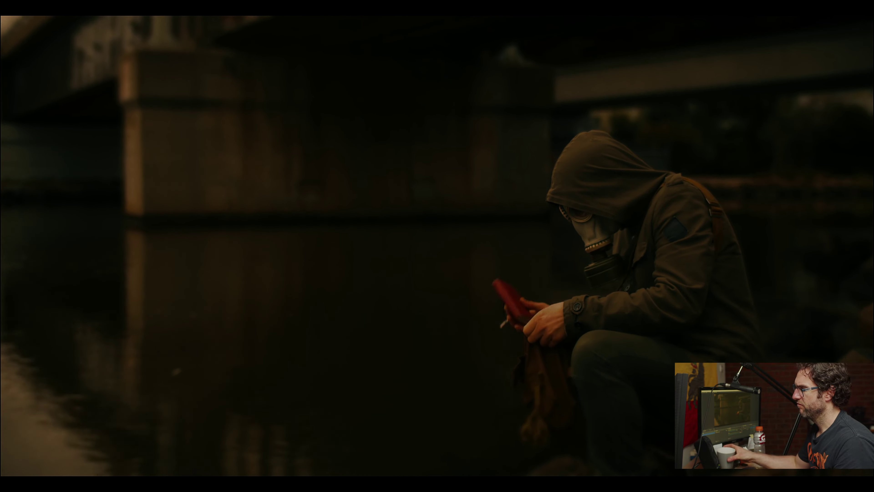
pyautogui.press('Escape')
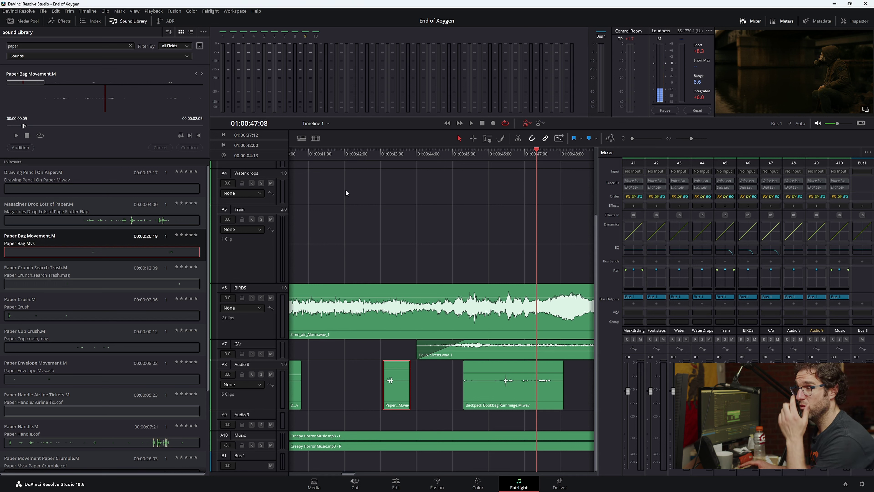
# - Search 'bottle' and audition Pick Up Bottle, Picking Champagne Bottle and Plastic Bottle Body Hits 1
pyautogui.click(130, 46)
pyautogui.write('bott')
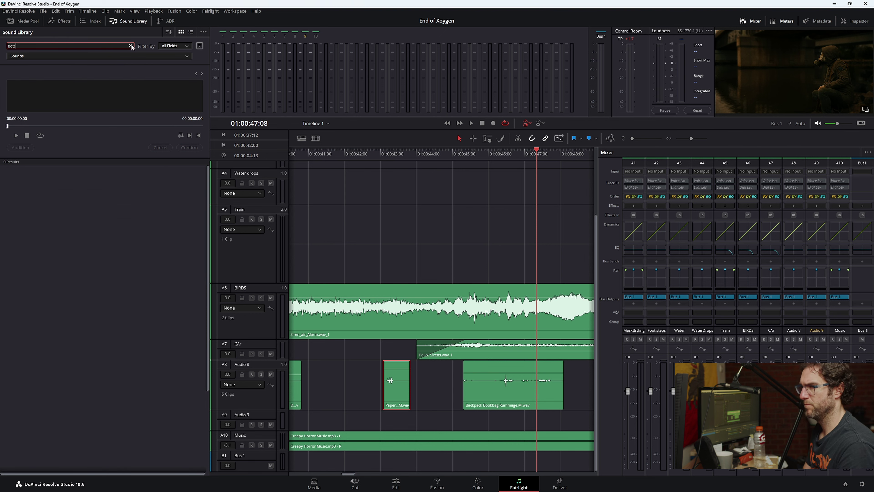
pyautogui.write('le')
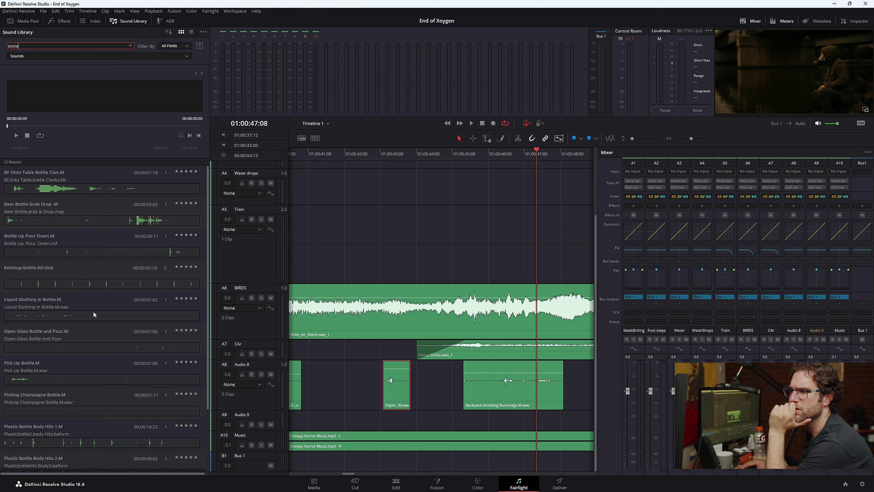
pyautogui.scroll(-1, 98, 358)
pyautogui.click(90, 336)
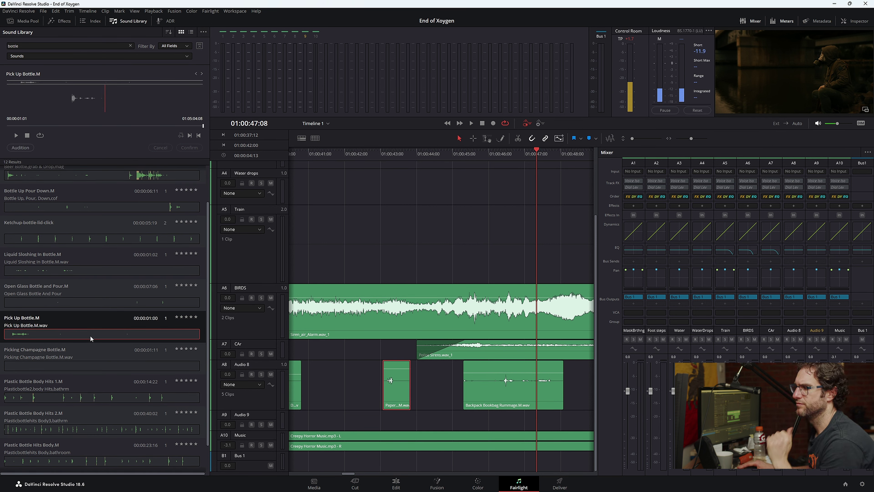
pyautogui.click(90, 336)
pyautogui.click(84, 362)
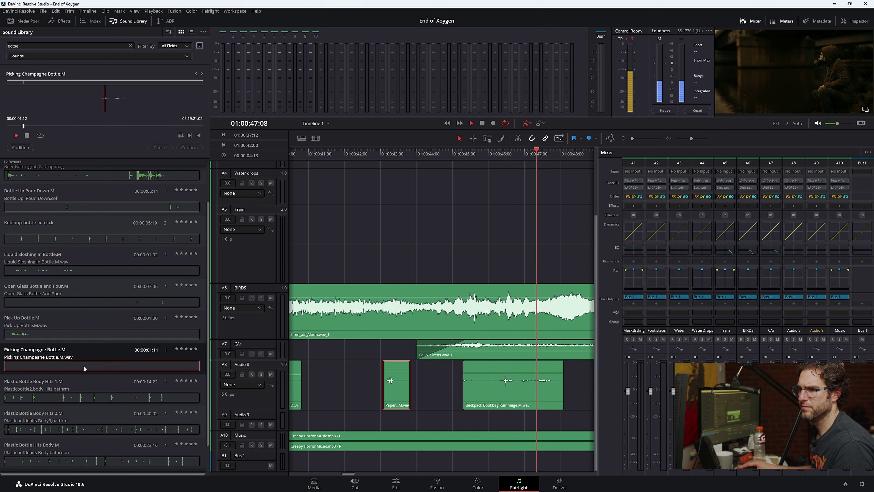
pyautogui.scroll(-1, 90, 365)
pyautogui.click(101, 365)
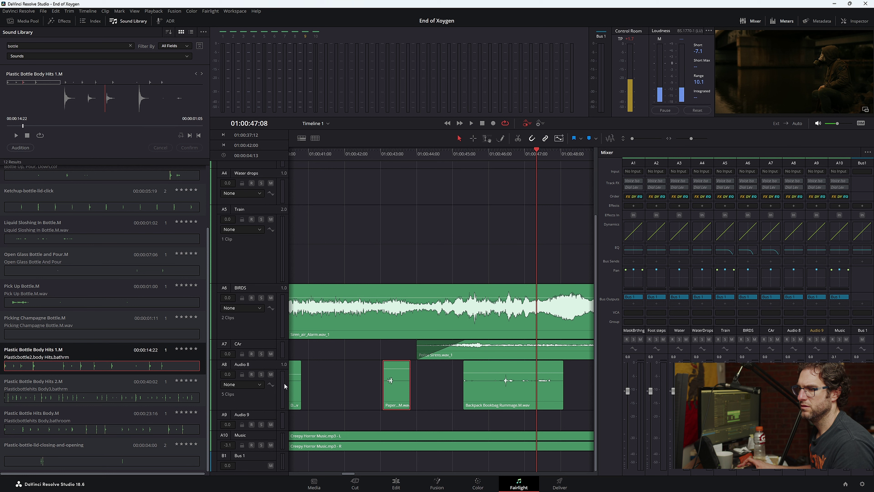
pyautogui.scroll(3, 507, 389)
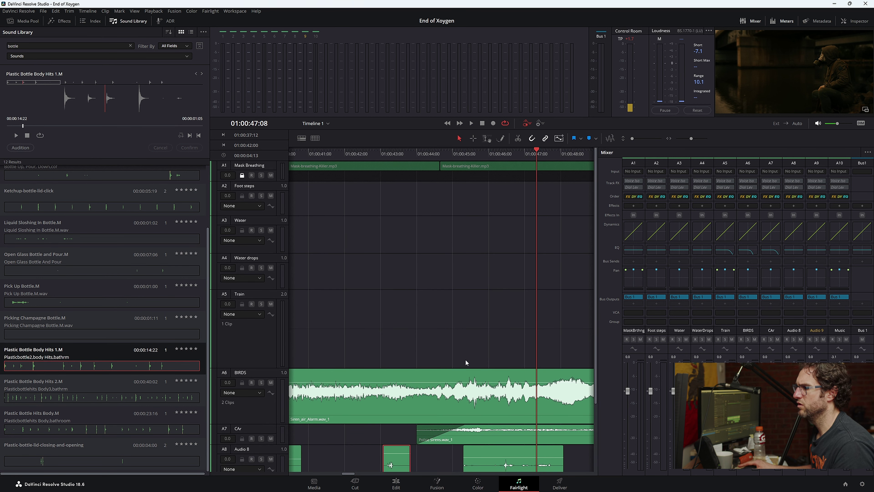
pyautogui.moveTo(345, 474); pyautogui.dragTo(343, 474)
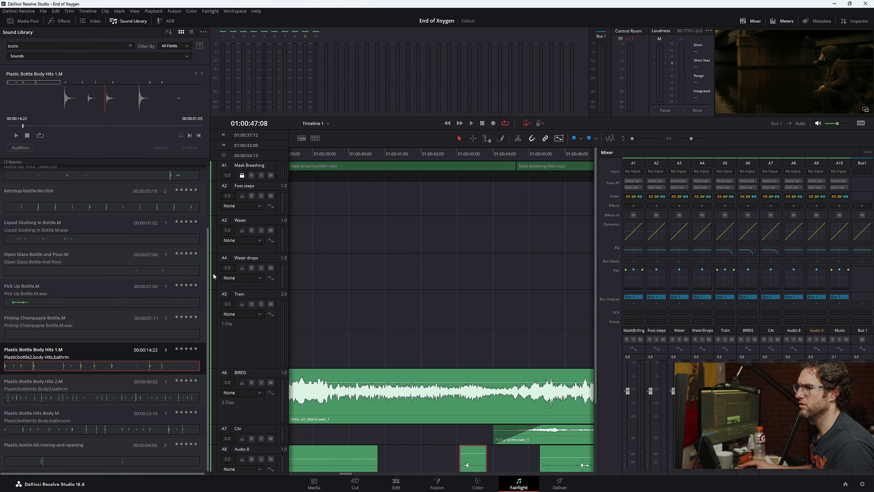
# - Search the Sound Library for 'glass' and preview Bartender Glass Movements from about a third in
pyautogui.click(130, 45)
pyautogui.write('glass')
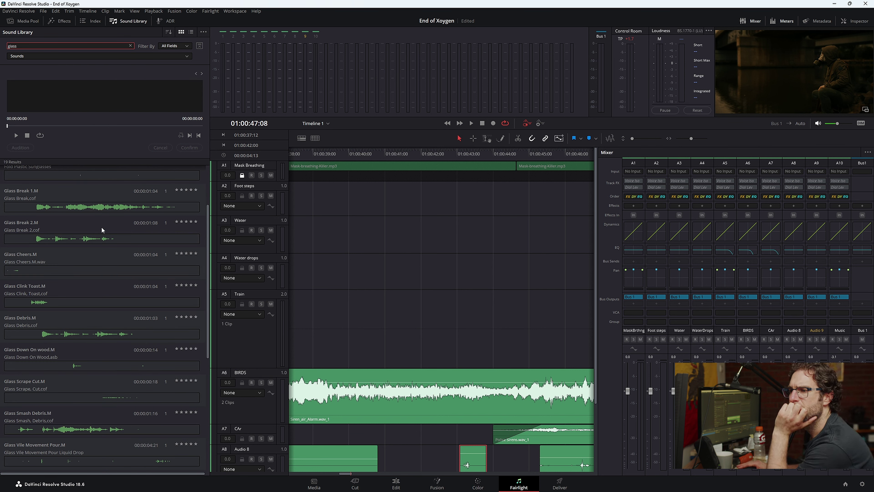
pyautogui.scroll(3, 108, 301)
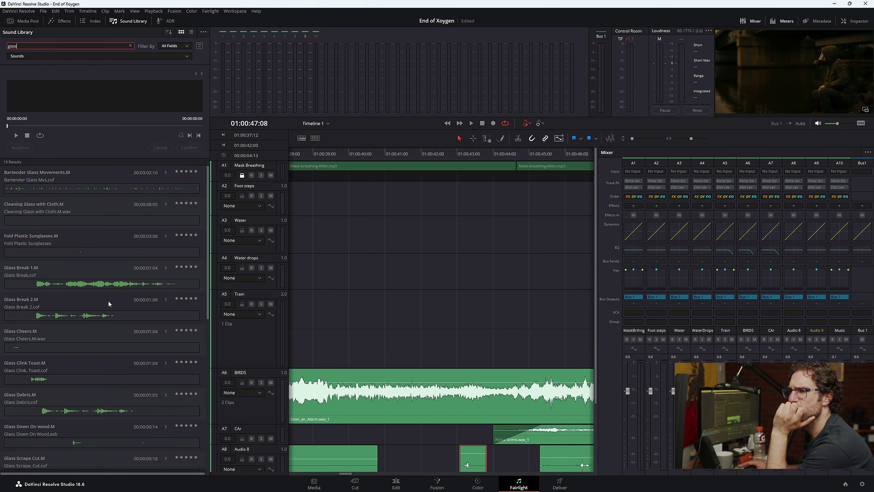
pyautogui.click(73, 187)
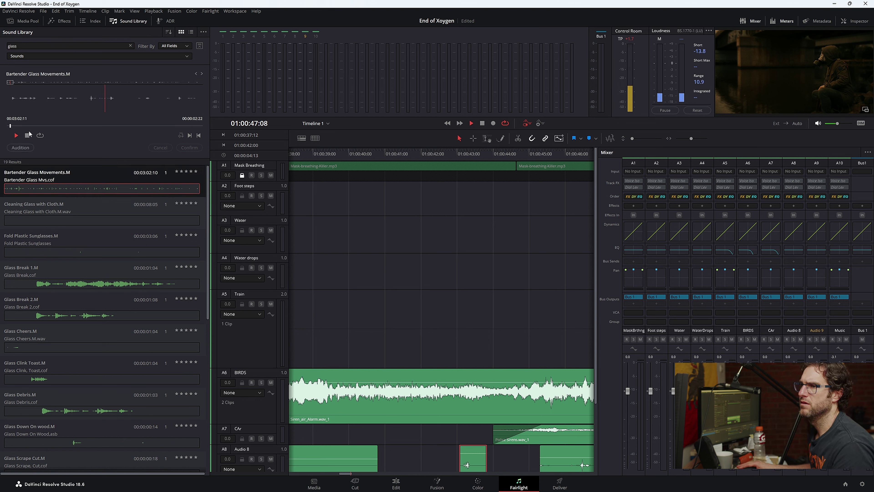
pyautogui.moveTo(30, 126); pyautogui.dragTo(91, 126)
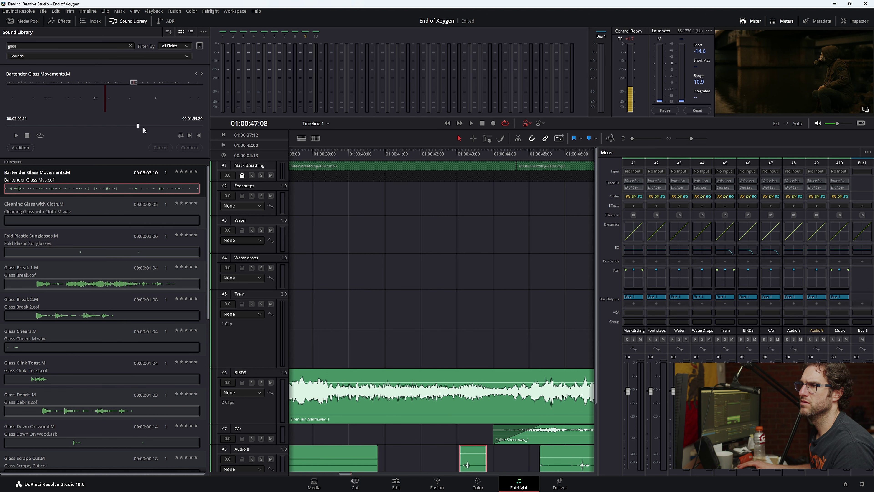
pyautogui.press('space')
# - Pick a slightly earlier start in the preview and drop the sound onto the Train track A5
pyautogui.moveTo(157, 127); pyautogui.dragTo(107, 127)
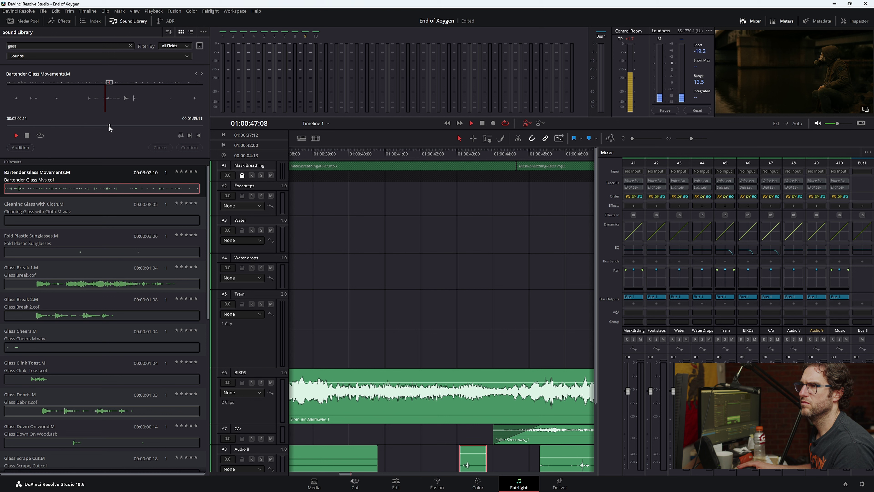
pyautogui.click(111, 126)
pyautogui.moveTo(110, 127); pyautogui.dragTo(110, 127)
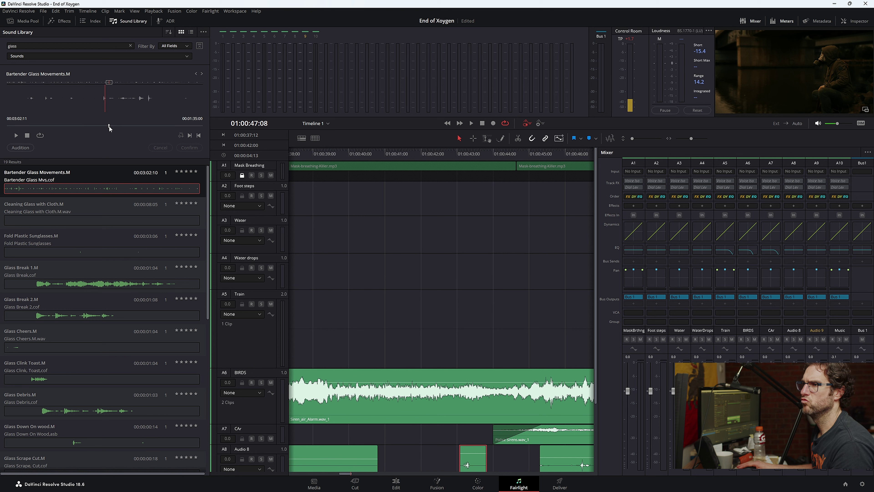
pyautogui.moveTo(109, 127); pyautogui.dragTo(107, 127)
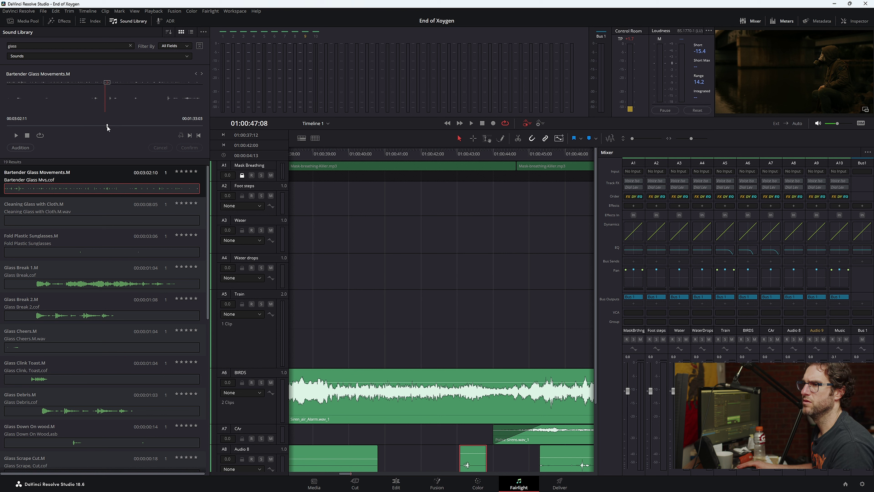
pyautogui.click(107, 124)
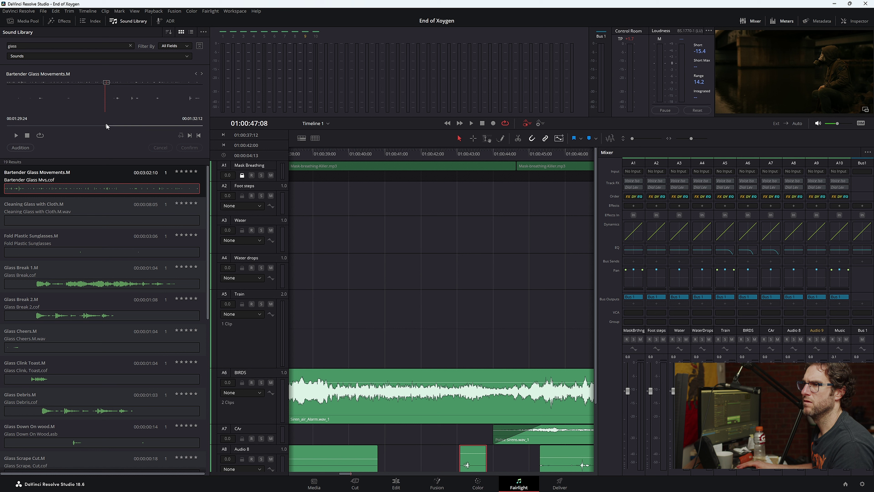
pyautogui.moveTo(106, 125); pyautogui.dragTo(492, 332)
# - Slide the glass clip later on the Train track and hide the Mixer
pyautogui.scroll(-3, 518, 448)
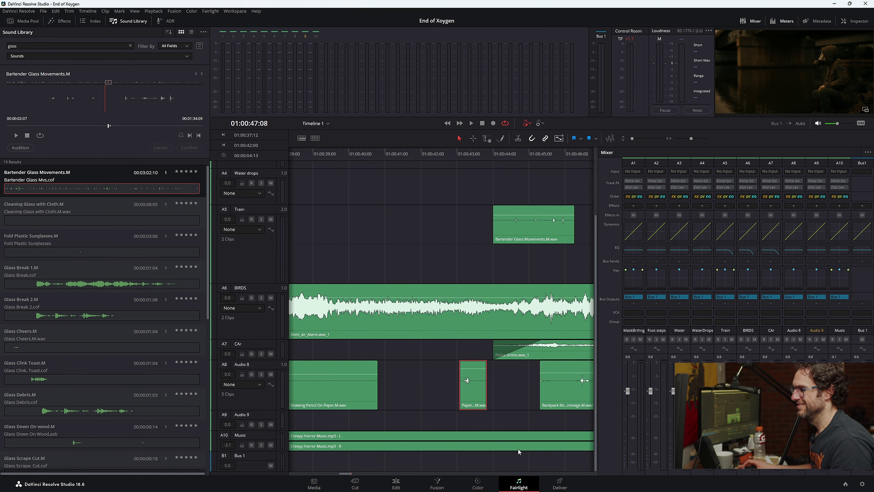
pyautogui.click(446, 152)
pyautogui.press('space')
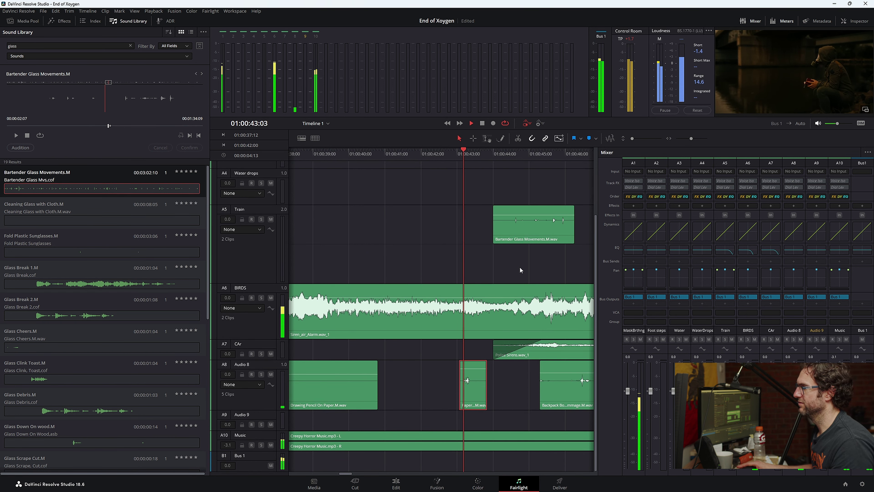
pyautogui.moveTo(550, 235); pyautogui.dragTo(585, 235)
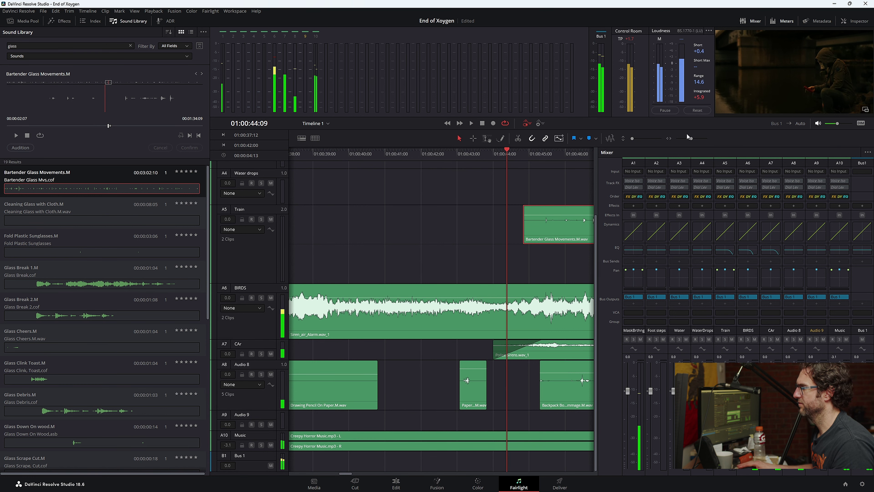
pyautogui.click(751, 20)
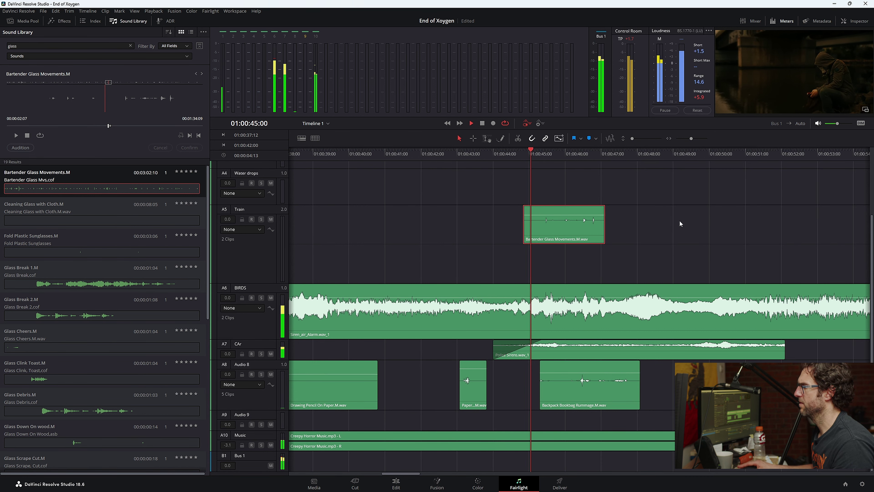
pyautogui.press('space')
pyautogui.press('d')
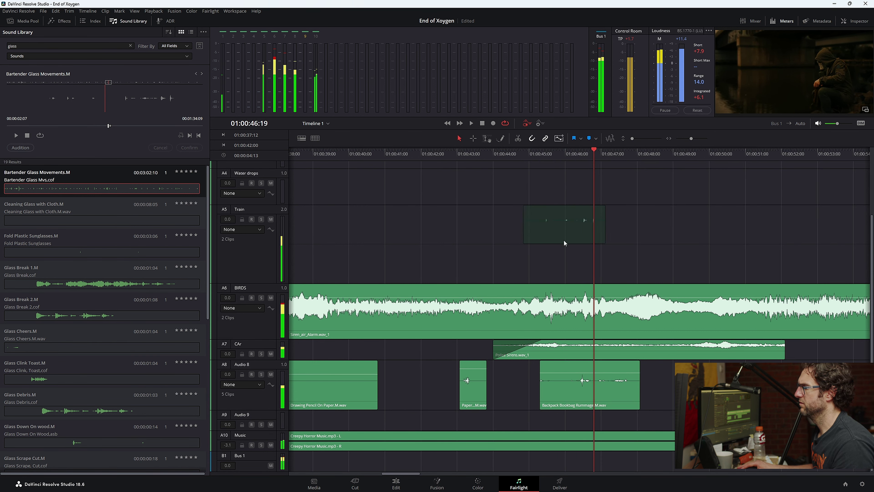
# - Move the glass clip down onto Audio 9 and review it in full-screen playback
pyautogui.moveTo(611, 426); pyautogui.dragTo(584, 425)
pyautogui.click(550, 153)
pyautogui.press('space')
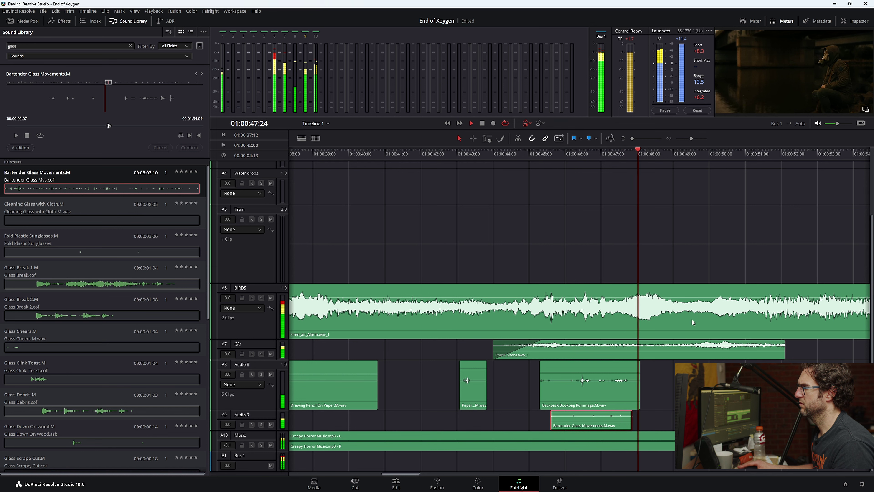
pyautogui.click(536, 177)
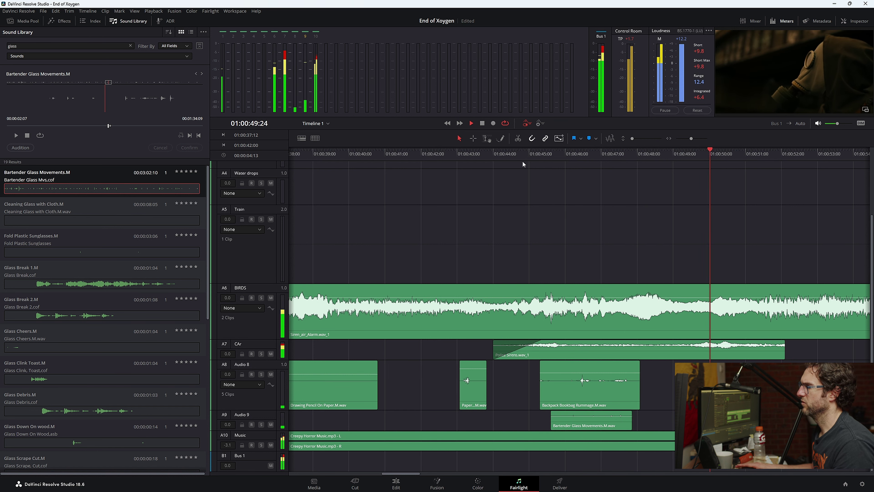
pyautogui.press('p')
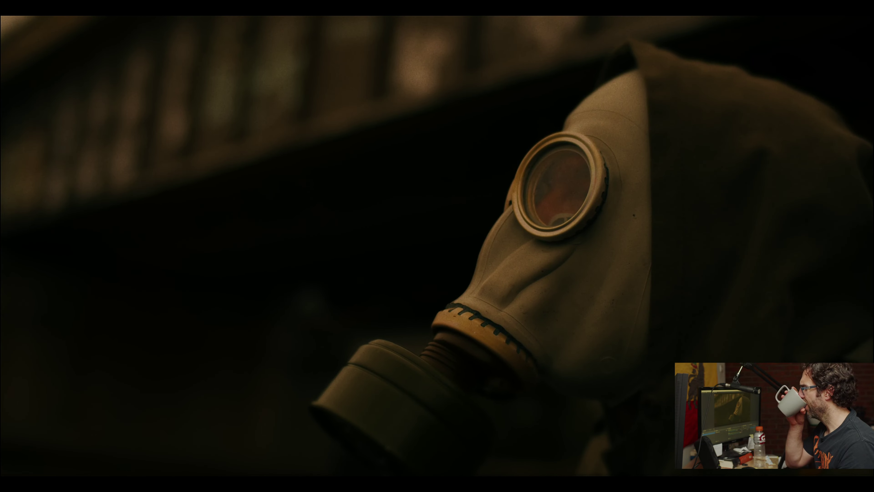
pyautogui.press('p')
pyautogui.press('space')
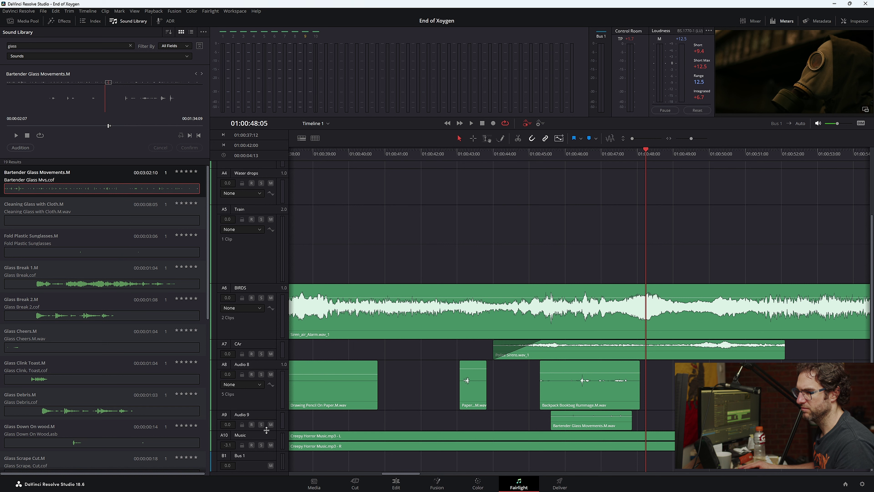
# - Enlarge Audio 9 and lower the glass clip's volume by 1.1 dB, then replay from 01:00:43
pyautogui.moveTo(266, 430); pyautogui.dragTo(266, 456)
pyautogui.moveTo(613, 420); pyautogui.dragTo(614, 423)
pyautogui.click(490, 163)
pyautogui.press('space')
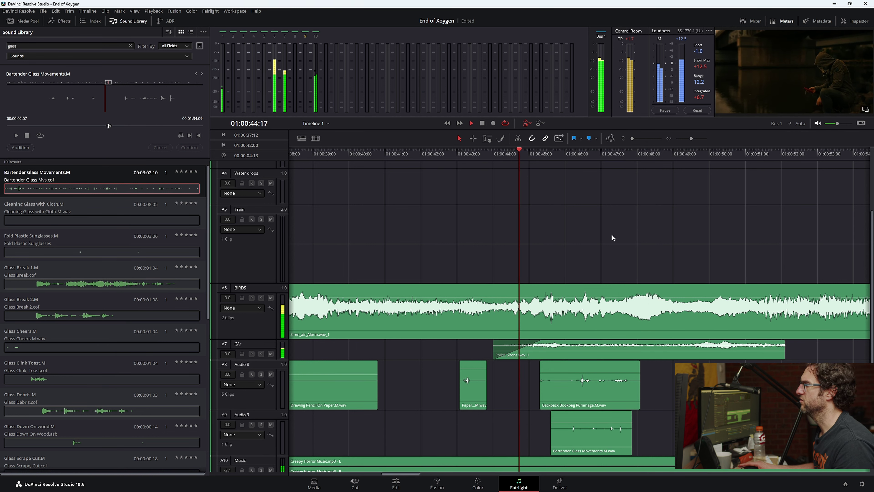
pyautogui.press('space')
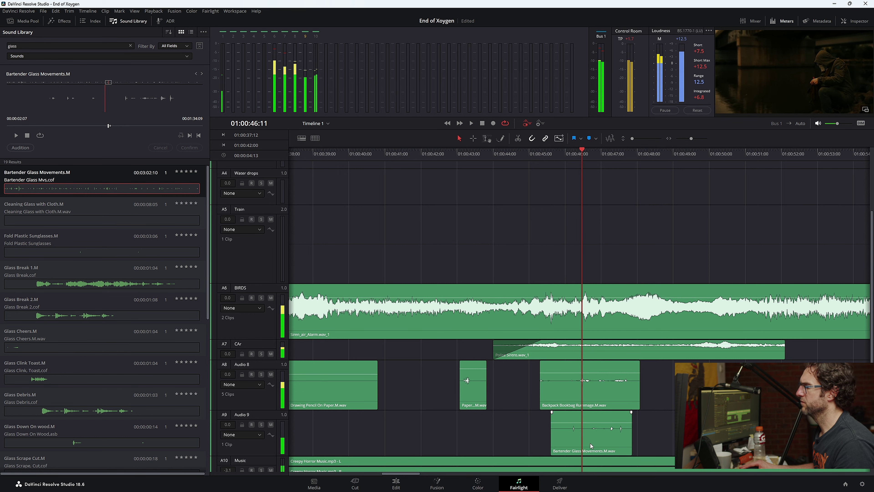
# - Shift the glass clip slightly earlier, nudge it one more frame, and review full screen
pyautogui.moveTo(589, 443); pyautogui.dragTo(586, 442)
pyautogui.press(',')
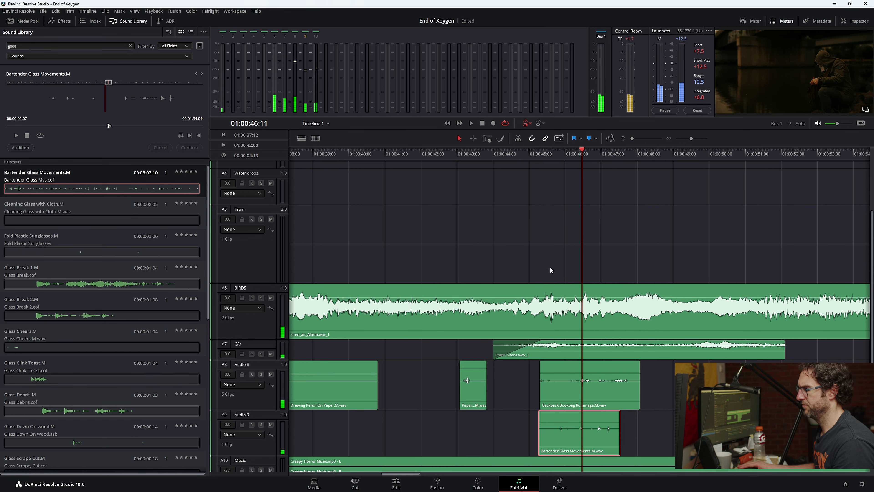
pyautogui.click(496, 155)
pyautogui.hotkey('ctrl', 'f')
pyautogui.press('space')
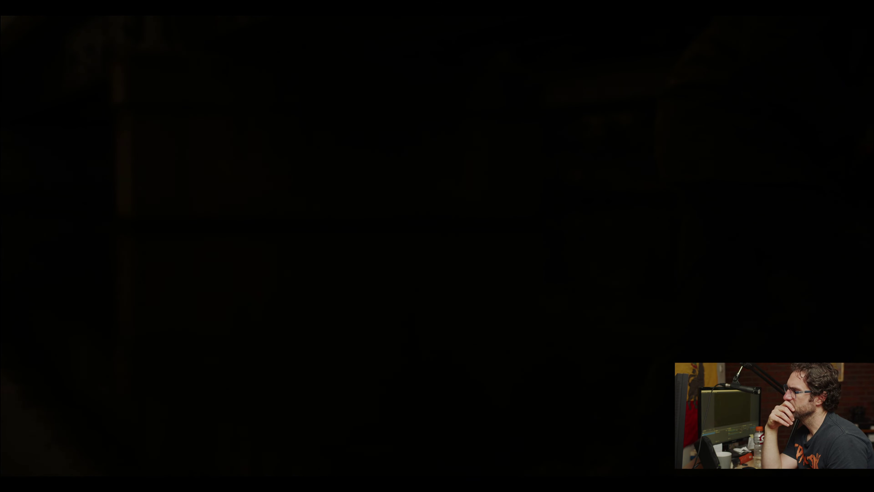
pyautogui.press('Escape')
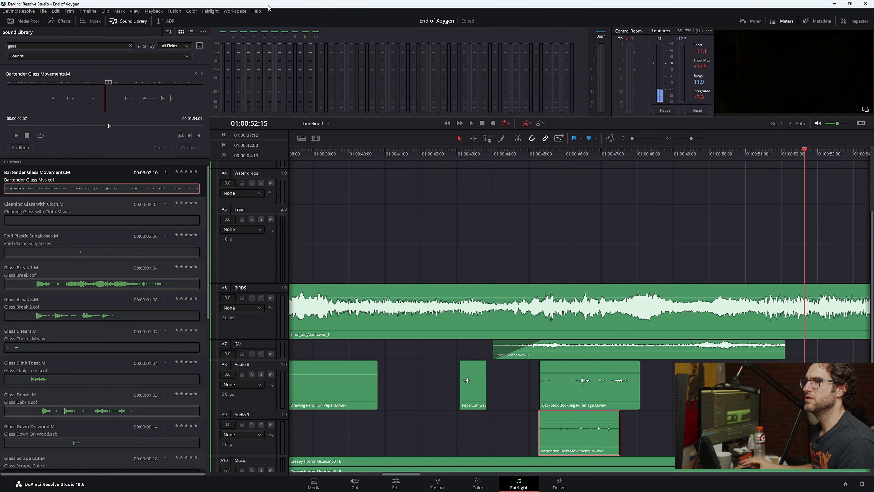
# - Audition Clothes Off With Button Snap and Leather Jacket Squeaks Movement from 'clothes' and 'jacket' searches
pyautogui.click(130, 45)
pyautogui.write('c')
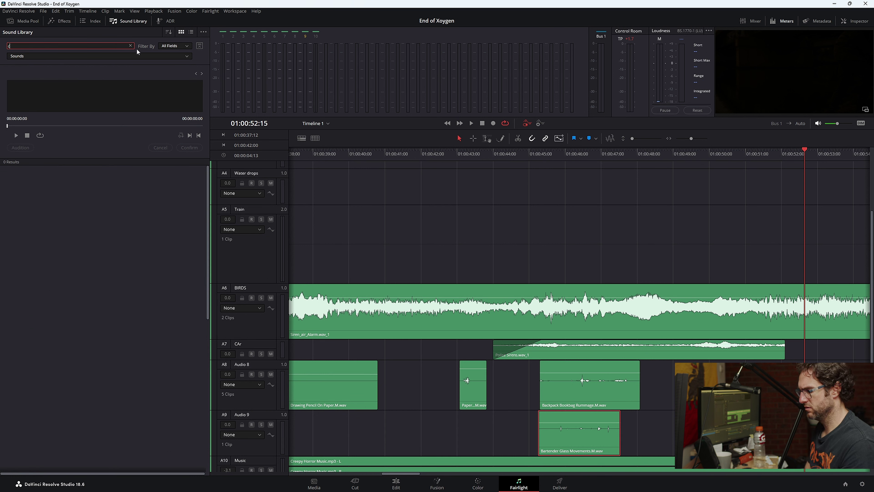
pyautogui.write('lothes')
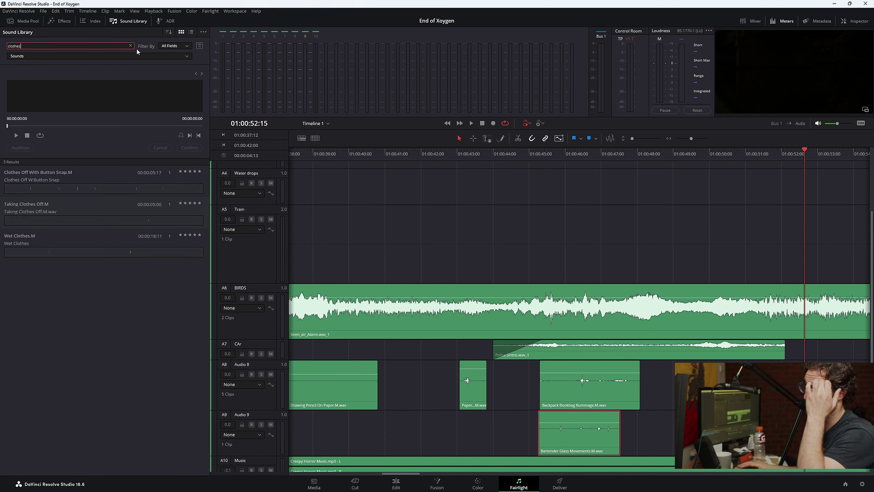
pyautogui.click(106, 186)
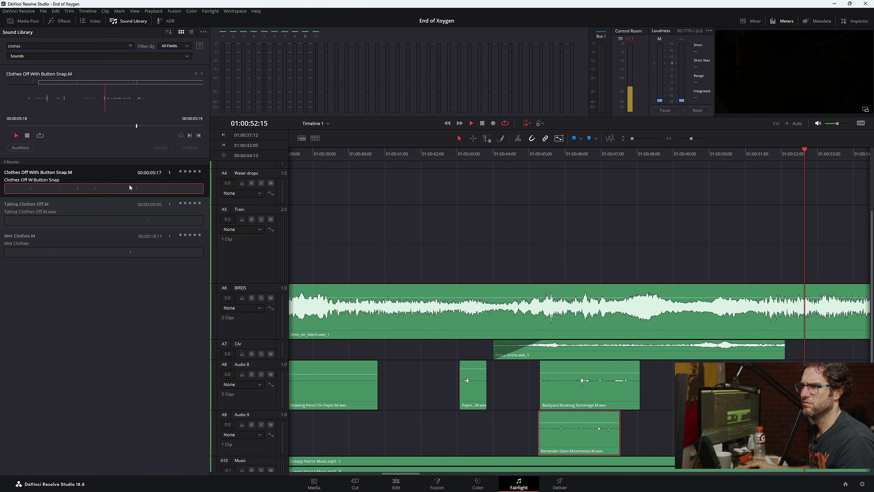
pyautogui.click(131, 45)
pyautogui.write('jackl')
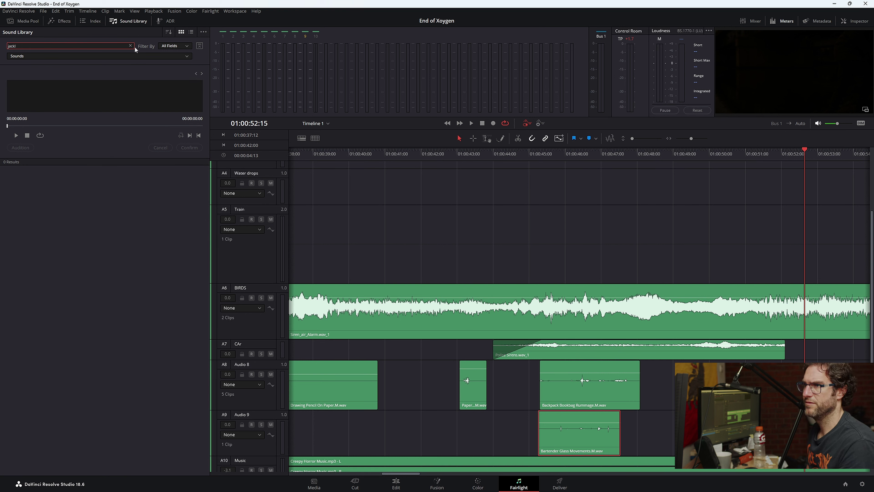
pyautogui.press('BackSpace')
pyautogui.write('et')
pyautogui.press('Return')
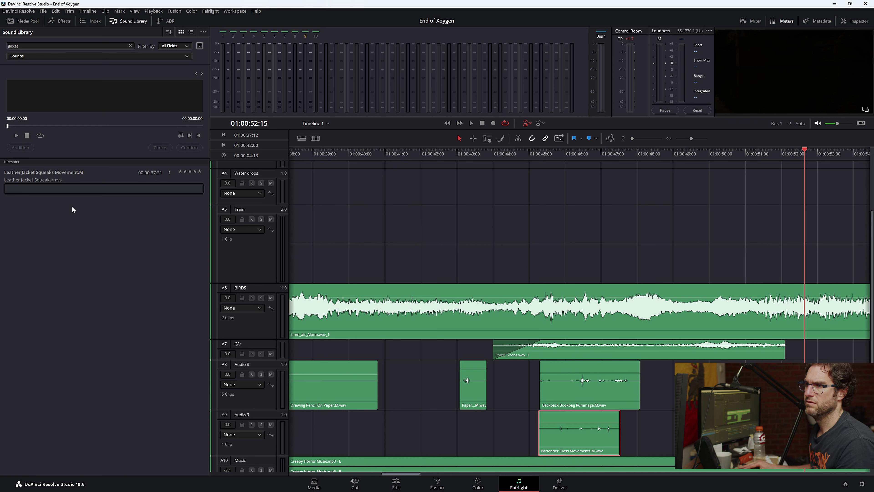
pyautogui.click(87, 183)
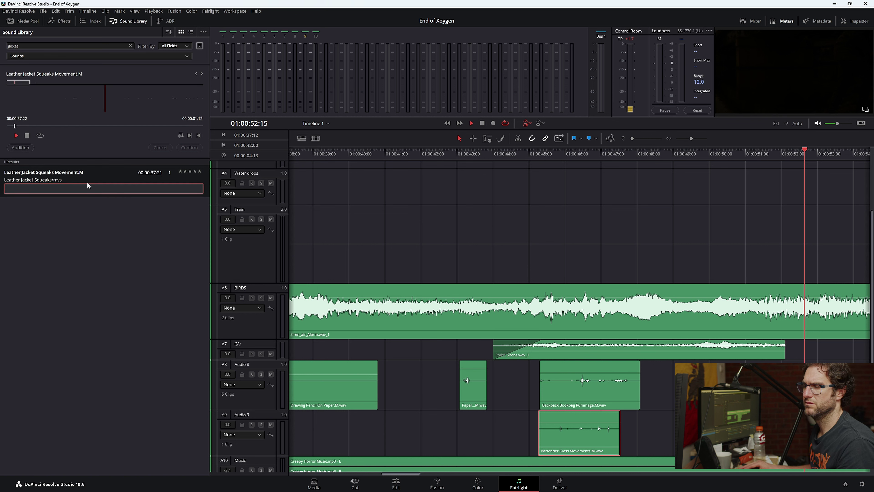
# - Search 'movement' and audition Bartender Glass Movements, Backpack Movement 2 and Backpack Movement 1
pyautogui.press('Return')
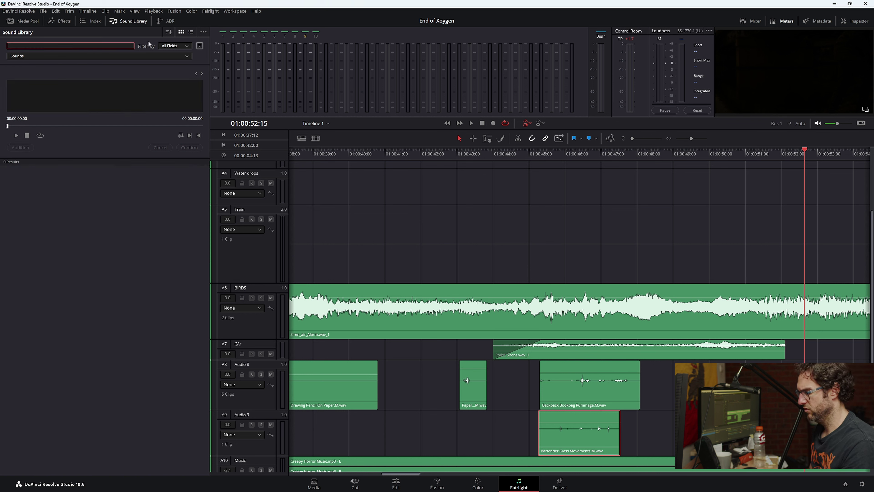
pyautogui.press('Return')
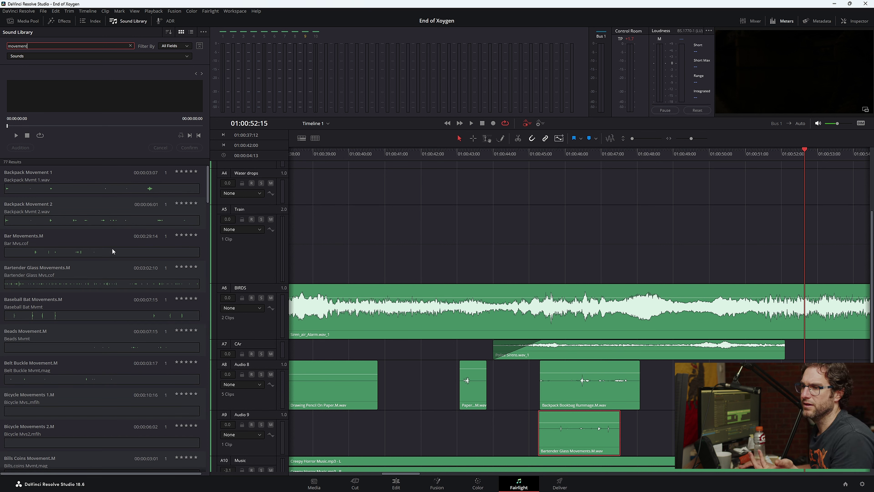
pyautogui.click(102, 283)
pyautogui.click(70, 221)
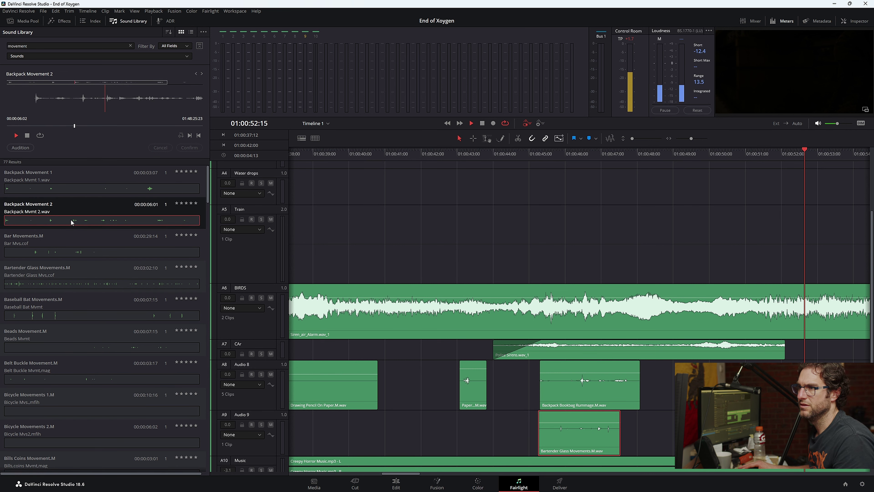
pyautogui.click(74, 186)
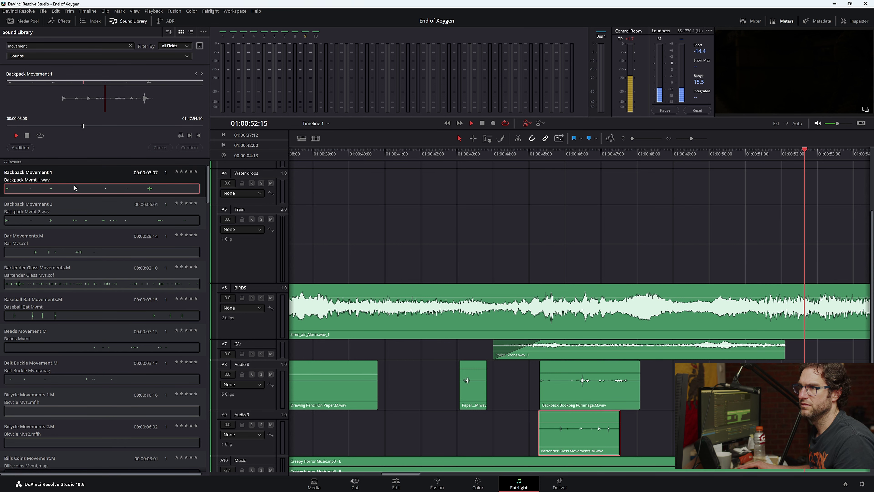
# - Audition Car Seat Interior, Cloth Bed, militia running, heavy leaves and mop movement sounds
pyautogui.scroll(-5, 108, 283)
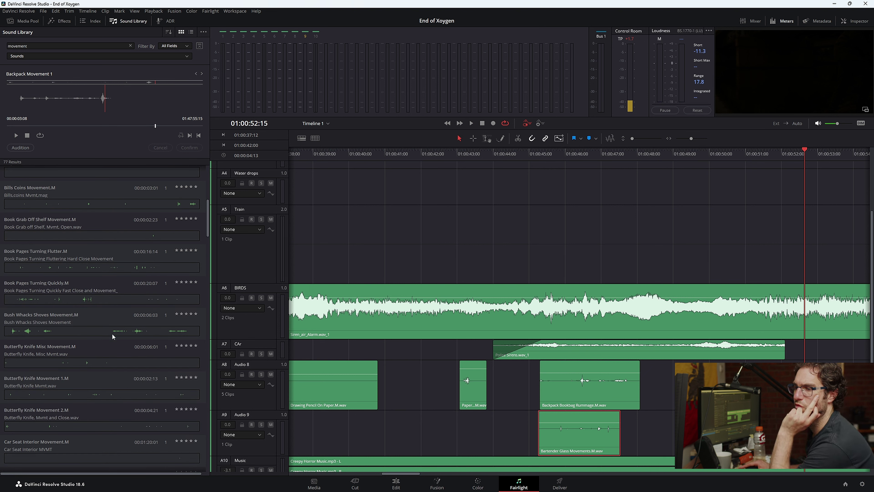
pyautogui.scroll(-3, 110, 362)
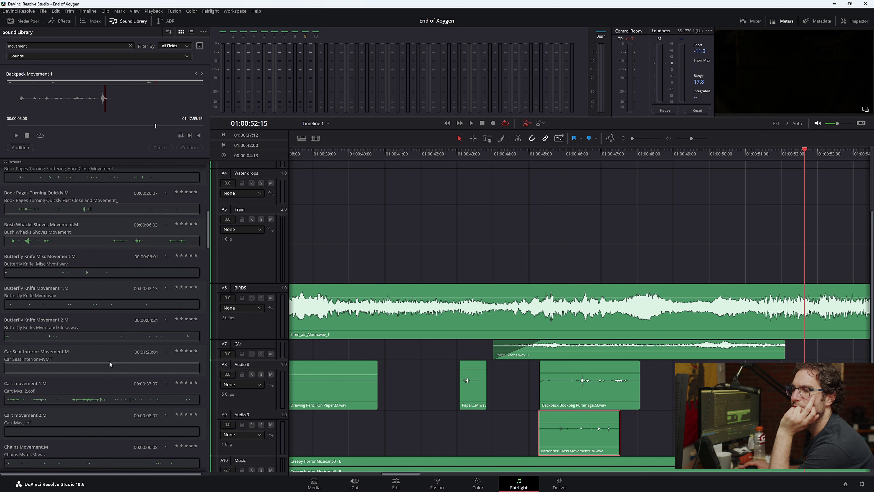
pyautogui.click(109, 362)
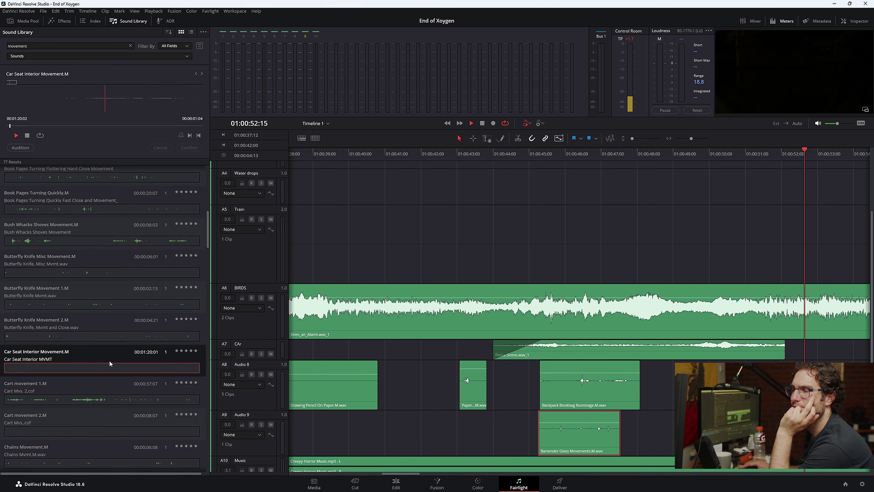
pyautogui.scroll(-6, 109, 360)
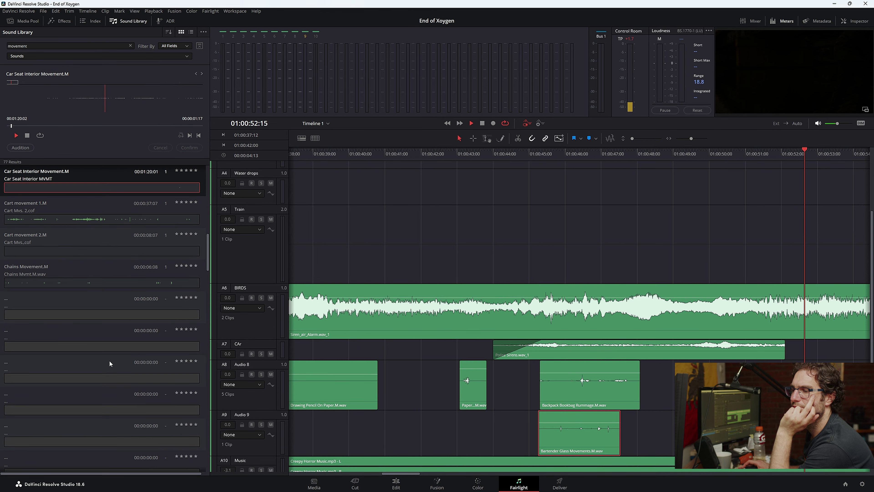
pyautogui.click(65, 345)
pyautogui.click(75, 316)
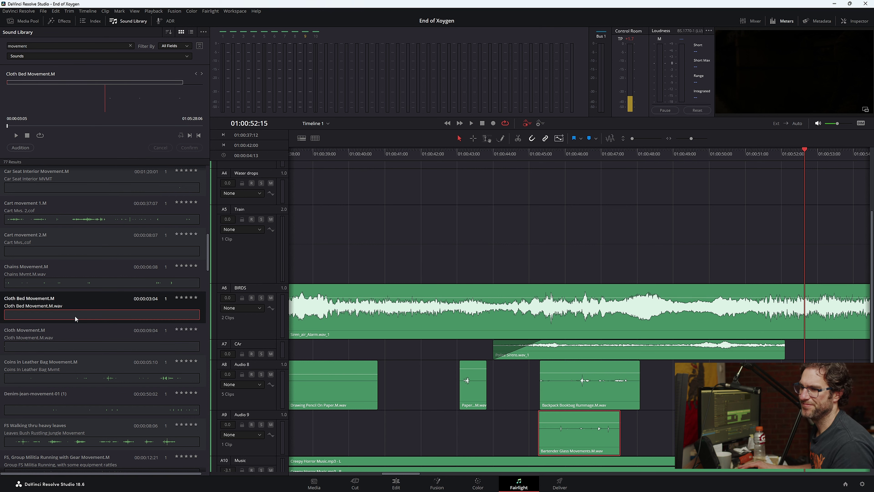
pyautogui.scroll(-4, 88, 332)
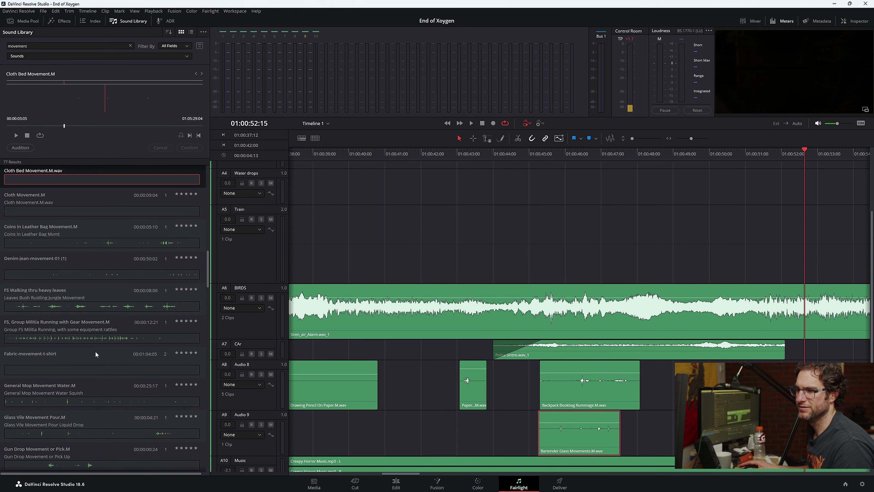
pyautogui.click(98, 339)
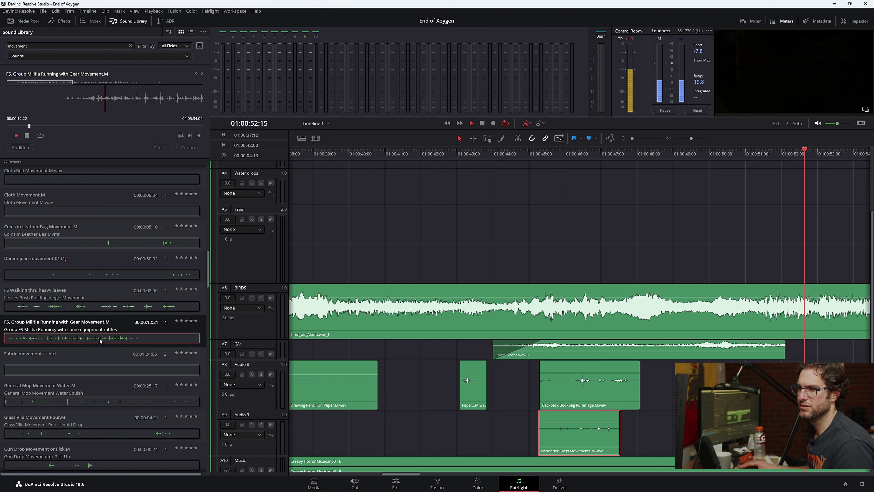
pyautogui.click(87, 305)
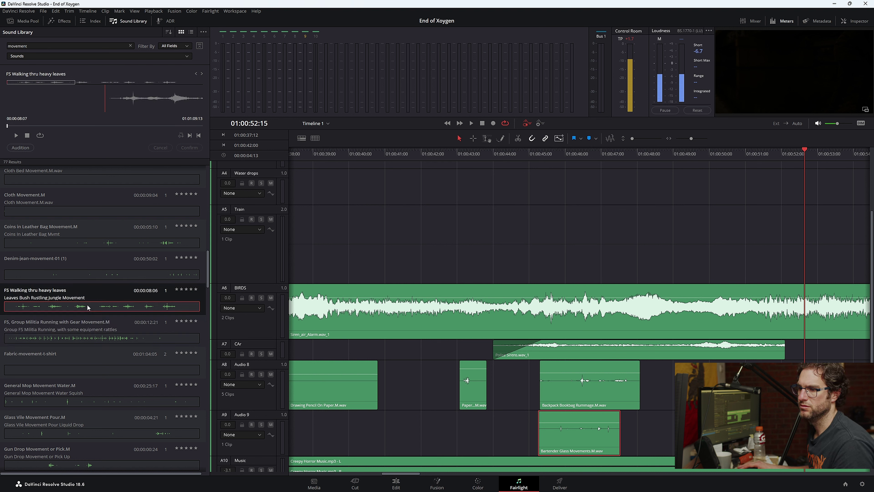
pyautogui.click(87, 400)
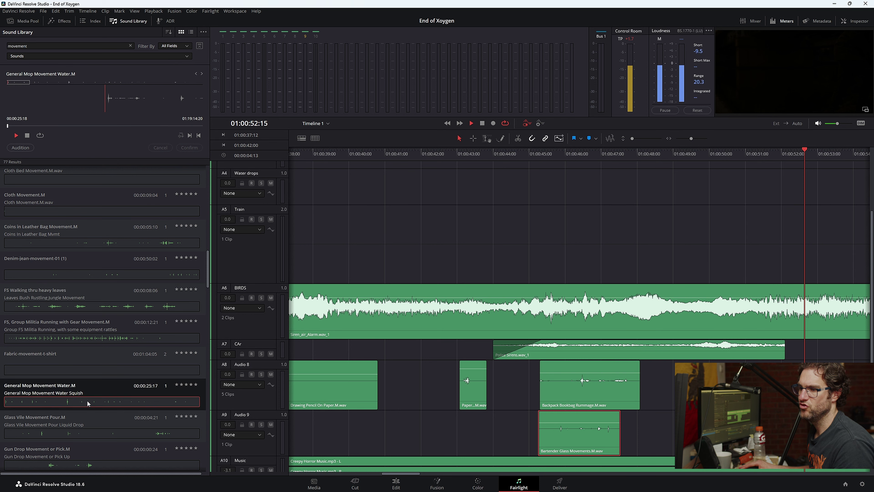
# - Browse the remaining results, then reload Backpack Movement 1 and pick its start point
pyautogui.scroll(-1, 89, 399)
pyautogui.scroll(-4, 89, 399)
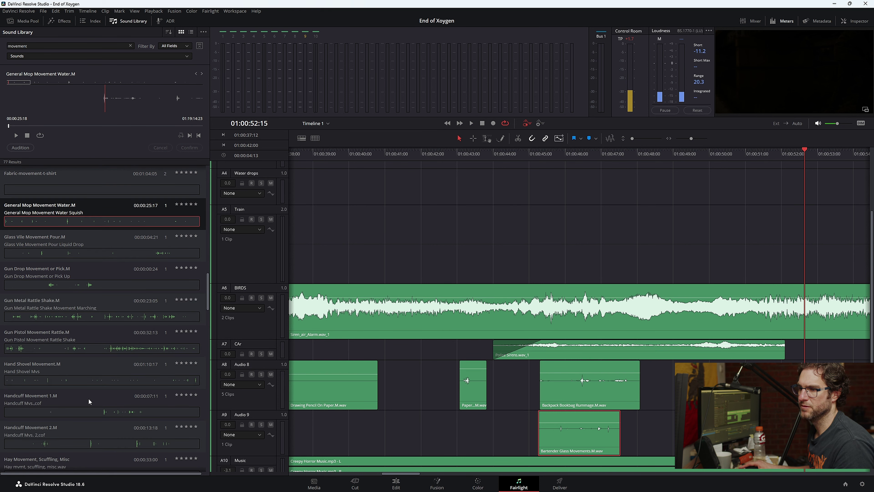
pyautogui.scroll(-5, 88, 399)
pyautogui.scroll(-8, 89, 399)
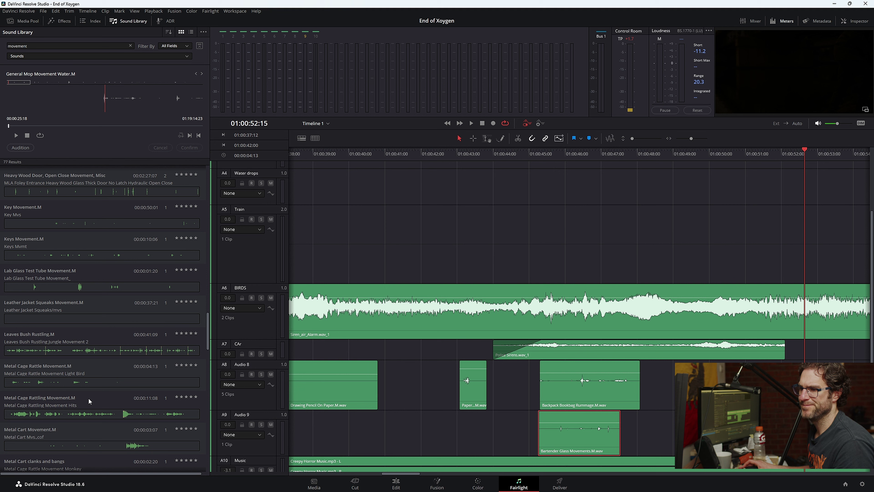
pyautogui.scroll(-4, 90, 398)
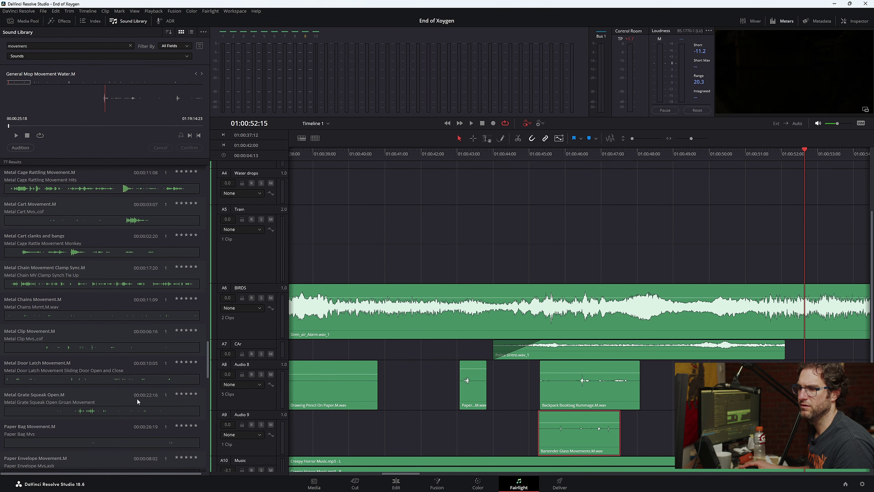
pyautogui.scroll(-4, 137, 399)
pyautogui.scroll(-8, 135, 397)
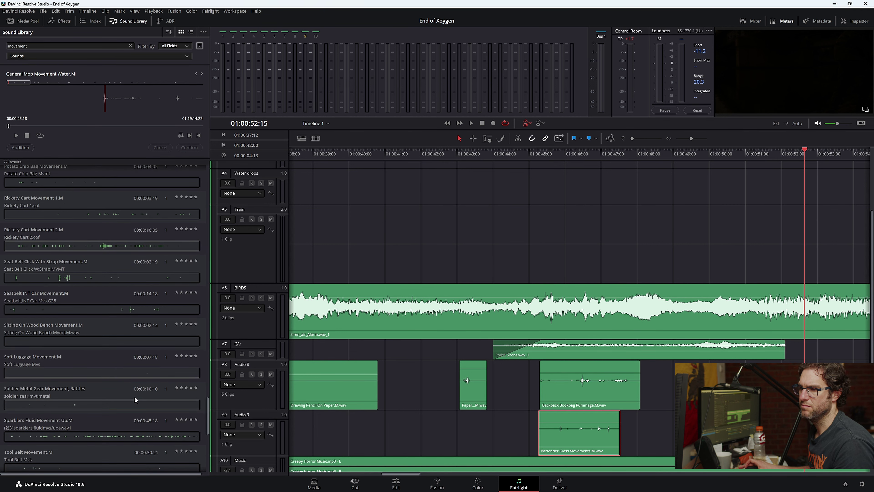
pyautogui.scroll(-9, 134, 399)
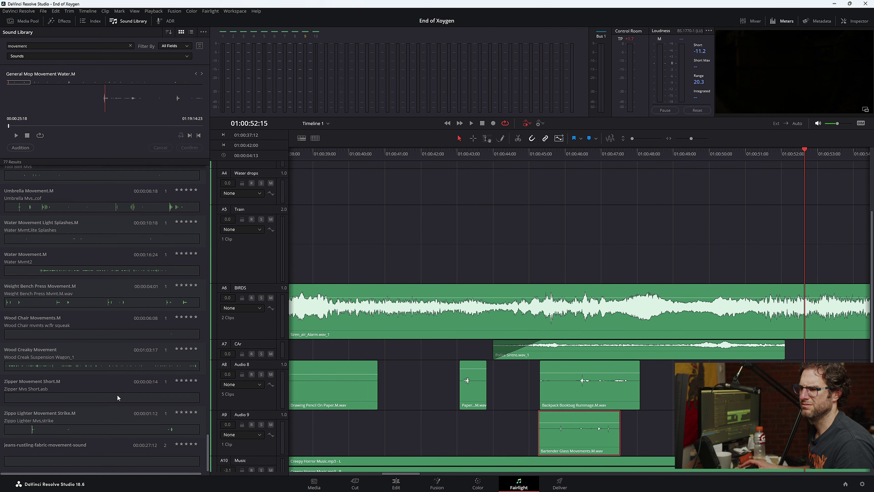
pyautogui.scroll(20, 121, 391)
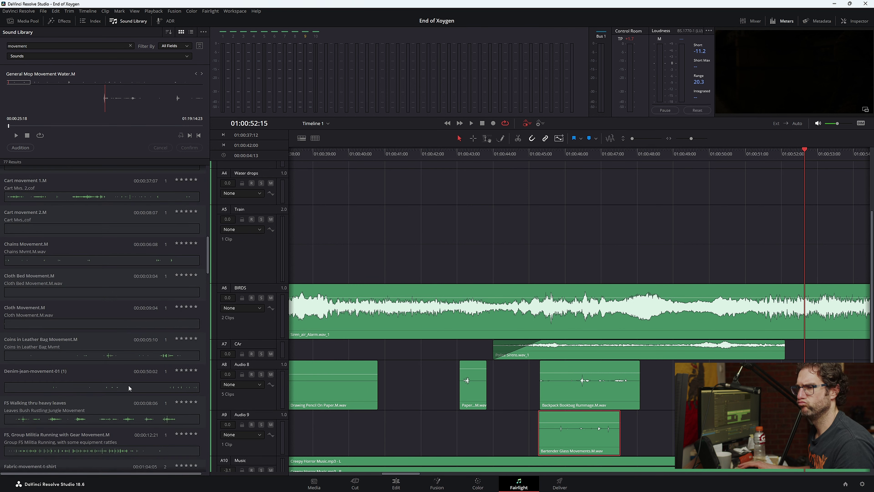
pyautogui.scroll(15, 128, 385)
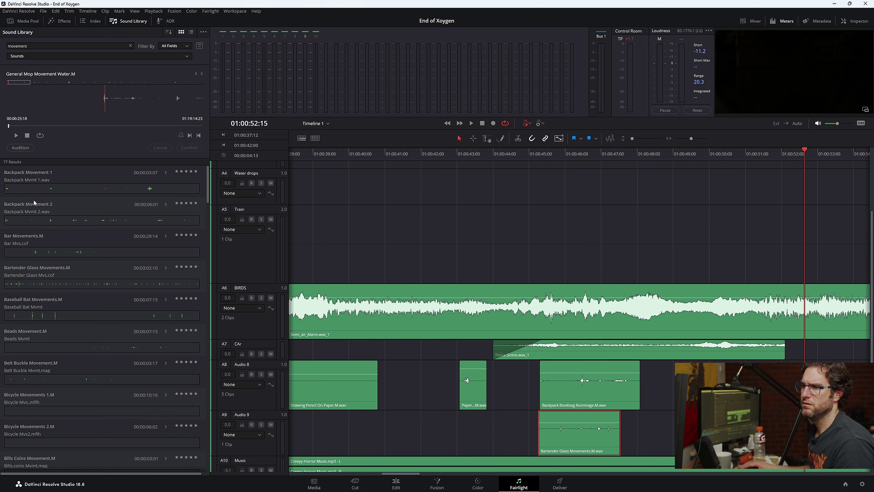
pyautogui.click(67, 218)
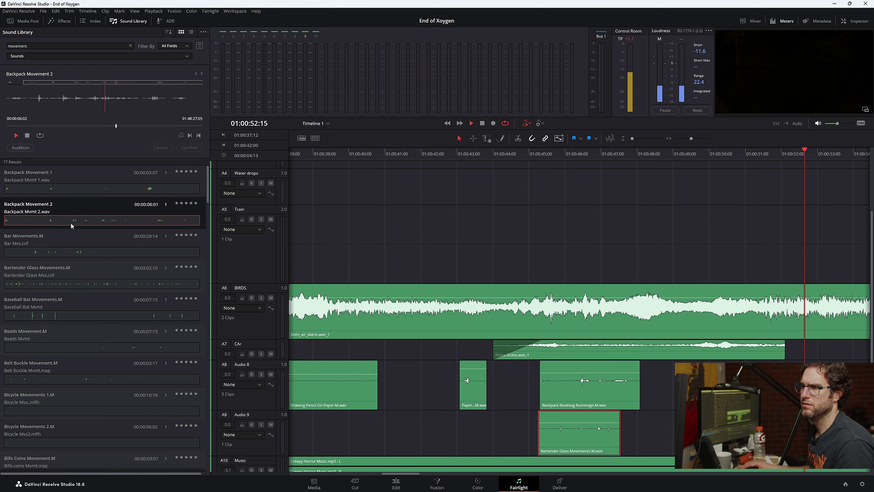
pyautogui.click(73, 184)
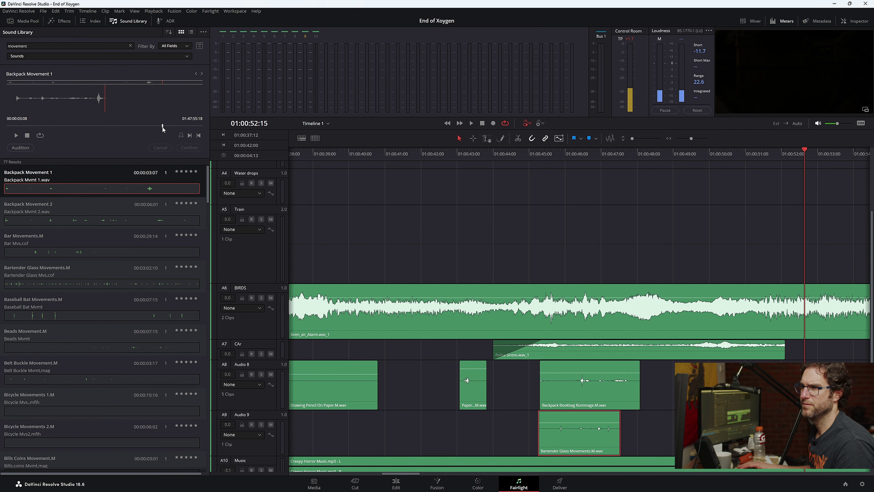
pyautogui.moveTo(156, 129); pyautogui.dragTo(31, 127)
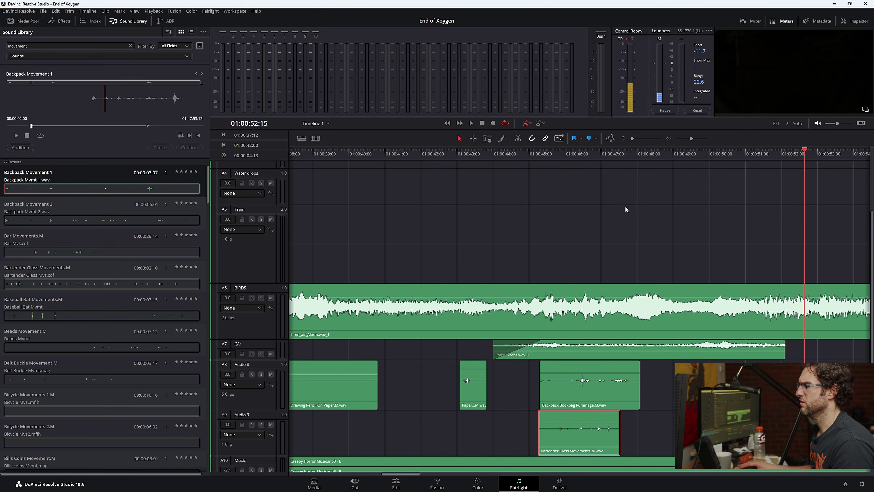
# - Place Backpack Movement 1 on Audio 8 after the rummage clip and play it back
pyautogui.click(618, 209)
pyautogui.press('space')
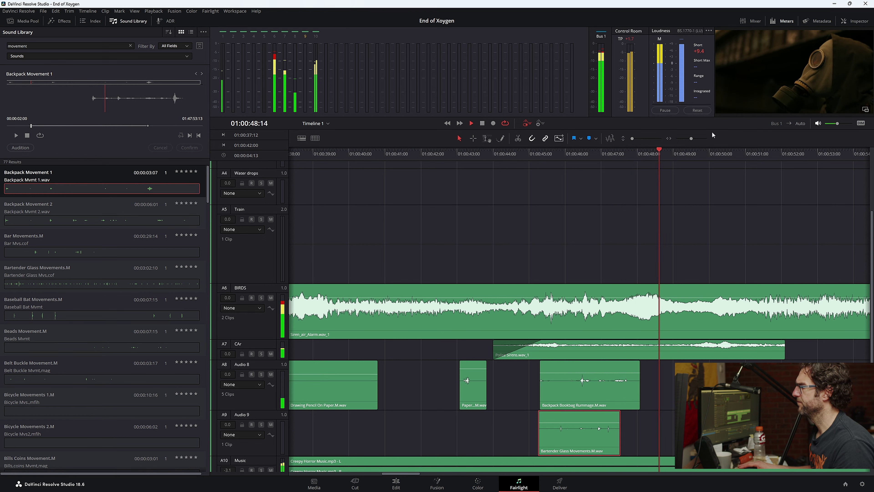
pyautogui.moveTo(691, 138); pyautogui.dragTo(688, 138)
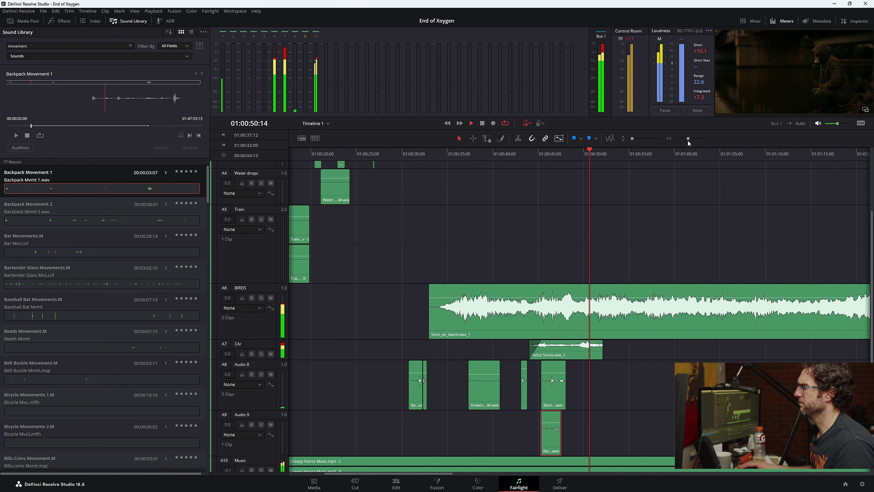
pyautogui.press('space')
pyautogui.moveTo(96, 96); pyautogui.dragTo(587, 399)
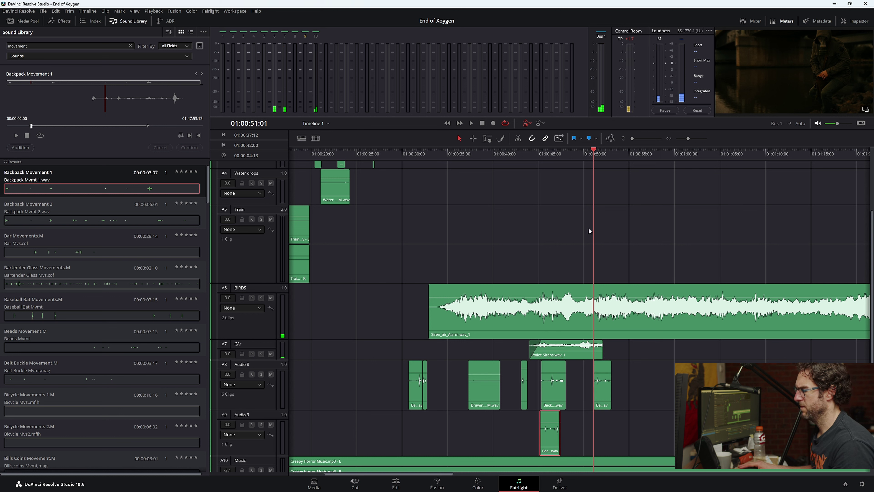
pyautogui.press('space')
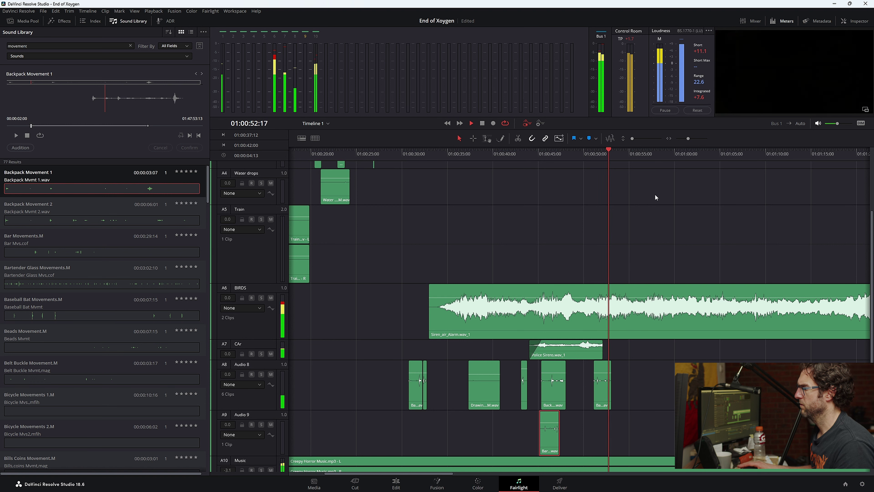
# - Trim the Siren_air_Alarm clip's end to around 01:00:55 and review from 01:00:48
pyautogui.click(687, 138)
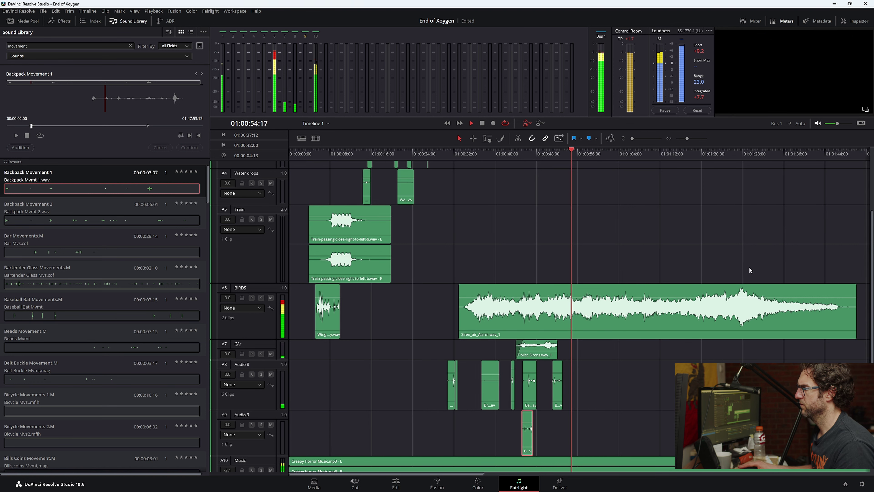
pyautogui.press('space')
pyautogui.moveTo(842, 315); pyautogui.dragTo(562, 312)
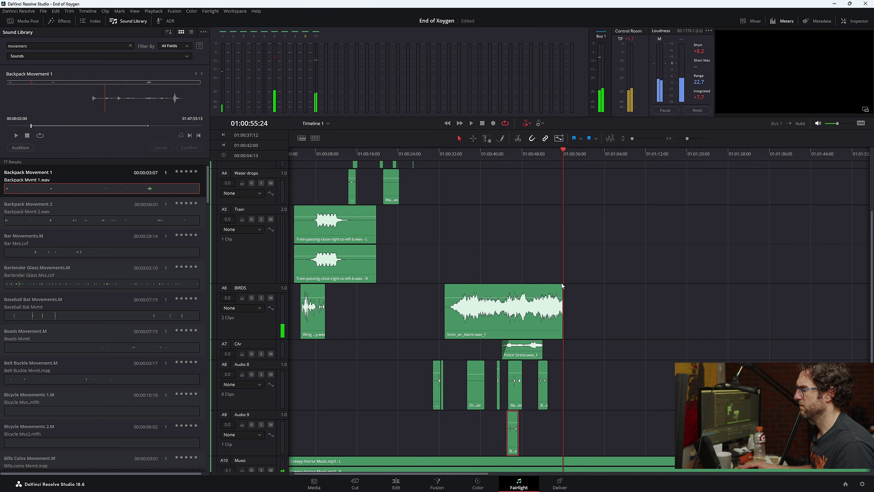
pyautogui.click(521, 154)
pyautogui.press('space')
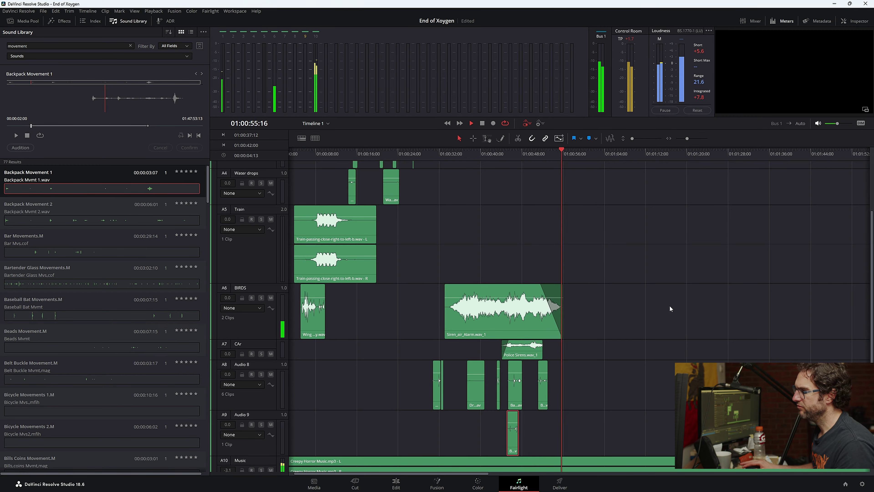
# - Split and extend the Creepy Horror Music clips on the Music track, adding a long fade-out
pyautogui.press('space')
pyautogui.scroll(-1, 664, 320)
pyautogui.click(613, 440)
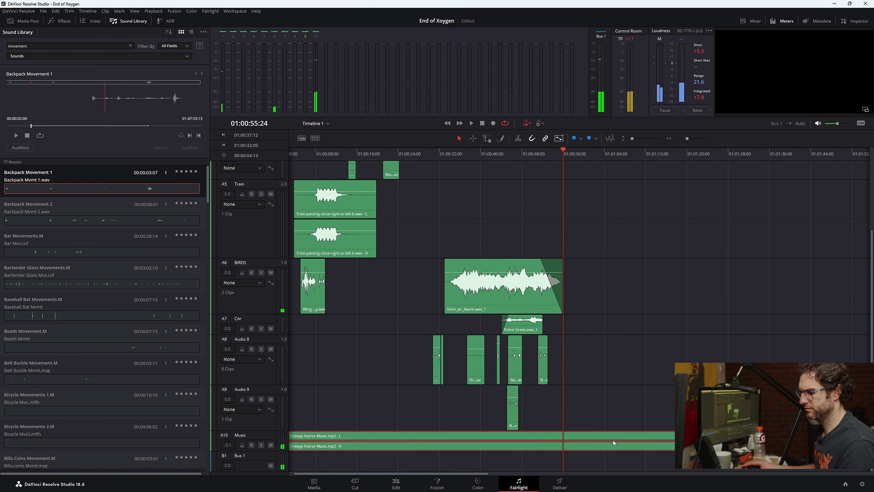
pyautogui.hotkey('ctrl', 'b')
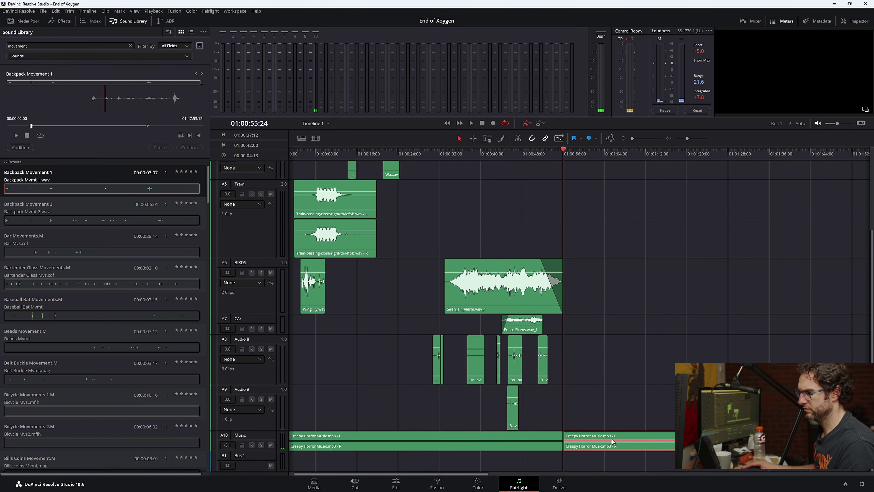
pyautogui.press('Delete')
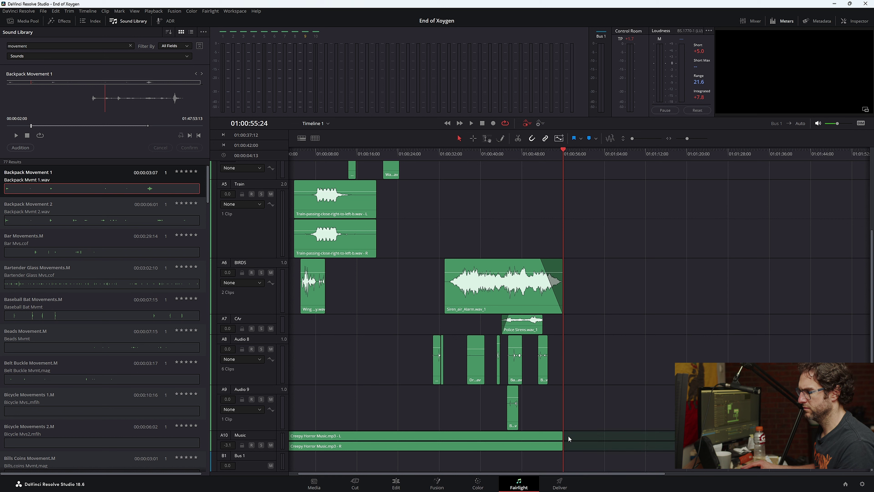
pyautogui.moveTo(564, 435); pyautogui.dragTo(583, 436)
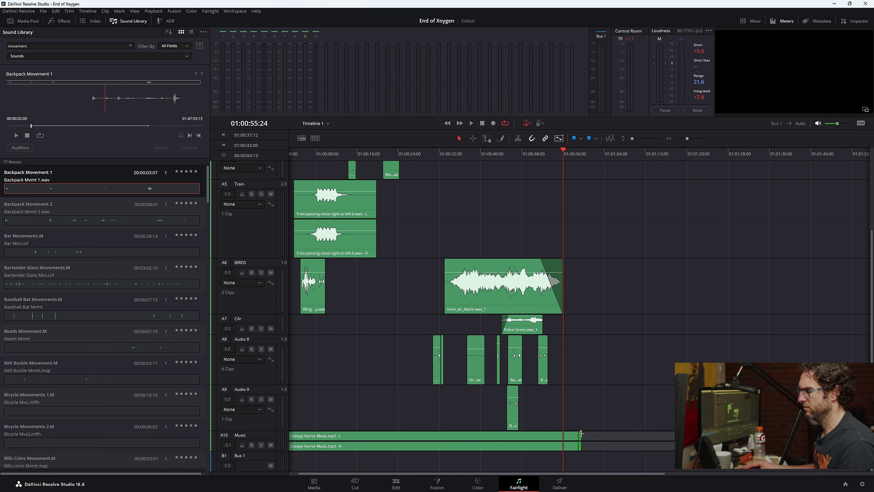
pyautogui.moveTo(269, 451); pyautogui.dragTo(270, 465)
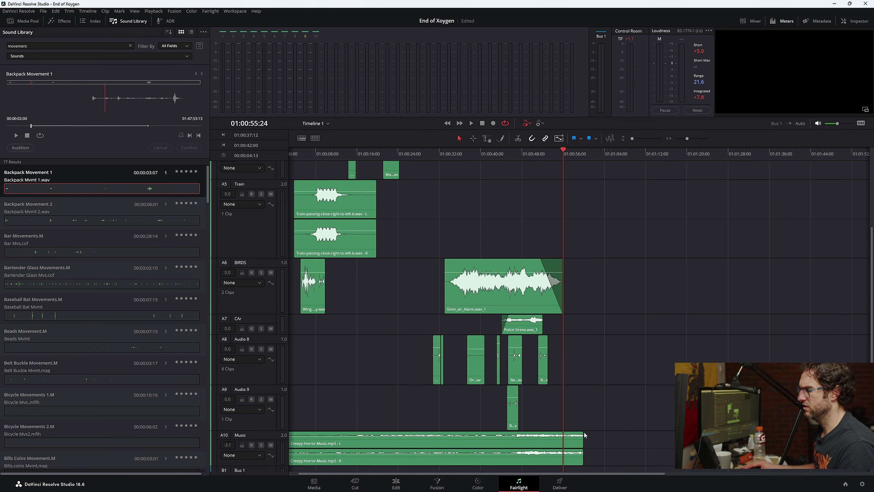
pyautogui.moveTo(582, 431); pyautogui.dragTo(558, 432)
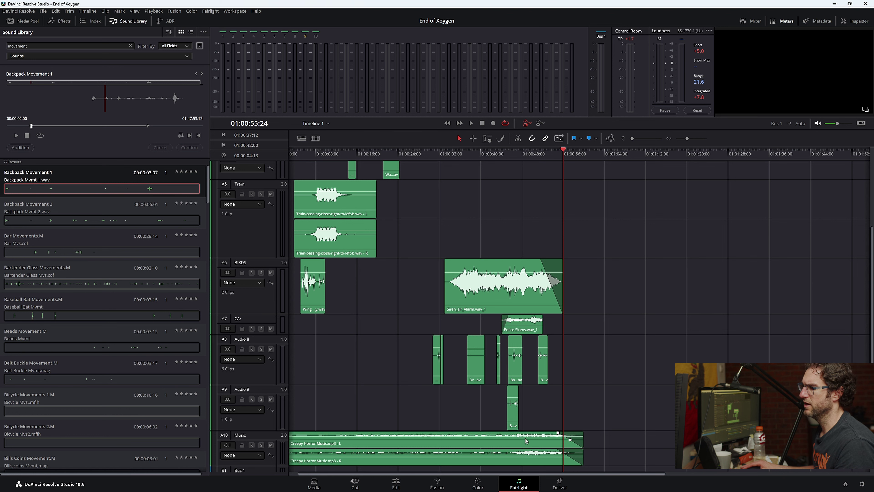
# - Play the mix back from the start of the timeline
pyautogui.press('Home')
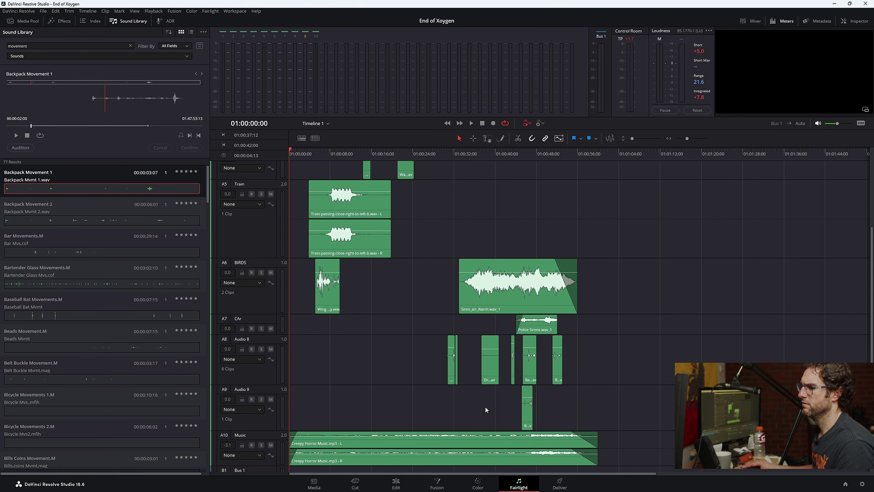
pyautogui.moveTo(401, 152); pyautogui.dragTo(383, 158)
pyautogui.press('space')
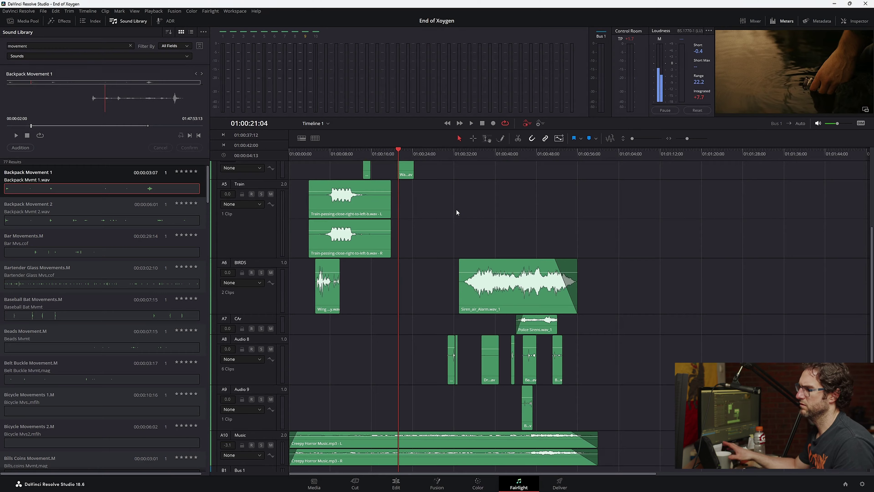
# - Lower the bath clip on the Water track by 2.6 dB, replay it, then play full screen
pyautogui.scroll(2, 523, 231)
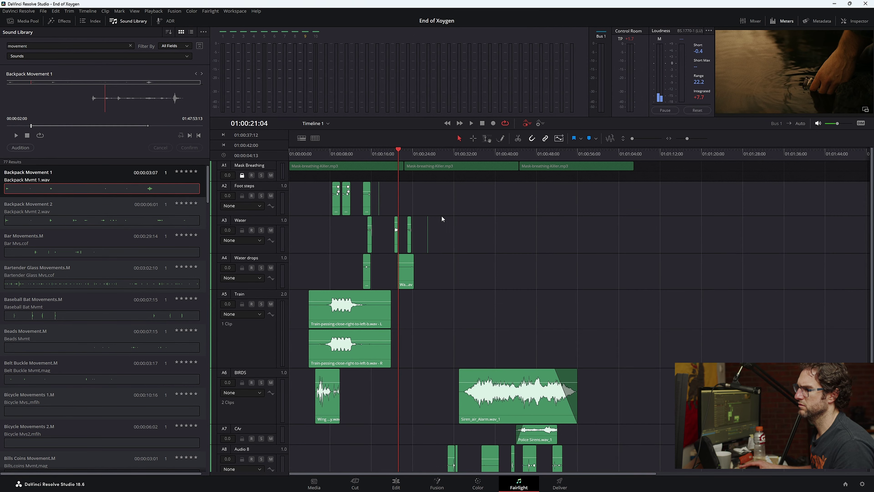
pyautogui.click(391, 151)
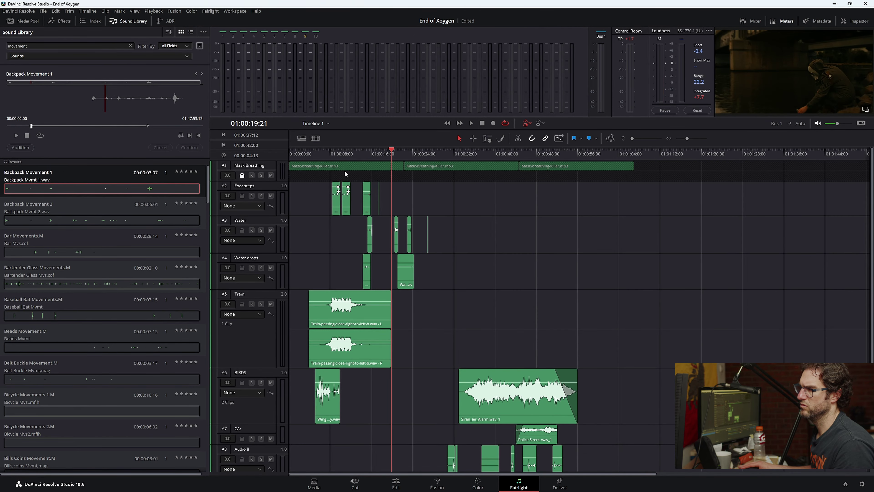
pyautogui.click(250, 219)
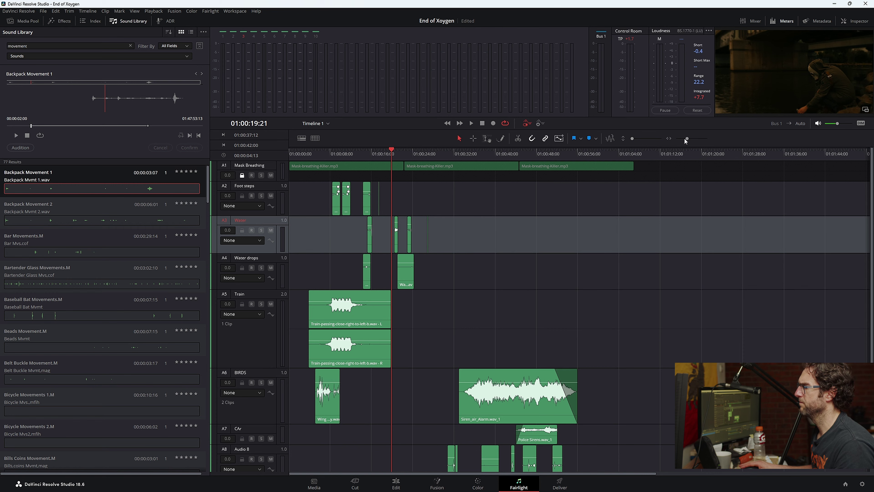
pyautogui.moveTo(685, 140); pyautogui.dragTo(690, 141)
pyautogui.moveTo(606, 222); pyautogui.dragTo(605, 223)
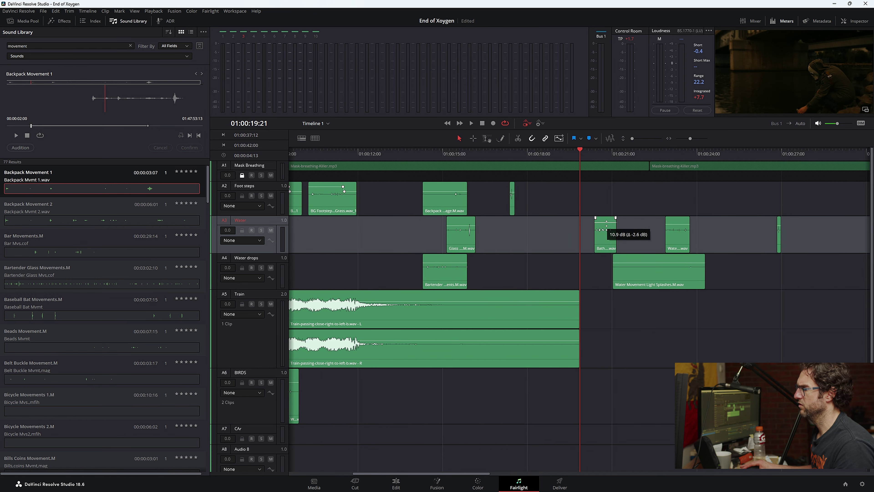
pyautogui.press('space')
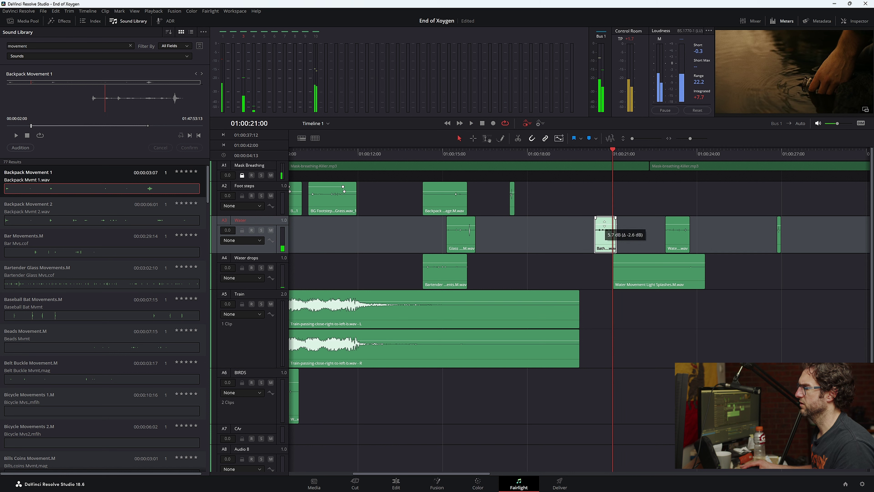
pyautogui.click(580, 152)
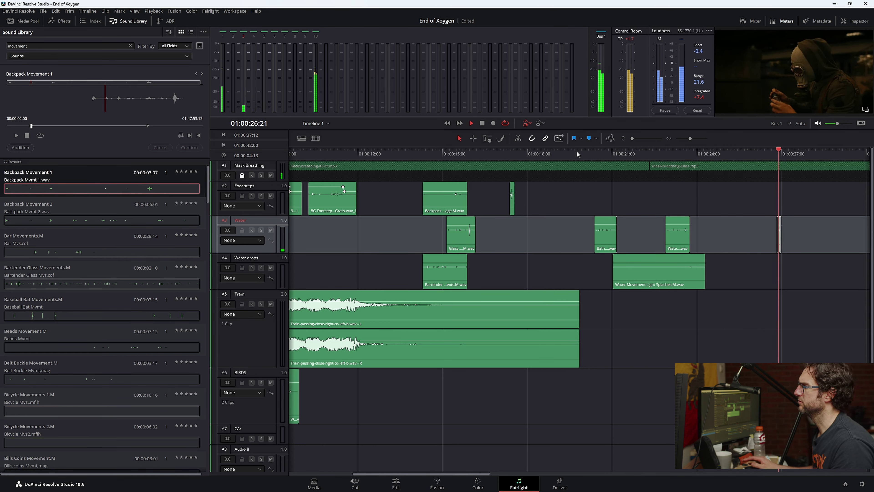
pyautogui.hotkey('ctrl', 'f')
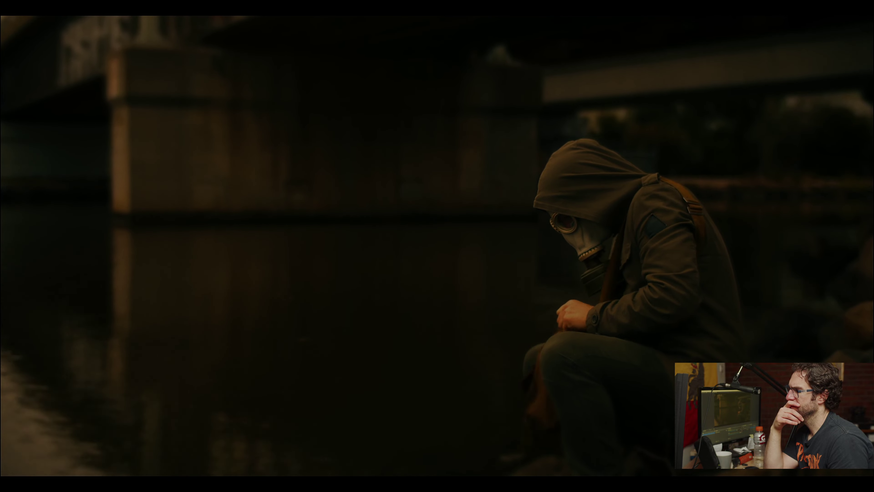
# - Exit full screen and replay the Backpack clip section on Audio 8 from about 01:00:26
pyautogui.press('Escape')
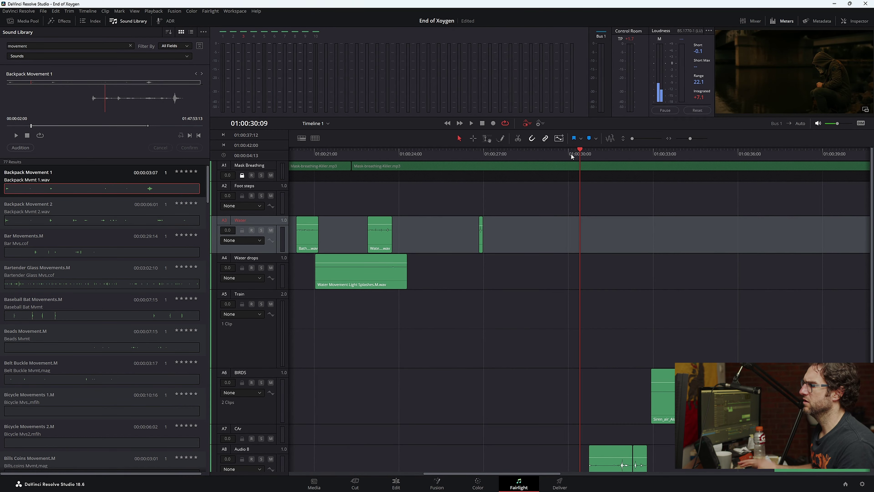
pyautogui.scroll(-4, 606, 250)
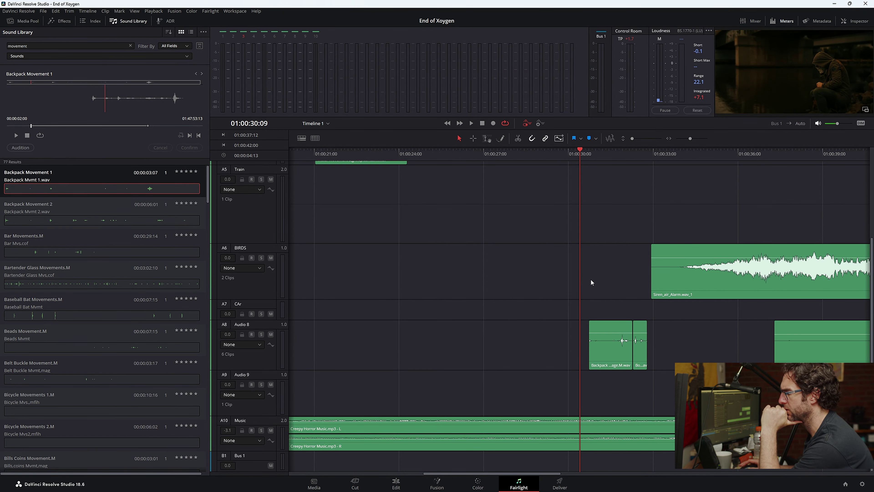
pyautogui.click(617, 349)
pyautogui.press('space')
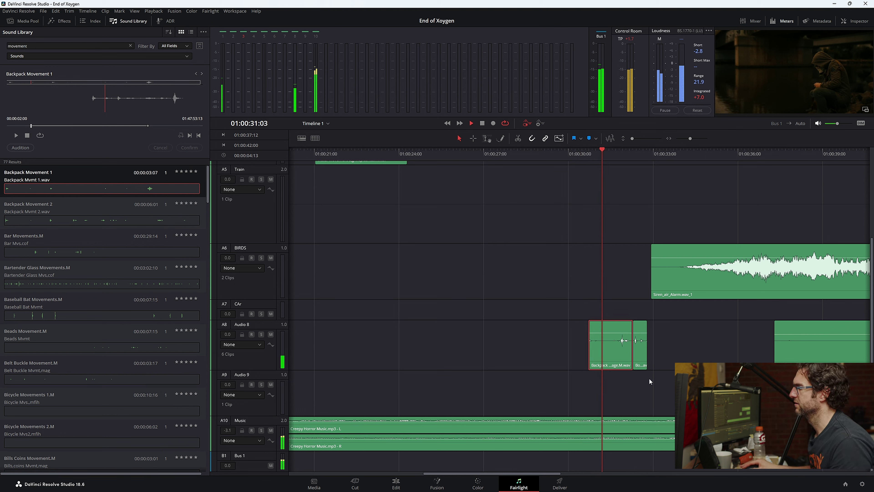
pyautogui.click(474, 153)
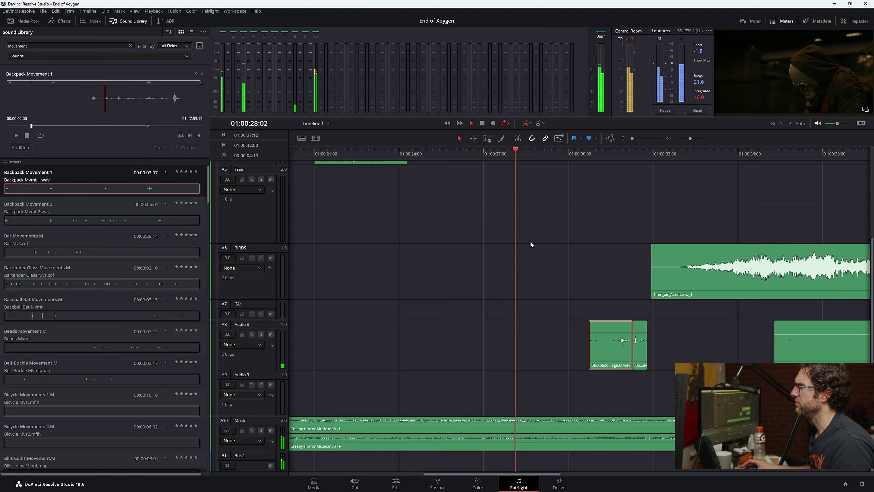
pyautogui.scroll(5, 531, 242)
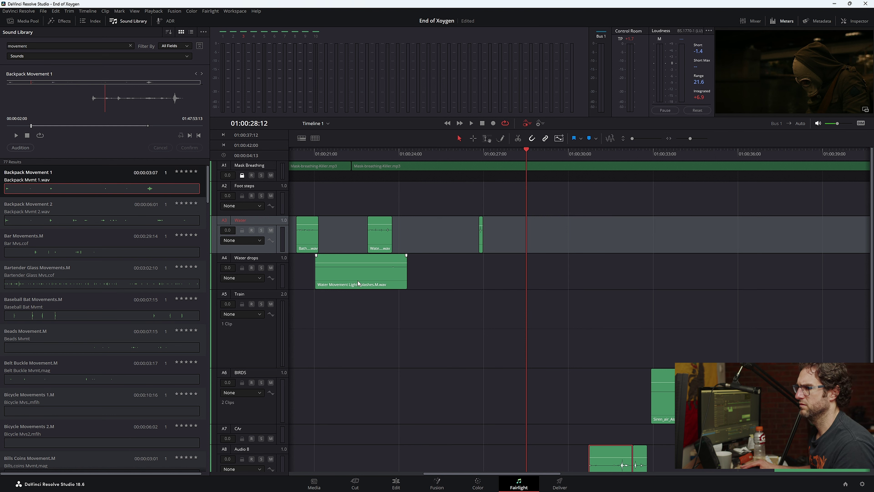
pyautogui.scroll(-5, 475, 355)
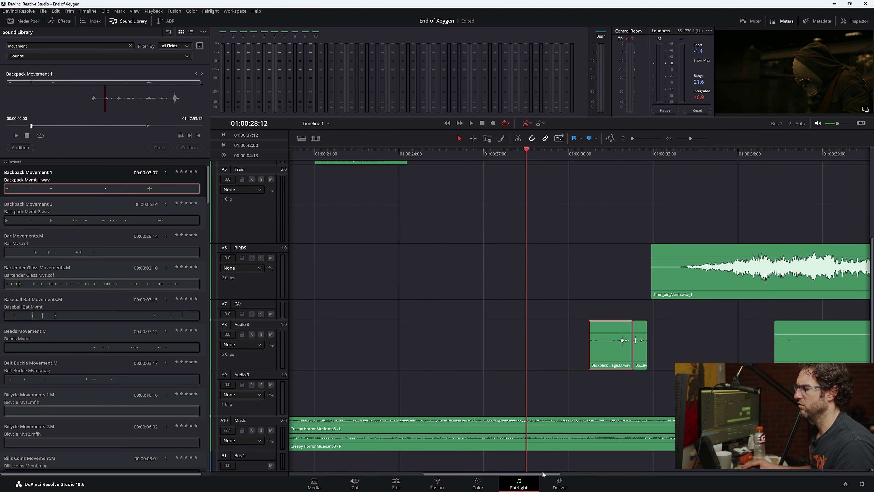
pyautogui.moveTo(542, 471); pyautogui.dragTo(425, 472)
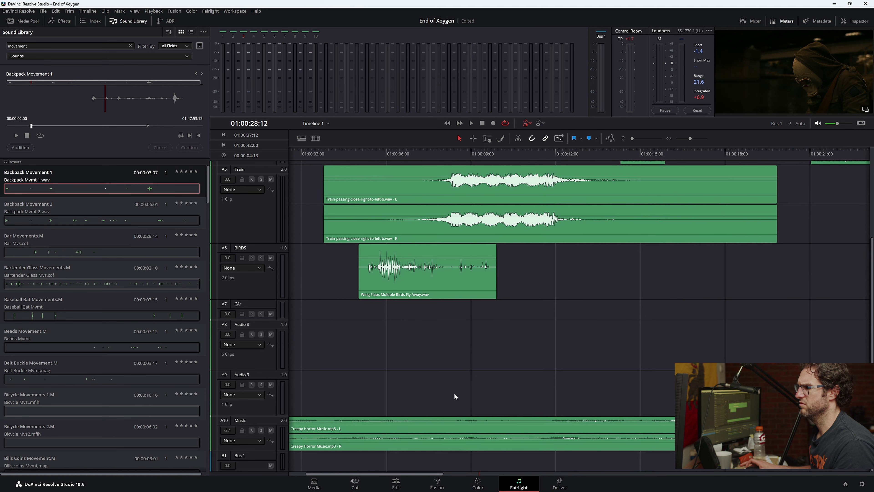
pyautogui.scroll(5, 454, 393)
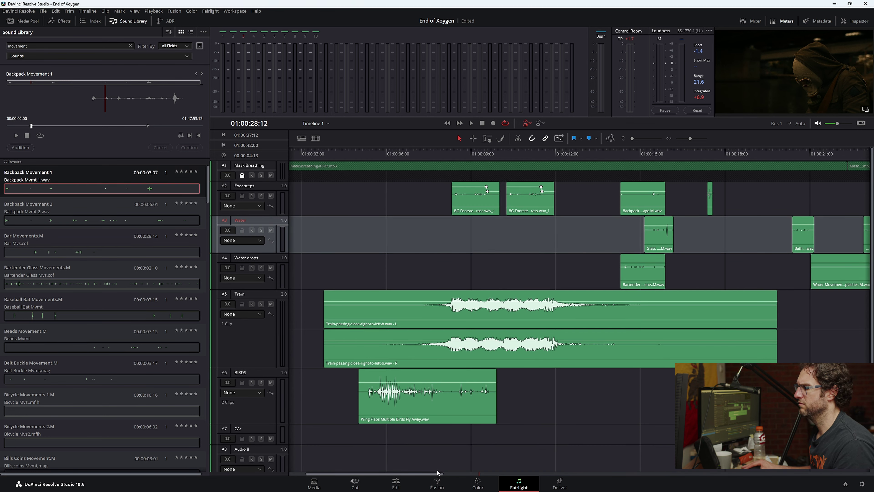
pyautogui.moveTo(437, 472)
pyautogui.mouseDown()
pyautogui.moveTo(470, 474)
pyautogui.moveTo(445, 478)
pyautogui.mouseUp()
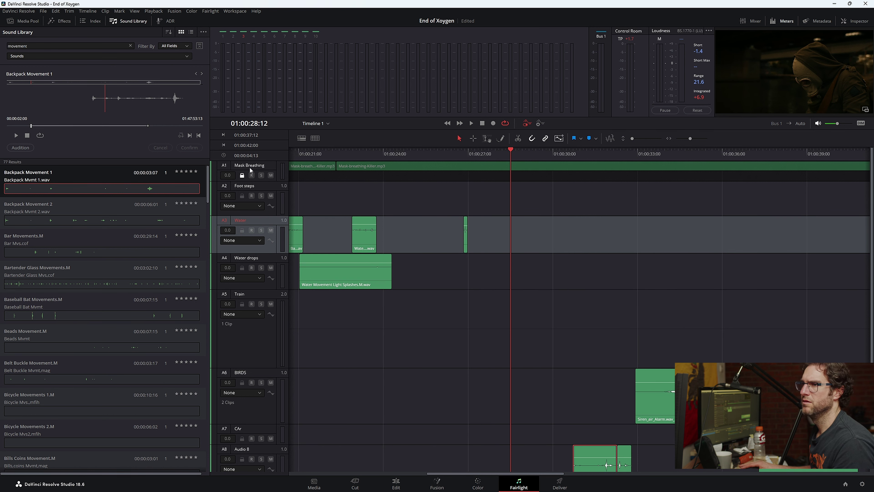
# - Search the Sound Library for 'bag' and preview Backpack Bookbag Rummage against the timeline near 01:00:27
pyautogui.click(130, 46)
pyautogui.write('ba')
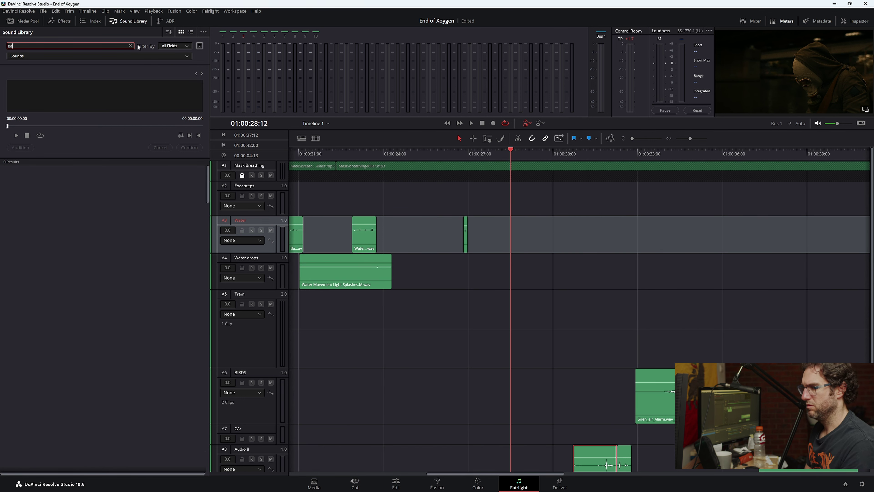
pyautogui.write('g')
pyautogui.click(90, 188)
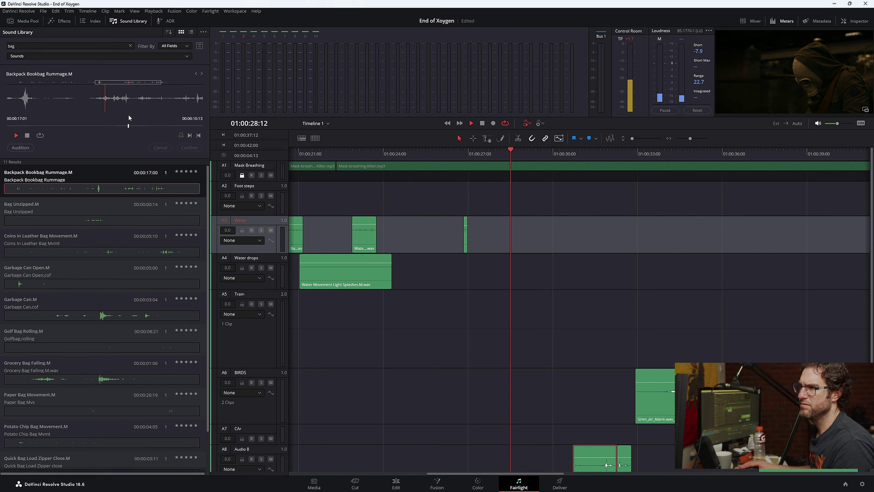
pyautogui.click(134, 126)
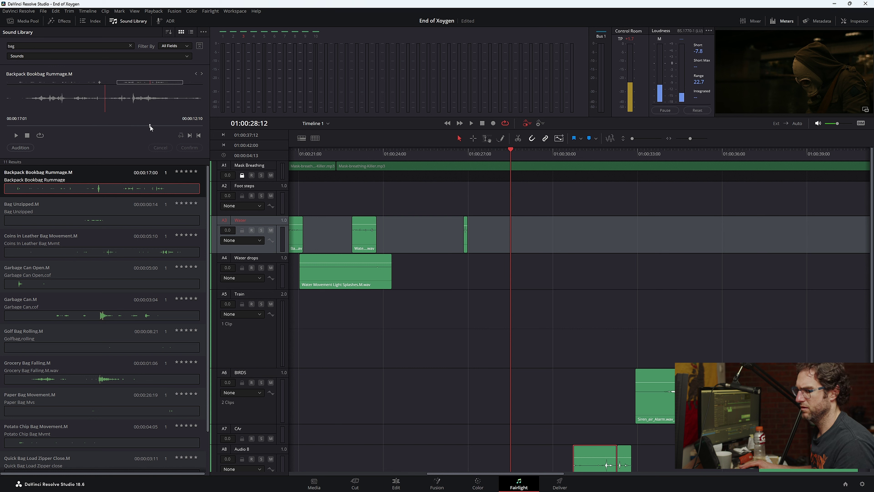
pyautogui.moveTo(150, 126); pyautogui.dragTo(123, 125)
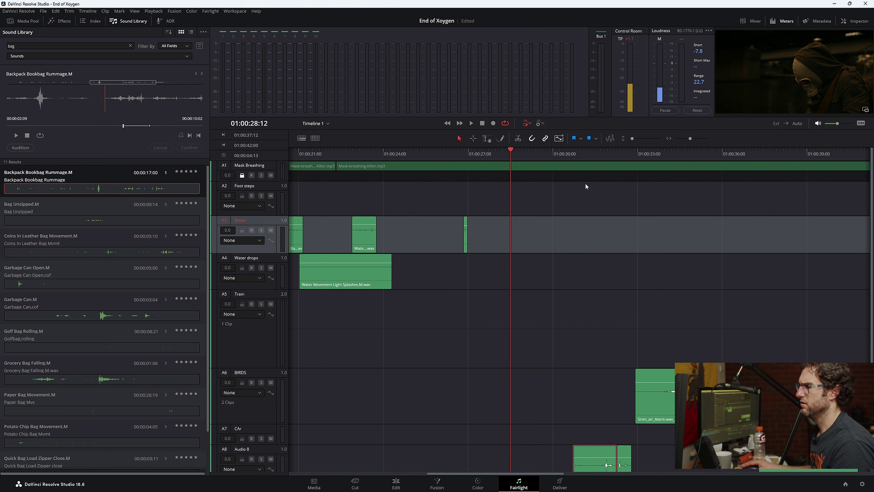
pyautogui.click(467, 157)
pyautogui.press('space')
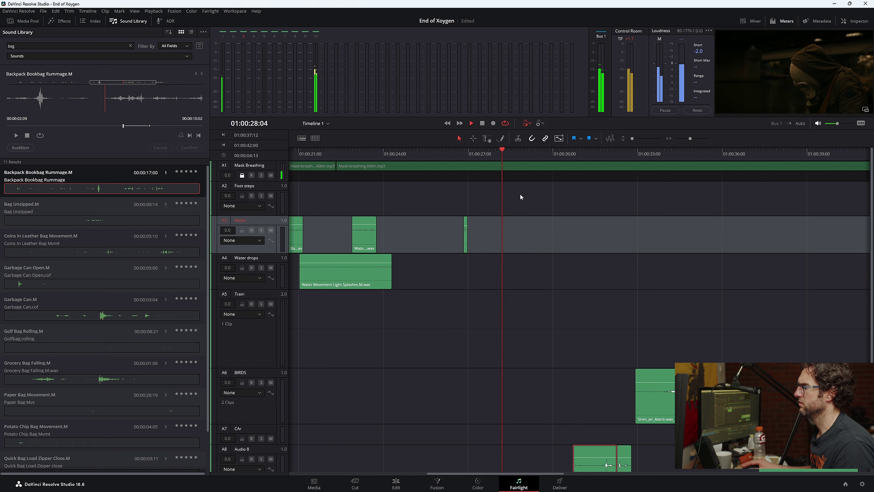
pyautogui.press('space')
# - Place the Backpack Bookbag Rummage sound on the Water drops track (A4) and audition it around 01:00:26
pyautogui.moveTo(94, 105); pyautogui.dragTo(528, 274)
pyautogui.press('space')
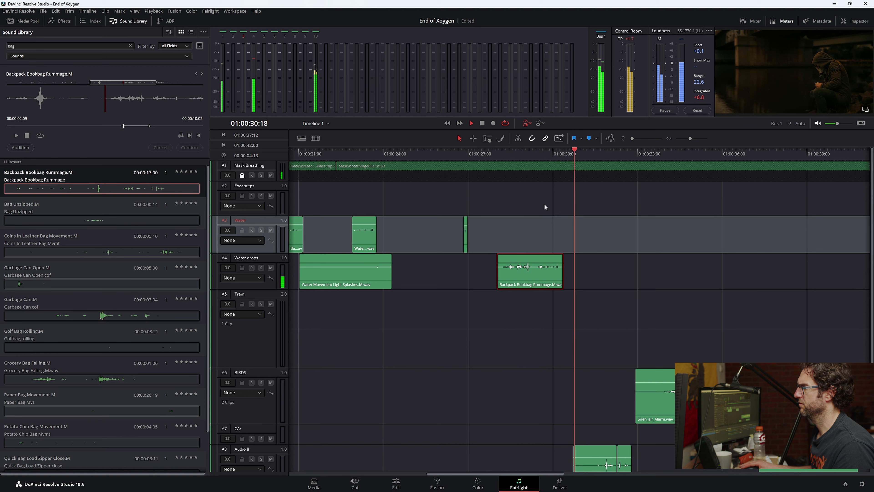
pyautogui.click(495, 156)
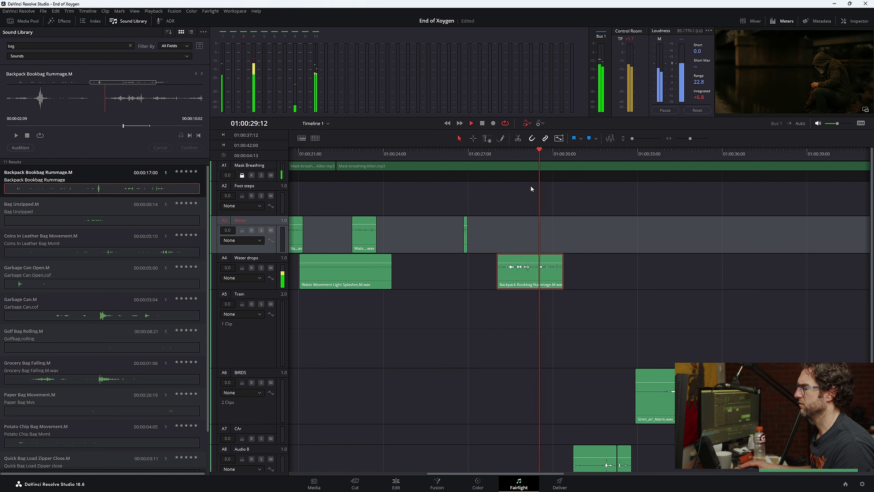
pyautogui.click(486, 155)
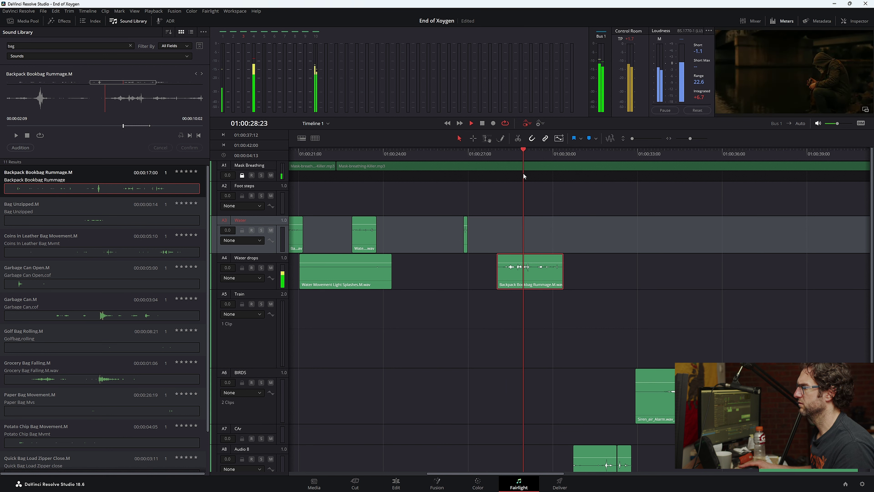
pyautogui.click(498, 155)
pyautogui.press('space')
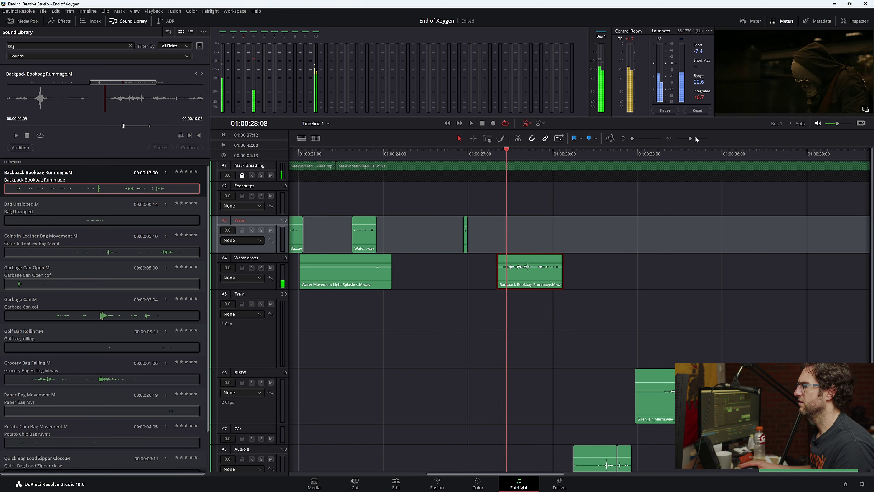
pyautogui.scroll(5, 503, 154)
pyautogui.press('space')
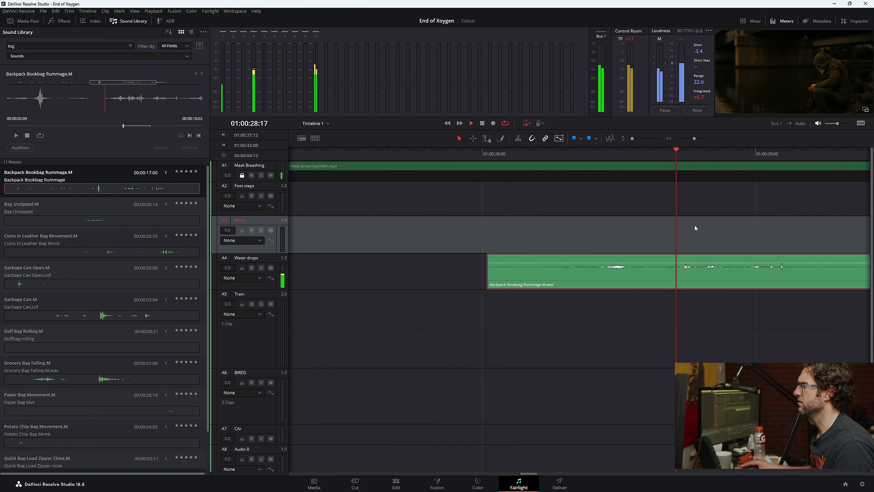
pyautogui.press('space')
pyautogui.press('space')
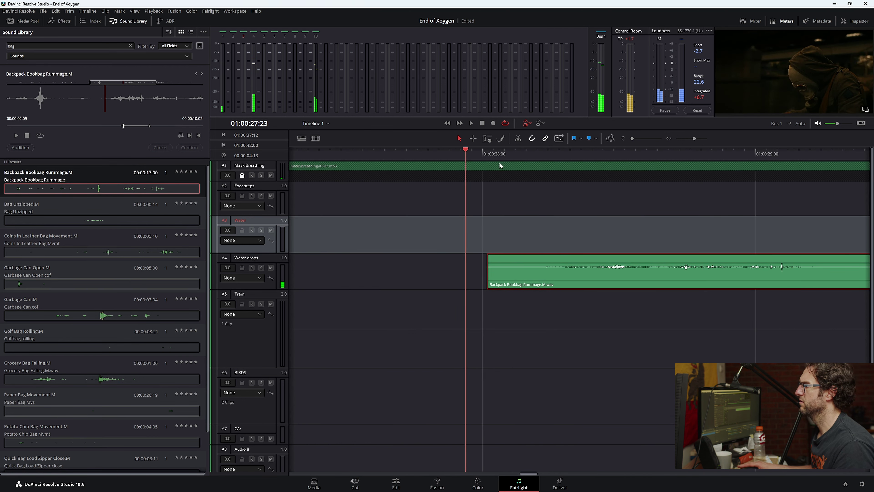
pyautogui.press('space')
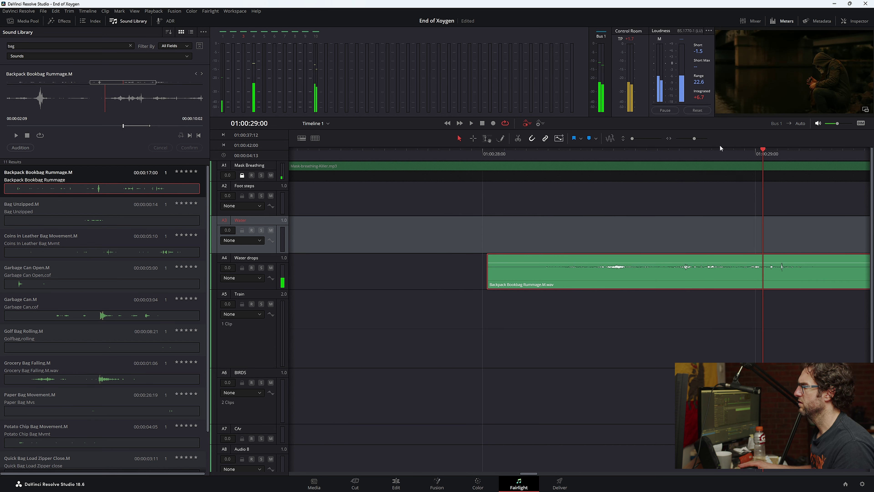
# - Move the Backpack clip earlier on A4 and replay it from just before the clip
pyautogui.moveTo(693, 139); pyautogui.dragTo(692, 138)
pyautogui.press('Up')
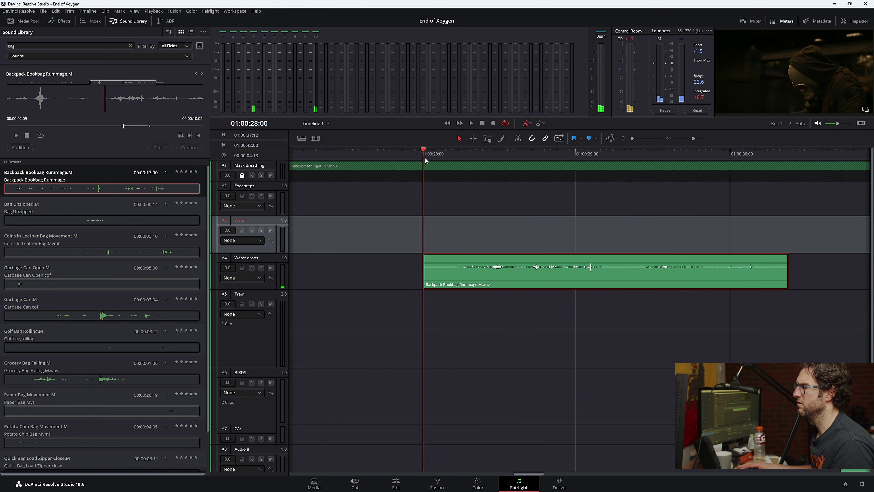
pyautogui.press('space')
pyautogui.press('space')
pyautogui.moveTo(532, 274); pyautogui.dragTo(473, 274)
pyautogui.click(356, 151)
pyautogui.press('space')
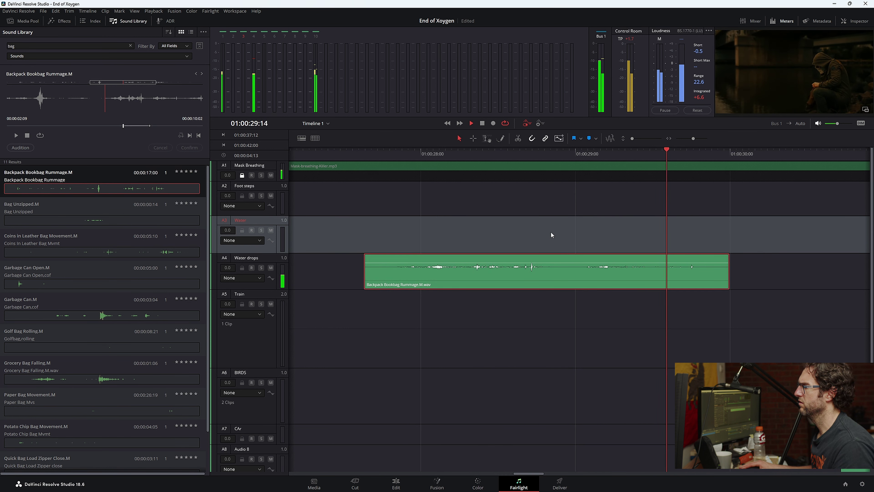
pyautogui.press('space')
# - Zoom out and play the scene full screen to check the rummage timing
pyautogui.click(691, 140)
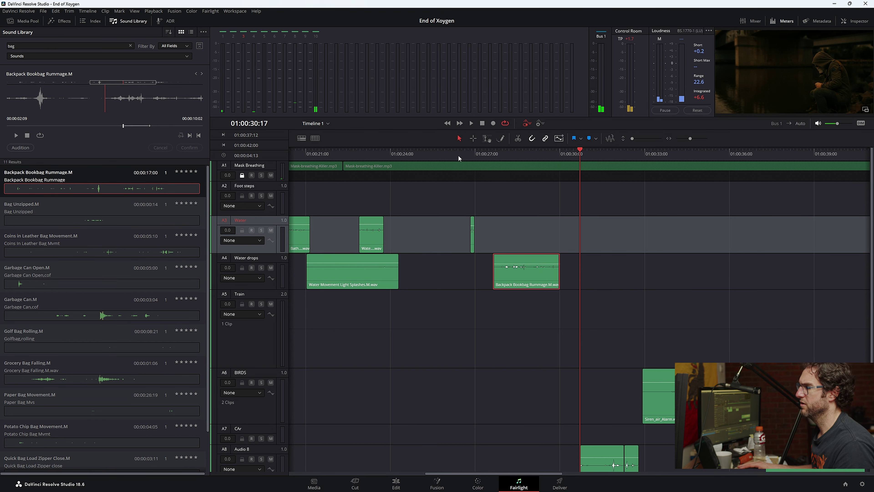
pyautogui.hotkey('ctrl', 'f')
pyautogui.press('space')
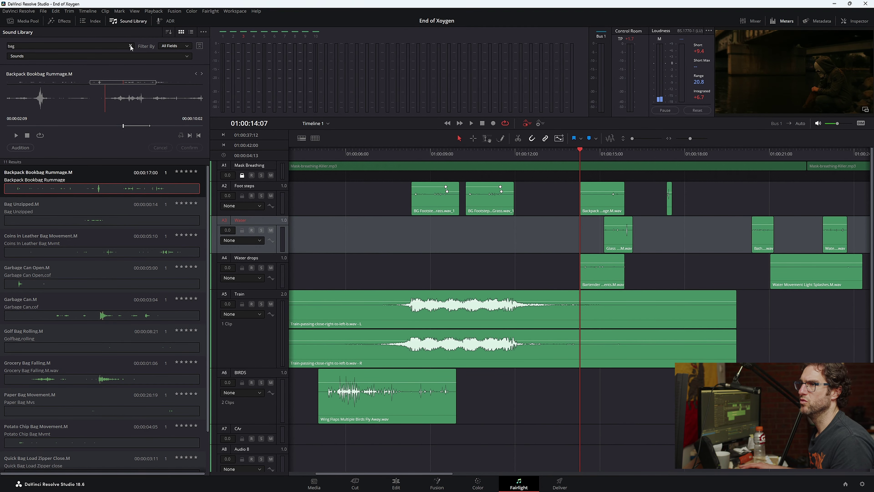
# - Search the Sound Library for 'wind' and preview Wind through palm trees, Window Blinds, Wind Hallway and Toy Winding Up
pyautogui.click(131, 46)
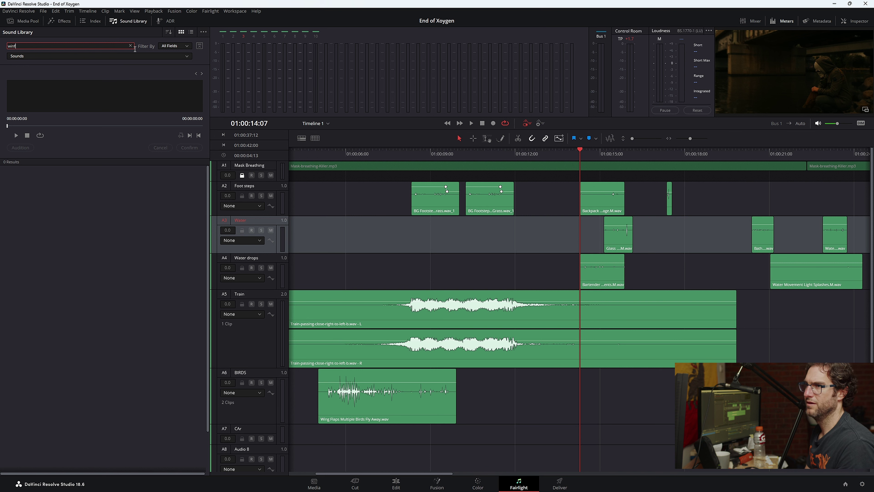
pyautogui.write('wind')
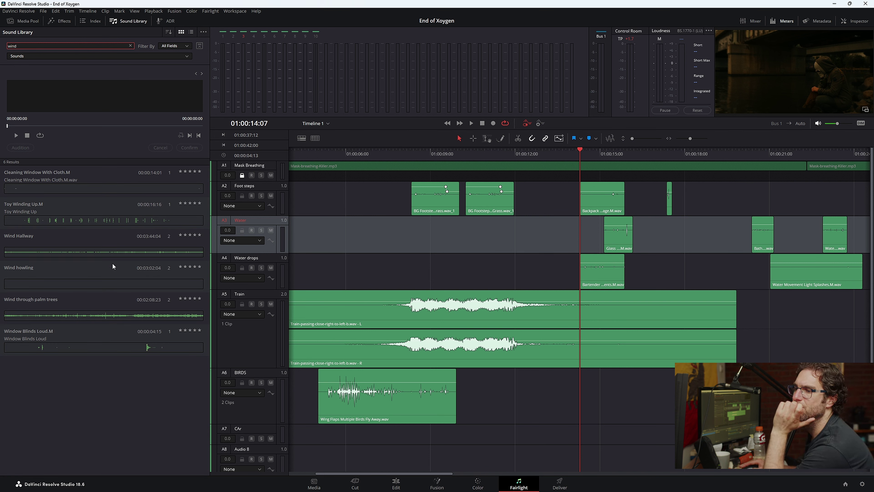
pyautogui.click(84, 314)
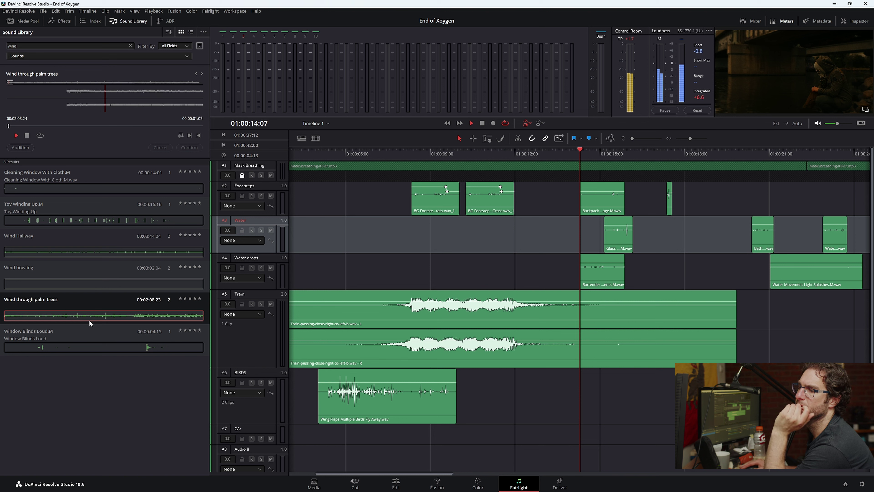
pyautogui.click(77, 347)
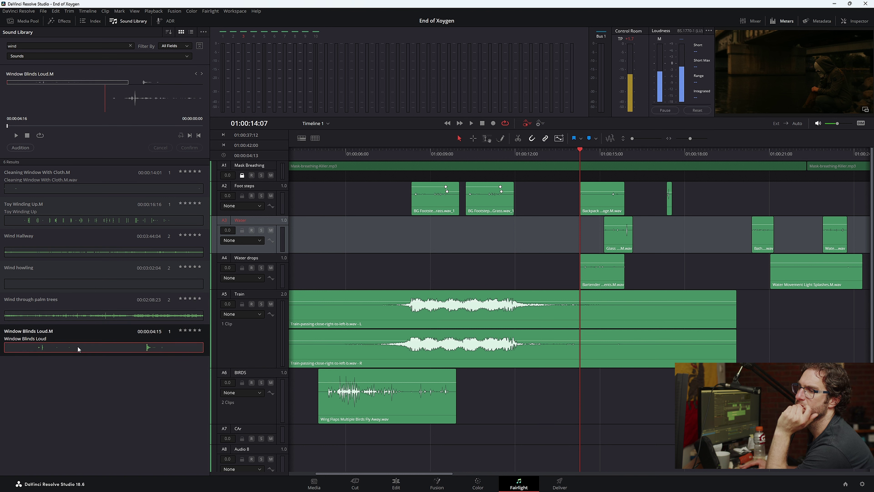
pyautogui.click(82, 252)
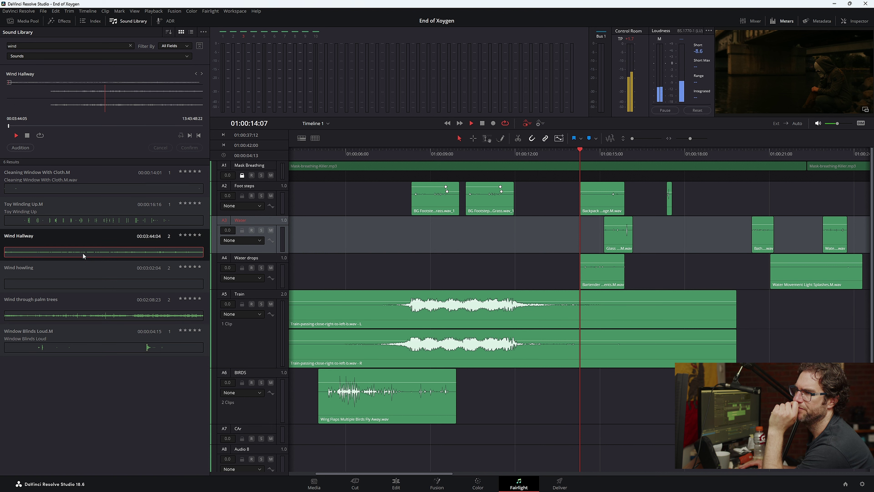
pyautogui.click(86, 224)
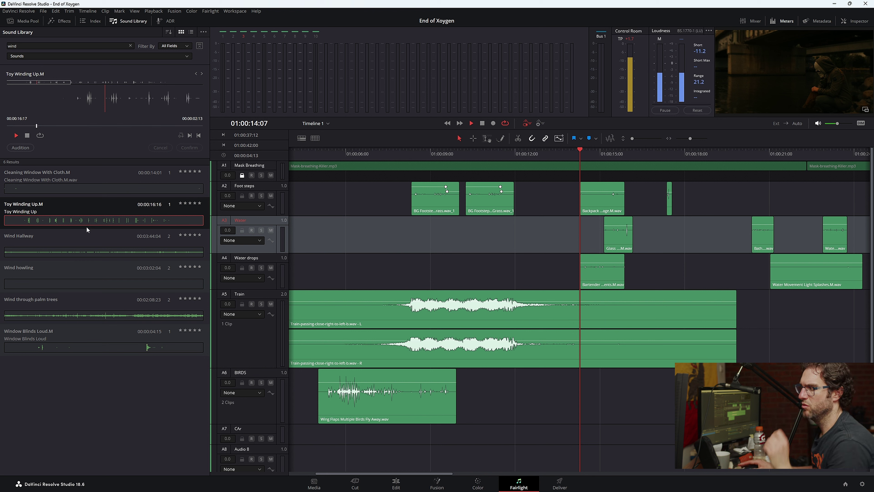
# - Search 'ambience', preview the room whispering, coffee shop, daytime and city ambiences, then clear the search
pyautogui.click(130, 46)
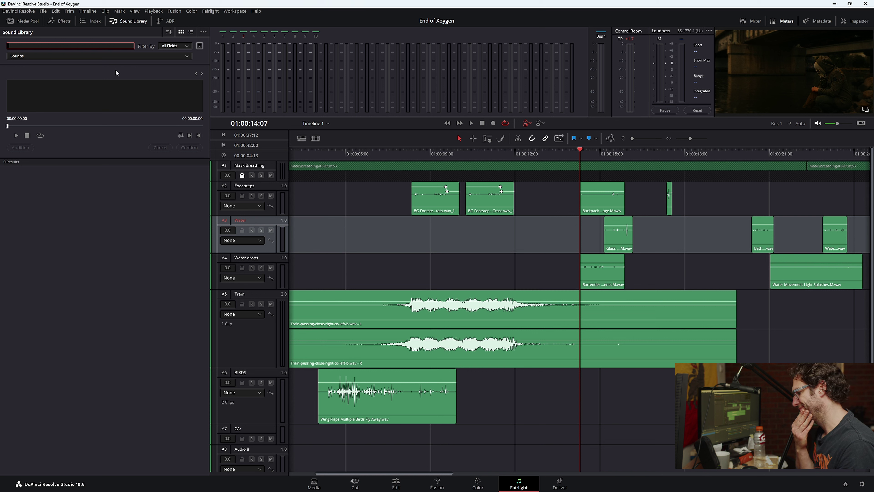
pyautogui.write('ambie')
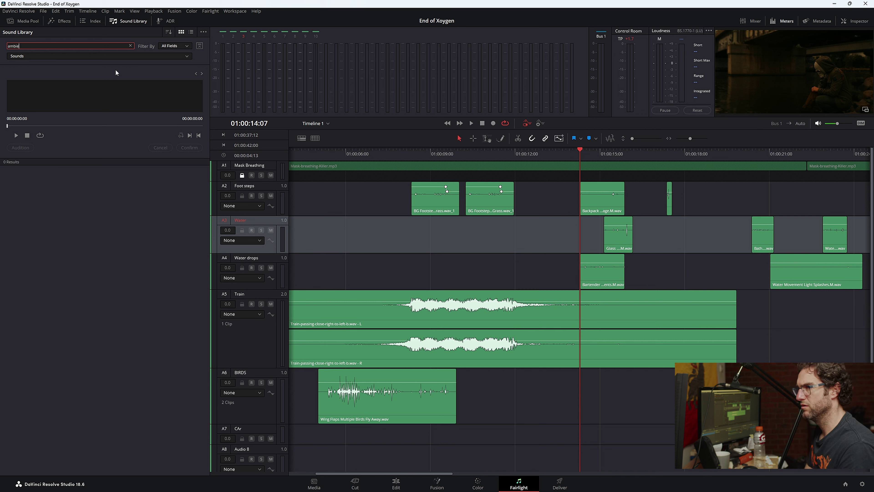
pyautogui.write('nce')
pyautogui.press('Return')
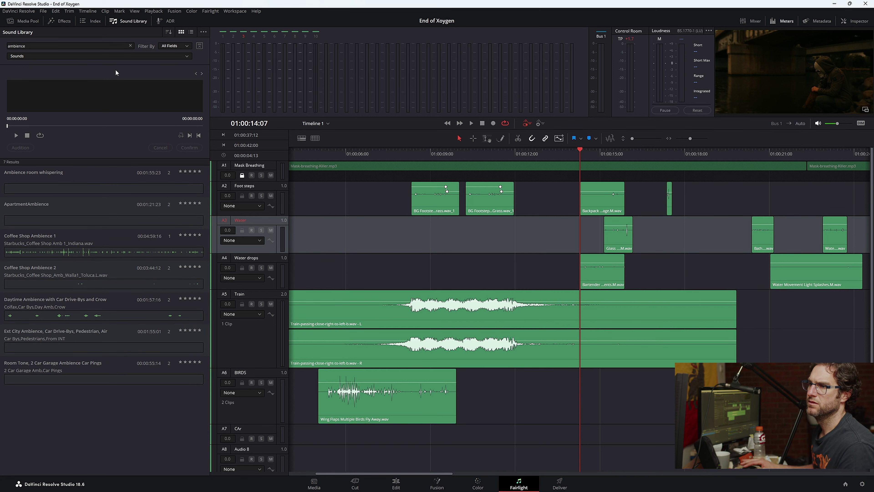
pyautogui.click(93, 184)
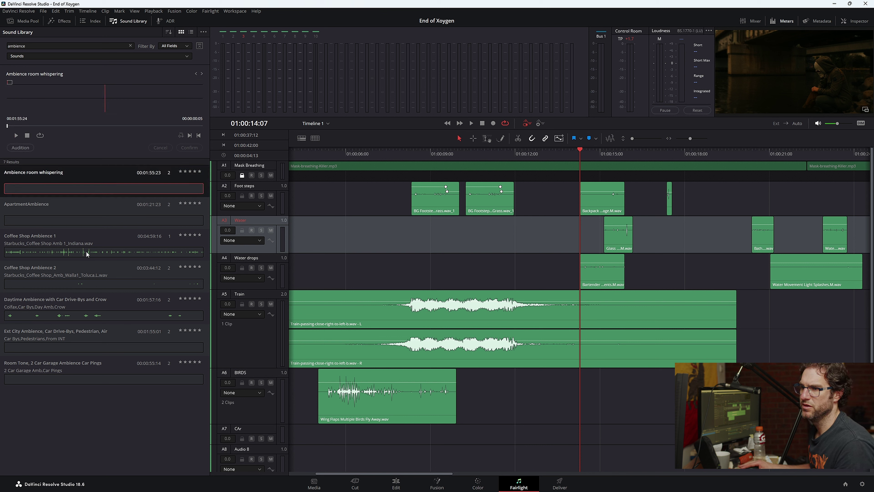
pyautogui.click(86, 283)
pyautogui.click(90, 316)
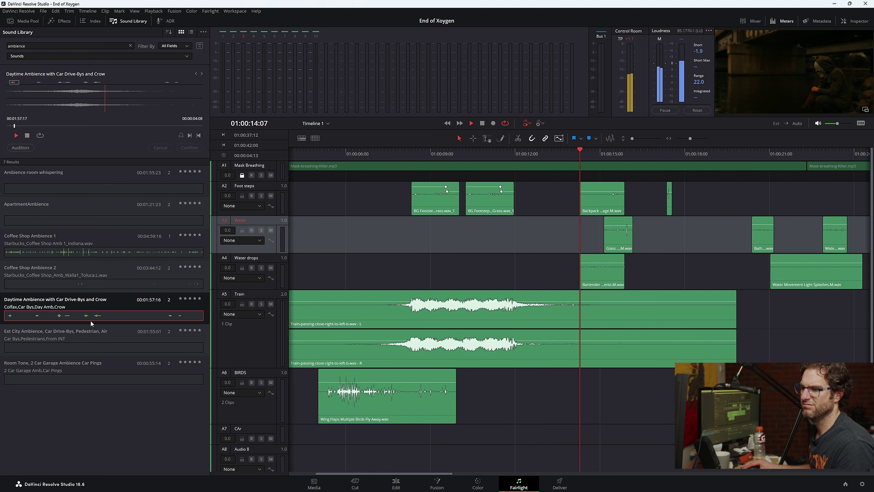
pyautogui.click(94, 342)
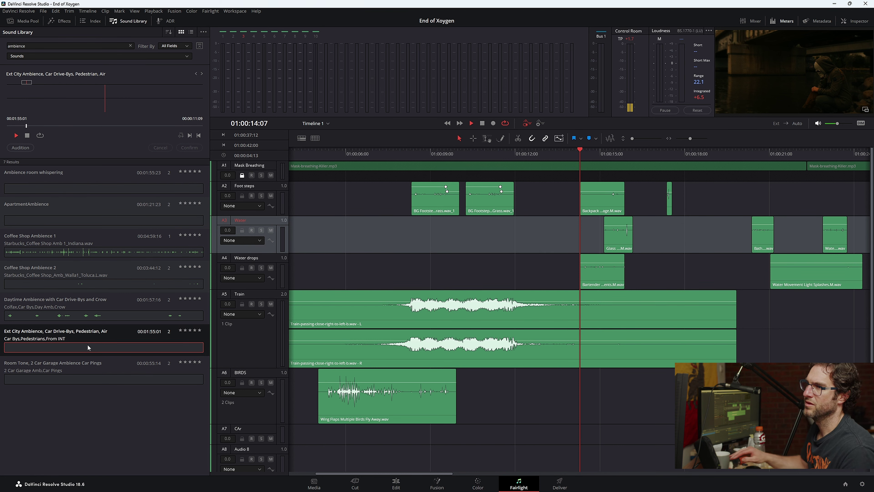
pyautogui.press('space')
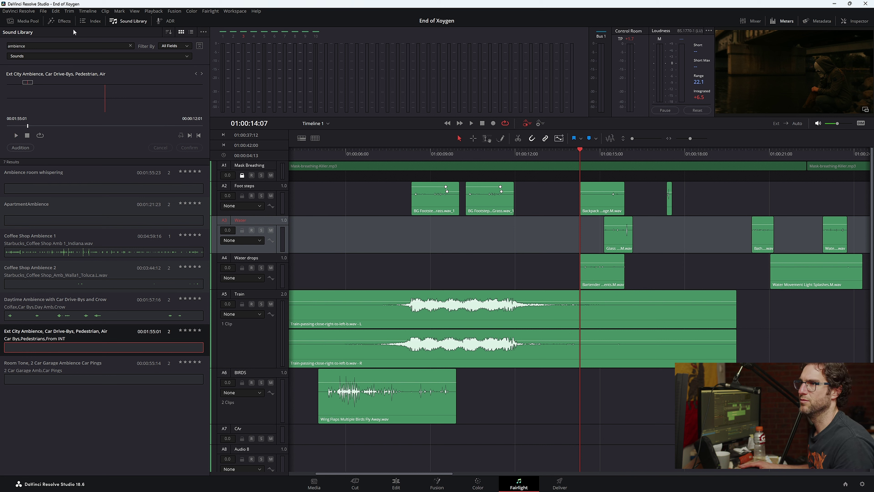
pyautogui.click(131, 44)
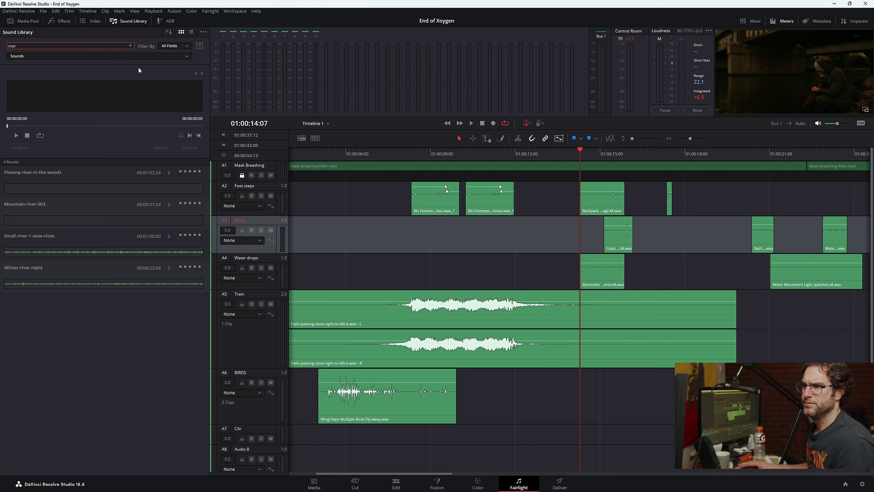
# - Preview Flowing-river-in-the-woods and drop it onto the timeline, moving it down to A9
pyautogui.click(106, 193)
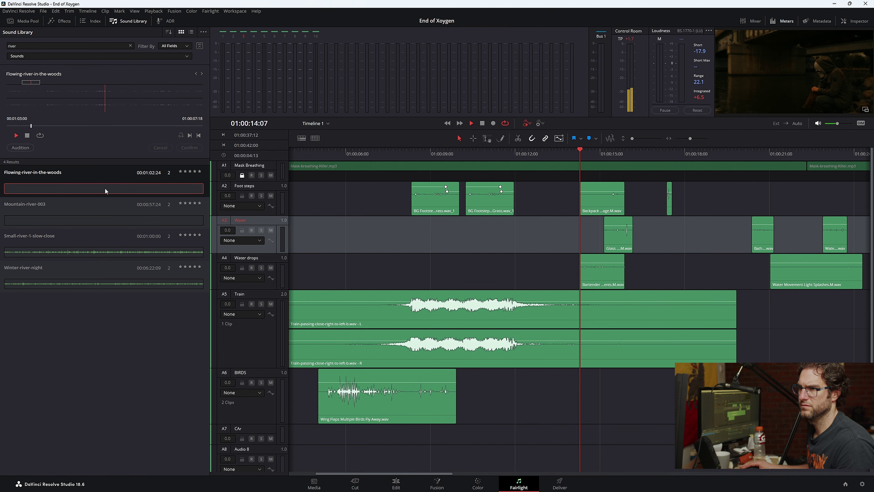
pyautogui.moveTo(106, 189); pyautogui.dragTo(476, 442)
pyautogui.scroll(-3, 479, 437)
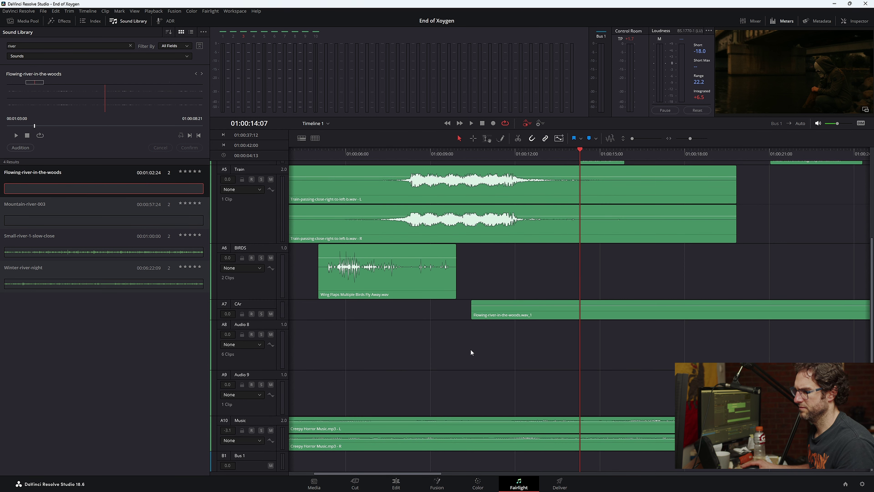
pyautogui.moveTo(516, 318); pyautogui.dragTo(479, 409)
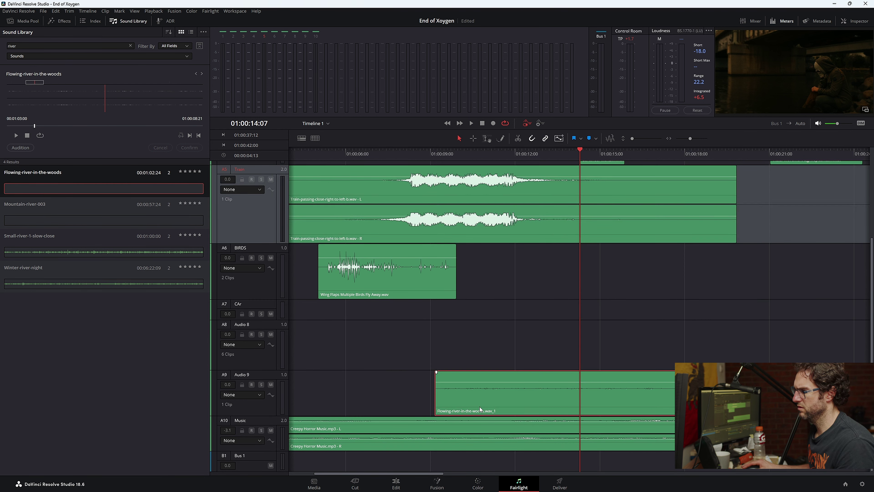
# - Add an Audio 10 track below Audio 9 and move the river clip onto it, starting at 01:00:00:00
pyautogui.rightClick(263, 408)
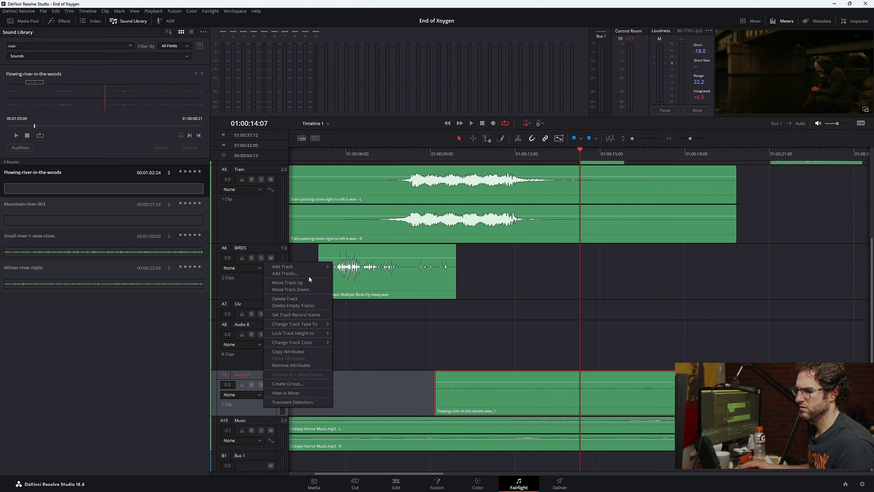
pyautogui.click(346, 266)
pyautogui.moveTo(470, 396); pyautogui.dragTo(470, 431)
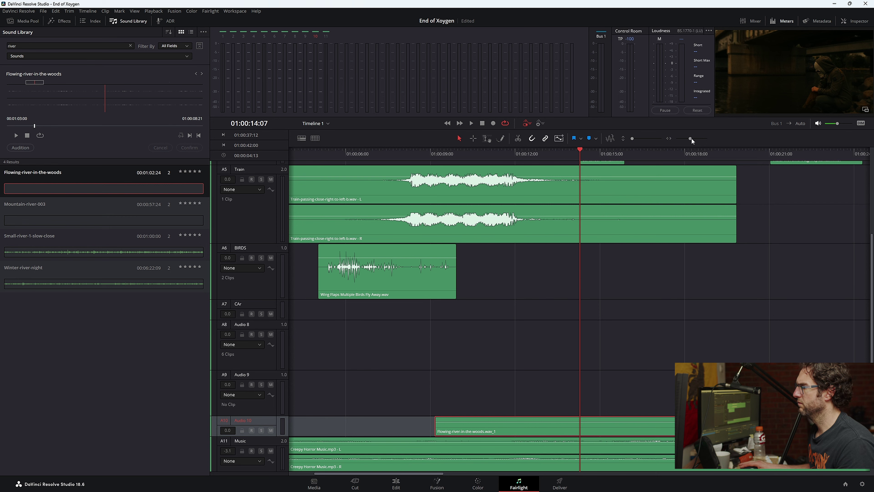
pyautogui.moveTo(691, 139); pyautogui.dragTo(687, 141)
pyautogui.moveTo(410, 428); pyautogui.dragTo(363, 428)
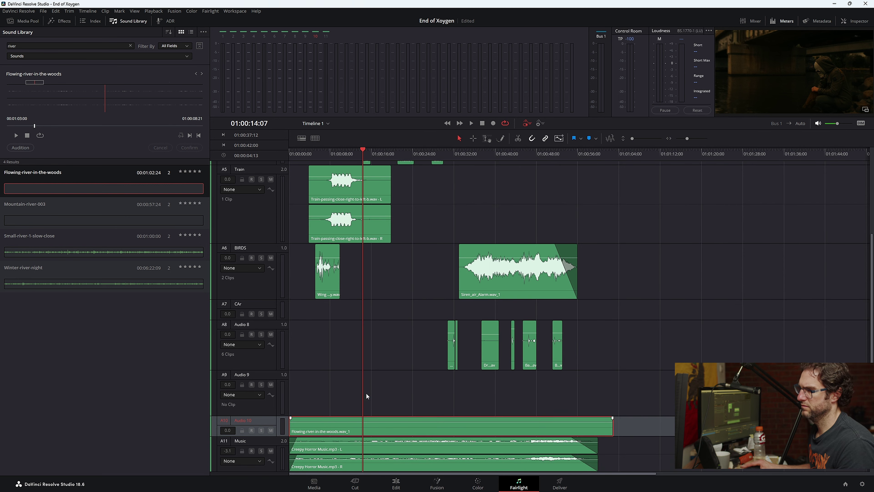
# - Play the mix from the timeline start, briefly soloing the river track A10
pyautogui.press('Home')
pyautogui.press('space')
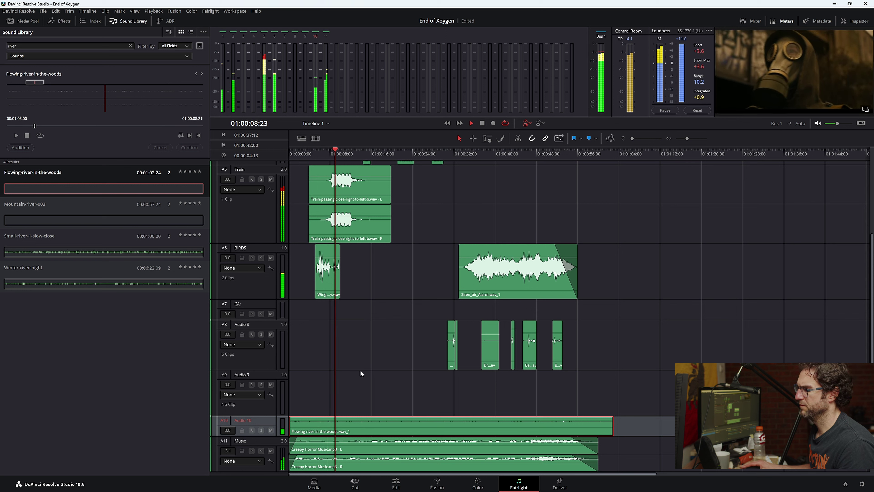
pyautogui.click(261, 430)
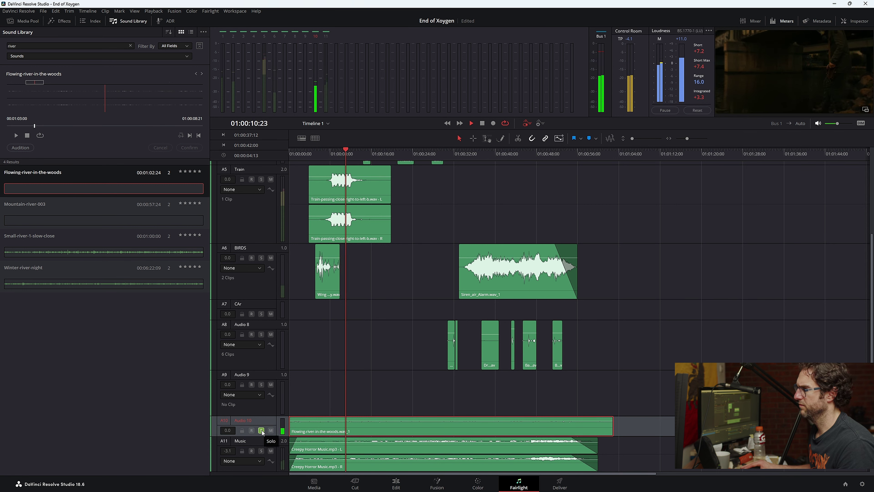
pyautogui.click(261, 430)
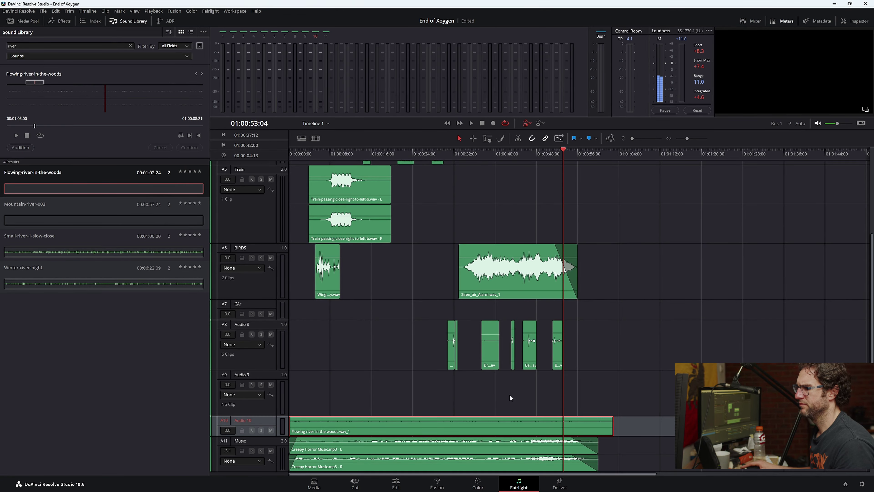
# - Replay the mix from near the start, jumping ahead to 01:00:32 before stopping
pyautogui.scroll(4, 510, 395)
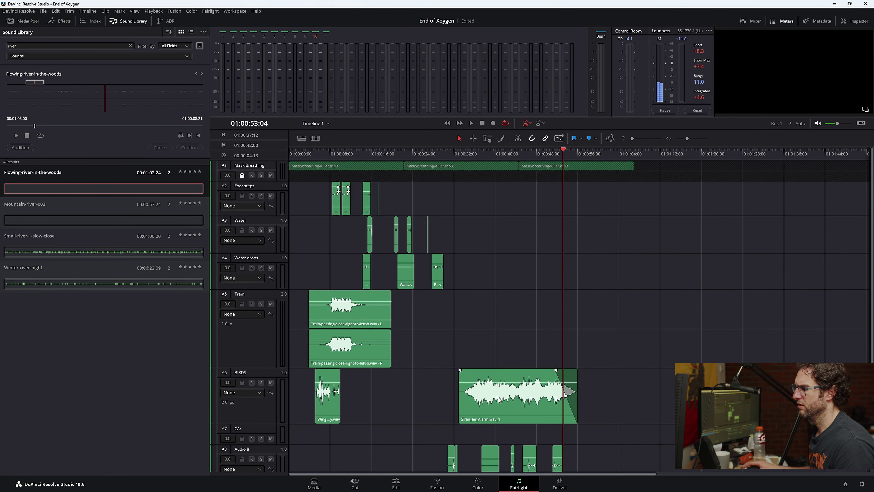
pyautogui.scroll(-5, 495, 401)
pyautogui.scroll(5, 424, 286)
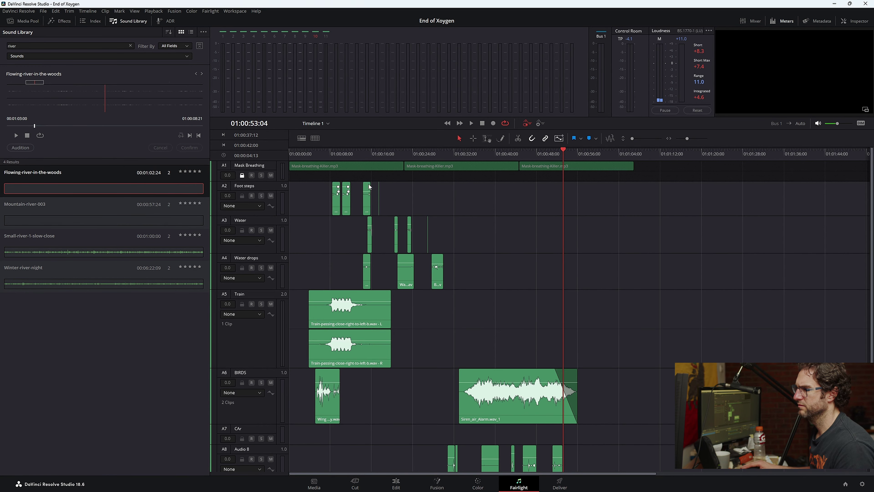
pyautogui.click(316, 152)
pyautogui.press('space')
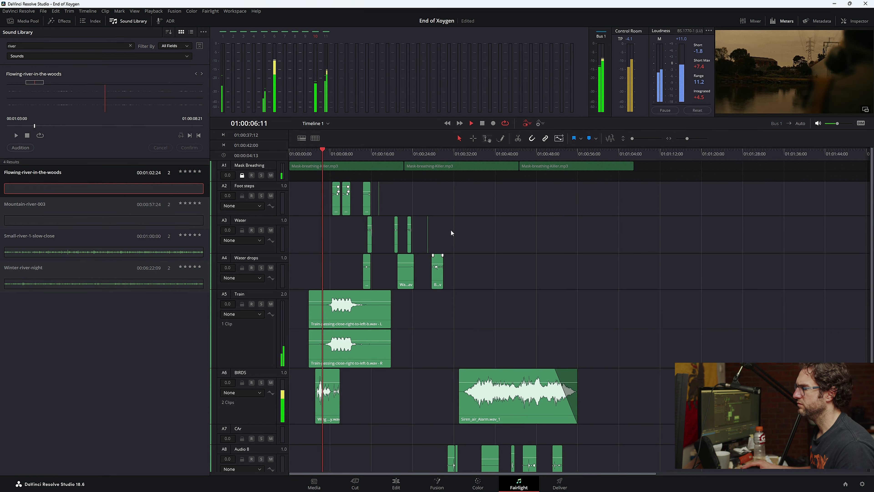
pyautogui.click(456, 152)
pyautogui.scroll(-5, 524, 330)
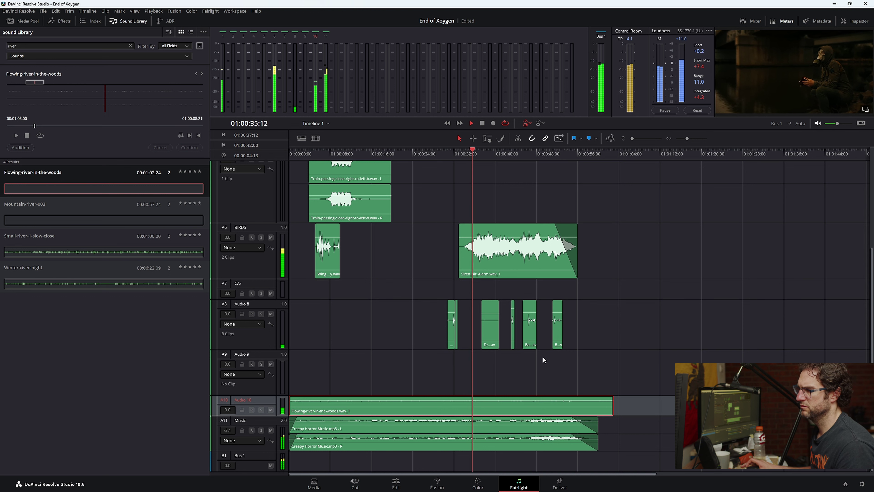
pyautogui.press('space')
# - Clear the river search from the Sound Library and move the playhead near the timeline's end
pyautogui.scroll(5, 543, 356)
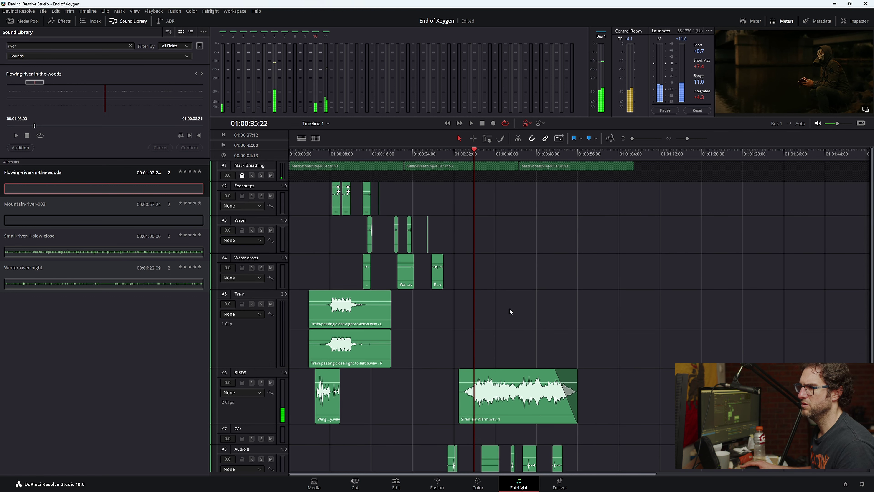
pyautogui.scroll(-5, 510, 311)
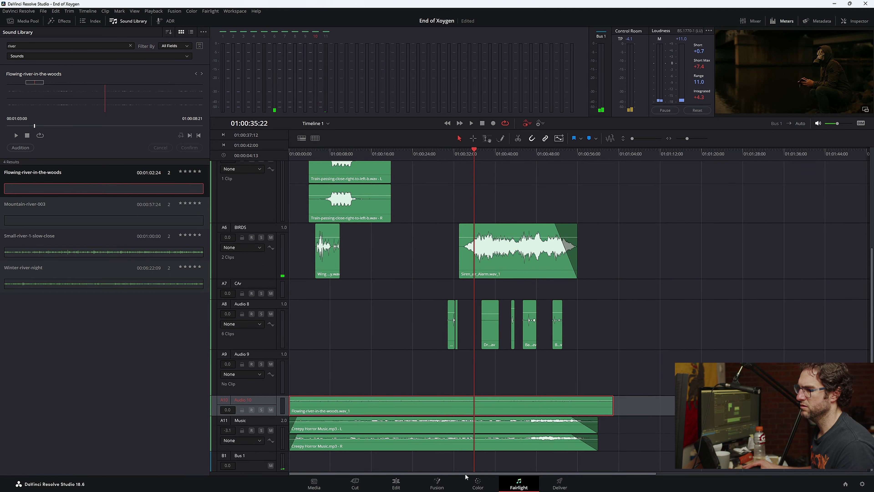
pyautogui.click(131, 46)
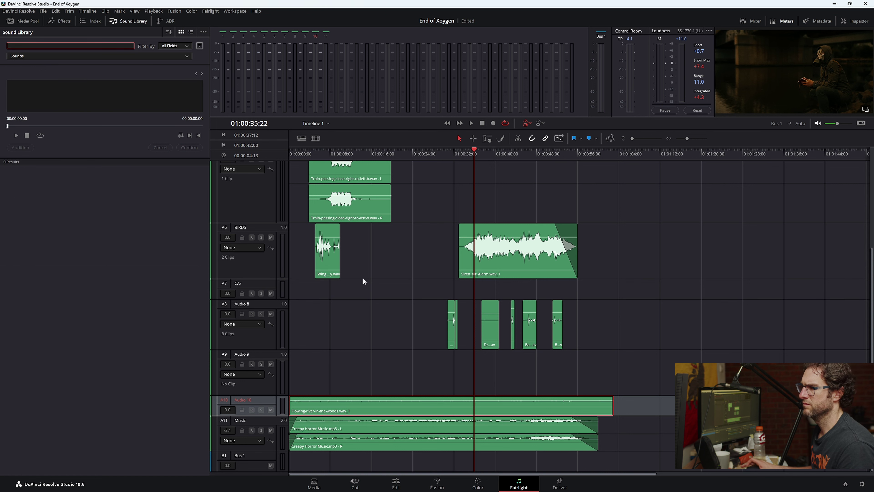
pyautogui.scroll(5, 364, 278)
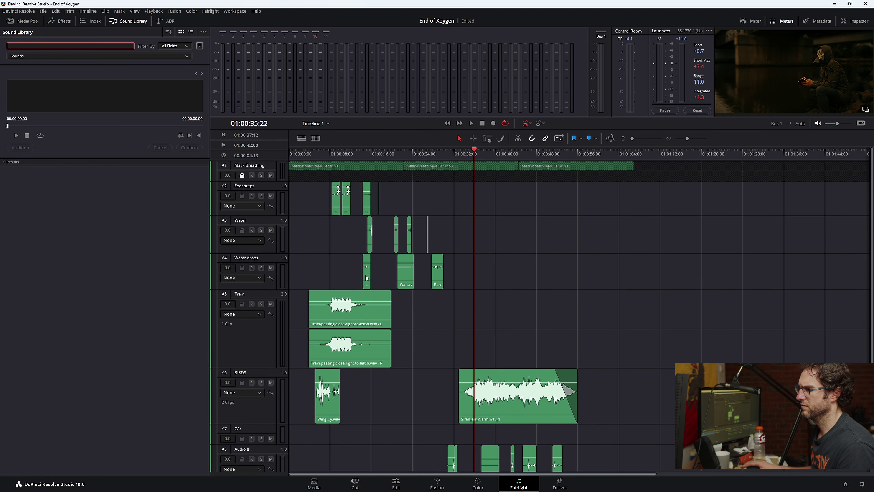
pyautogui.moveTo(466, 154); pyautogui.dragTo(545, 186)
pyautogui.scroll(-5, 529, 213)
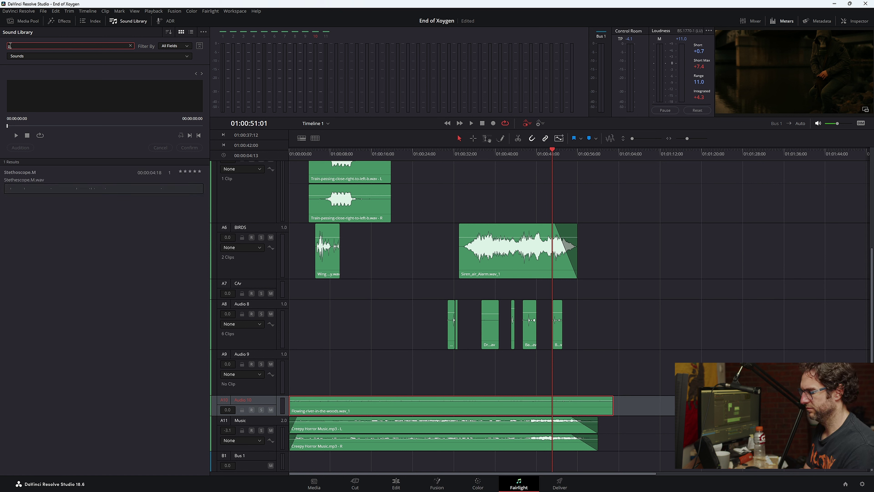
# - Search the Sound Library for 'police' and preview the Police Sirens sound
pyautogui.write('e')
pyautogui.click(62, 220)
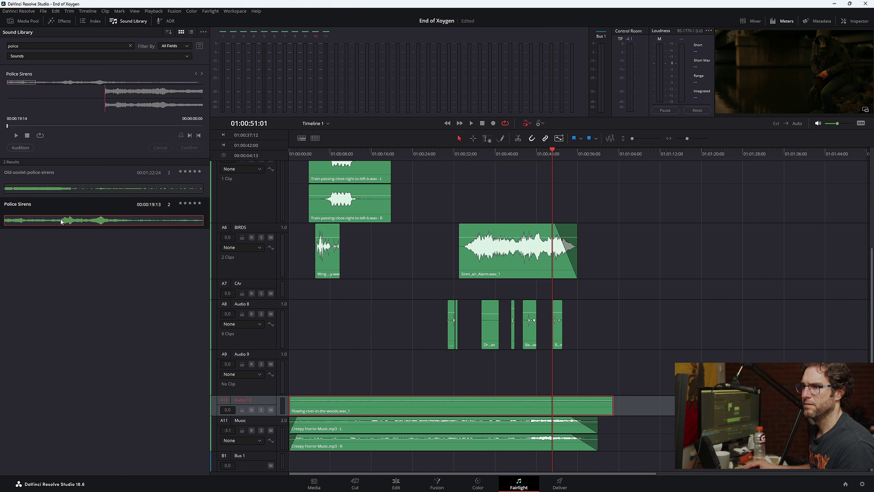
pyautogui.click(51, 202)
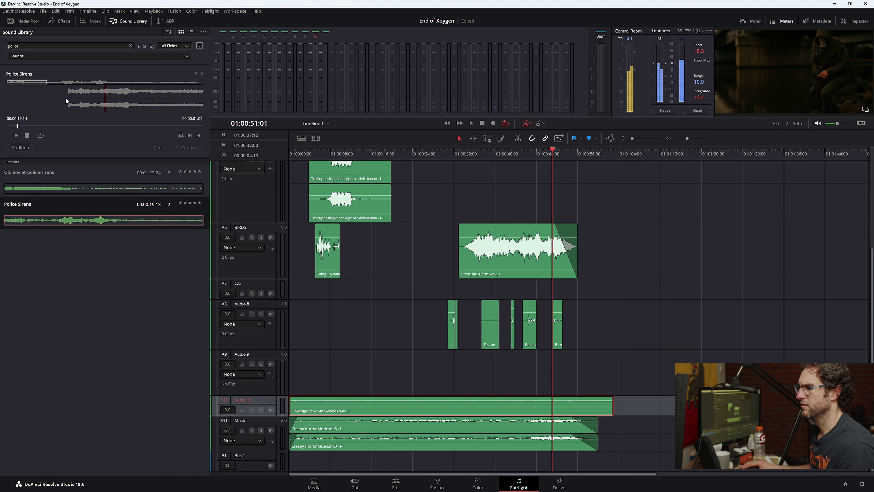
# - Drop Police Sirens onto the Music track and play from 01:00:27 to hear it
pyautogui.moveTo(45, 214); pyautogui.dragTo(477, 461)
pyautogui.scroll(-2, 507, 458)
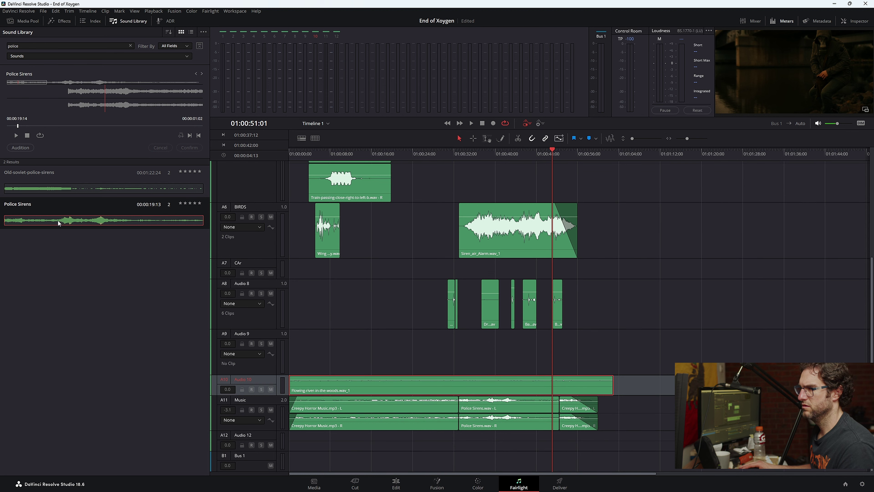
pyautogui.moveTo(59, 220); pyautogui.dragTo(497, 443)
pyautogui.click(432, 153)
pyautogui.press('space')
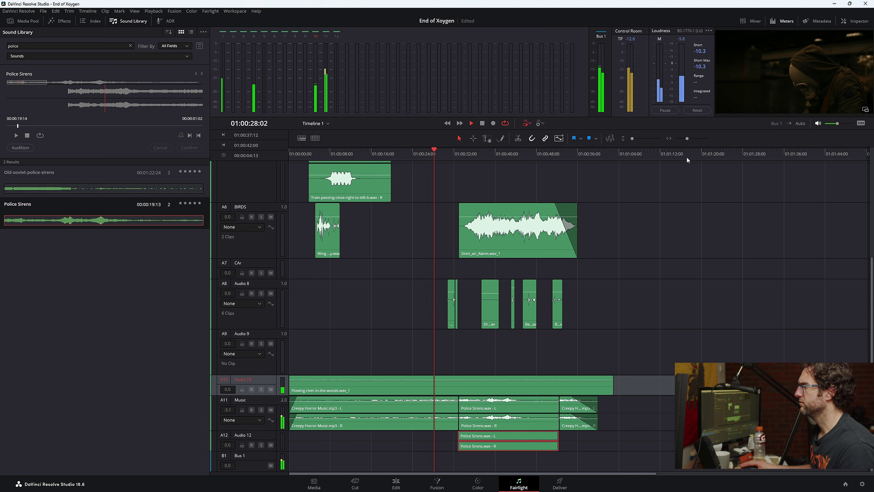
pyautogui.moveTo(689, 138); pyautogui.dragTo(689, 139)
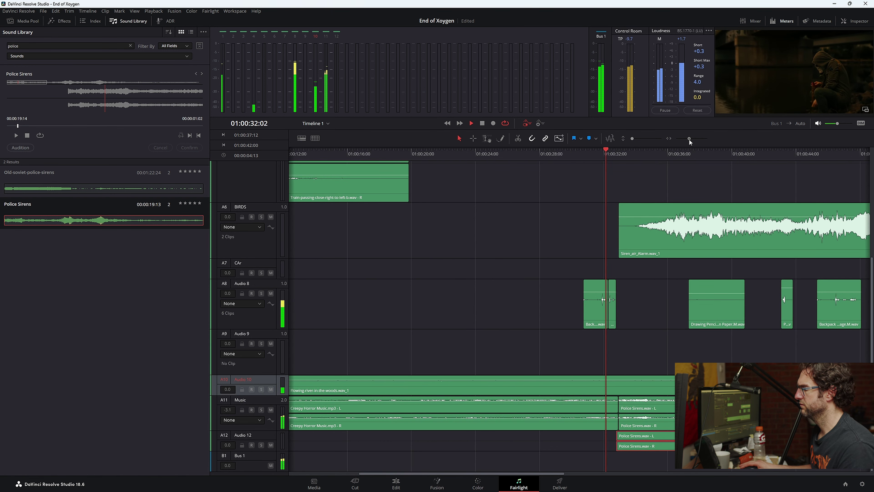
pyautogui.press('space')
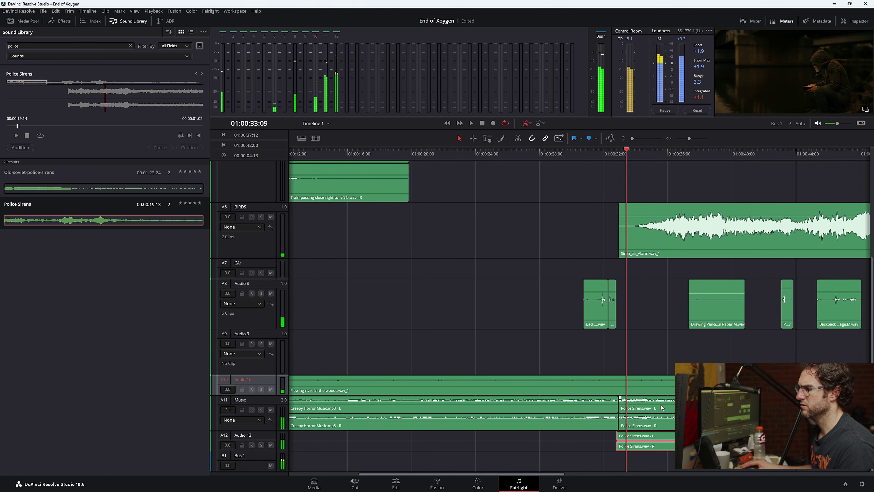
# - Solo the Music track to hear the sirens alone, then undo the sirens placement
pyautogui.click(660, 407)
pyautogui.press('space')
pyautogui.click(260, 410)
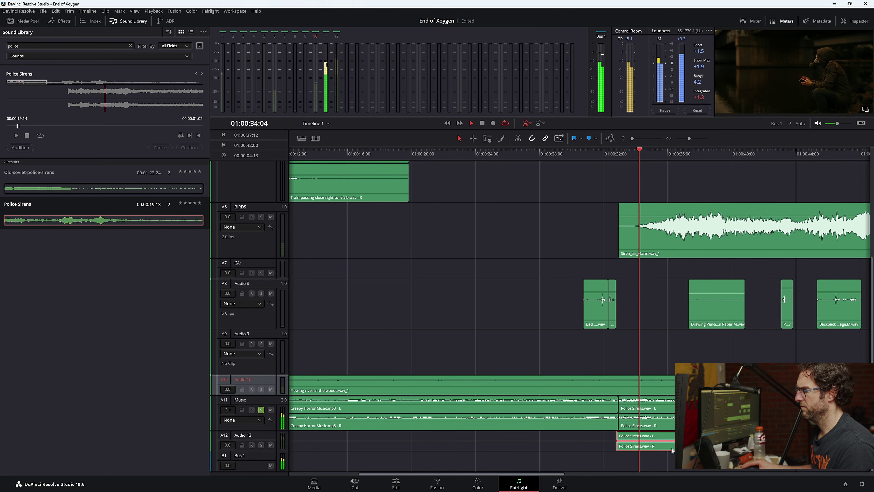
pyautogui.click(672, 451)
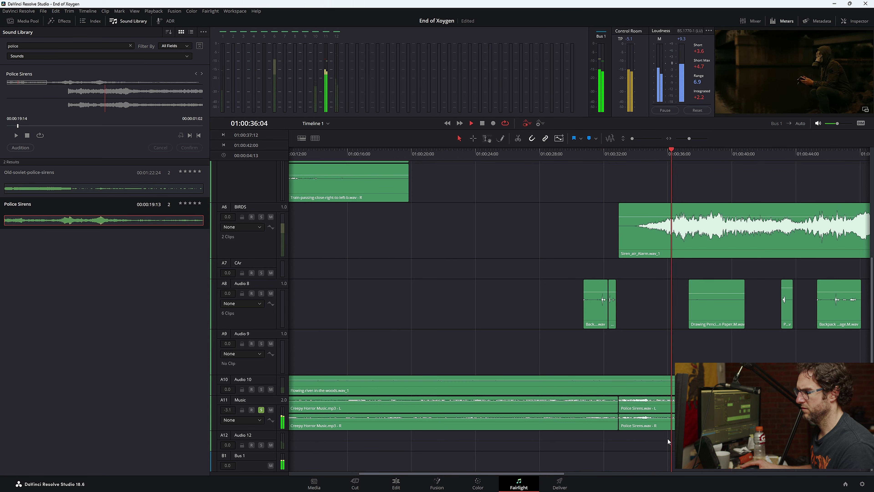
pyautogui.press('space')
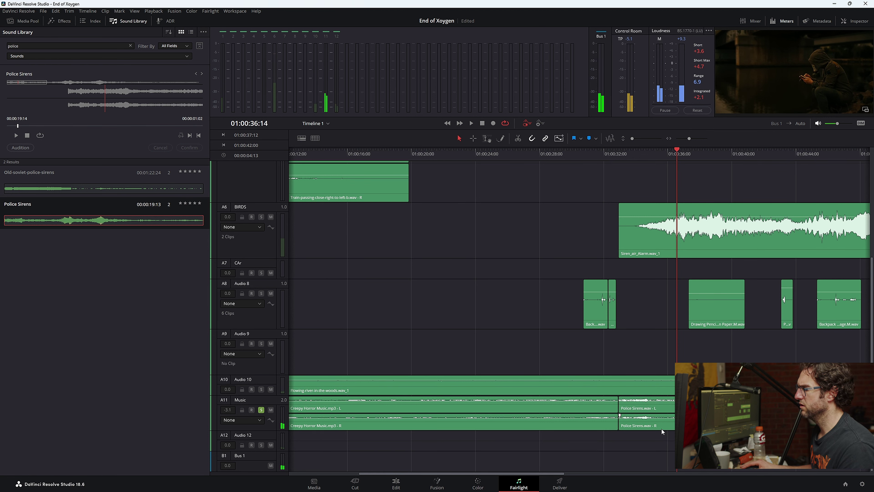
pyautogui.press('space')
pyautogui.press('Down')
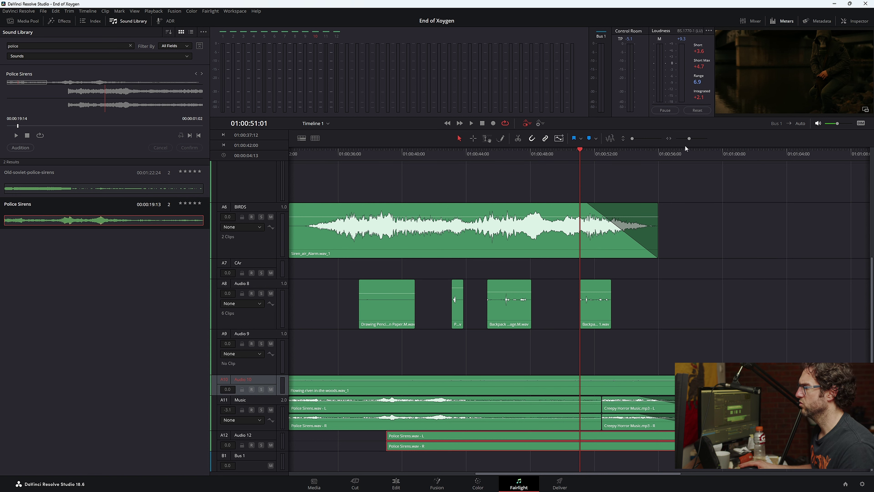
pyautogui.moveTo(689, 139); pyautogui.dragTo(687, 139)
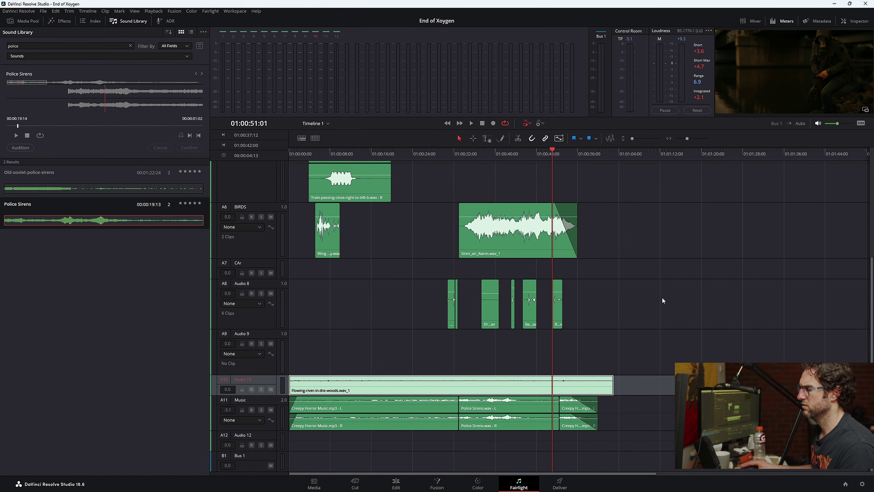
pyautogui.hotkey('ctrl', 'z')
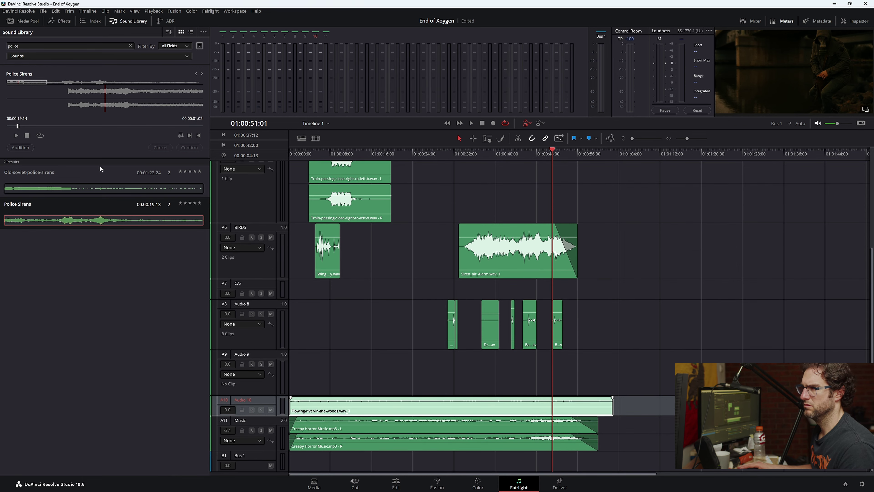
# - Add Police Sirens to track A12 and play from about 01:00:24 while sliding it earlier
pyautogui.moveTo(50, 215); pyautogui.dragTo(504, 440)
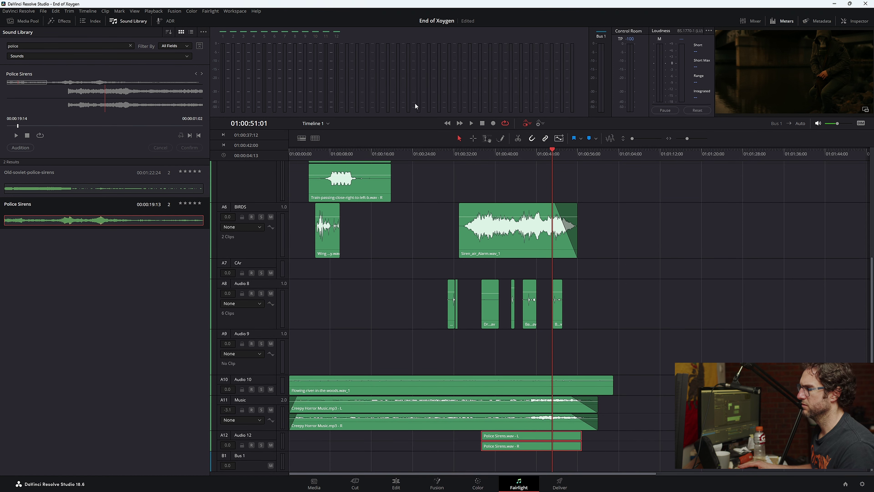
pyautogui.click(435, 153)
pyautogui.press('space')
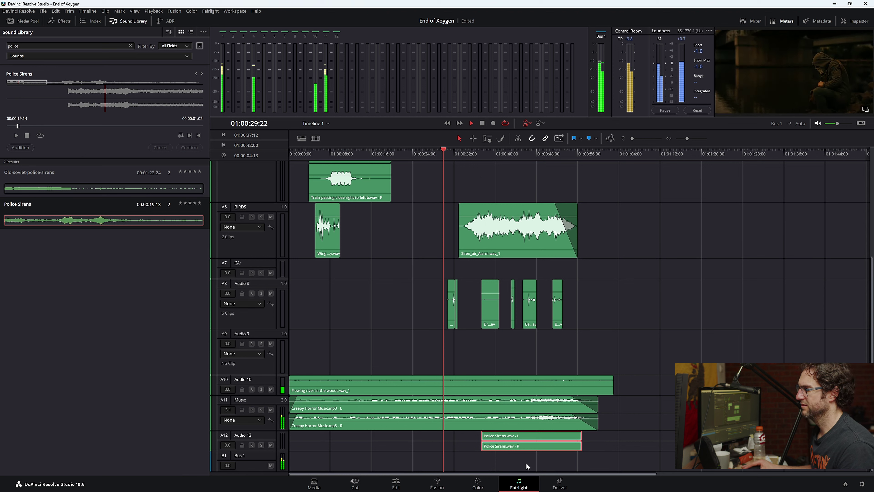
pyautogui.moveTo(516, 446); pyautogui.dragTo(493, 445)
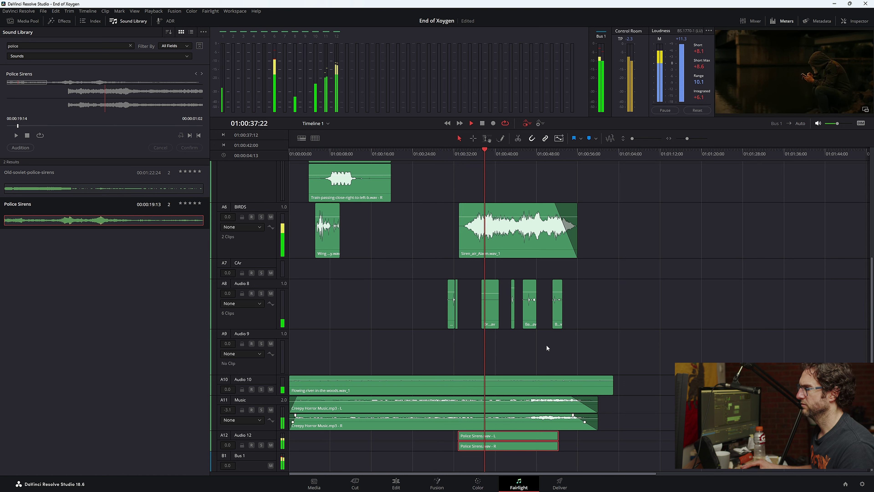
# - Shift the sirens clip later to start around 01:00:37, replay it, and switch to the Edit page
pyautogui.click(515, 151)
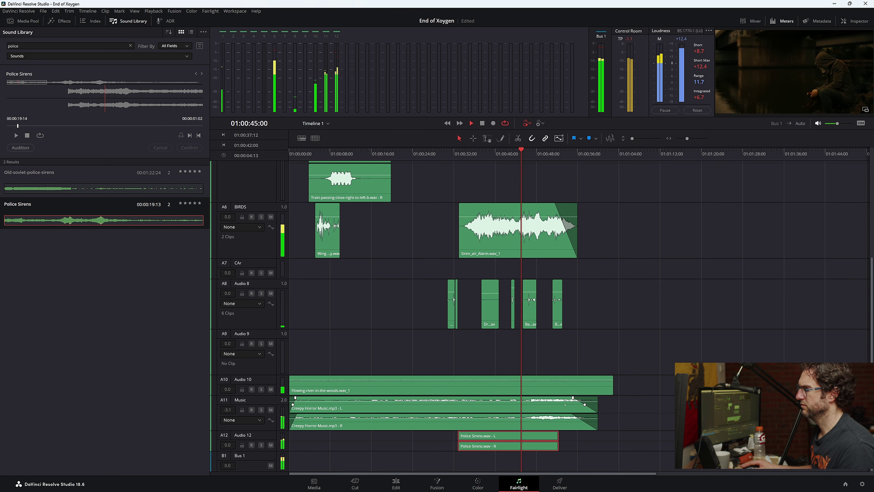
pyautogui.scroll(5, 671, 249)
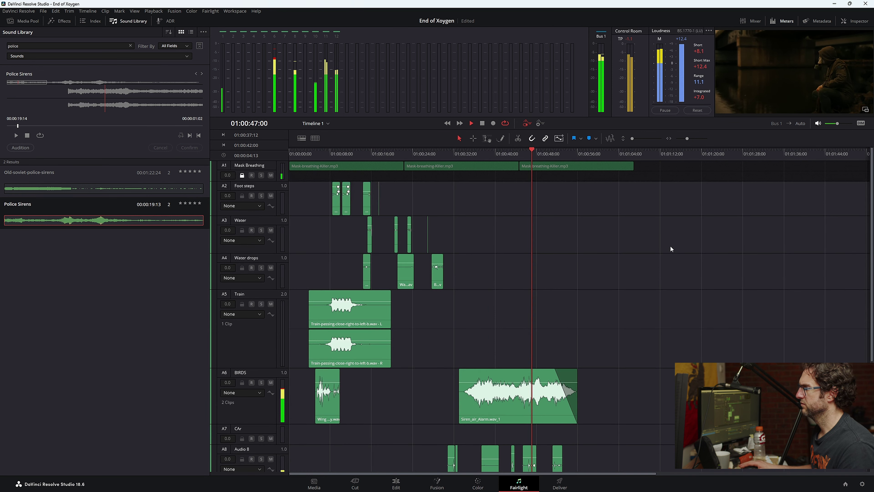
pyautogui.scroll(-5, 670, 249)
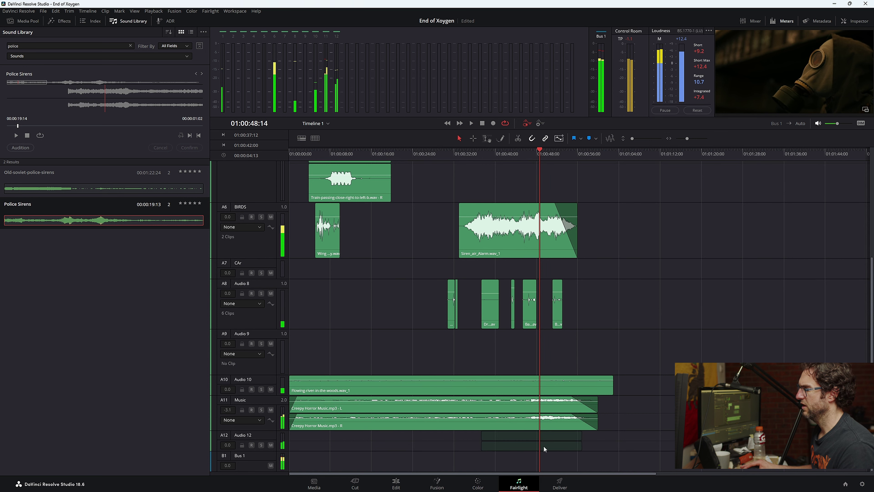
pyautogui.moveTo(543, 446); pyautogui.dragTo(568, 436)
pyautogui.click(482, 158)
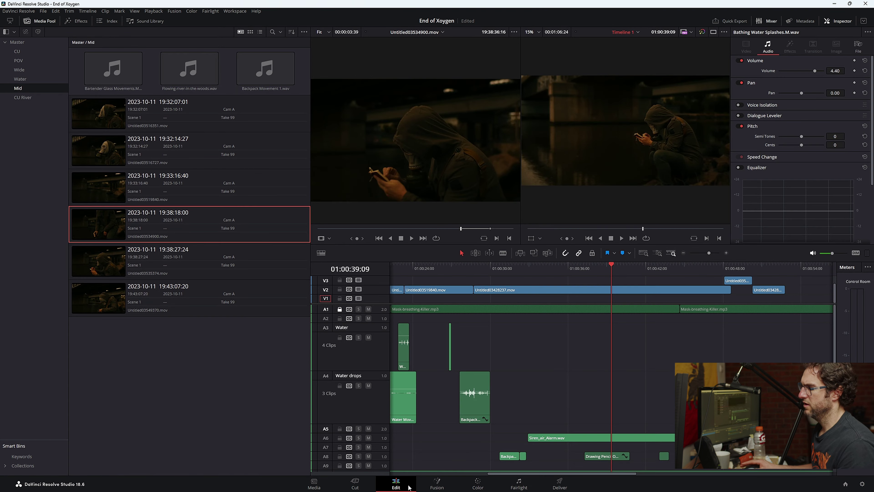
pyautogui.click(395, 483)
pyautogui.scroll(-3, 593, 388)
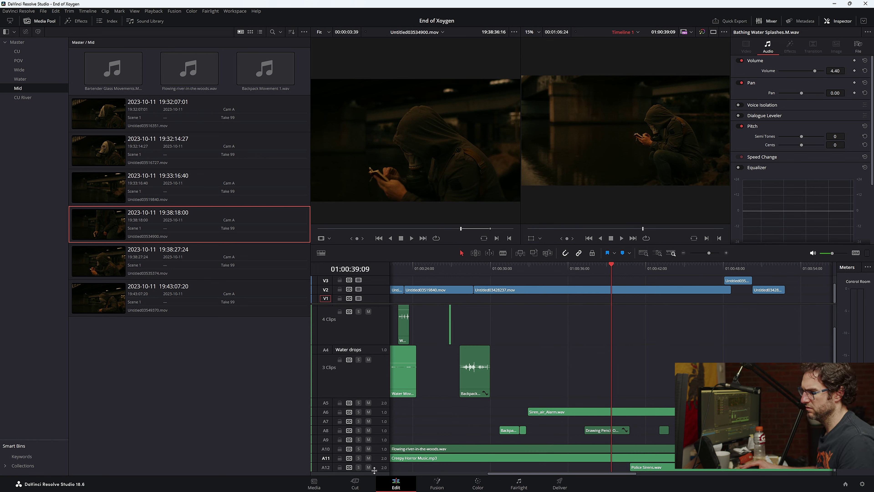
# - Enlarge track A12, select the Police Sirens clip and pan it fully left (-100)
pyautogui.moveTo(374, 469); pyautogui.dragTo(374, 490)
pyautogui.scroll(-2, 554, 380)
pyautogui.click(652, 454)
pyautogui.press('space')
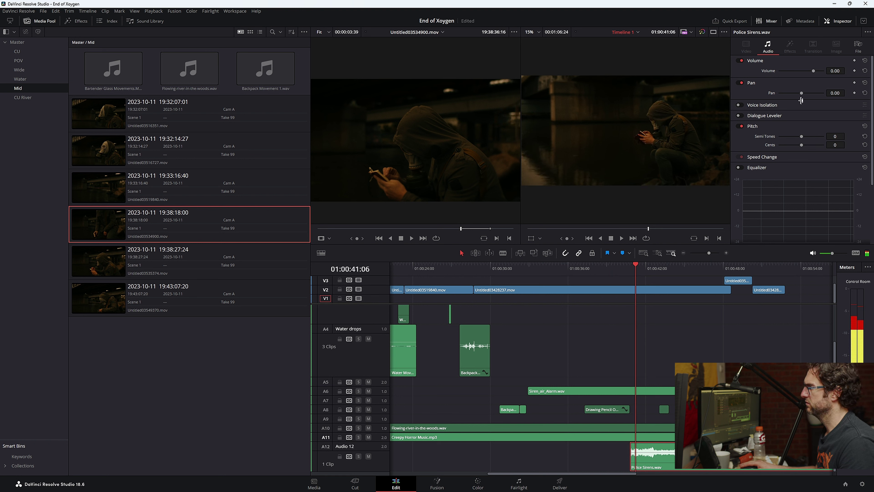
pyautogui.moveTo(802, 91); pyautogui.dragTo(709, 155)
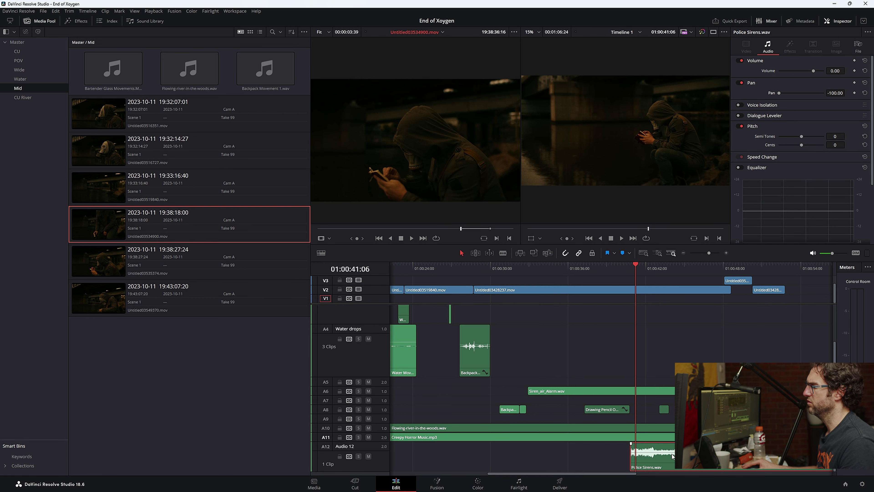
# - Pan the siren fully right (100) near the clip's end and replay from 01:00:48:16 to check the sweep
pyautogui.click(706, 253)
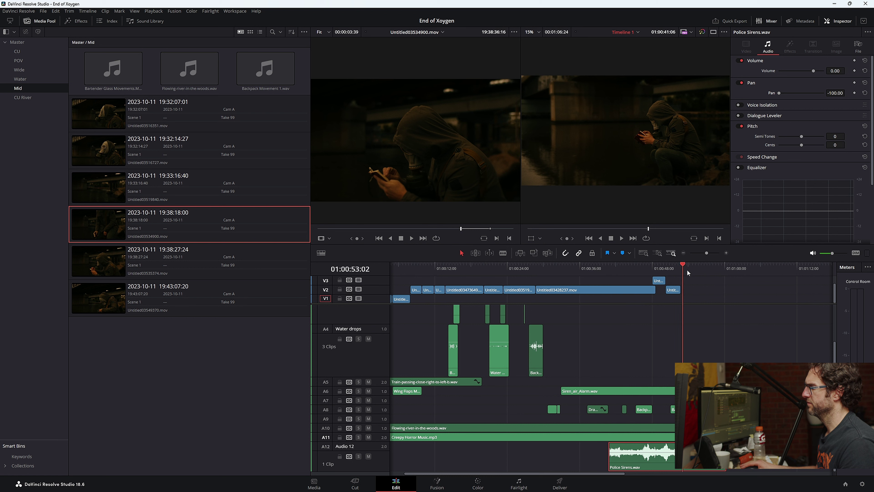
pyautogui.click(699, 268)
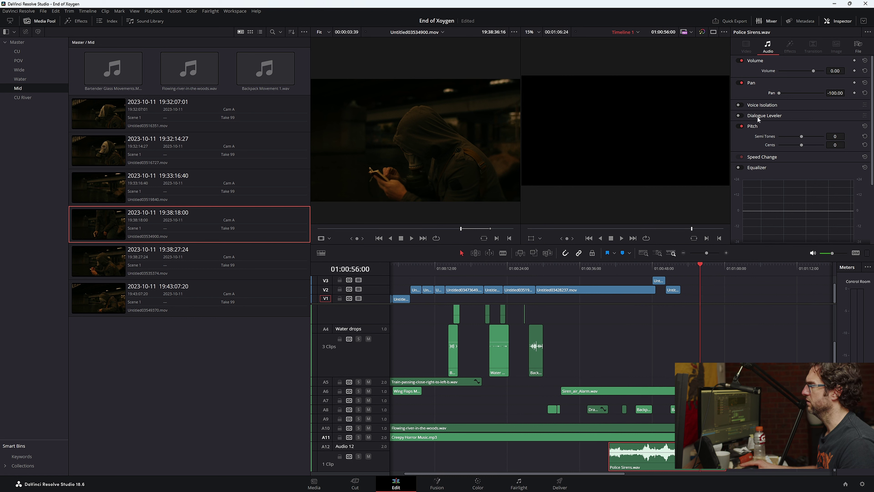
pyautogui.click(608, 267)
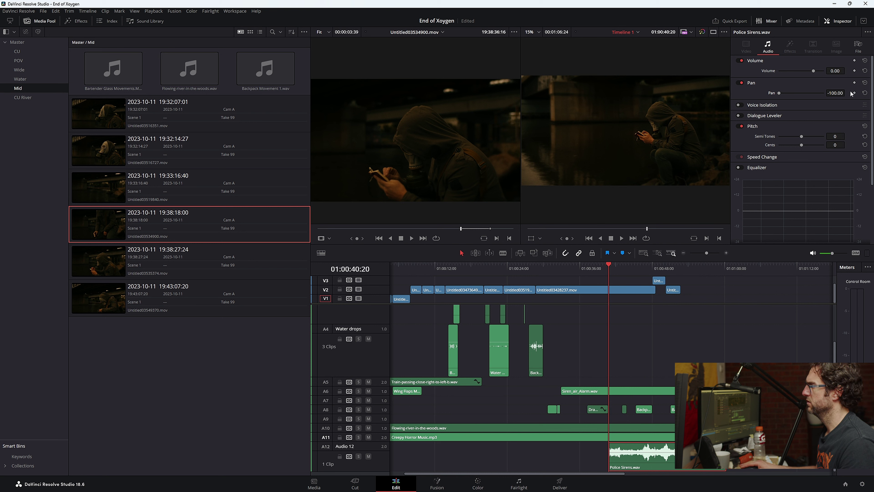
pyautogui.click(690, 267)
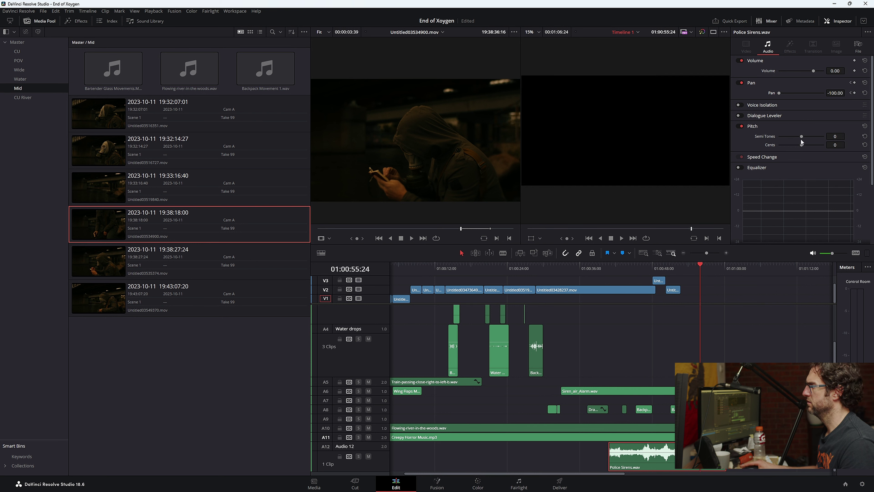
pyautogui.moveTo(779, 93); pyautogui.dragTo(823, 93)
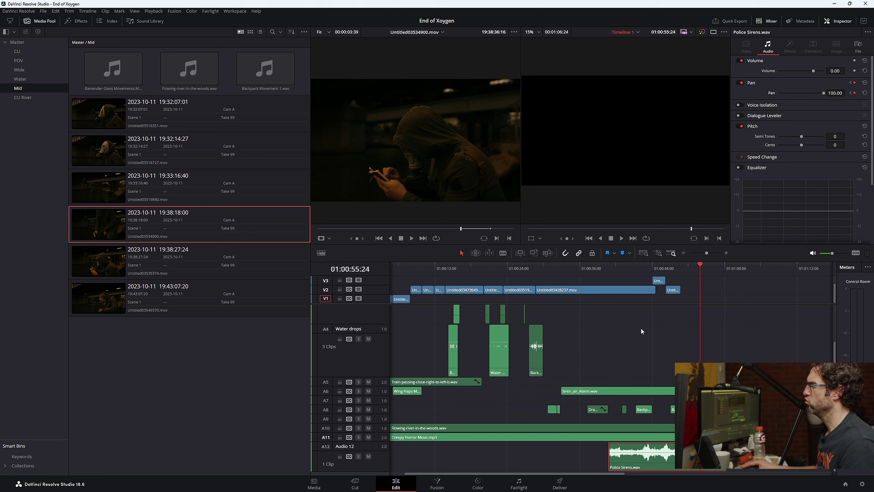
pyautogui.click(656, 268)
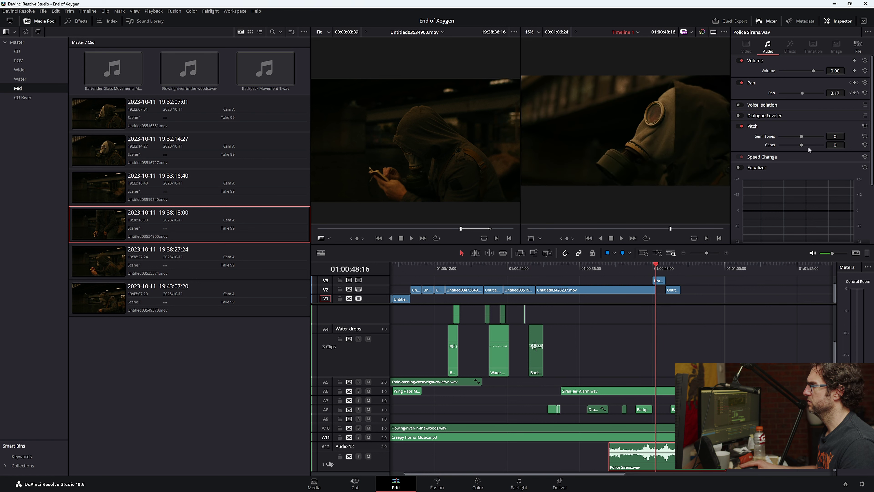
pyautogui.press('/')
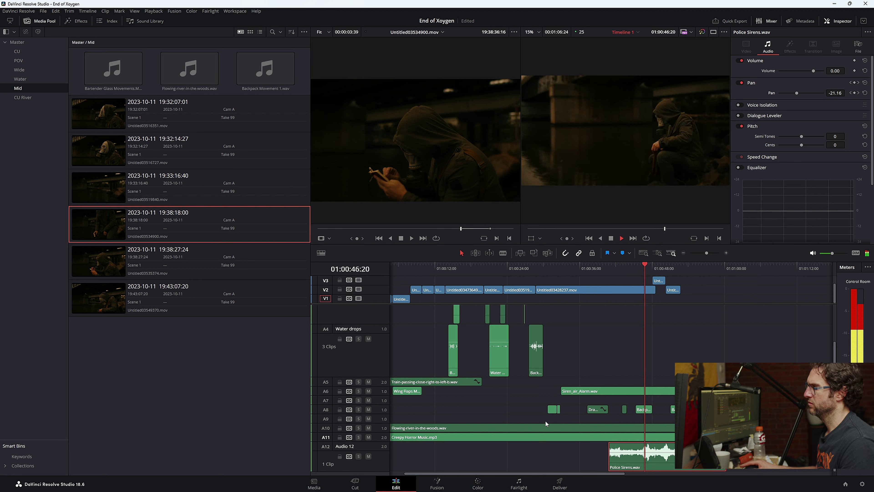
pyautogui.press('space')
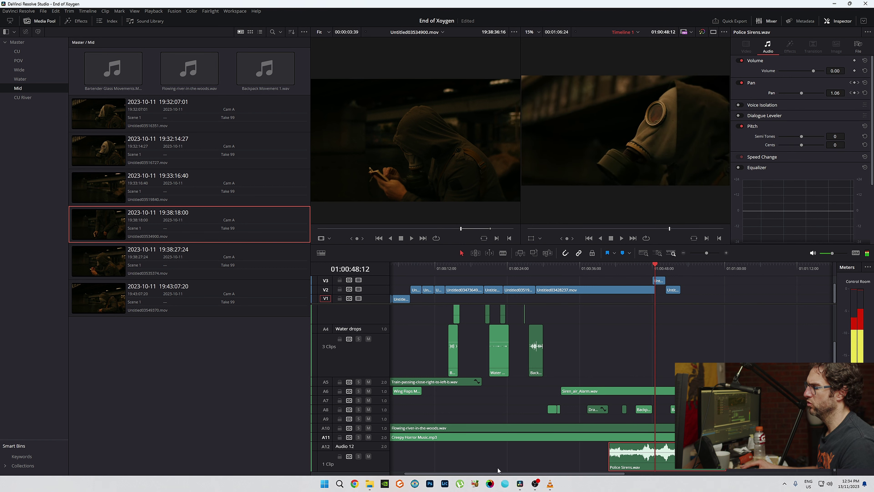
pyautogui.click(522, 438)
# - On the Fairlight page, show and widen the Mixer and rename Audio 12 to Police
pyautogui.click(520, 483)
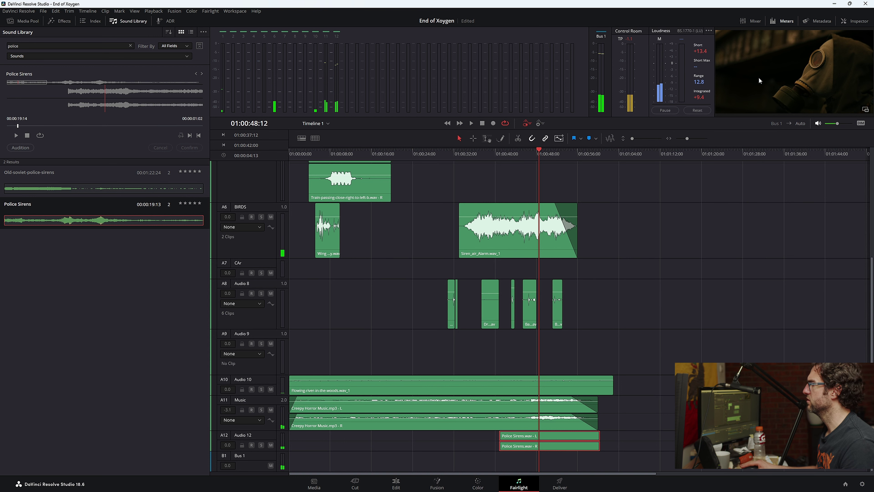
pyautogui.click(815, 21)
pyautogui.click(813, 21)
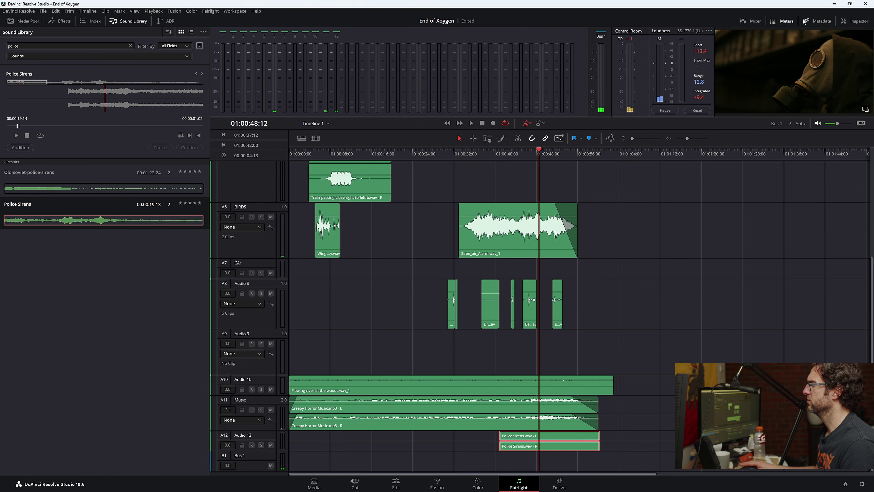
pyautogui.click(752, 21)
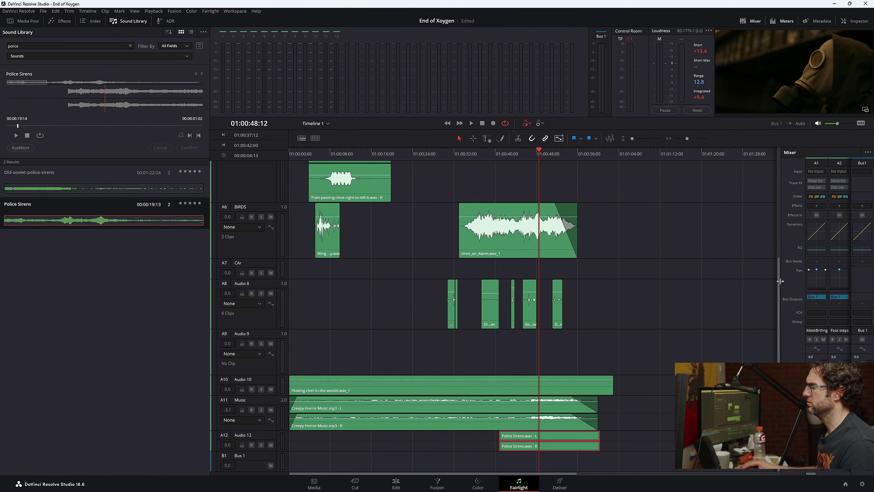
pyautogui.moveTo(780, 281); pyautogui.dragTo(645, 282)
pyautogui.doubleClick(249, 435)
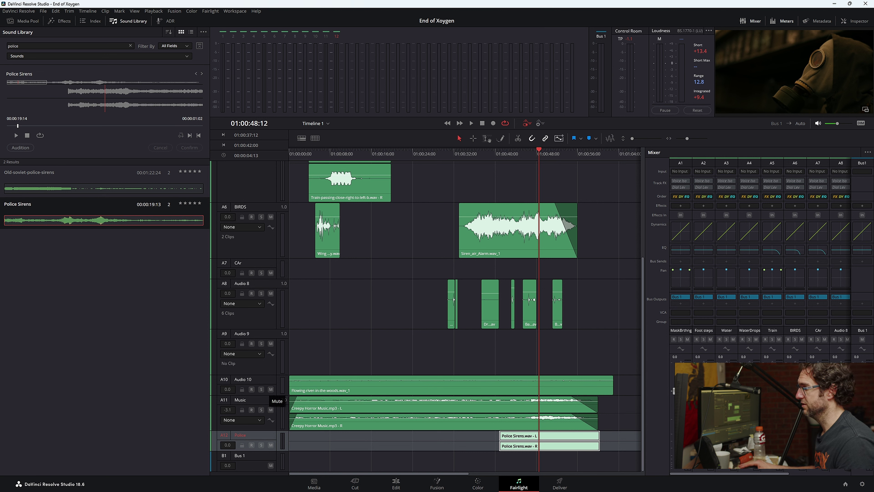
pyautogui.hscroll(4, 783, 304)
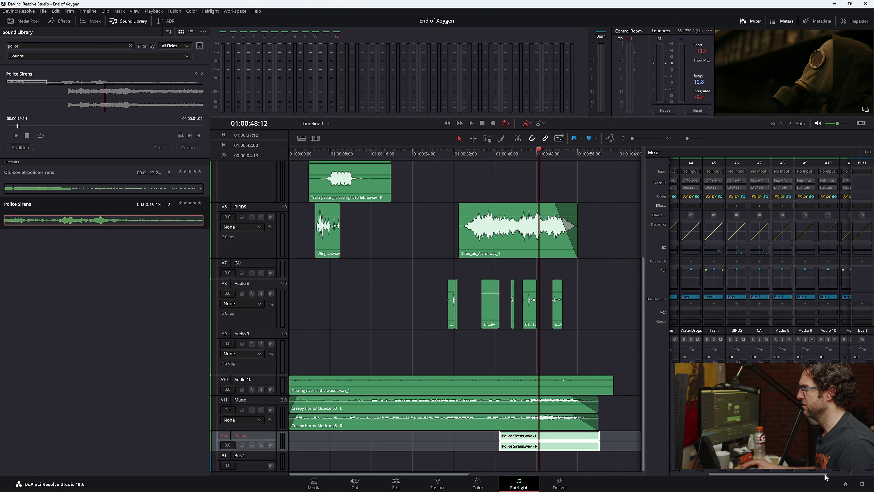
# - Paste the copied EQ into the Police equalizer, compare with the CAr EQ, then reopen Police's EQ
pyautogui.click(837, 253)
pyautogui.click(861, 70)
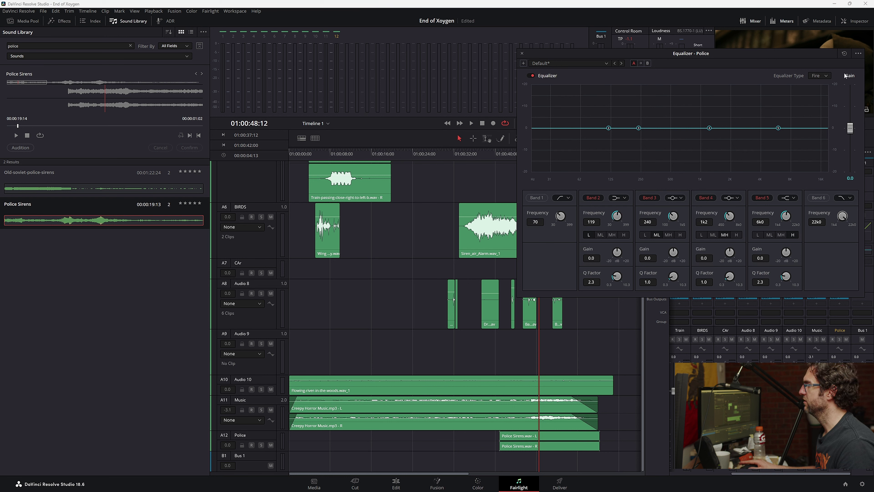
pyautogui.click(521, 54)
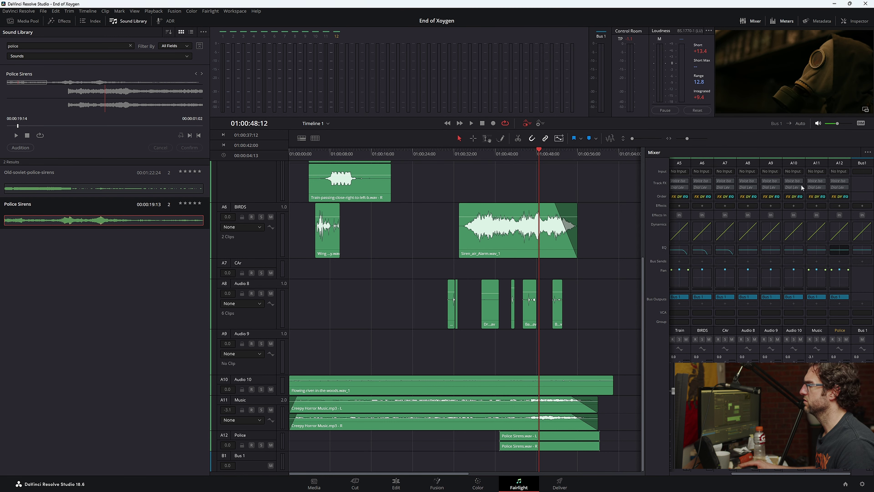
pyautogui.click(721, 251)
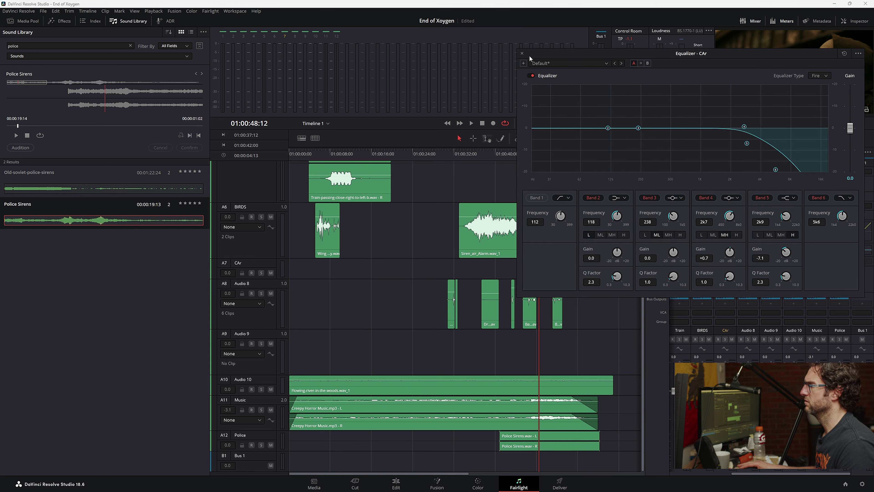
pyautogui.click(521, 53)
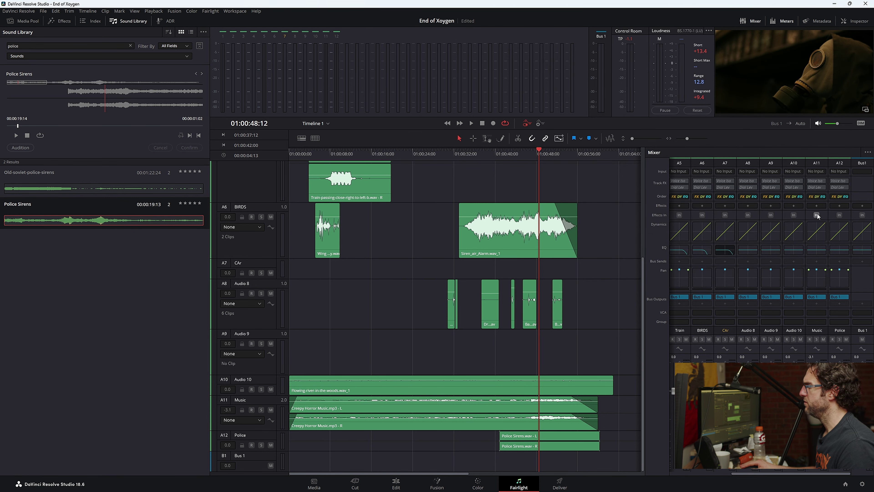
pyautogui.click(839, 252)
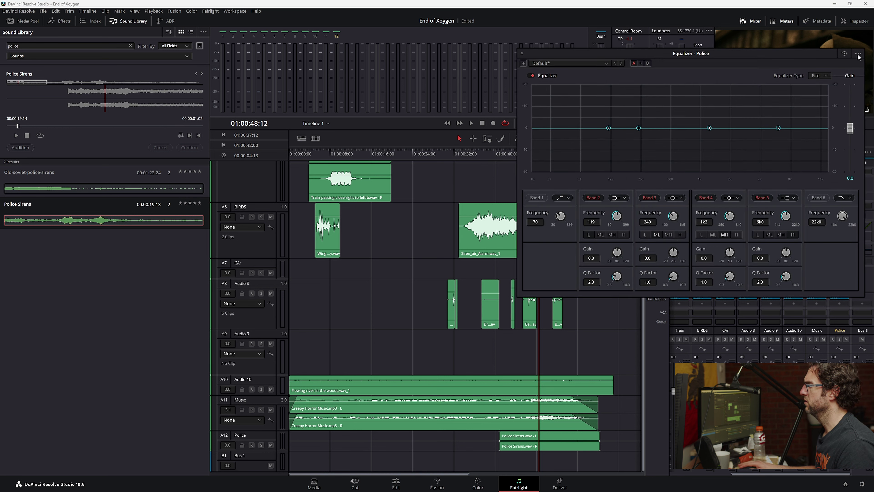
# - Paste the CAr EQ curve onto Police and replay the siren from about 01:00:39
pyautogui.click(849, 71)
pyautogui.click(522, 53)
pyautogui.click(494, 155)
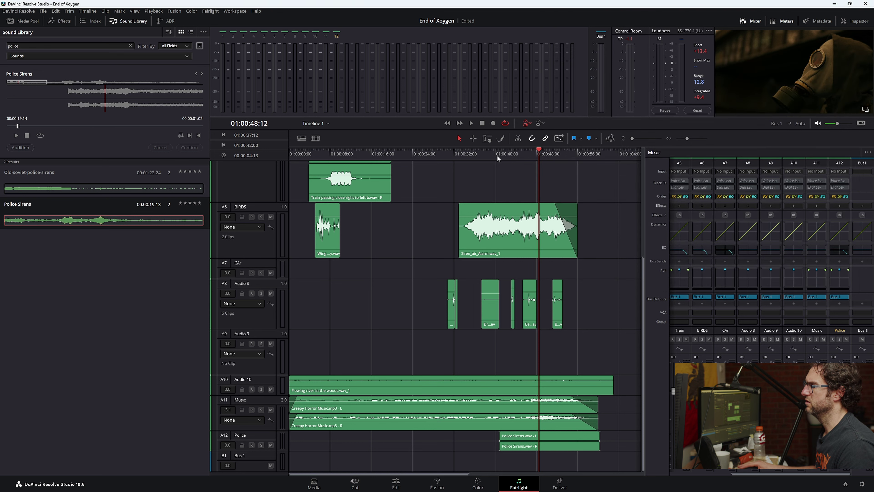
pyautogui.press('space')
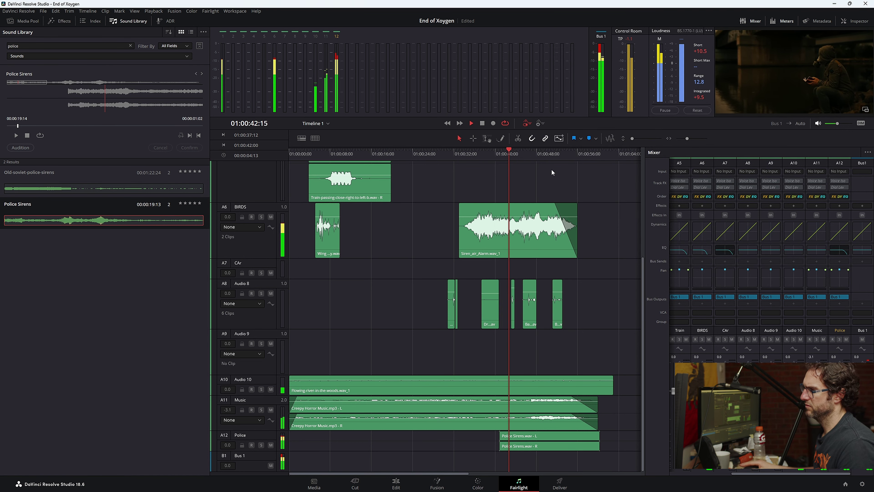
pyautogui.click(501, 154)
# - Zoom in and make the Police track lane taller, then play it back
pyautogui.moveTo(686, 139); pyautogui.dragTo(693, 140)
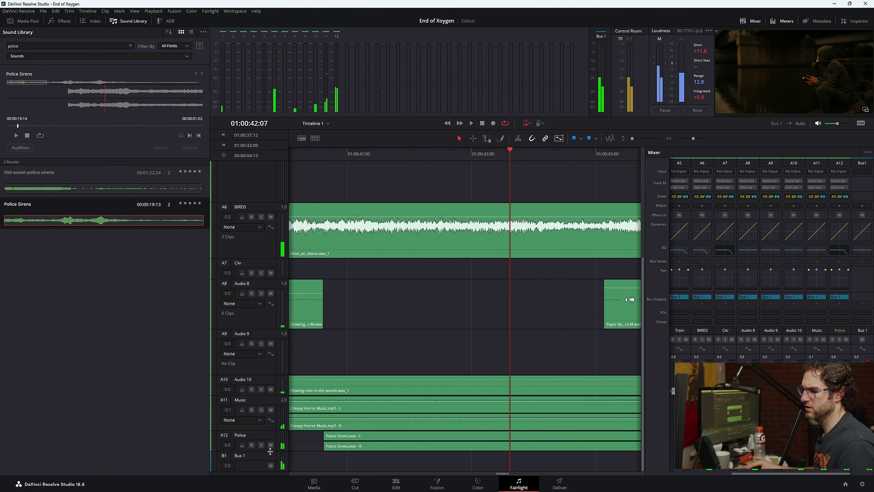
pyautogui.moveTo(270, 451); pyautogui.dragTo(296, 460)
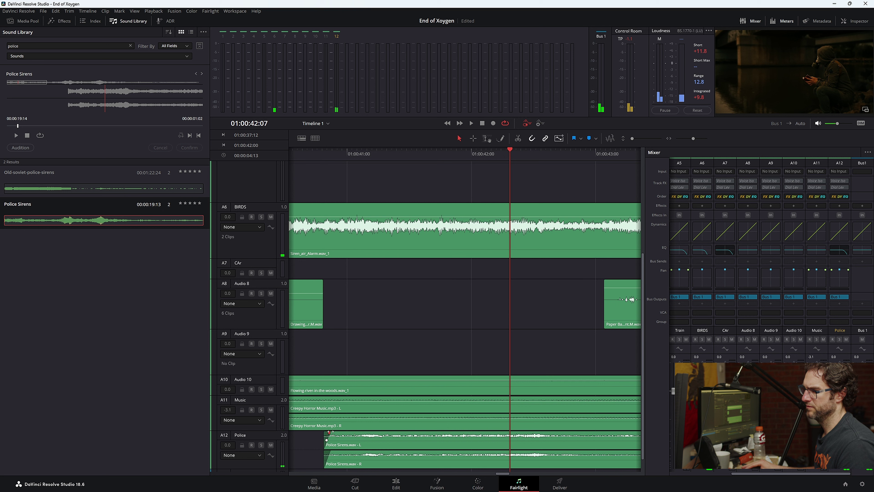
pyautogui.press('space')
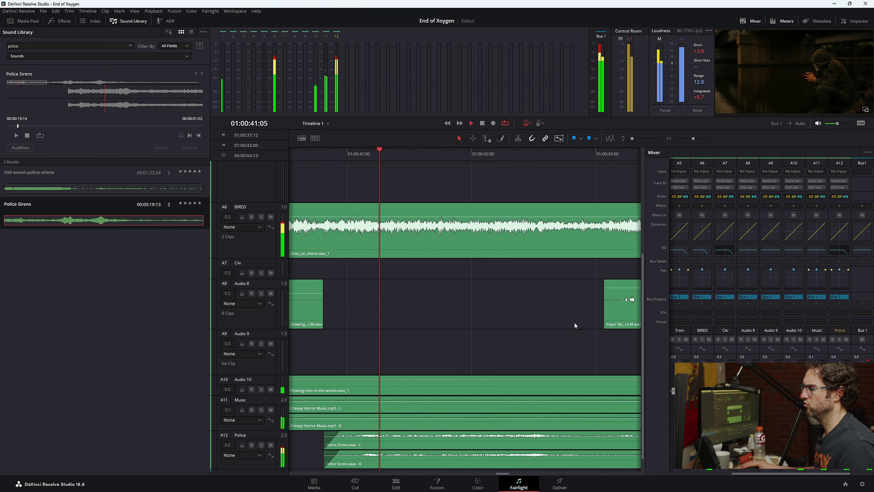
pyautogui.moveTo(693, 135); pyautogui.dragTo(691, 139)
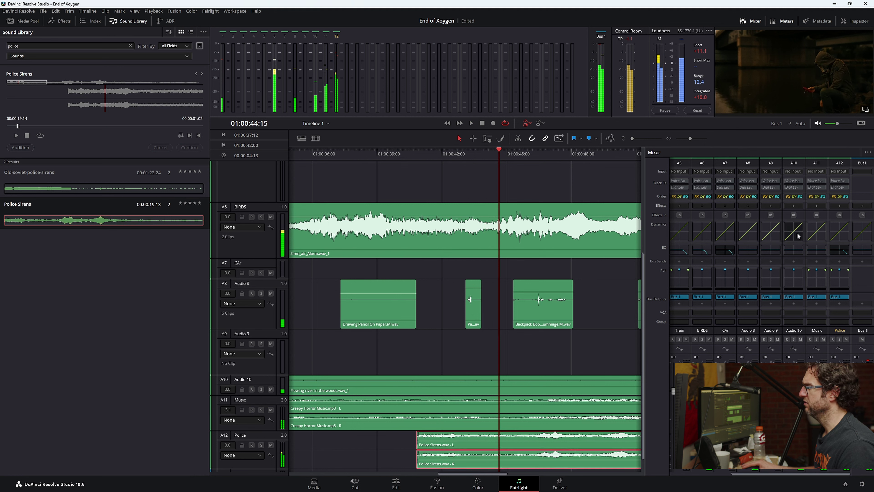
# - Enable the Police EQ's Band 1 low cut and lower its gain to about -9 dB while replaying the siren
pyautogui.click(838, 250)
pyautogui.click(537, 198)
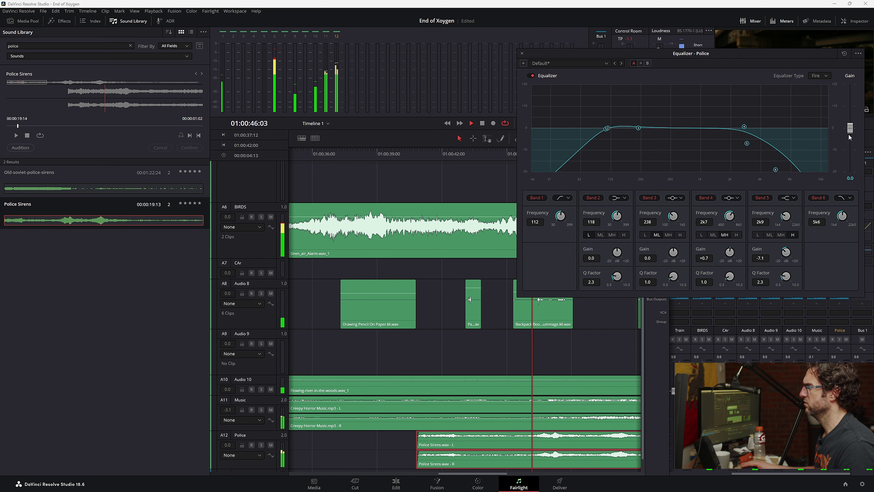
pyautogui.moveTo(849, 137); pyautogui.dragTo(851, 140)
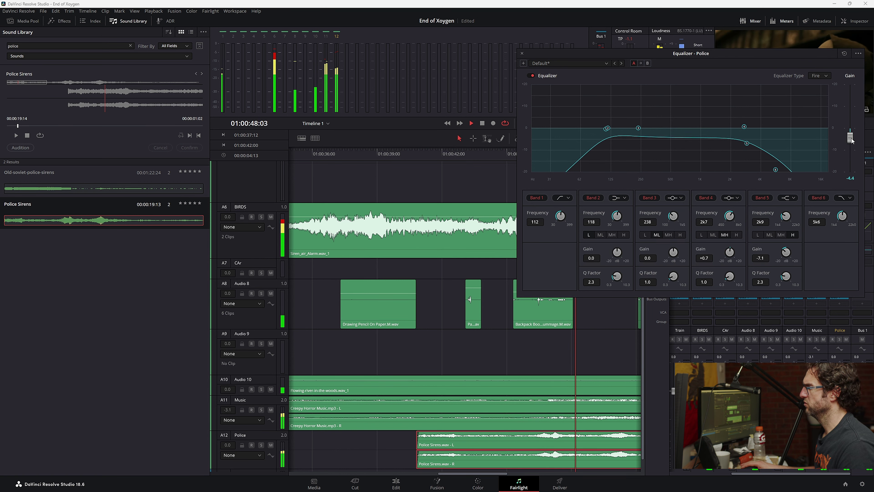
pyautogui.click(403, 151)
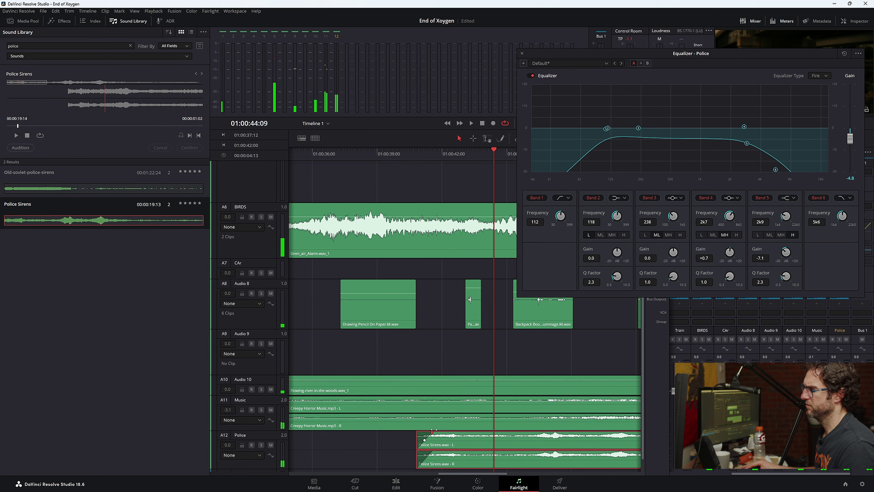
pyautogui.click(404, 179)
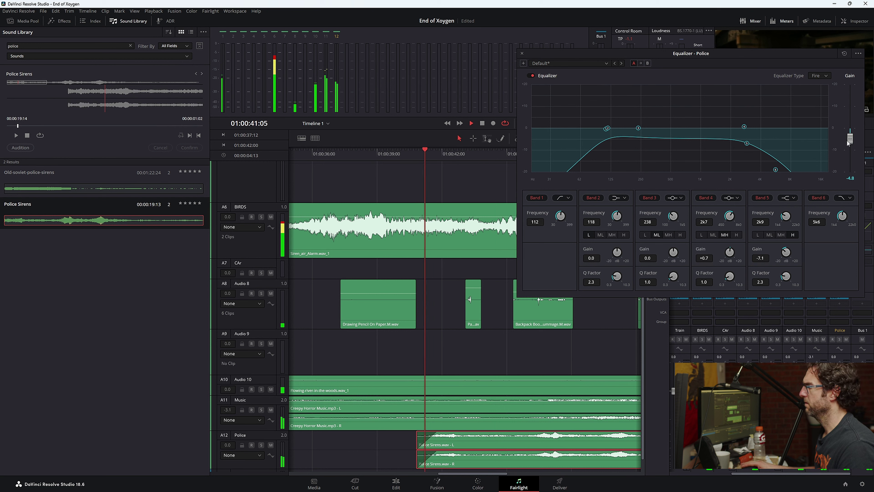
pyautogui.moveTo(847, 142); pyautogui.dragTo(850, 149)
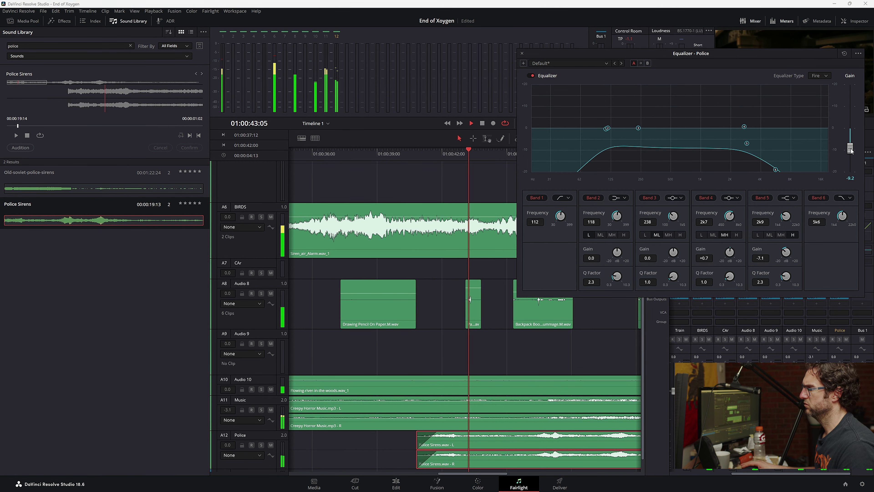
pyautogui.click(521, 53)
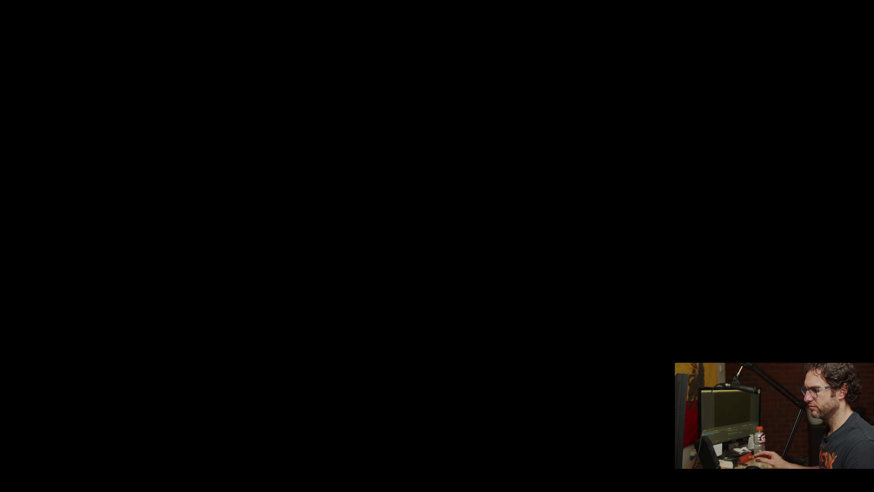
# - Lower the Police siren clip's volume and replay full screen from about 01:00:48
pyautogui.press('Escape')
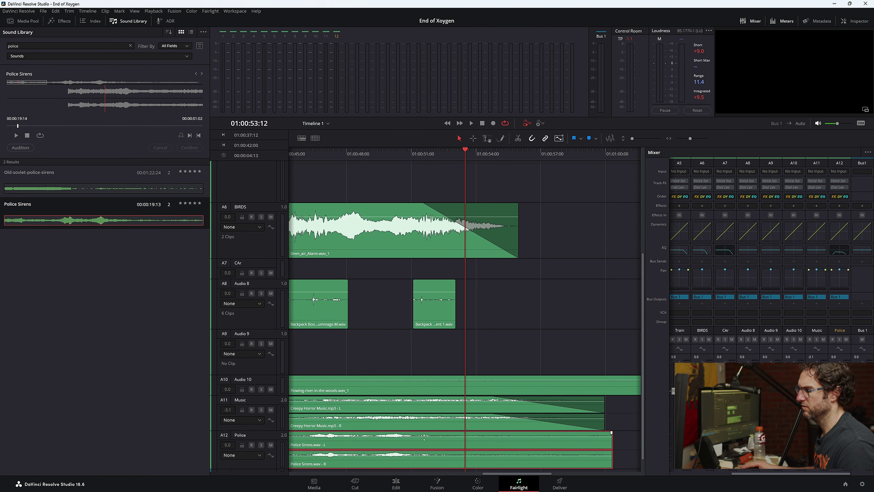
pyautogui.moveTo(425, 440); pyautogui.dragTo(424, 441)
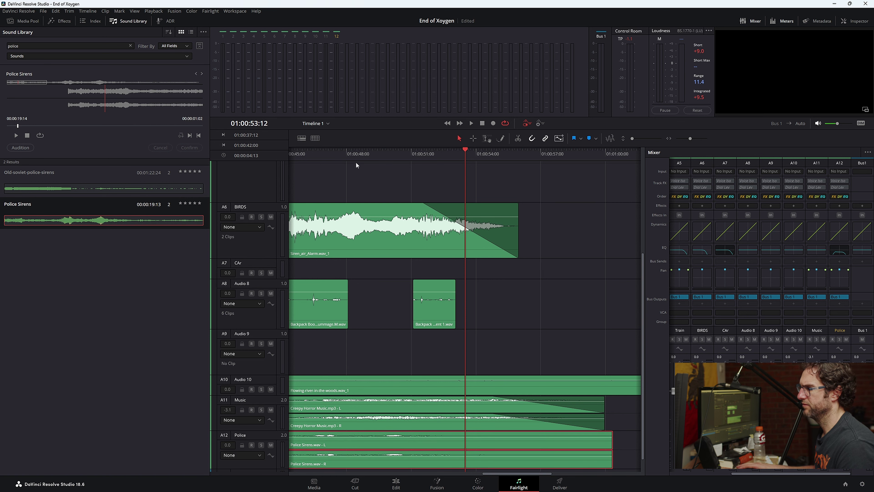
pyautogui.click(356, 154)
pyautogui.press('space')
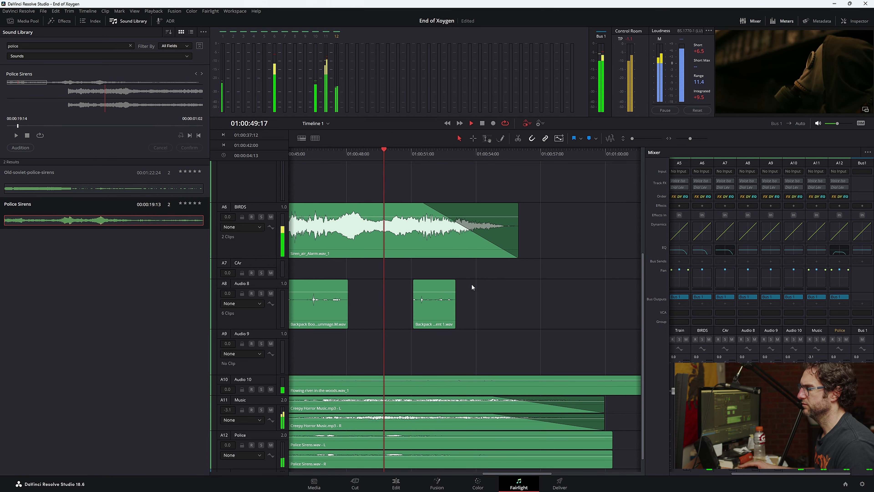
pyautogui.hotkey('ctrl', 'f')
# - Bring the Police clip to -6.0 dB and play again from 01:00:48
pyautogui.press('Escape')
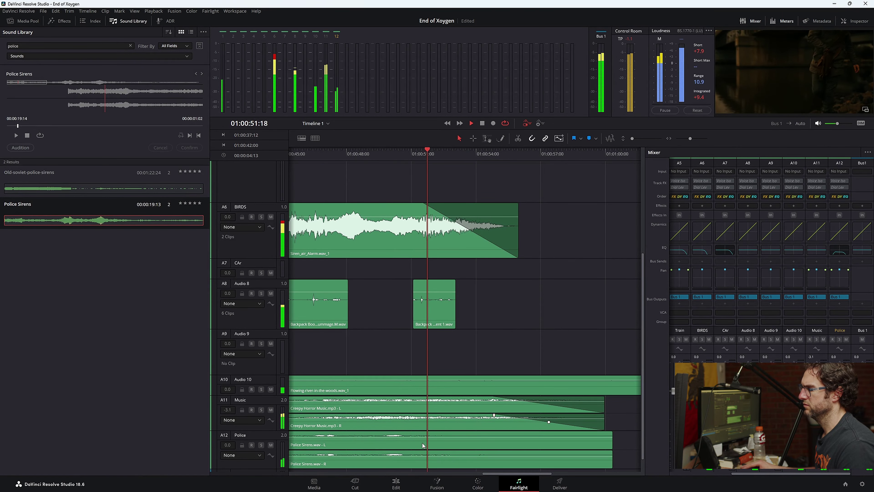
pyautogui.moveTo(421, 443); pyautogui.dragTo(422, 444)
pyautogui.click(346, 155)
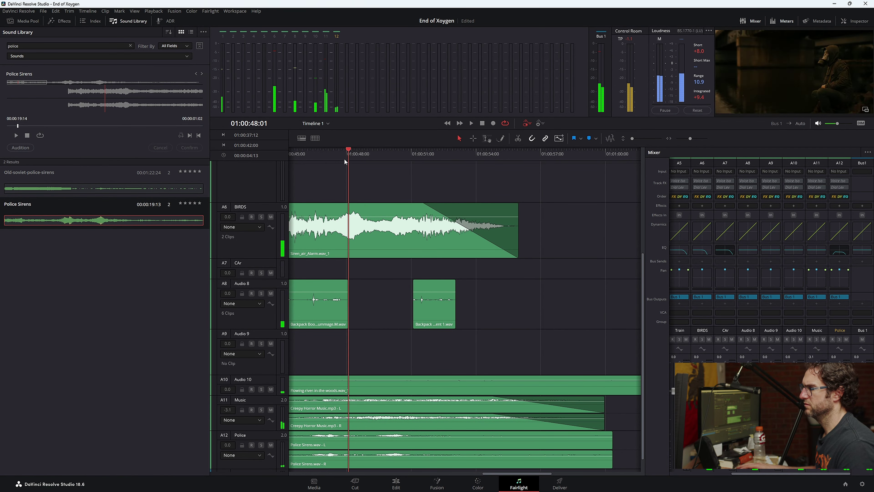
pyautogui.press('space')
# - View the Police siren passage full screen, then exit back to the Fairlight timeline
pyautogui.hotkey('ctrl', 'f')
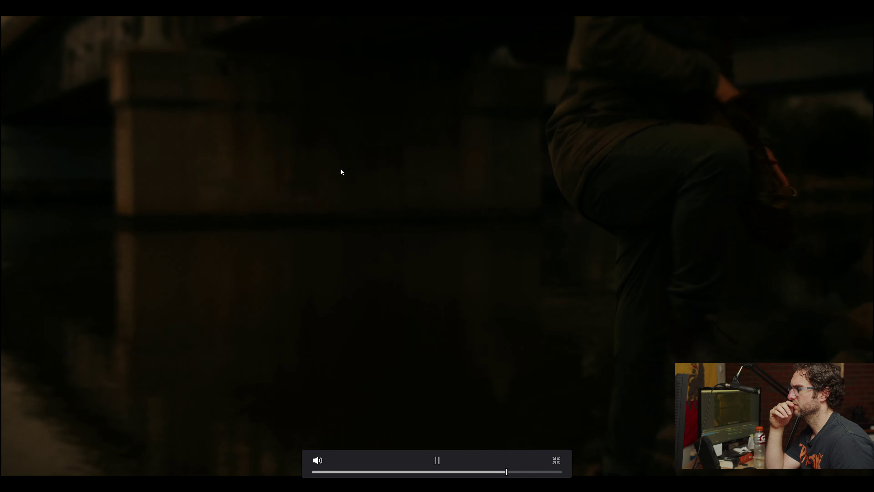
pyautogui.press('Escape')
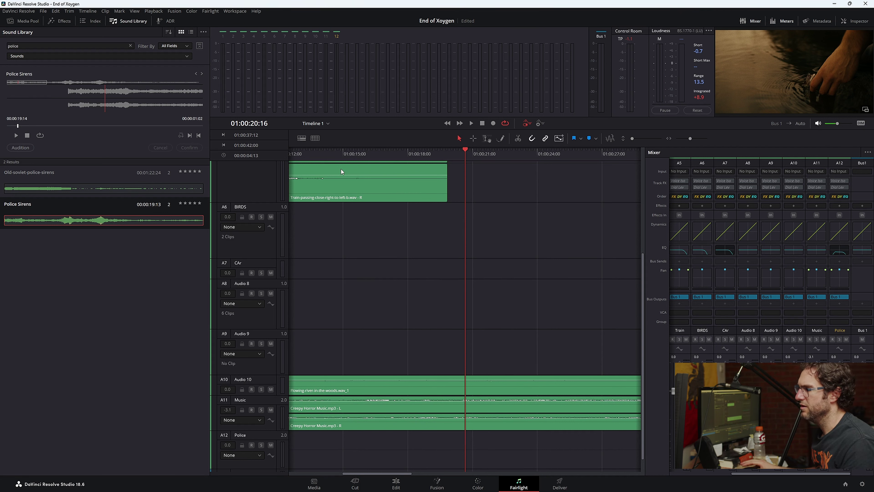
# - Convert track A1 (Mask Breathing) to Mono, then play from the start with the timeline zoomed out
pyautogui.press('Home')
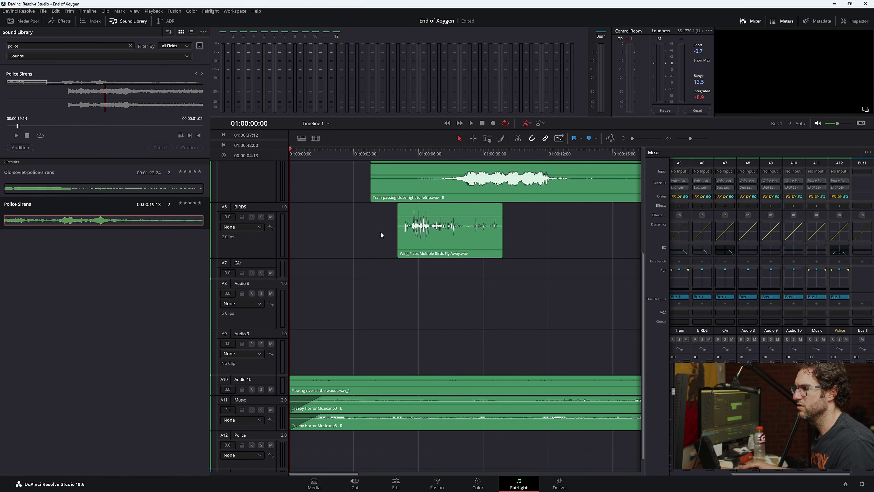
pyautogui.scroll(4, 358, 266)
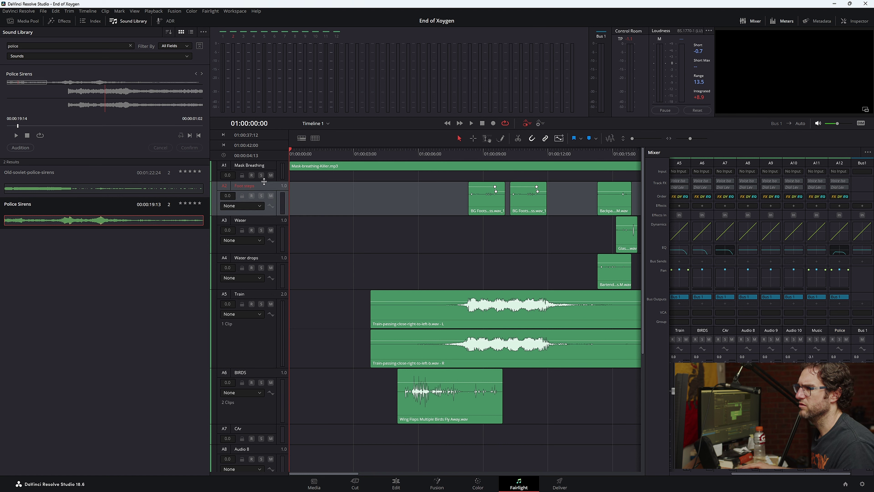
pyautogui.moveTo(264, 183); pyautogui.dragTo(264, 240)
pyautogui.rightClick(256, 214)
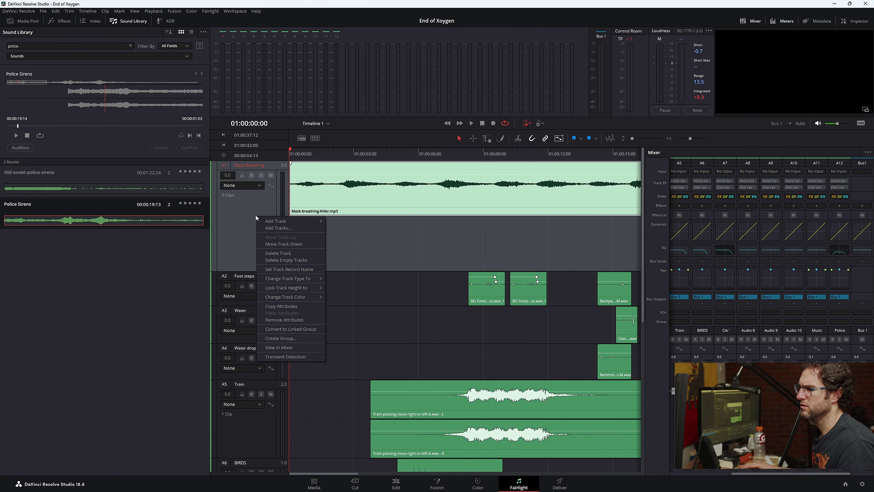
pyautogui.moveTo(309, 277)
pyautogui.click(355, 280)
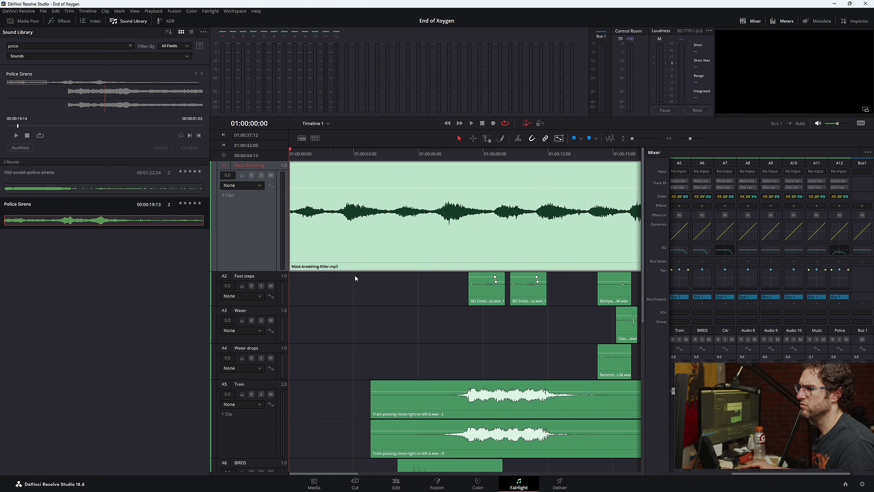
pyautogui.press('space')
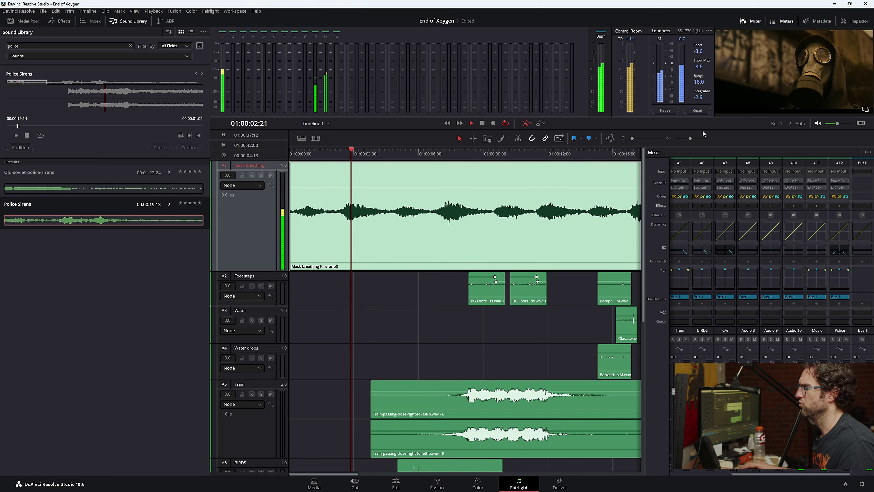
pyautogui.moveTo(690, 140); pyautogui.dragTo(686, 139)
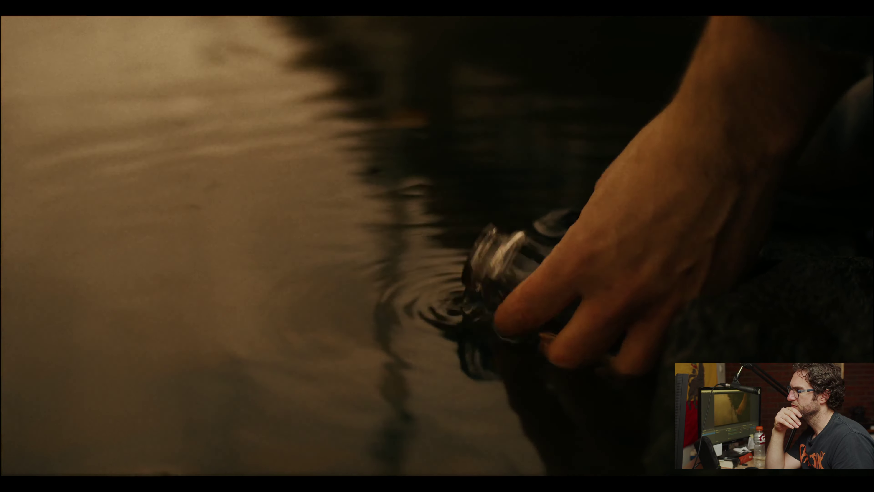
# - Zoom in around 01:00:12 and extend the right edge of the Bathing Water Splashes clip on A3
pyautogui.press('Escape')
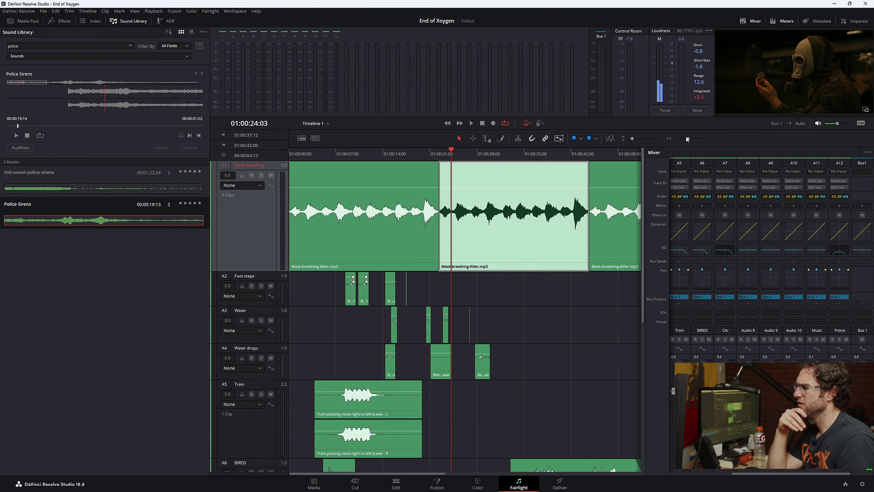
pyautogui.moveTo(420, 154); pyautogui.dragTo(370, 155)
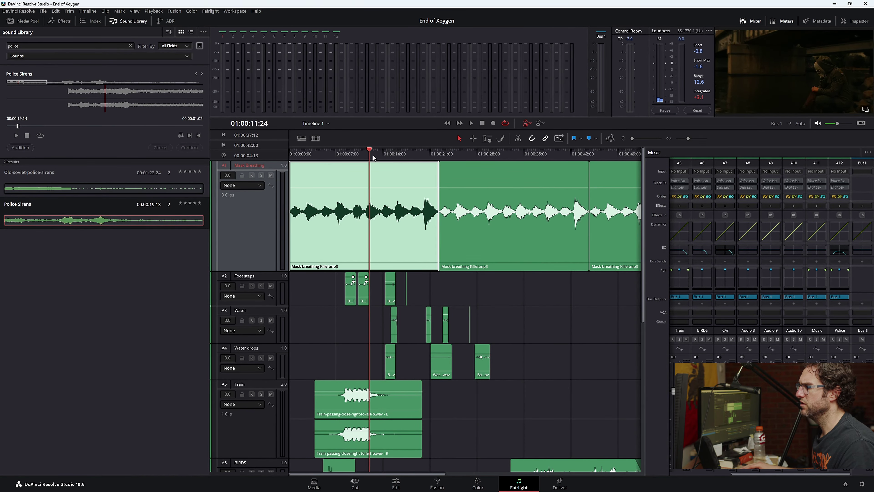
pyautogui.press('space')
pyautogui.moveTo(689, 139); pyautogui.dragTo(690, 140)
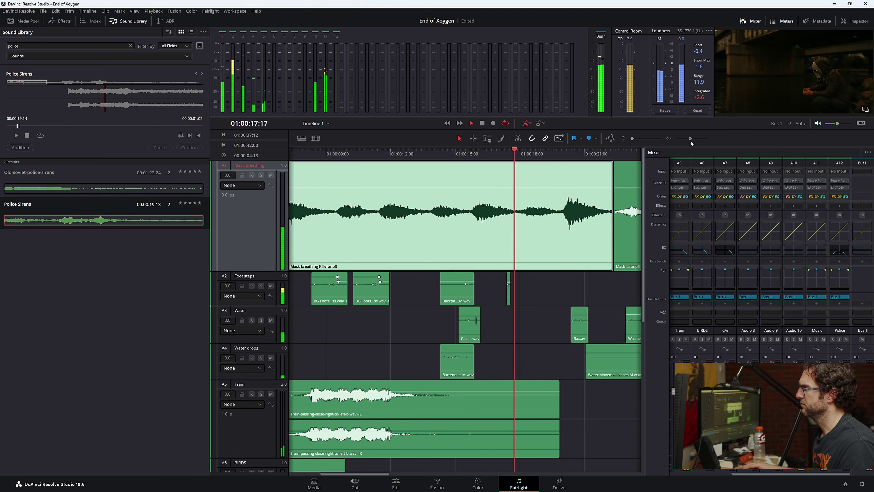
pyautogui.moveTo(690, 139); pyautogui.dragTo(691, 141)
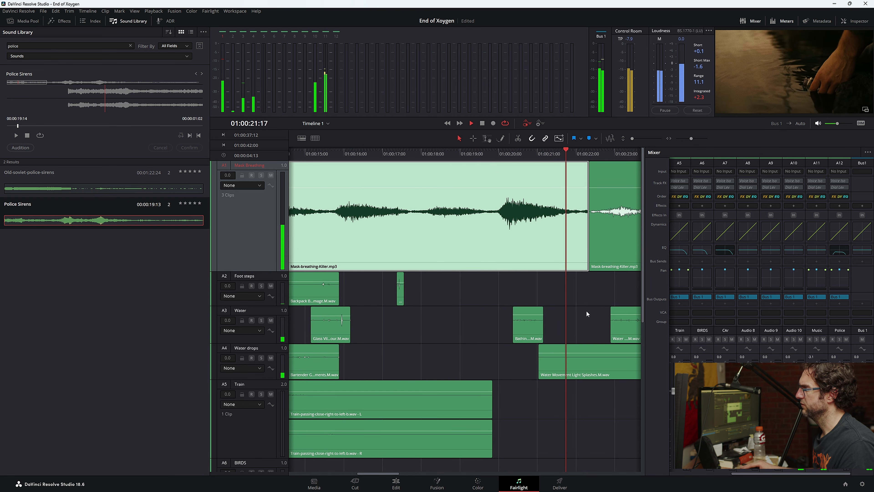
pyautogui.moveTo(541, 333); pyautogui.dragTo(589, 331)
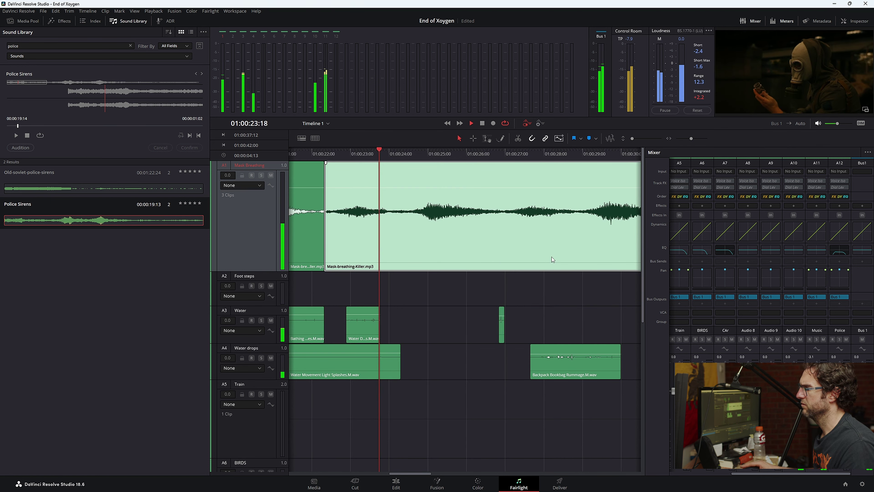
# - Replay the water section from about 01:00:19:21 in the full-screen cinema viewer
pyautogui.press('space')
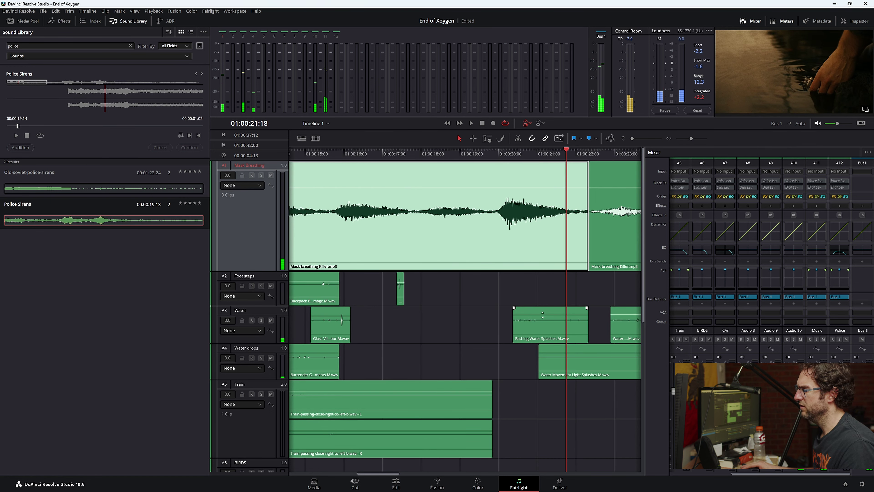
pyautogui.click(491, 156)
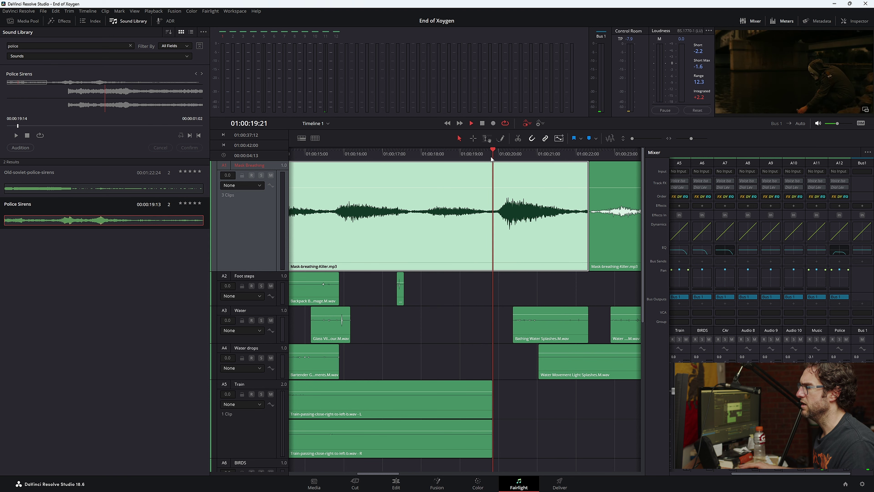
pyautogui.press('space')
pyautogui.press('p')
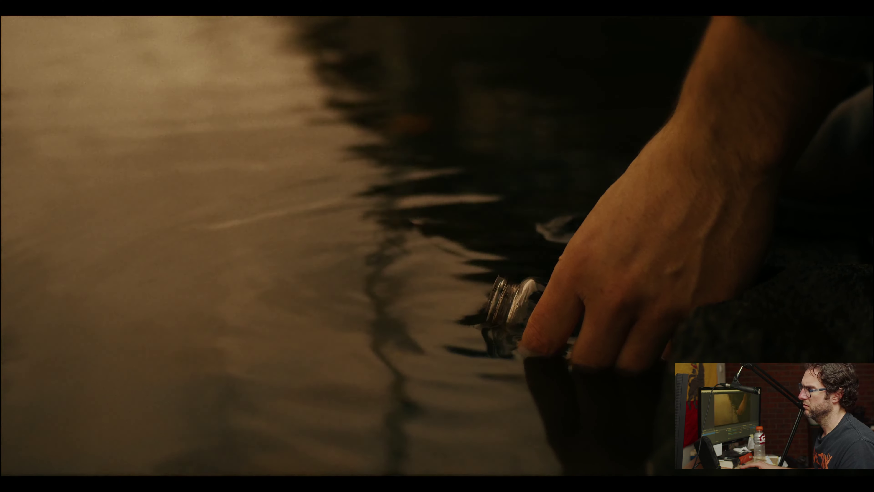
pyautogui.press('p')
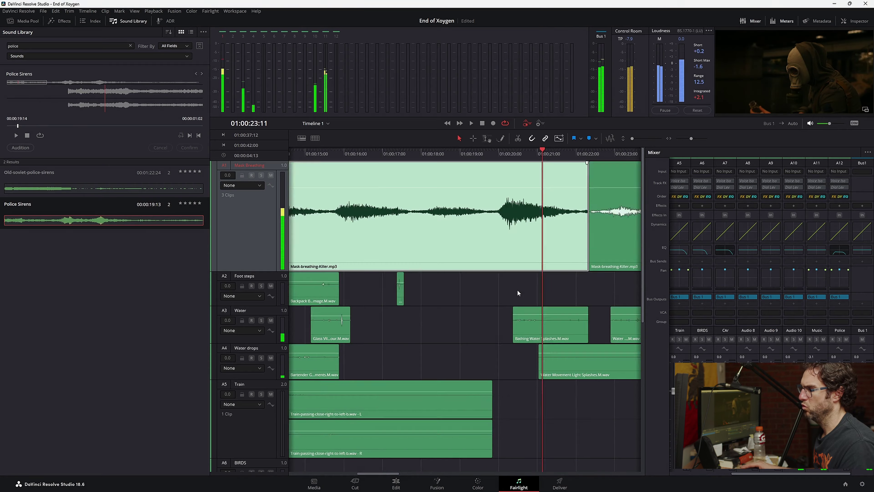
pyautogui.press('space')
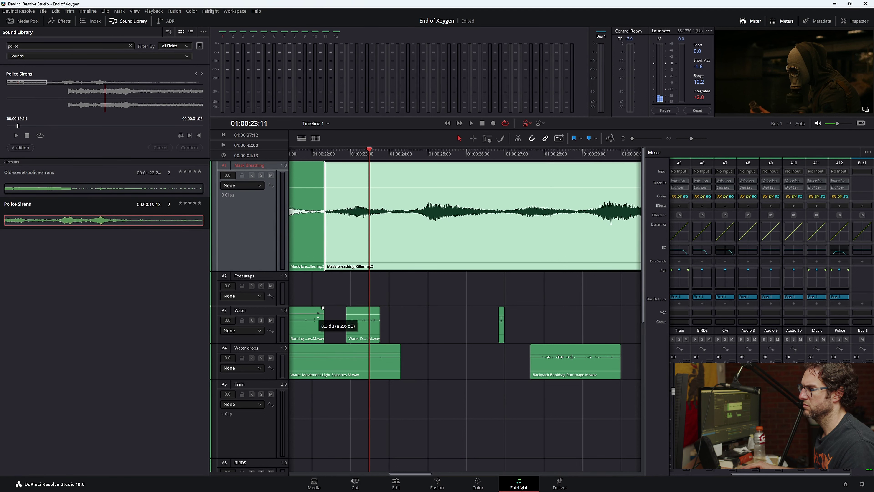
pyautogui.press('space')
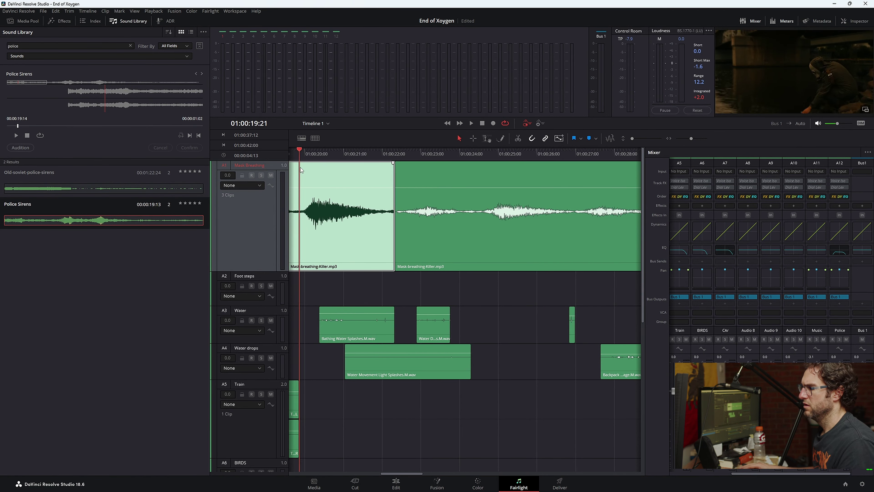
pyautogui.press('p')
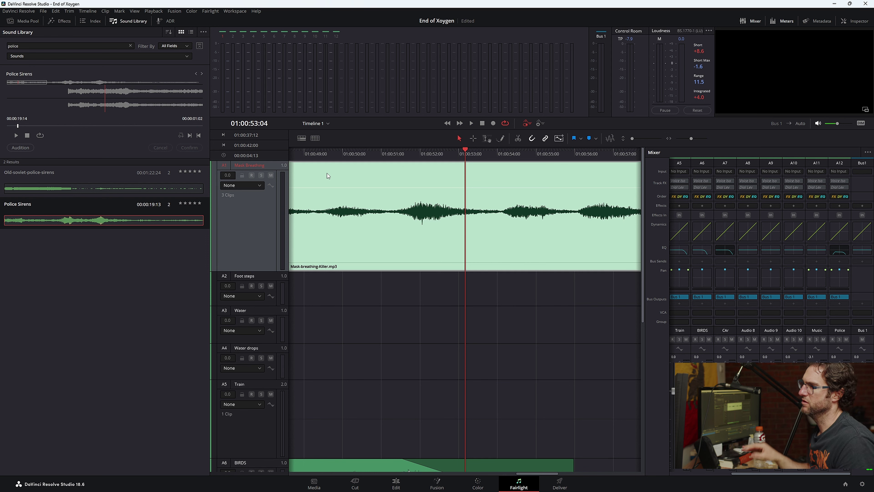
# - Play End of Xoygen with the complete sound mix full screen through to the end
pyautogui.click(353, 167)
pyautogui.press('space')
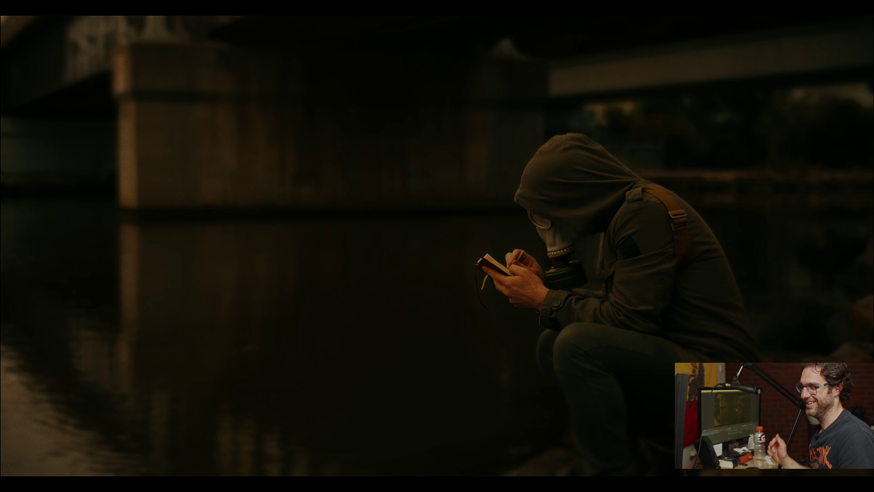
pyautogui.moveTo(478, 301)
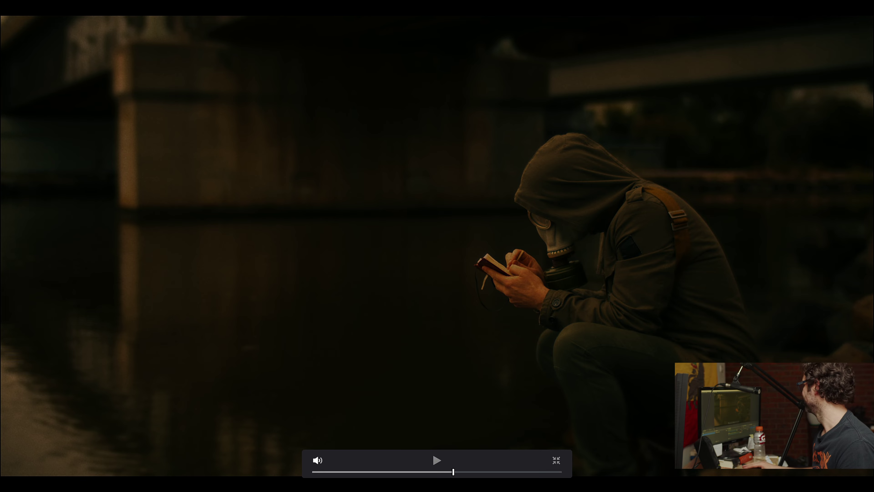